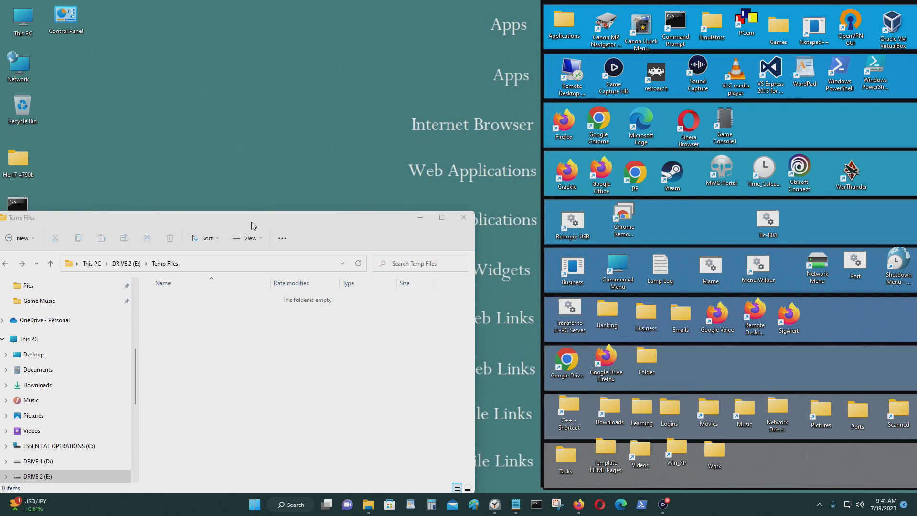
# Switch to Firefox and look over the open XM6 Pro 68k, Sharp X68000 BIOS ROMs and X68000 disk image pages.
pyautogui.moveTo(252, 225); pyautogui.dragTo(693, 215)
pyautogui.click(578, 503)
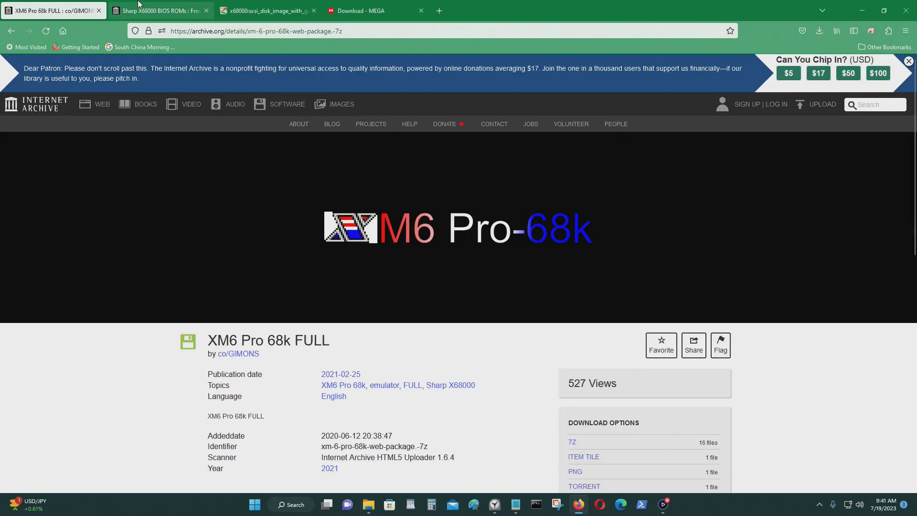
pyautogui.click(207, 5)
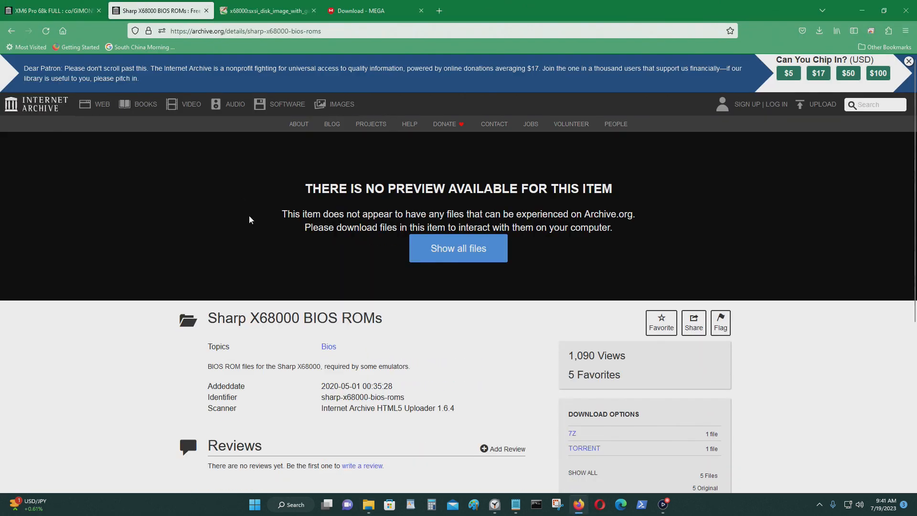
pyautogui.click(260, 11)
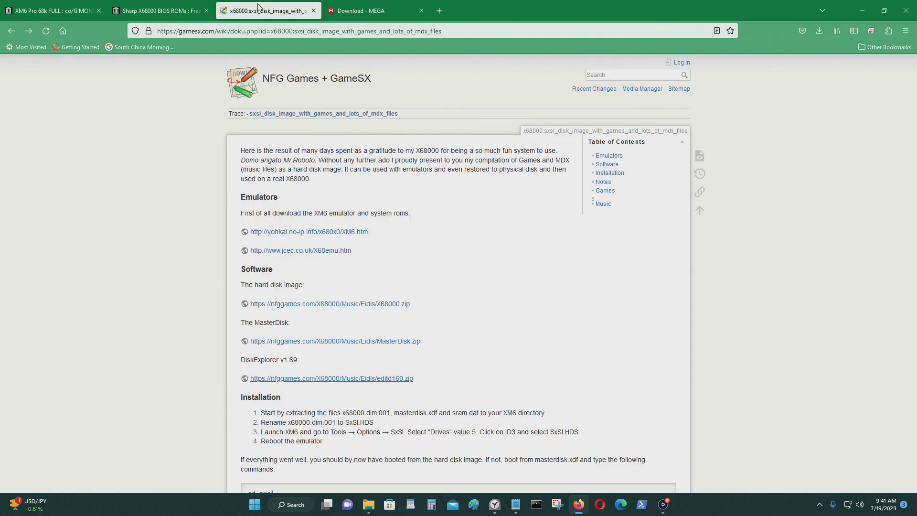
# Download XM6 Pro-68k Release 54 (230615).zip from the ZIP files on the XM6 Pro 68k FULL archive page.
pyautogui.click(53, 10)
pyautogui.scroll(-3, 764, 300)
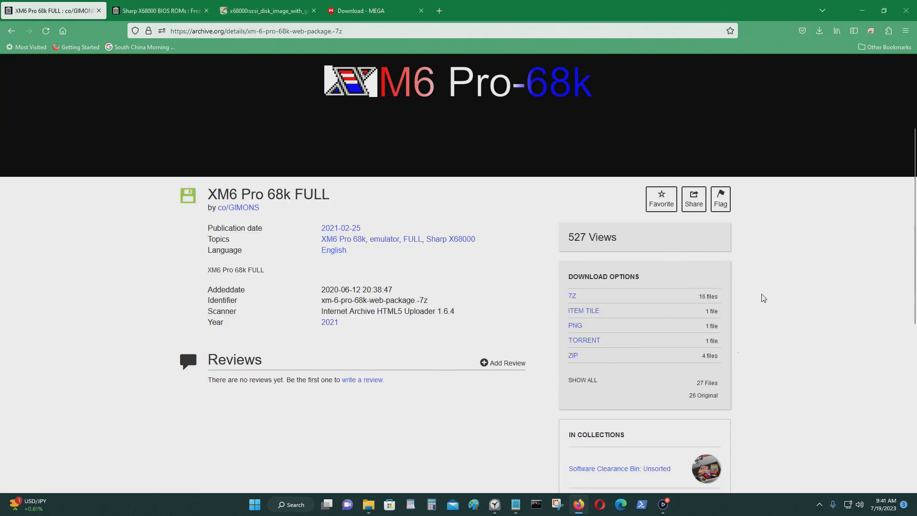
pyautogui.scroll(1, 846, 327)
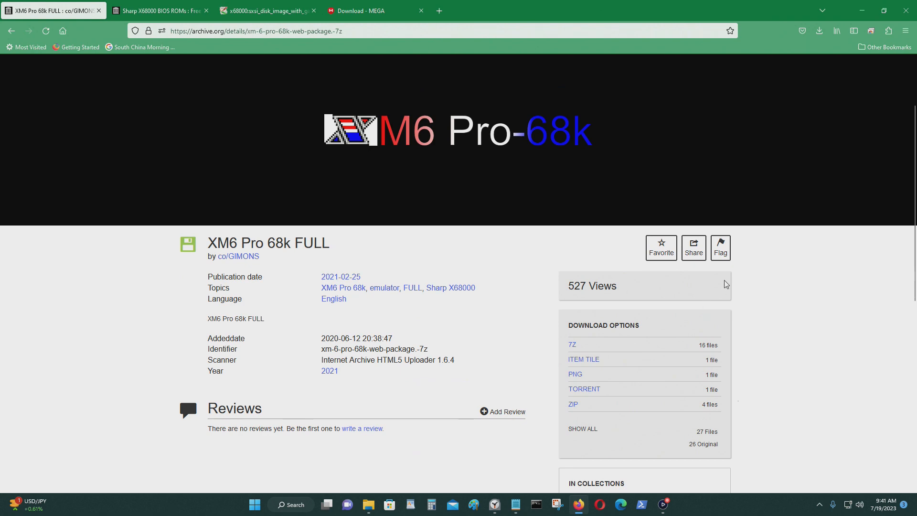
pyautogui.scroll(-2, 723, 286)
pyautogui.click(577, 308)
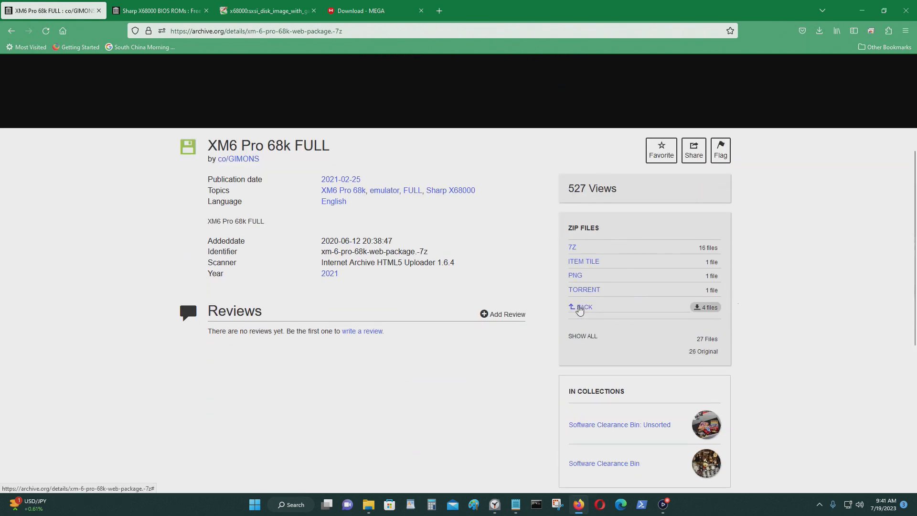
pyautogui.scroll(-3, 666, 284)
pyautogui.scroll(3, 644, 262)
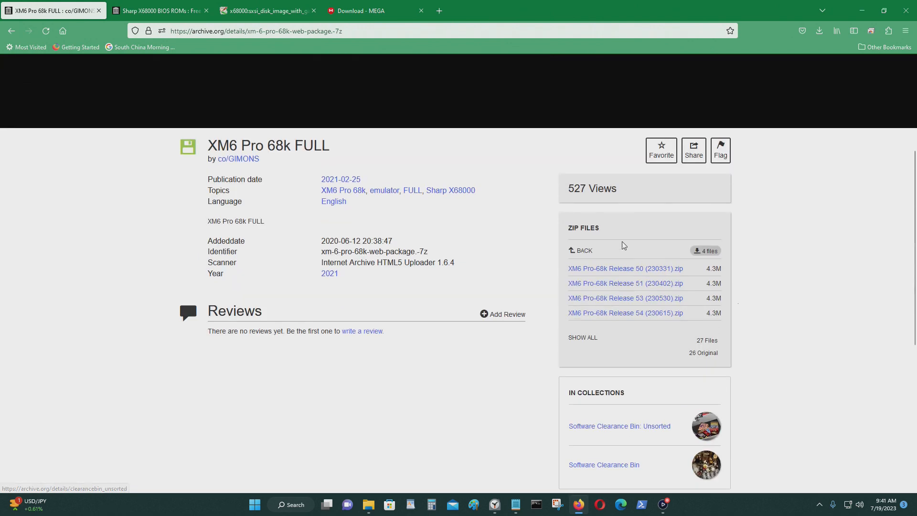
pyautogui.click(635, 313)
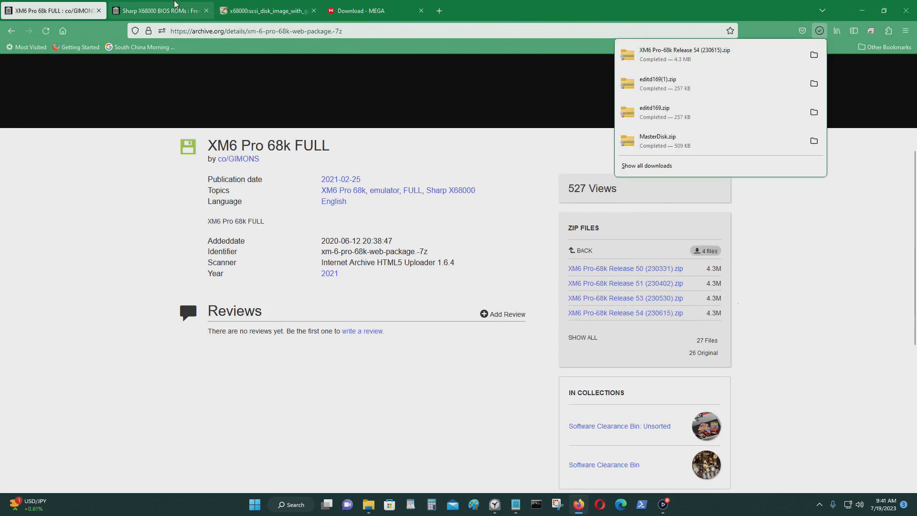
# Show all files of the Sharp X68000 BIOS ROMs item and download X68000 ROMs.7z.
pyautogui.click(175, 5)
pyautogui.scroll(-3, 382, 83)
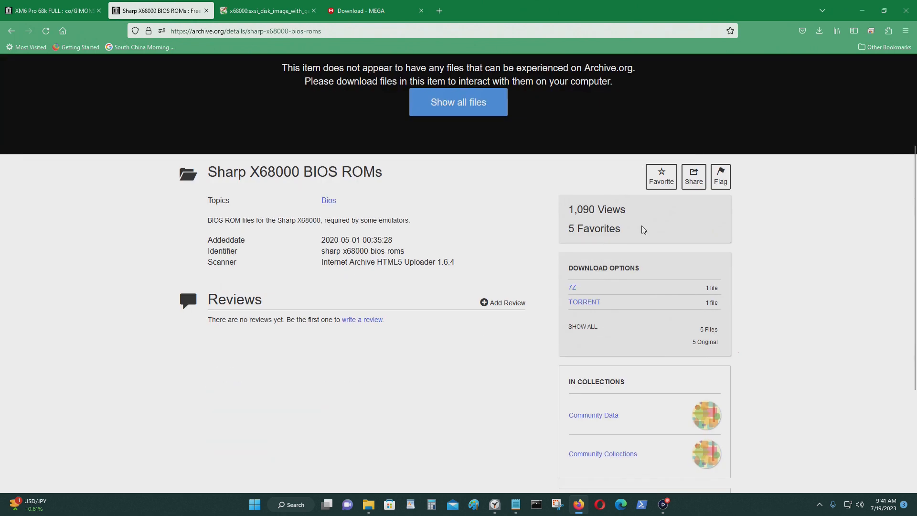
pyautogui.moveTo(582, 292)
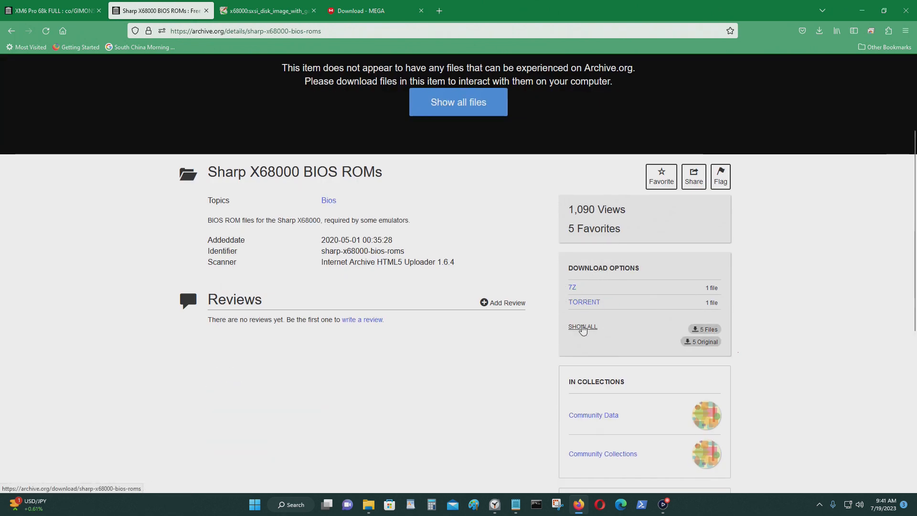
pyautogui.click(582, 326)
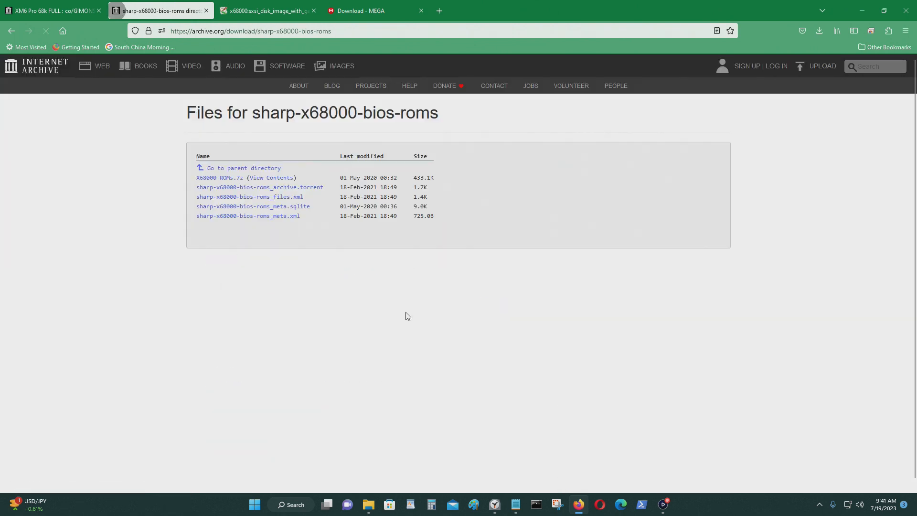
pyautogui.click(225, 178)
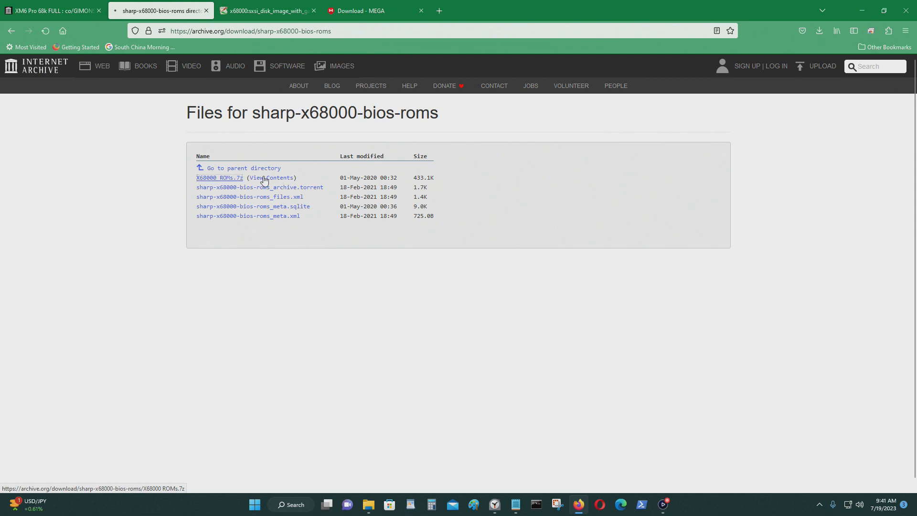
# Switch to File Explorer and open XM6 Pro-68k Release 54 (230615) from the Downloads folder on DRIVE 1 (D:).
pyautogui.click(860, 9)
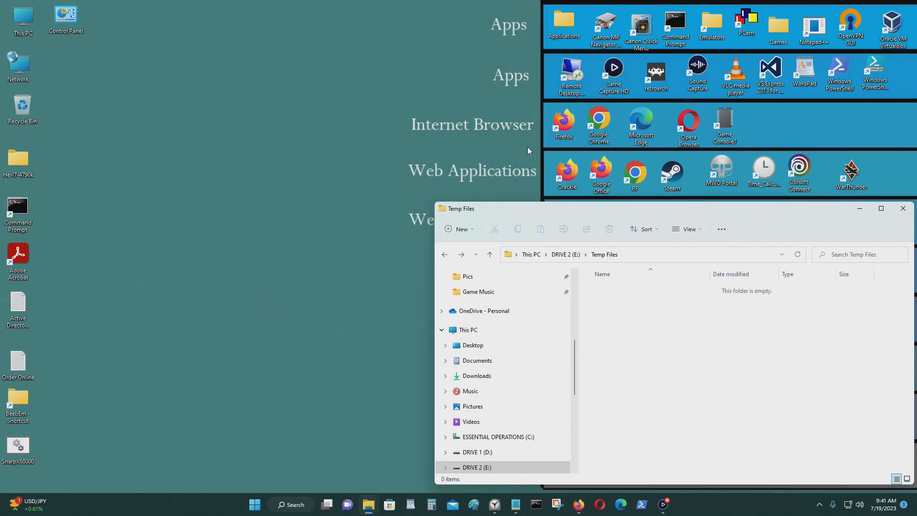
pyautogui.moveTo(668, 205)
pyautogui.mouseDown()
pyautogui.moveTo(663, 199)
pyautogui.moveTo(678, 200)
pyautogui.mouseUp()
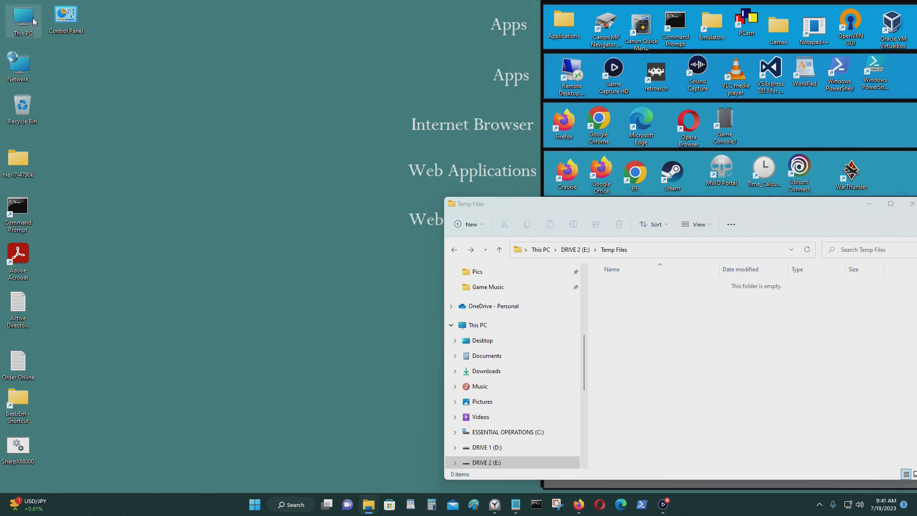
pyautogui.doubleClick(24, 19)
pyautogui.doubleClick(345, 182)
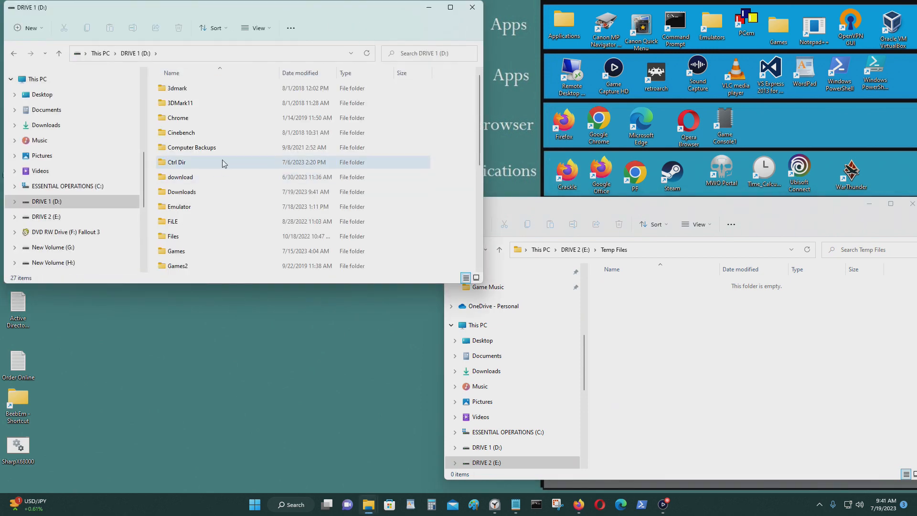
pyautogui.doubleClick(209, 192)
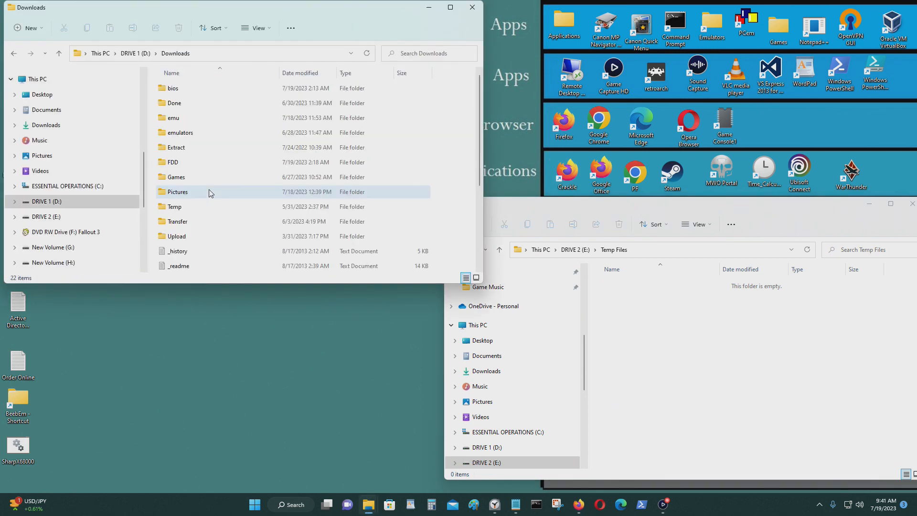
pyautogui.scroll(-1, 227, 202)
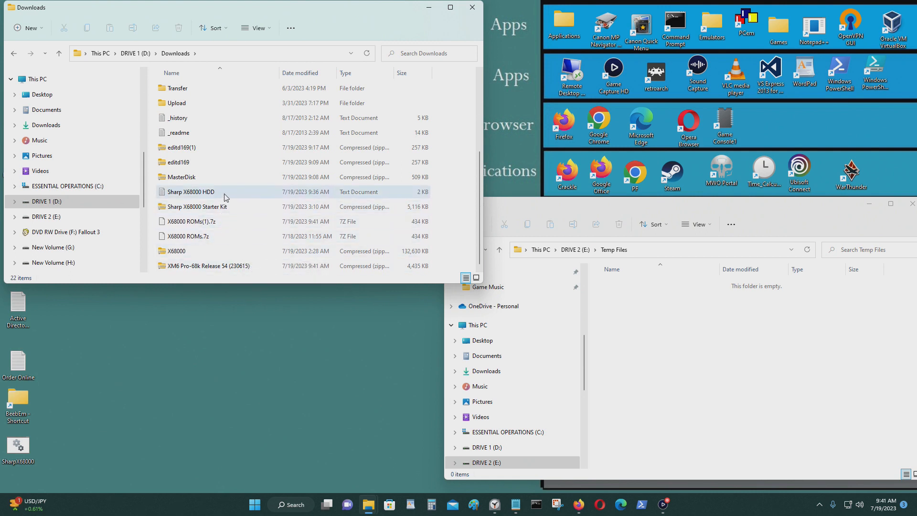
pyautogui.doubleClick(235, 265)
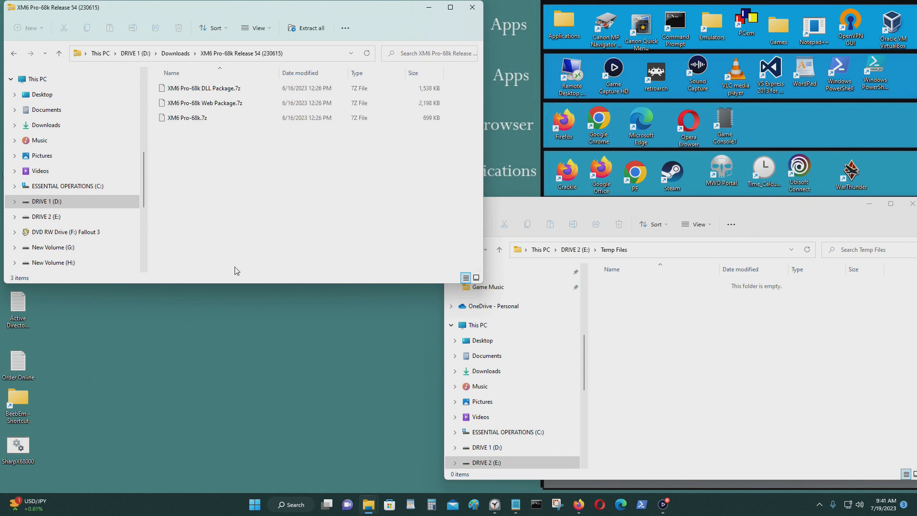
# Create a new folder named Sharp X68000 inside Temp Files on DRIVE 2 (E:).
pyautogui.click(683, 320)
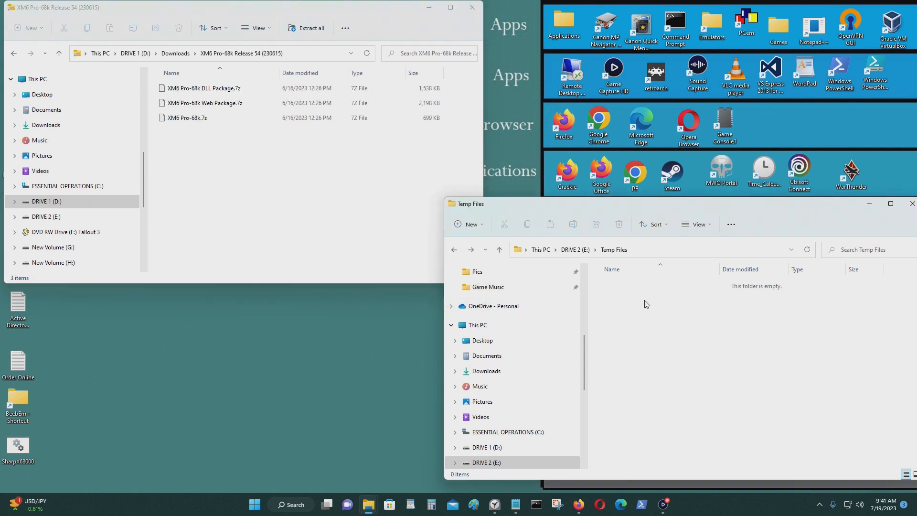
pyautogui.hotkey('ctrl', 'shift', 'n')
pyautogui.write('Sharp')
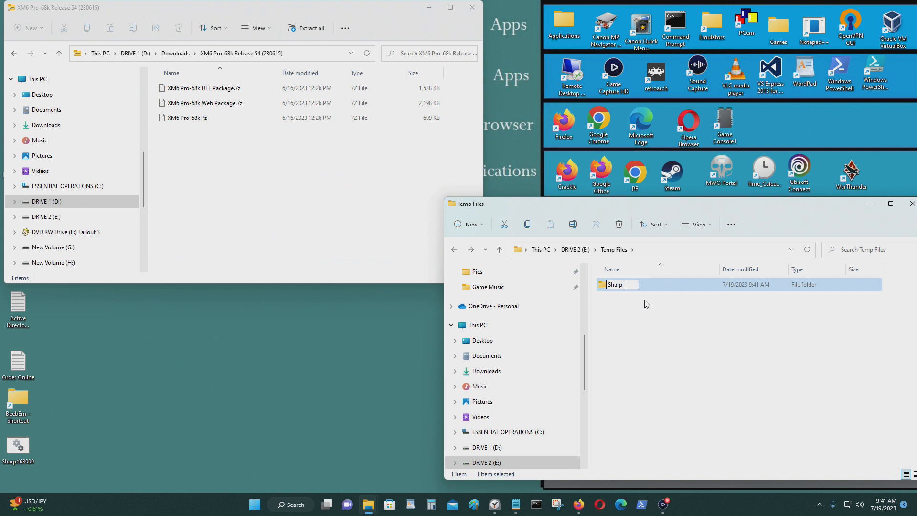
pyautogui.write(' X68000')
pyautogui.press('Return')
# Copy XM6 Pro-68k.7z from the Release 54 archive into the Temp Files folder.
pyautogui.moveTo(265, 10); pyautogui.dragTo(228, 167)
pyautogui.click(168, 280)
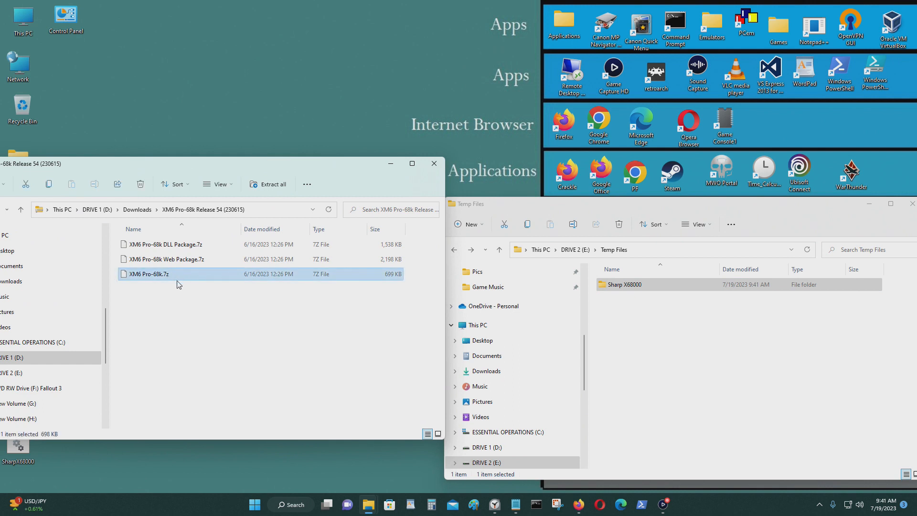
pyautogui.click(219, 260)
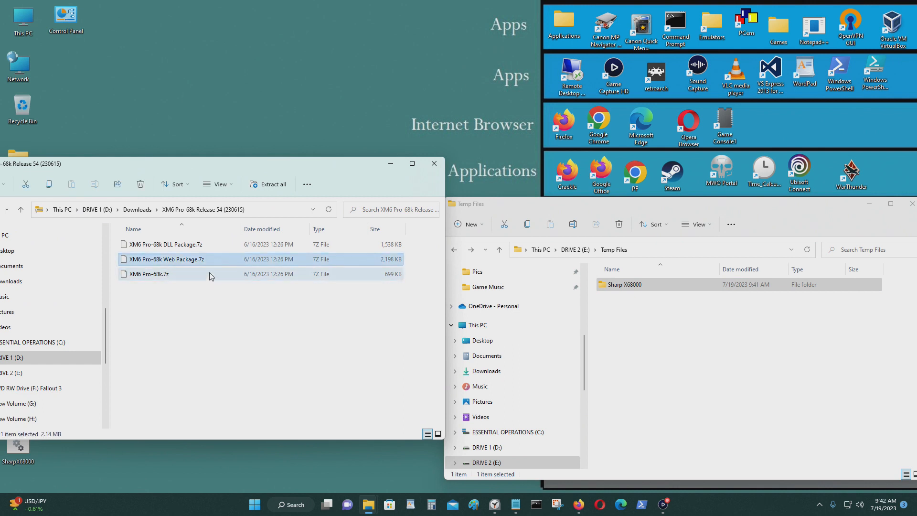
pyautogui.click(209, 273)
pyautogui.moveTo(174, 273); pyautogui.dragTo(711, 363)
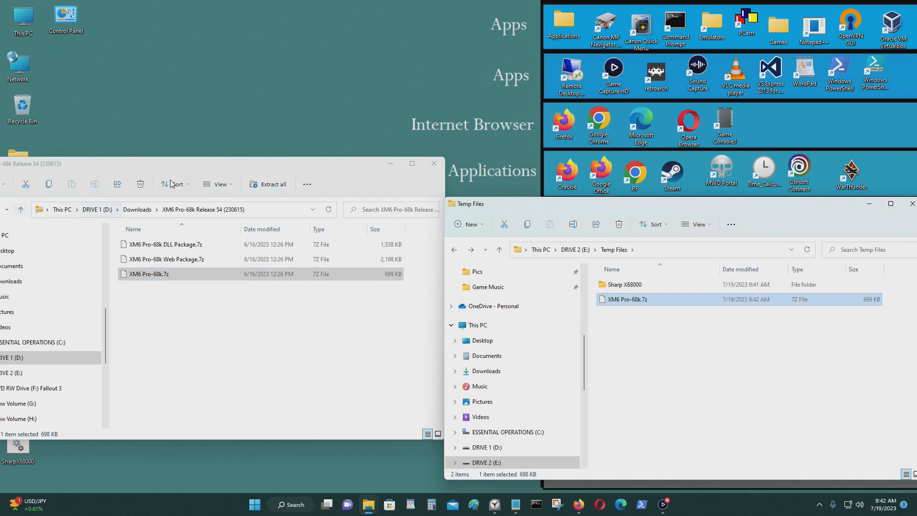
# Go back to the Downloads folder and transfer X68000 ROMs.7z to the Temp Files folder.
pyautogui.moveTo(200, 165); pyautogui.dragTo(253, 164)
pyautogui.click(25, 208)
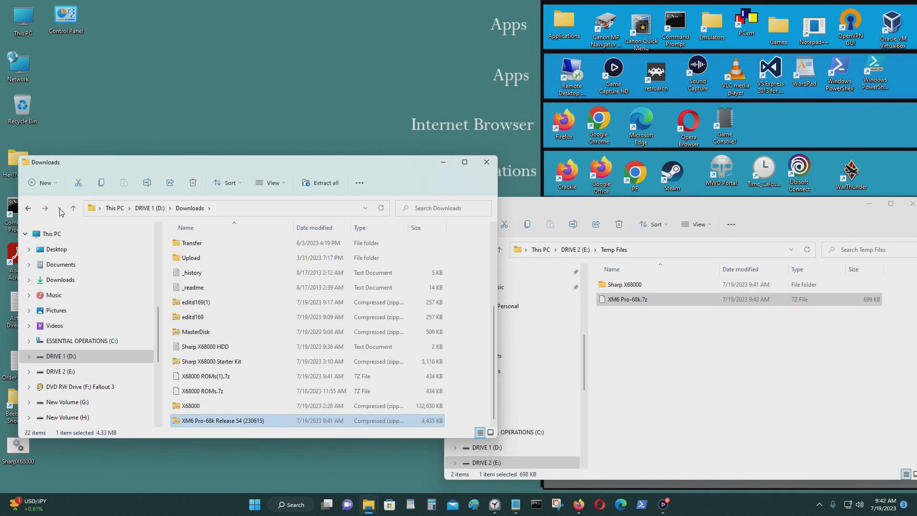
pyautogui.click(262, 394)
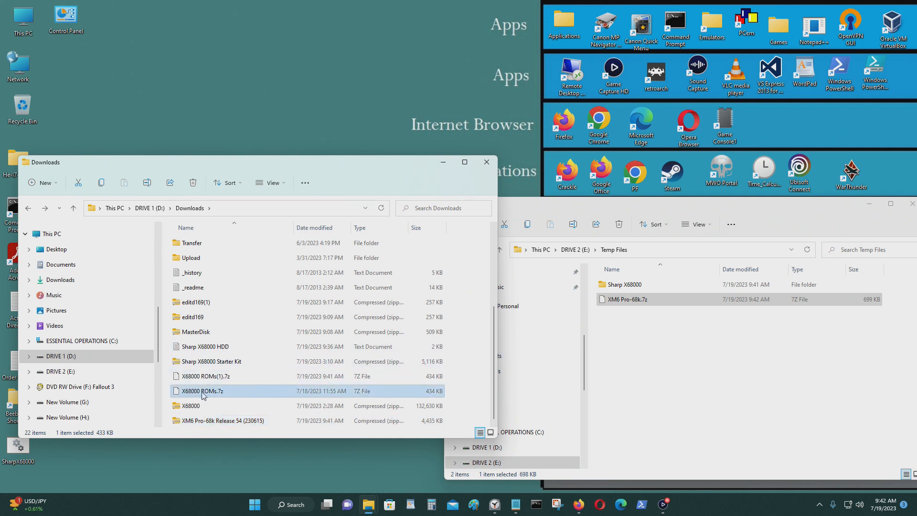
pyautogui.moveTo(234, 392); pyautogui.dragTo(718, 384)
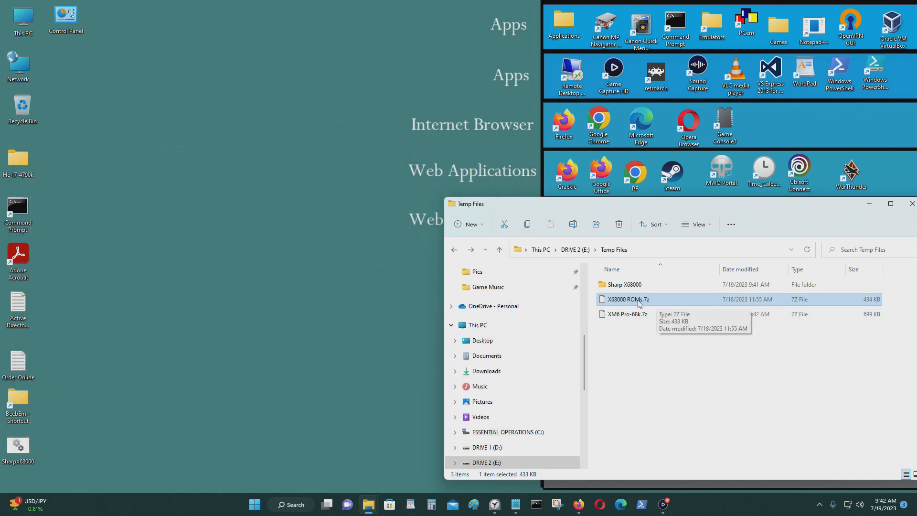
# Extract X68000 ROMs.7z directly into Temp Files with 7-Zip and delete the archive.
pyautogui.rightClick(657, 301)
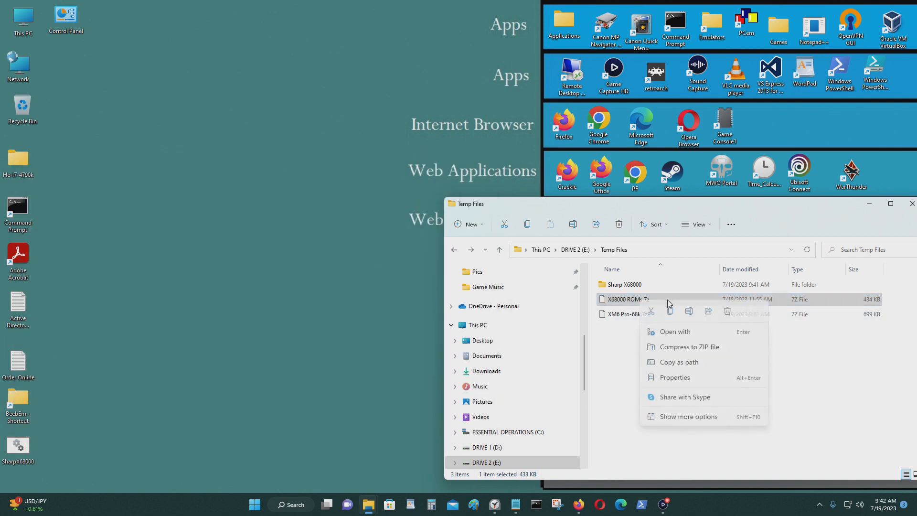
pyautogui.click(698, 421)
pyautogui.moveTo(767, 276)
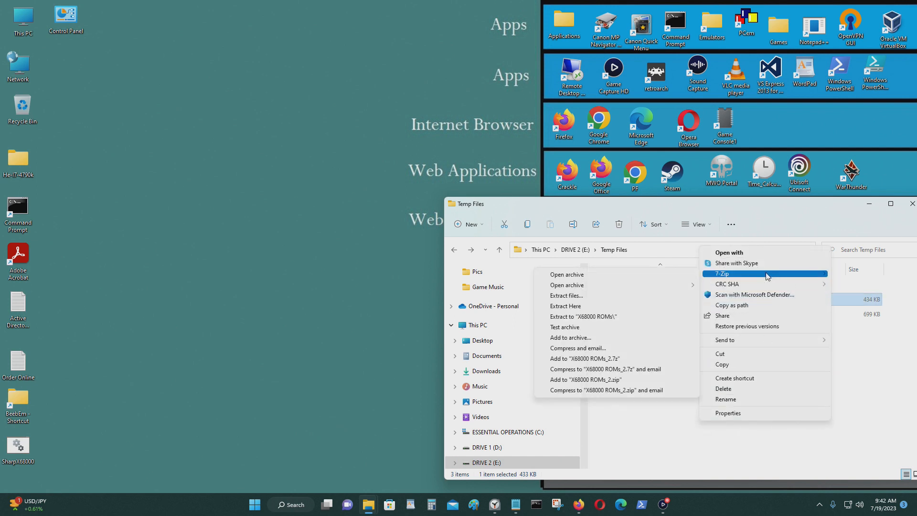
pyautogui.click(653, 304)
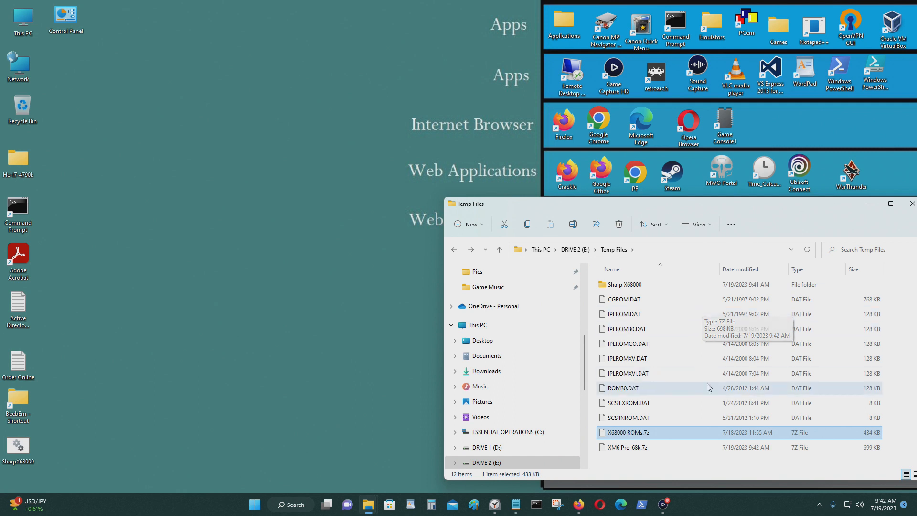
pyautogui.press('Delete')
# Extract XM6 Pro-68k.7z directly into Temp Files with 7-Zip, maximize the folder window and delete the archive.
pyautogui.rightClick(654, 432)
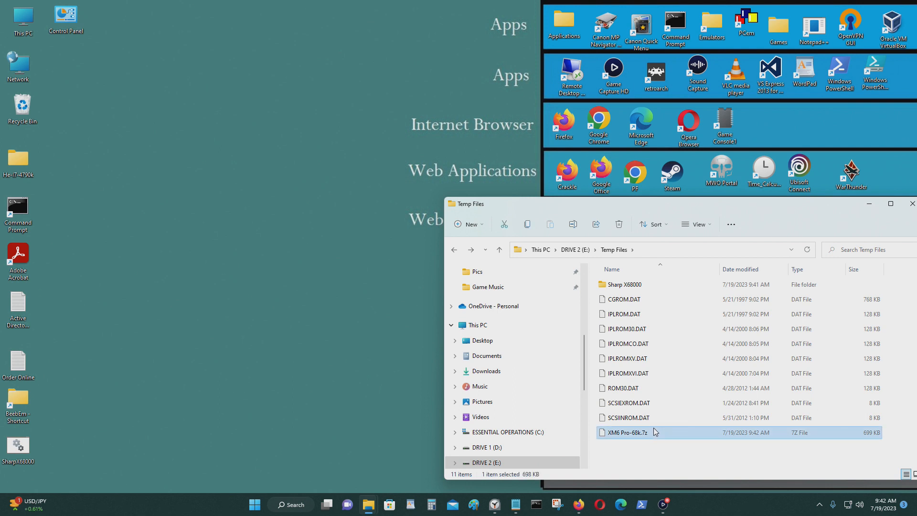
pyautogui.click(703, 418)
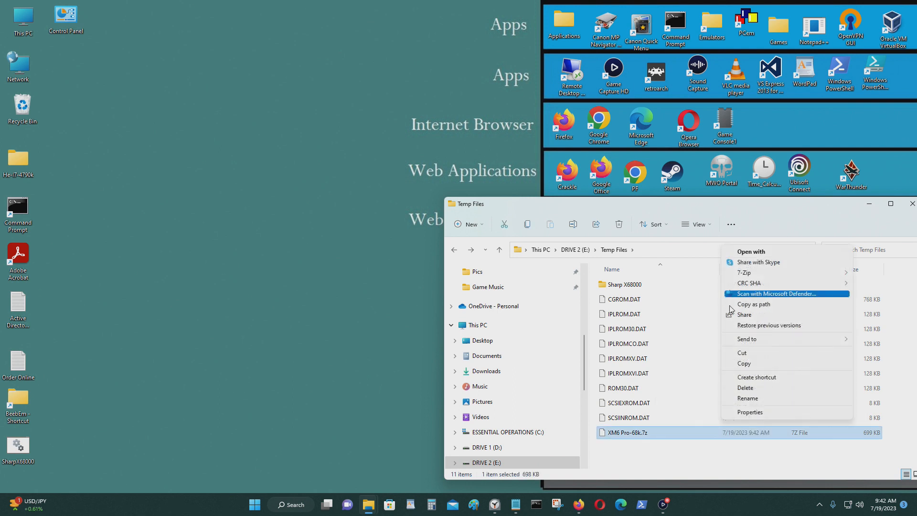
pyautogui.moveTo(750, 276)
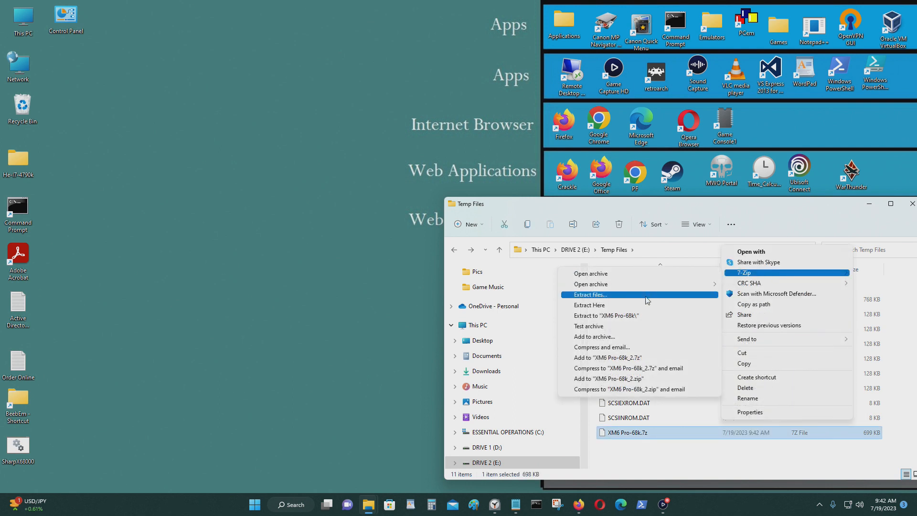
pyautogui.click(667, 304)
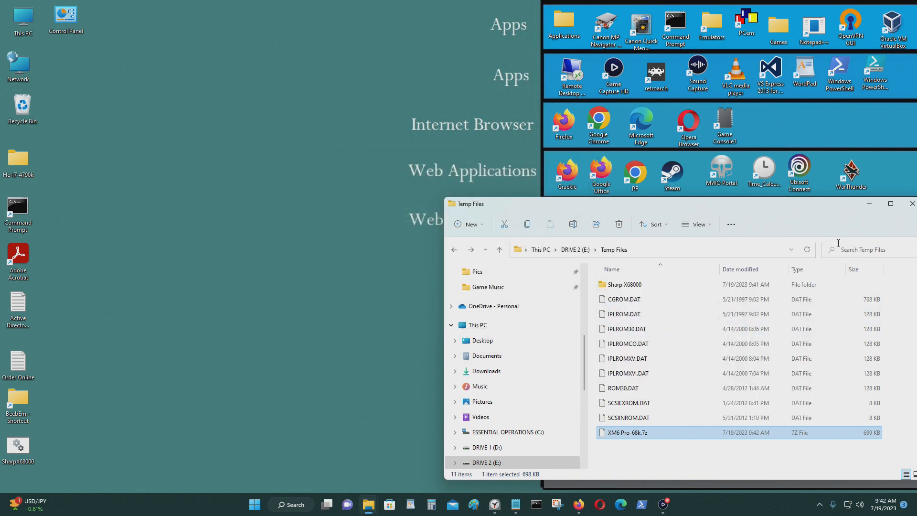
pyautogui.click(891, 203)
pyautogui.click(267, 353)
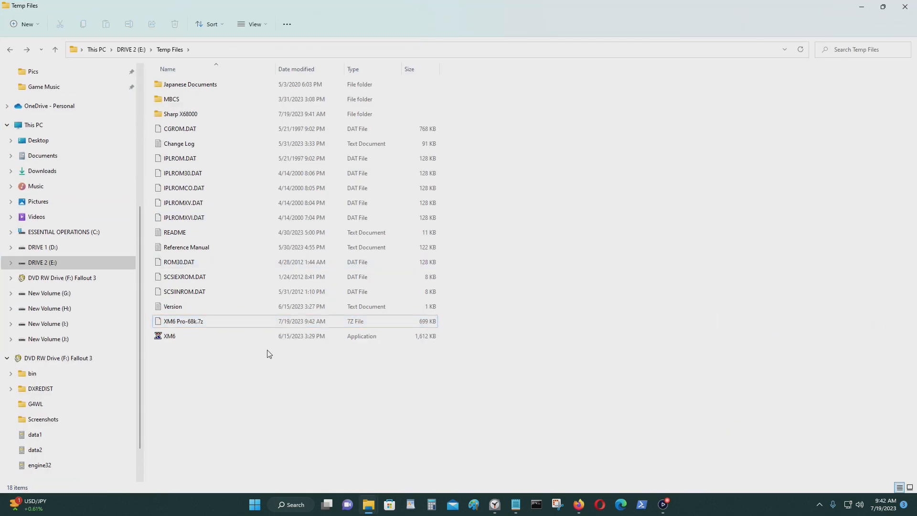
pyautogui.click(251, 318)
pyautogui.press('Delete')
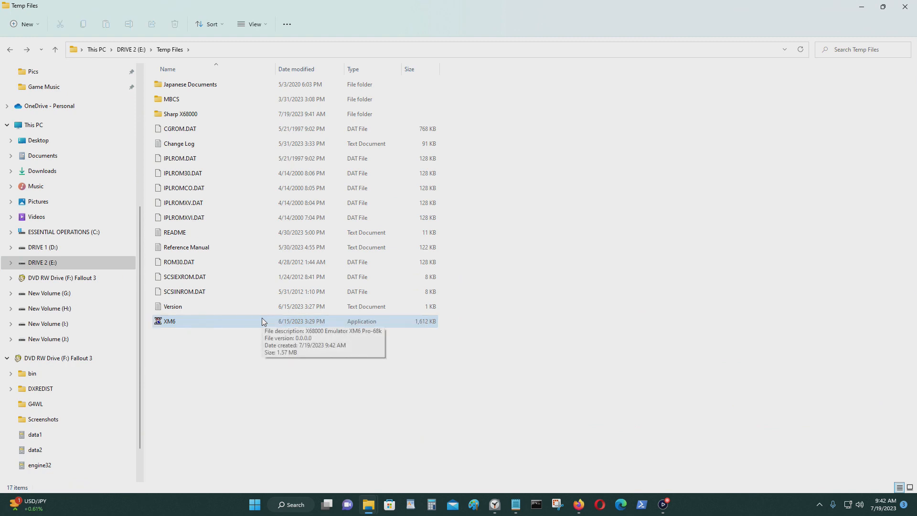
# Move all extracted emulator files, ROMs and the Japanese Documents and MBCS folders into the Sharp X68000 folder and open it.
pyautogui.moveTo(265, 389); pyautogui.dragTo(222, 118)
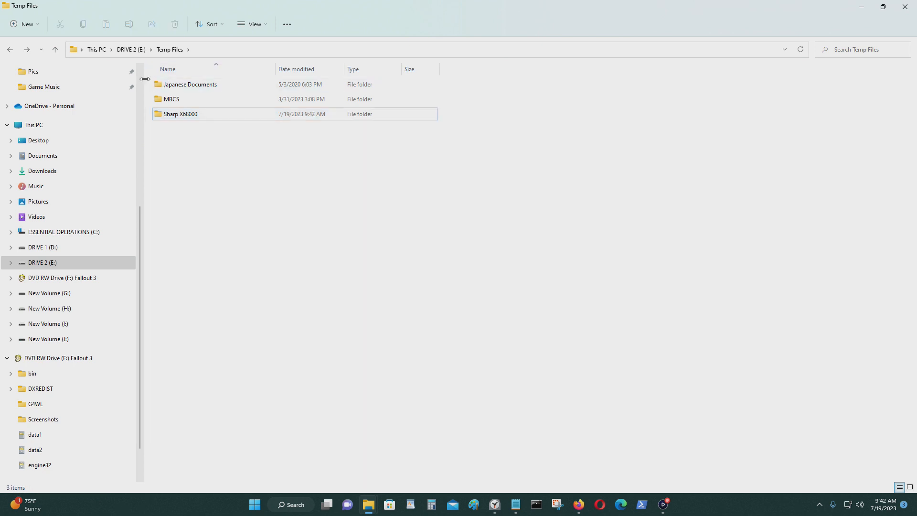
pyautogui.moveTo(152, 80); pyautogui.dragTo(214, 110)
pyautogui.doubleClick(191, 87)
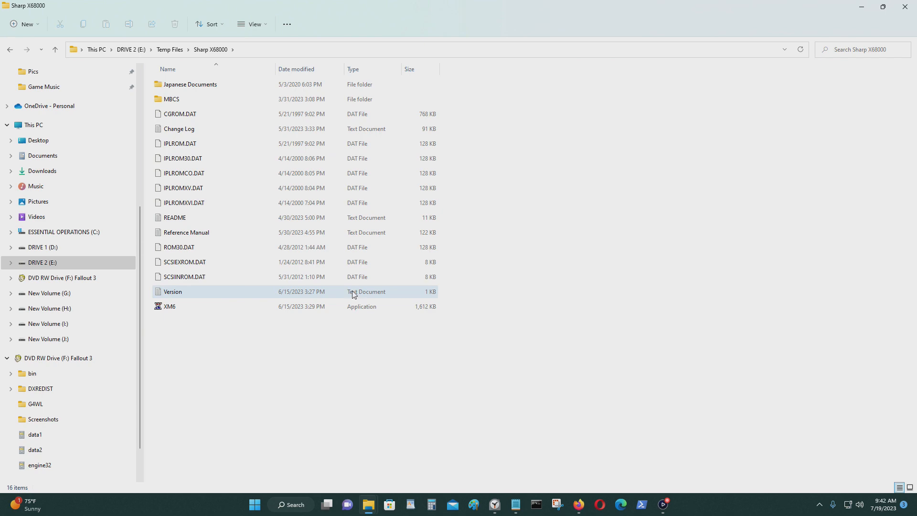
# Review the gamesx.com hard disk image page and the archive.org BIOS ROM page in Firefox, and return to the Sharp X68000 folder.
pyautogui.click(198, 263)
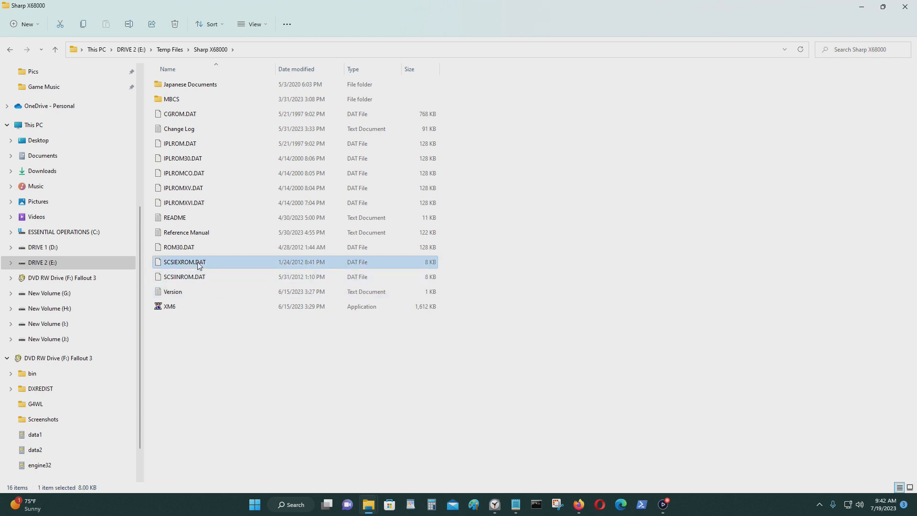
pyautogui.click(883, 7)
pyautogui.moveTo(712, 210)
pyautogui.mouseDown()
pyautogui.moveTo(688, 205)
pyautogui.moveTo(716, 213)
pyautogui.mouseUp()
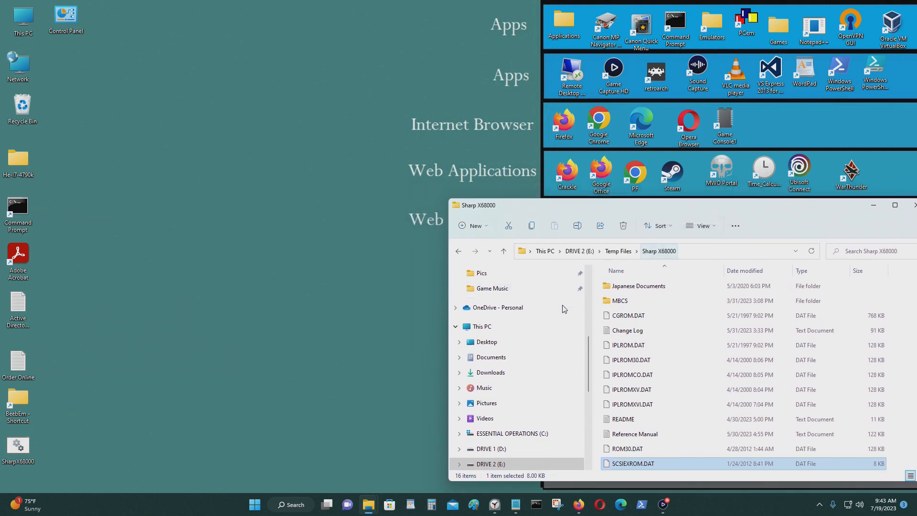
pyautogui.scroll(-1, 640, 355)
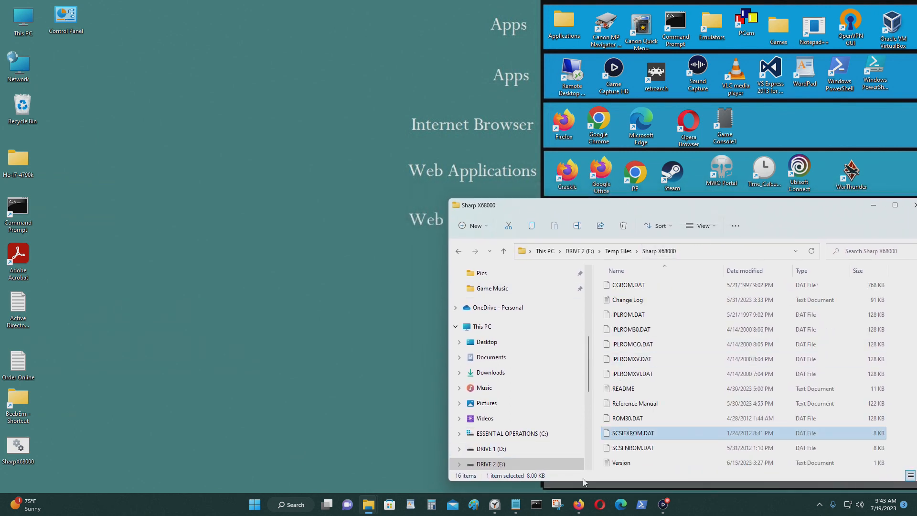
pyautogui.click(580, 505)
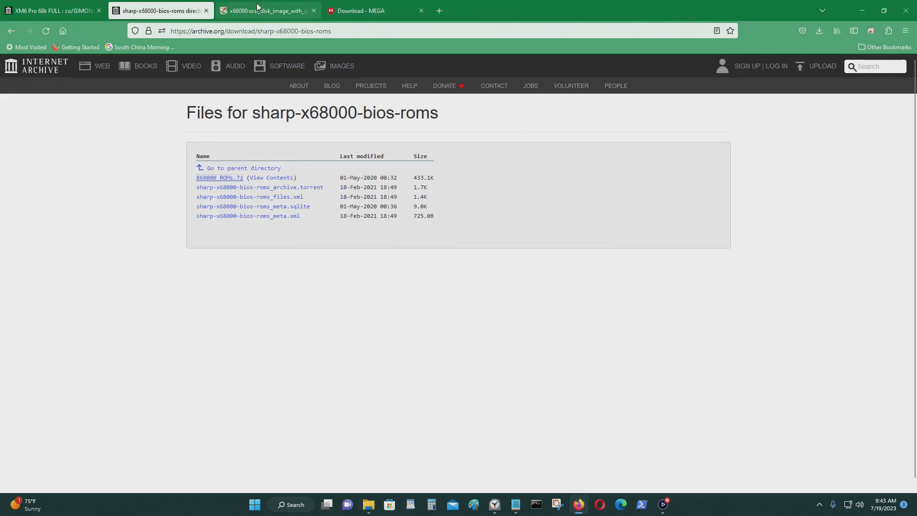
pyautogui.click(258, 7)
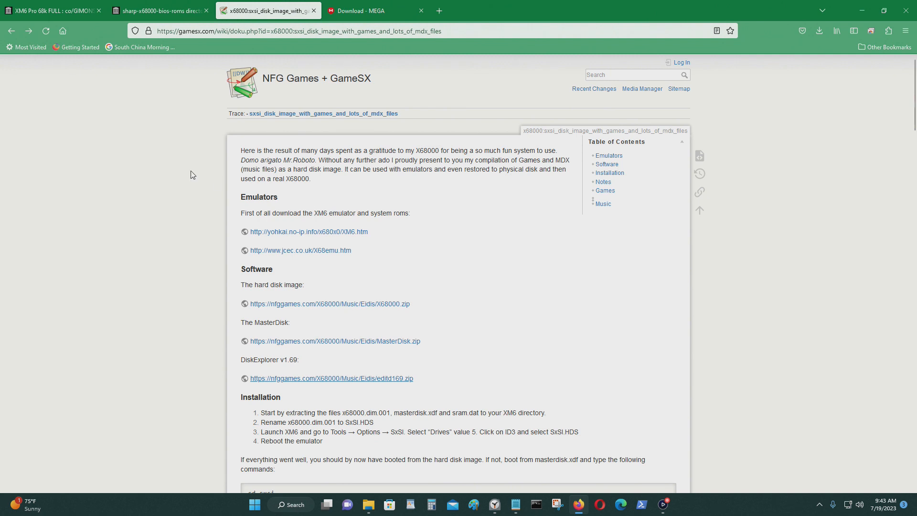
pyautogui.click(164, 9)
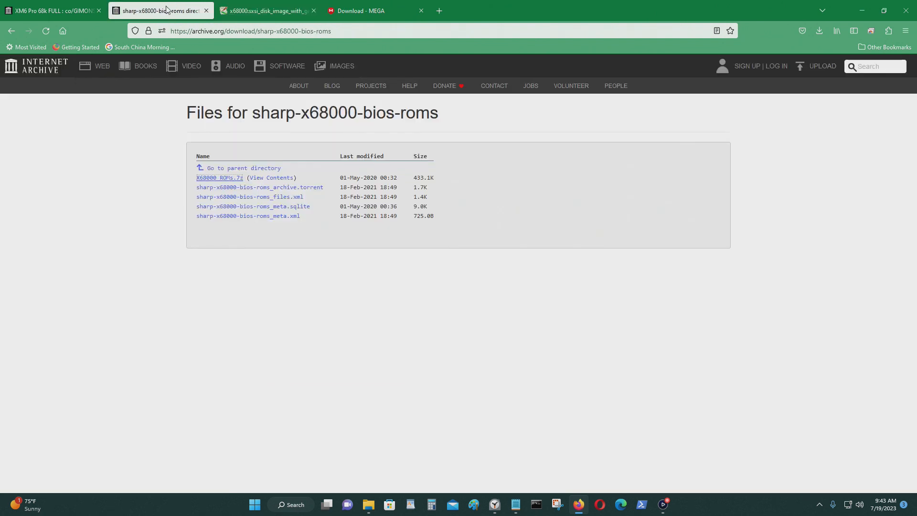
pyautogui.click(852, 10)
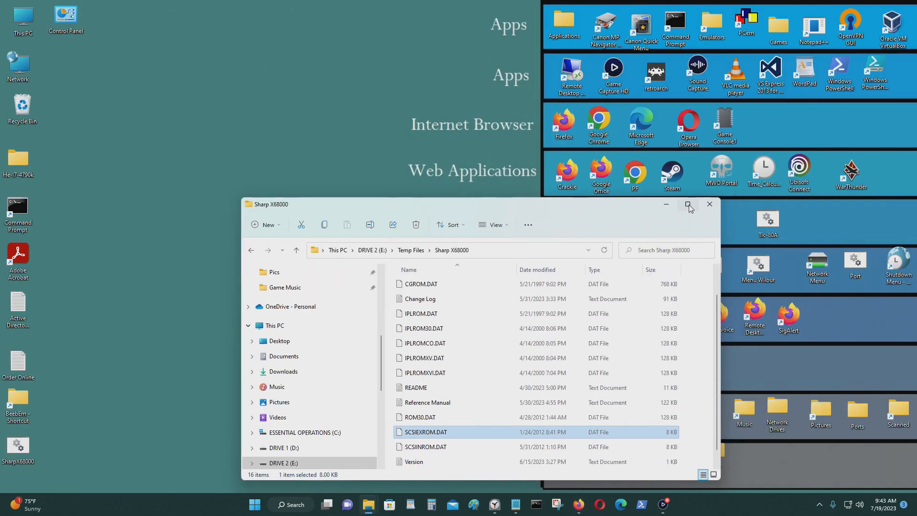
pyautogui.doubleClick(691, 206)
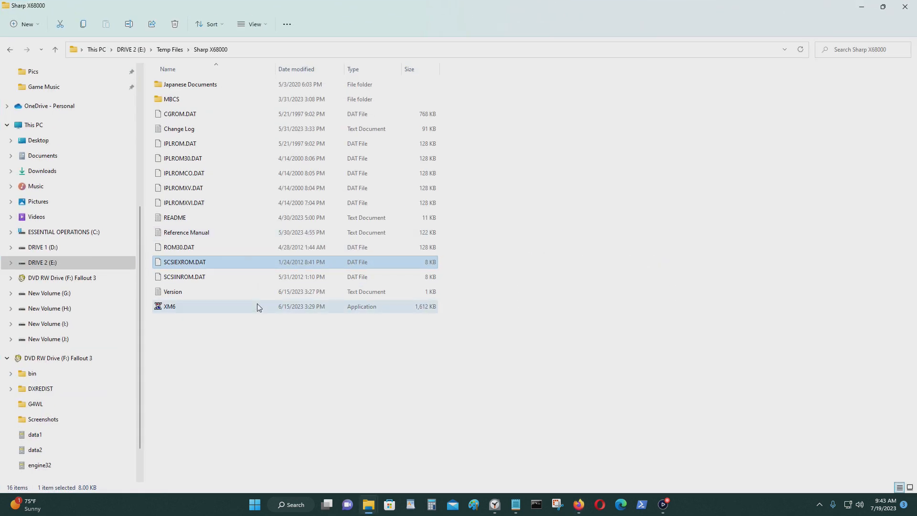
# Launch XM6 from the Sharp X68000 folder, continue past the ROM warning and move the emulator window aside.
pyautogui.doubleClick(257, 304)
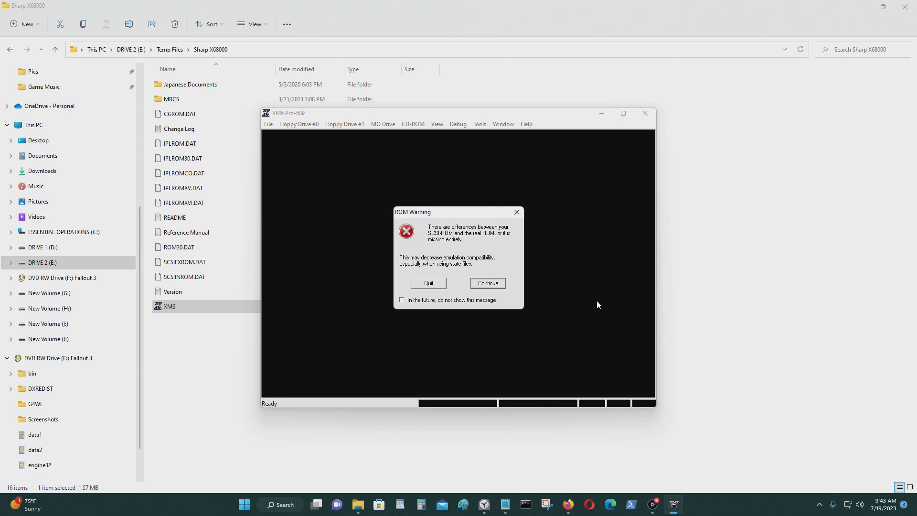
pyautogui.click(501, 285)
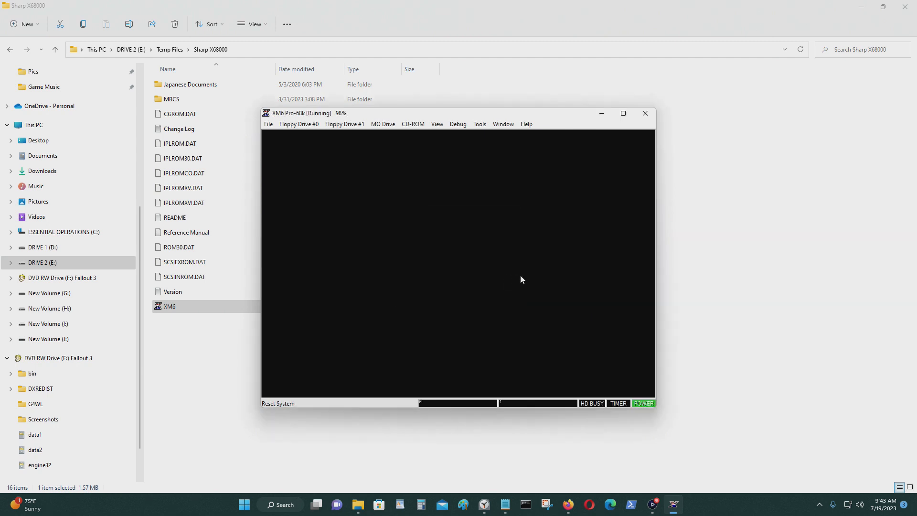
pyautogui.moveTo(494, 117); pyautogui.dragTo(606, 148)
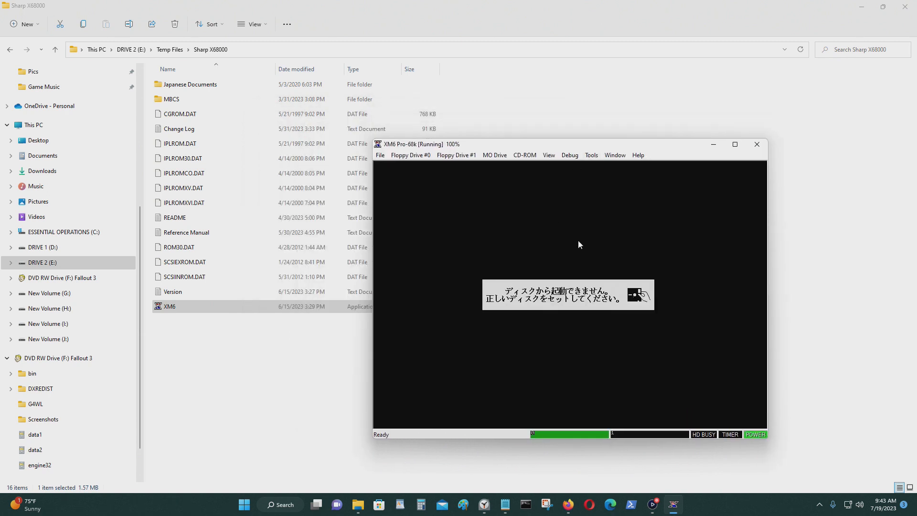
# Begin creating a SCSI fixed disk image and make a new folder named HDD inside Sharp X68000 for it.
pyautogui.click(591, 155)
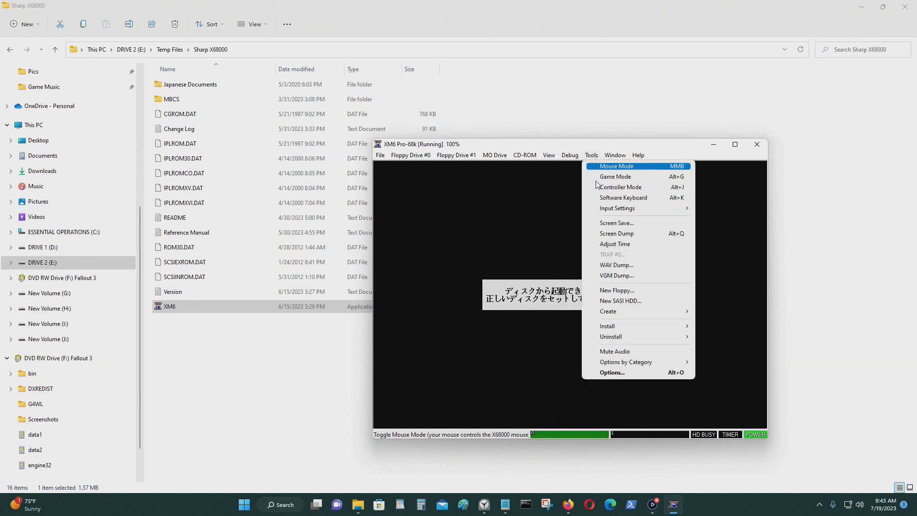
pyautogui.moveTo(627, 342)
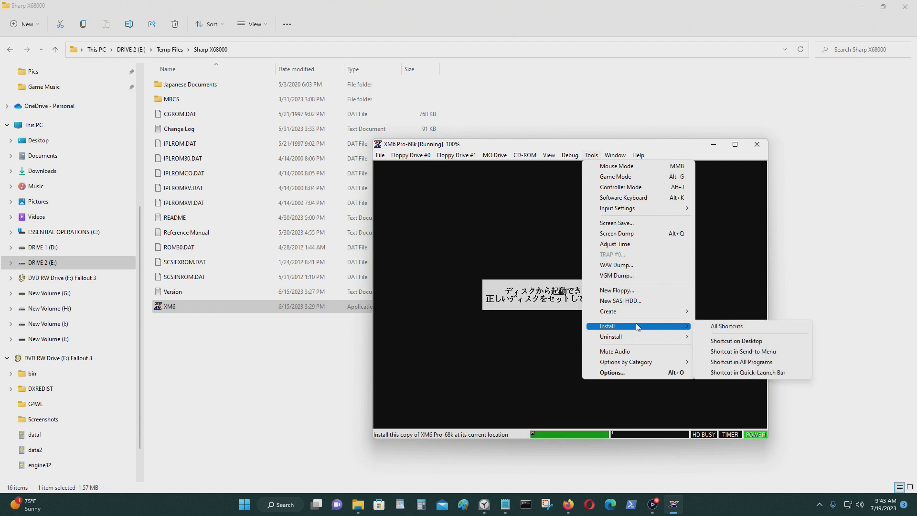
pyautogui.moveTo(685, 315)
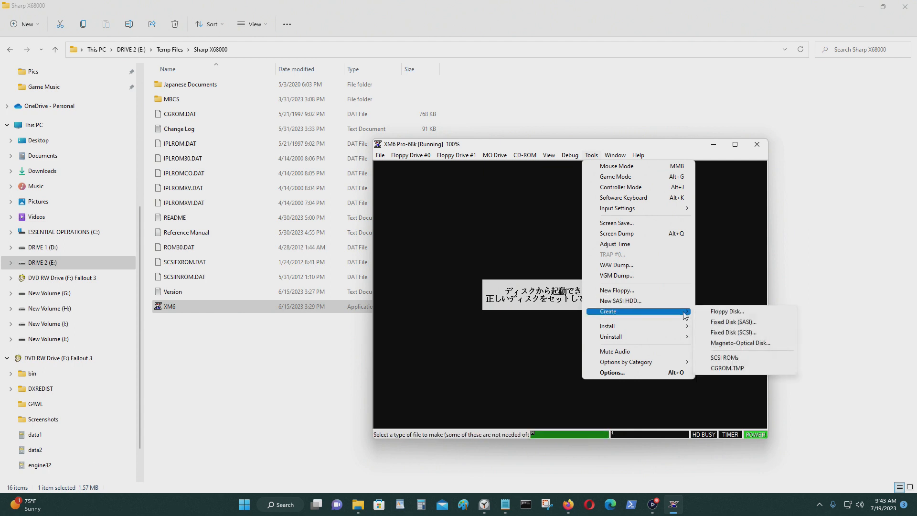
pyautogui.click(762, 338)
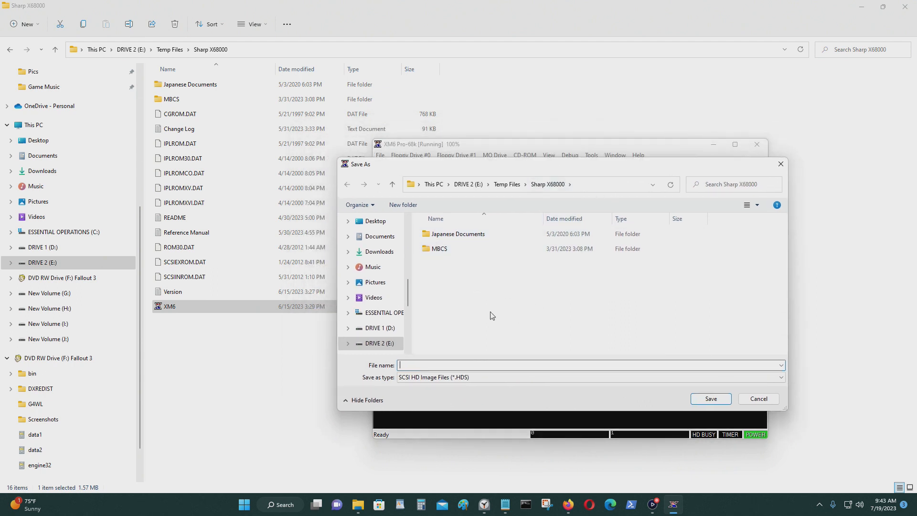
pyautogui.rightClick(442, 278)
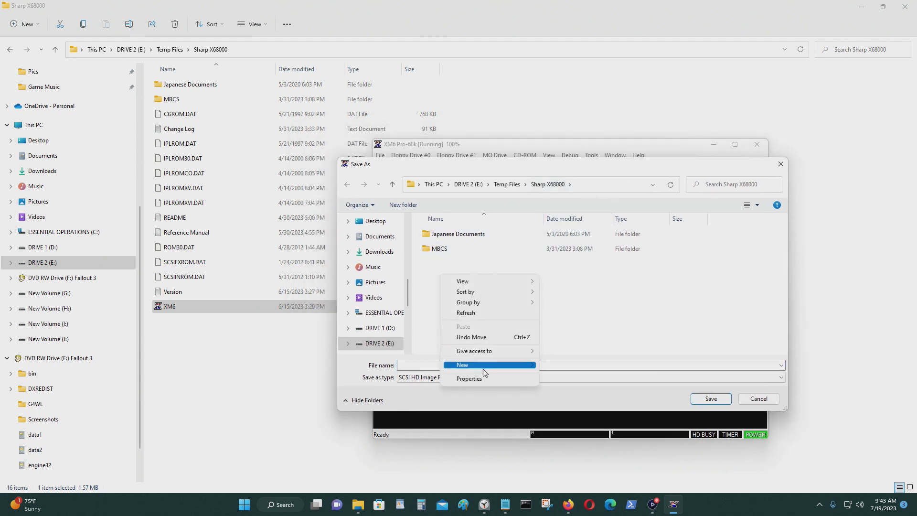
pyautogui.moveTo(483, 367)
pyautogui.click(551, 368)
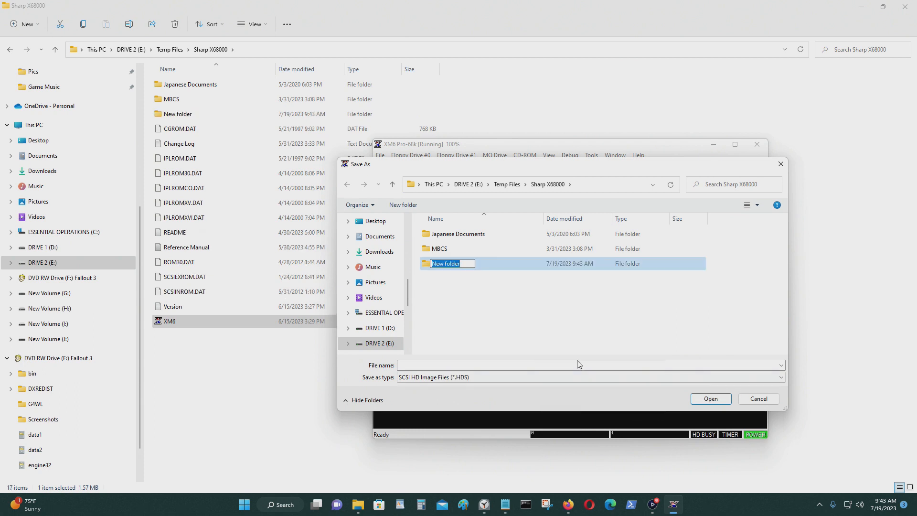
pyautogui.write('HDD')
pyautogui.press('Return')
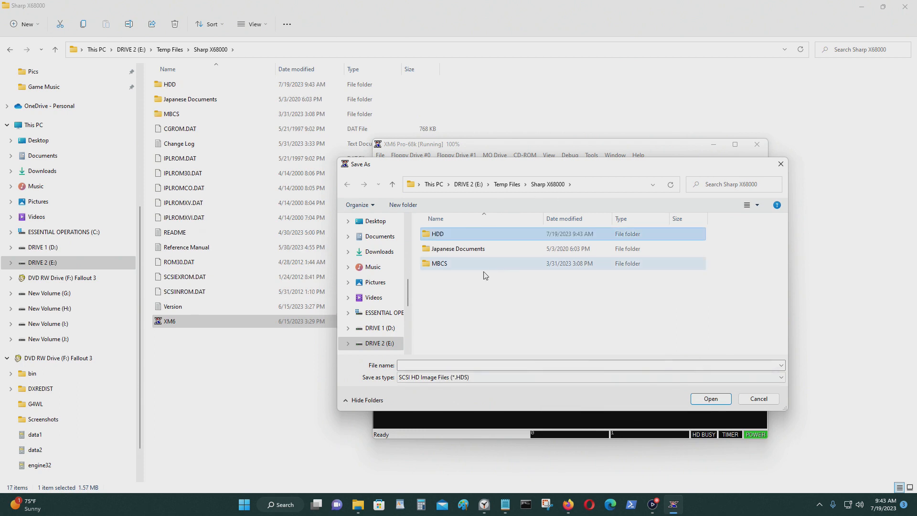
# Save the SCSI hard disk image as HDD0 in the HDD folder with 100 MB capacity, attached to the interface.
pyautogui.doubleClick(483, 233)
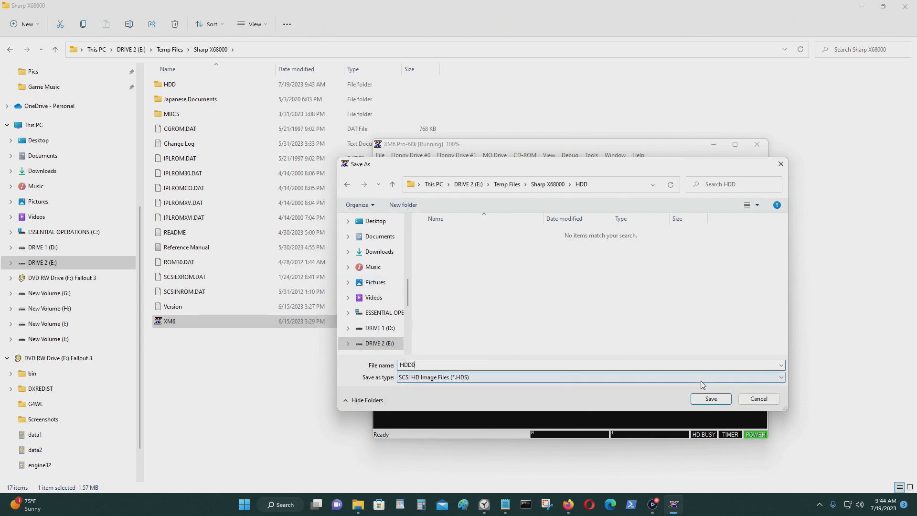
pyautogui.click(710, 399)
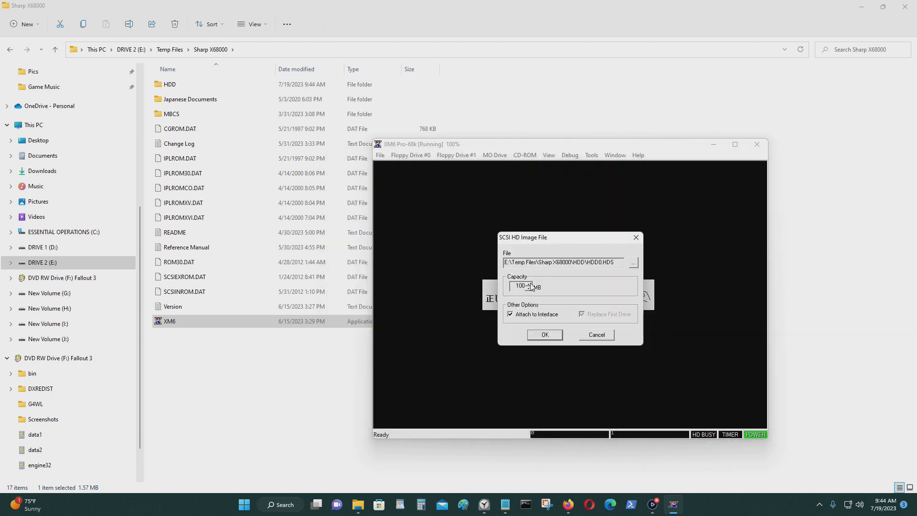
pyautogui.click(543, 336)
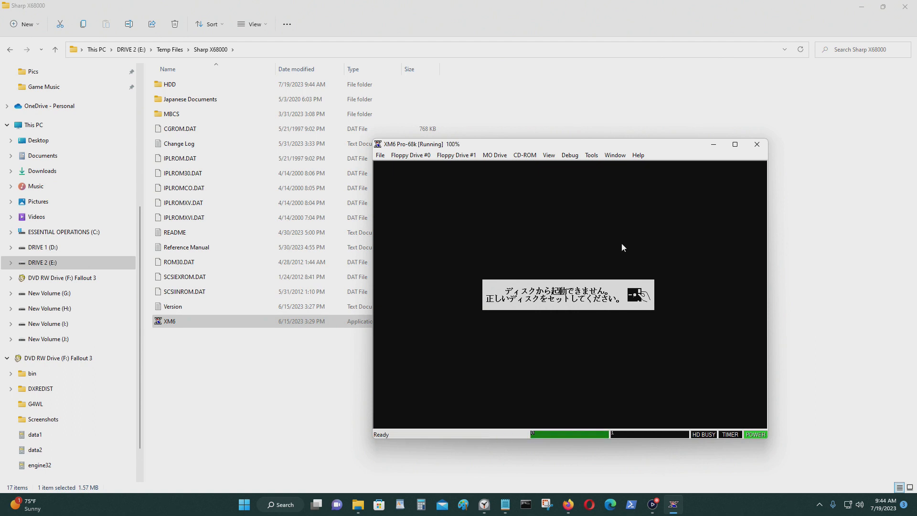
# Assign HDD0.HDS to SCSI drive ID 0 in the emulator's SCSI options.
pyautogui.click(592, 156)
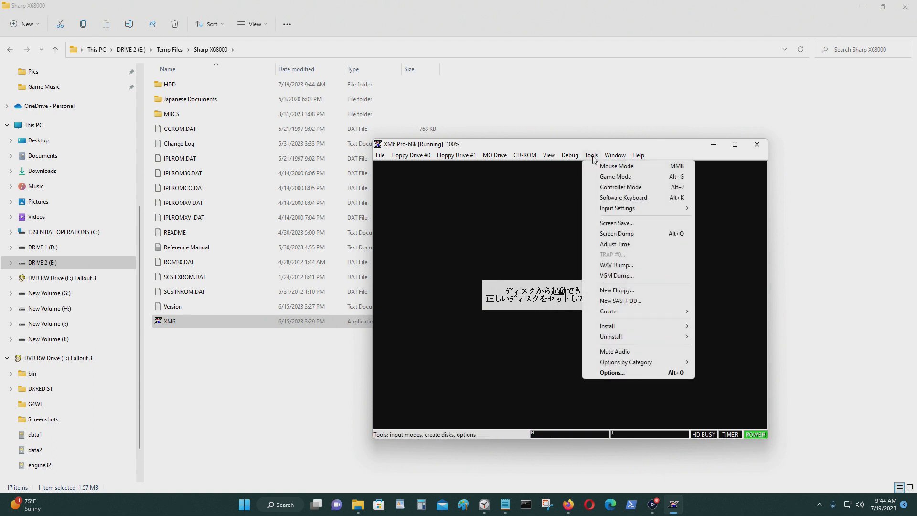
pyautogui.click(632, 371)
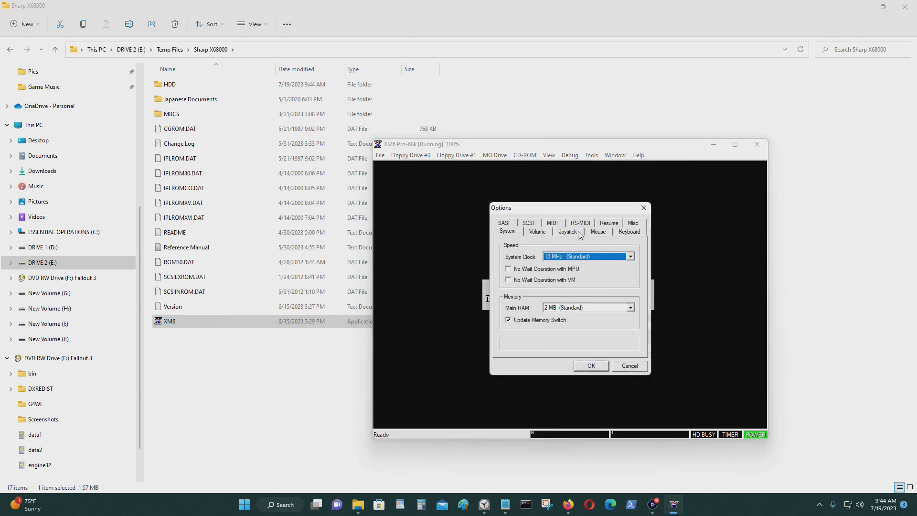
pyautogui.click(529, 223)
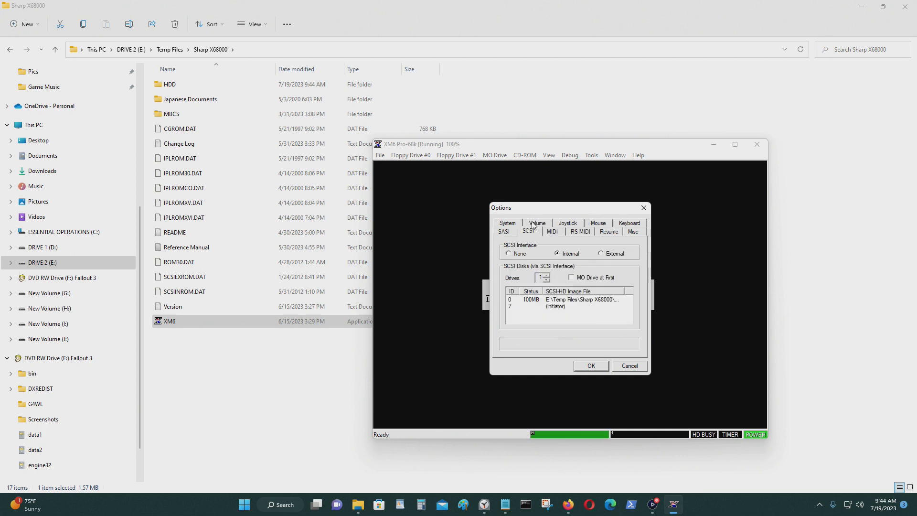
pyautogui.click(564, 301)
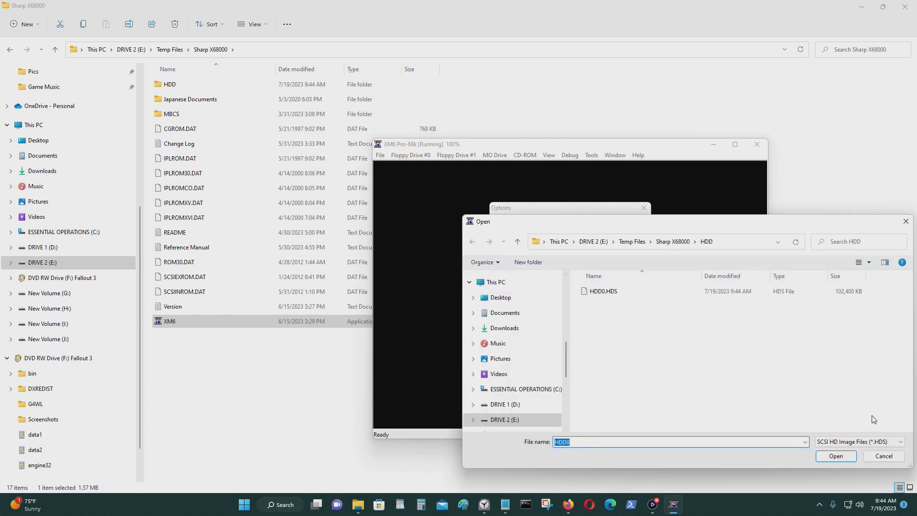
pyautogui.click(638, 292)
pyautogui.click(836, 456)
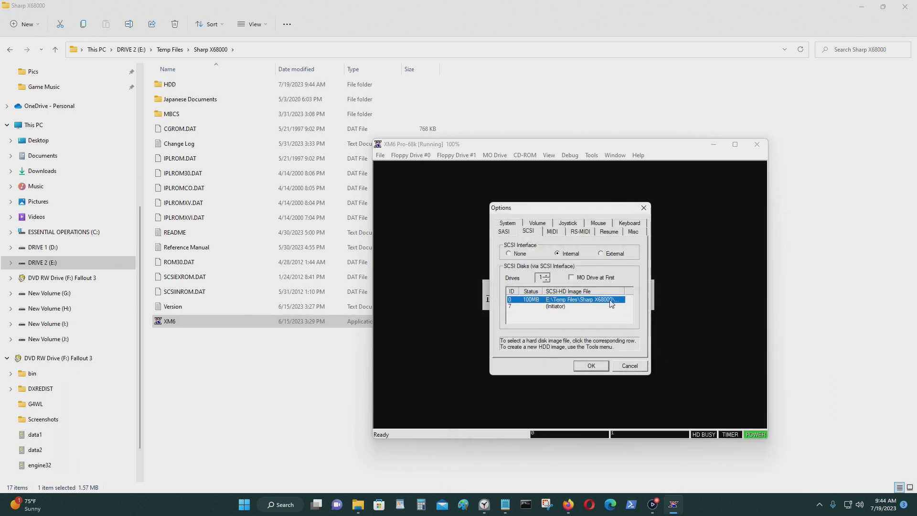
# Set the number of SCSI drives to 5 and accept the options.
pyautogui.click(546, 276)
pyautogui.click(545, 275)
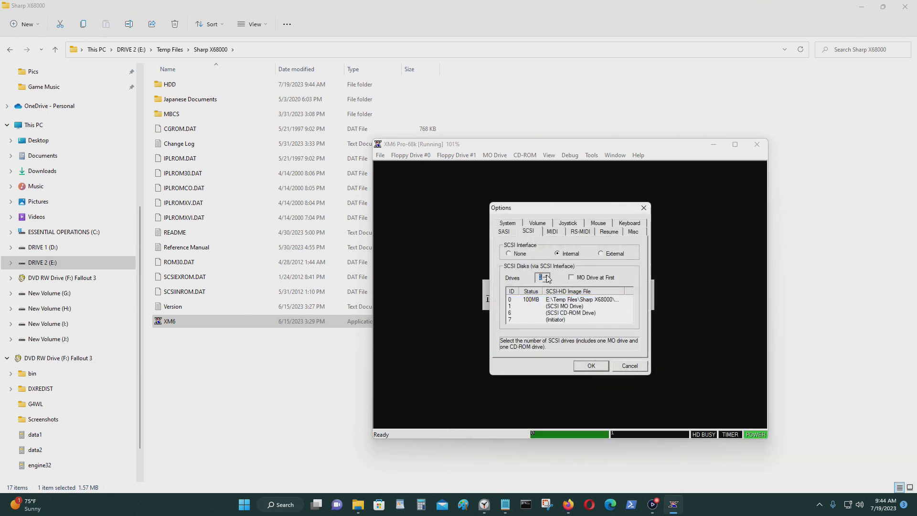
pyautogui.scroll(-1, 574, 309)
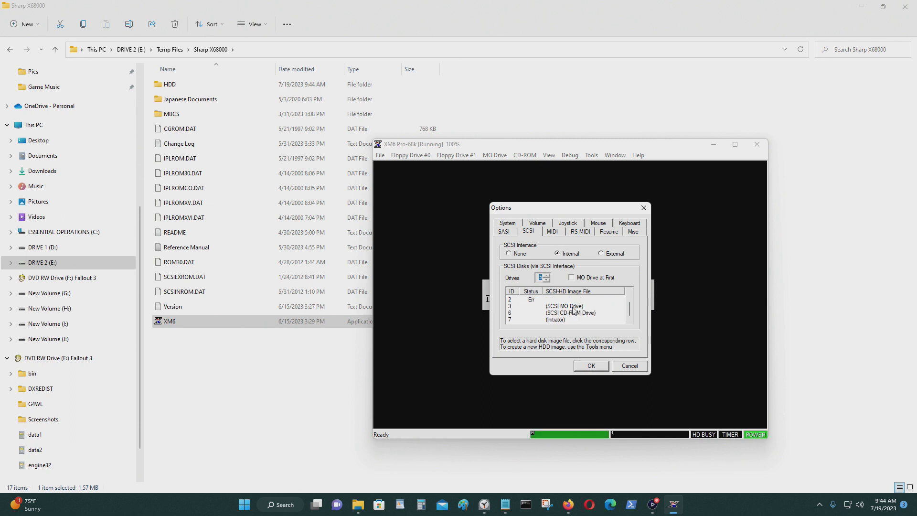
pyautogui.click(546, 275)
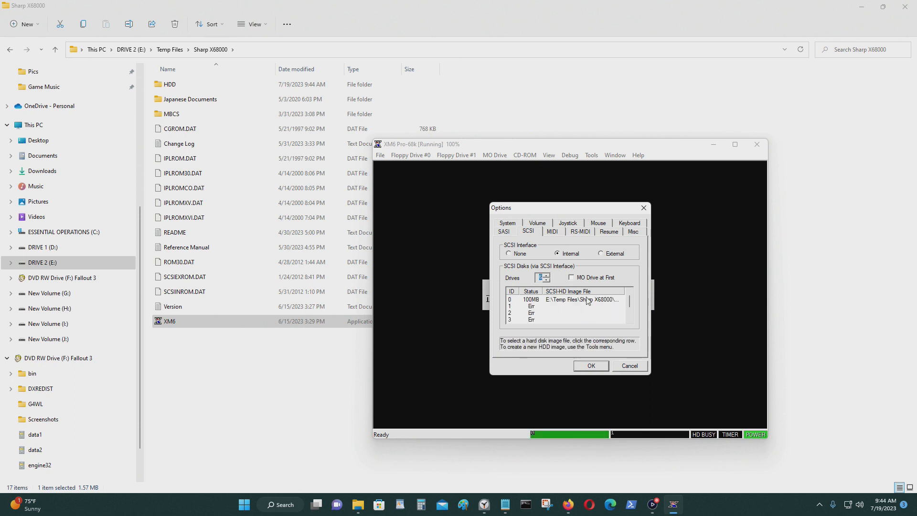
pyautogui.click(546, 280)
pyautogui.click(546, 280)
pyautogui.click(546, 280)
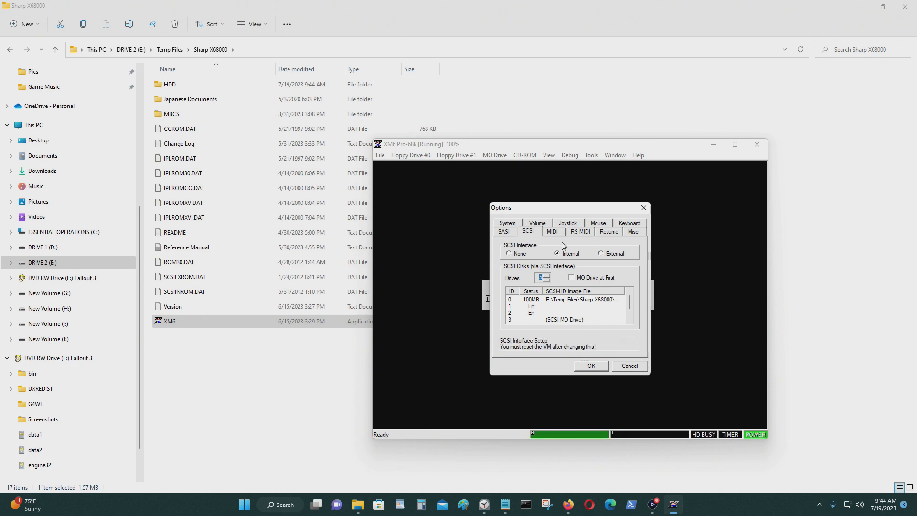
pyautogui.click(587, 366)
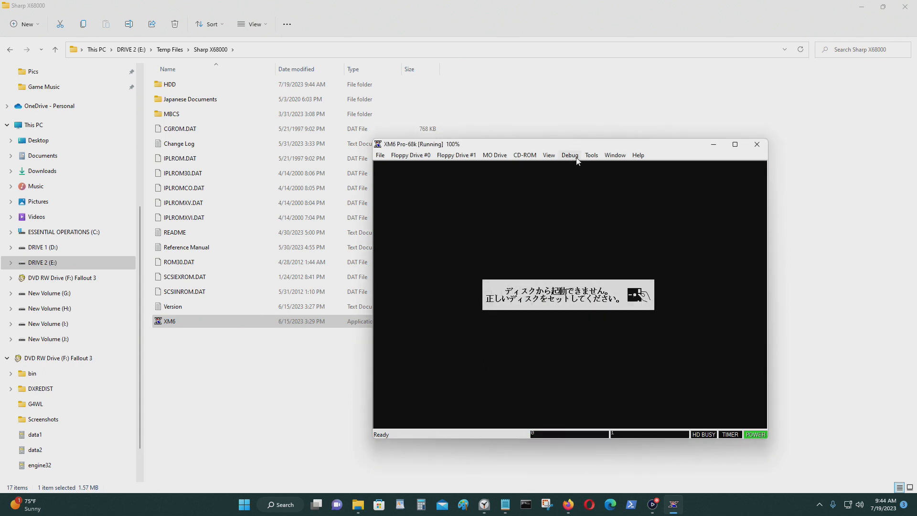
# Set the emulator's joystick Port 1 to ATARI (with Start/Select) and Port 2 to (None).
pyautogui.click(592, 155)
pyautogui.click(634, 375)
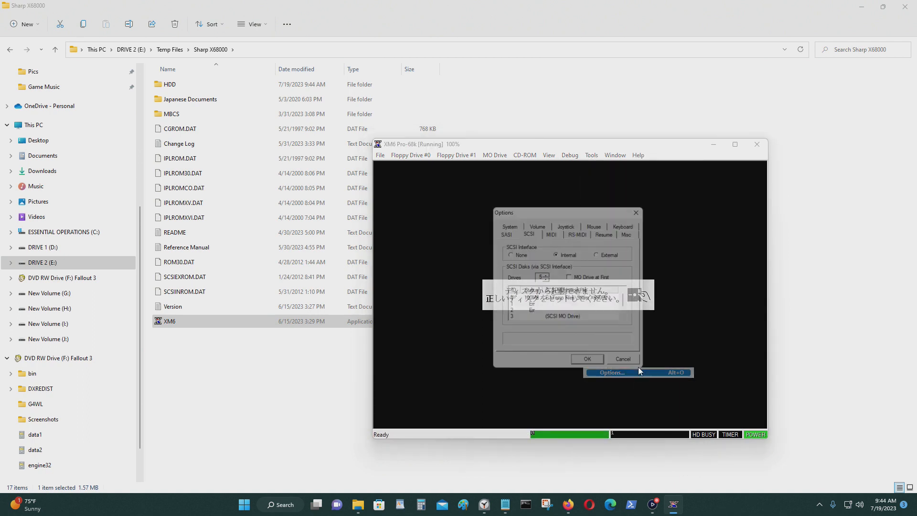
pyautogui.click(575, 231)
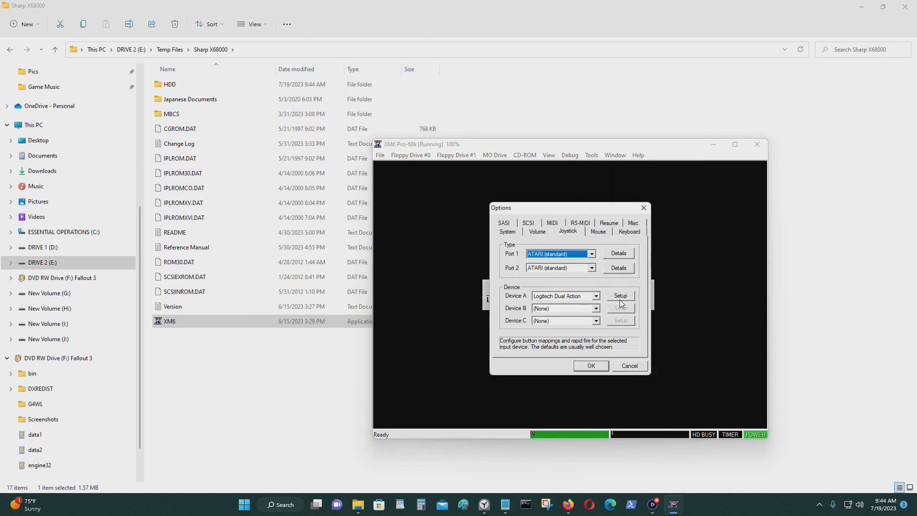
pyautogui.click(592, 254)
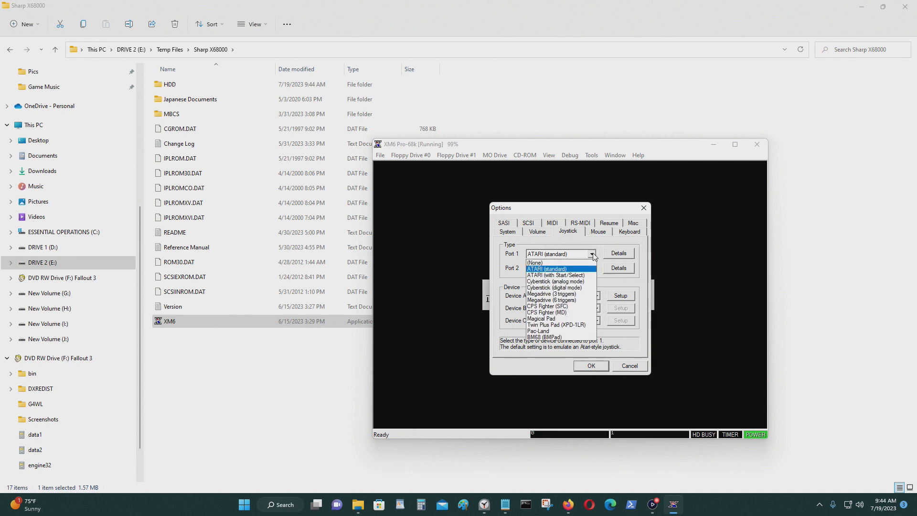
pyautogui.click(581, 275)
pyautogui.click(575, 268)
pyautogui.click(567, 282)
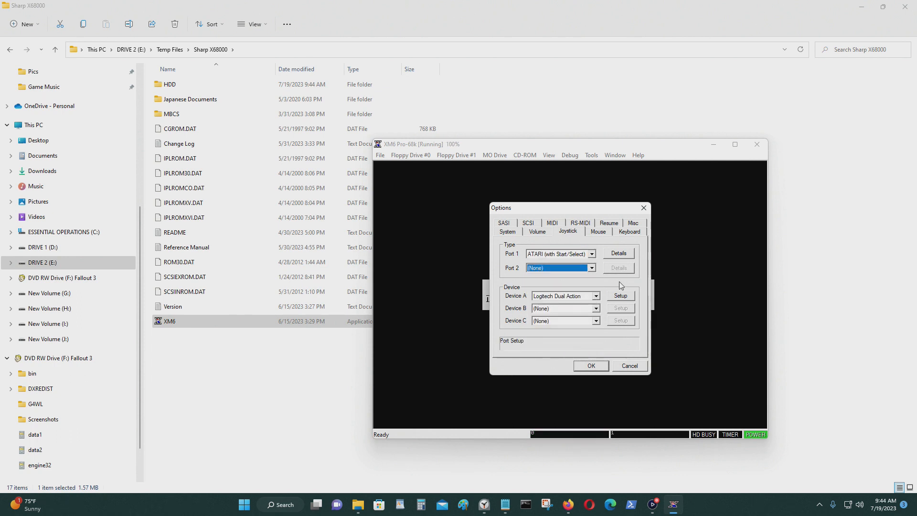
# In the Logitech Dual Action setup, assign Btn. 2 to Port1-Button1(A), Btn. 3 to Port1-Button2(B) and Btn. 1 to (None).
pyautogui.click(620, 296)
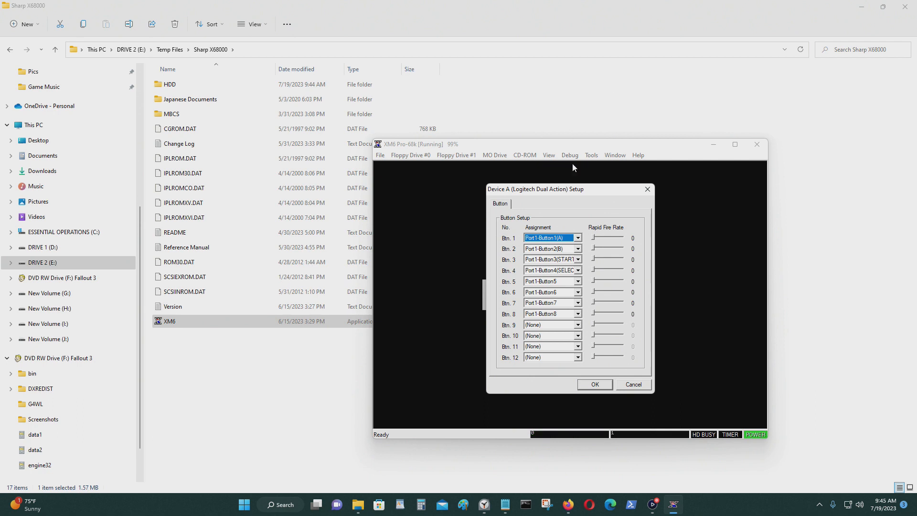
pyautogui.click(577, 248)
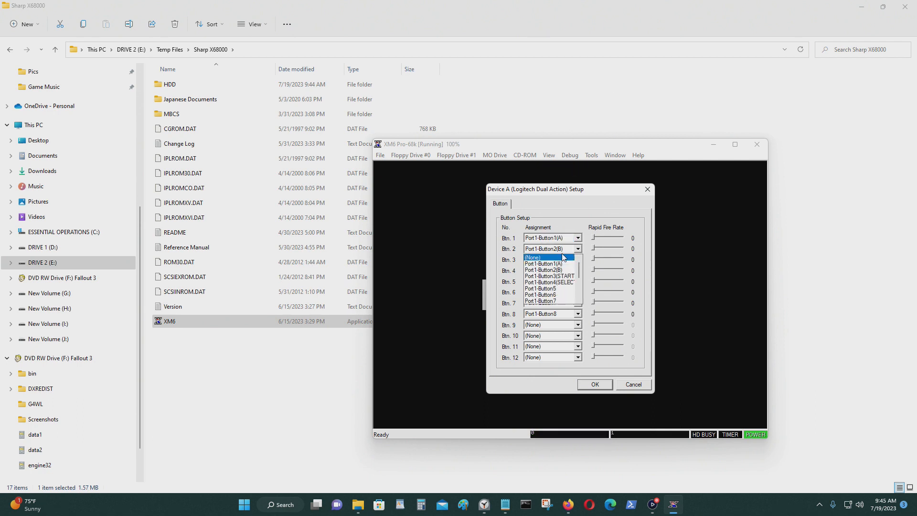
pyautogui.click(564, 264)
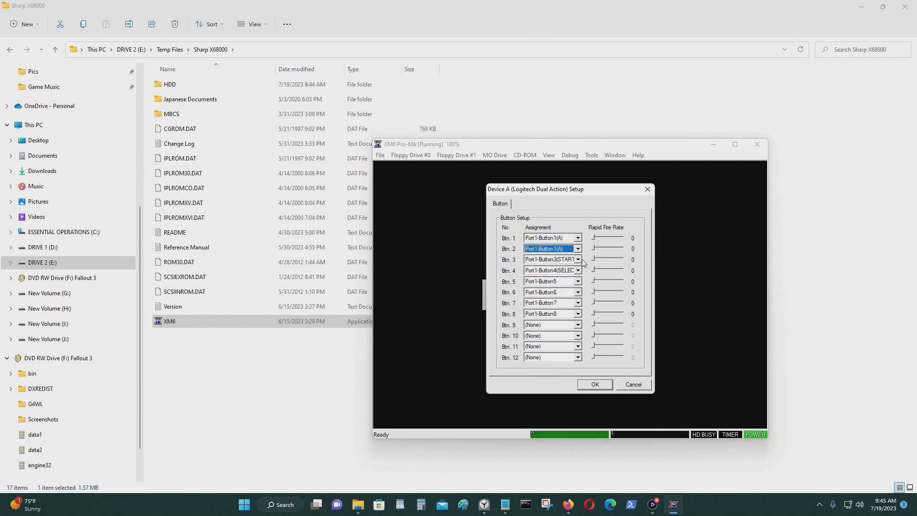
pyautogui.click(578, 259)
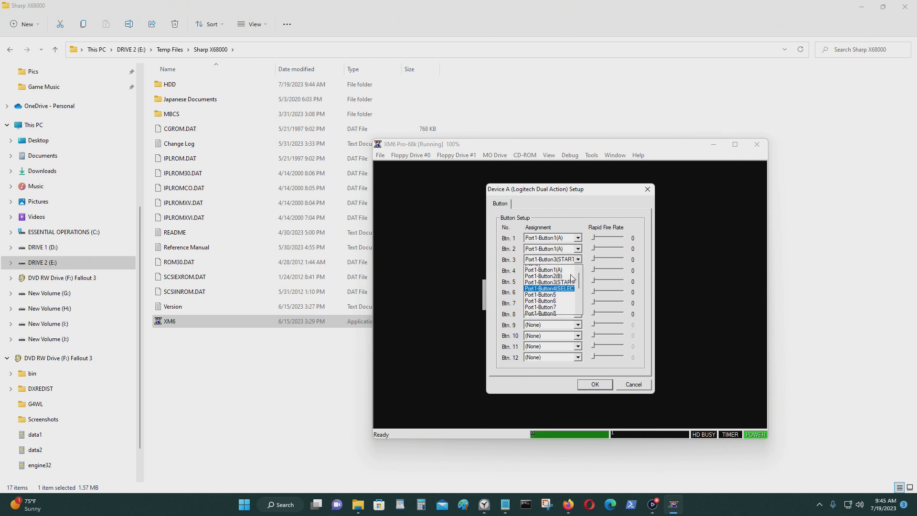
pyautogui.click(549, 281)
pyautogui.click(577, 237)
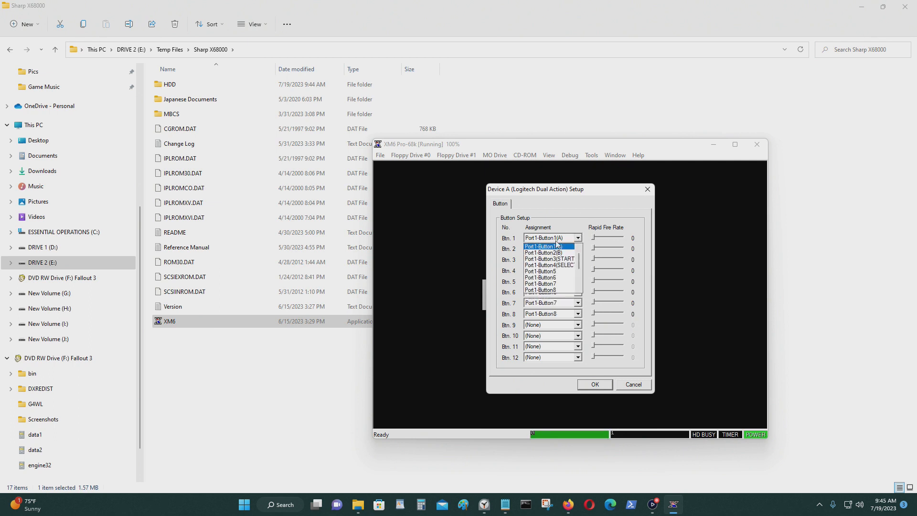
pyautogui.scroll(1, 549, 256)
pyautogui.click(541, 247)
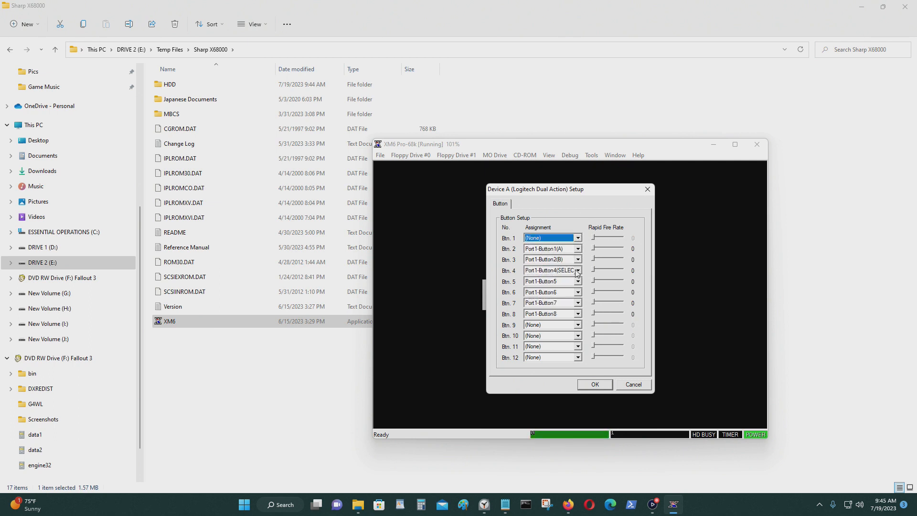
# Assign gamepad Btn. 9 to Port1-Button4(SELECT) and Btn. 10 to Port1-Button3(START).
pyautogui.click(578, 271)
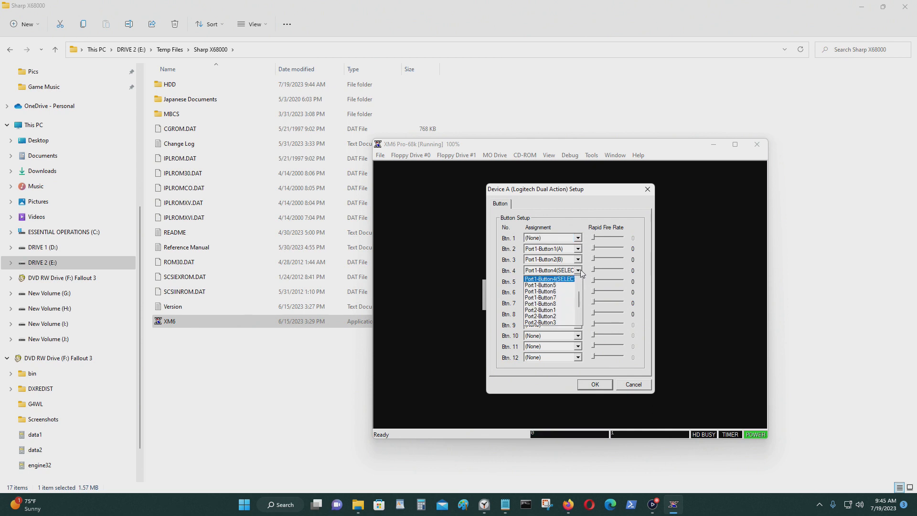
pyautogui.click(596, 212)
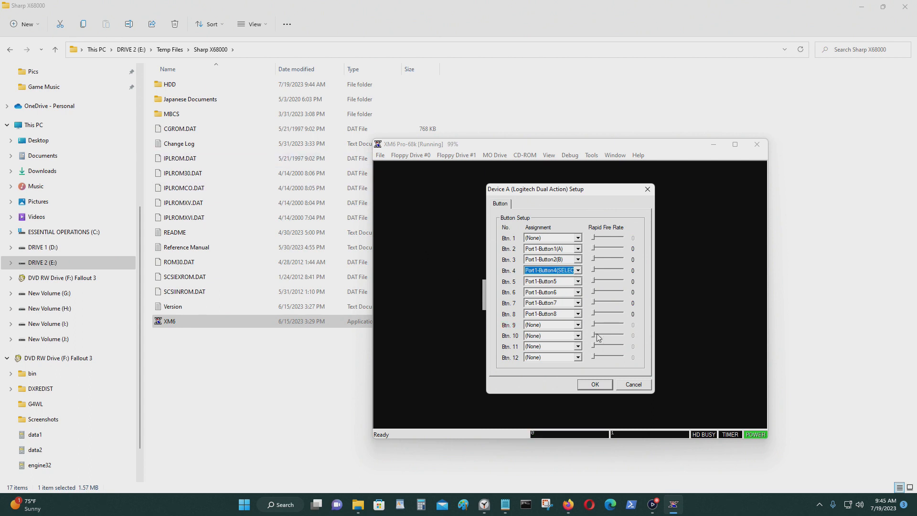
pyautogui.click(577, 324)
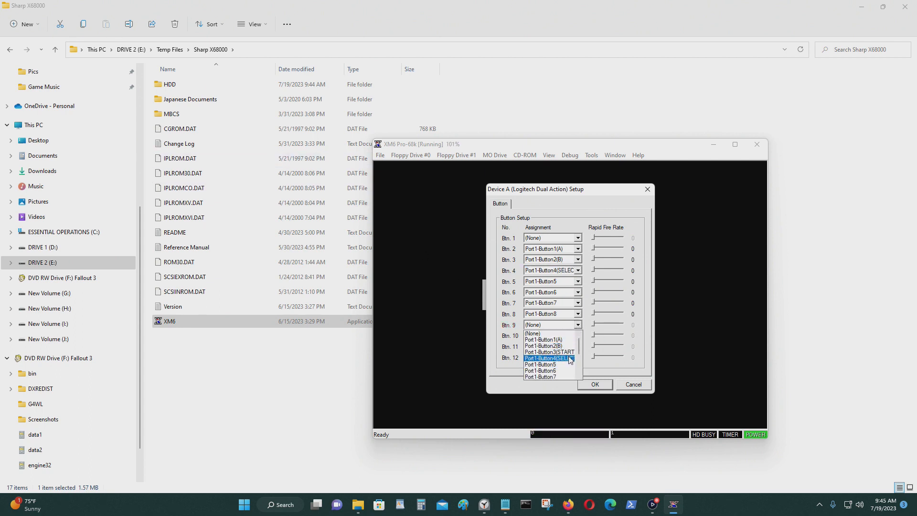
pyautogui.click(571, 358)
pyautogui.click(577, 336)
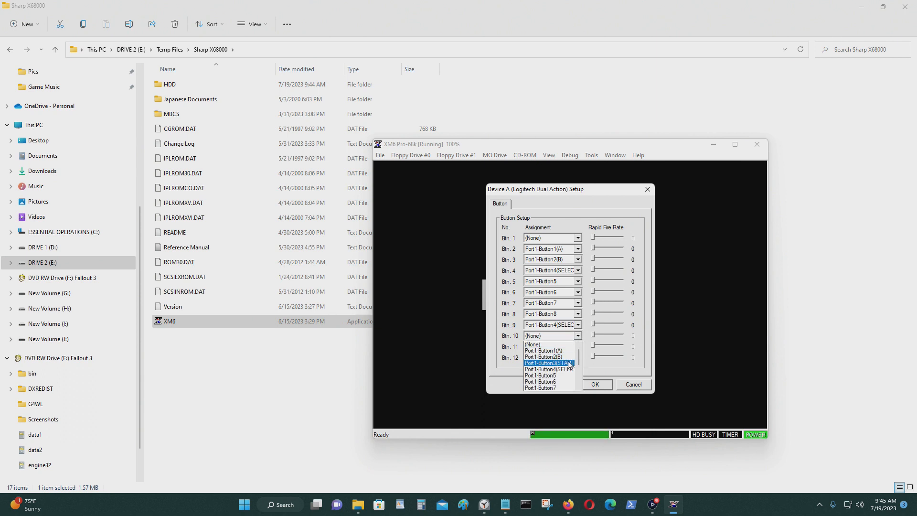
pyautogui.click(576, 364)
# Clear the assignments of gamepad Btn. 8, Btn. 7 and Btn. 6 by setting them to (None).
pyautogui.click(578, 314)
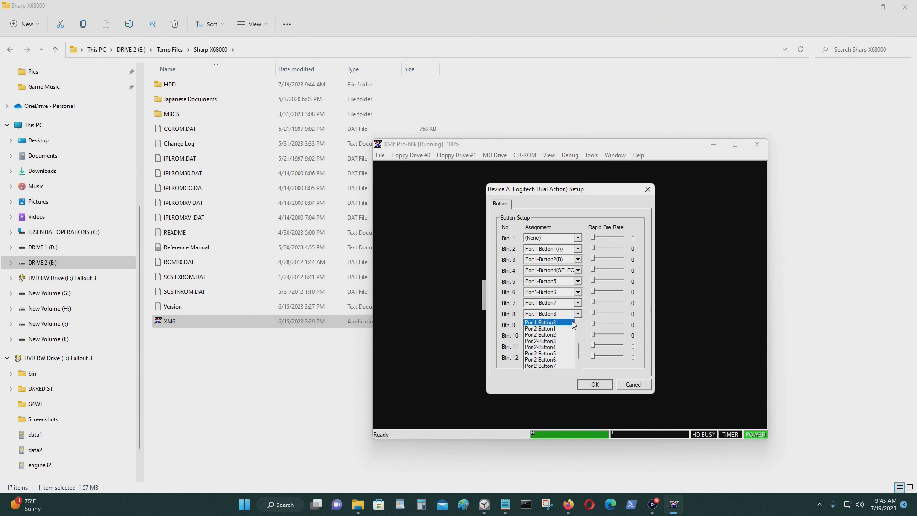
pyautogui.click(557, 323)
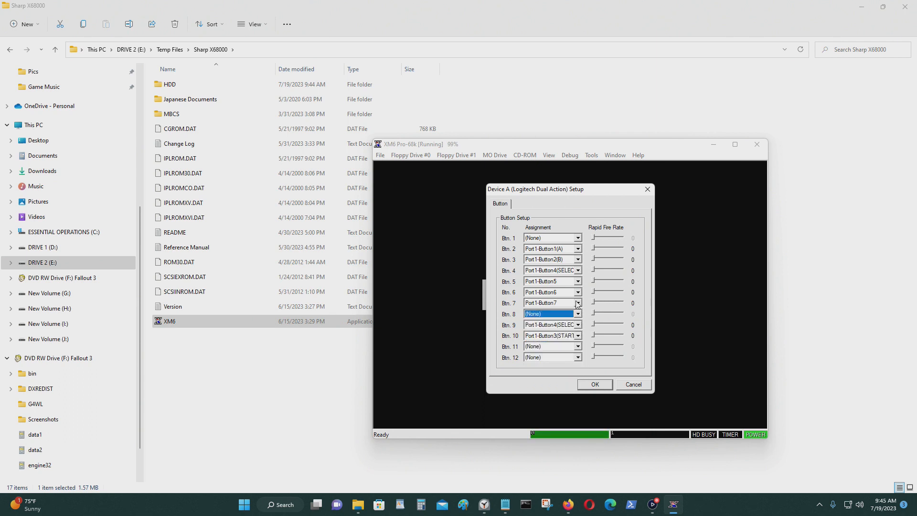
pyautogui.click(577, 303)
pyautogui.click(563, 312)
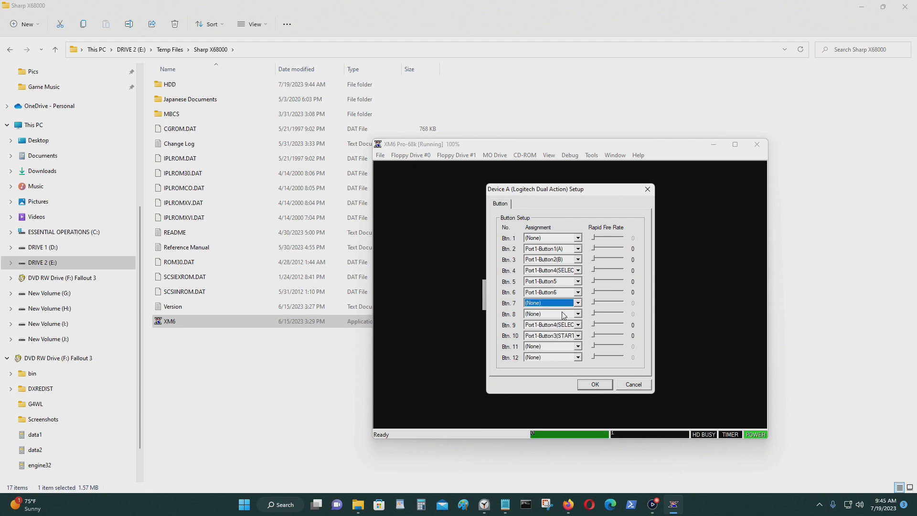
pyautogui.click(580, 292)
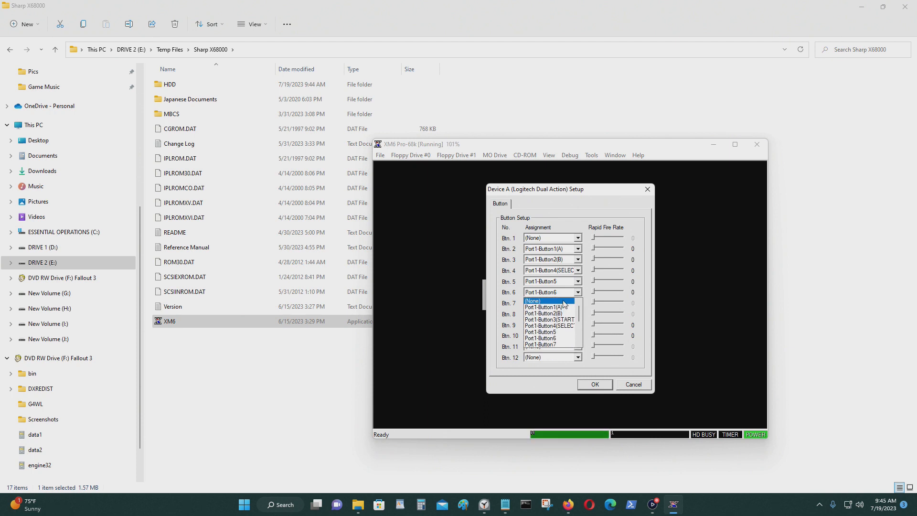
pyautogui.click(564, 301)
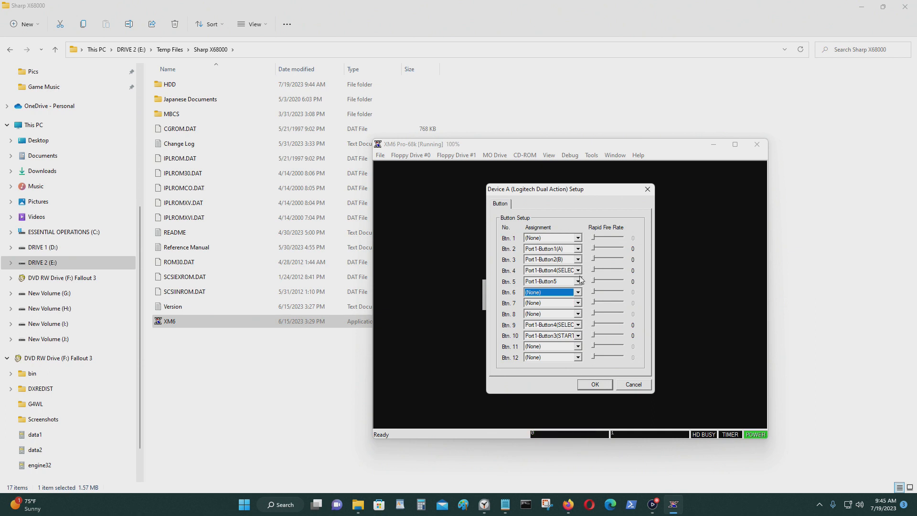
# Assign gamepad Btn. 1 to Port1-Button5 and Btn. 5 to Port1-Button6, and accept the device setup and emulator options.
pyautogui.click(571, 239)
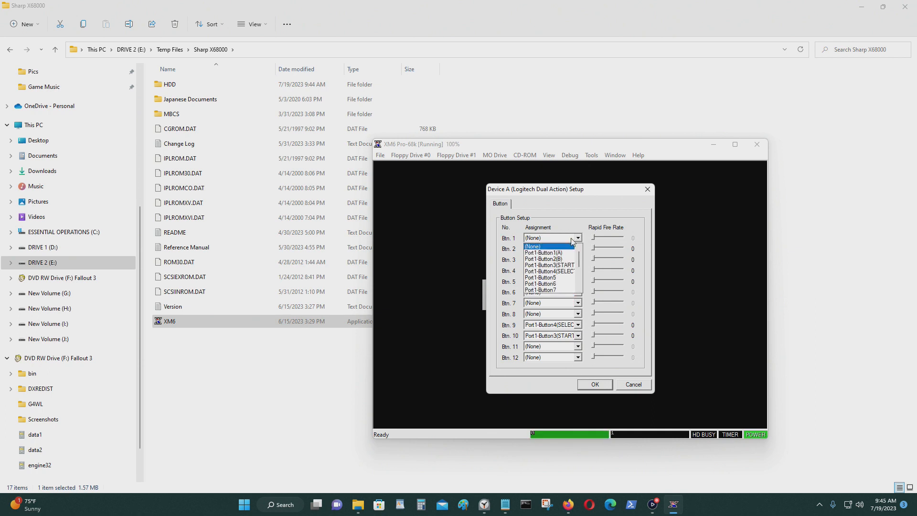
pyautogui.click(562, 278)
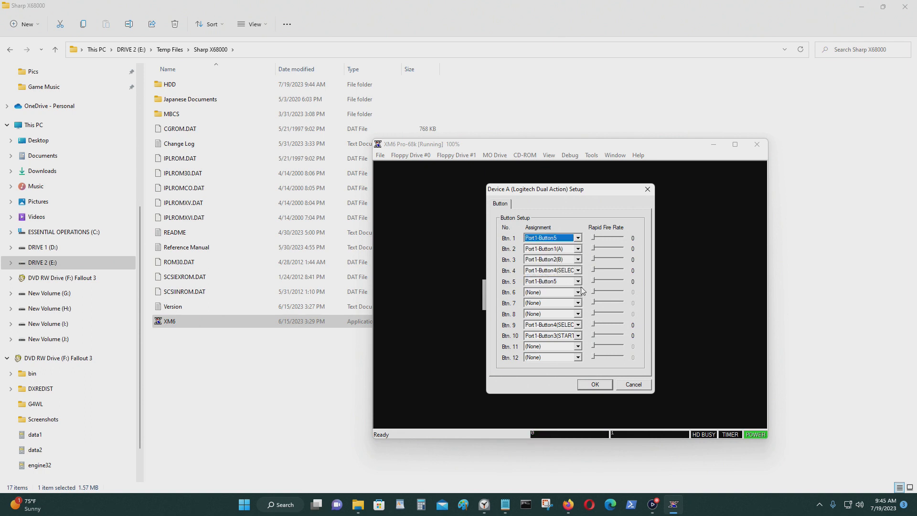
pyautogui.click(578, 281)
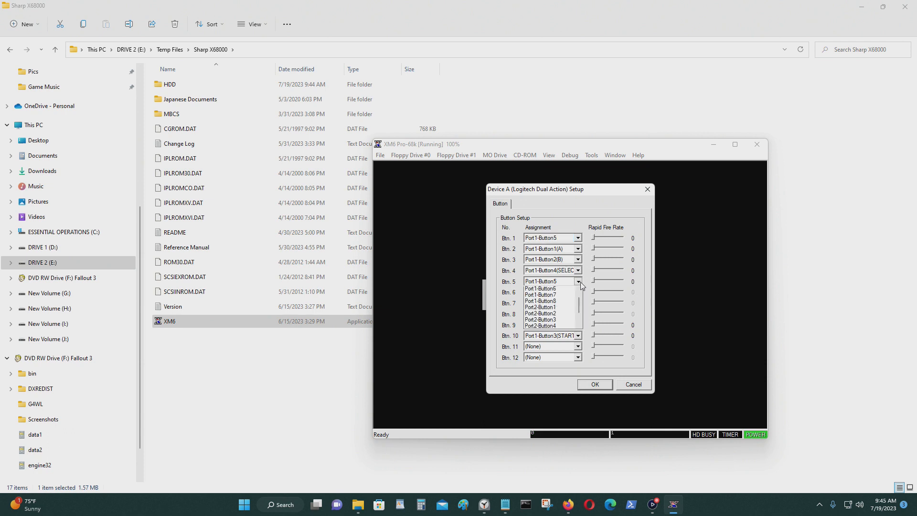
pyautogui.click(552, 296)
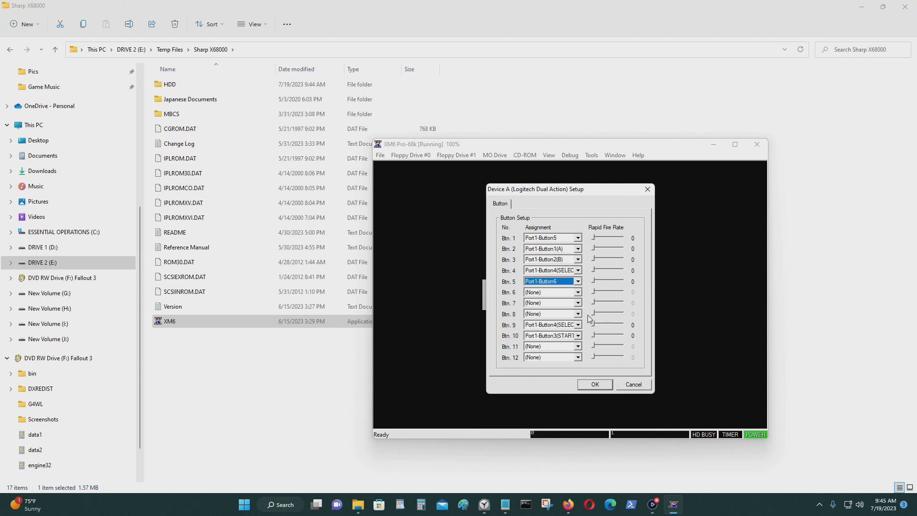
pyautogui.click(590, 385)
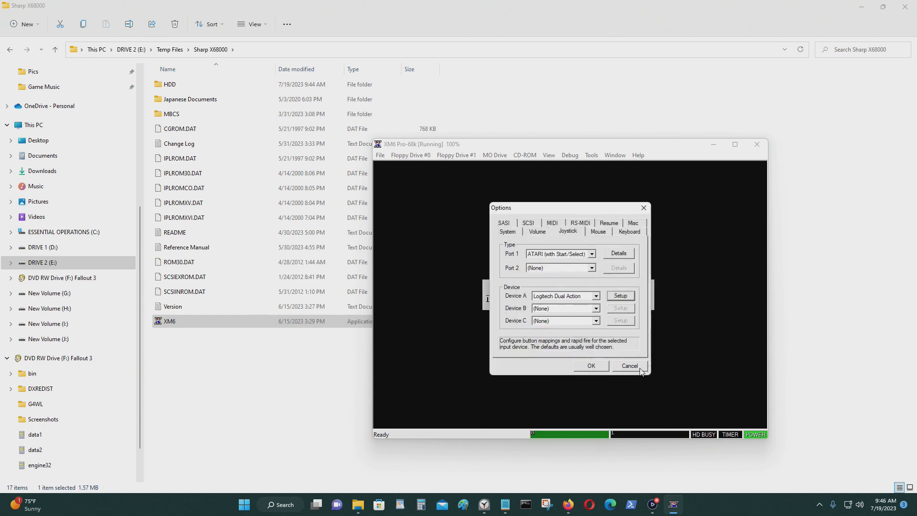
pyautogui.click(592, 365)
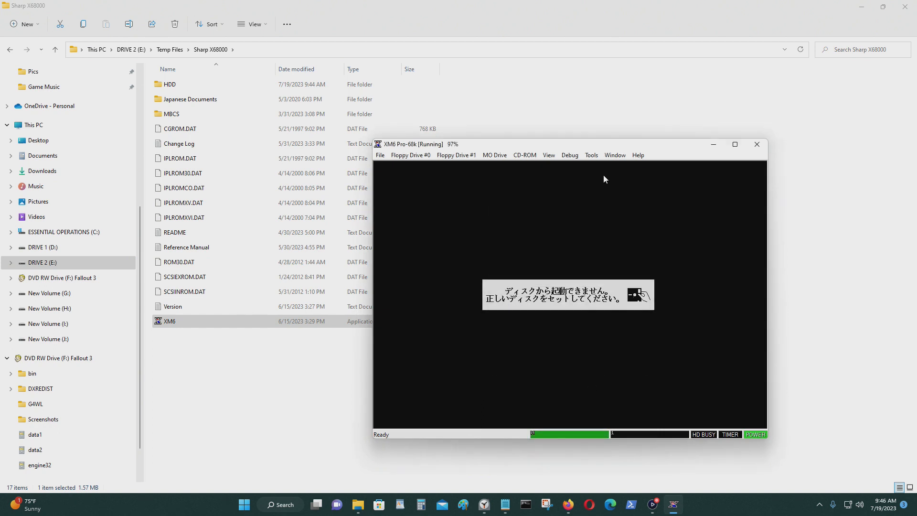
# Switch to Firefox and download MasterDisk.zip from the GameSX hard disk image page.
pyautogui.click(715, 142)
pyautogui.click(567, 504)
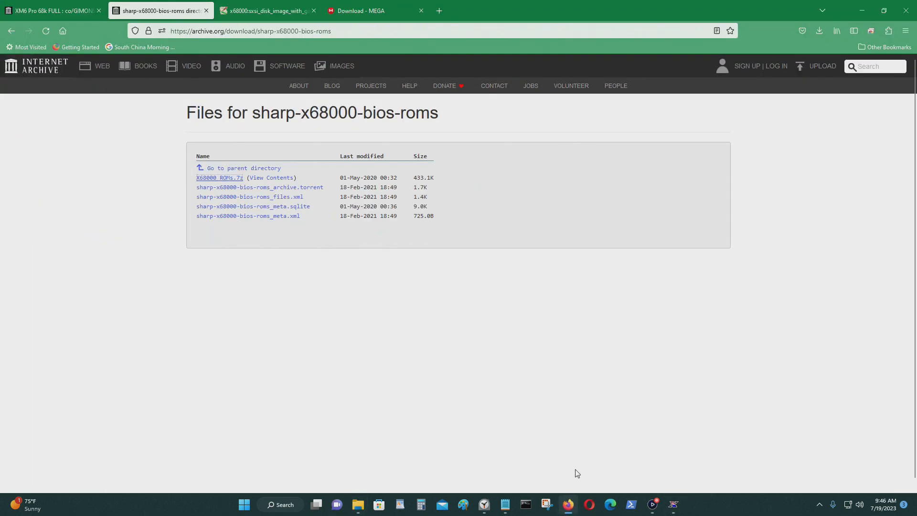
pyautogui.click(336, 6)
pyautogui.click(262, 11)
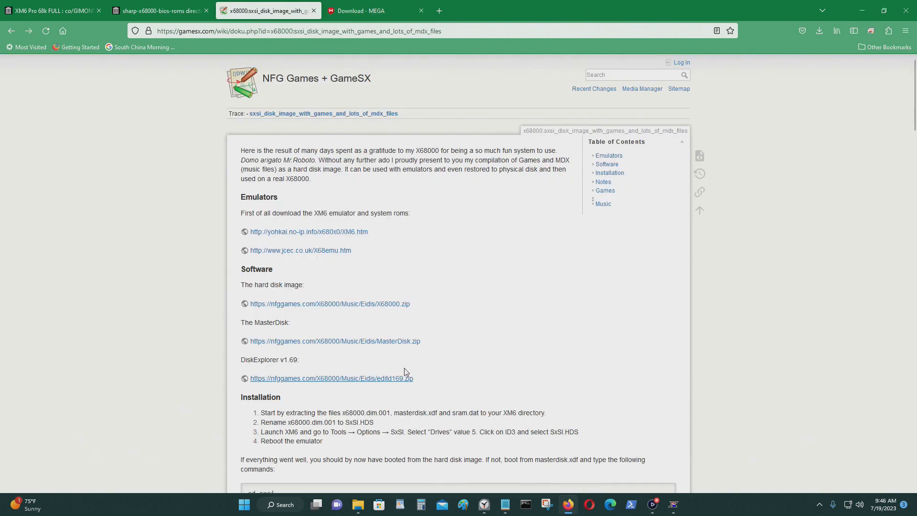
pyautogui.click(308, 341)
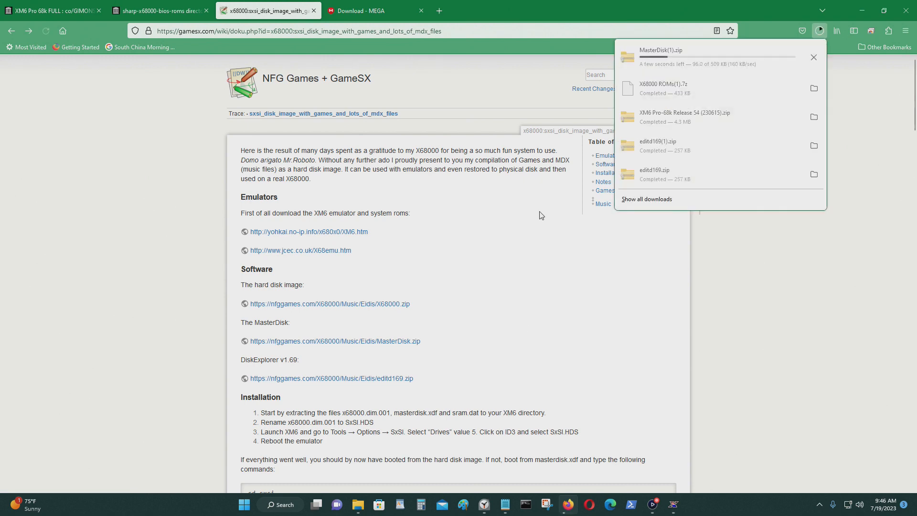
pyautogui.click(863, 7)
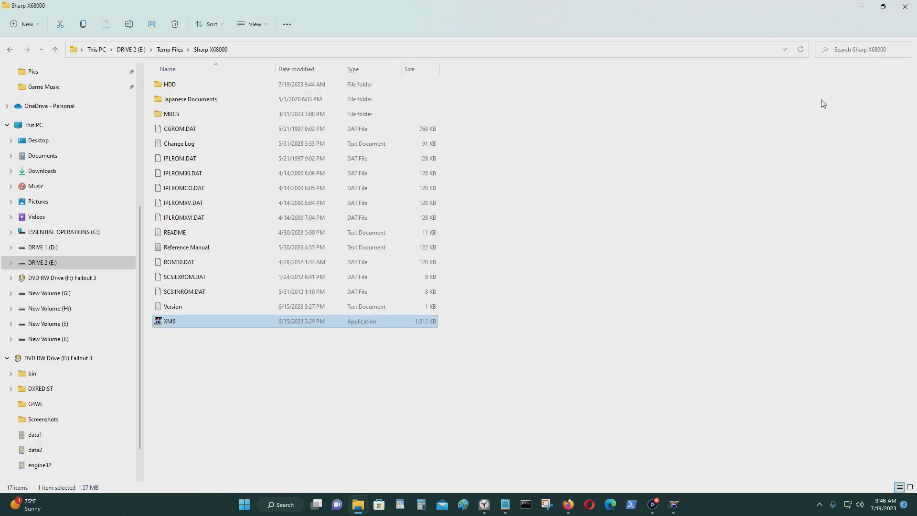
# Open the MasterDisk archive from the Downloads folder on DRIVE 1 (D:), with the Sharp X68000 folder window visible alongside.
pyautogui.click(882, 6)
pyautogui.moveTo(578, 198); pyautogui.dragTo(778, 210)
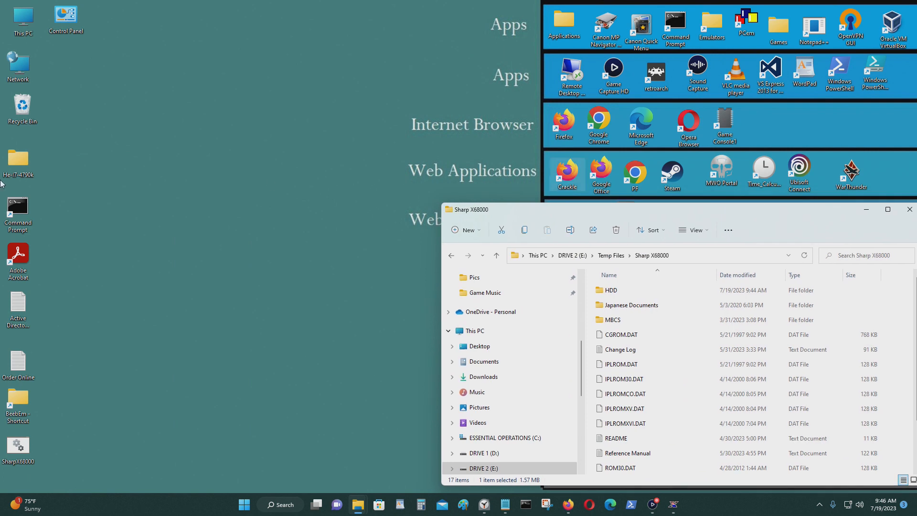
pyautogui.doubleClick(22, 20)
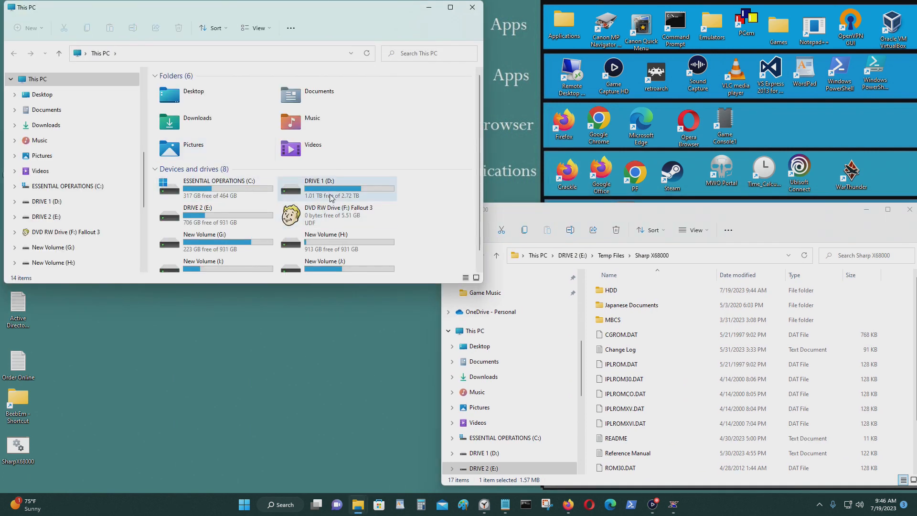
pyautogui.click(330, 196)
pyautogui.doubleClick(329, 196)
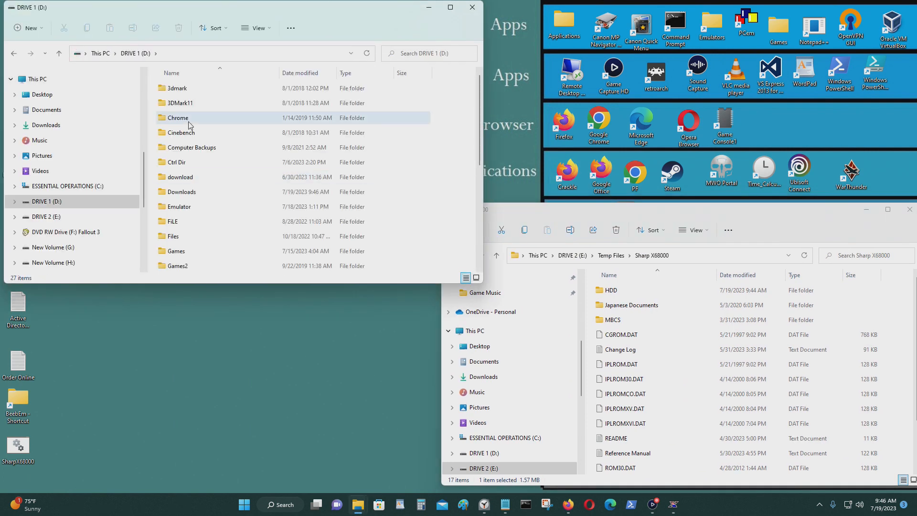
pyautogui.doubleClick(209, 191)
pyautogui.scroll(-3, 214, 189)
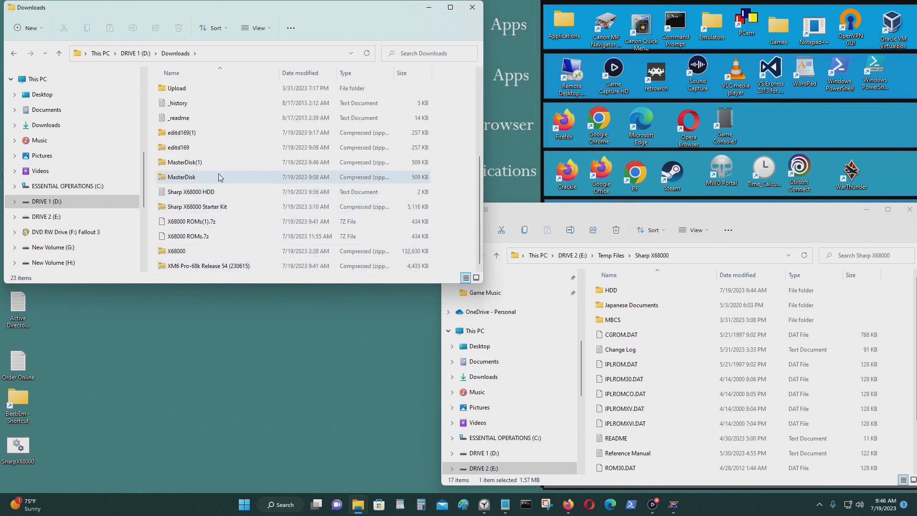
pyautogui.doubleClick(219, 180)
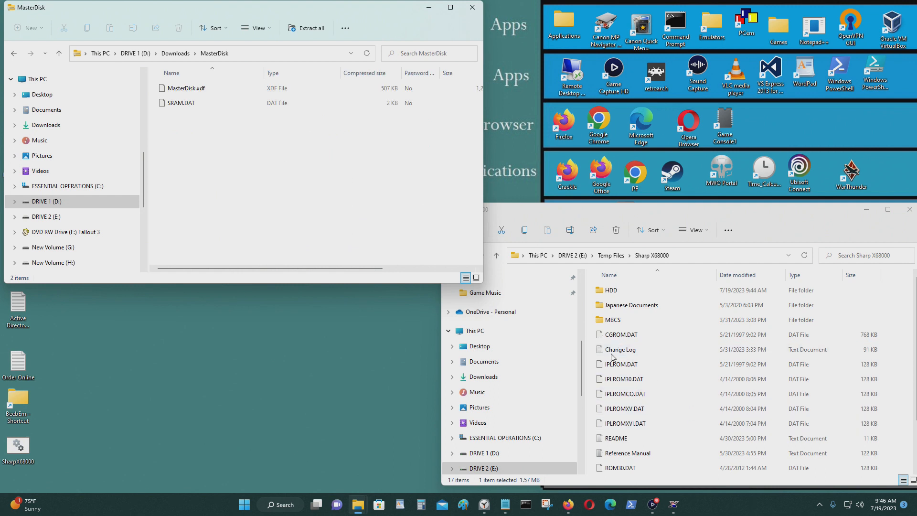
# Close the running emulator and copy SRAM.DAT from the MasterDisk archive into the Sharp X68000 folder.
pyautogui.click(211, 106)
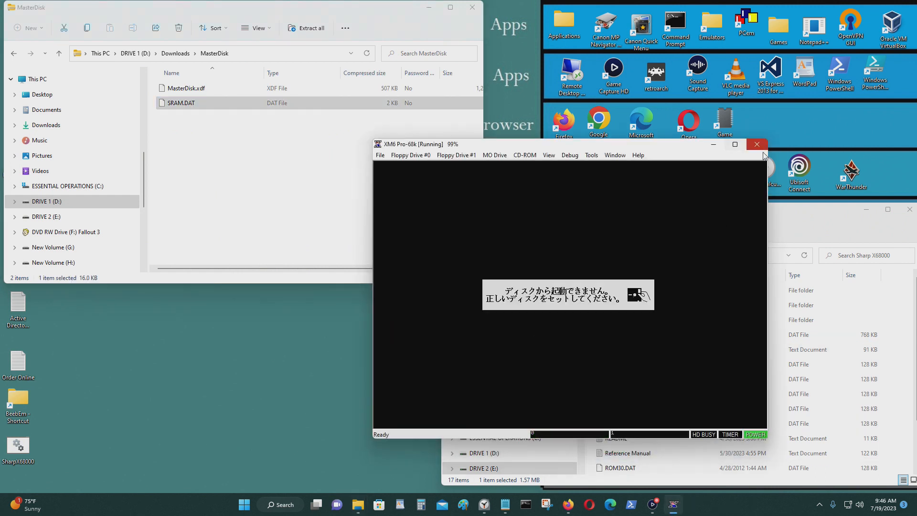
pyautogui.click(759, 147)
pyautogui.moveTo(180, 105); pyautogui.dragTo(589, 415)
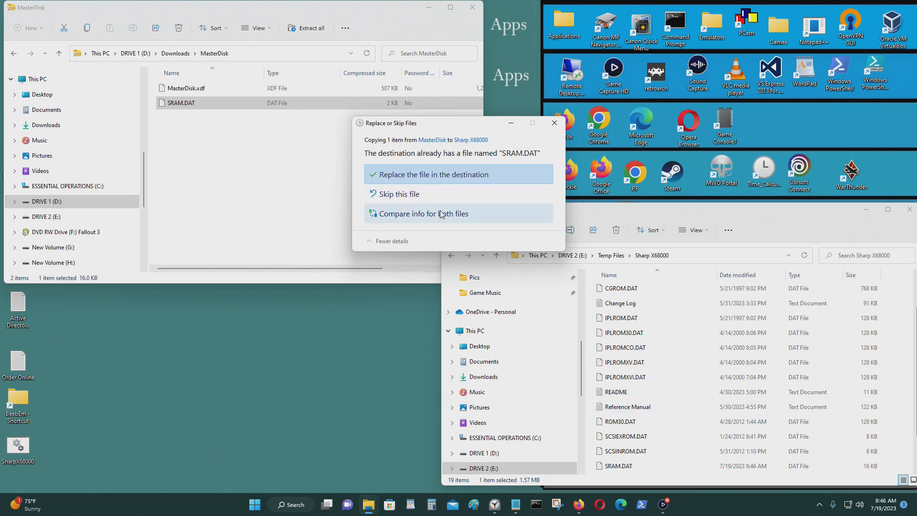
pyautogui.click(441, 196)
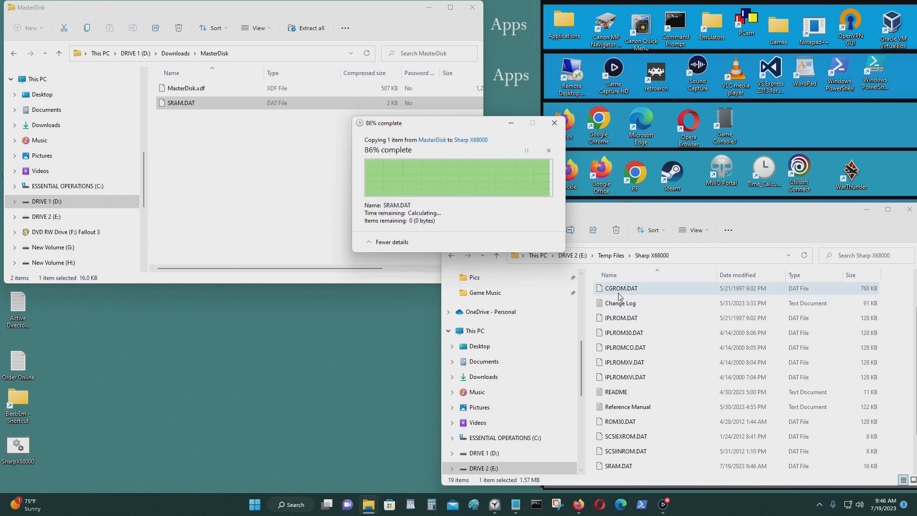
# Create a folder named Software in Temp Files and move it into the Sharp X68000 folder.
pyautogui.click(451, 256)
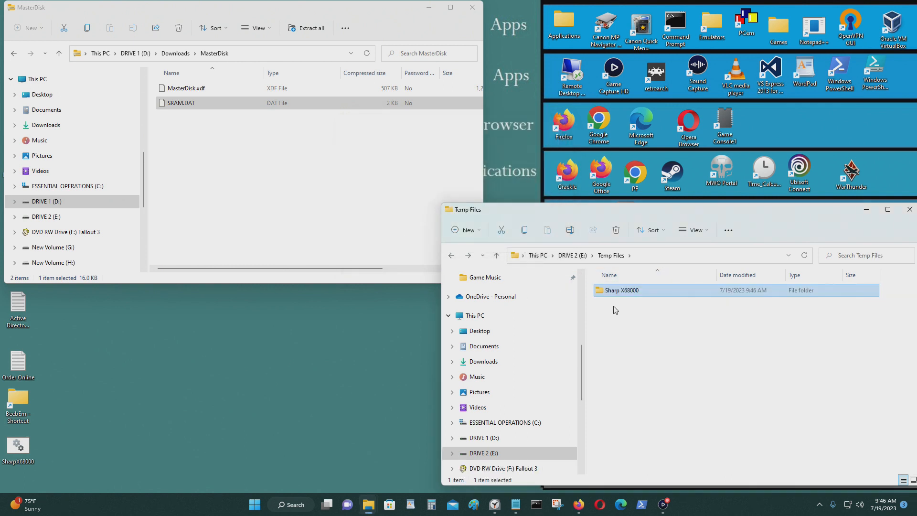
pyautogui.click(661, 325)
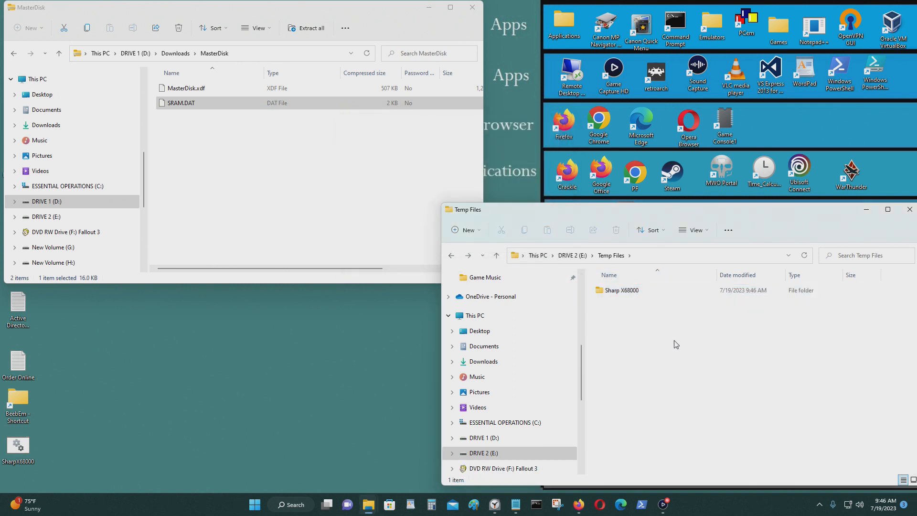
pyautogui.hotkey('ctrl', 'shift', 'n')
pyautogui.write('Software')
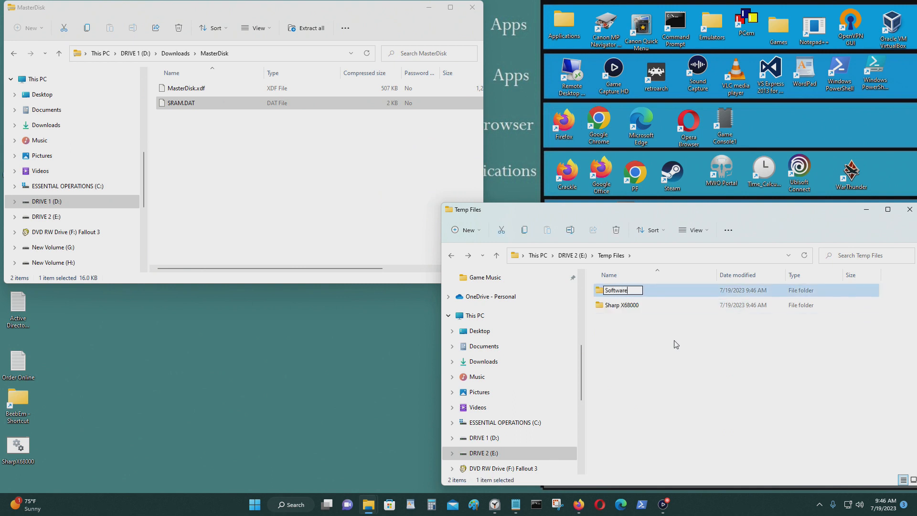
pyautogui.press('Return')
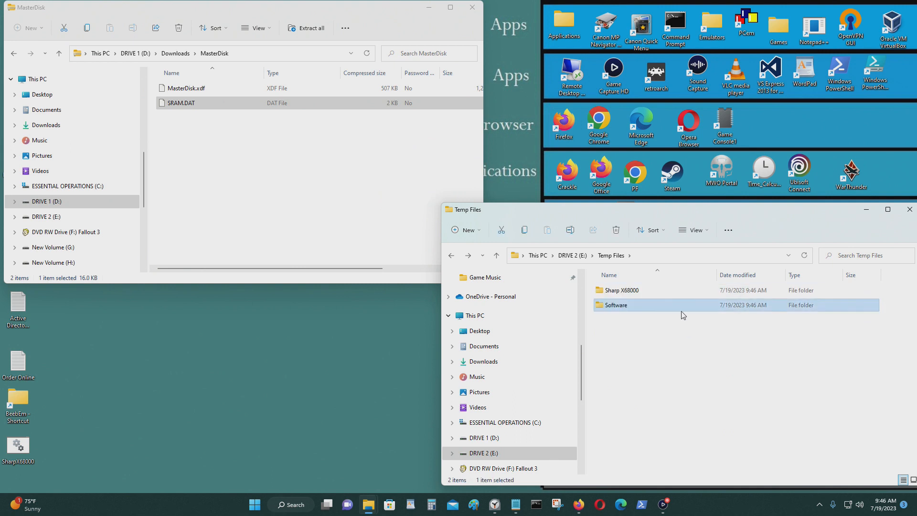
pyautogui.moveTo(642, 309); pyautogui.dragTo(642, 294)
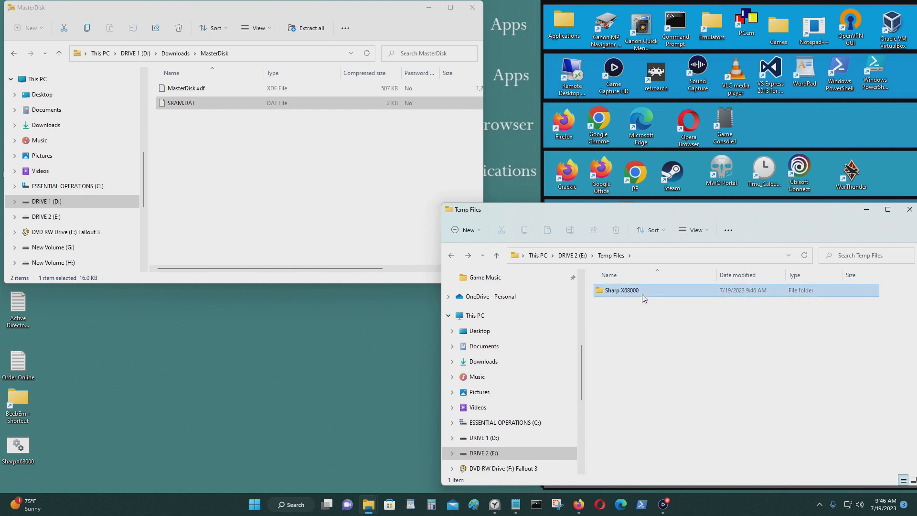
# Copy MasterDisk.xdf from the archive into the Software folder inside Sharp X68000.
pyautogui.doubleClick(637, 294)
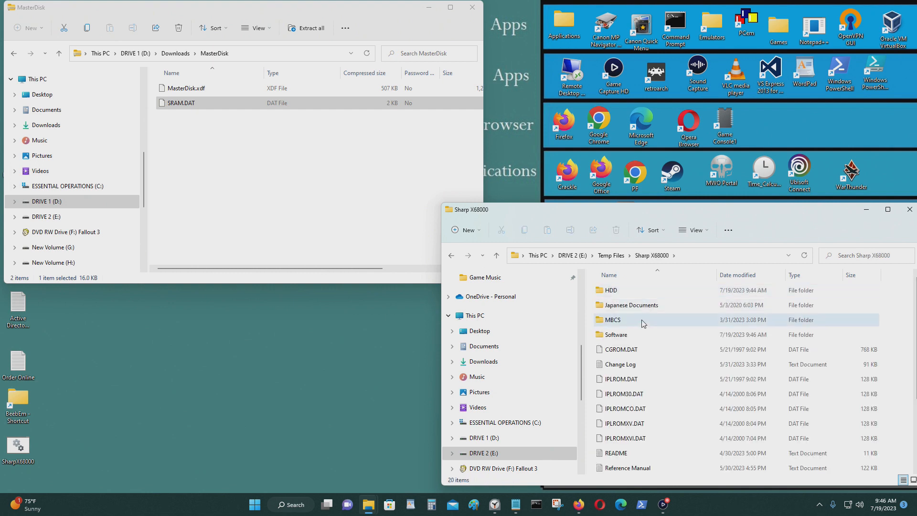
pyautogui.doubleClick(642, 334)
pyautogui.moveTo(195, 91); pyautogui.dragTo(693, 336)
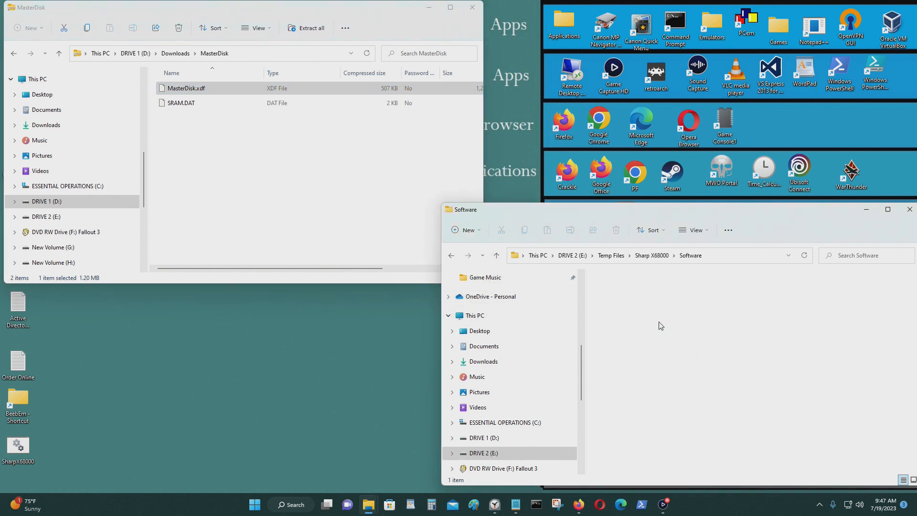
# Close the MasterDisk archive window and launch XM6 from the Sharp X68000 folder, continuing past the ROM warning.
pyautogui.click(451, 256)
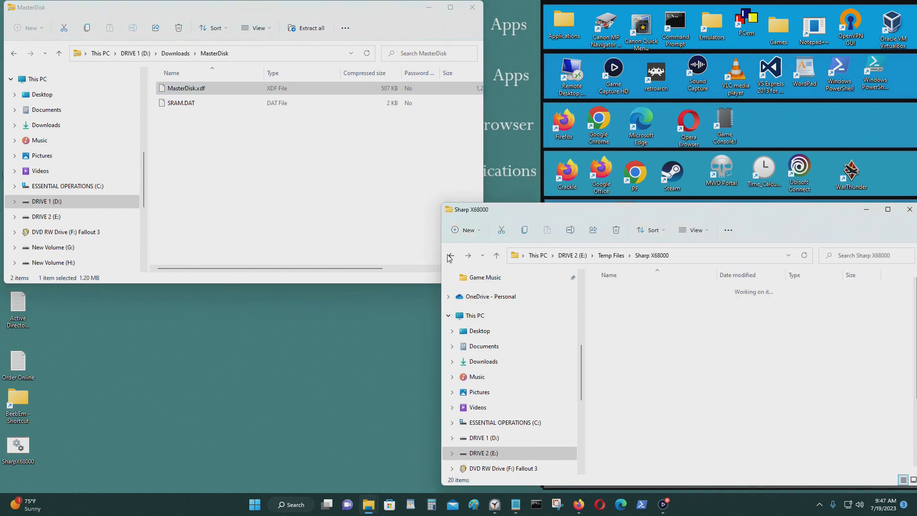
pyautogui.moveTo(688, 214); pyautogui.dragTo(675, 204)
pyautogui.scroll(-3, 669, 417)
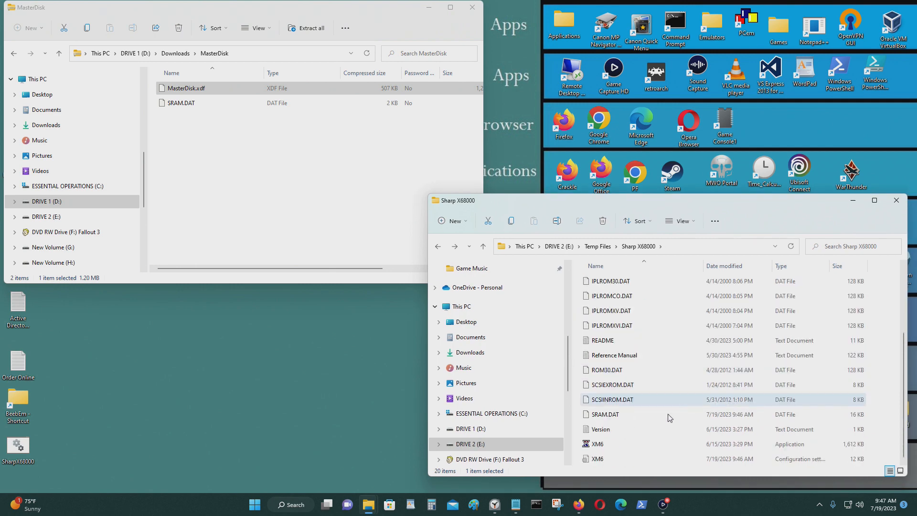
pyautogui.click(472, 7)
pyautogui.doubleClick(609, 447)
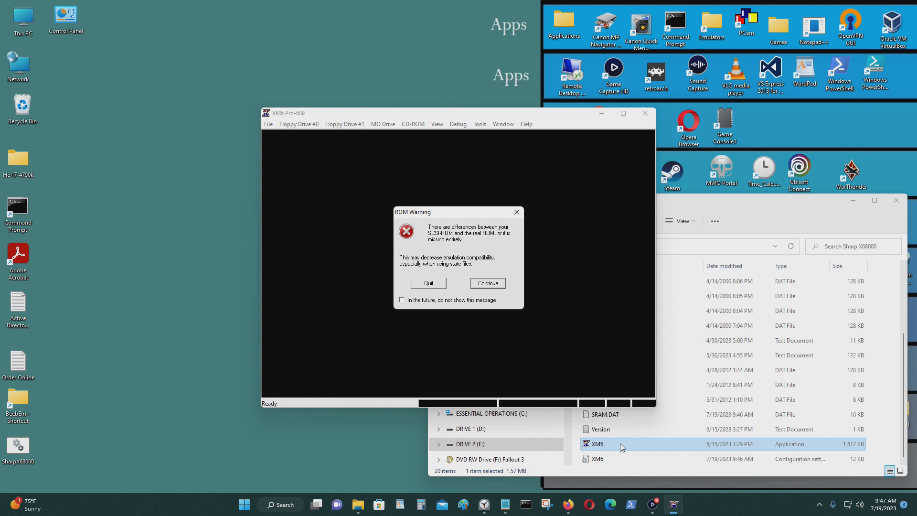
pyautogui.click(492, 283)
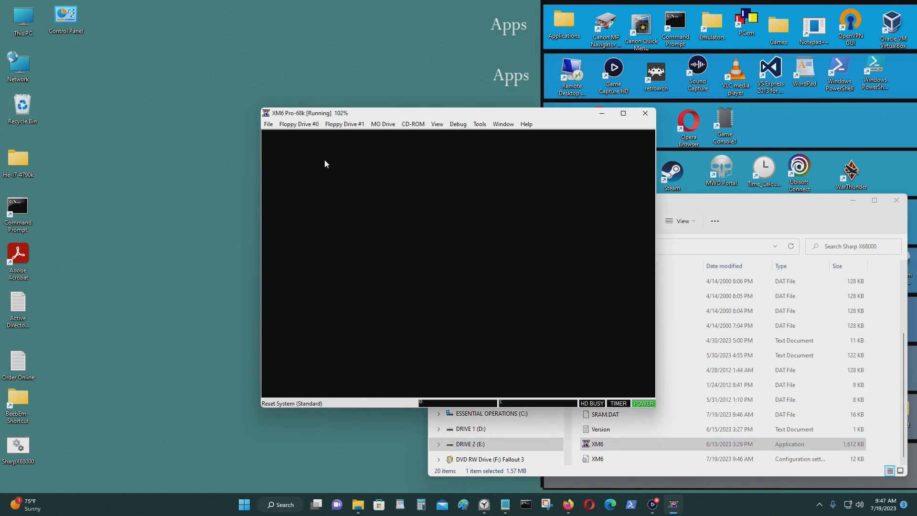
# Load MasterDisk.xdf from E:\Temp Files\Sharp X68000\Software into Floppy Drive #0.
pyautogui.click(298, 125)
pyautogui.click(302, 136)
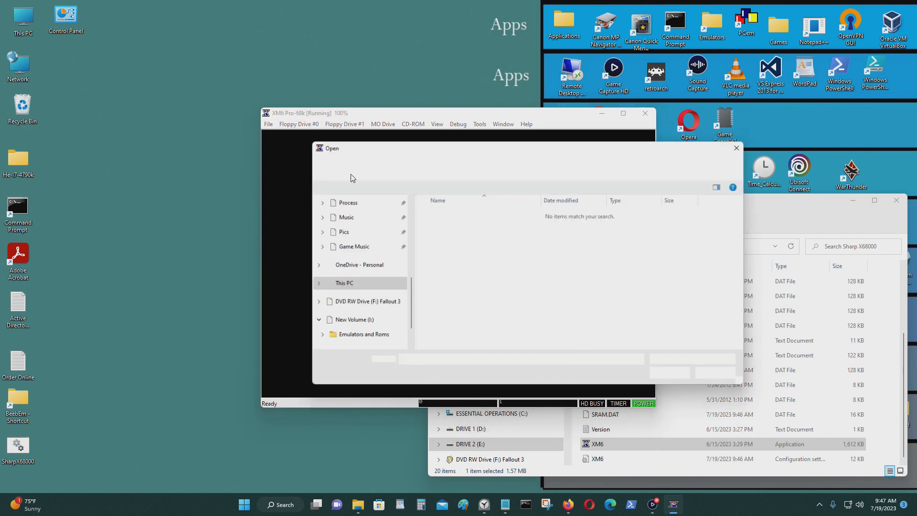
pyautogui.click(582, 166)
pyautogui.press('End')
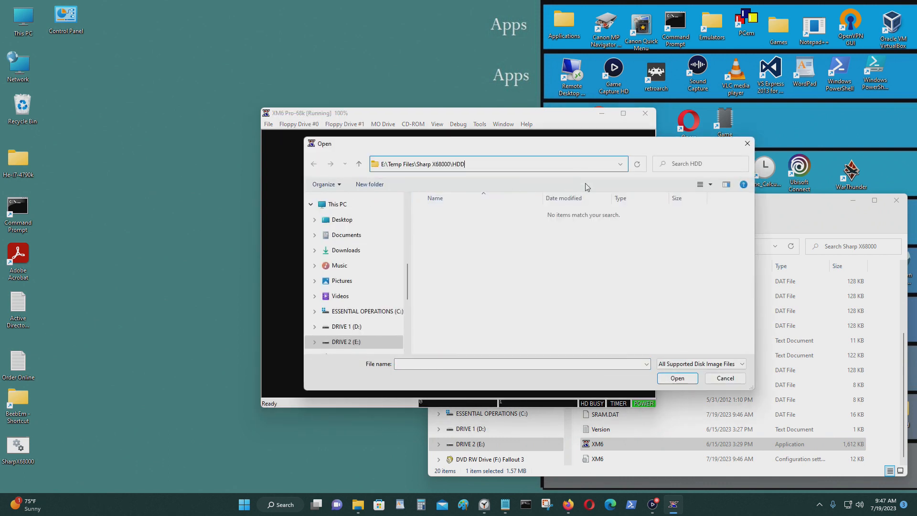
pyautogui.press('BackSpace')
pyautogui.press('BackSpace')
pyautogui.press('BackSpace')
pyautogui.press('Return')
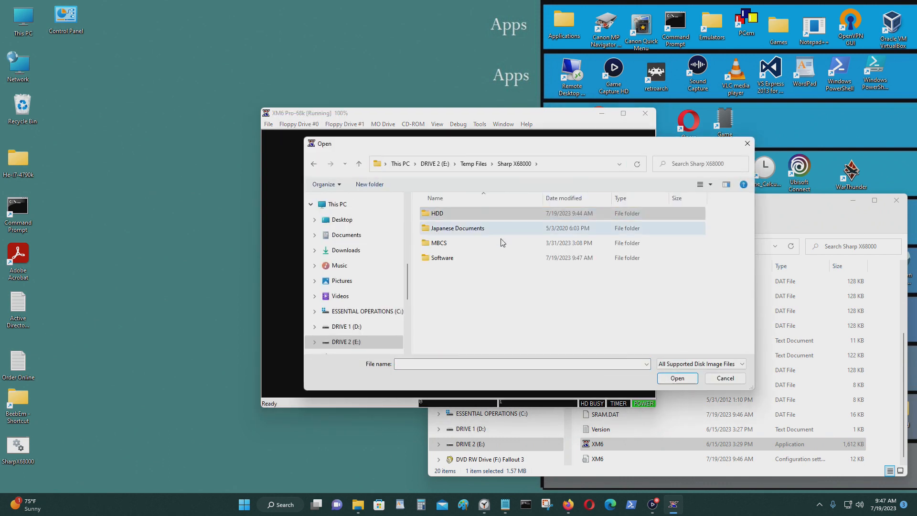
pyautogui.doubleClick(477, 256)
pyautogui.click(479, 215)
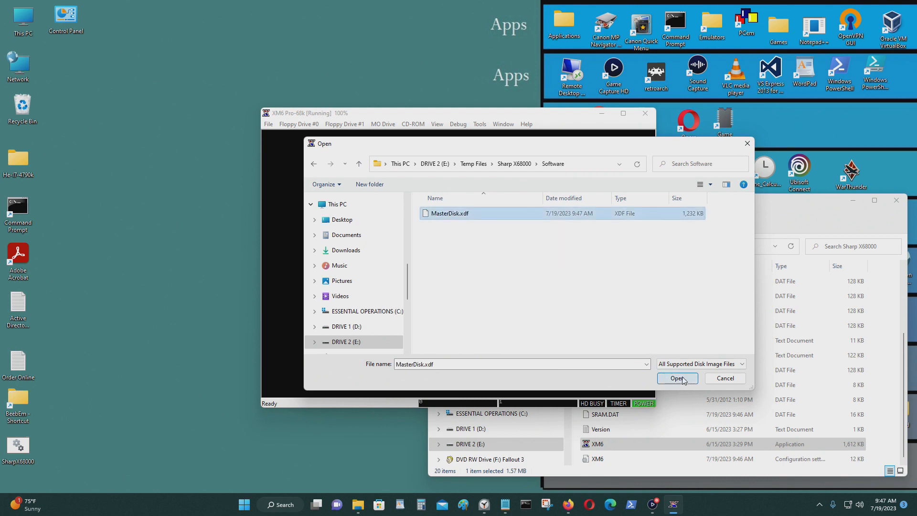
pyautogui.click(677, 379)
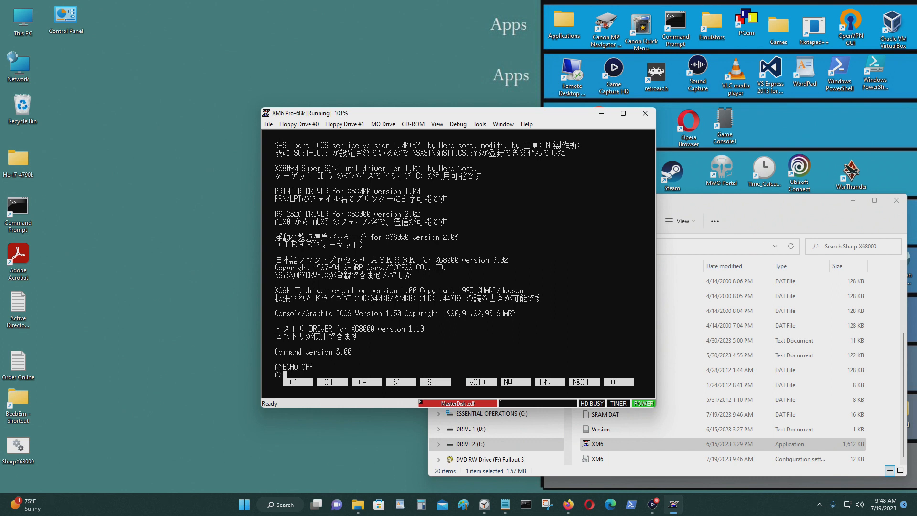
# List the files on drive A, change to the SxSI directory and list its contents.
pyautogui.moveTo(382, 113); pyautogui.dragTo(418, 105)
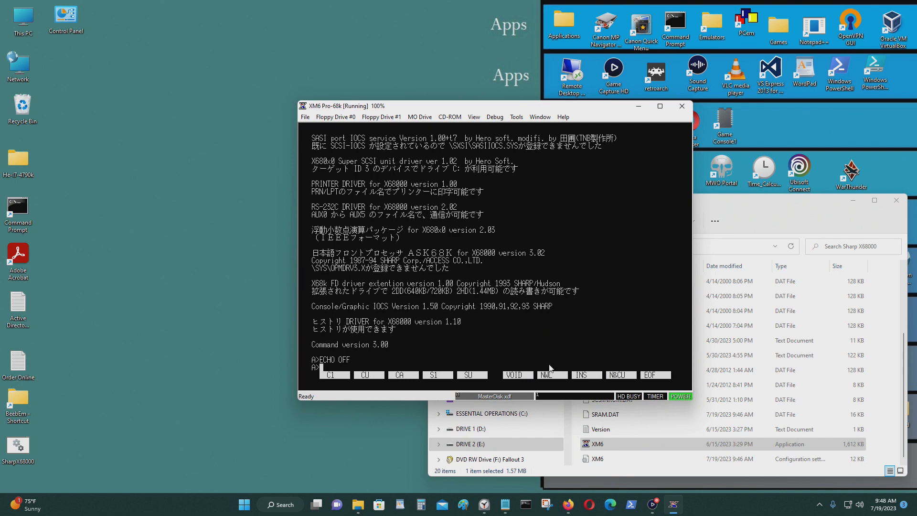
pyautogui.write('dir')
pyautogui.press('Return')
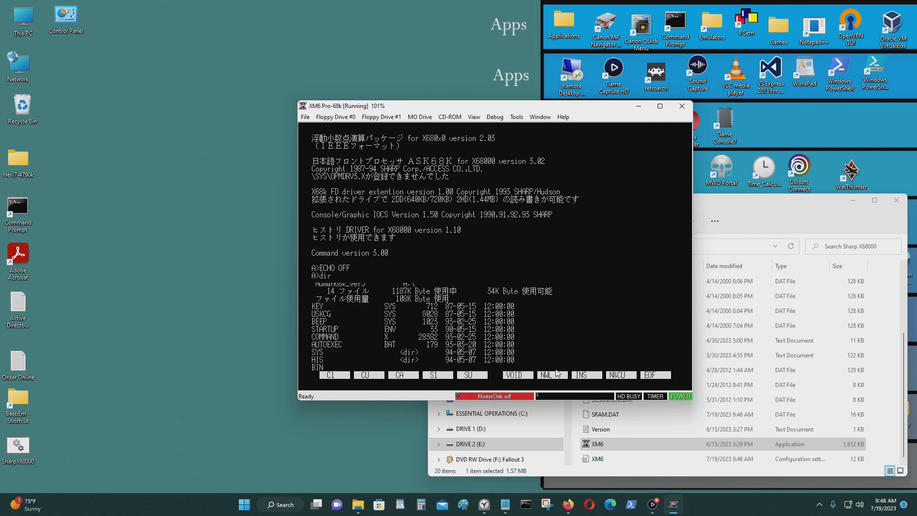
pyautogui.write('cd ')
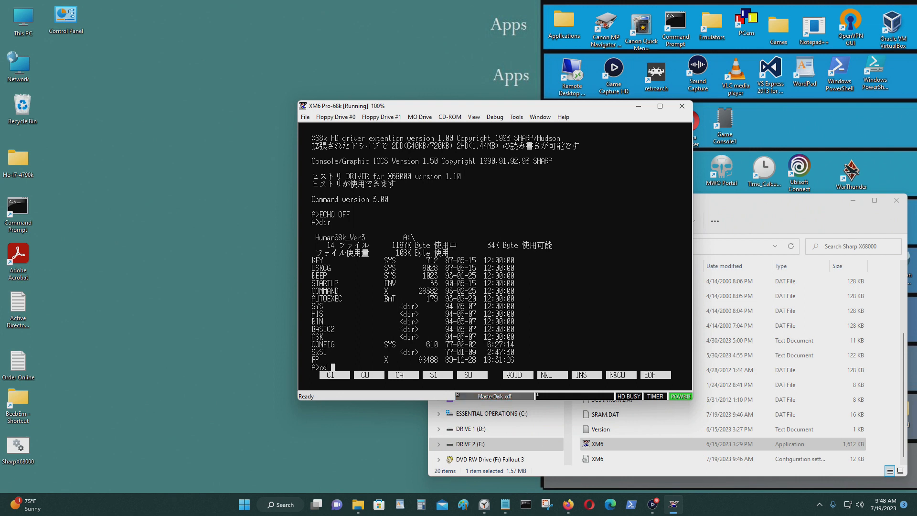
pyautogui.write('SxSI')
pyautogui.press('Return')
pyautogui.write('dir')
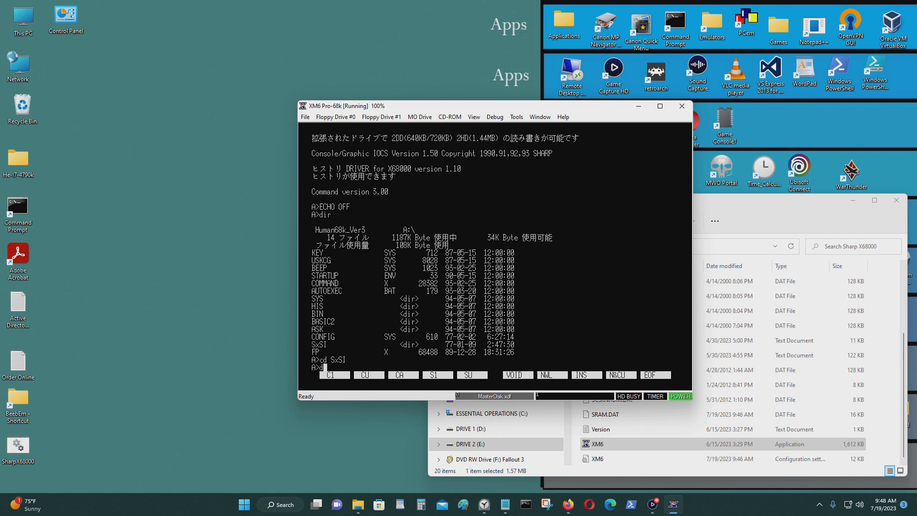
pyautogui.press('Return')
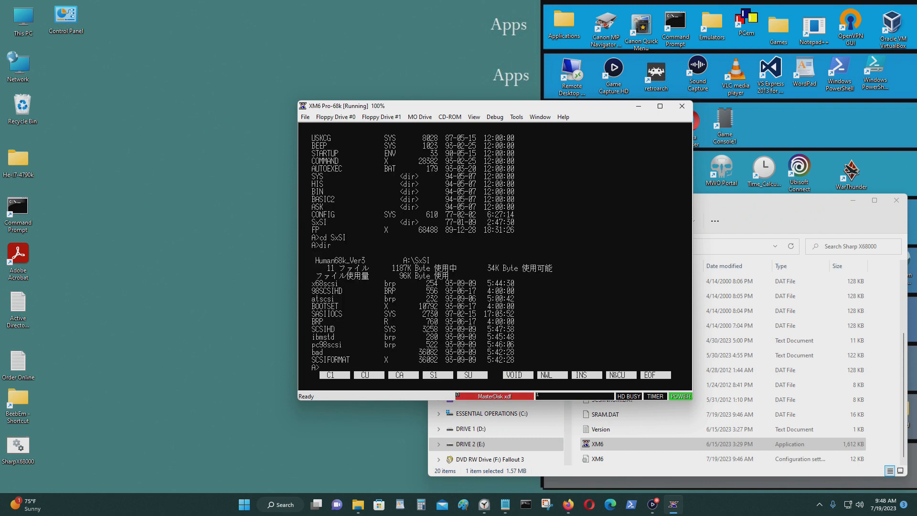
# Run SCSIFORMAT on hard disk ID 0, confirming both the initialization of the whole device and the physical format.
pyautogui.write('SCSI')
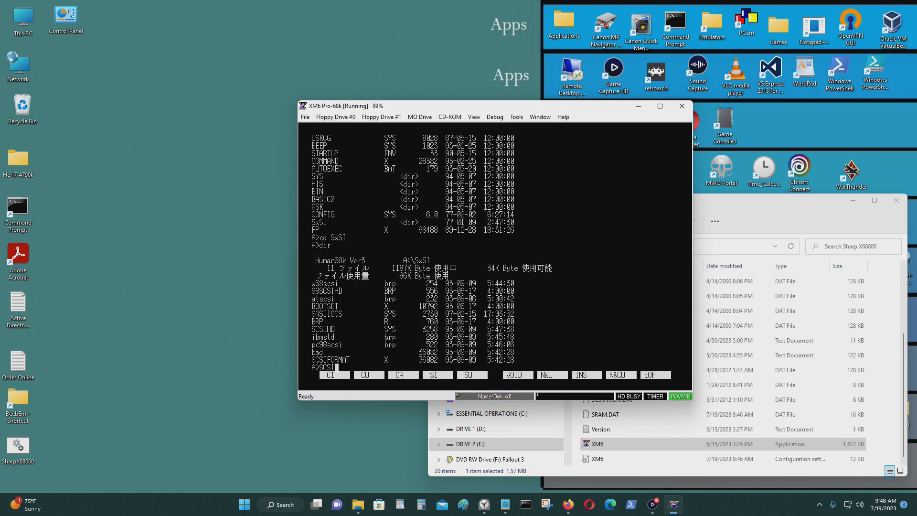
pyautogui.write('FORMAT')
pyautogui.press('Return')
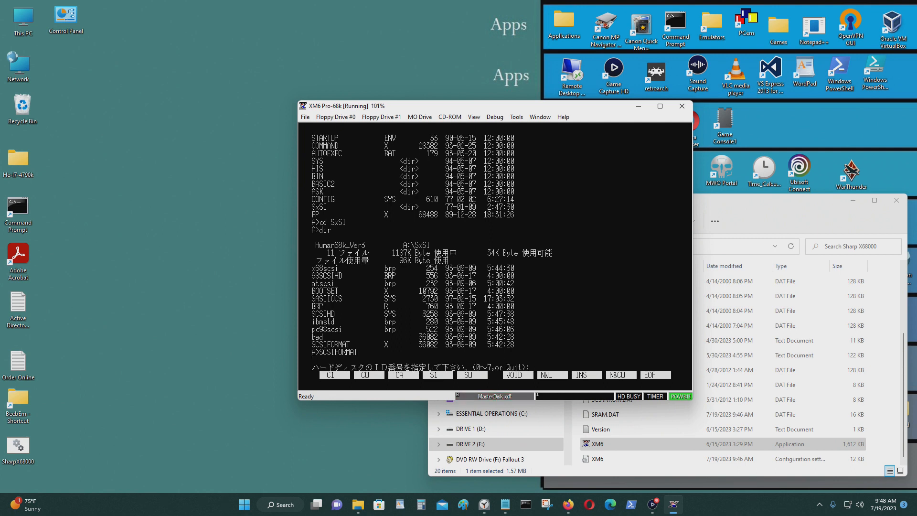
pyautogui.write('0')
pyautogui.press('Return')
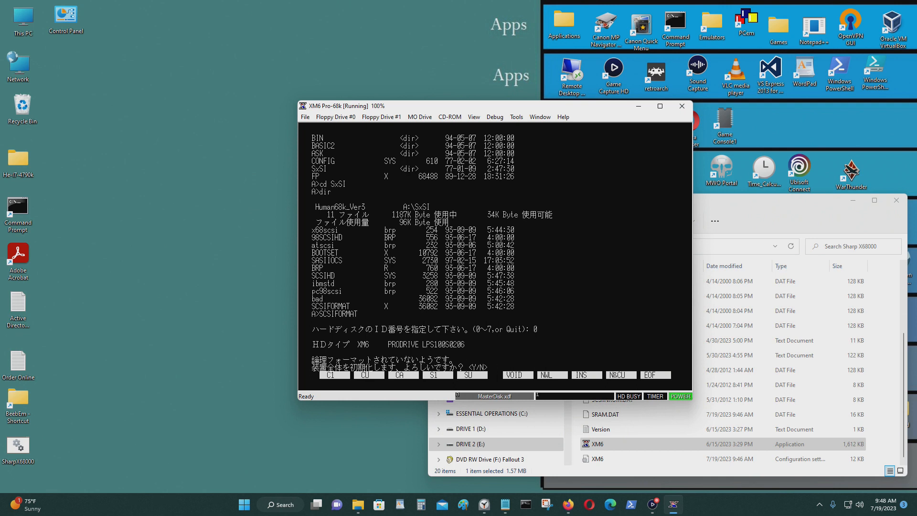
pyautogui.write('y')
pyautogui.press('Return')
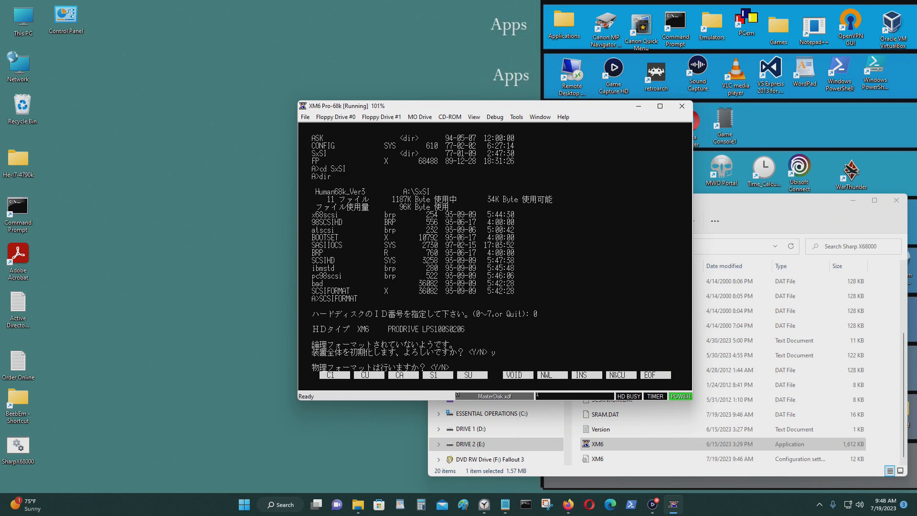
pyautogui.write('y')
pyautogui.press('Return')
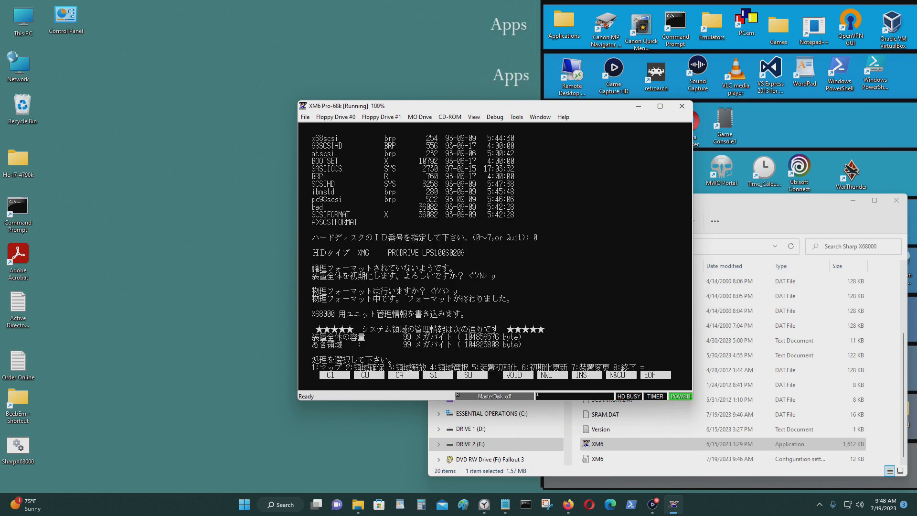
# Allocate all free space as one partition with root directory value 32, transfer the system from drive A, and exit SCSIFORMAT.
pyautogui.write('2')
pyautogui.press('Return')
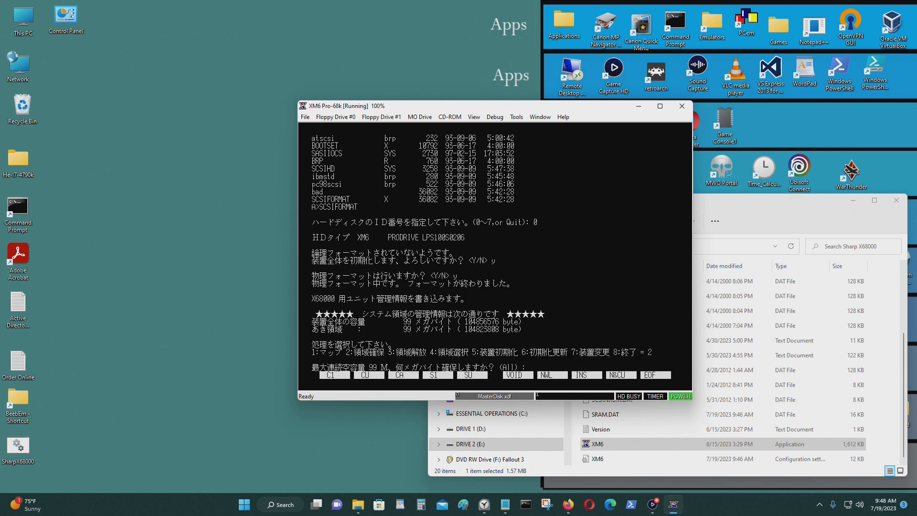
pyautogui.write('A')
pyautogui.press('Return')
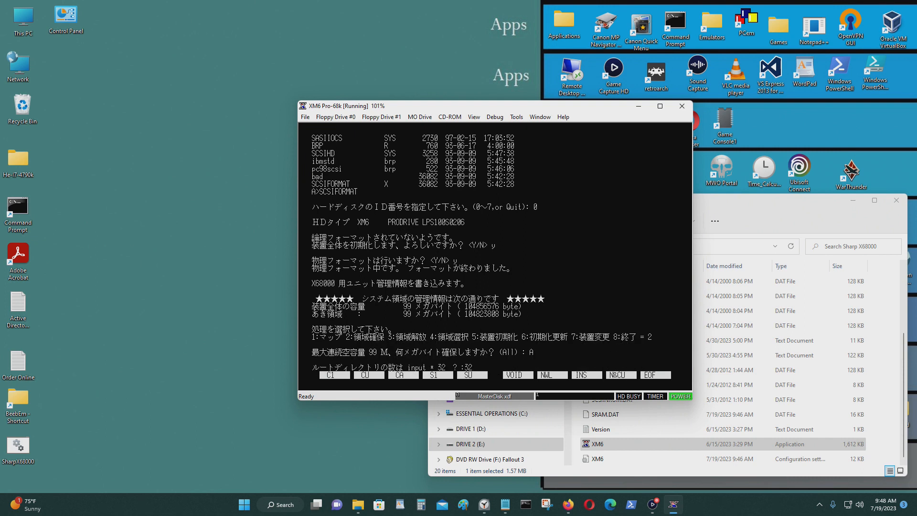
pyautogui.write('32')
pyautogui.press('Return')
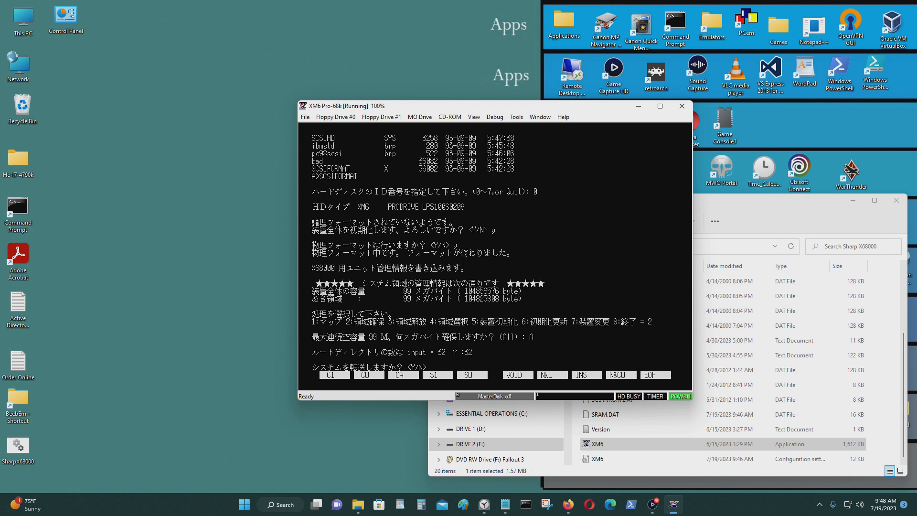
pyautogui.write('y')
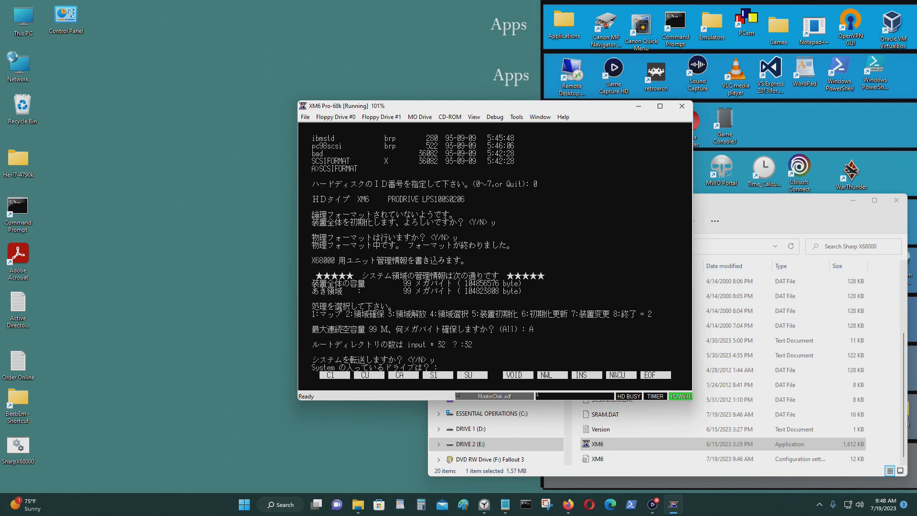
pyautogui.write('a')
pyautogui.press('Return')
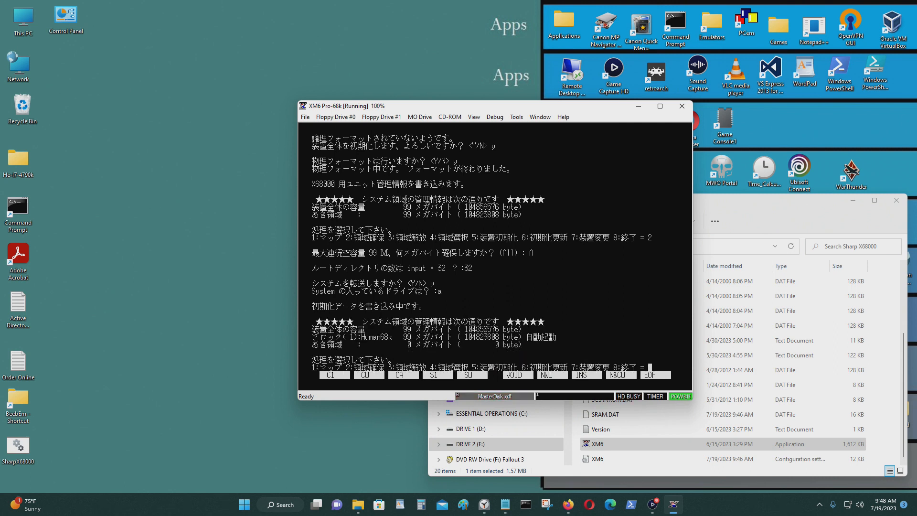
pyautogui.write('8')
pyautogui.press('Return')
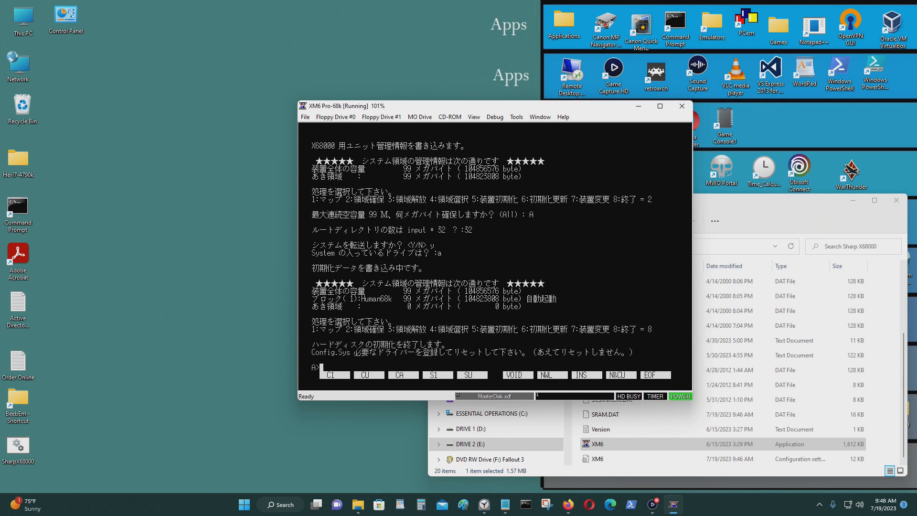
# Bring up the Sharp X68000 HDD notes in a smaller window and place the emulator window beside them.
pyautogui.click(505, 504)
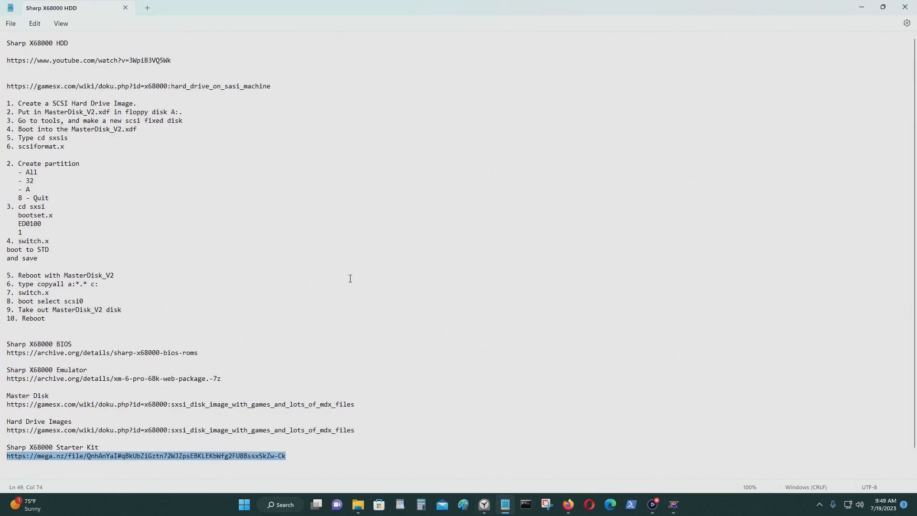
pyautogui.click(882, 7)
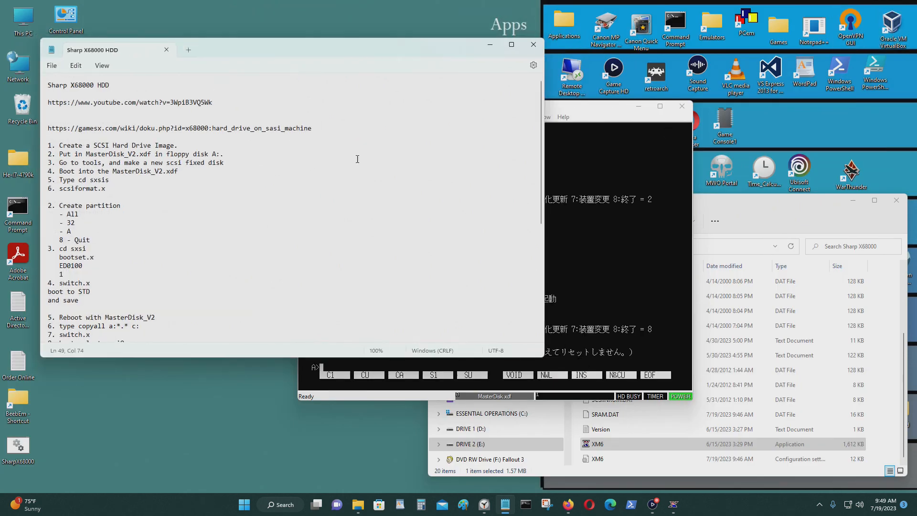
pyautogui.moveTo(587, 107); pyautogui.dragTo(786, 75)
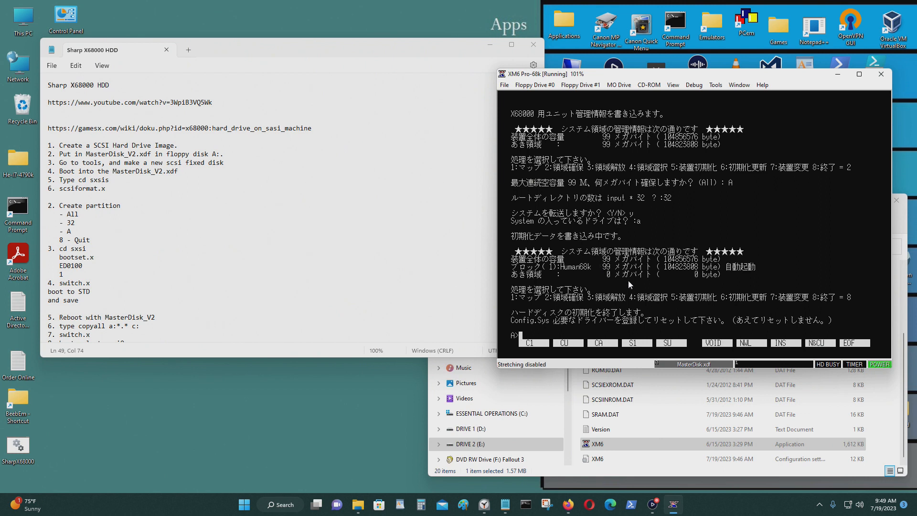
# Enter cd sxsi and run bootset.x, writing to address ED0100 with a unit startup wait time of 1.
pyautogui.write('cd sxsi')
pyautogui.press('Return')
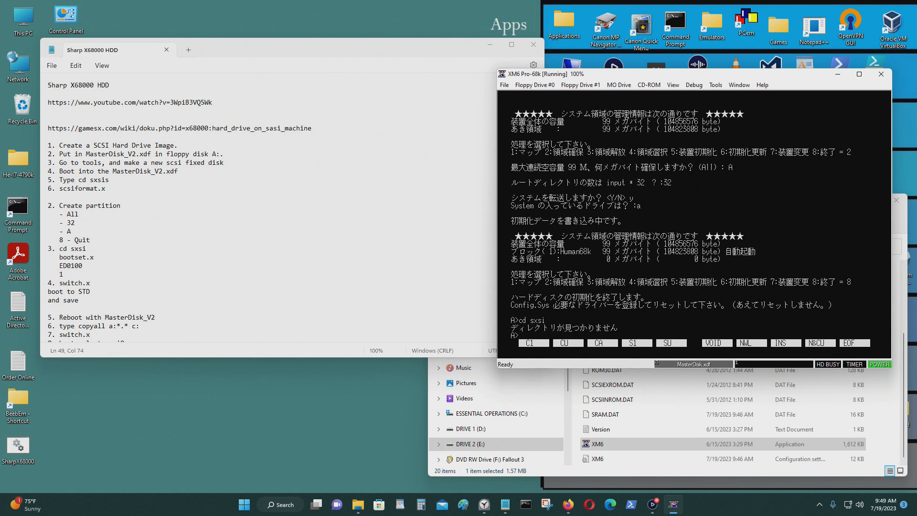
pyautogui.write('bootset.x')
pyautogui.press('Return')
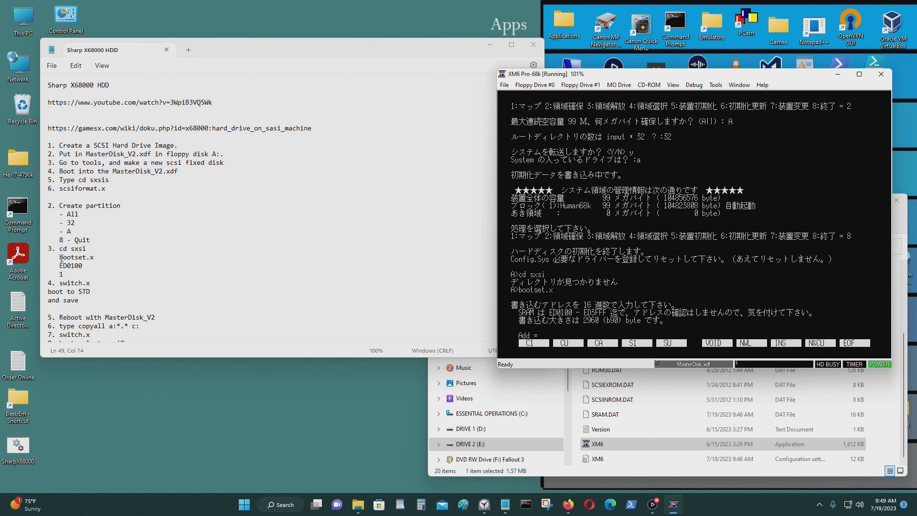
pyautogui.write('ED0100')
pyautogui.press('Return')
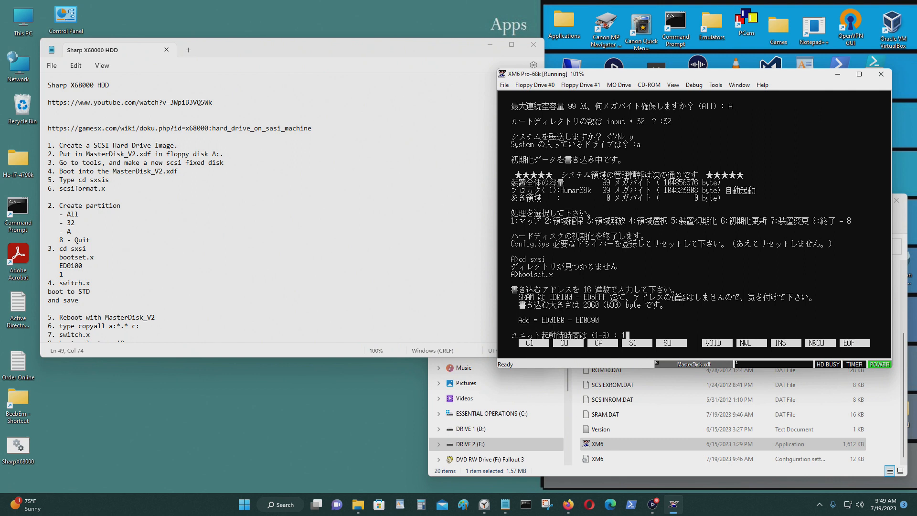
pyautogui.press('Return')
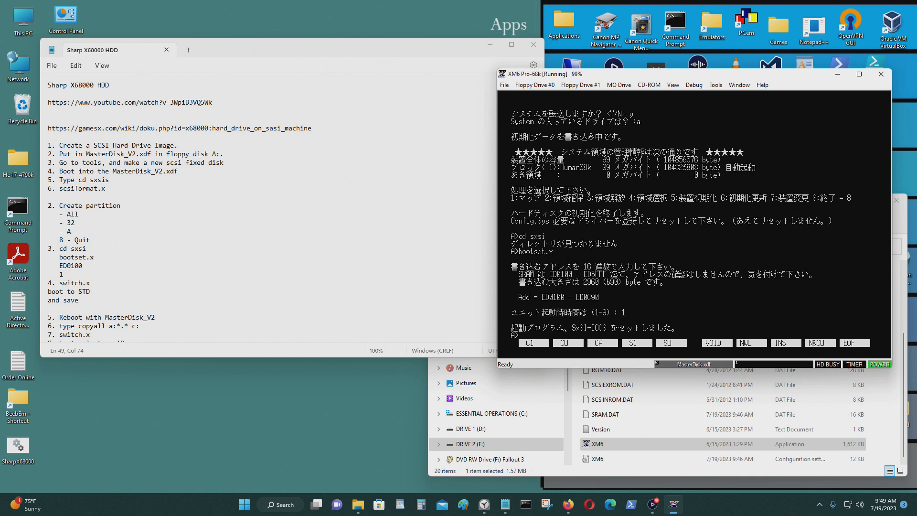
# Run switch.x, set the BOOT device to STD, and exit with the change saved to the memory switch.
pyautogui.write('switch.x')
pyautogui.press('Return')
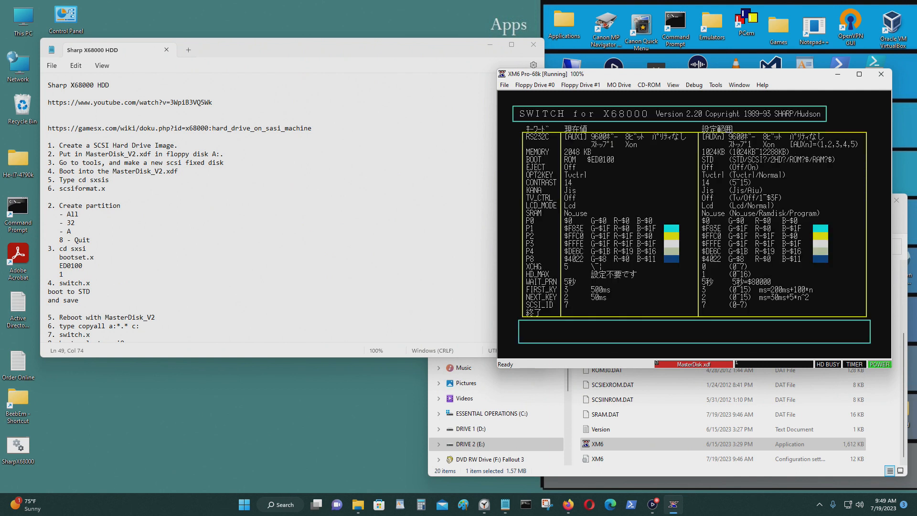
pyautogui.press('Down')
pyautogui.press('Down')
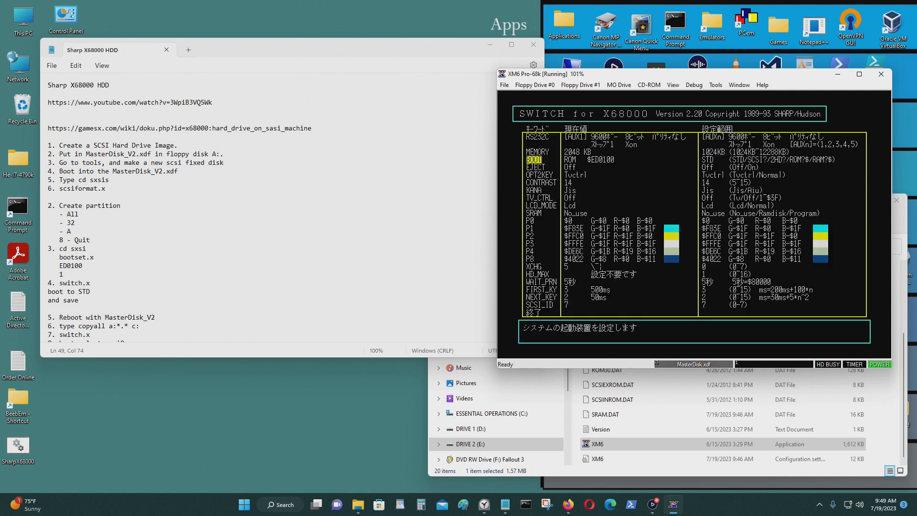
pyautogui.press('Return')
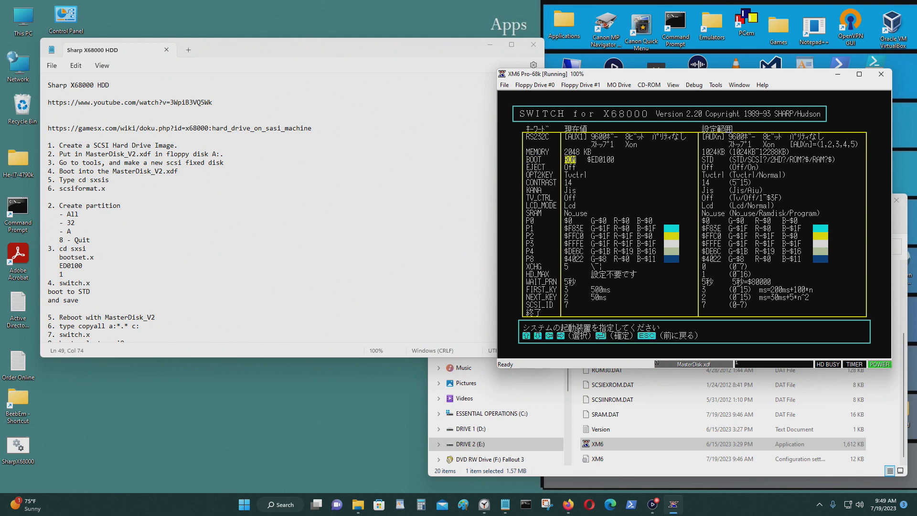
pyautogui.press('Down')
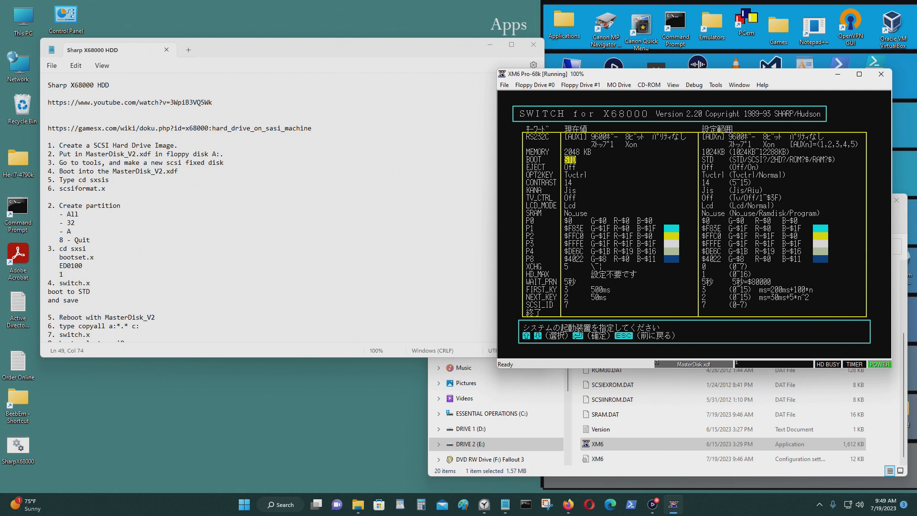
pyautogui.press('Return')
pyautogui.press('Down')
pyautogui.press('Down')
pyautogui.press('Down')
pyautogui.press('Down')
pyautogui.press('Down')
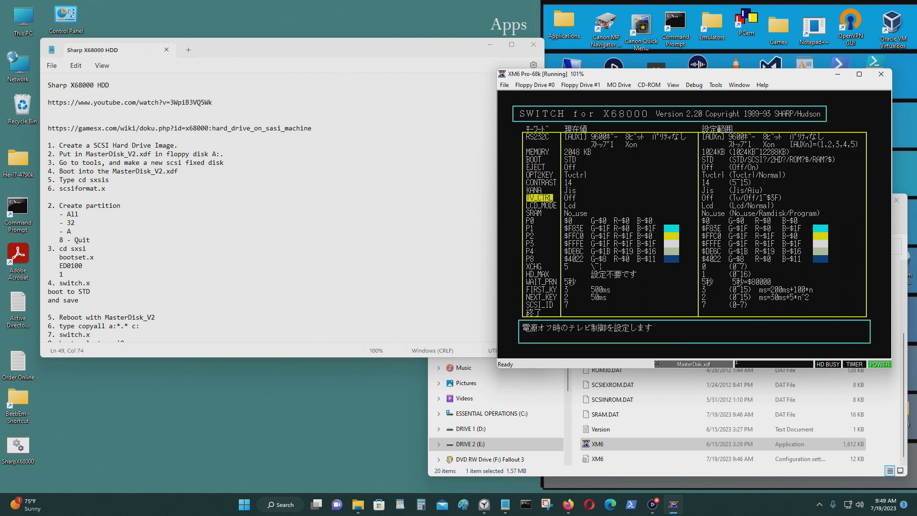
pyautogui.press('Down')
pyautogui.press('Down')
pyautogui.press('Down')
pyautogui.press('Down')
pyautogui.press('Down')
pyautogui.press('Down')
pyautogui.press('Down')
pyautogui.press('Down')
pyautogui.press('Down')
pyautogui.press('Down')
pyautogui.press('Down')
pyautogui.press('Down')
pyautogui.press('Down')
pyautogui.press('Down')
pyautogui.press('Down')
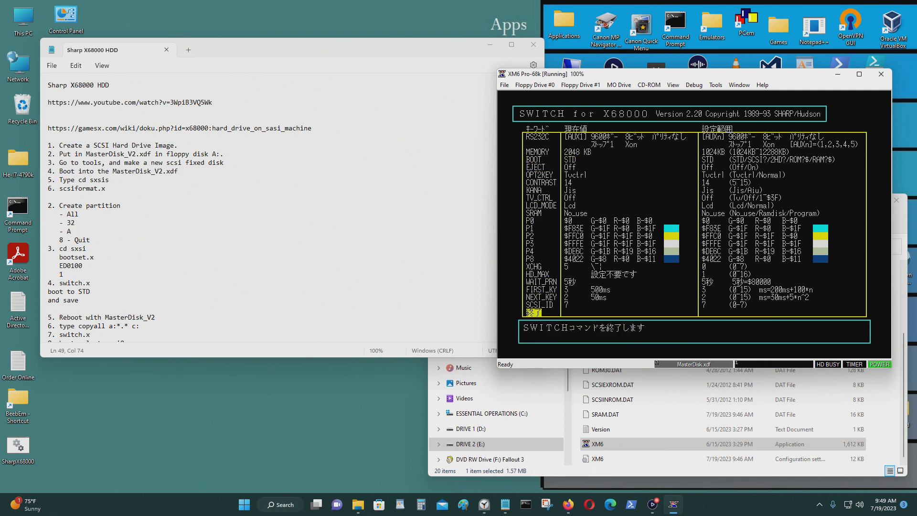
pyautogui.press('Return')
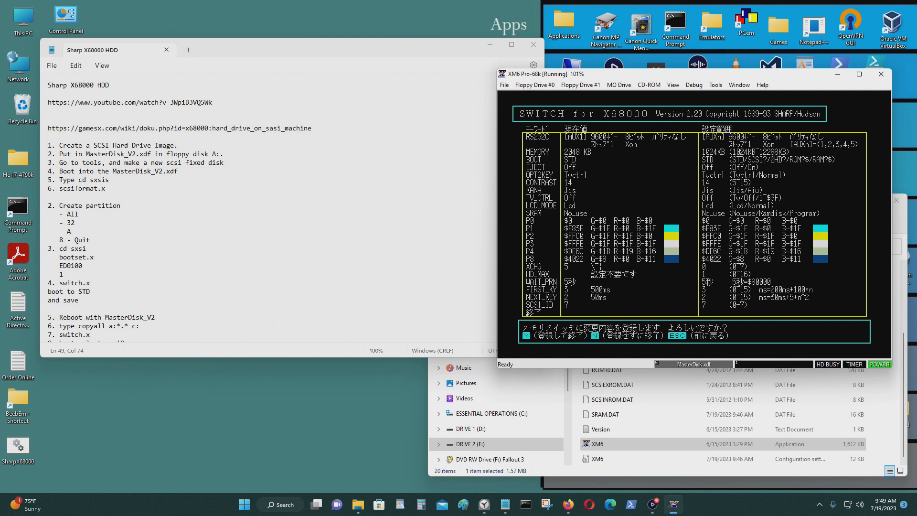
pyautogui.press('y')
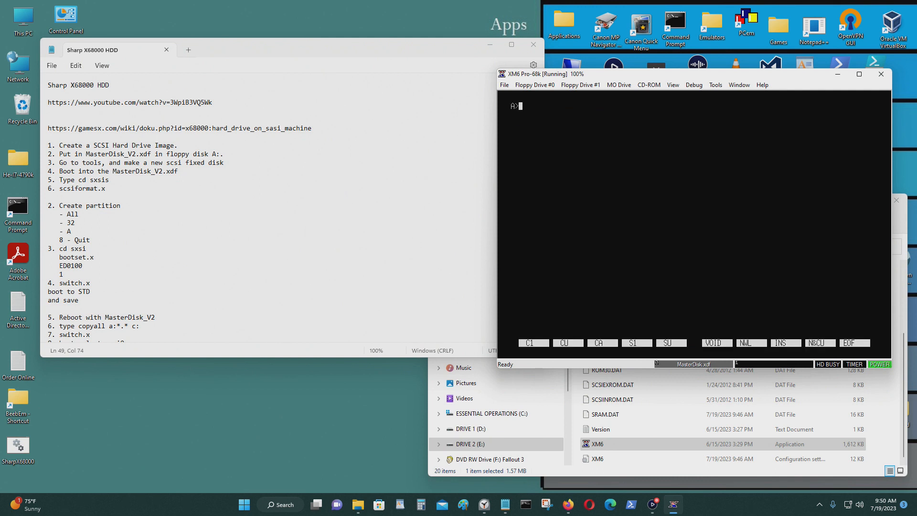
# Check the remaining instructions in the notes and reset the emulated machine with MasterDisk.xdf still loaded.
pyautogui.scroll(-4, 374, 158)
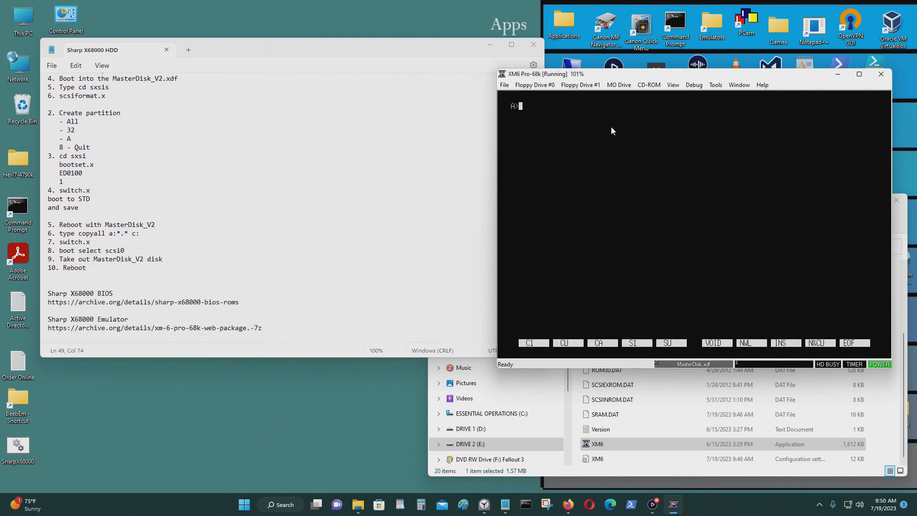
pyautogui.click(506, 85)
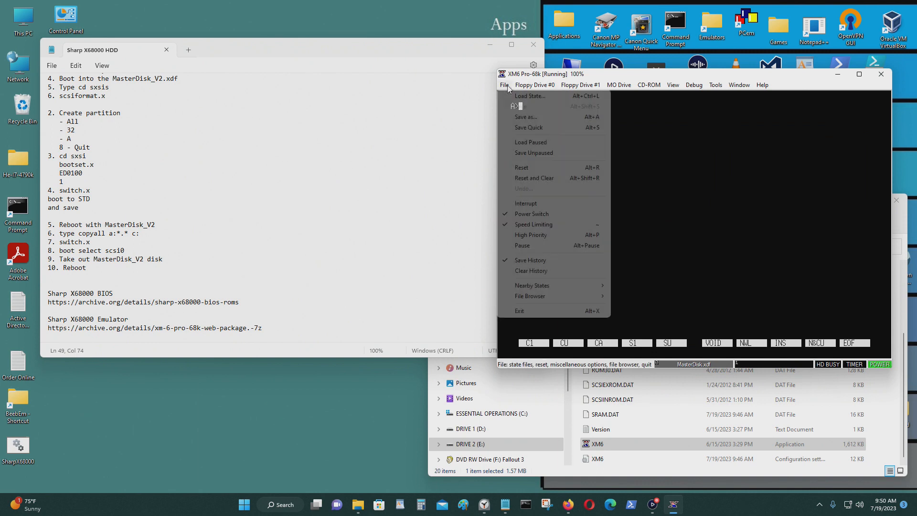
pyautogui.click(522, 167)
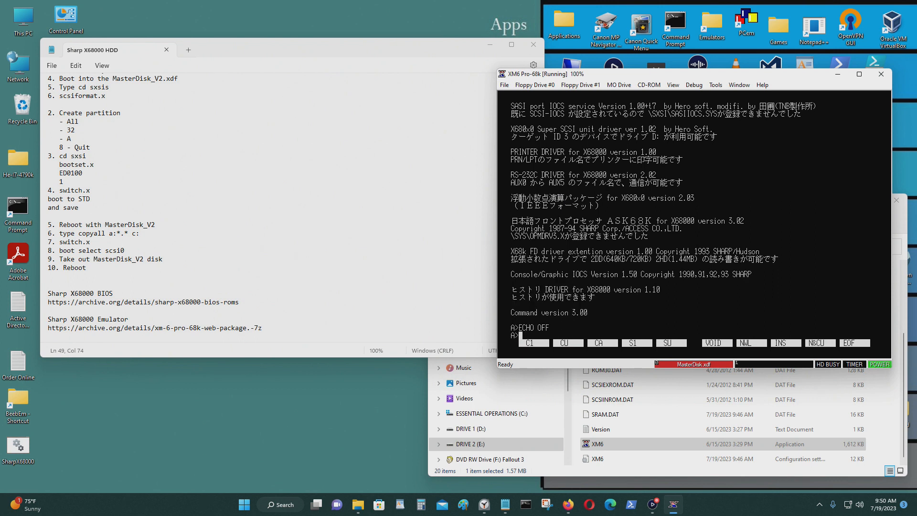
# Move the emulator window closer to the notes, switch to drive C and list its contents.
pyautogui.moveTo(711, 77); pyautogui.dragTo(511, 88)
pyautogui.write('C:')
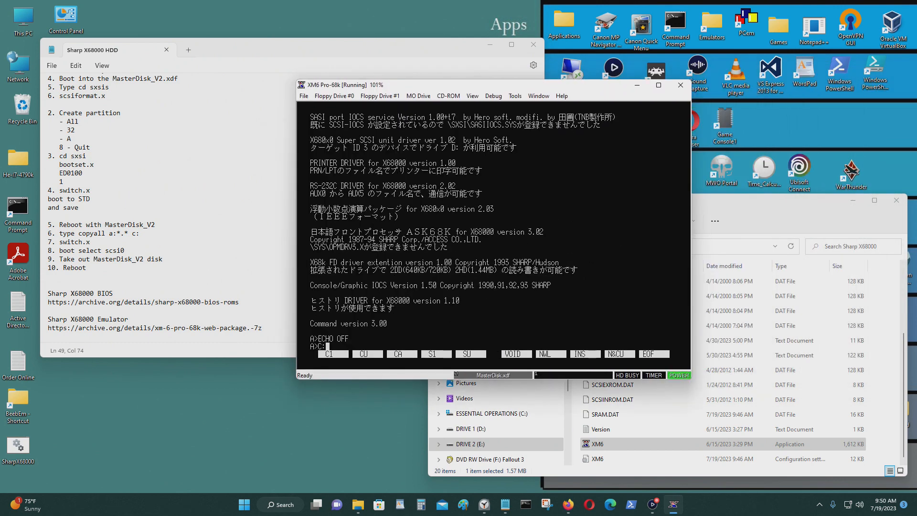
pyautogui.press('Return')
pyautogui.write('dir')
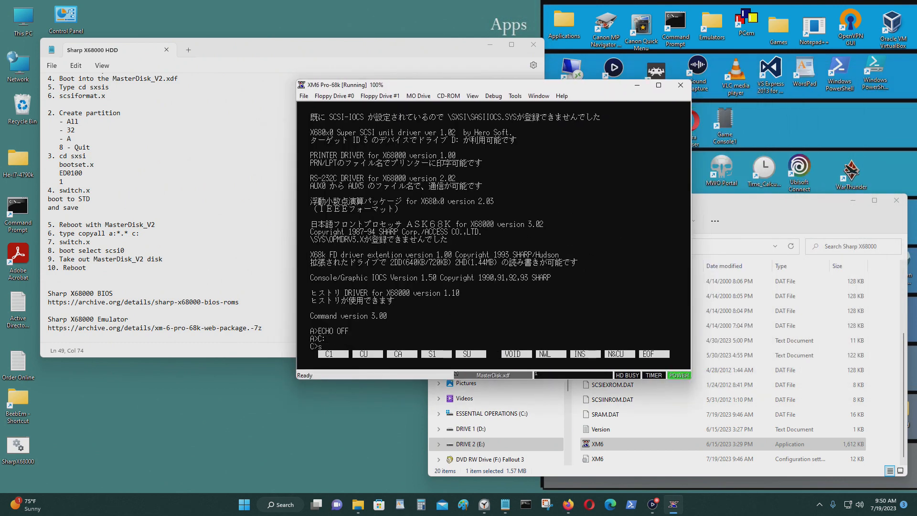
pyautogui.press('Return')
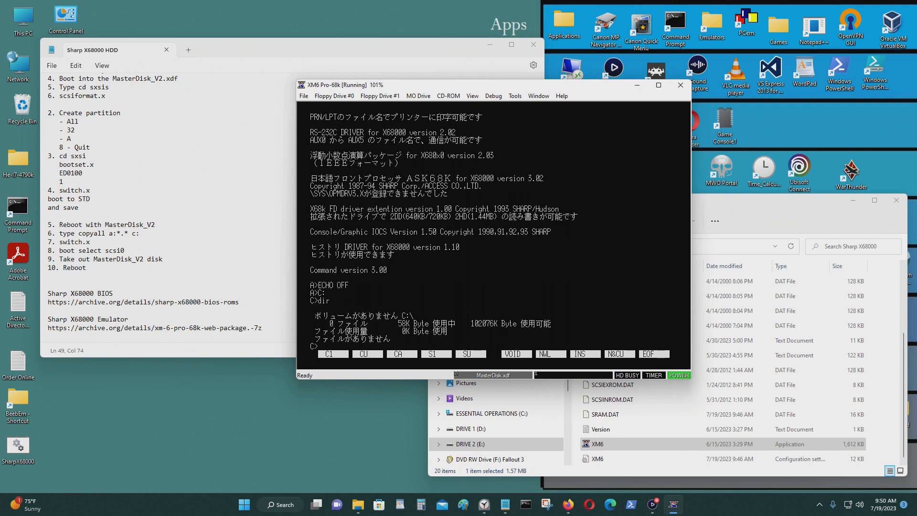
# Return to drive A and copy all its files and directories to drive C with copyall a:*.* c:.
pyautogui.write('A:')
pyautogui.press('Return')
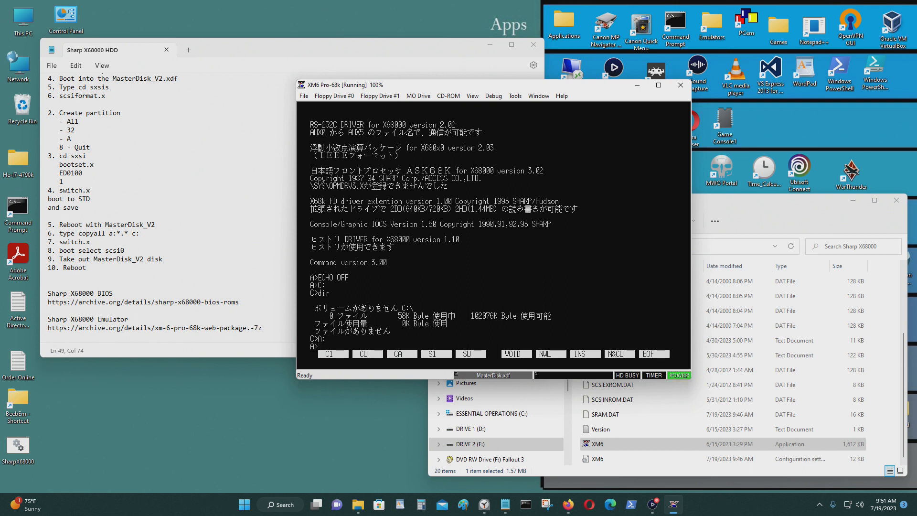
pyautogui.write('copyall a:*.* c:')
pyautogui.press('Return')
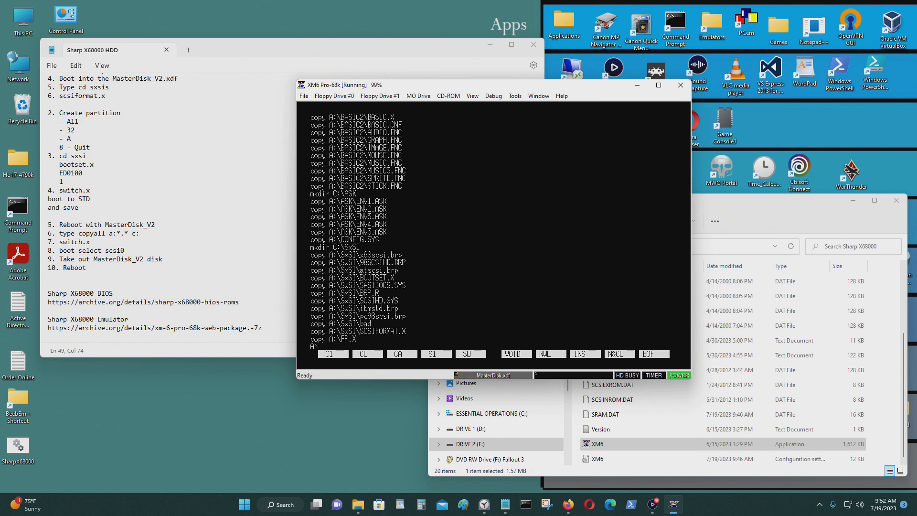
# Run switch.x, set the BOOT device to SCSI0, and exit with the change saved to the memory switch.
pyautogui.write('switch.x')
pyautogui.press('Return')
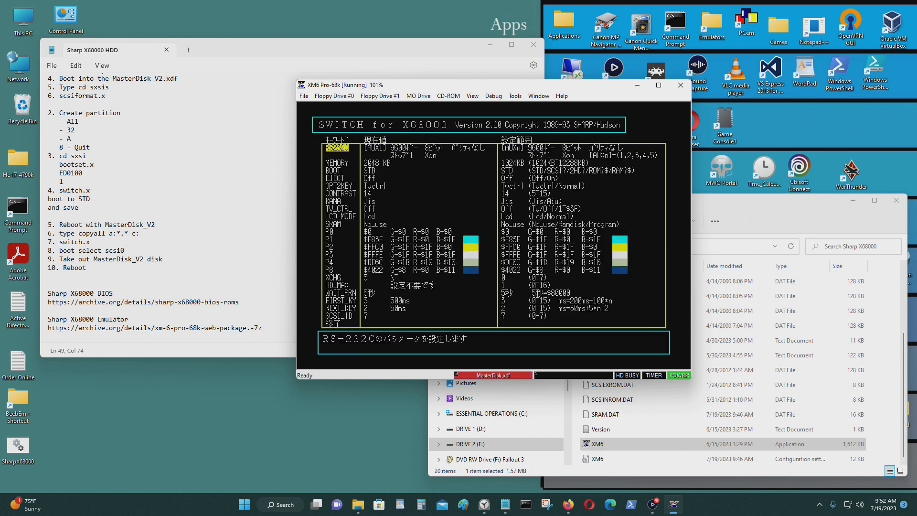
pyautogui.press('Down')
pyautogui.press('Down')
pyautogui.press('Return')
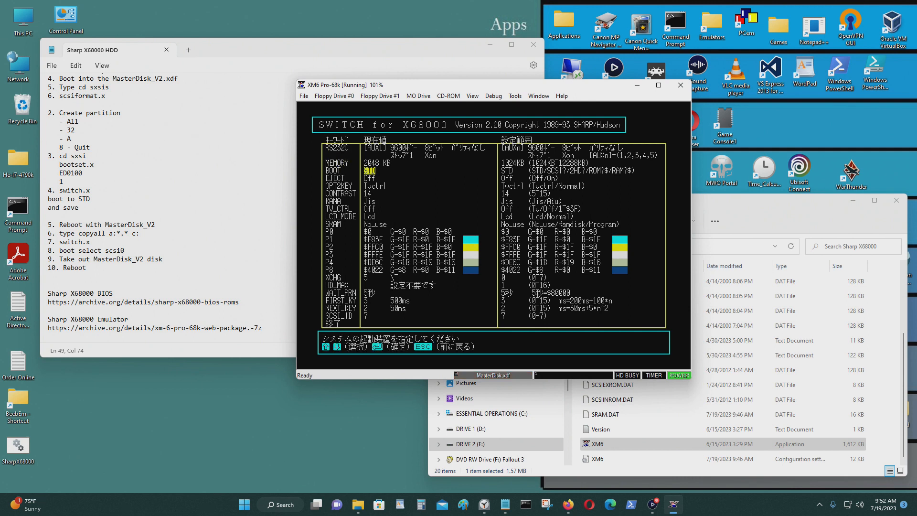
pyautogui.press('Down')
pyautogui.press('Return')
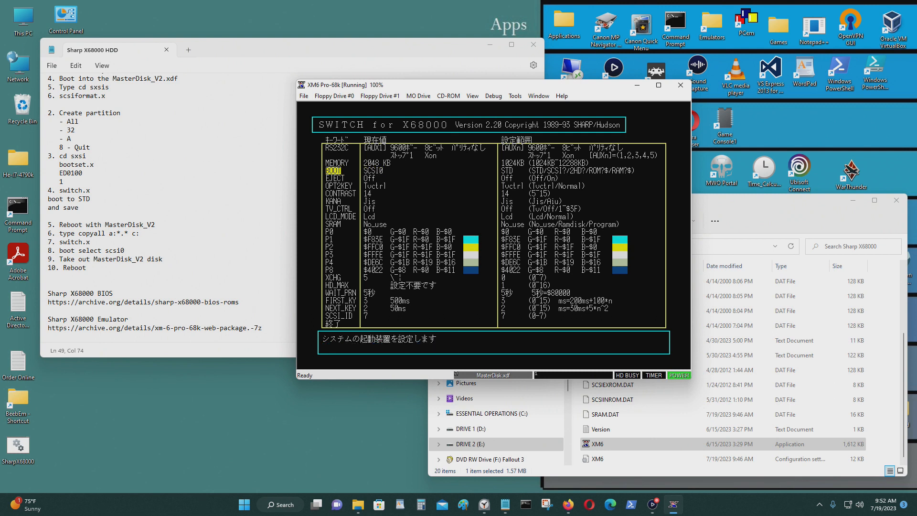
pyautogui.press('Down')
pyautogui.press('Down')
pyautogui.press('Down')
pyautogui.press('Down')
pyautogui.press('Down')
pyautogui.press('Down')
pyautogui.press('Down')
pyautogui.press('Down')
pyautogui.press('Down')
pyautogui.press('Down')
pyautogui.press('Down')
pyautogui.press('Down')
pyautogui.press('Down')
pyautogui.press('Down')
pyautogui.press('Down')
pyautogui.press('Down')
pyautogui.press('Down')
pyautogui.press('Down')
pyautogui.press('Down')
pyautogui.press('Down')
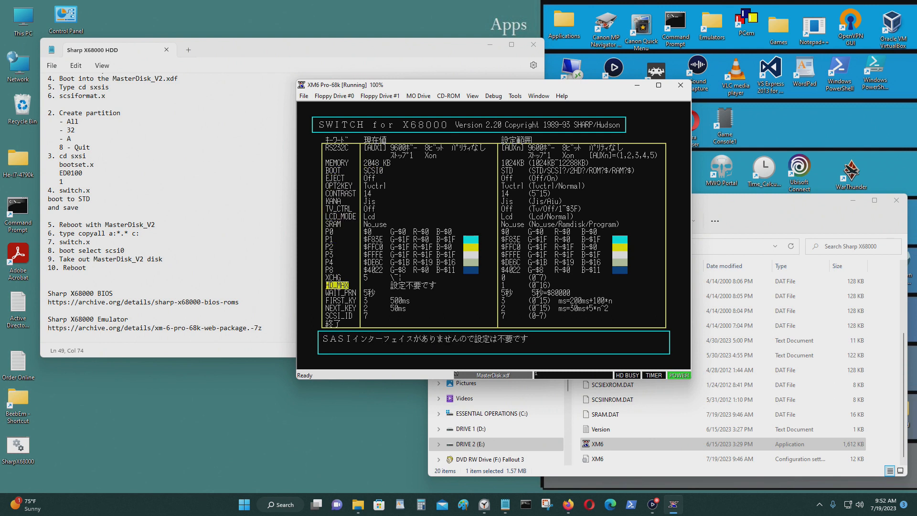
pyautogui.press('Return')
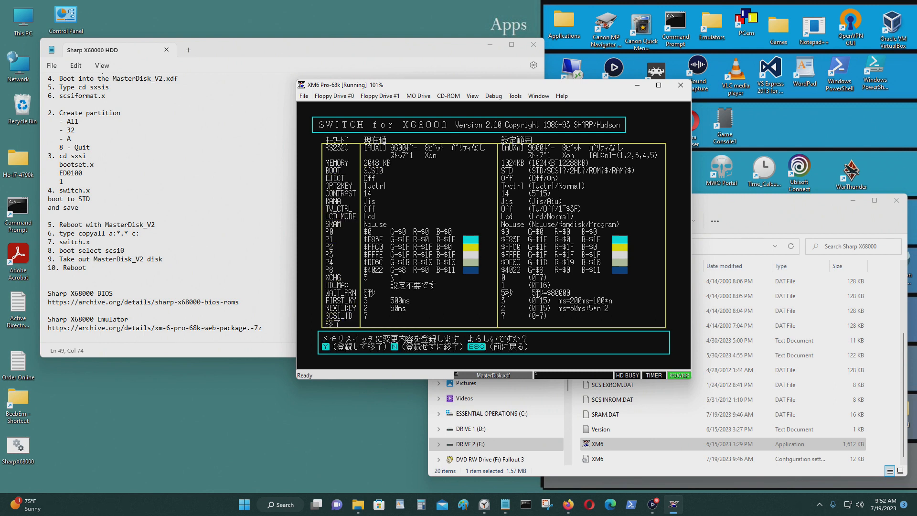
pyautogui.press('y')
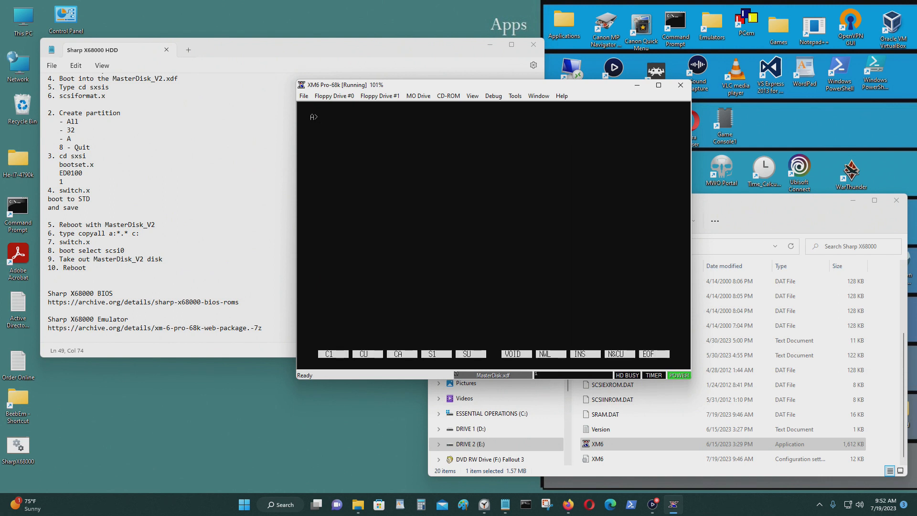
# Eject MasterDisk.xdf from floppy drive 0 and reset the emulated machine so it boots from the hard disk.
pyautogui.click(341, 96)
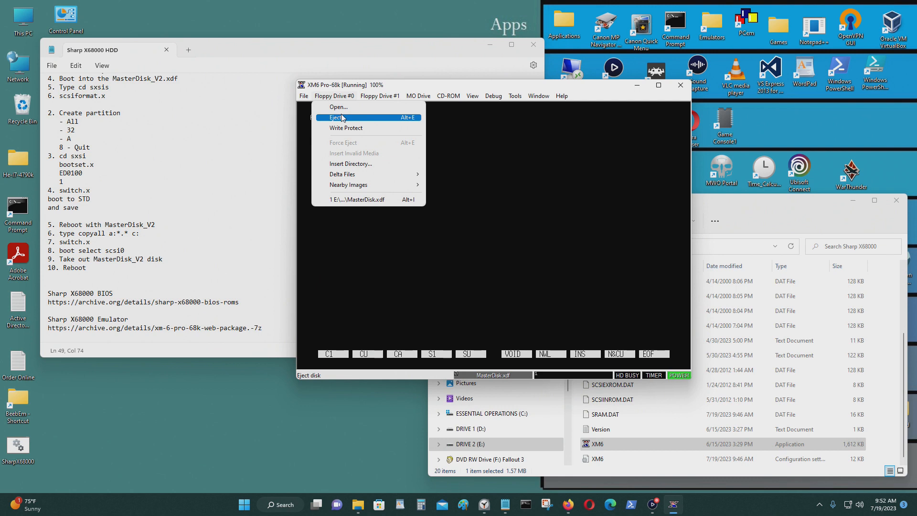
pyautogui.click(341, 118)
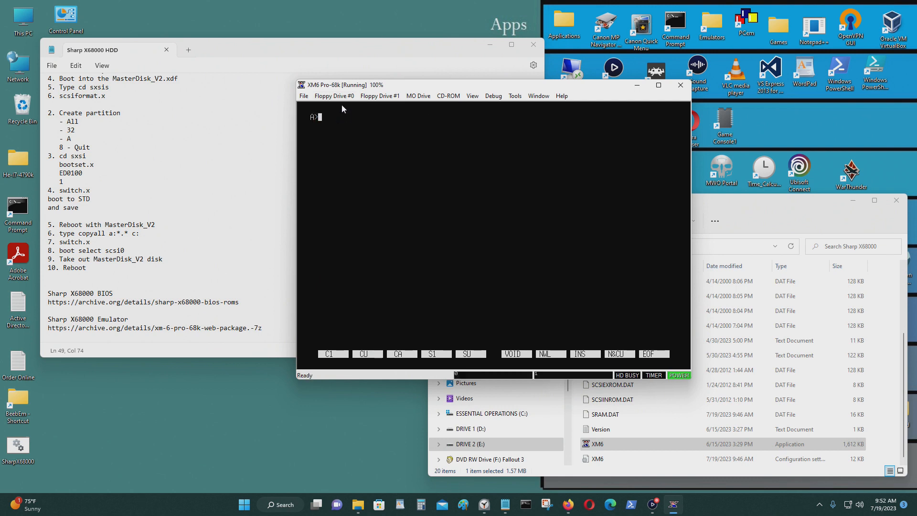
pyautogui.click(304, 96)
pyautogui.click(313, 180)
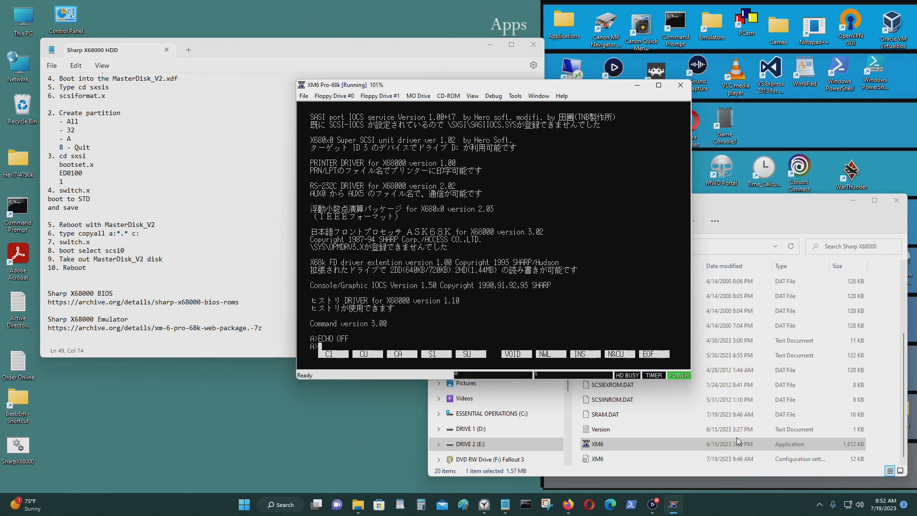
# Check the boot disk's capacity with chkdsk and list the root directory of drive A.
pyautogui.write('chkdsk')
pyautogui.press('Return')
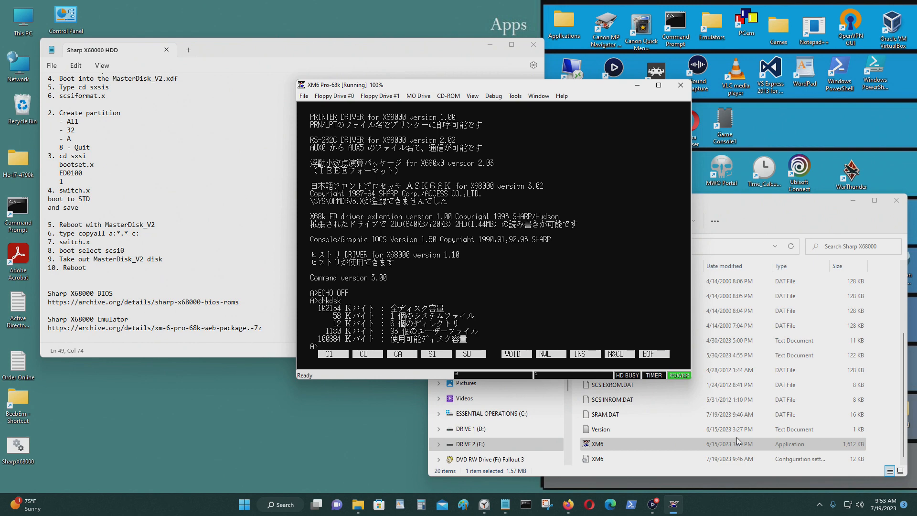
pyautogui.write('dir')
pyautogui.press('Return')
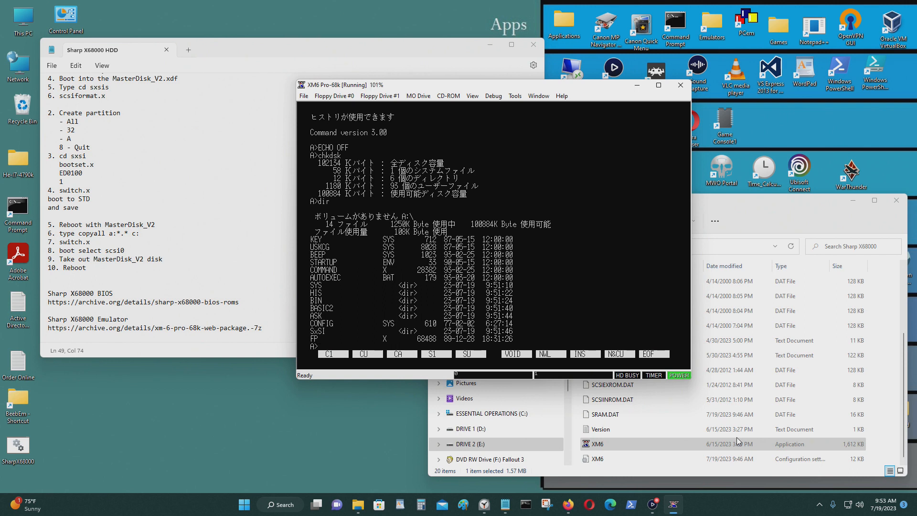
# Create a games directory on drive A, enter it to list its contents, and return to the root directory.
pyautogui.write('mkdir games')
pyautogui.press('Return')
pyautogui.write('cd game')
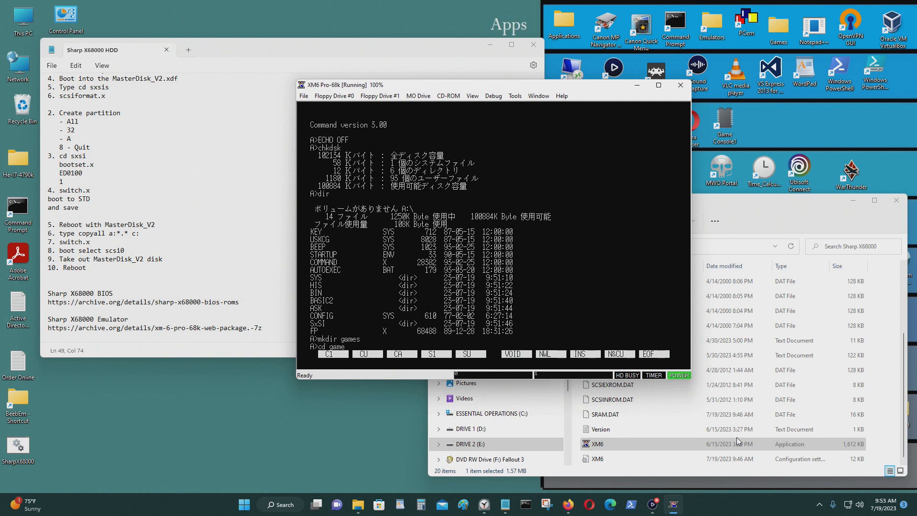
pyautogui.write('s')
pyautogui.press('Return')
pyautogui.write('dir')
pyautogui.press('Return')
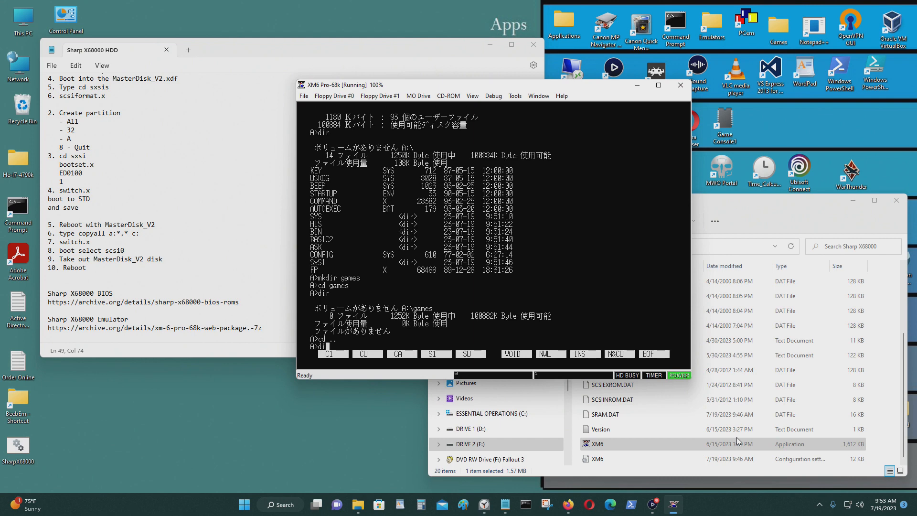
# List the root directory of drive A, and enter the games directory to list its contents.
pyautogui.write('r')
pyautogui.press('Return')
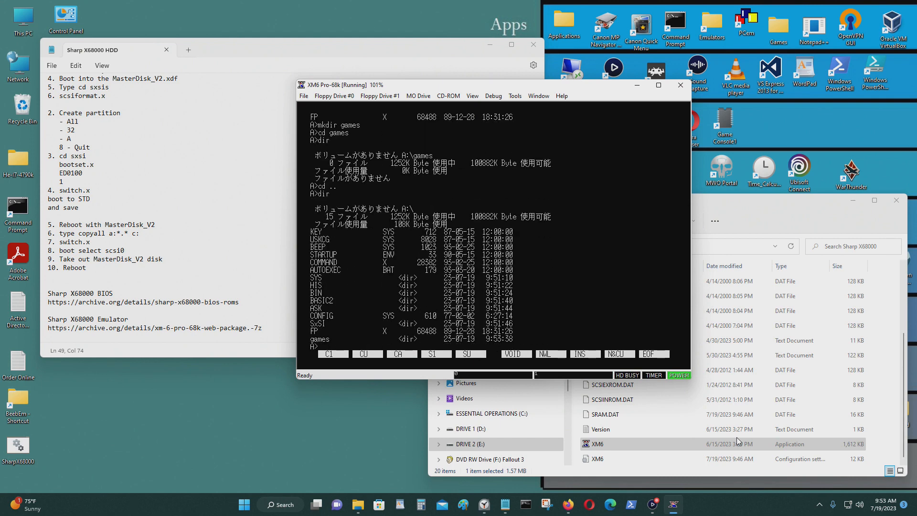
pyautogui.write('cd games')
pyautogui.press('Return')
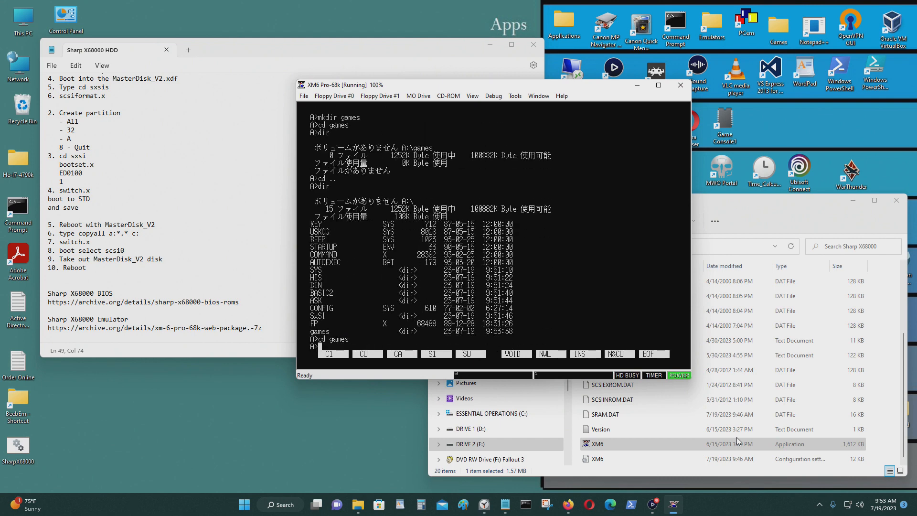
pyautogui.write('dir')
pyautogui.press('Return')
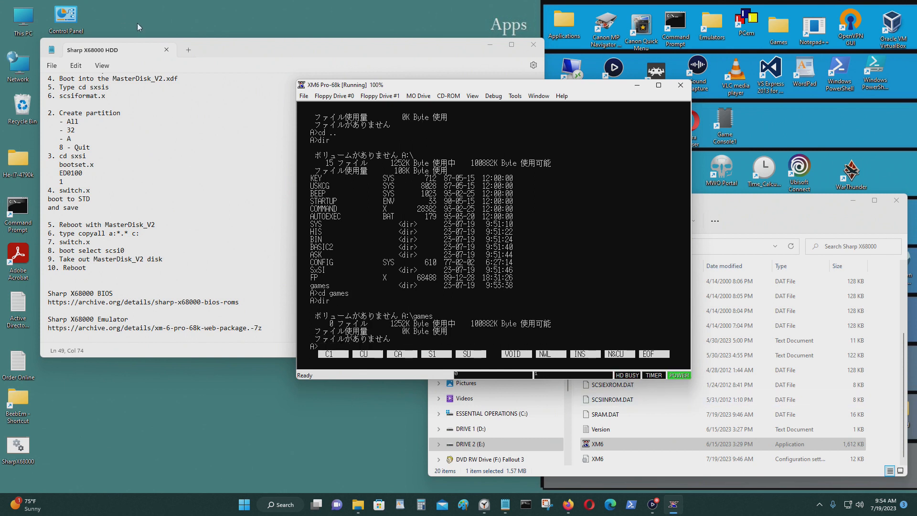
pyautogui.click(303, 97)
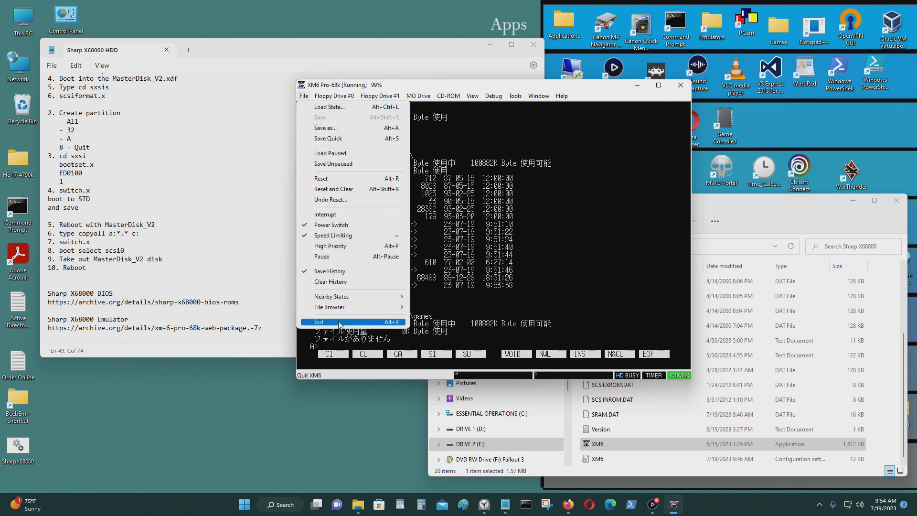
pyautogui.click(534, 318)
pyautogui.click(319, 96)
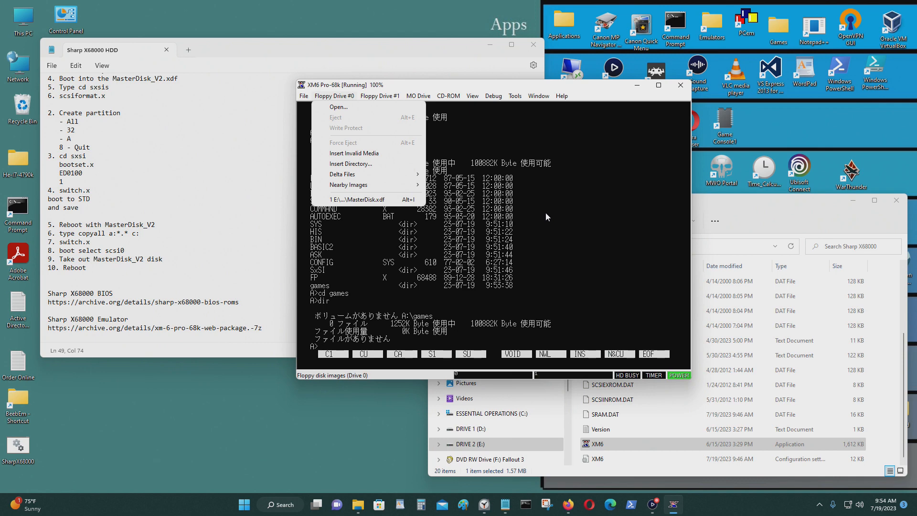
pyautogui.click(347, 84)
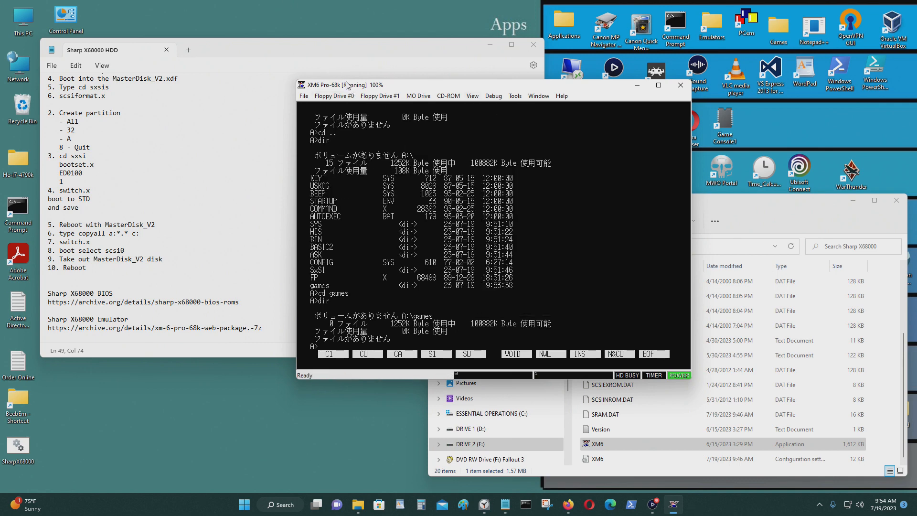
# Start opening a disk image for floppy drive 0 and browse to D:\Emulator\Sharp X68000\Roms.
pyautogui.click(345, 96)
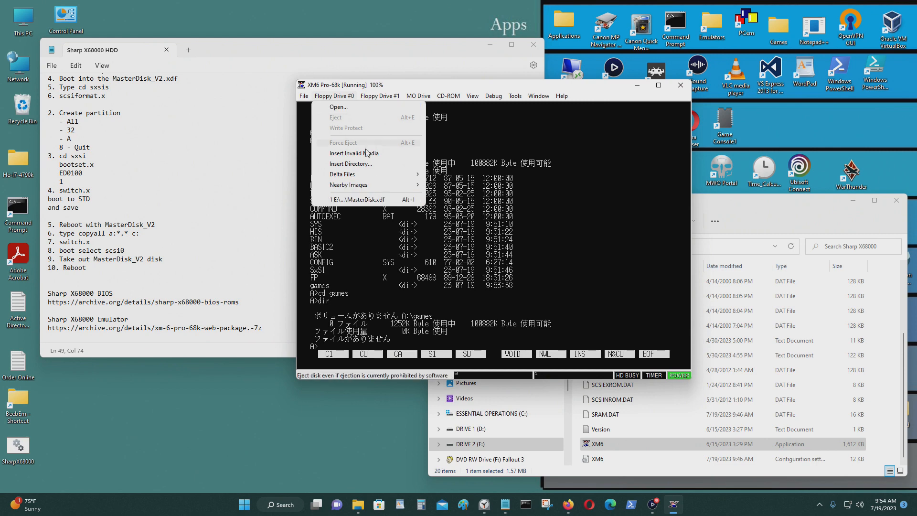
pyautogui.click(337, 106)
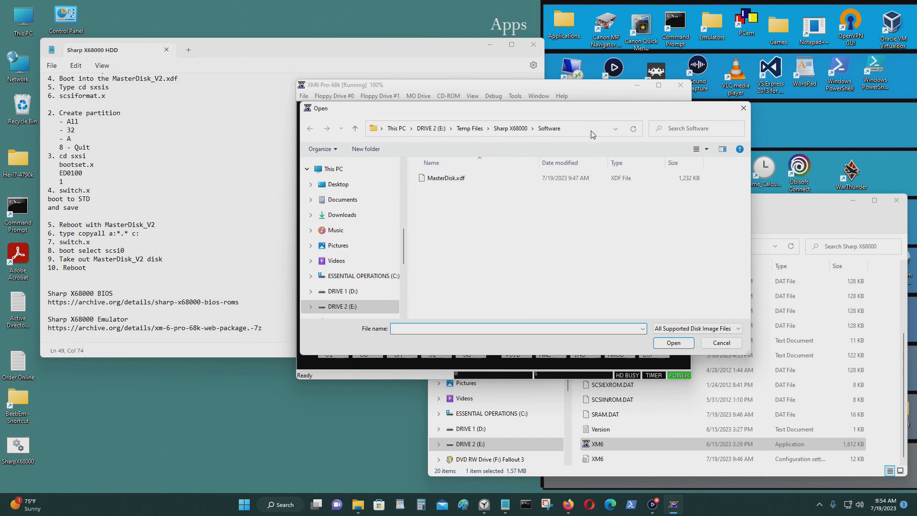
pyautogui.click(592, 129)
pyautogui.click(343, 291)
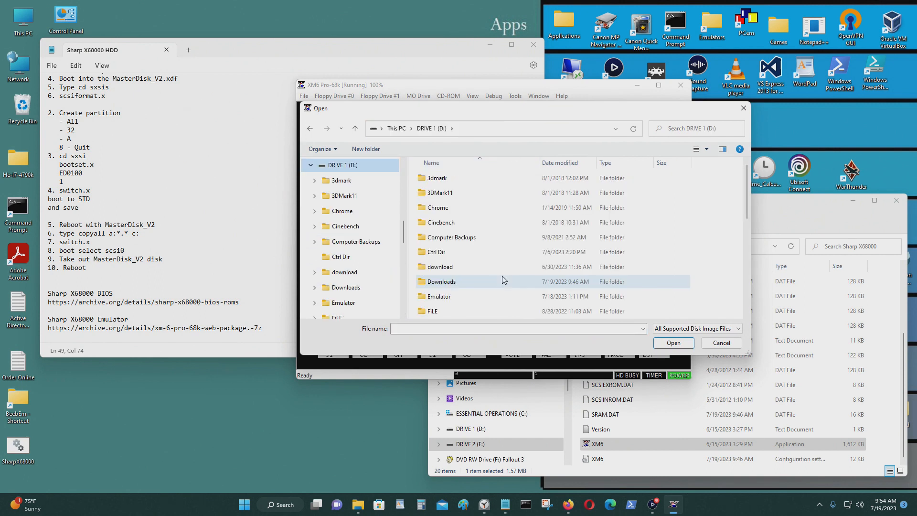
pyautogui.doubleClick(444, 297)
pyautogui.scroll(-8, 490, 260)
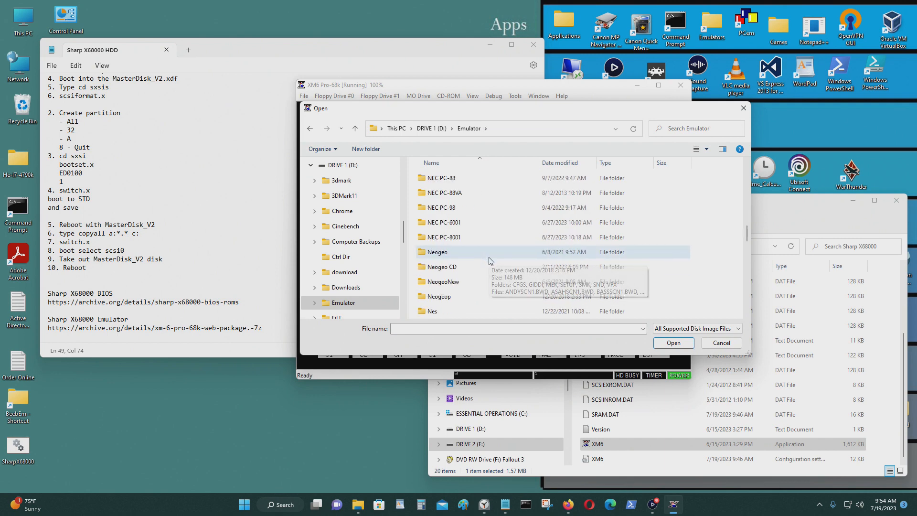
pyautogui.scroll(-5, 490, 260)
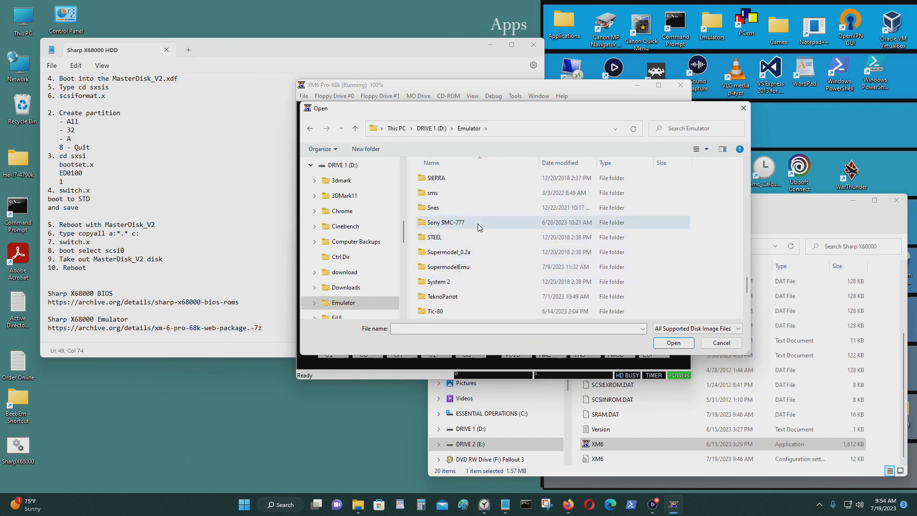
pyautogui.scroll(1, 480, 282)
pyautogui.scroll(-1, 481, 280)
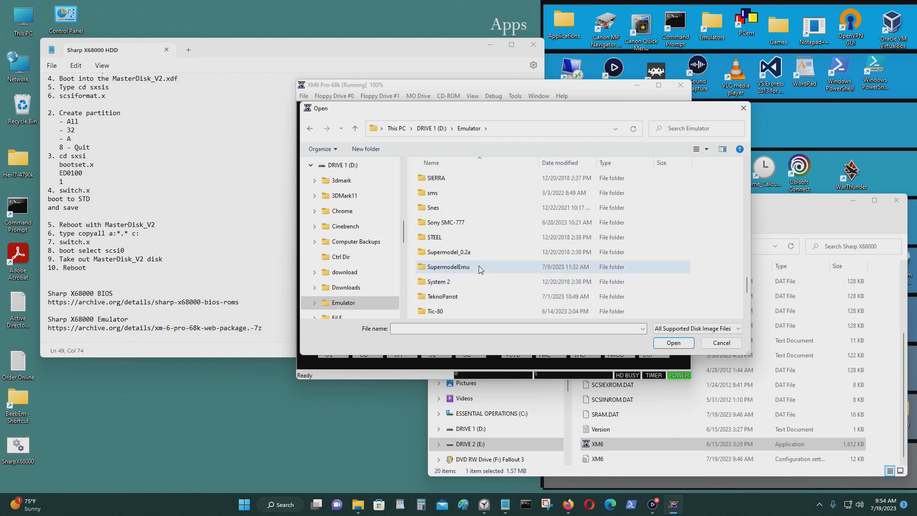
pyautogui.scroll(1, 483, 278)
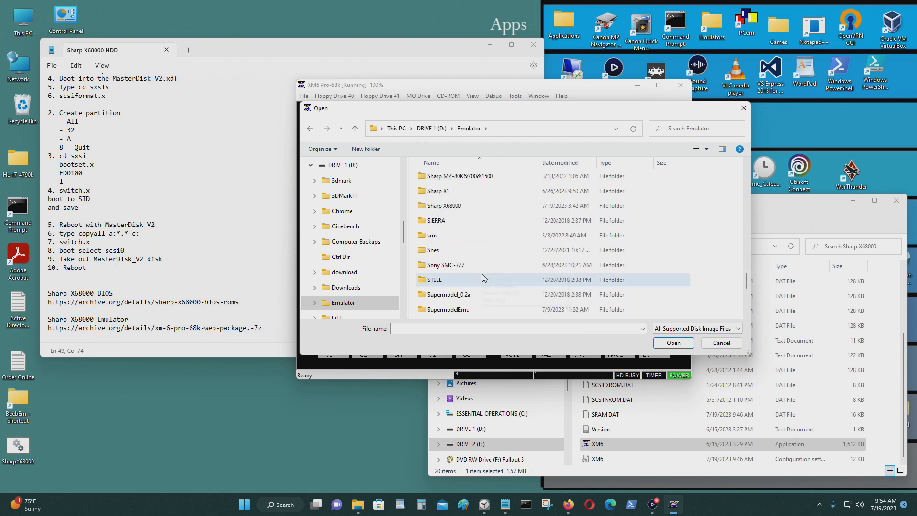
pyautogui.doubleClick(481, 206)
pyautogui.doubleClick(482, 208)
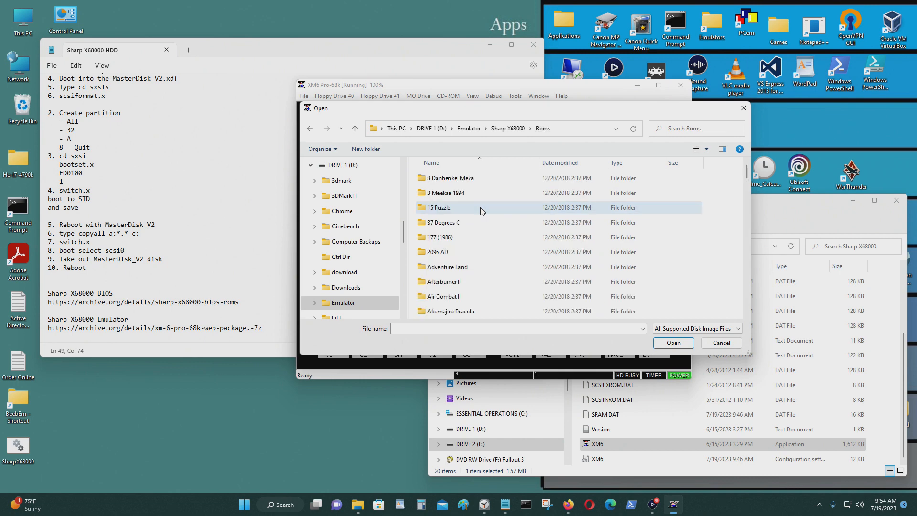
# Load Bomber Man (1990)(System Soft).dim from the Bomber Man folder into floppy drive 0.
pyautogui.scroll(-3, 500, 286)
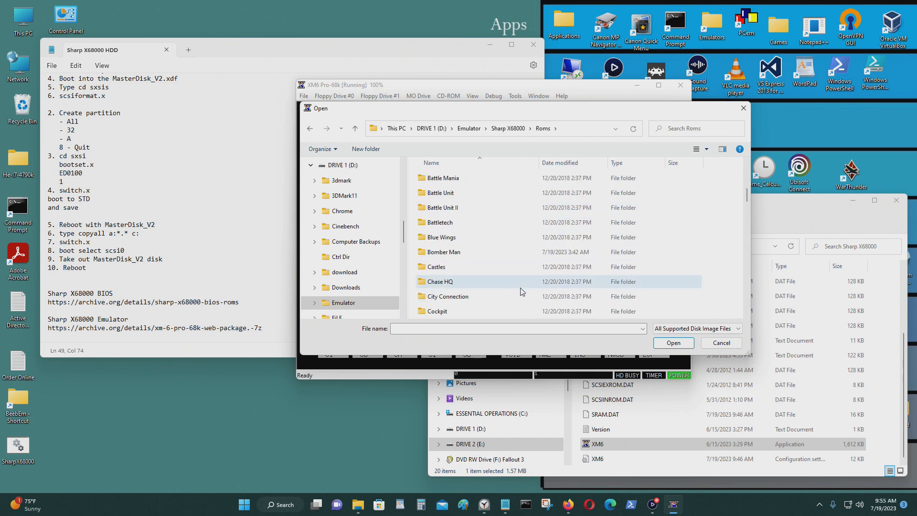
pyautogui.doubleClick(511, 253)
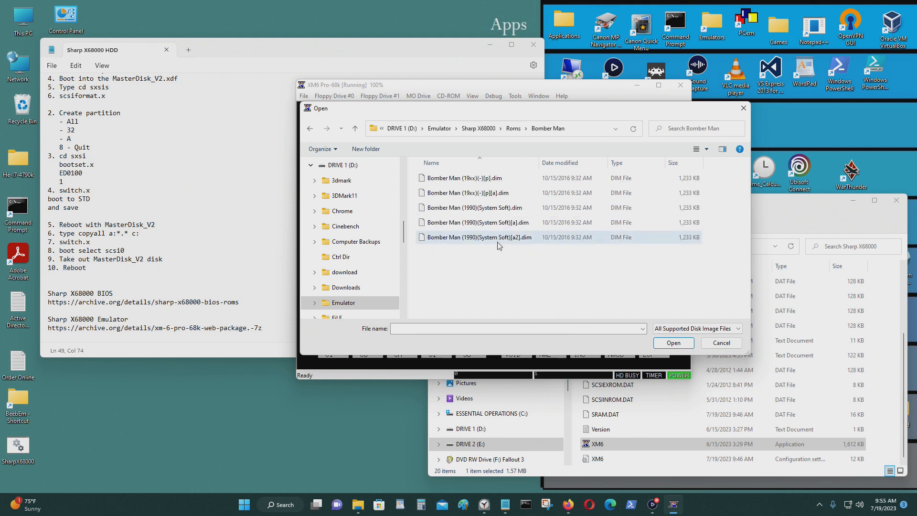
pyautogui.click(499, 210)
pyautogui.click(677, 344)
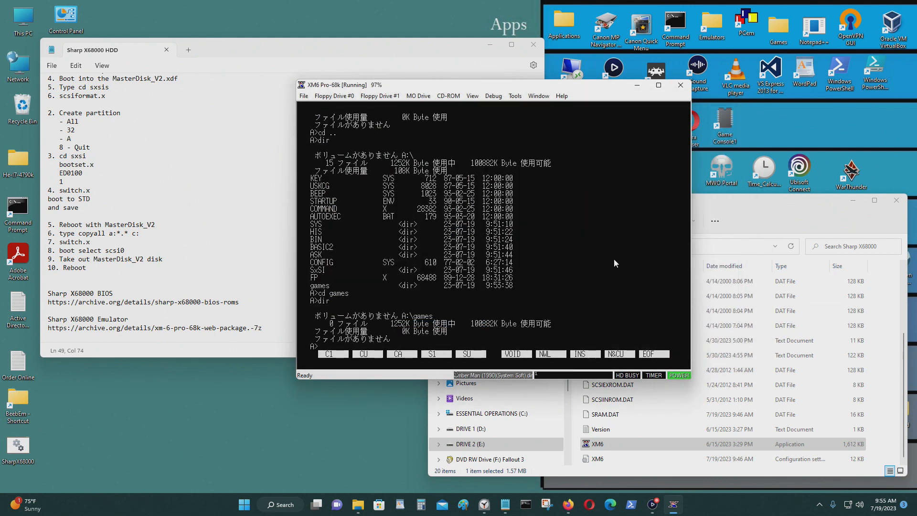
# Shift the emulator window slightly, switch to drive B and list the Bomber Man floppy's contents.
pyautogui.moveTo(557, 91); pyautogui.dragTo(566, 90)
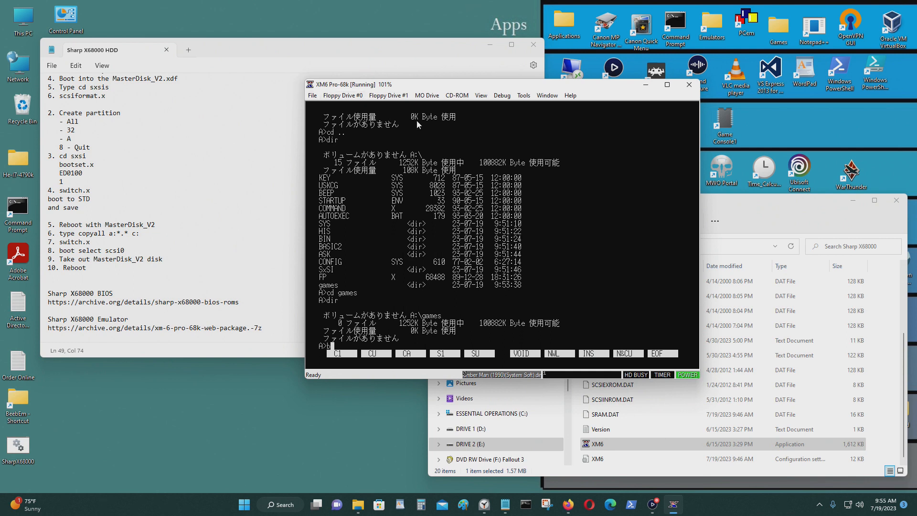
pyautogui.write(':')
pyautogui.press('Return')
pyautogui.write('dir')
pyautogui.press('Return')
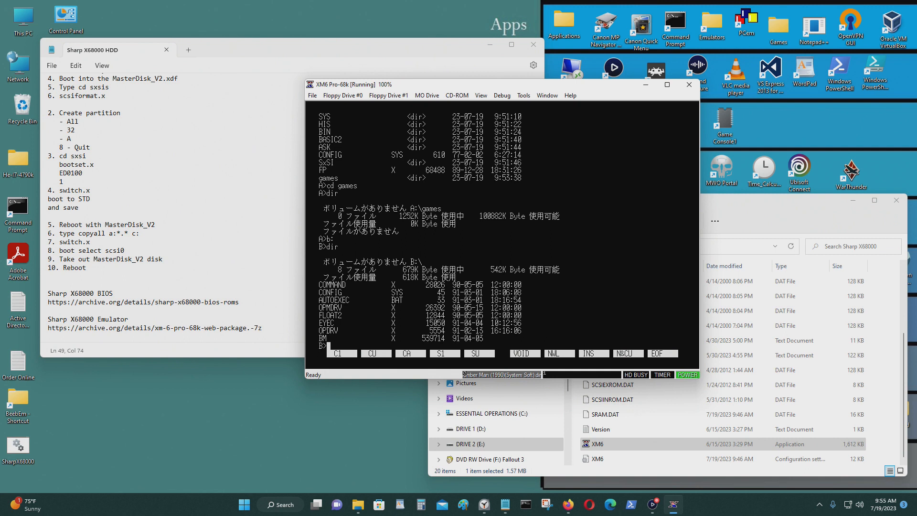
# Return to drive A, try to change into games again, and list the current directory.
pyautogui.write('a:')
pyautogui.press('Return')
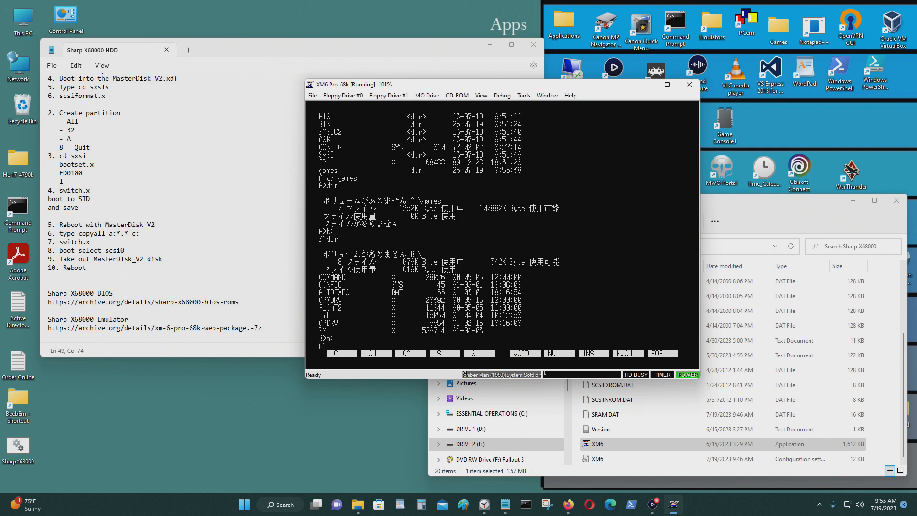
pyautogui.write('cd games')
pyautogui.press('Return')
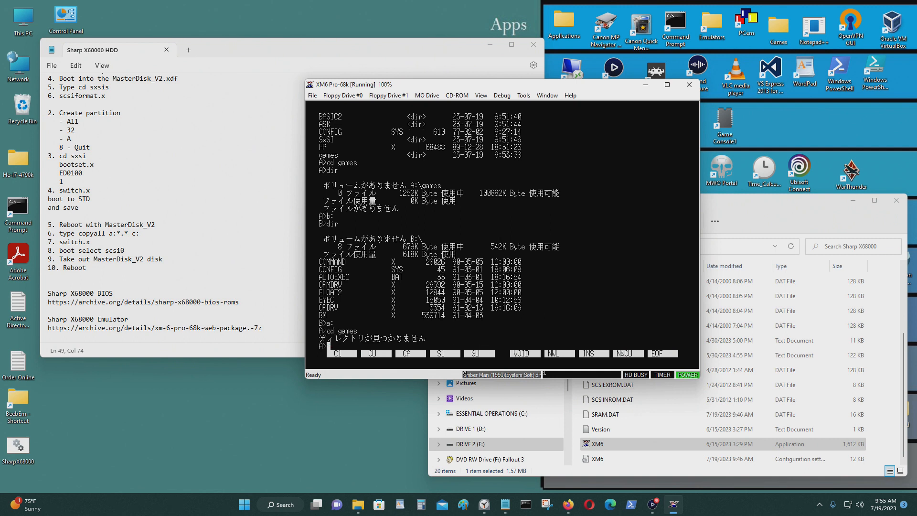
pyautogui.write('dir')
pyautogui.press('Return')
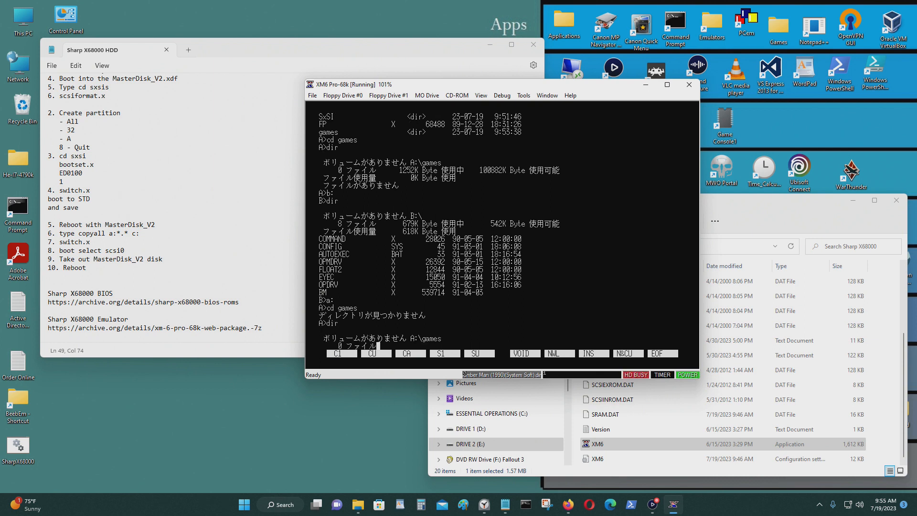
# Go up one directory level, re-enter the games directory and list its contents.
pyautogui.write('cd')
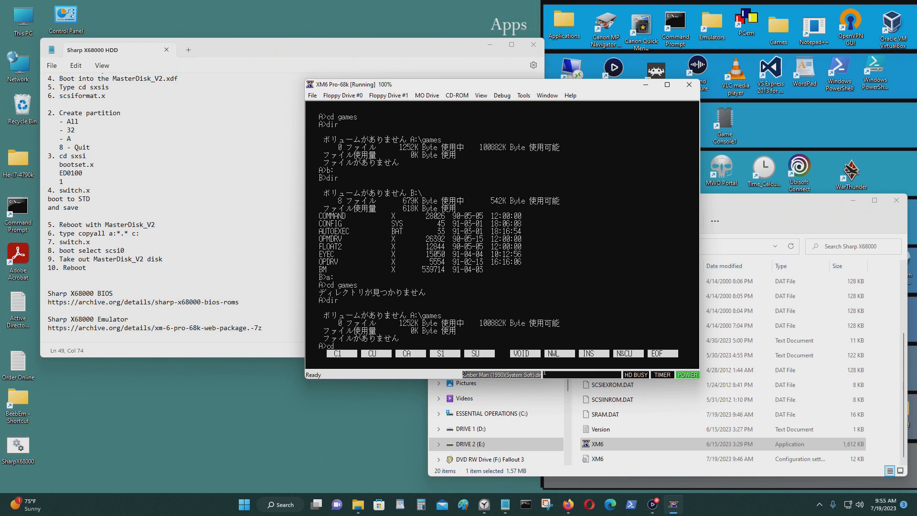
pyautogui.write(' ..')
pyautogui.press('Return')
pyautogui.write('cd games')
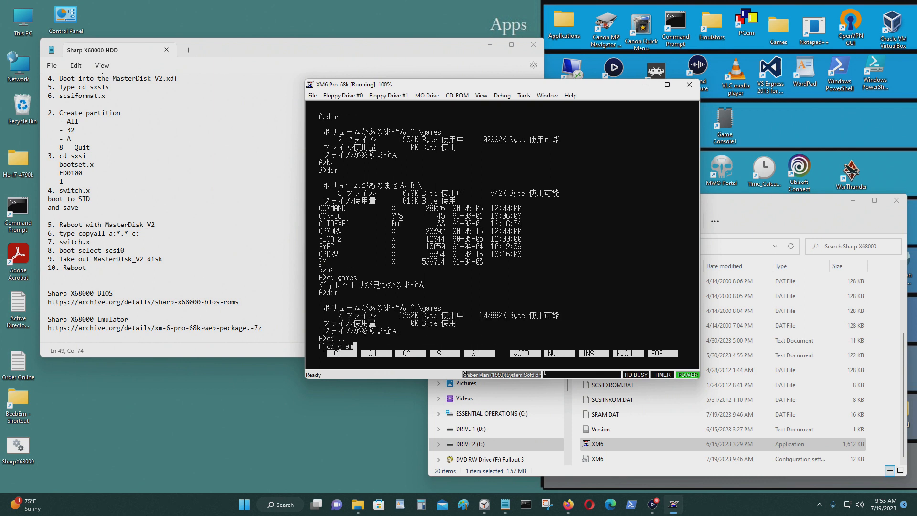
pyautogui.press('Return')
pyautogui.write('dir')
pyautogui.press('Return')
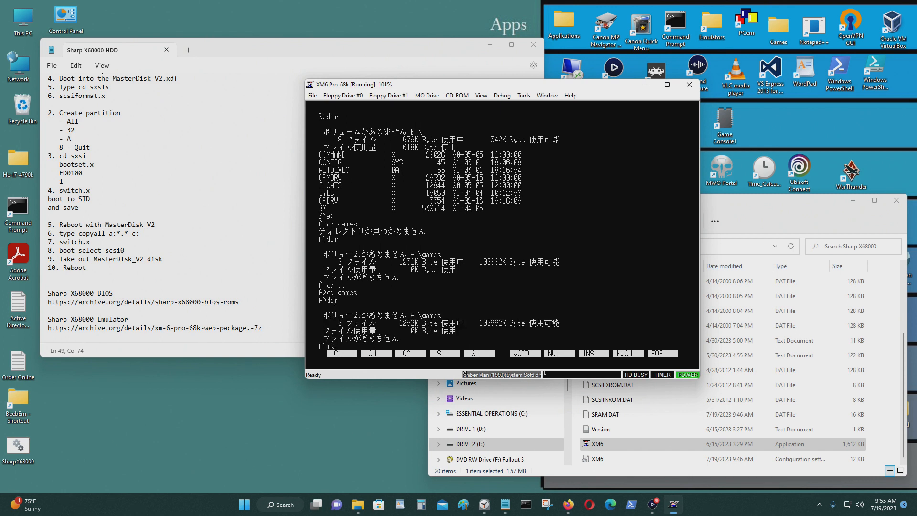
# Create and enter a bomberman directory inside games, and switch to drive B.
pyautogui.write('mkdir bomberman')
pyautogui.press('Return')
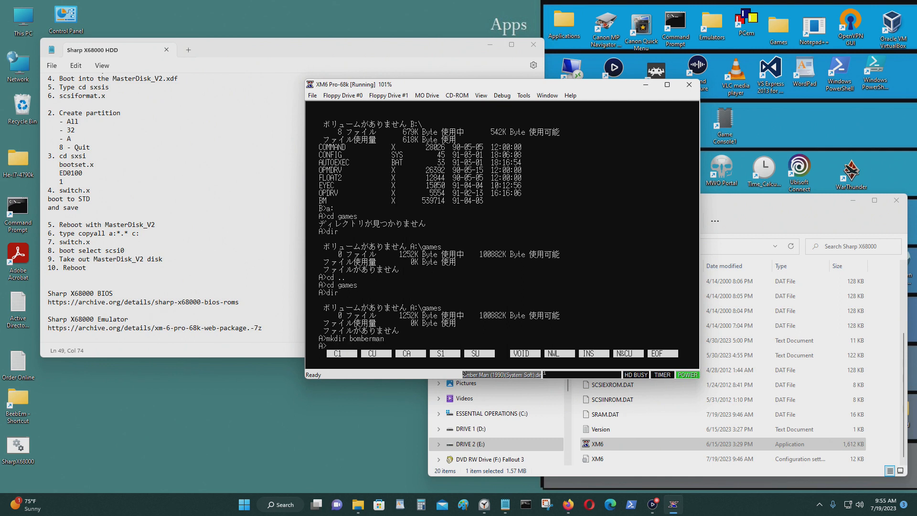
pyautogui.write('cd bomberman')
pyautogui.press('Return')
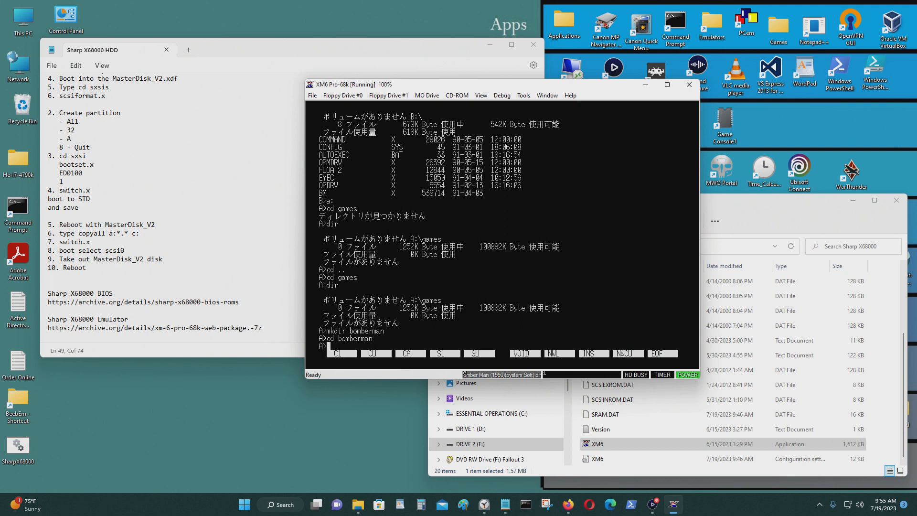
pyautogui.write('b:')
pyautogui.press('Return')
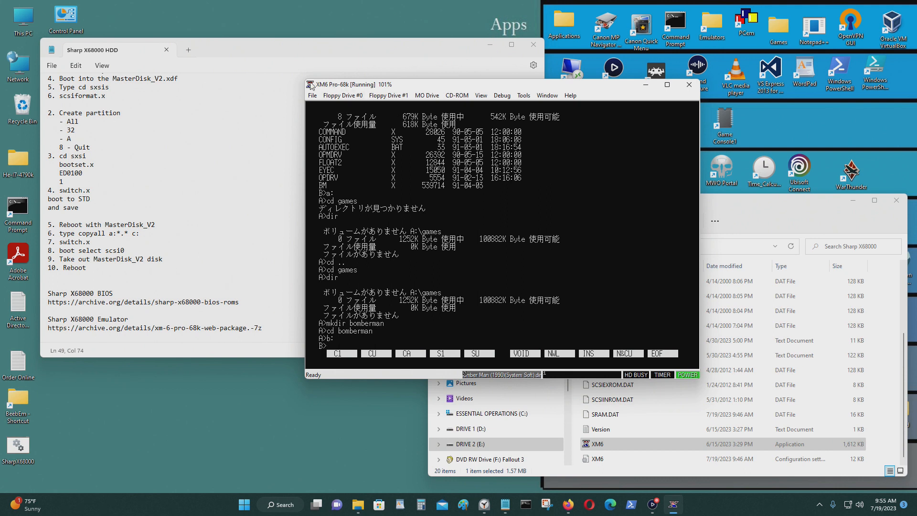
# Copy all Bomber Man floppy files into the bomberman directory with copyall b:*.* a:, then list the directory on drive A.
pyautogui.write('copyall b:*.* a:')
pyautogui.press('Return')
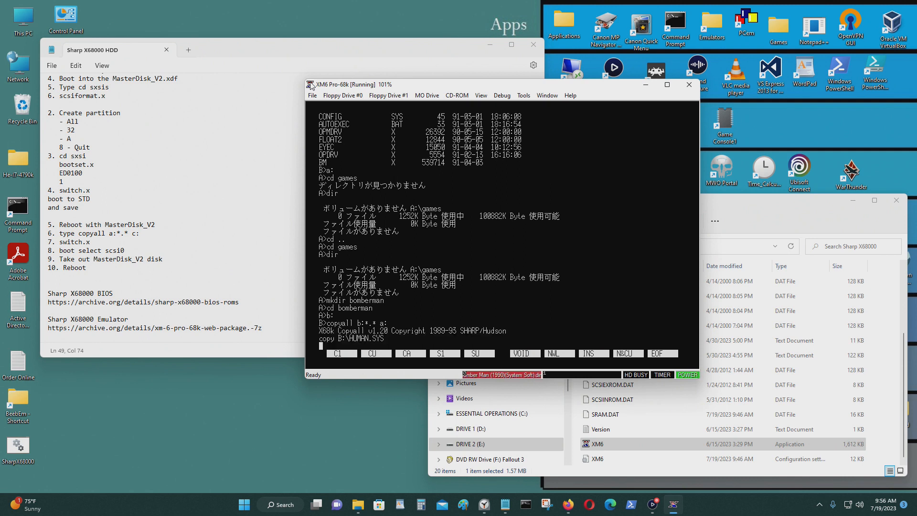
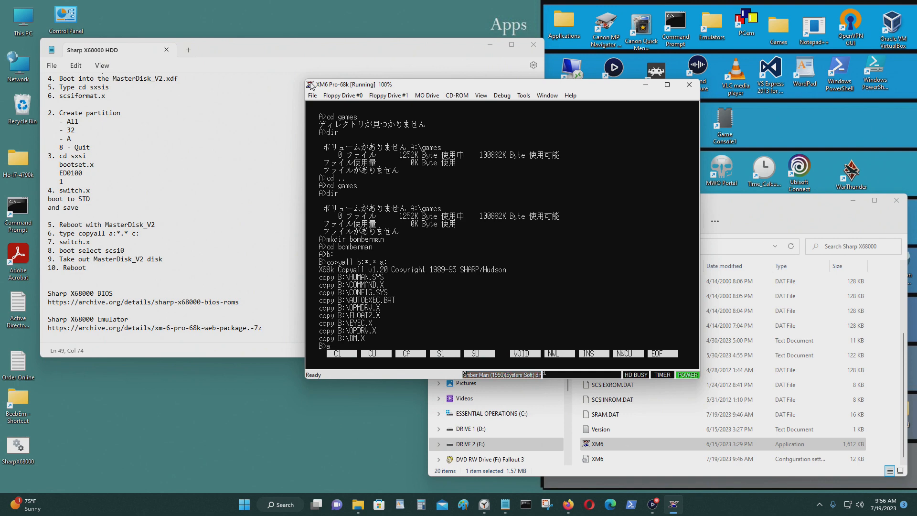
pyautogui.press('Return')
pyautogui.press('Return')
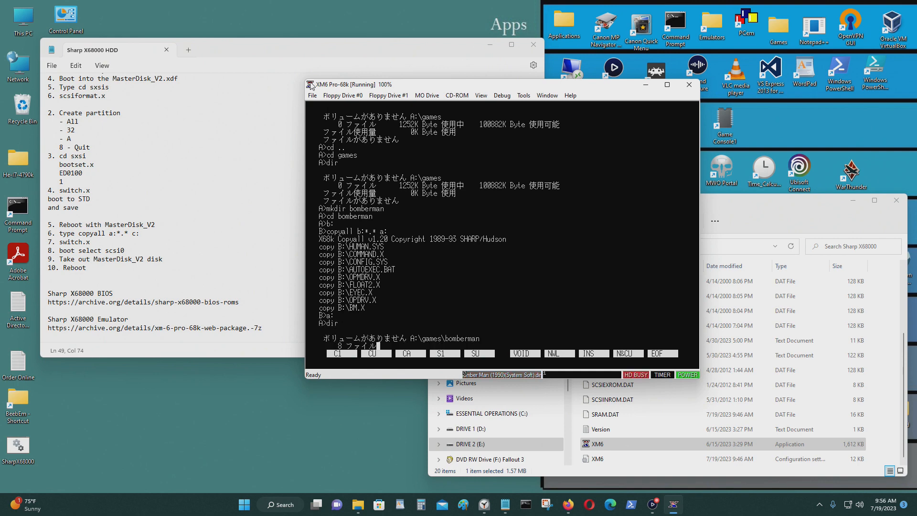
# Eject the Bomber Man disk from floppy drive 0 and run bm.x from the hard disk, toggling full screen on and off.
pyautogui.click(359, 97)
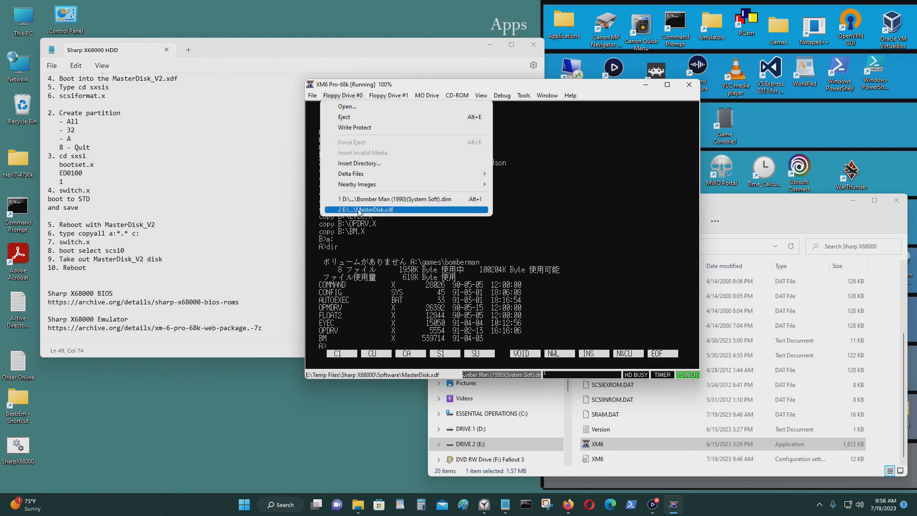
pyautogui.click(355, 117)
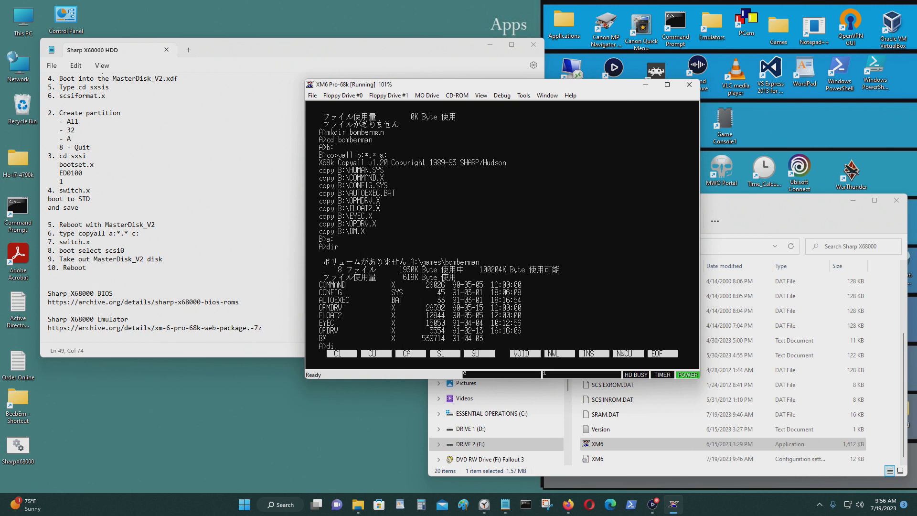
pyautogui.write('bm.x')
pyautogui.press('Return')
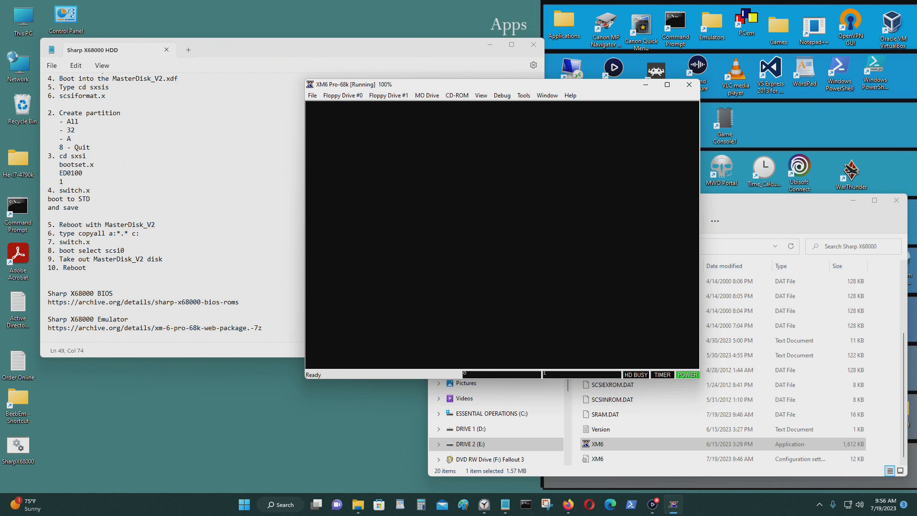
pyautogui.hotkey('alt', 'Return')
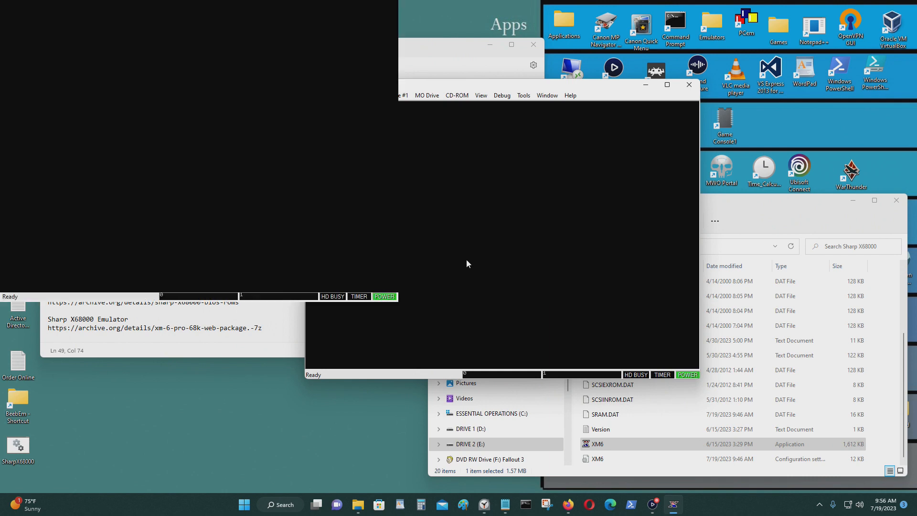
pyautogui.hotkey('alt', 'Return')
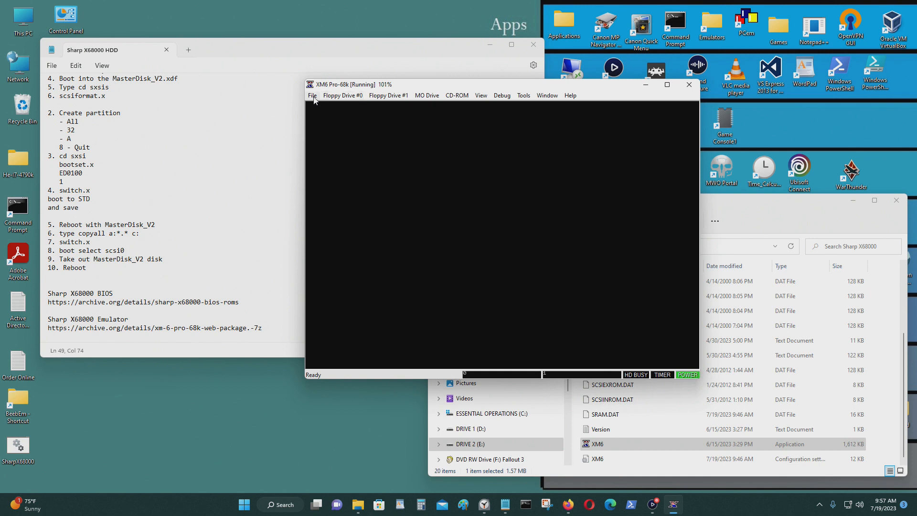
# Reset the emulated machine and shift the emulator window toward the lower left of the desktop.
pyautogui.click(341, 96)
pyautogui.moveTo(311, 96)
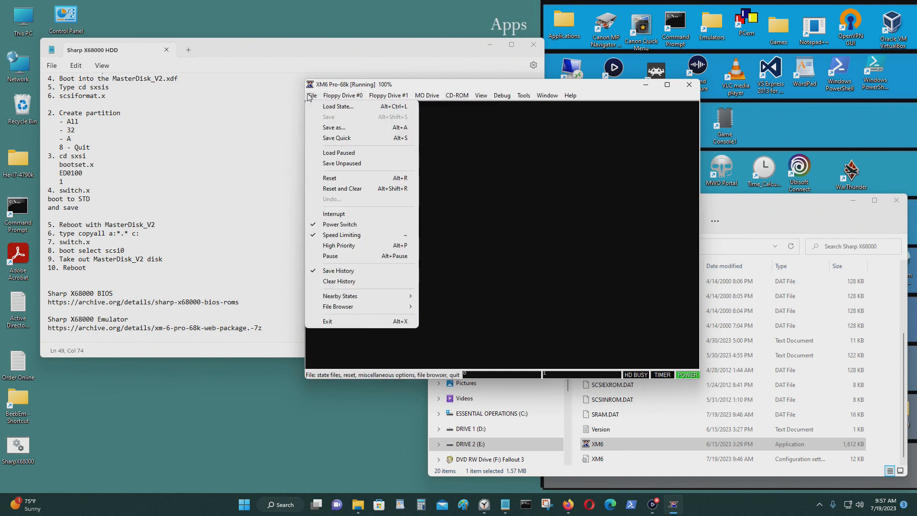
pyautogui.click(375, 178)
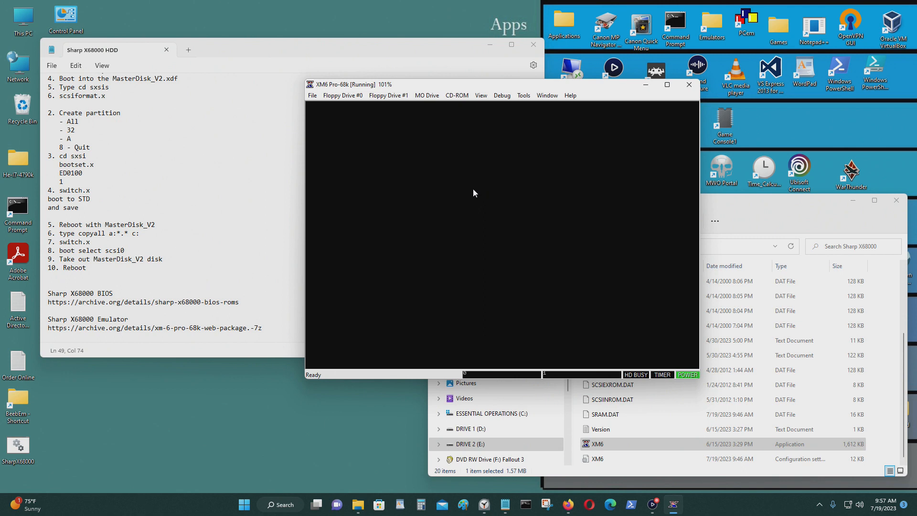
pyautogui.moveTo(455, 89); pyautogui.dragTo(353, 135)
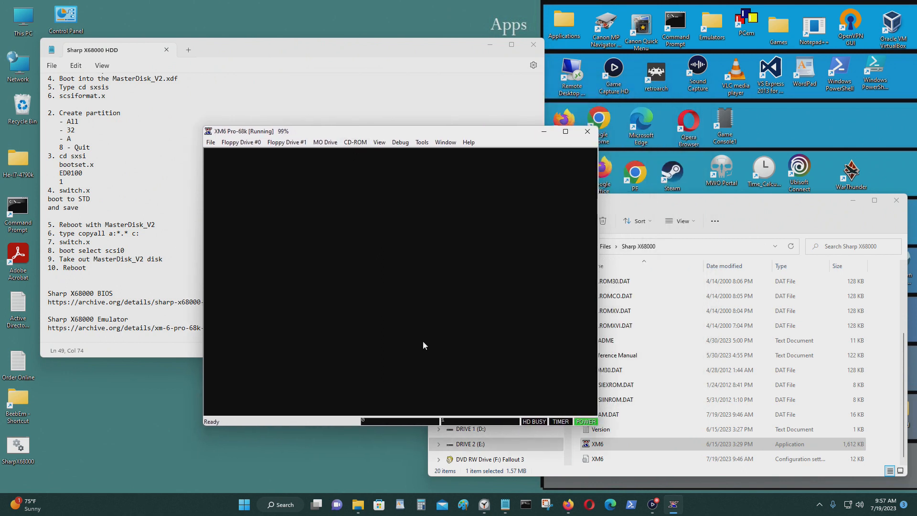
# Reset the emulated machine once more and check that floppy drive 0 is empty.
pyautogui.click(208, 143)
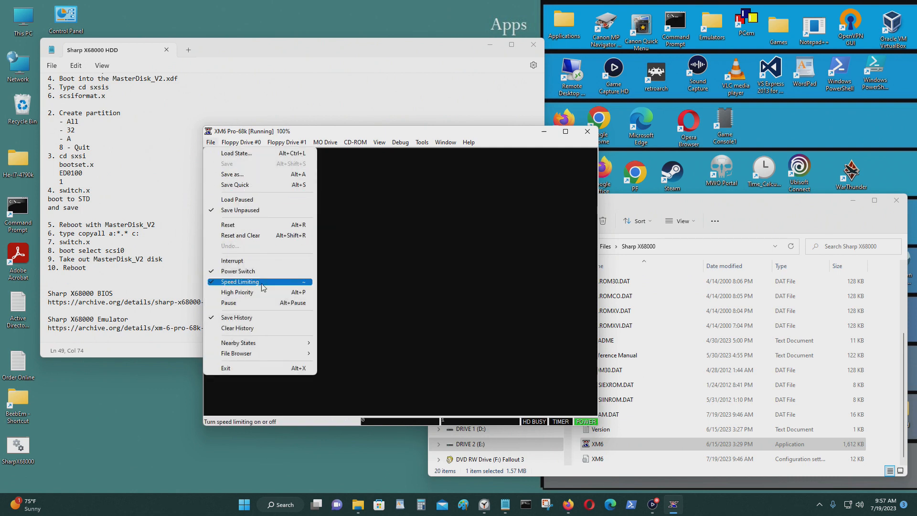
pyautogui.click(391, 239)
pyautogui.click(209, 143)
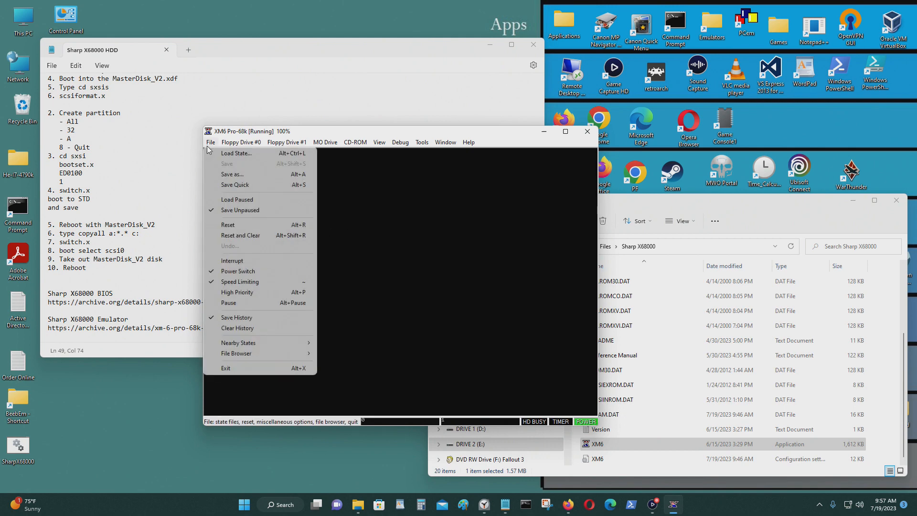
pyautogui.click(246, 225)
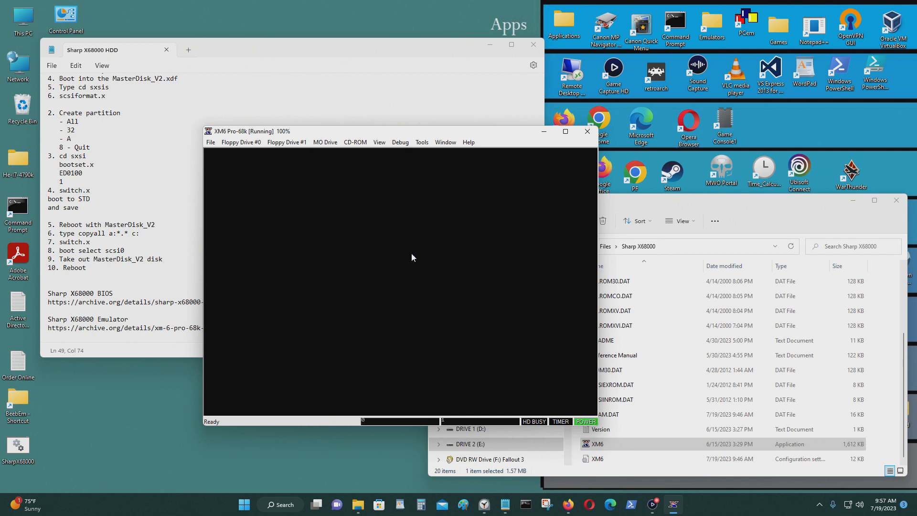
pyautogui.click(241, 142)
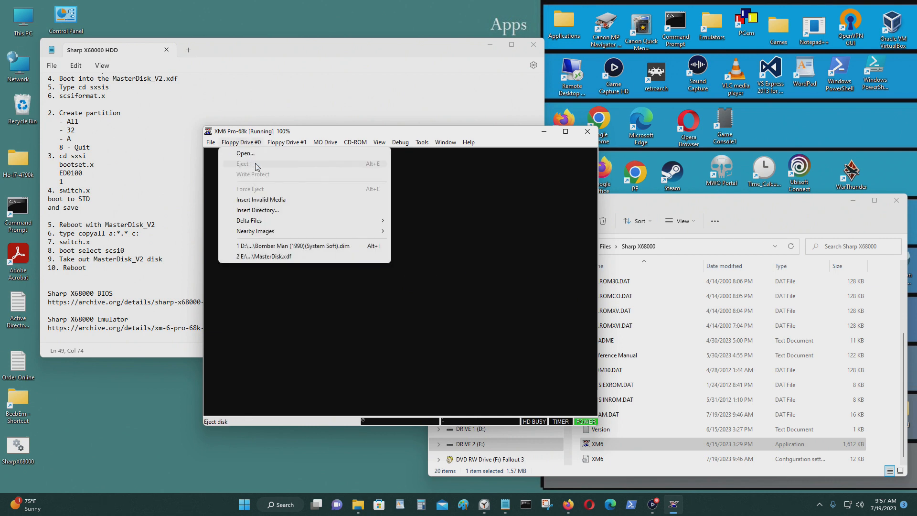
pyautogui.click(488, 213)
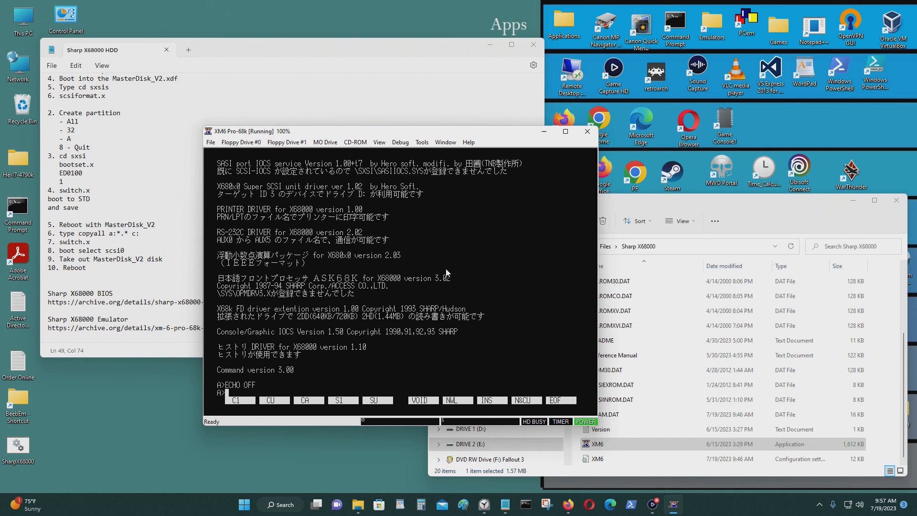
# Change into the games directory and its bomberman subdirectory, and list the contents.
pyautogui.write('cd games')
pyautogui.press('Return')
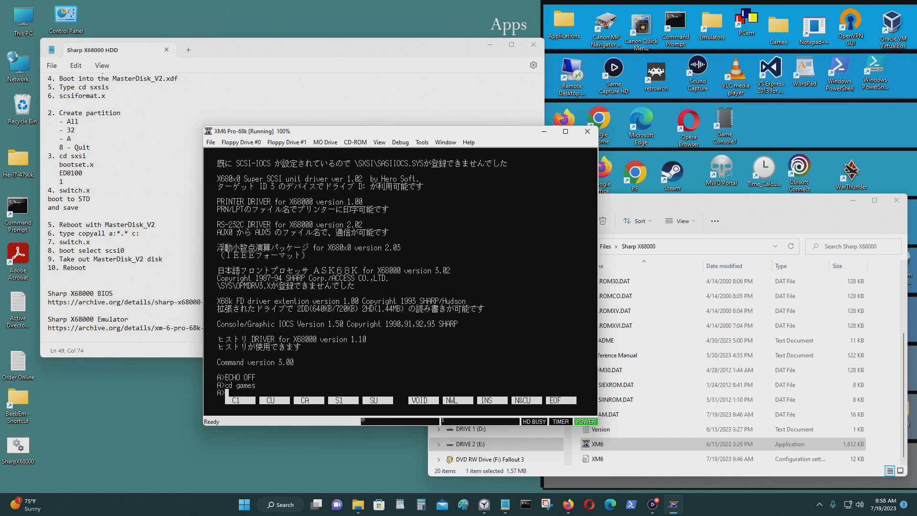
pyautogui.write('cd bomberman')
pyautogui.press('Return')
pyautogui.write('dir')
pyautogui.press('Return')
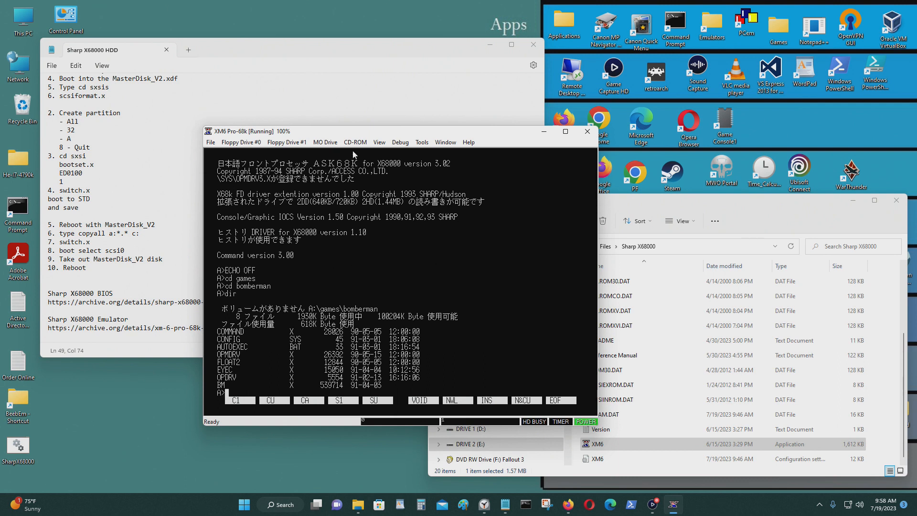
# Shift the emulator window slightly, go up to the games directory and list its contents.
pyautogui.moveTo(358, 136); pyautogui.dragTo(385, 136)
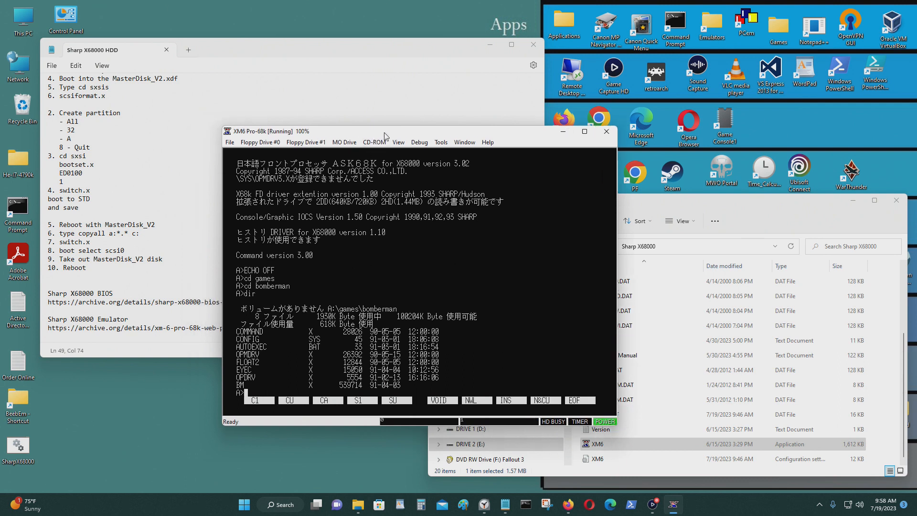
pyautogui.write('cd ..')
pyautogui.press('Return')
pyautogui.write('dir')
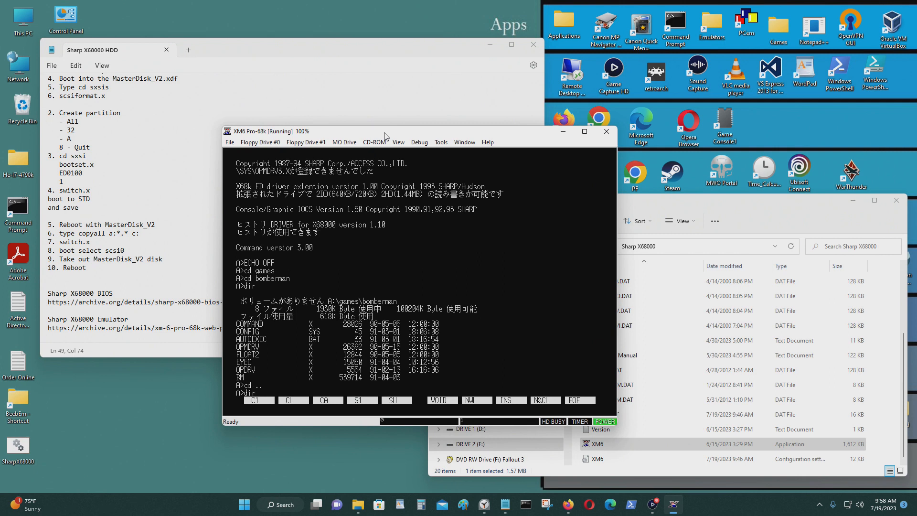
pyautogui.press('Return')
# Create a gradius directory inside games and change into it.
pyautogui.write('cd')
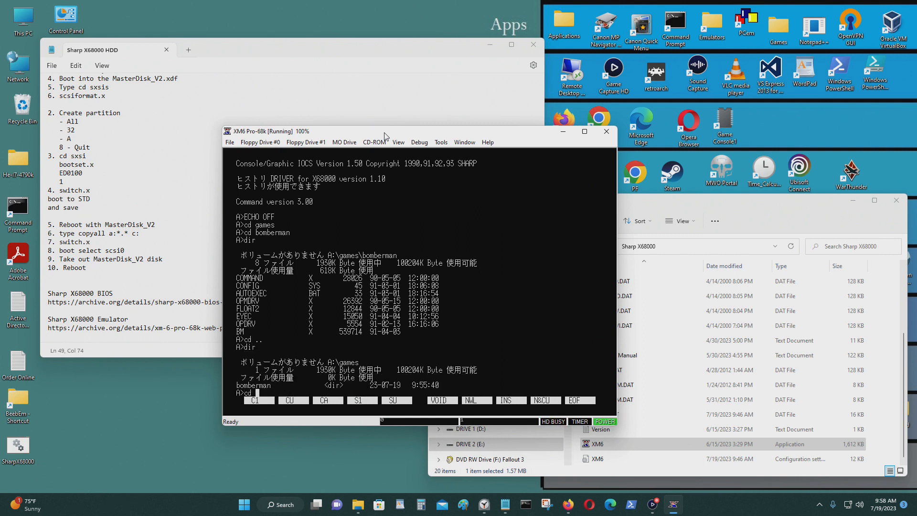
pyautogui.press('BackSpace')
pyautogui.press('BackSpace')
pyautogui.press('BackSpace')
pyautogui.write('md gradius')
pyautogui.press('Return')
pyautogui.write('c')
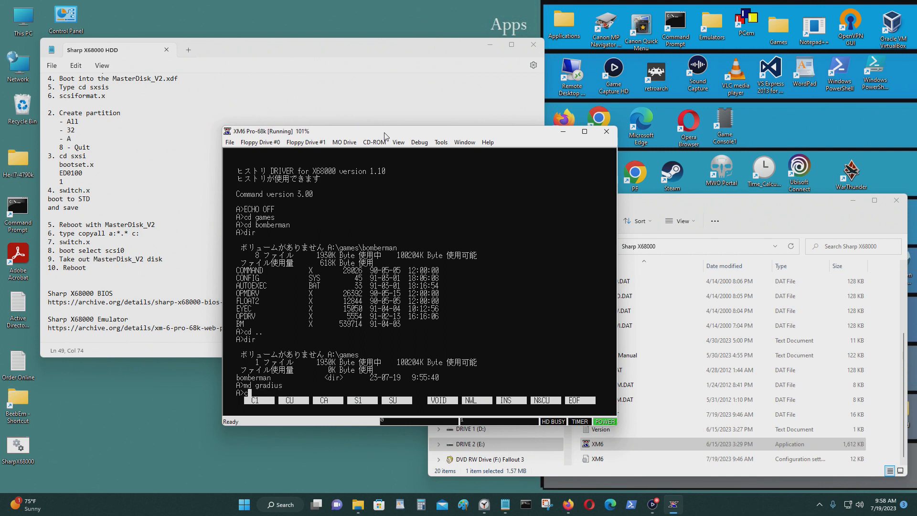
pyautogui.write('d gradius')
pyautogui.press('Return')
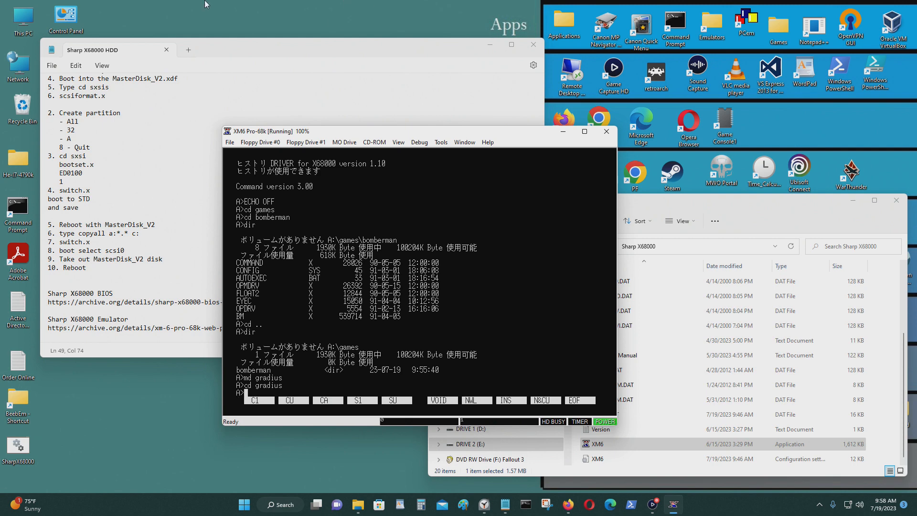
# Start opening a disk image for floppy drive 0 and go up to the folder D:\Emulator\Sharp X68000\Roms.
pyautogui.click(275, 143)
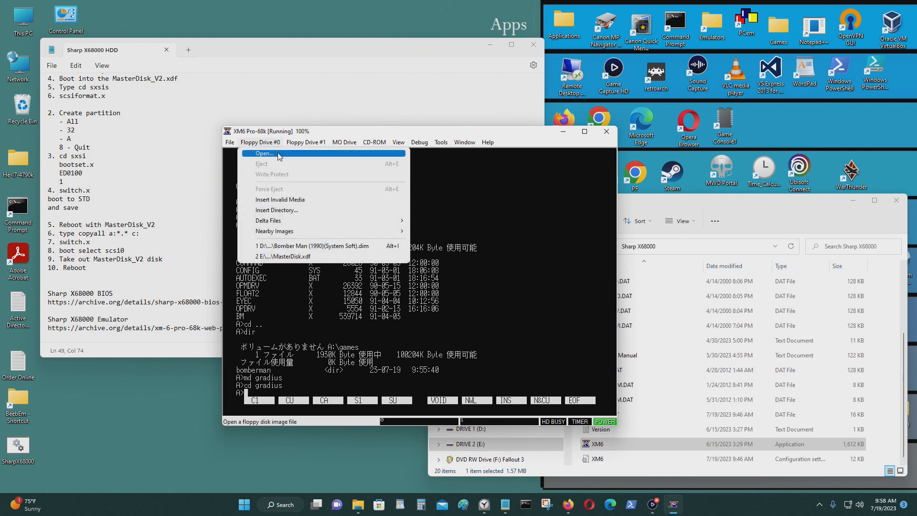
pyautogui.click(264, 153)
pyautogui.click(517, 174)
pyautogui.click(518, 174)
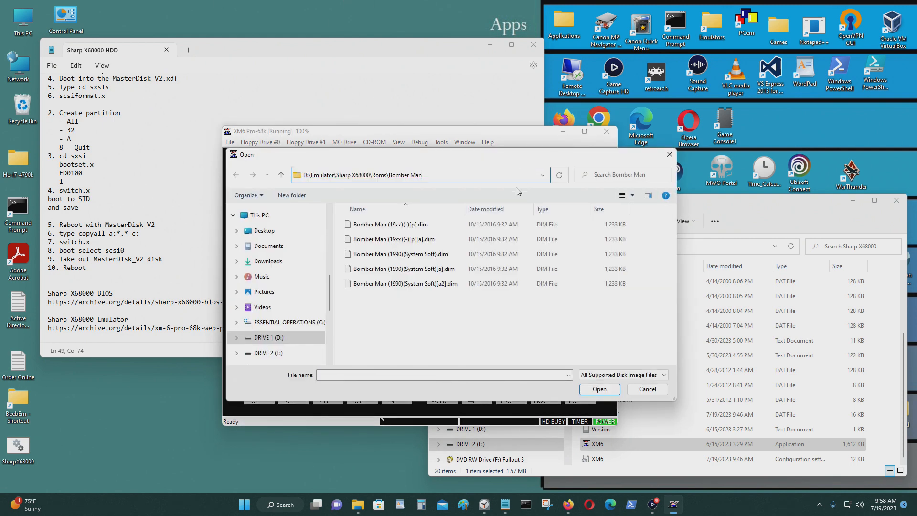
pyautogui.press('BackSpace')
pyautogui.press('BackSpace')
pyautogui.press('BackSpace')
pyautogui.press('BackSpace')
pyautogui.press('BackSpace')
pyautogui.press('BackSpace')
pyautogui.press('BackSpace')
pyautogui.press('BackSpace')
pyautogui.press('BackSpace')
pyautogui.press('BackSpace')
pyautogui.press('Return')
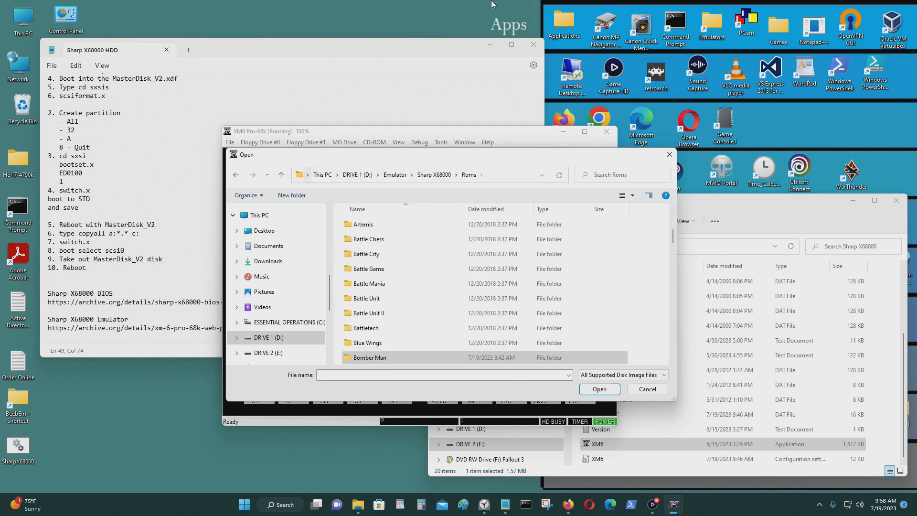
# Insert Gradius (1987)(Sharp - SPS).dim from the Gradius folder into floppy drive 0.
pyautogui.scroll(-10, 487, 286)
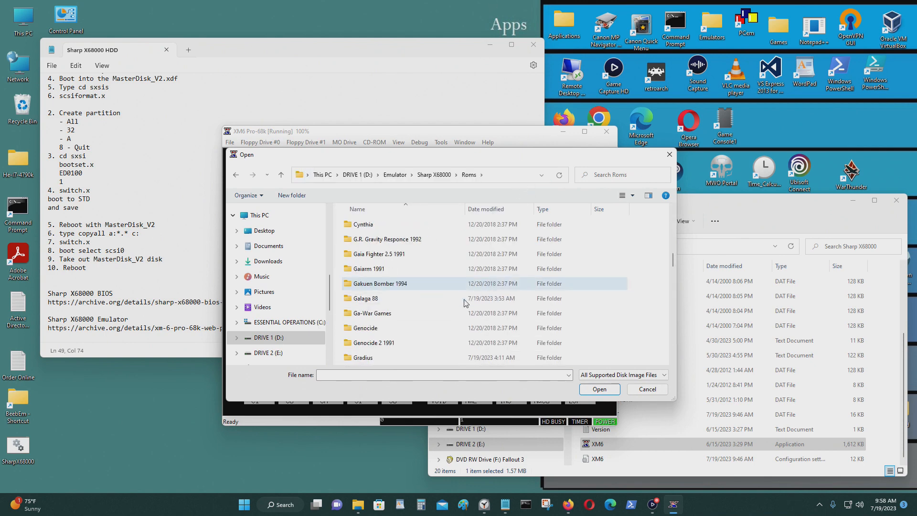
pyautogui.scroll(1, 419, 308)
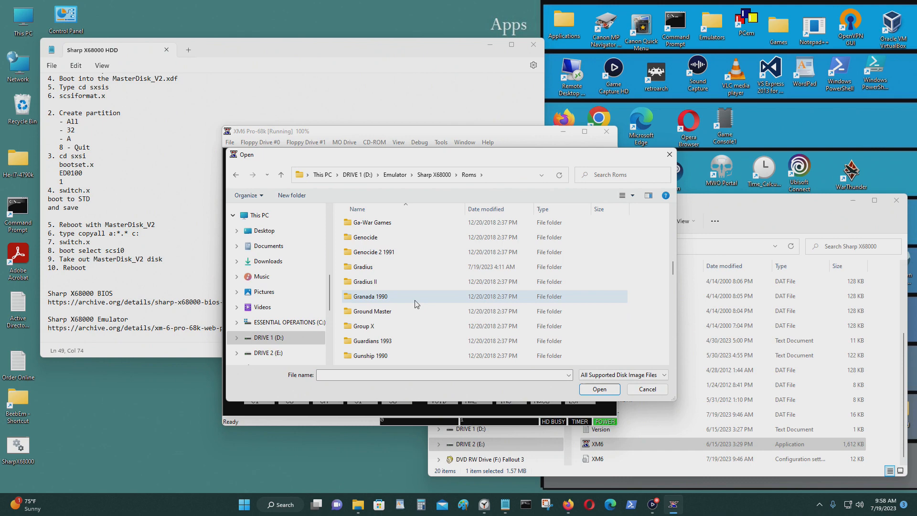
pyautogui.doubleClick(417, 267)
pyautogui.click(420, 225)
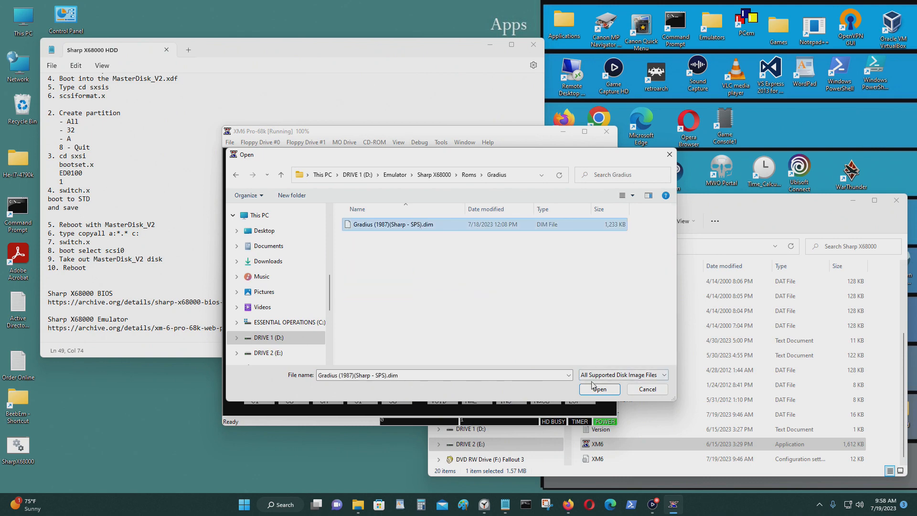
pyautogui.click(456, 282)
pyautogui.click(430, 211)
pyautogui.click(429, 224)
pyautogui.click(599, 389)
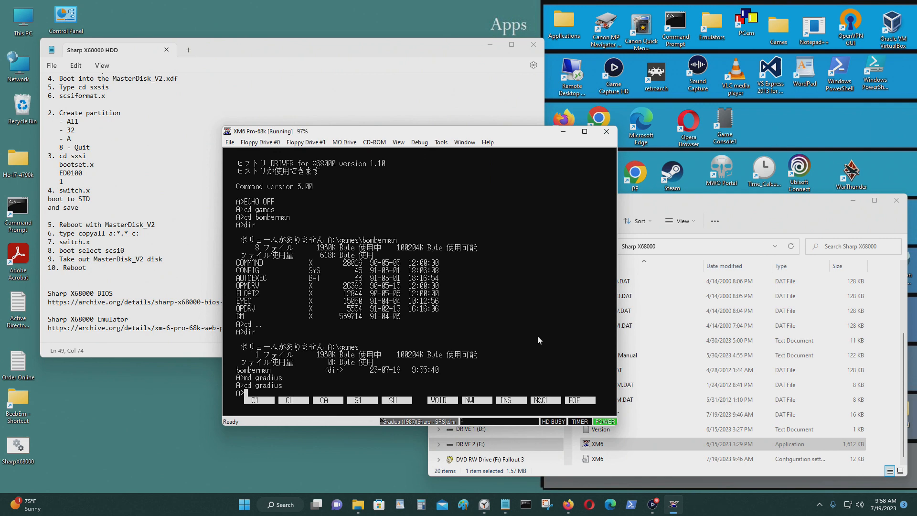
# Switch to drive B and list the contents of the Gradius floppy.
pyautogui.write('b:')
pyautogui.press('Return')
pyautogui.write('dir')
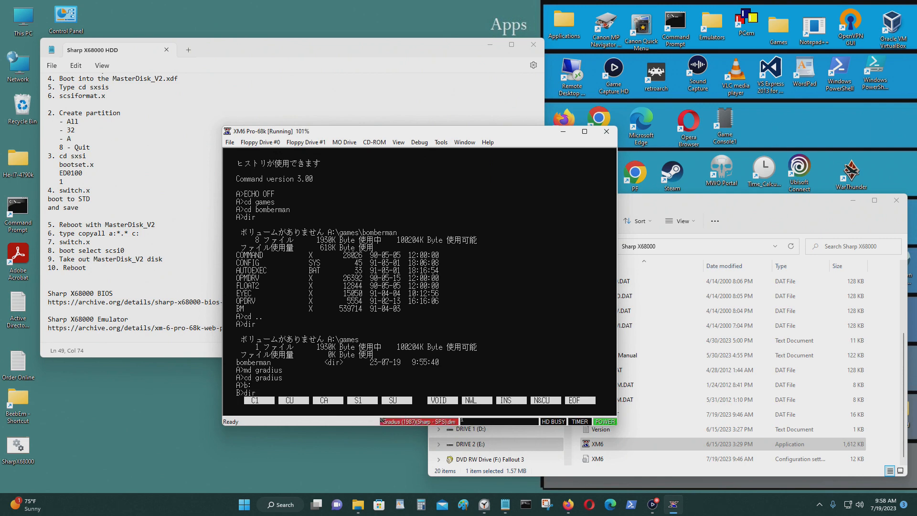
pyautogui.press('Return')
# Copy the files in the Gradius floppy's root into the gradius directory with copy b:*.* a:.
pyautogui.write('co')
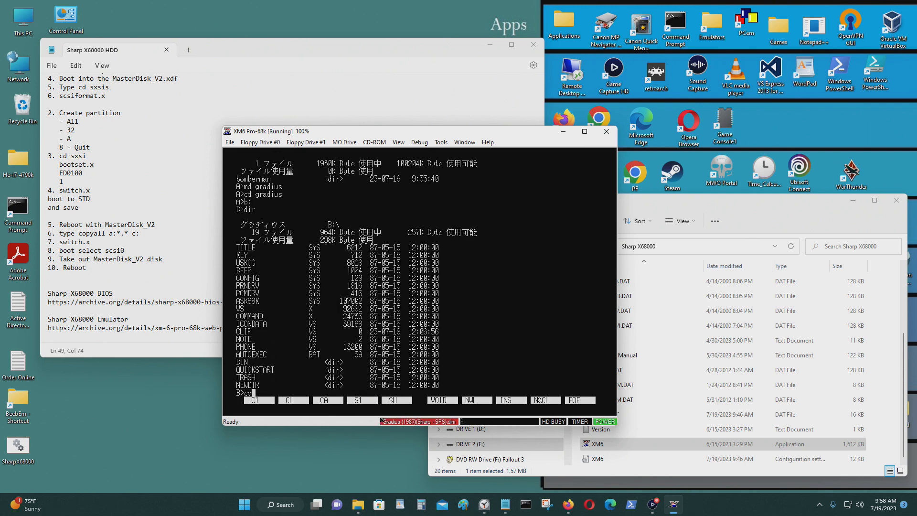
pyautogui.write('py b:*.* a:')
pyautogui.press('Return')
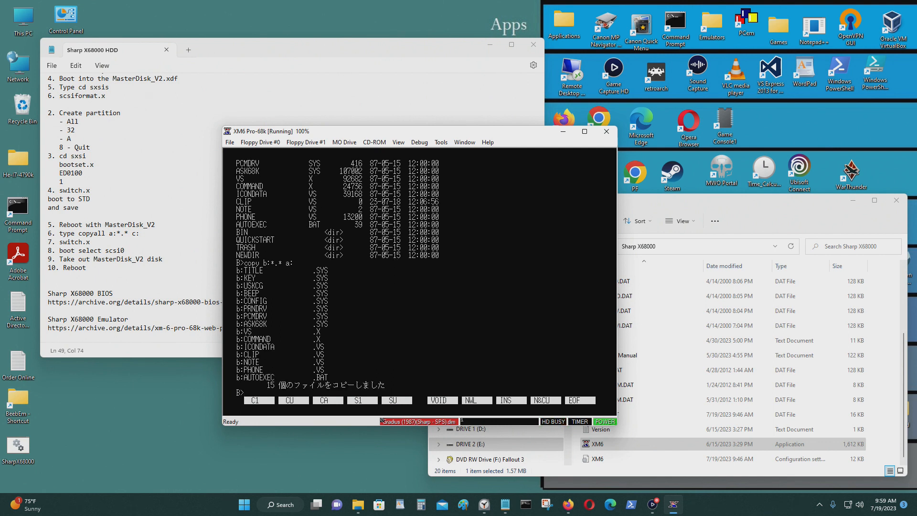
# Return to drive A, list the gradius directory and run vs.x.
pyautogui.write('a:')
pyautogui.press('Return')
pyautogui.write('dir')
pyautogui.press('Return')
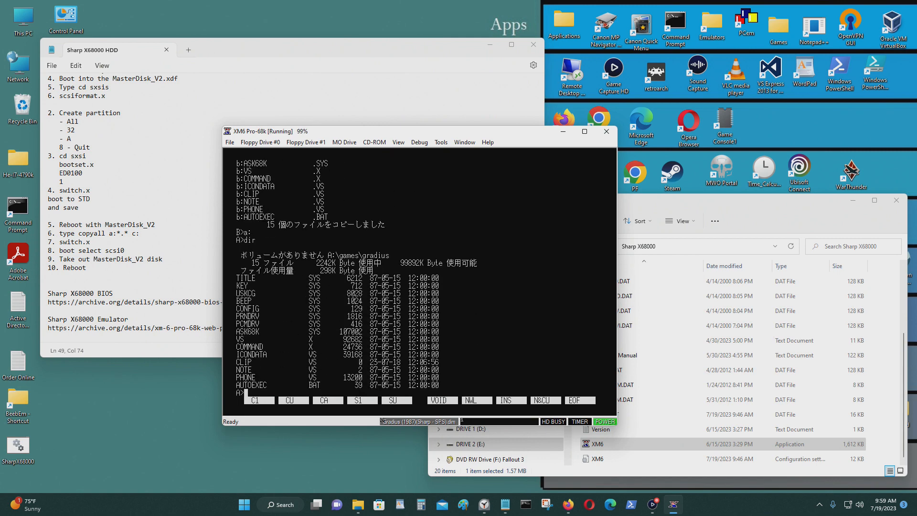
pyautogui.write('vs.x')
pyautogui.press('Return')
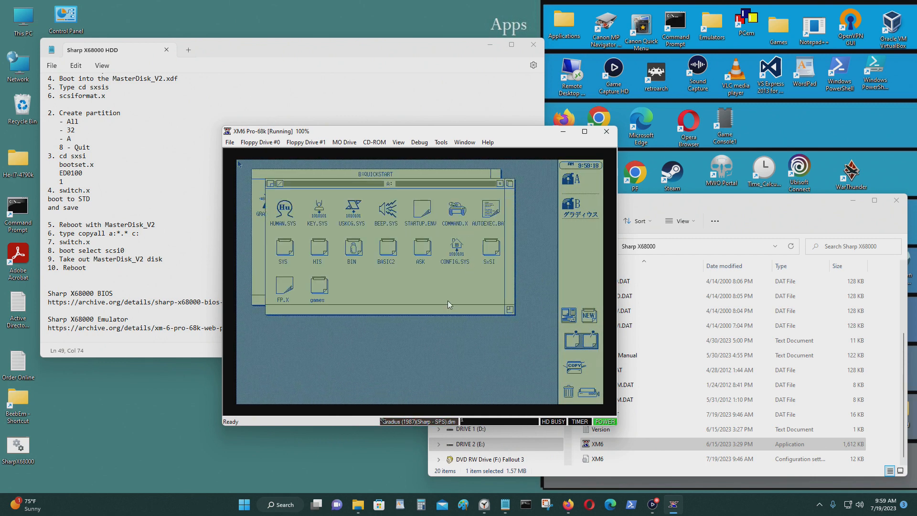
# Move the A: window off the B:QUICKSTART window and launch GRADIUS.X from the Gradius floppy.
pyautogui.press('F12')
pyautogui.moveTo(312, 186); pyautogui.dragTo(342, 264)
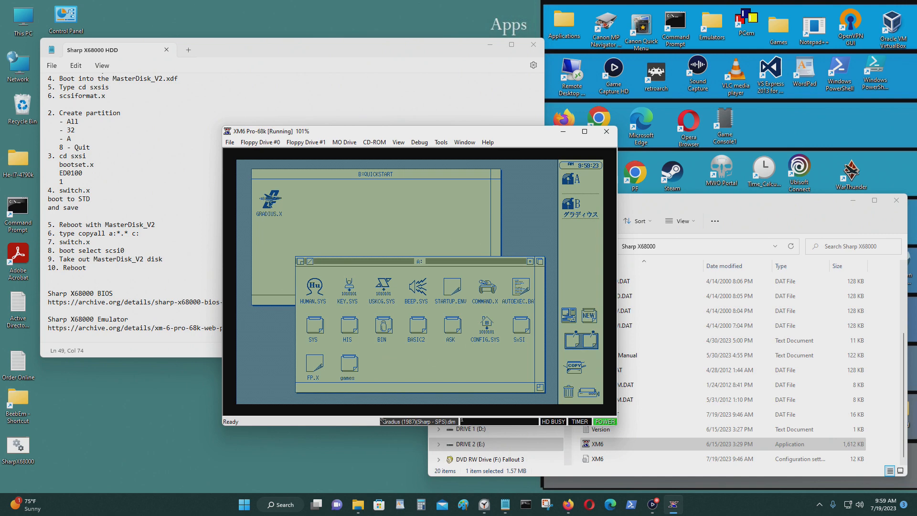
pyautogui.doubleClick(268, 203)
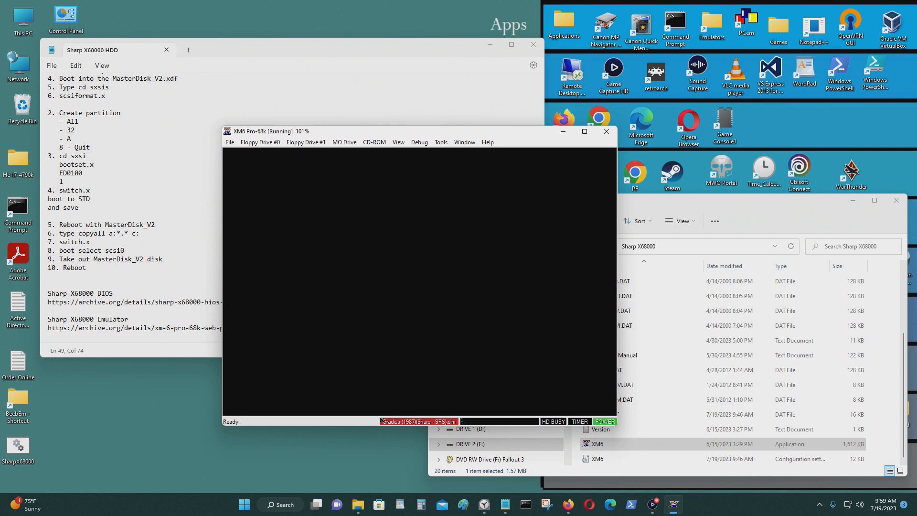
# Start a 1 Player Game from the Gradius title screen.
pyautogui.press('space')
pyautogui.press('Down')
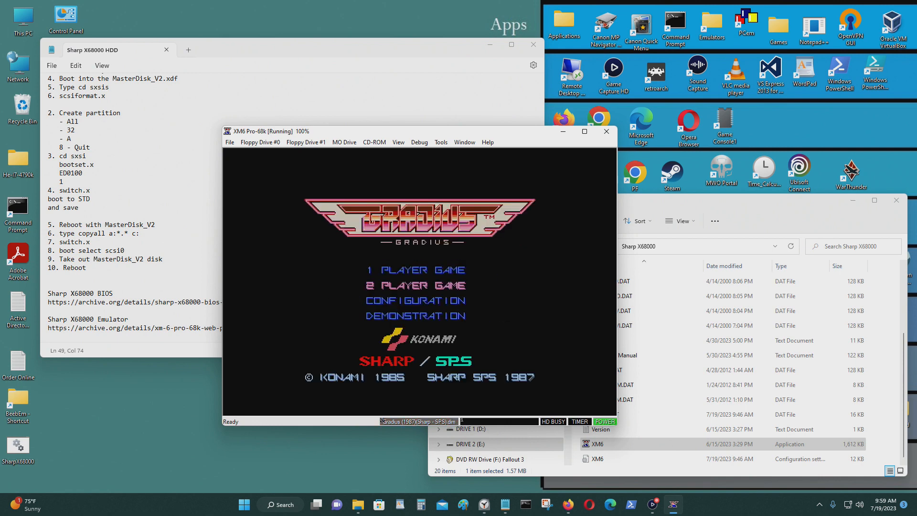
pyautogui.press('Up')
pyautogui.press('space')
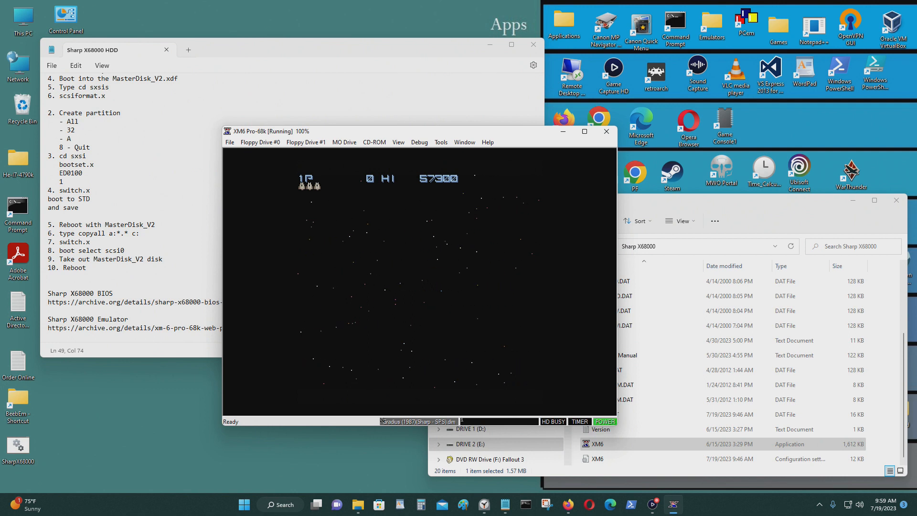
# Steer the ship around the enemy formations in the opening space section of Gradius while shooting them down.
pyautogui.press('Right')
pyautogui.press('Left')
pyautogui.press('Up')
pyautogui.press('Up')
pyautogui.press('Left')
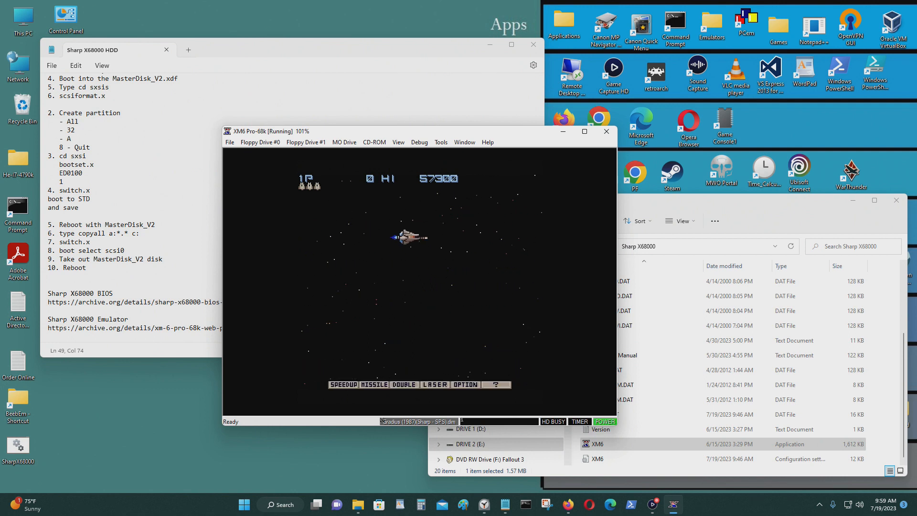
pyautogui.press('Down')
pyautogui.press('Left')
pyautogui.press('space')
pyautogui.press('Right')
pyautogui.press('Up')
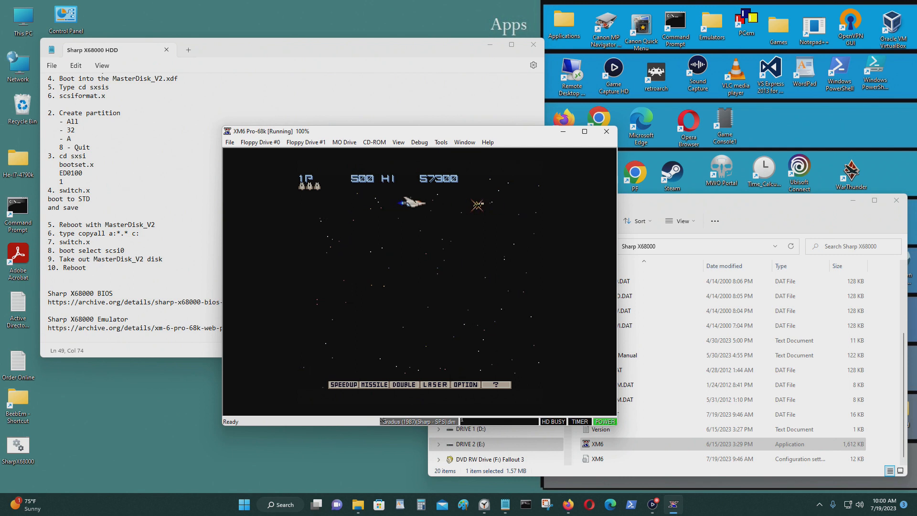
pyautogui.press('Right')
pyautogui.press('space')
pyautogui.press('Down')
pyautogui.press('Left')
pyautogui.press('space')
pyautogui.press('space')
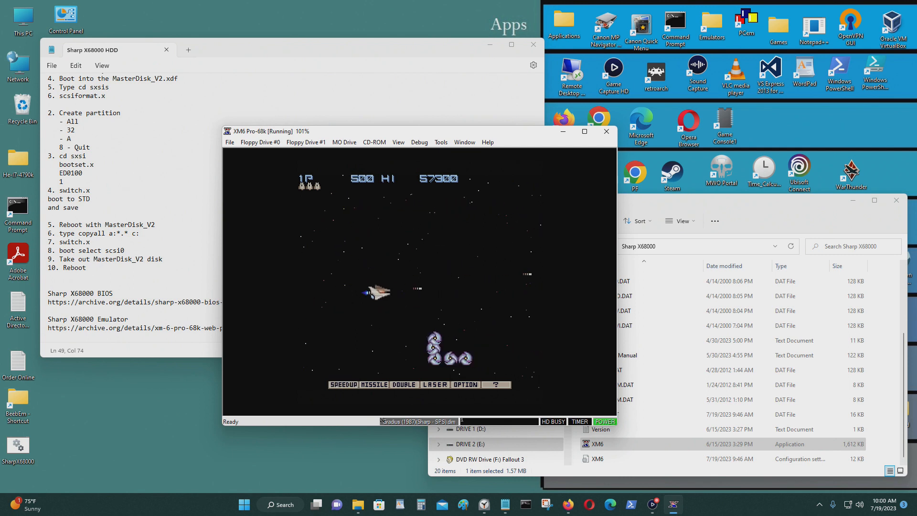
pyautogui.press('space')
pyautogui.press('space')
pyautogui.press('Right')
pyautogui.press('space')
pyautogui.press('space')
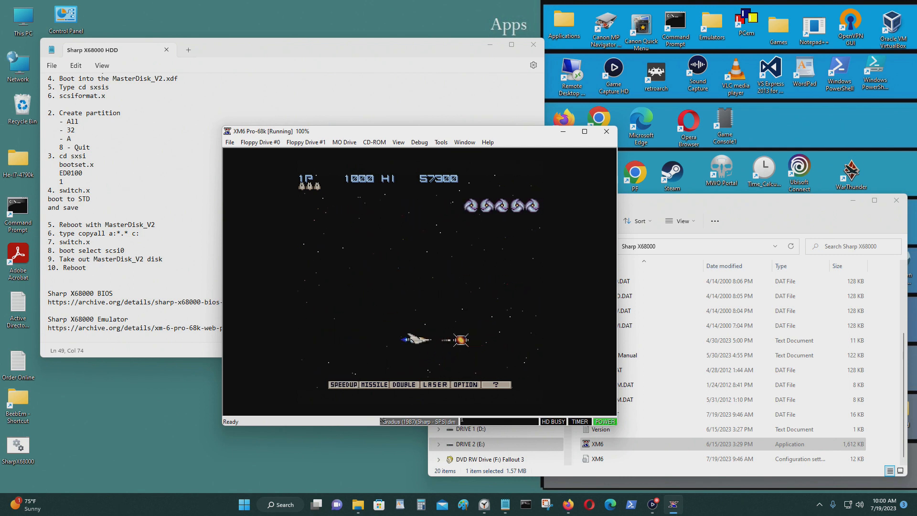
pyautogui.press('Up')
pyautogui.press('Left')
pyautogui.press('space')
pyautogui.press('space')
pyautogui.press('Right')
pyautogui.press('space')
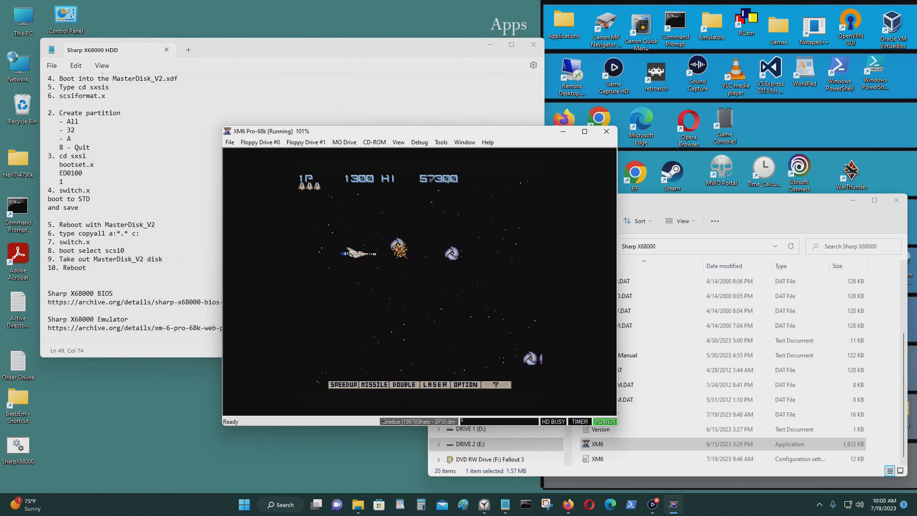
pyautogui.press('Right')
pyautogui.press('space')
pyautogui.press('Down')
pyautogui.press('Left')
pyautogui.press('space')
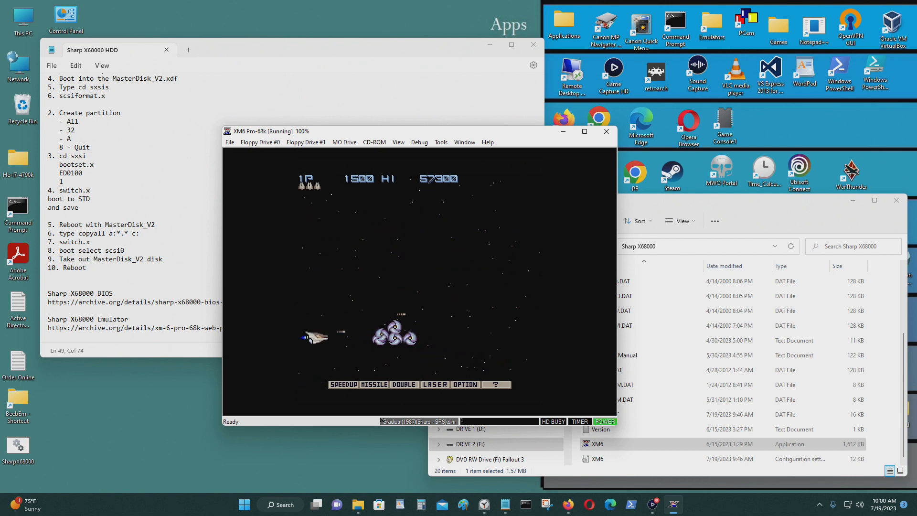
pyautogui.press('Right')
pyautogui.press('space')
pyautogui.press('space')
pyautogui.press('Up')
pyautogui.press('Left')
pyautogui.press('space')
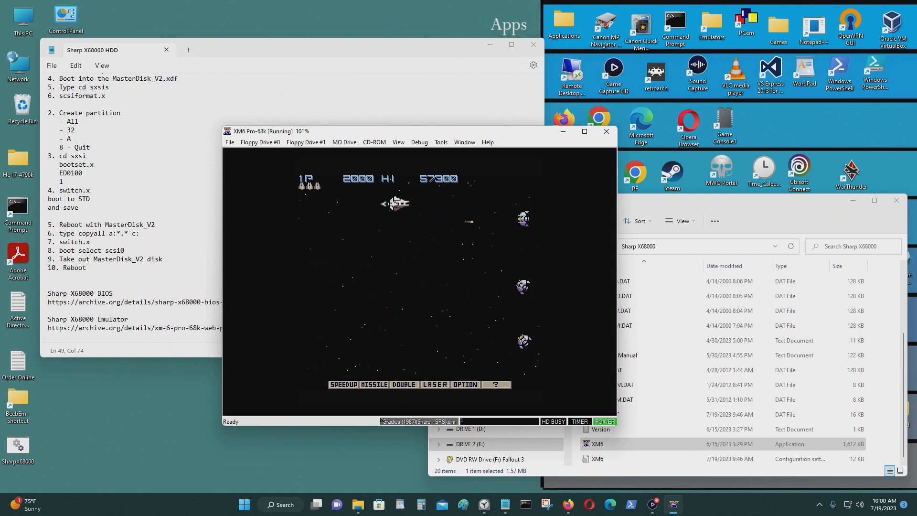
pyautogui.press('Down')
pyautogui.press('Left')
pyautogui.press('space')
pyautogui.press('space')
pyautogui.press('Right')
pyautogui.press('Up')
pyautogui.press('Left')
pyautogui.press('space')
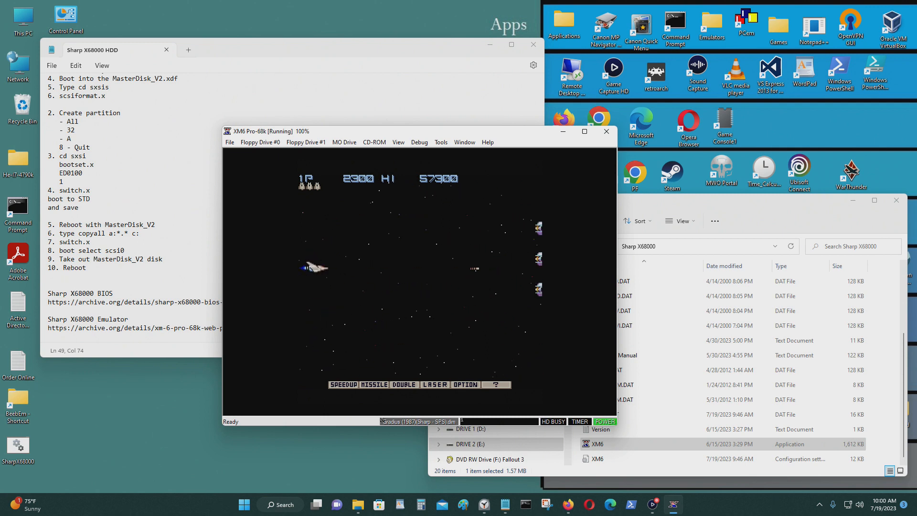
pyautogui.press('Up')
pyautogui.press('space')
pyautogui.press('space')
pyautogui.press('Down')
pyautogui.press('space')
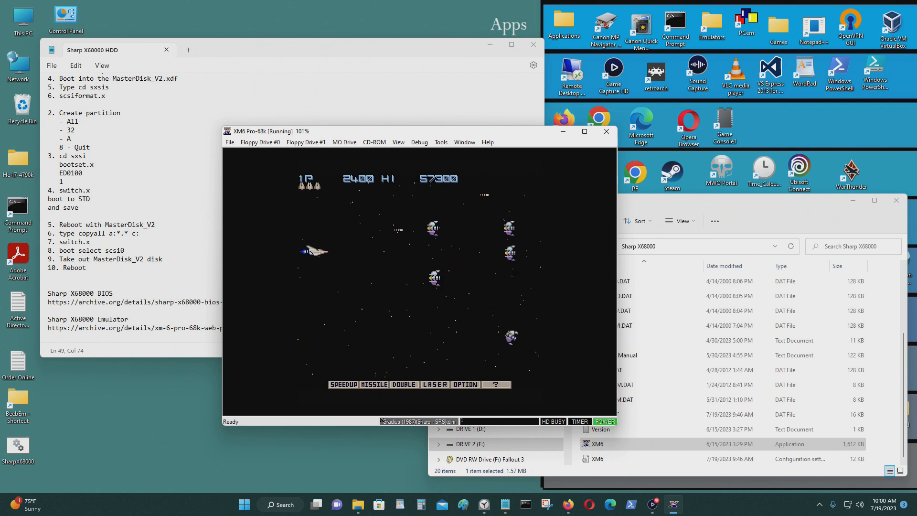
pyautogui.press('Down')
pyautogui.press('Right')
pyautogui.press('space')
pyautogui.press('Left')
pyautogui.press('space')
pyautogui.press('Up')
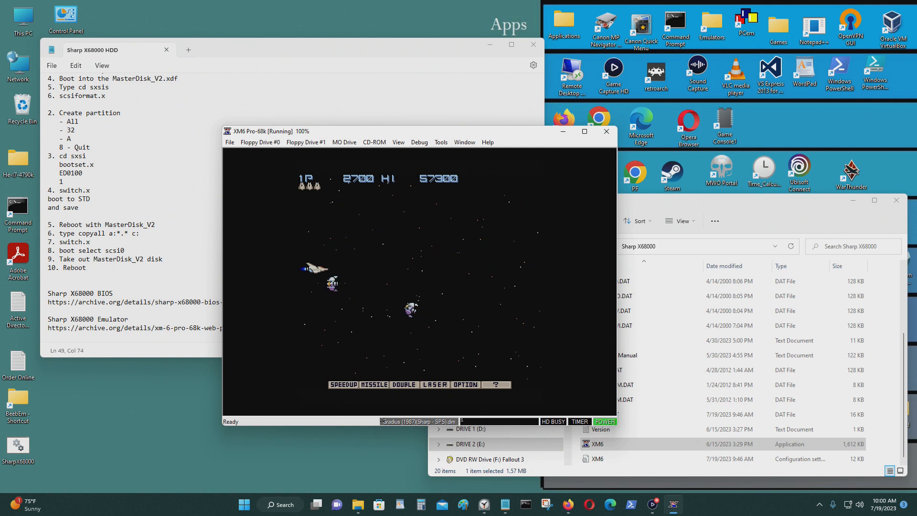
pyautogui.press('Up')
pyautogui.press('Right')
pyautogui.press('space')
pyautogui.press('Down')
pyautogui.press('Left')
pyautogui.press('Up')
pyautogui.press('space')
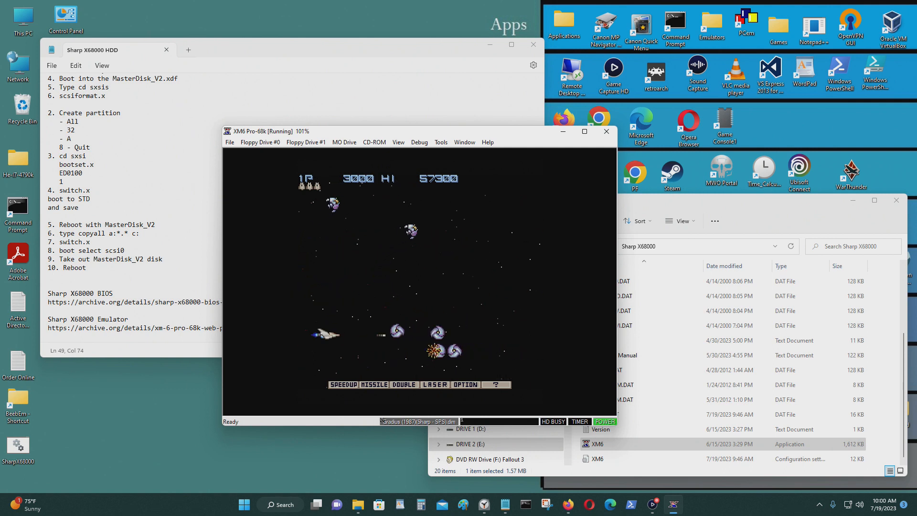
pyautogui.press('Down')
pyautogui.press('space')
pyautogui.press('Right')
pyautogui.press('space')
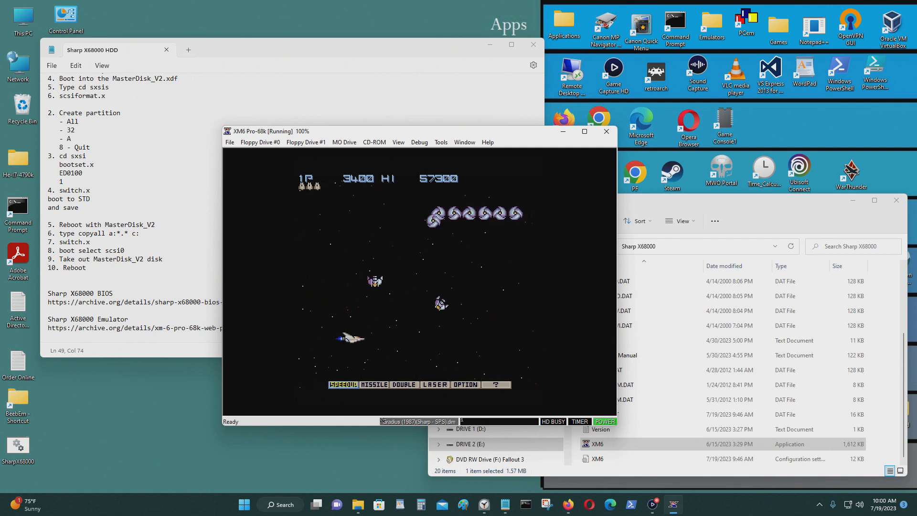
# Activate the SPEEDUP power-up and keep firing at the incoming enemy waves.
pyautogui.press('Up')
pyautogui.press('Left')
pyautogui.press('x')
pyautogui.press('space')
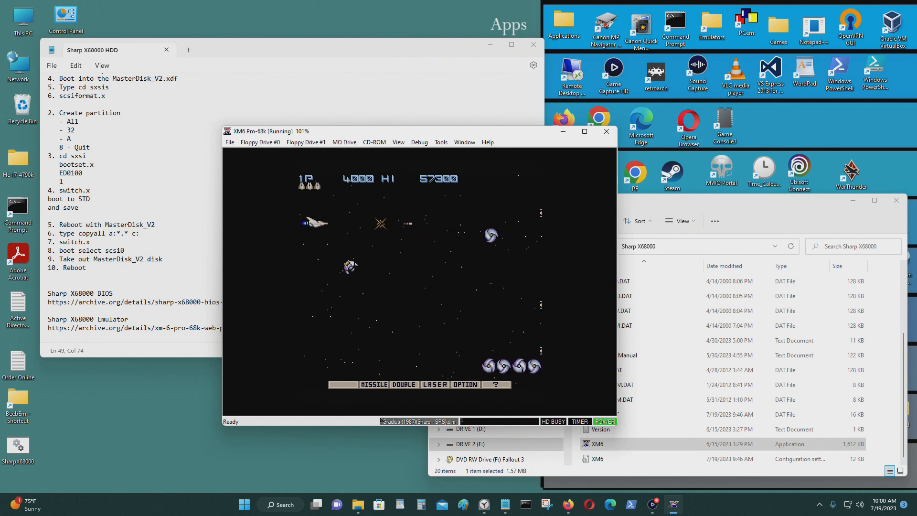
pyautogui.press('Right')
pyautogui.press('Down')
pyautogui.press('Left')
pyautogui.press('space')
pyautogui.press('Up')
pyautogui.press('space')
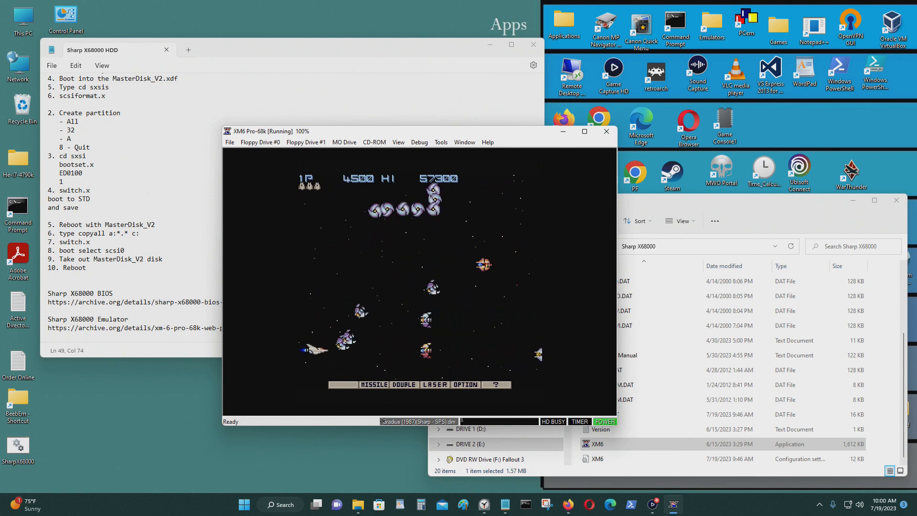
# Disable mouse emulation, eject the Gradius disk from floppy drive 0 and exit the emulator.
pyautogui.press('F12')
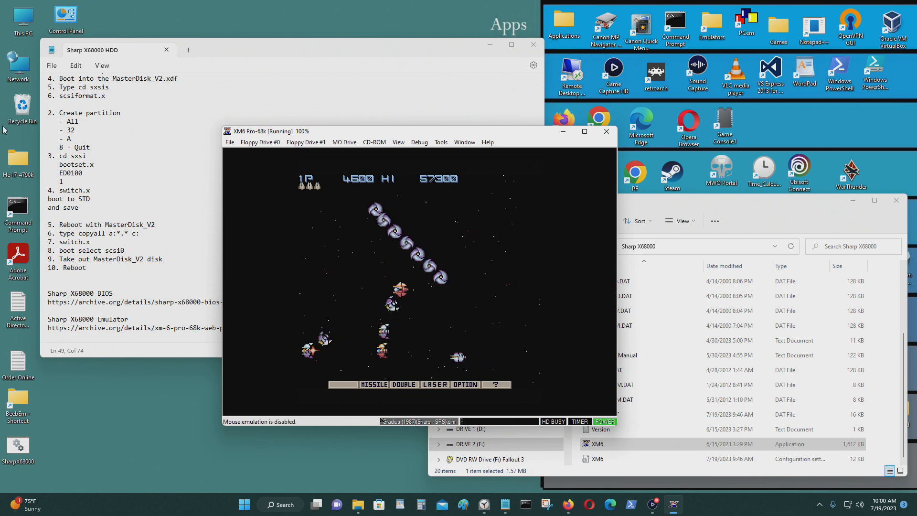
pyautogui.click(261, 142)
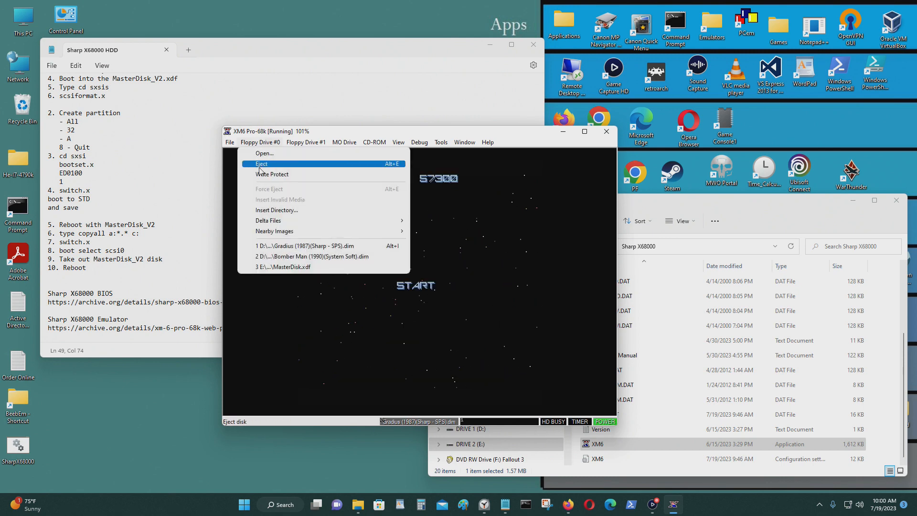
pyautogui.click(261, 165)
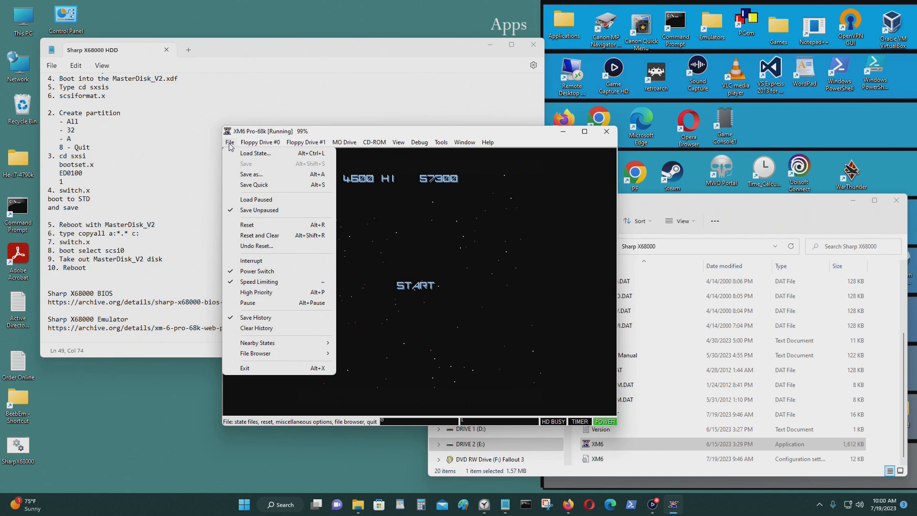
pyautogui.click(241, 368)
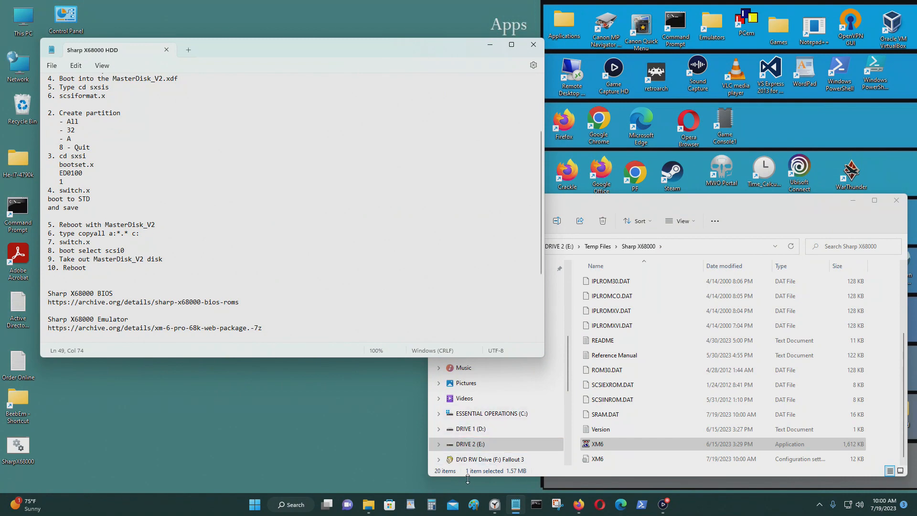
# Switch to Firefox, view the MEGA page for Sharp X68000 Starter Kit.zip and return to the GameSX disk image page.
pyautogui.click(585, 509)
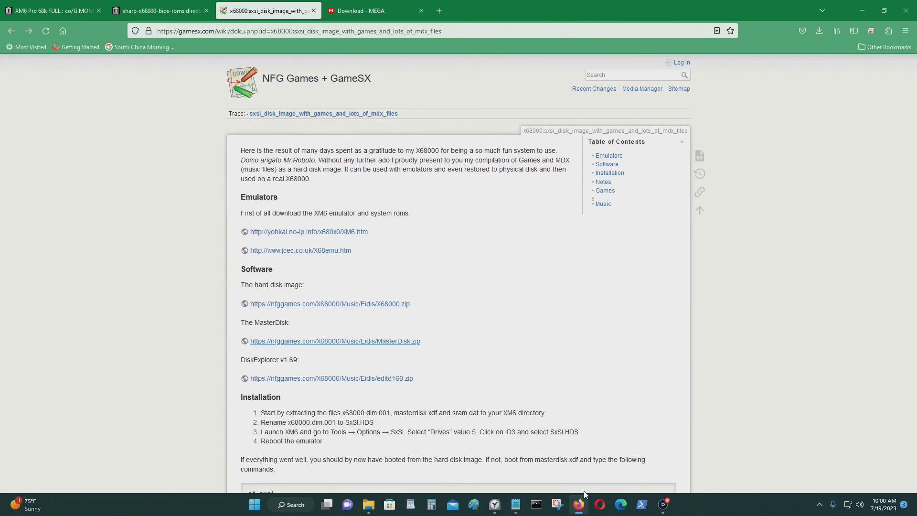
pyautogui.click(365, 9)
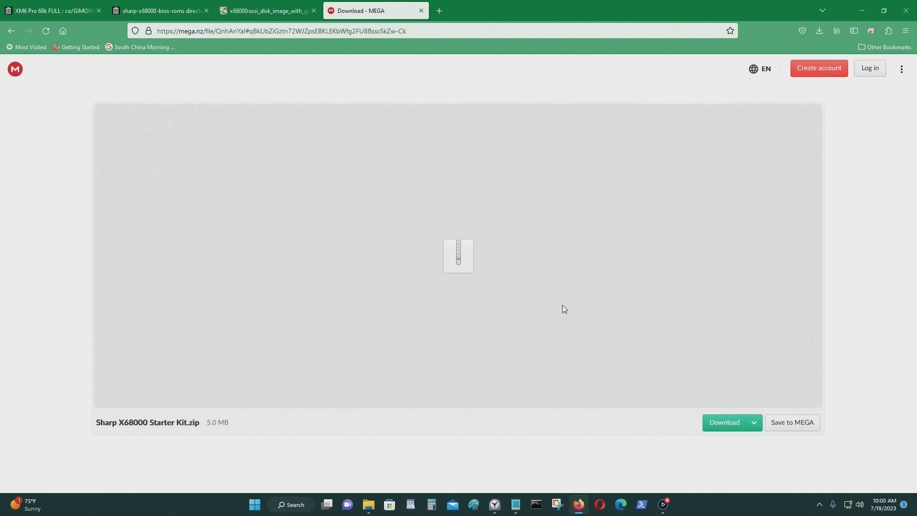
pyautogui.click(267, 10)
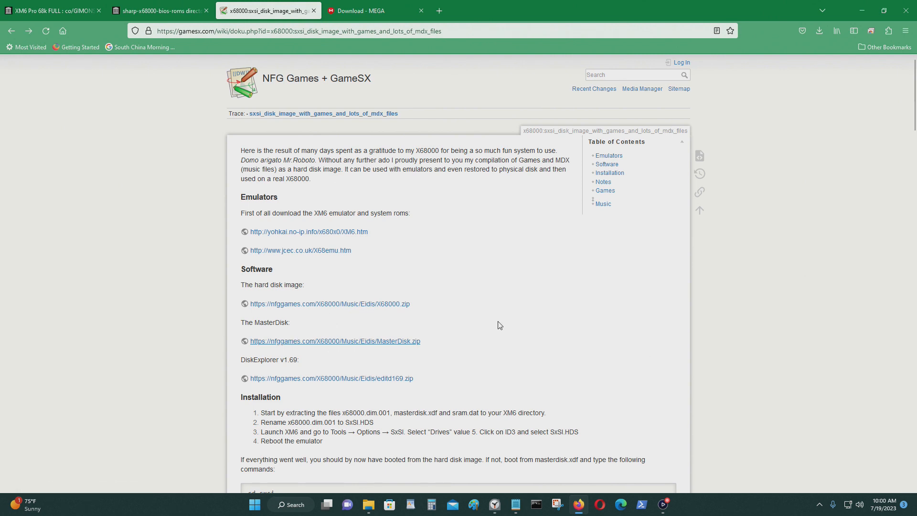
pyautogui.click(370, 305)
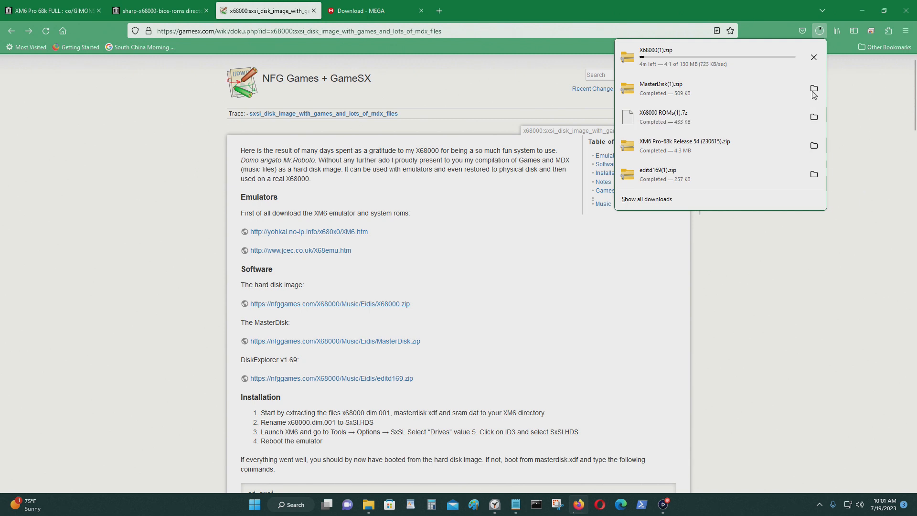
pyautogui.click(813, 57)
pyautogui.click(749, 319)
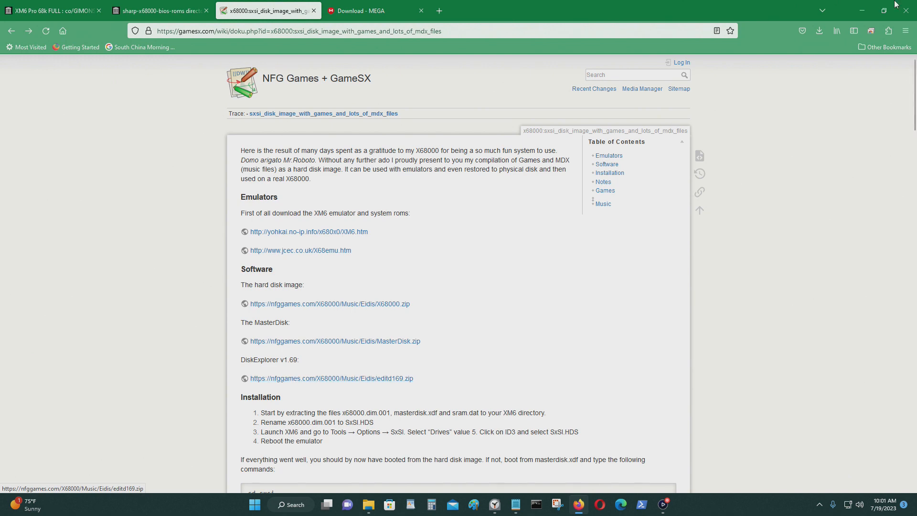
# Minimize Firefox and the notes, move the Sharp X68000 folder window up and open Downloads on DRIVE 1 (D:) in a new window.
pyautogui.click(861, 11)
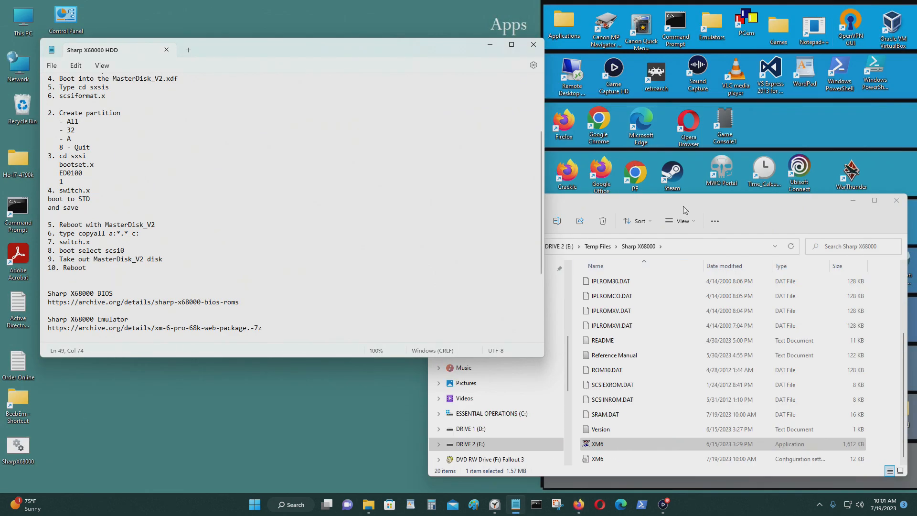
pyautogui.moveTo(683, 210); pyautogui.dragTo(700, 115)
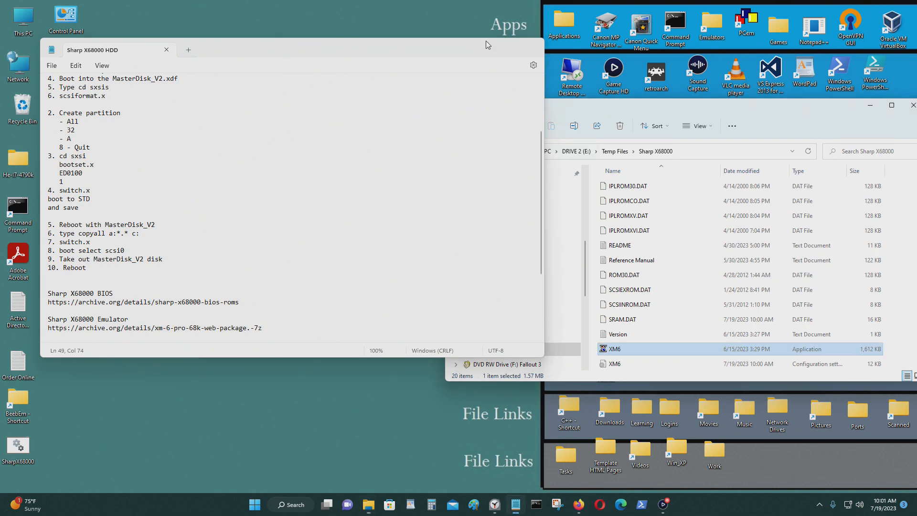
pyautogui.click(487, 43)
pyautogui.doubleClick(17, 29)
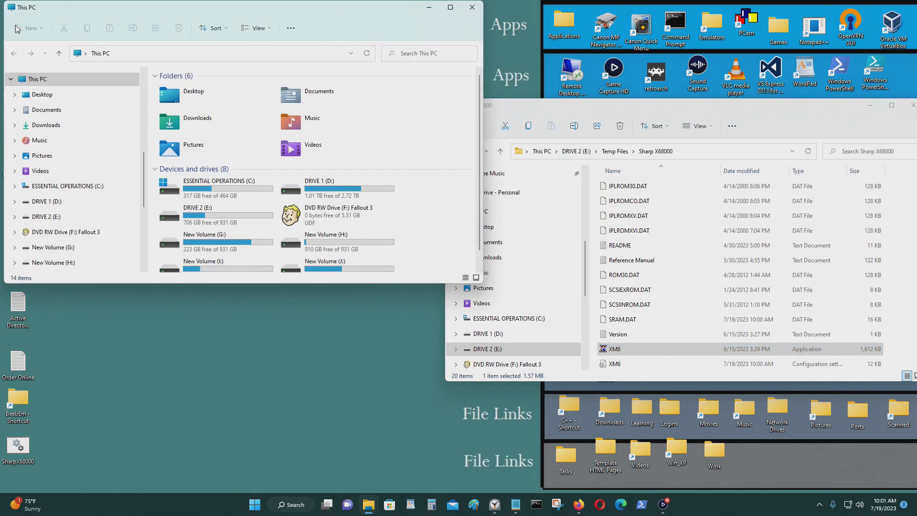
pyautogui.doubleClick(311, 190)
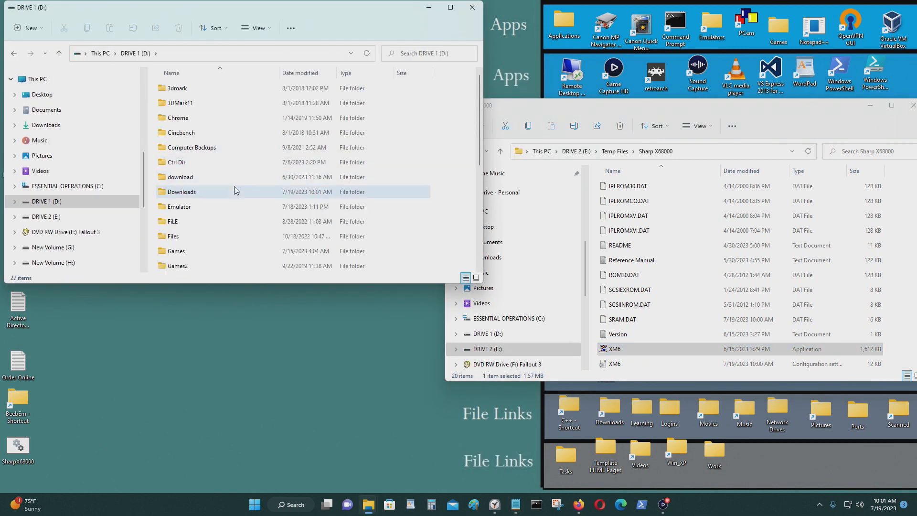
pyautogui.doubleClick(233, 191)
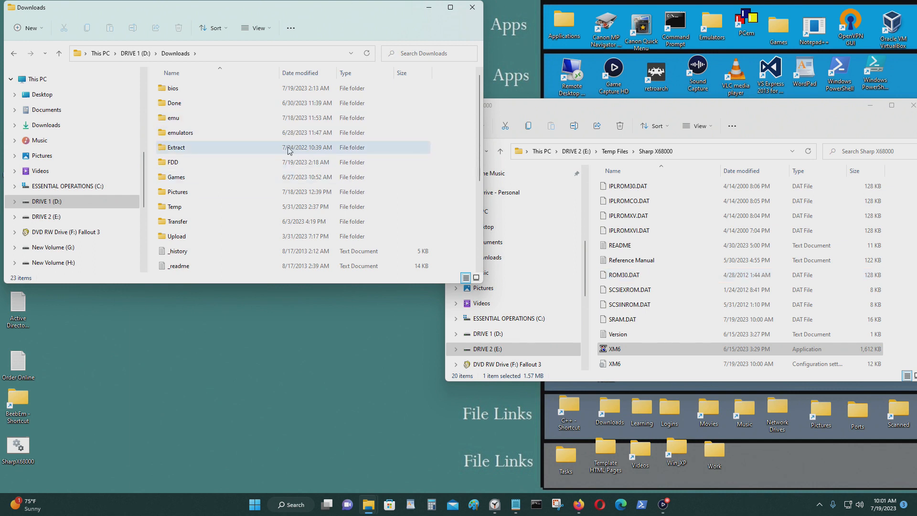
pyautogui.click(228, 176)
pyautogui.doubleClick(228, 177)
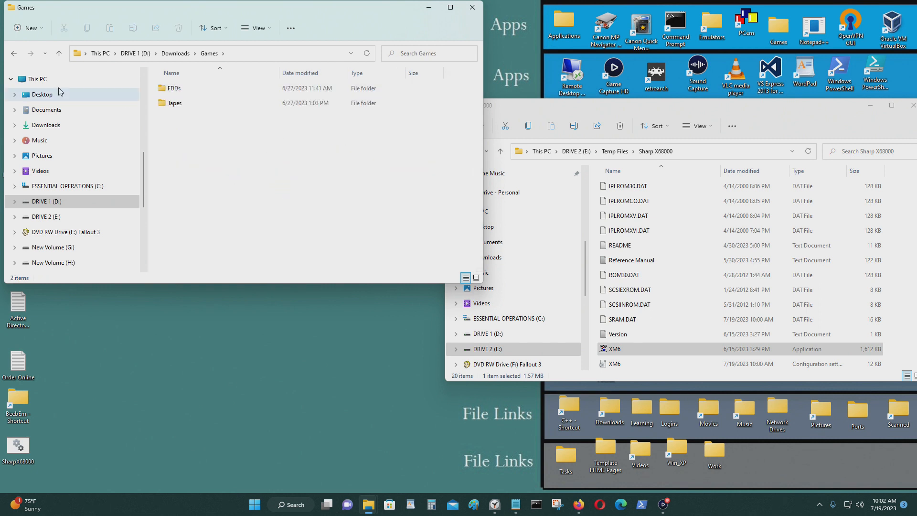
pyautogui.click(14, 53)
# Open the X68000 zip archive in Downloads and show the contents of its X68000 folder.
pyautogui.scroll(-4, 253, 179)
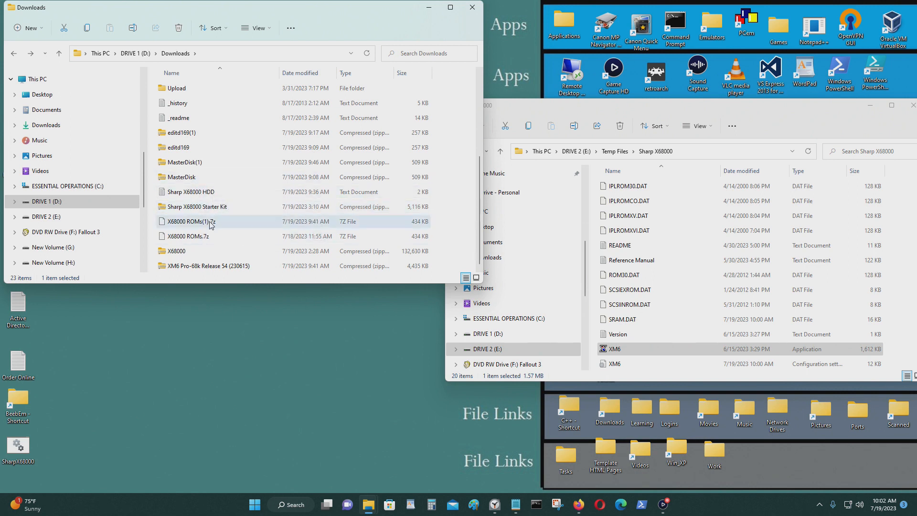
pyautogui.doubleClick(263, 255)
pyautogui.doubleClick(240, 90)
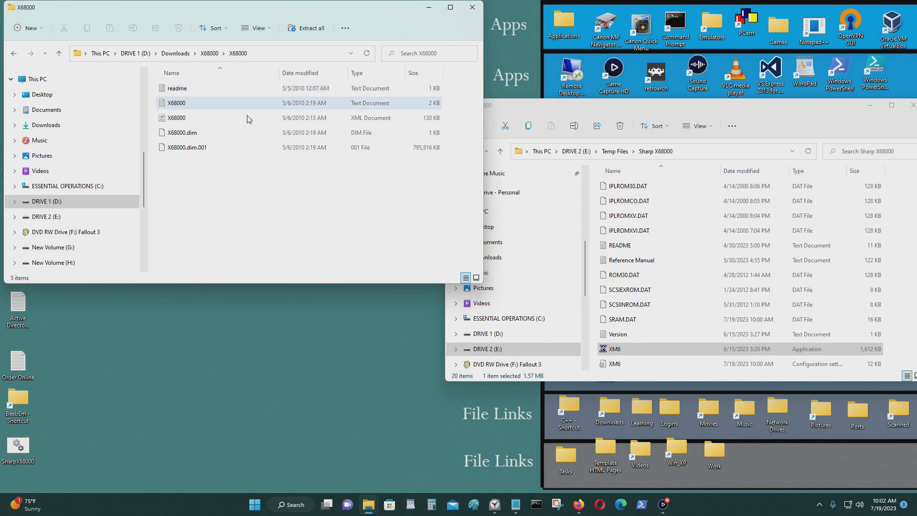
# Copy X68000.dim.001 from the zip archive into the Sharp X68000 HDD folder and close the archive window.
pyautogui.scroll(3, 709, 224)
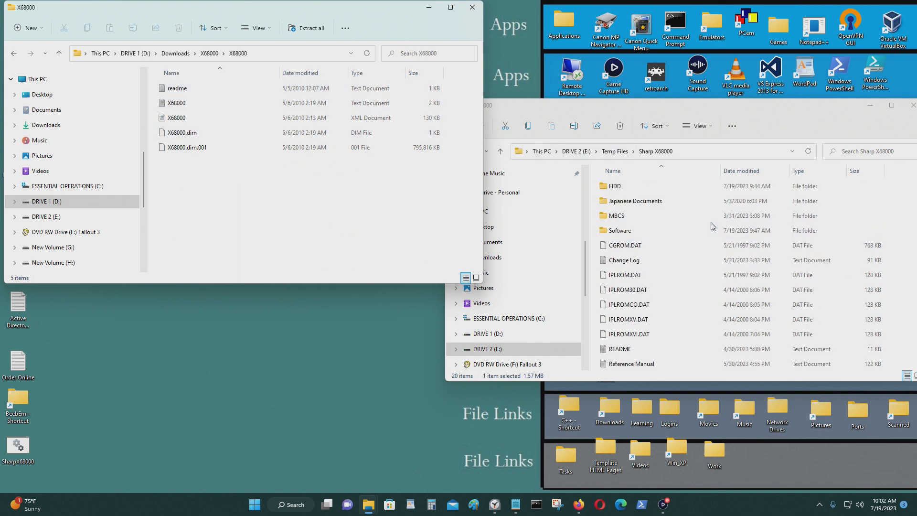
pyautogui.doubleClick(681, 186)
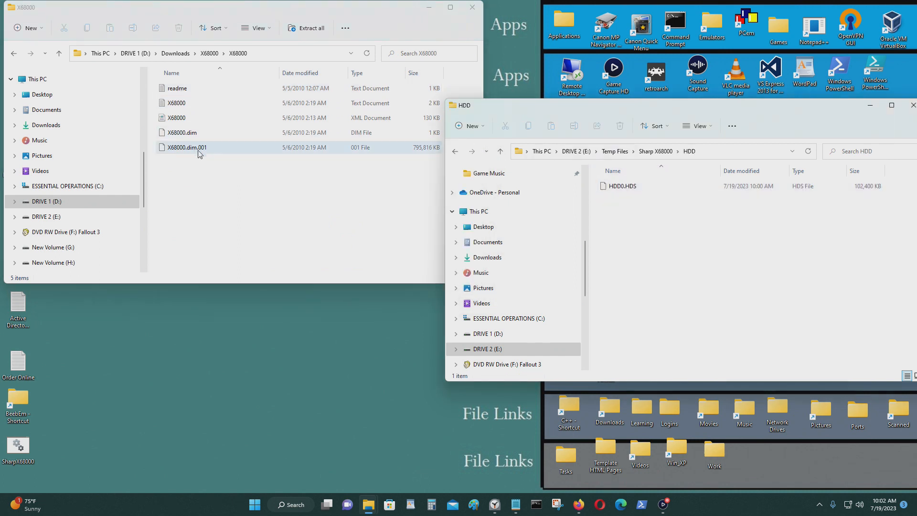
pyautogui.moveTo(196, 149); pyautogui.dragTo(674, 260)
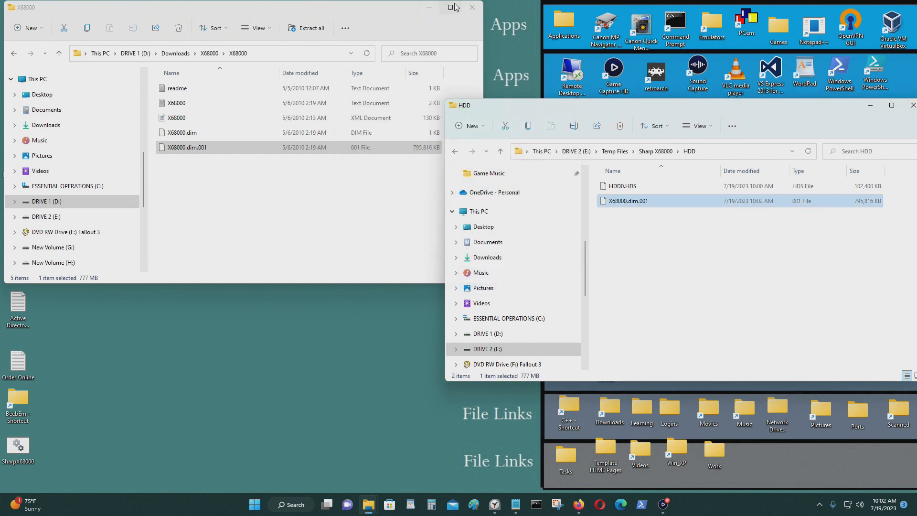
pyautogui.click(472, 7)
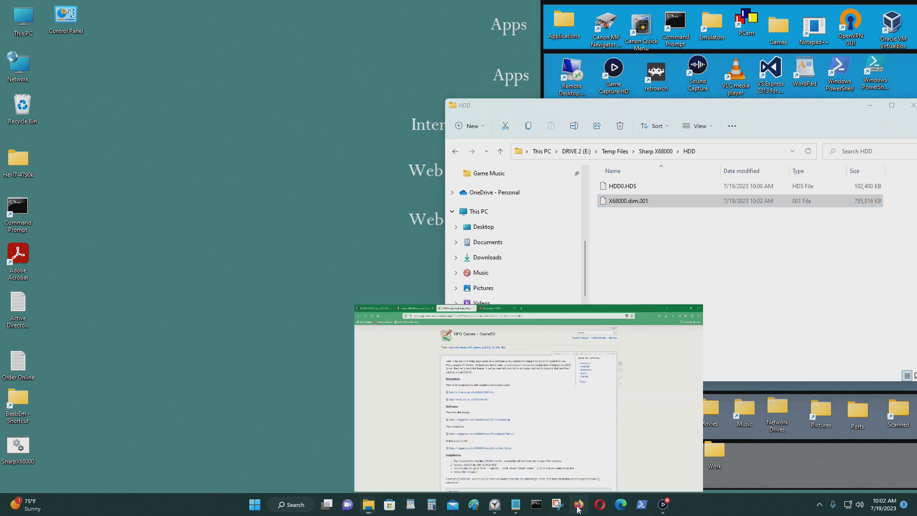
# Switch to Firefox, view the Installation instructions on the GameSX page and place the HDD folder window below the rename instruction.
pyautogui.click(578, 507)
pyautogui.scroll(-4, 334, 210)
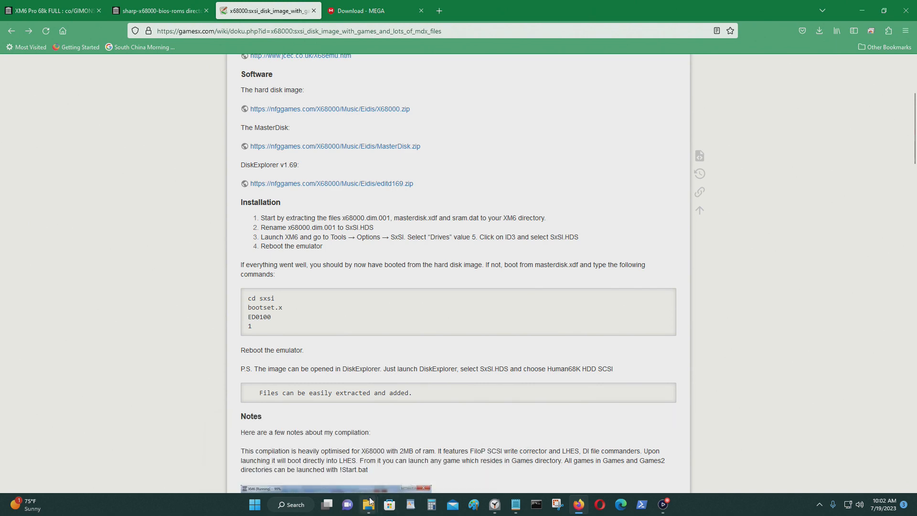
pyautogui.moveTo(370, 501)
pyautogui.click(373, 478)
pyautogui.moveTo(614, 112); pyautogui.dragTo(309, 280)
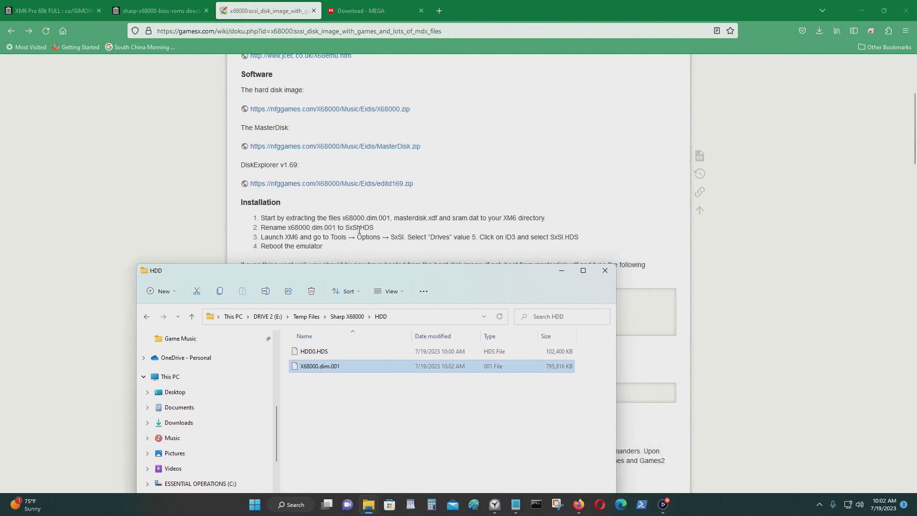
# Rename X68000.dim.001 in the HDD folder to SxSI.HDS and accept the file extension change.
pyautogui.click(342, 369)
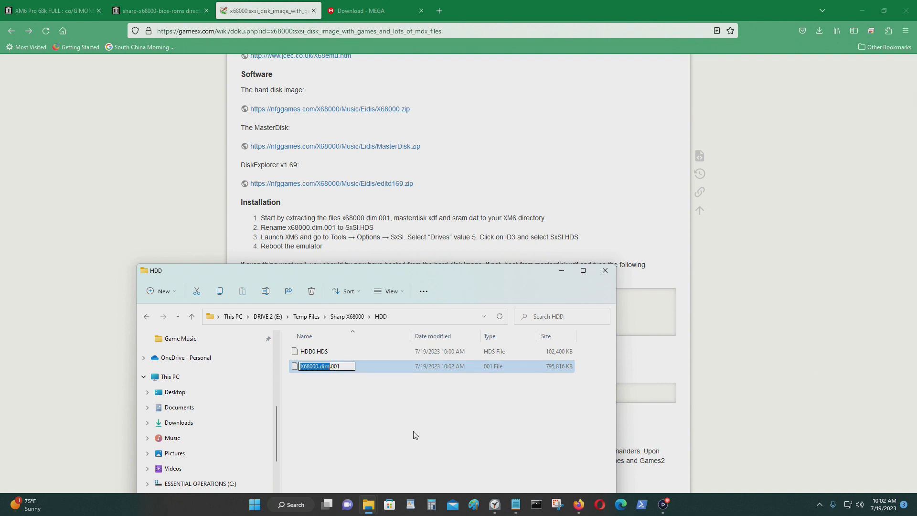
pyautogui.write('S')
pyautogui.press('BackSpace')
pyautogui.press('BackSpace')
pyautogui.press('Return')
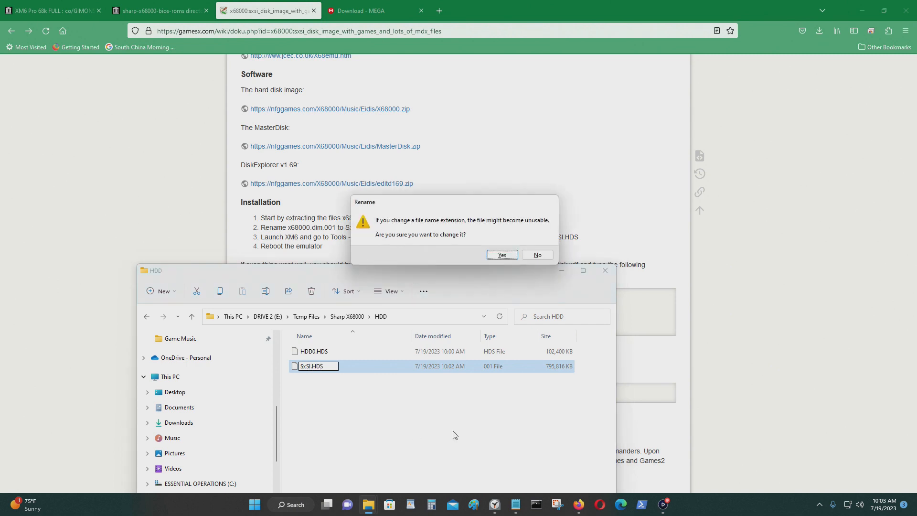
pyautogui.click(501, 254)
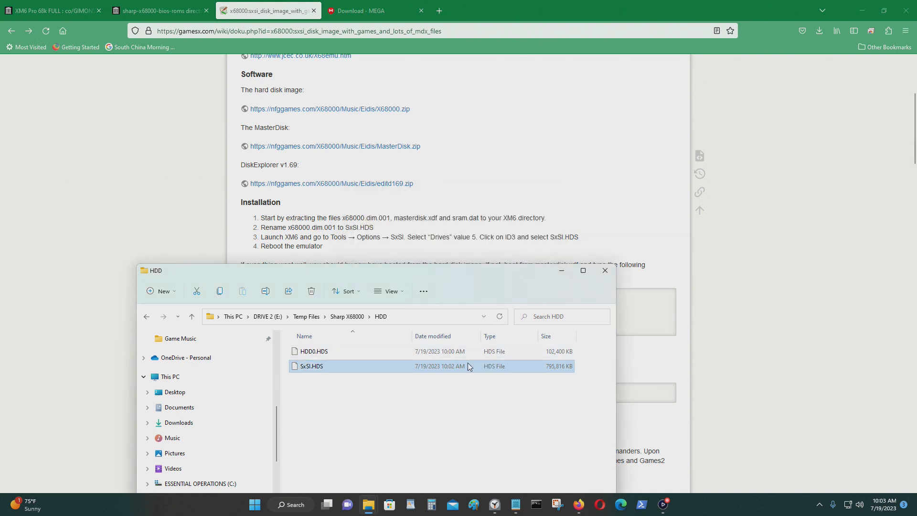
pyautogui.click(401, 420)
# Return the folder window to Sharp X68000, minimize Firefox and move the folder window clear of the desktop icons.
pyautogui.moveTo(394, 275); pyautogui.dragTo(624, 204)
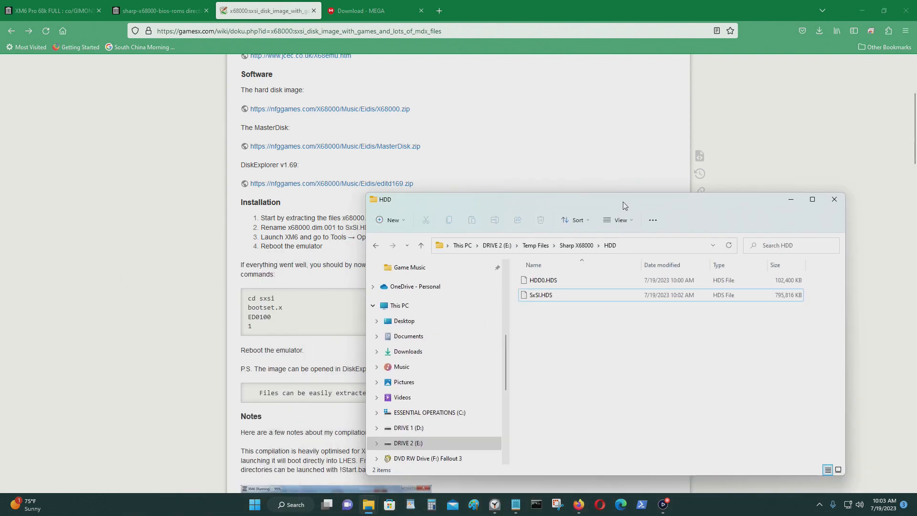
pyautogui.click(376, 245)
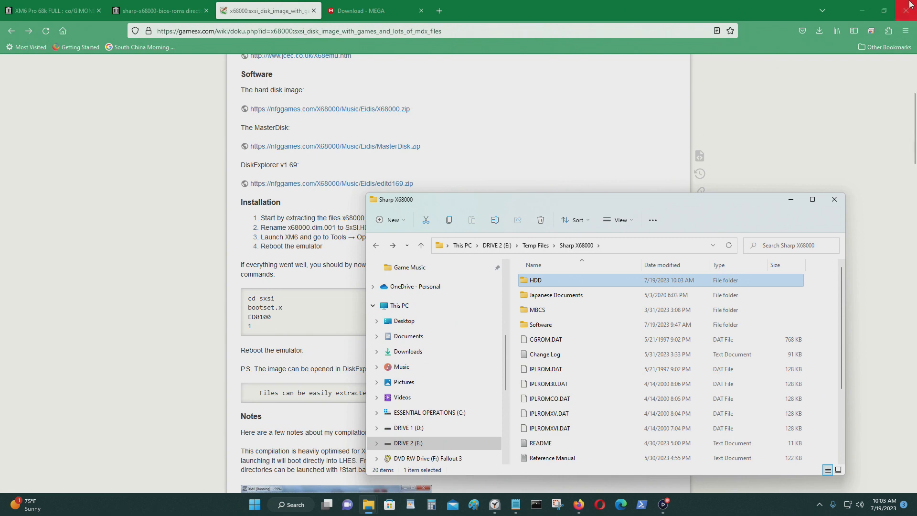
pyautogui.click(863, 9)
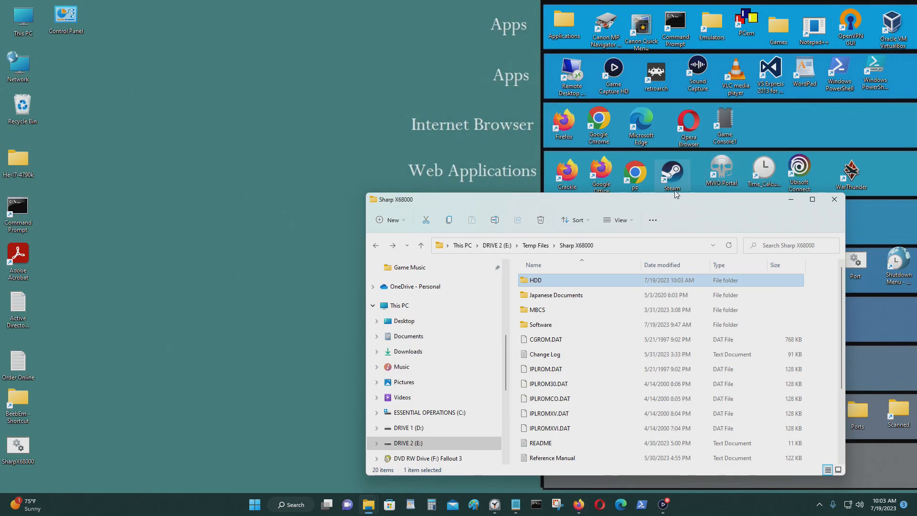
pyautogui.moveTo(665, 199); pyautogui.dragTo(748, 197)
# Open This PC in a new window and show the contents of DRIVE 1 (D:).
pyautogui.doubleClick(23, 19)
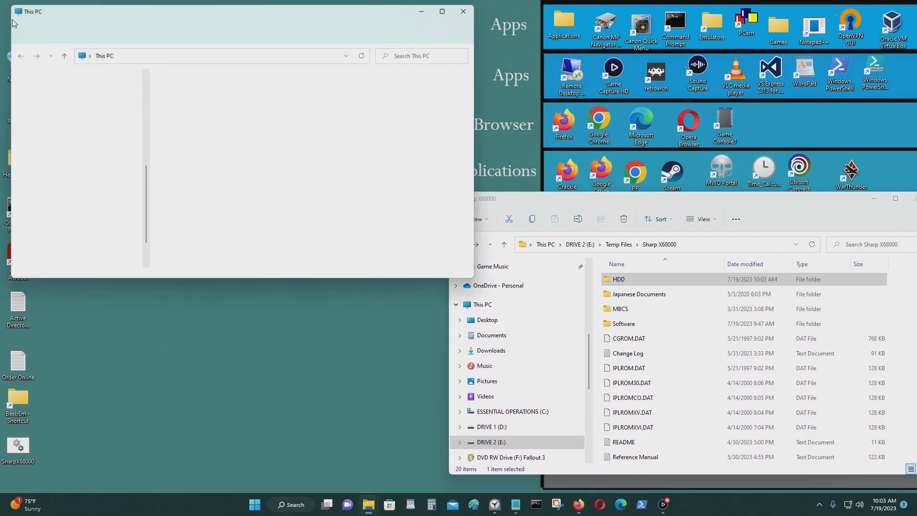
pyautogui.click(325, 186)
pyautogui.doubleClick(324, 187)
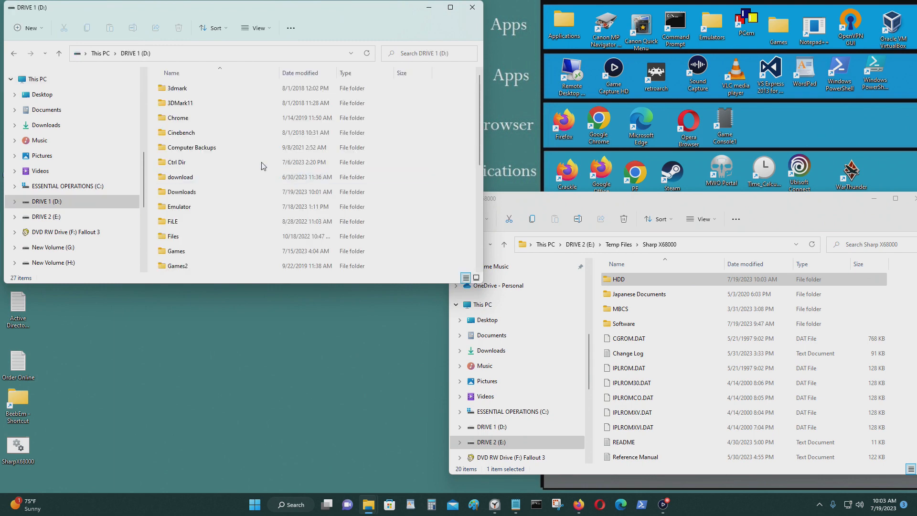
# Copy SRAM.DAT from the MasterDisk archive in DRIVE 1 Downloads into the Sharp X68000 folder, replacing the existing file.
pyautogui.doubleClick(239, 194)
pyautogui.scroll(-3, 235, 195)
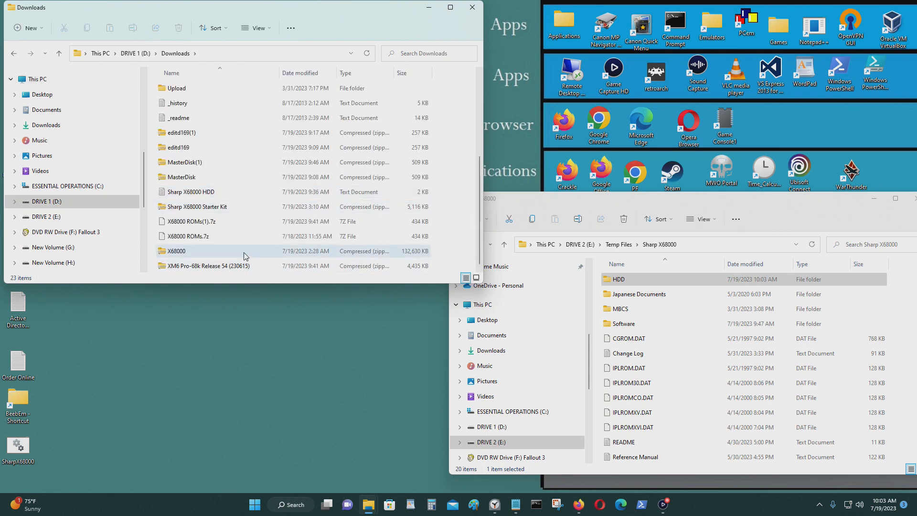
pyautogui.doubleClick(232, 178)
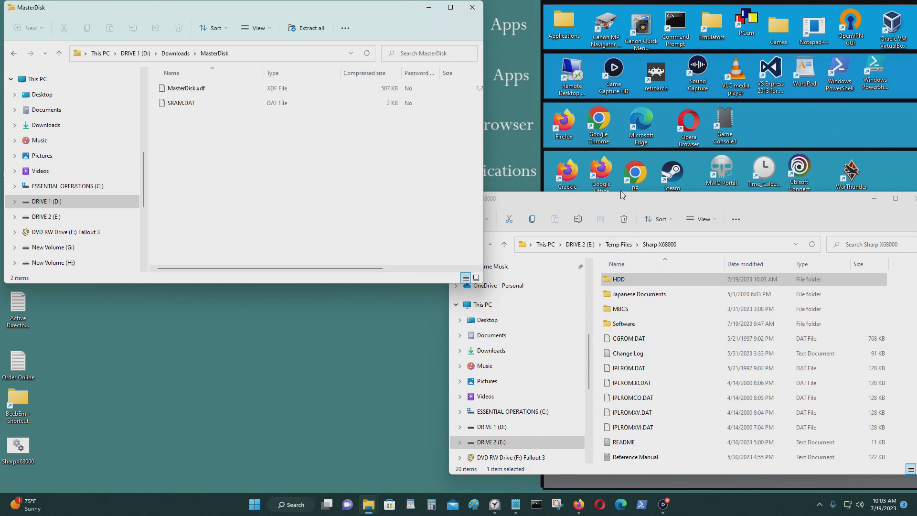
pyautogui.click(620, 193)
pyautogui.click(457, 244)
pyautogui.click(186, 104)
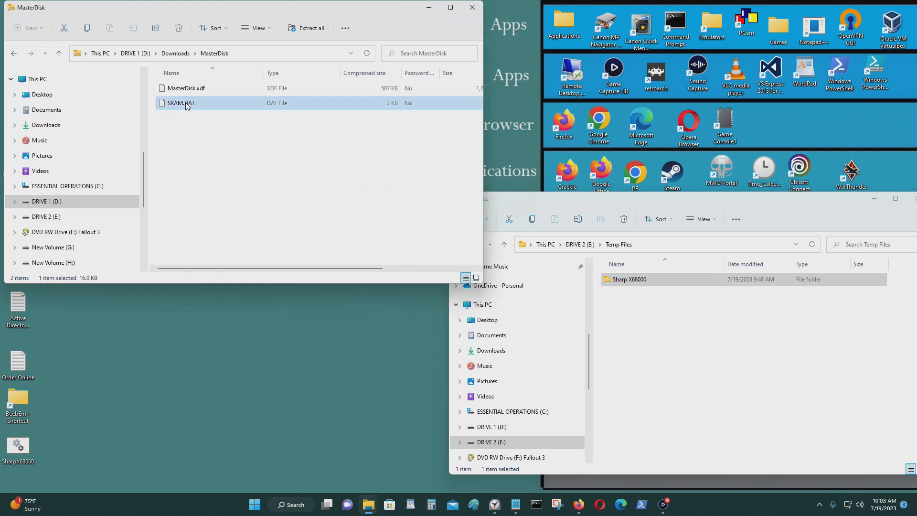
pyautogui.moveTo(170, 106); pyautogui.dragTo(649, 279)
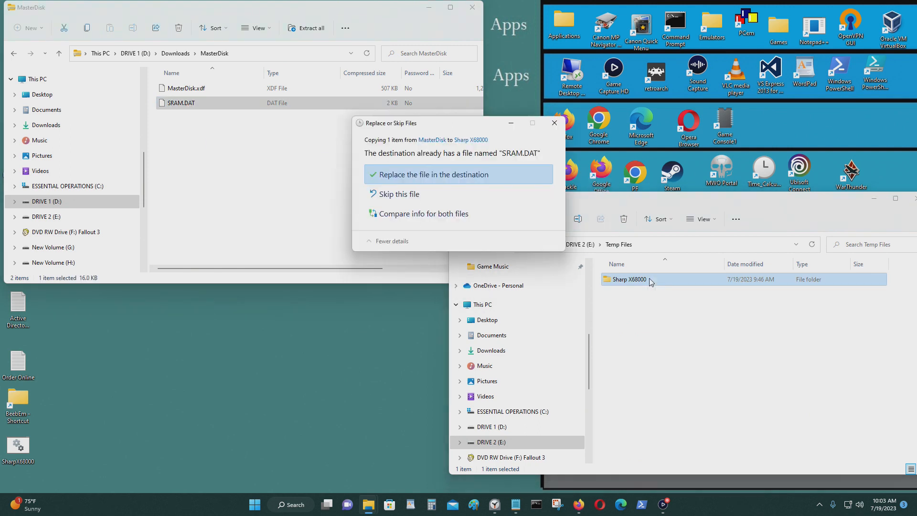
pyautogui.click(433, 179)
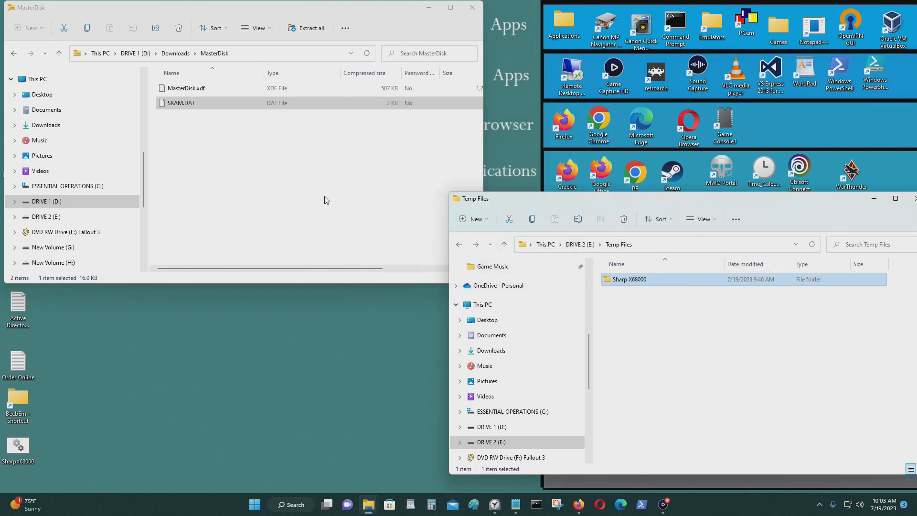
# Copy MasterDisk.xdf from the archive into the Software folder inside Sharp X68000, replacing the existing file.
pyautogui.doubleClick(677, 282)
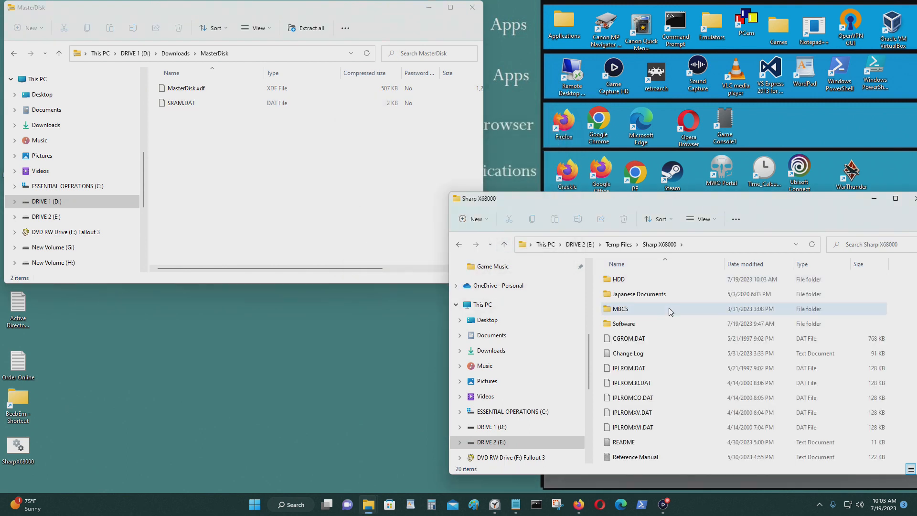
pyautogui.doubleClick(668, 324)
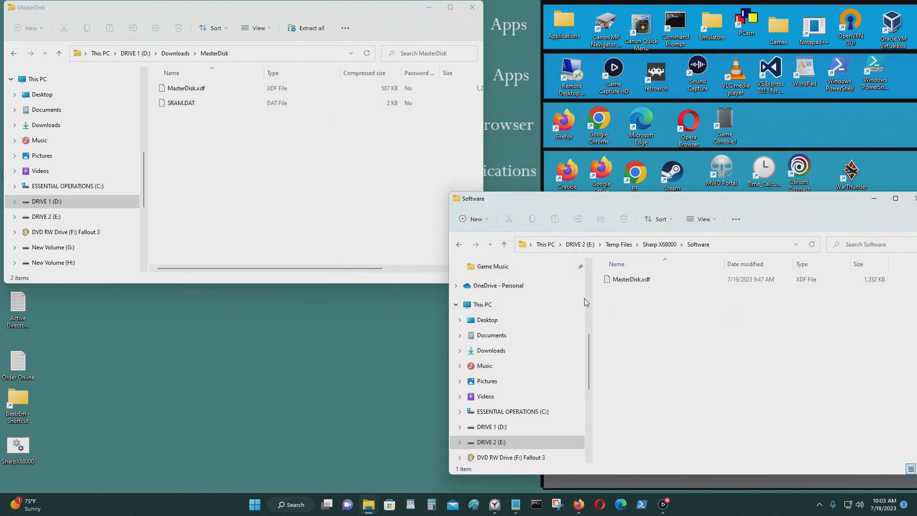
pyautogui.click(256, 88)
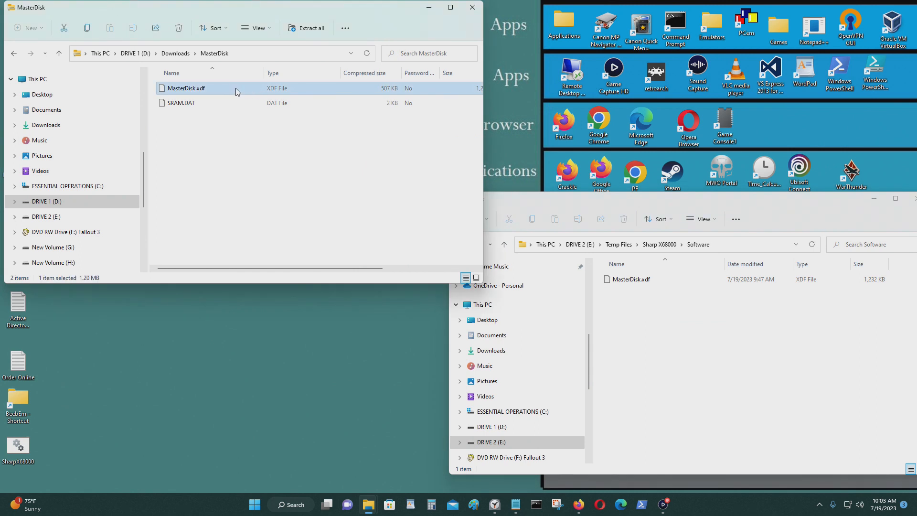
pyautogui.moveTo(236, 92); pyautogui.dragTo(700, 329)
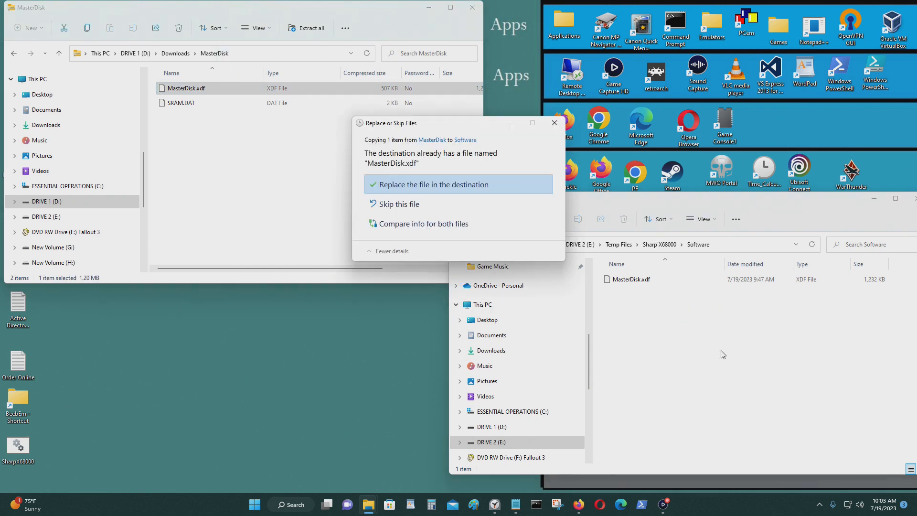
pyautogui.click(471, 186)
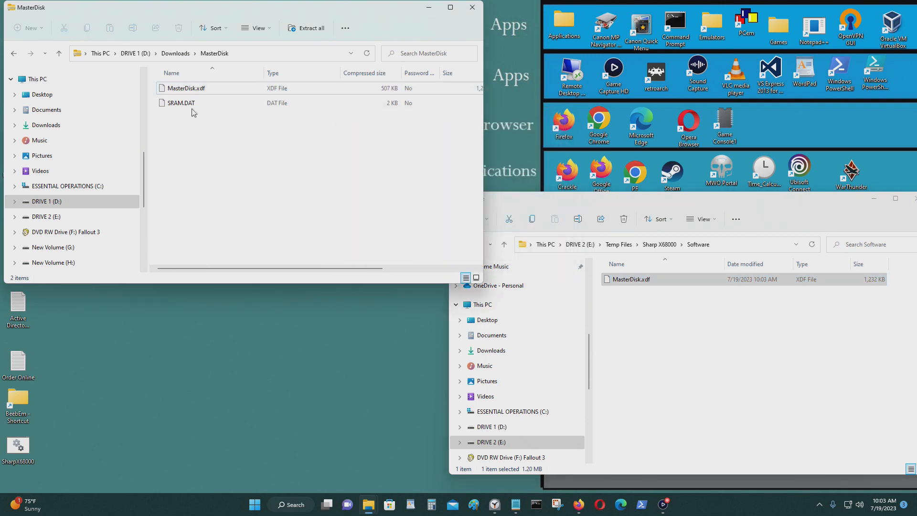
# Open the editd169 archive in Downloads and create a folder named Editor in the Sharp X68000 Software folder.
pyautogui.click(13, 53)
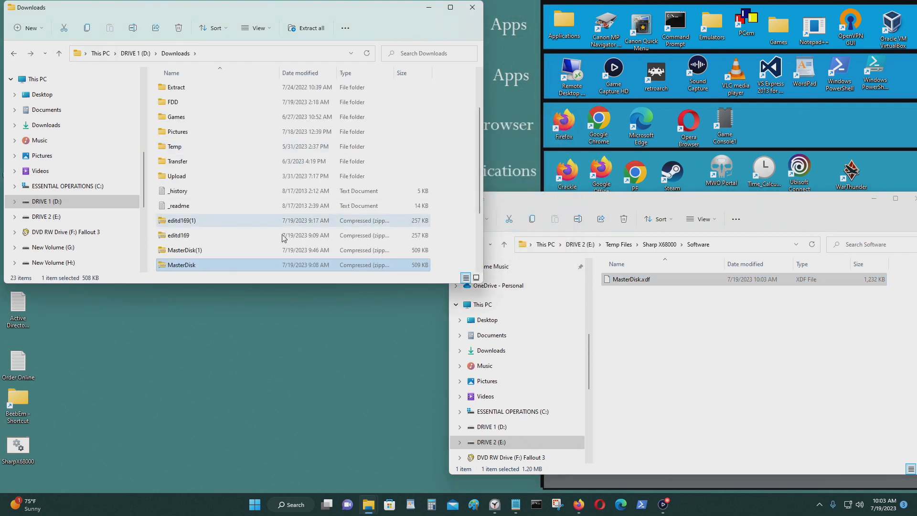
pyautogui.click(577, 217)
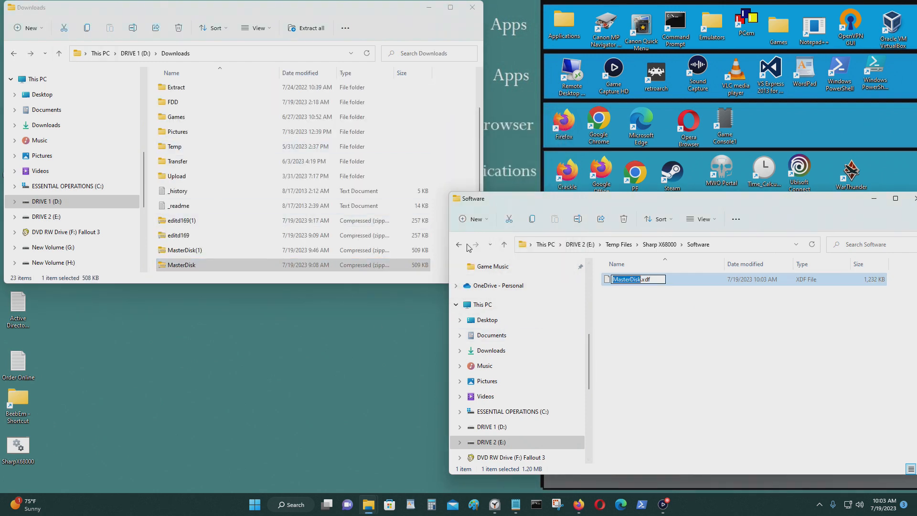
pyautogui.click(460, 245)
pyautogui.doubleClick(655, 325)
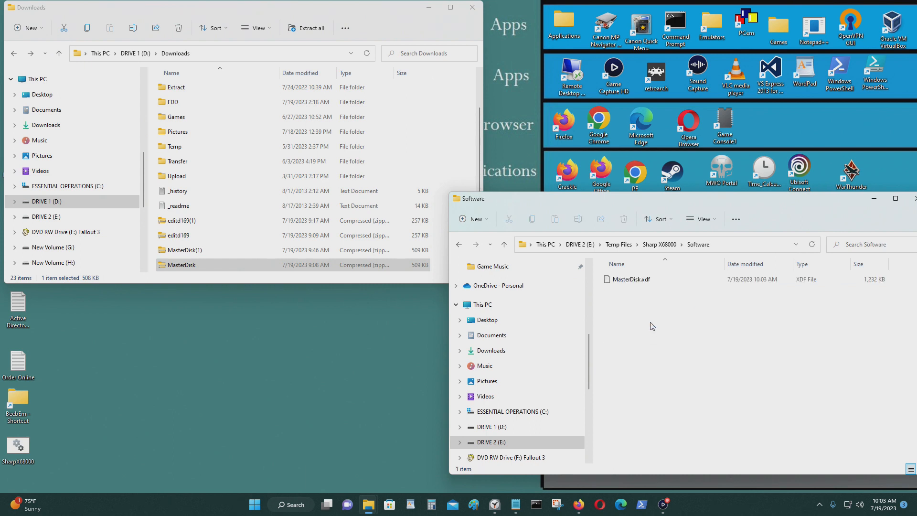
pyautogui.doubleClick(212, 239)
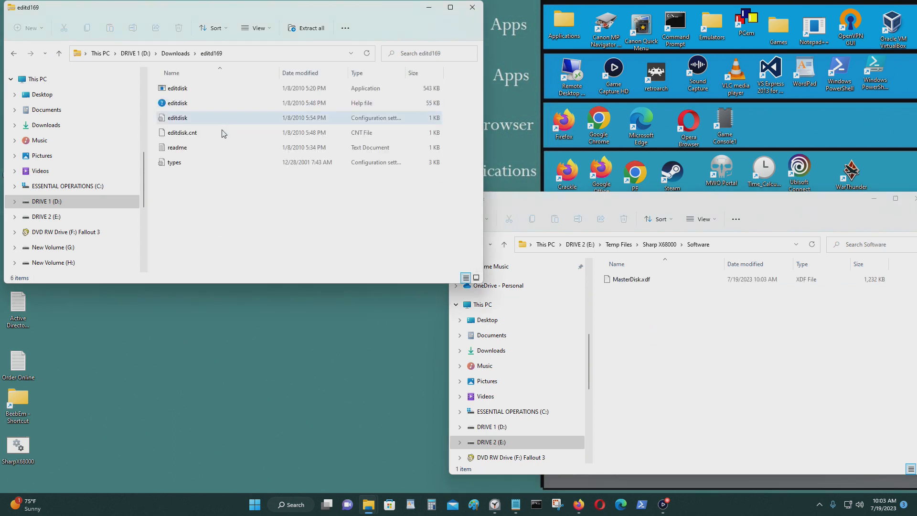
pyautogui.click(716, 366)
pyautogui.hotkey('ctrl', 'shift', 'n')
pyautogui.write('Editor')
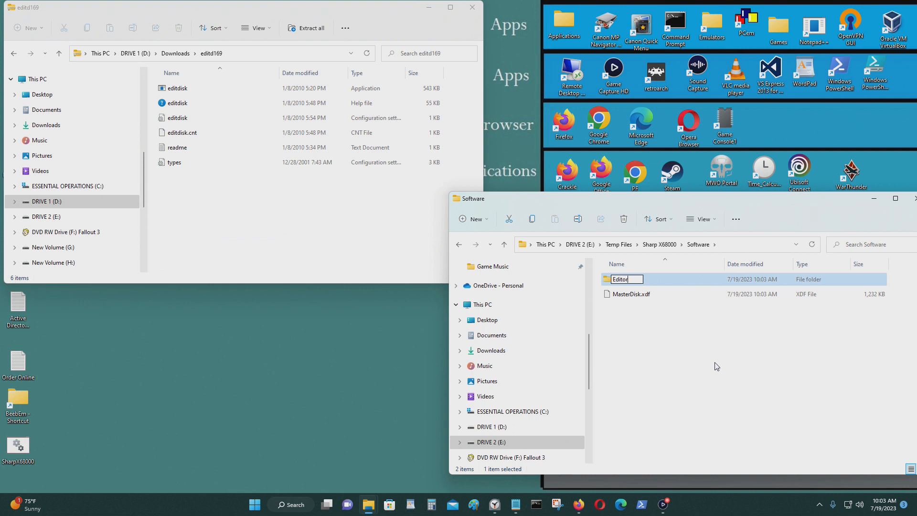
pyautogui.press('Return')
# Copy all files from the editd169 archive into the Editor folder and close the Downloads window.
pyautogui.doubleClick(649, 282)
pyautogui.moveTo(302, 218); pyautogui.dragTo(677, 307)
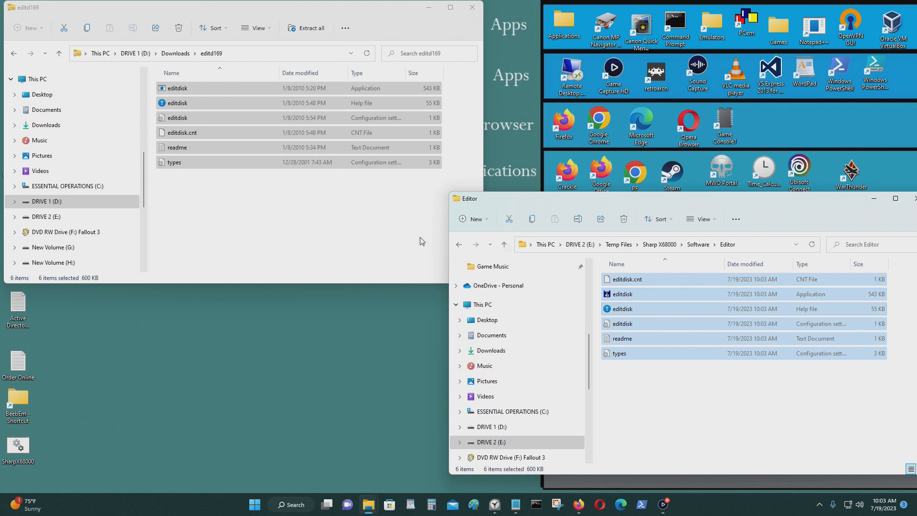
pyautogui.click(379, 200)
pyautogui.click(14, 53)
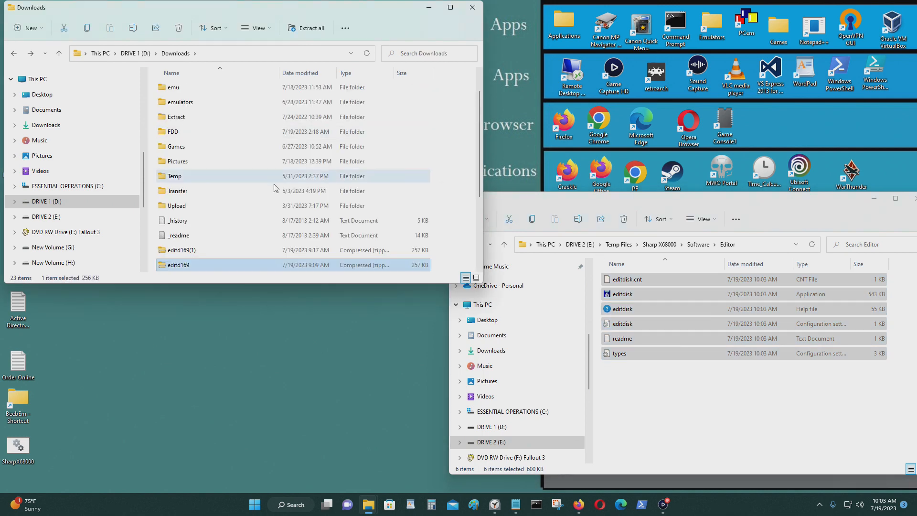
pyautogui.scroll(-3, 270, 153)
pyautogui.scroll(1, 293, 104)
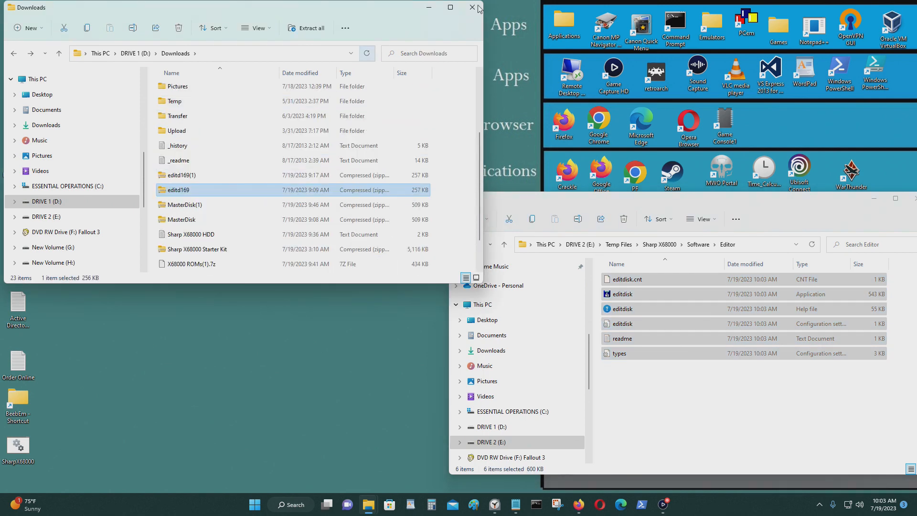
pyautogui.click(473, 7)
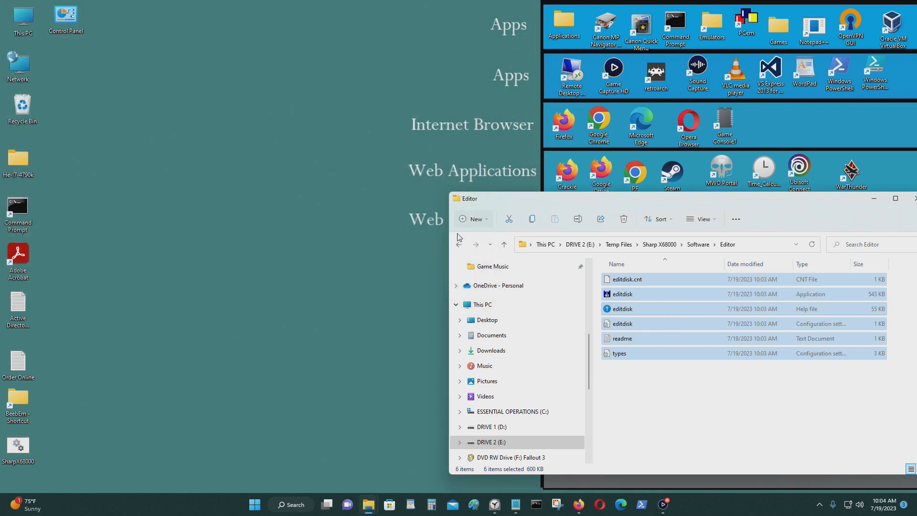
# Go back to the Sharp X68000 folder, launch the XM6 application and continue past the ROM warning.
pyautogui.click(459, 244)
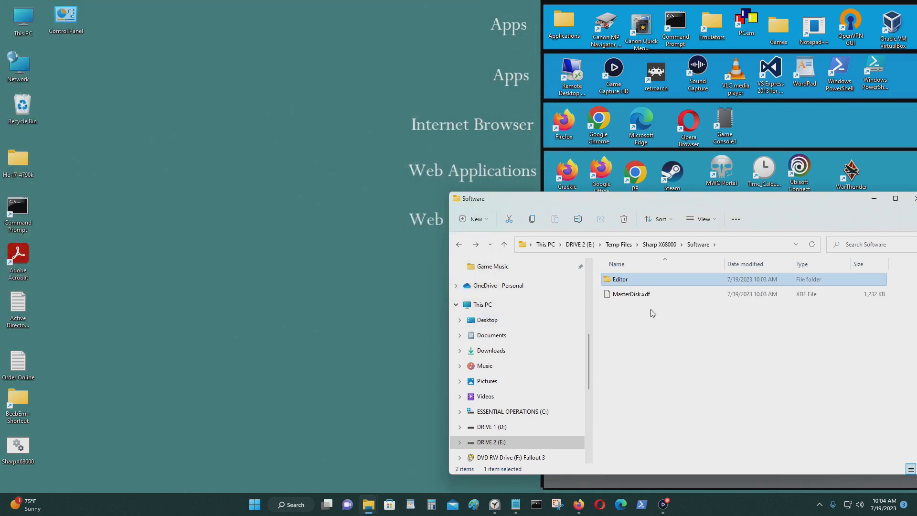
pyautogui.click(462, 244)
pyautogui.moveTo(694, 192); pyautogui.dragTo(396, 122)
pyautogui.scroll(-2, 358, 236)
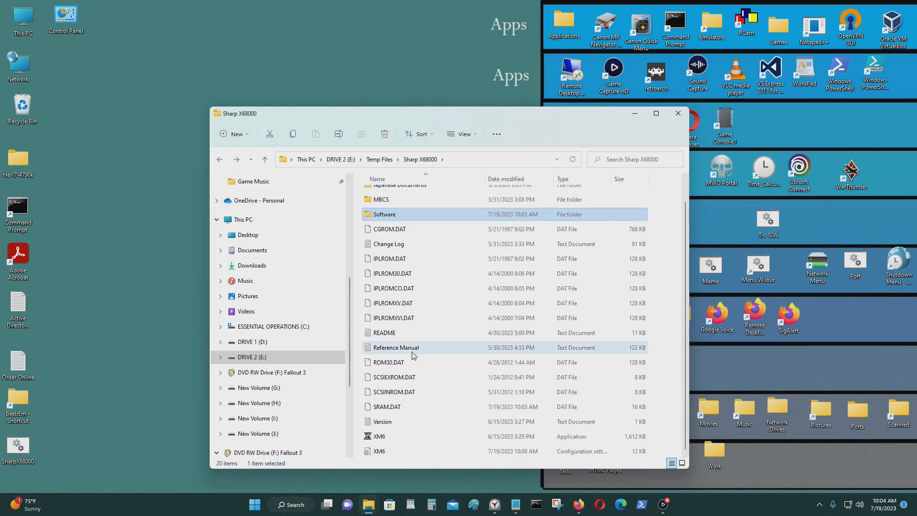
pyautogui.doubleClick(393, 436)
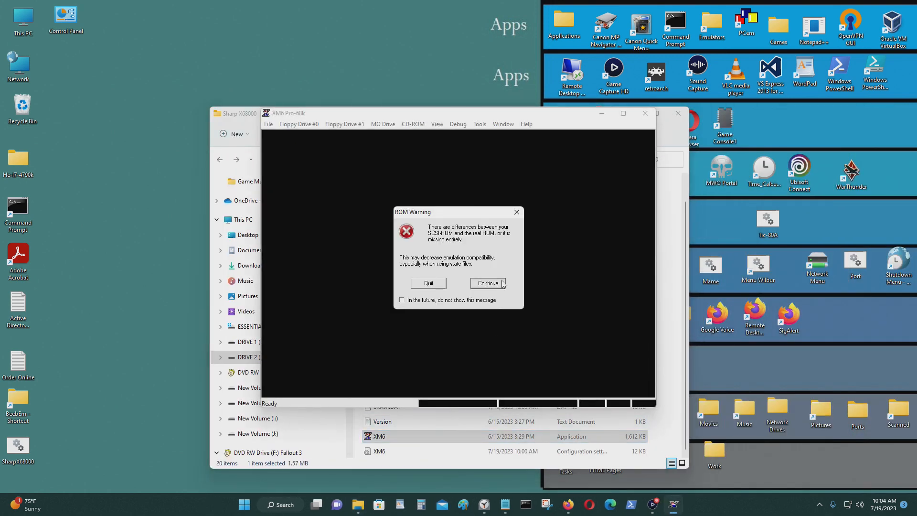
pyautogui.click(486, 282)
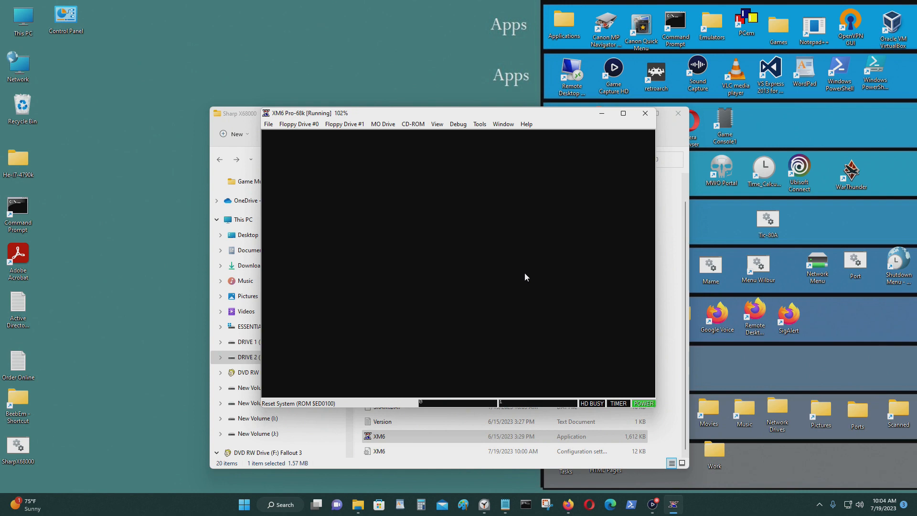
pyautogui.click(295, 125)
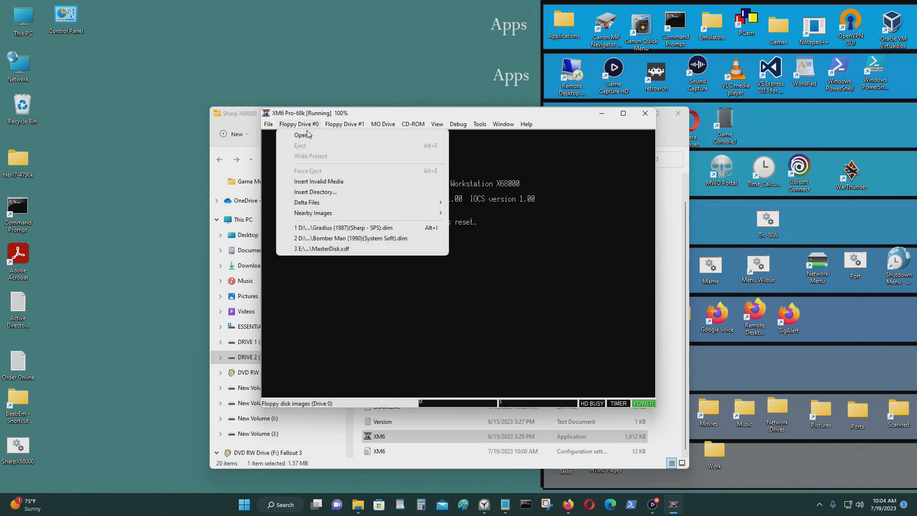
pyautogui.click(333, 139)
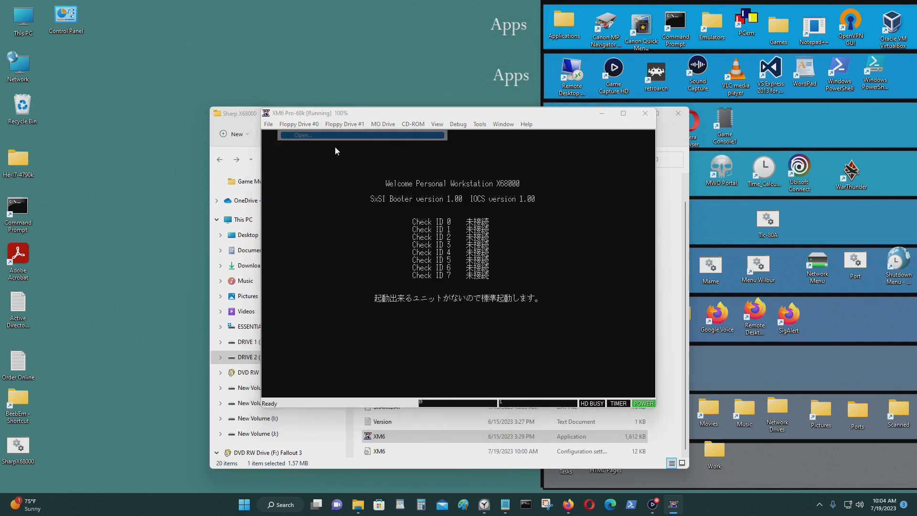
pyautogui.doubleClick(500, 258)
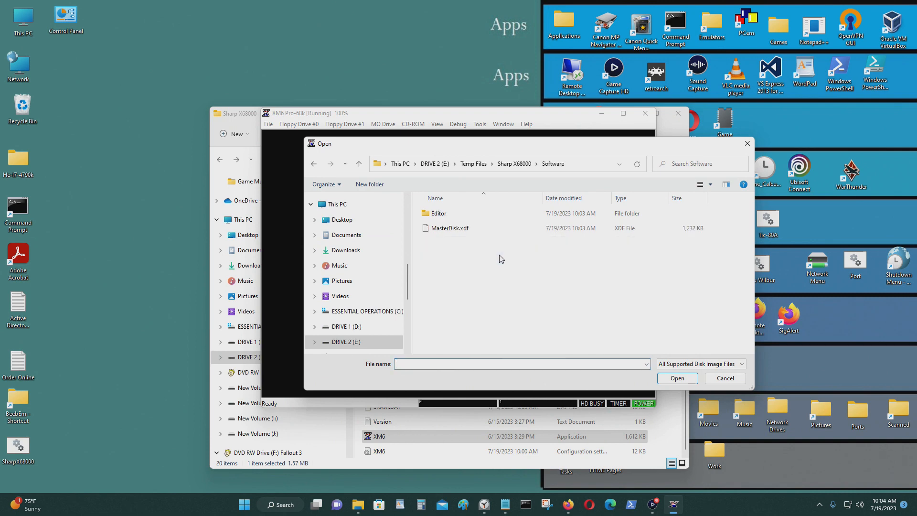
pyautogui.click(493, 228)
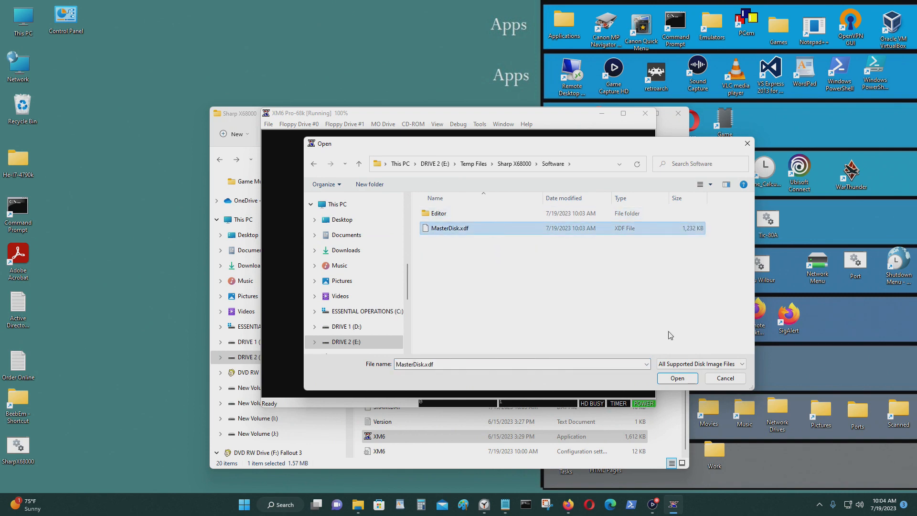
pyautogui.click(733, 378)
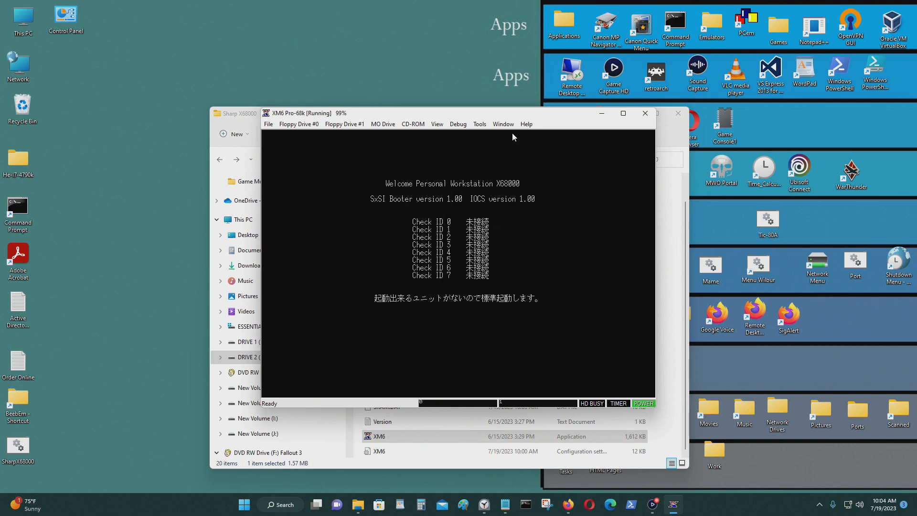
# Assign SxSI.HDS from the HDD folder to SCSI disk ID 0 in the emulator options, keep 5 drives and apply.
pyautogui.click(480, 124)
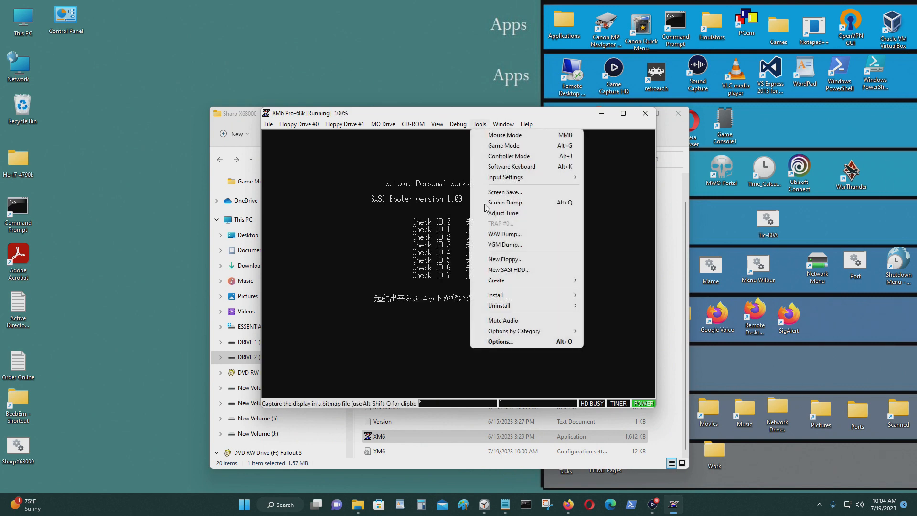
pyautogui.click(501, 341)
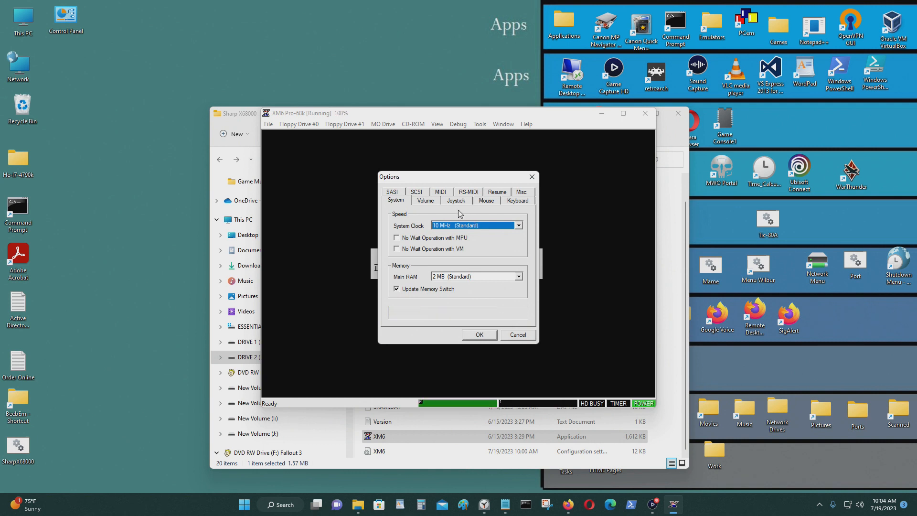
pyautogui.click(417, 192)
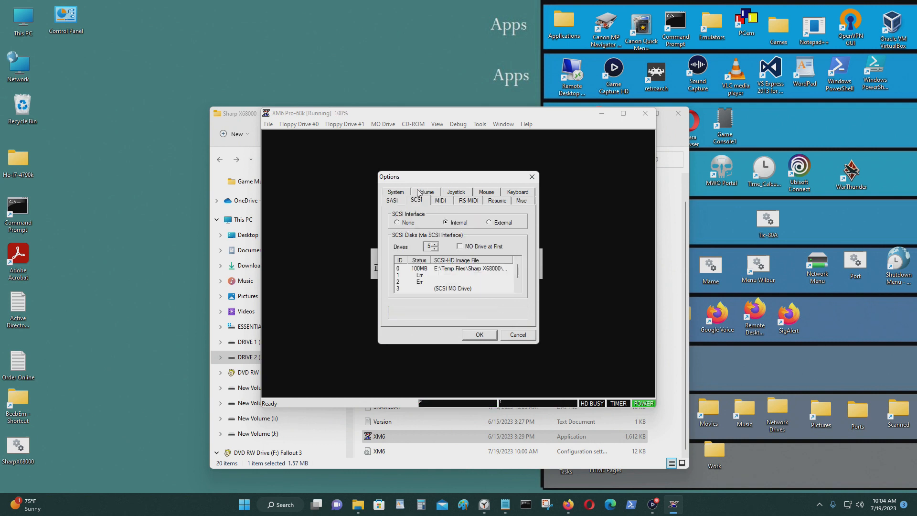
pyautogui.click(423, 271)
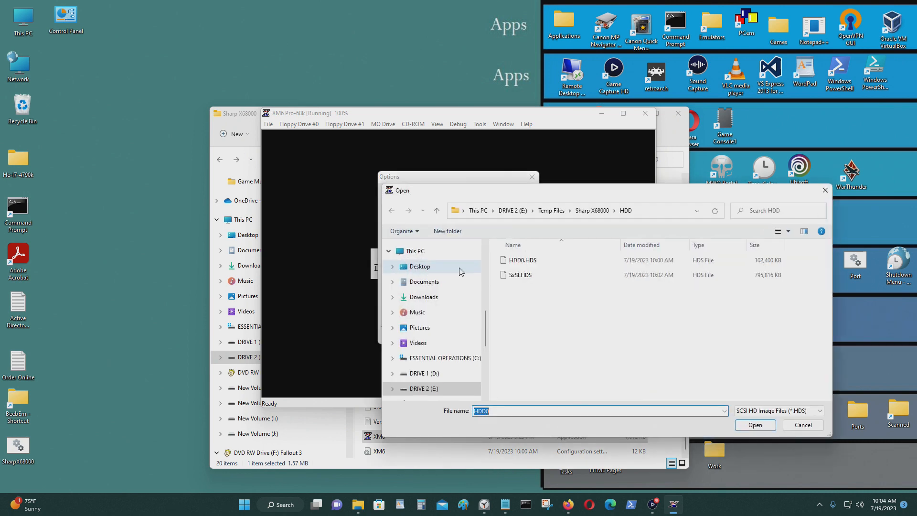
pyautogui.click(517, 275)
pyautogui.click(755, 424)
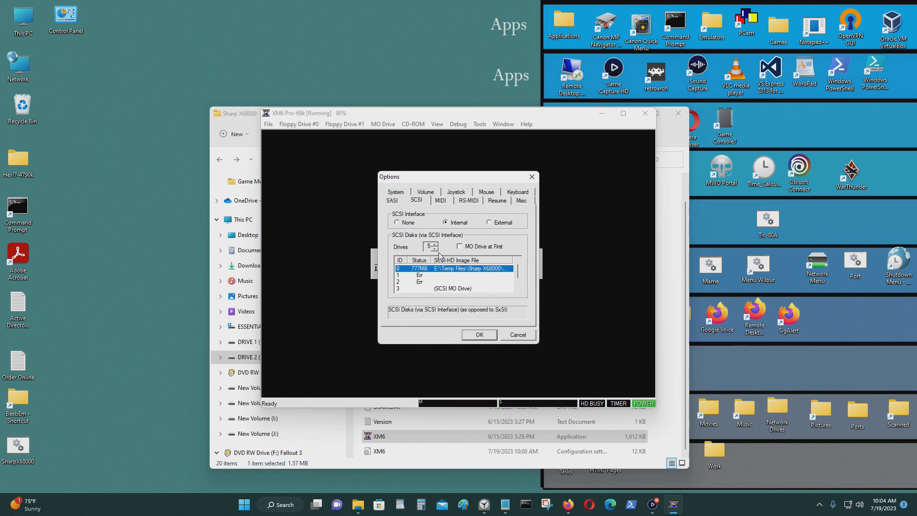
pyautogui.click(435, 248)
pyautogui.click(435, 245)
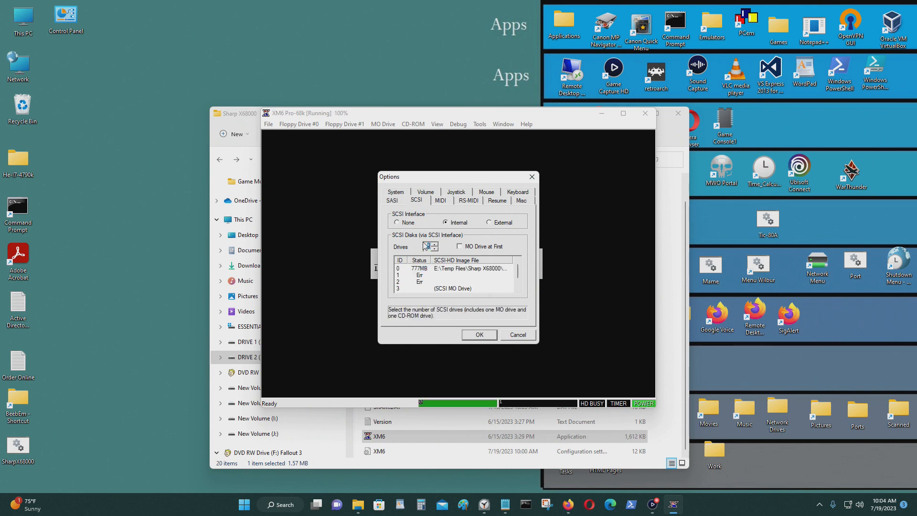
pyautogui.click(478, 335)
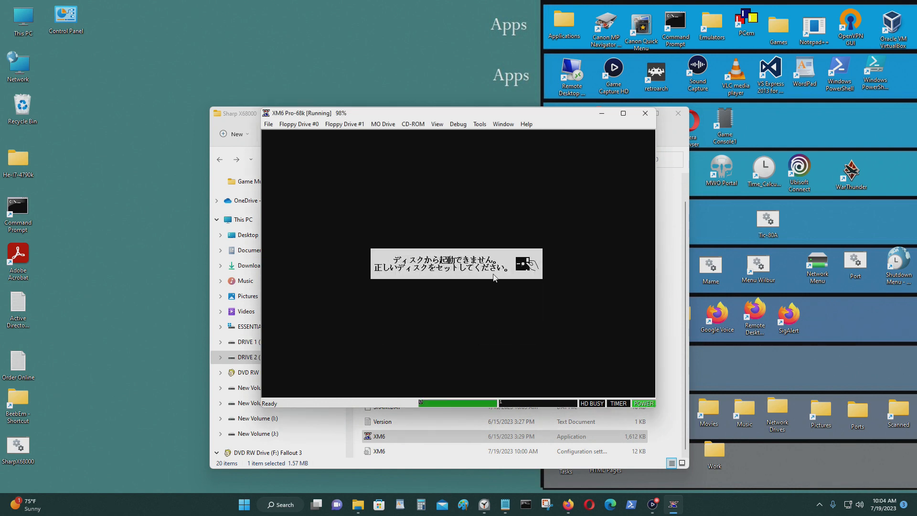
# Load MasterDisk.xdf from the Sharp X68000 Software folder into floppy drive 0.
pyautogui.click(299, 124)
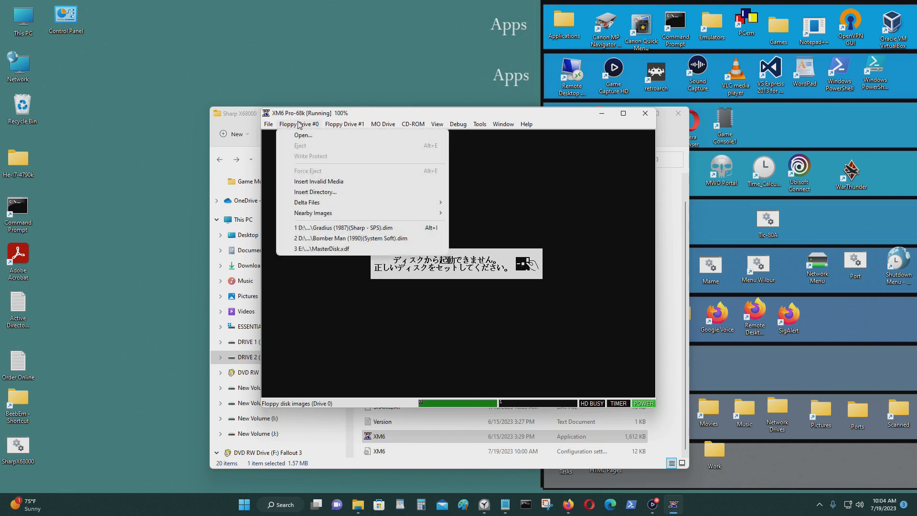
pyautogui.click(302, 135)
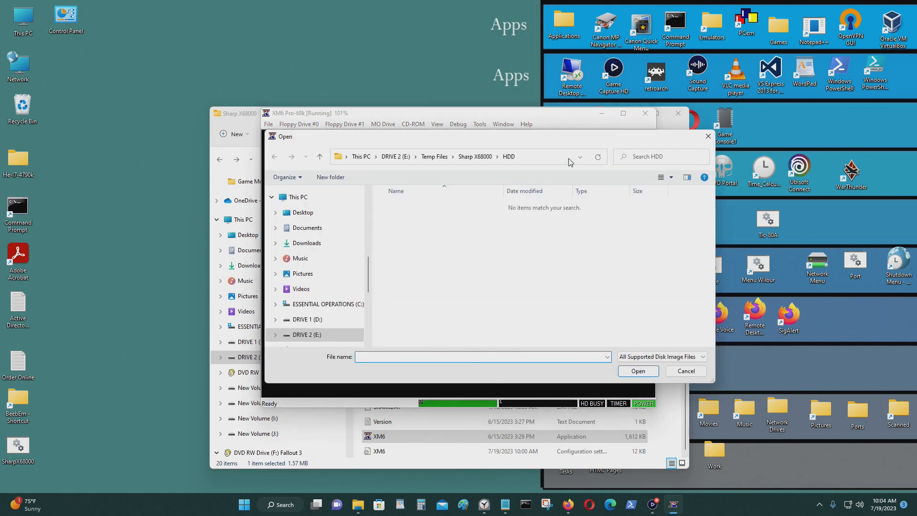
pyautogui.click(554, 157)
pyautogui.click(554, 157)
pyautogui.press('BackSpace')
pyautogui.press('BackSpace')
pyautogui.press('BackSpace')
pyautogui.press('Return')
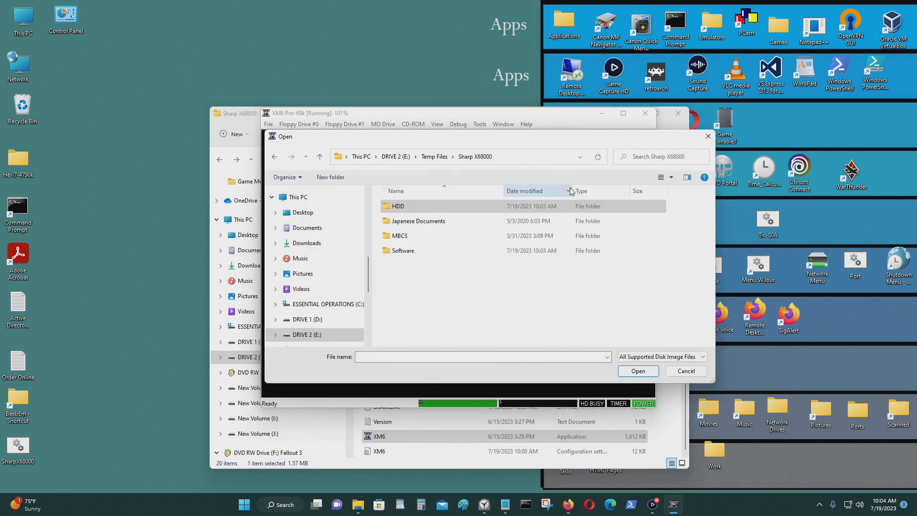
pyautogui.doubleClick(420, 250)
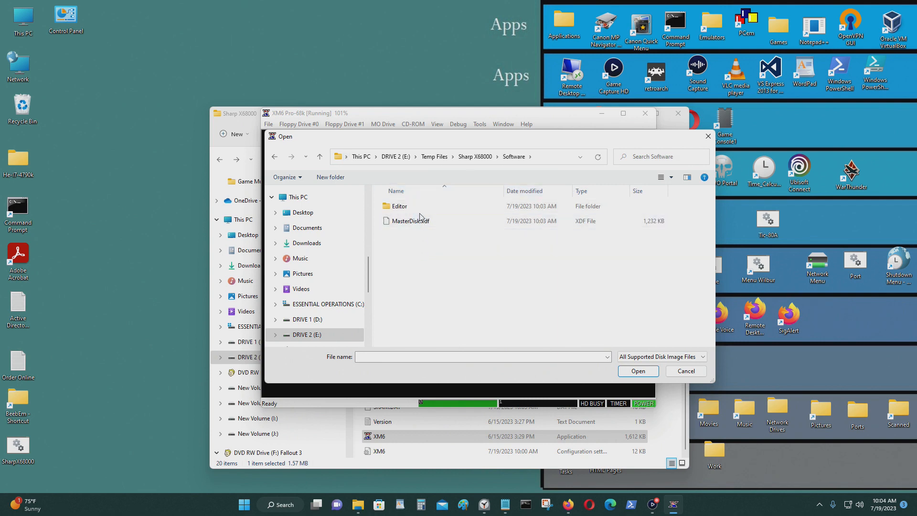
pyautogui.click(420, 221)
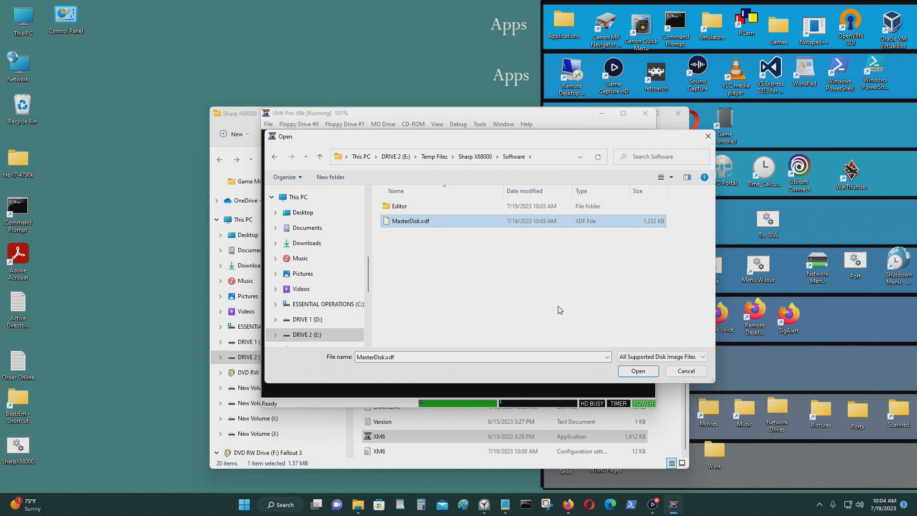
pyautogui.click(639, 371)
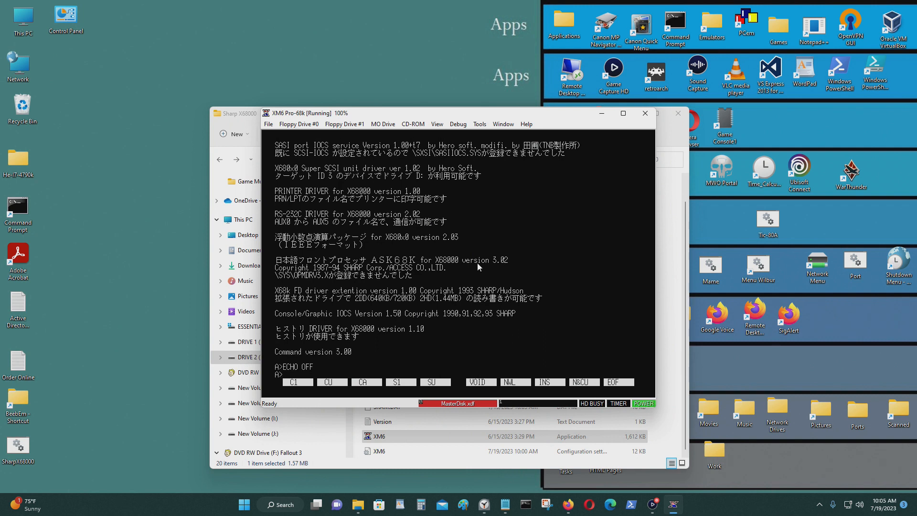
# Switch to the gamesx.com installation instructions in Firefox and place the XM6 window beside the listed boot commands.
pyautogui.moveTo(459, 115); pyautogui.dragTo(511, 115)
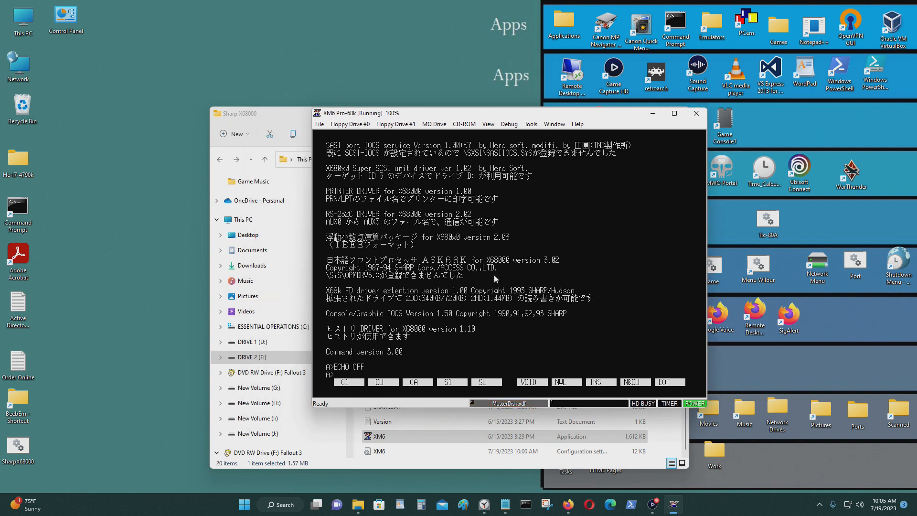
pyautogui.moveTo(565, 512)
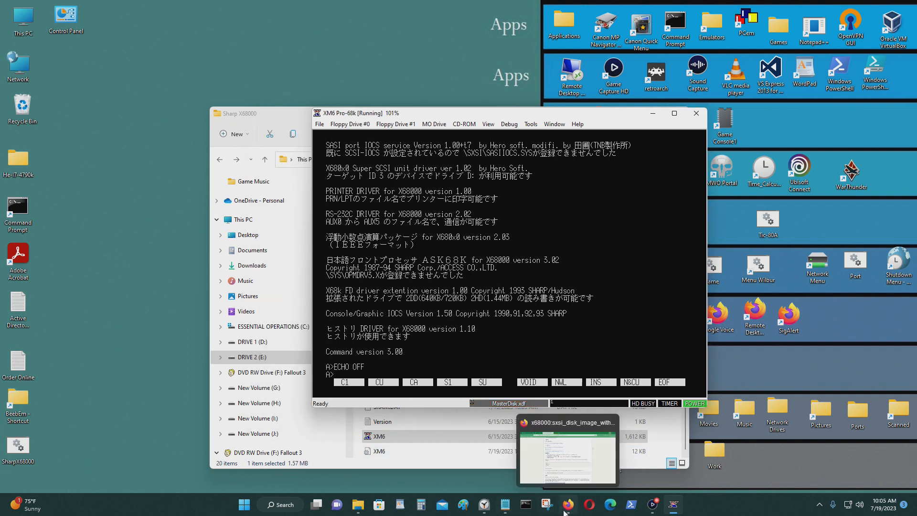
pyautogui.click(567, 456)
pyautogui.scroll(-2, 415, 295)
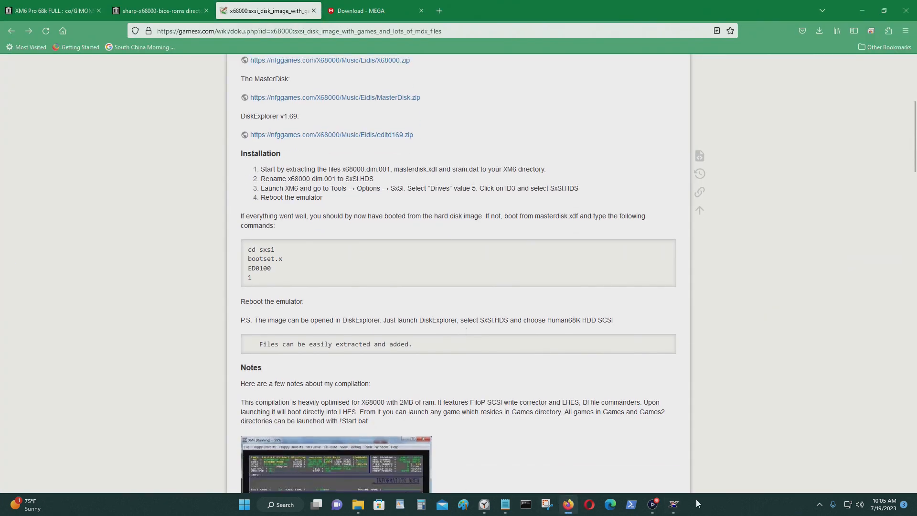
pyautogui.click(682, 511)
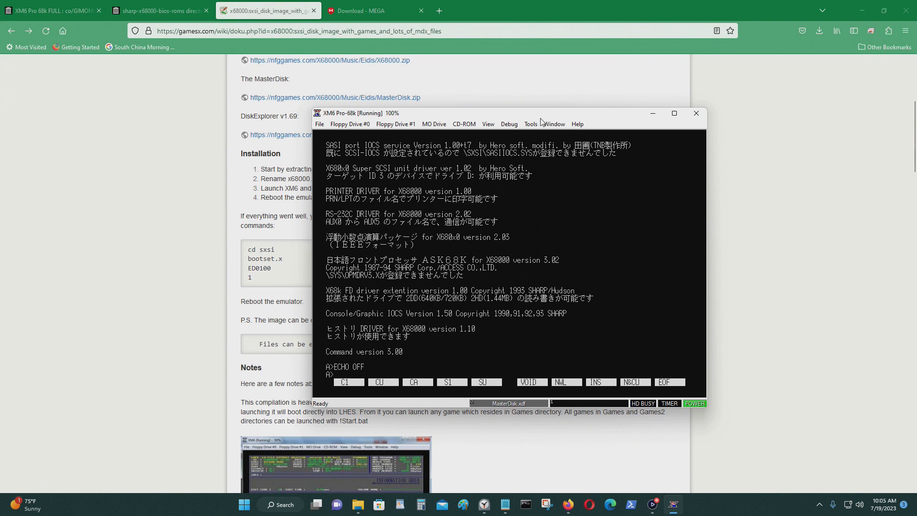
pyautogui.moveTo(543, 118); pyautogui.dragTo(672, 119)
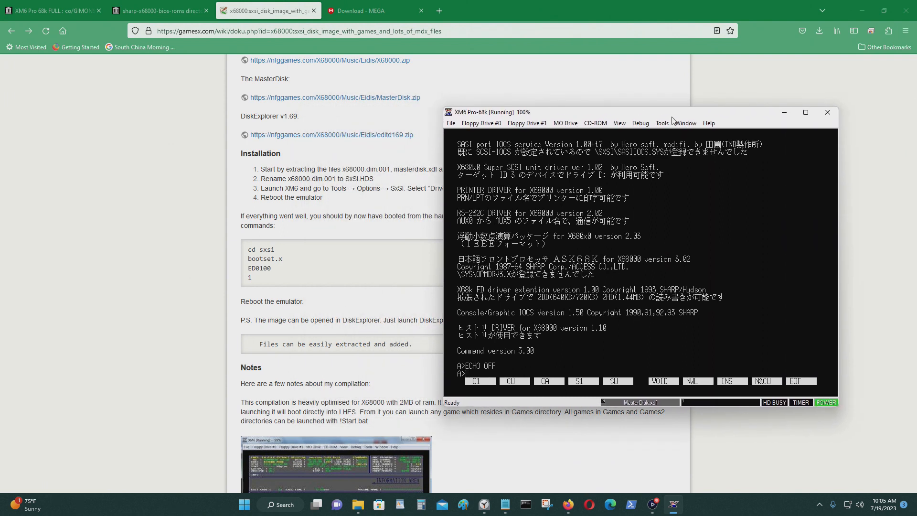
# Change to the sxsi directory on drive A and run bootset.x.
pyautogui.write('cd sxsi')
pyautogui.press('Return')
pyautogui.write('b')
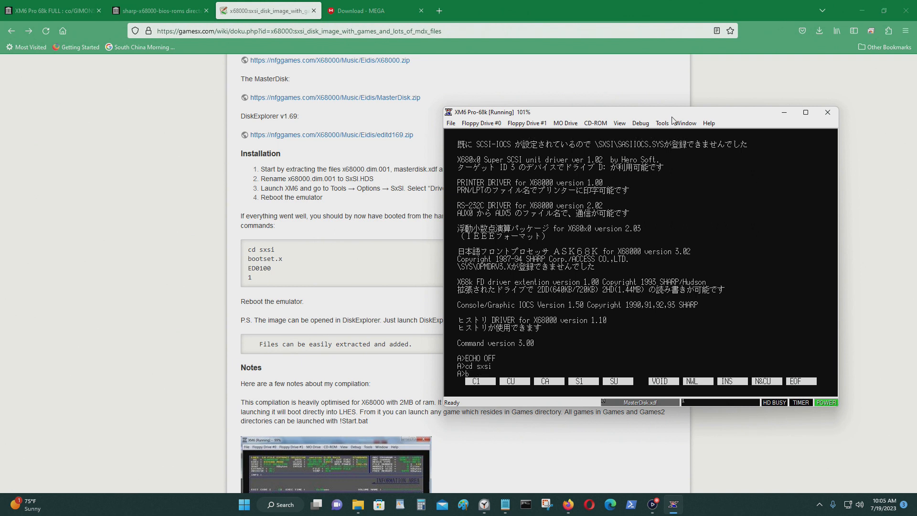
pyautogui.write('ootset.x')
pyautogui.press('Return')
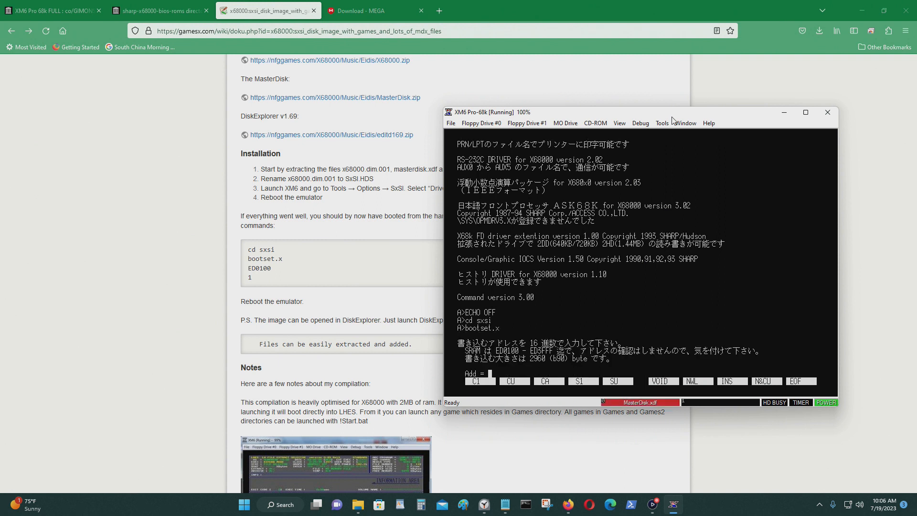
# Enter ED0100 as the write address and 1 as the unit startup wait time.
pyautogui.write('ED0100')
pyautogui.press('Return')
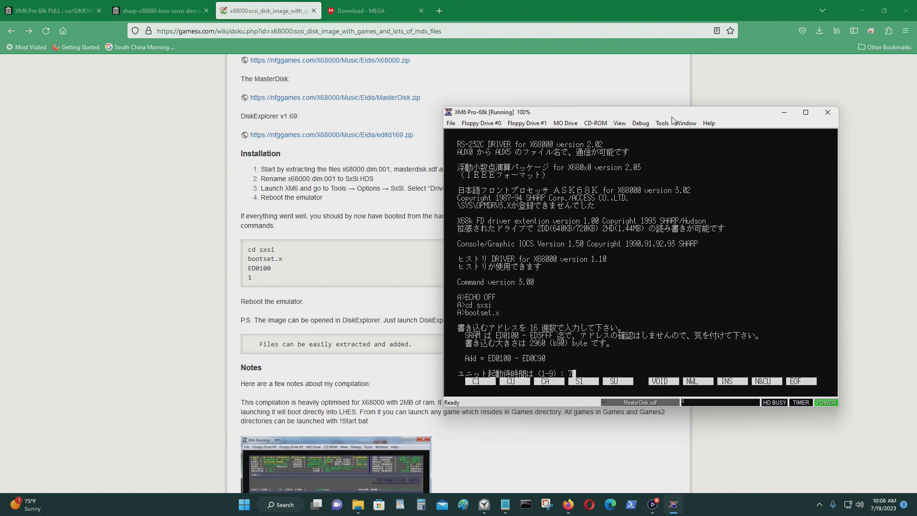
pyautogui.write('1')
pyautogui.press('Return')
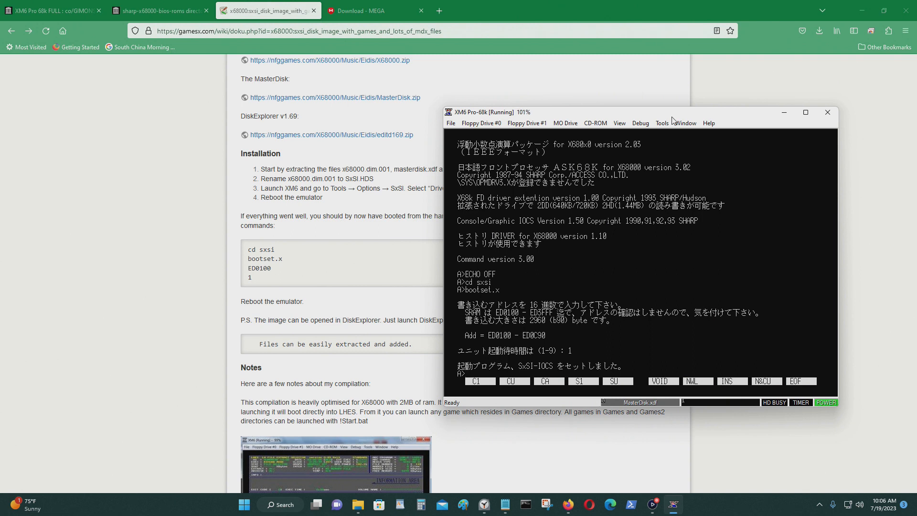
pyautogui.write('witch.')
pyautogui.press('BackSpace')
pyautogui.press('BackSpace')
pyautogui.press('BackSpace')
pyautogui.press('BackSpace')
pyautogui.press('BackSpace')
pyautogui.press('BackSpace')
pyautogui.press('BackSpace')
# Reset the emulator and reinsert MasterDisk.xdf into floppy drive 0 to boot from it.
pyautogui.click(451, 123)
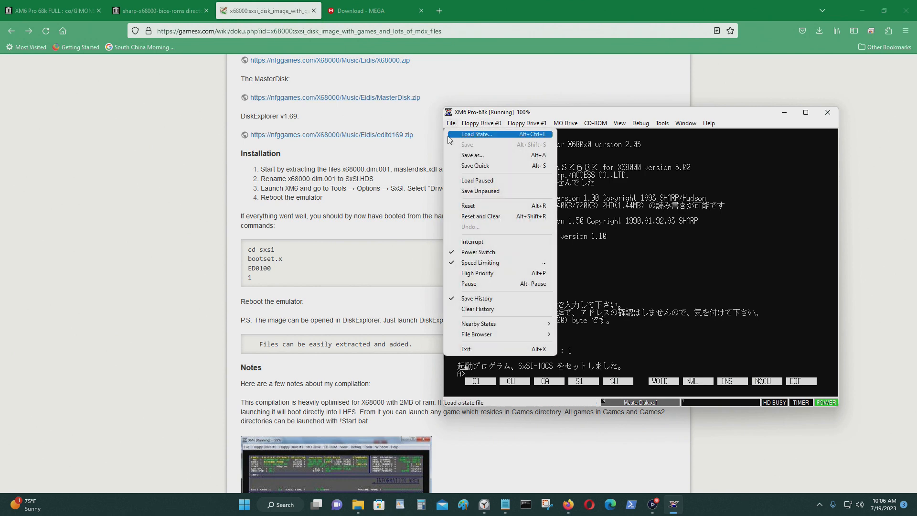
pyautogui.click(474, 208)
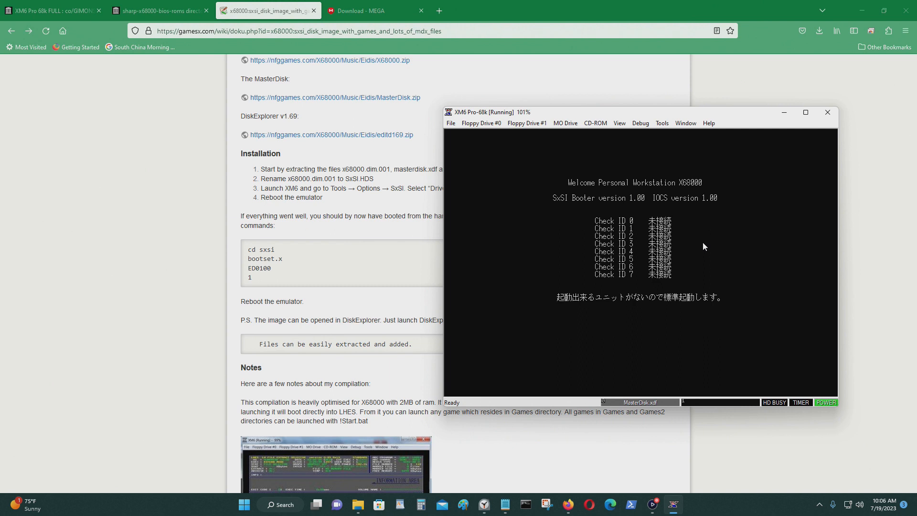
pyautogui.click(492, 123)
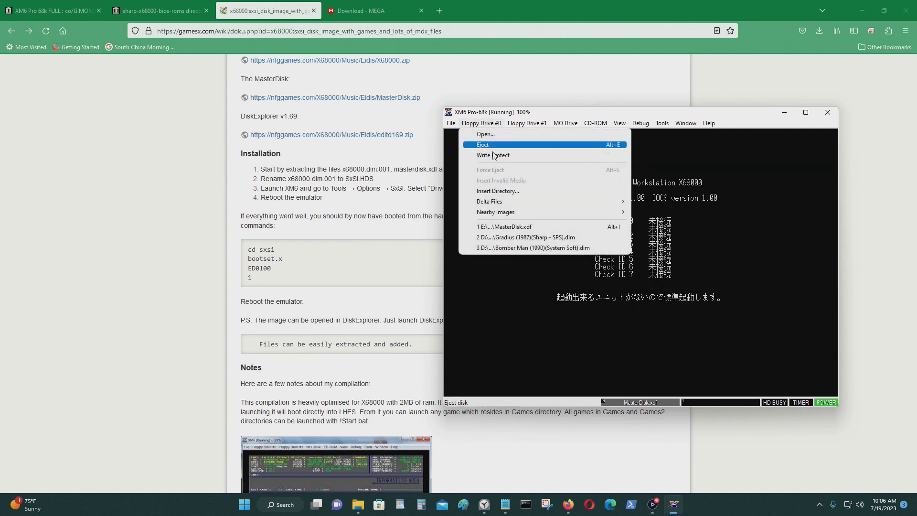
pyautogui.click(508, 226)
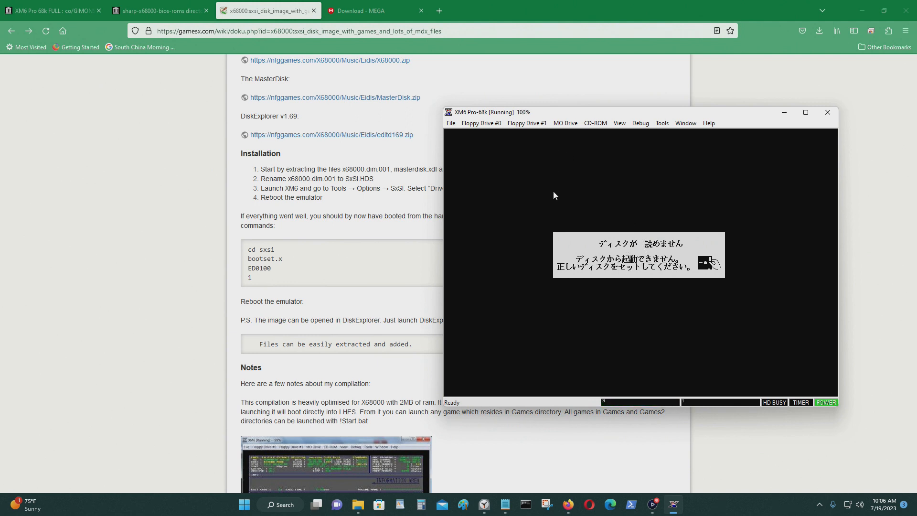
pyautogui.click(484, 123)
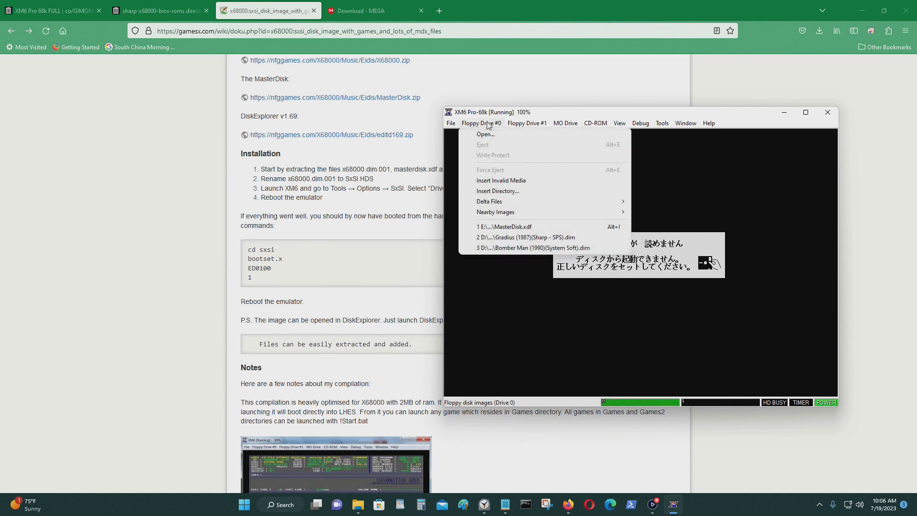
pyautogui.click(494, 227)
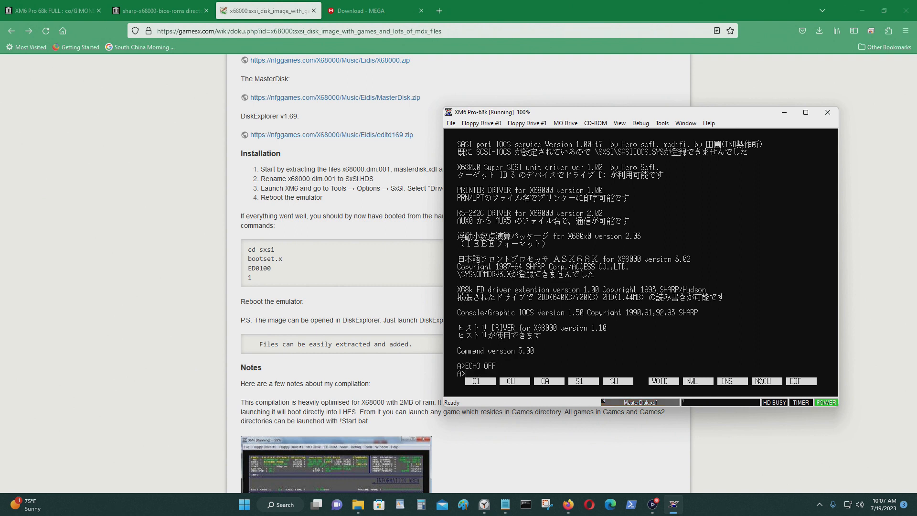
# Change to drive C and list its directory contents.
pyautogui.write('s')
pyautogui.press('BackSpace')
pyautogui.write('c:')
pyautogui.press('Return')
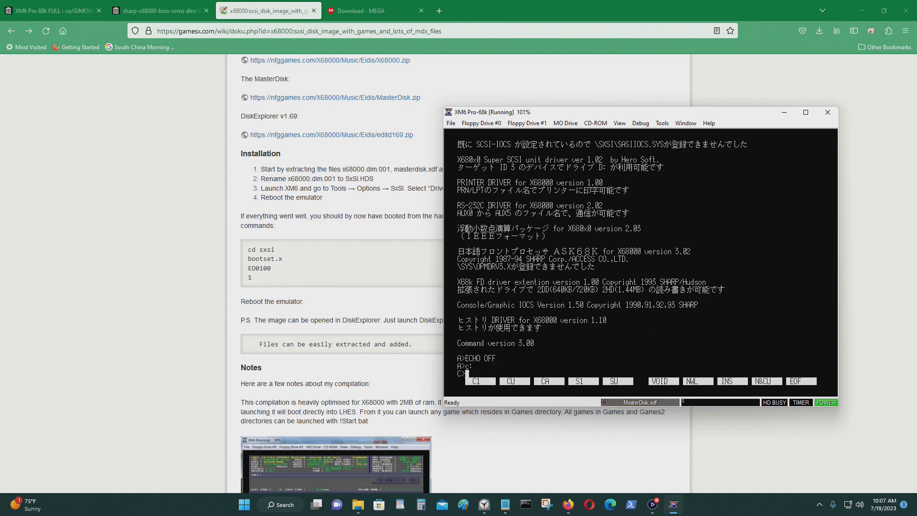
pyautogui.write('dir')
pyautogui.press('Return')
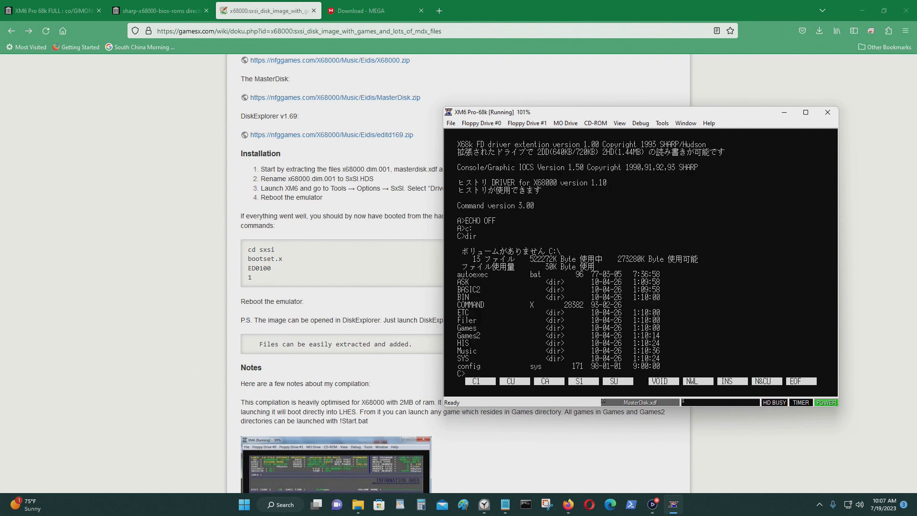
# Return to drive A and run switch.x.
pyautogui.write('a:')
pyautogui.press('Return')
pyautogui.write('switch')
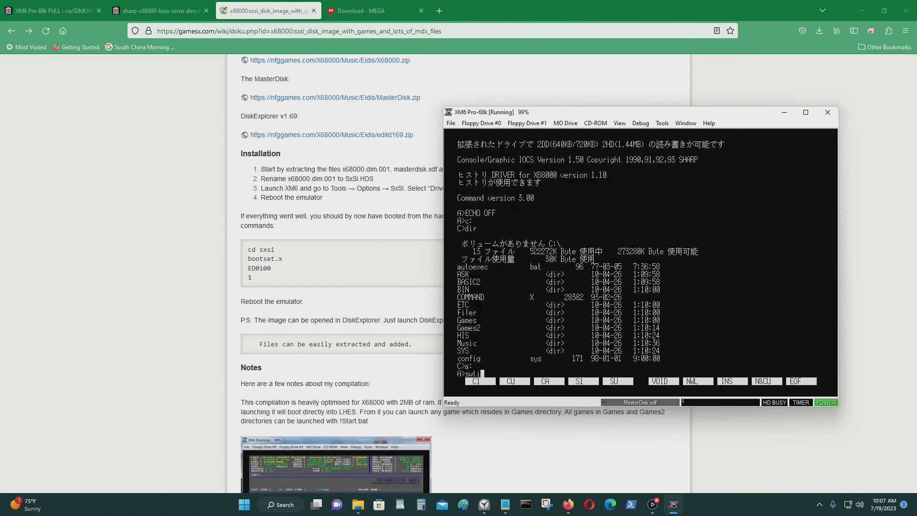
pyautogui.write('.x')
pyautogui.press('Return')
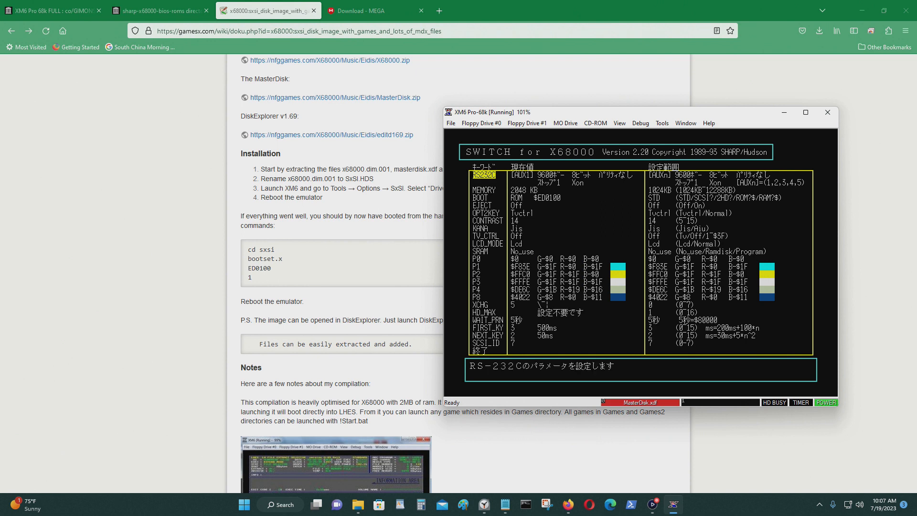
# Set the BOOT device to SCSI0 in the SWITCH settings.
pyautogui.press('Down')
pyautogui.press('Down')
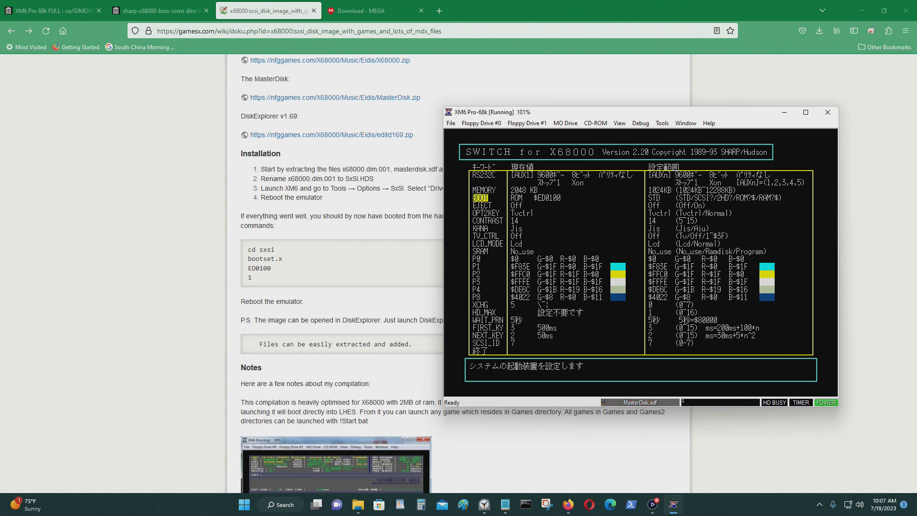
pyautogui.press('Return')
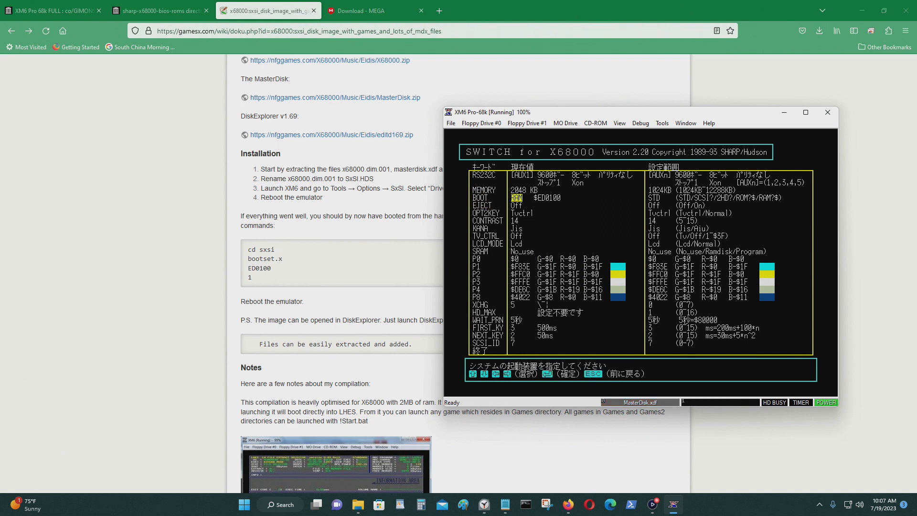
pyautogui.press('Down')
pyautogui.press('Down')
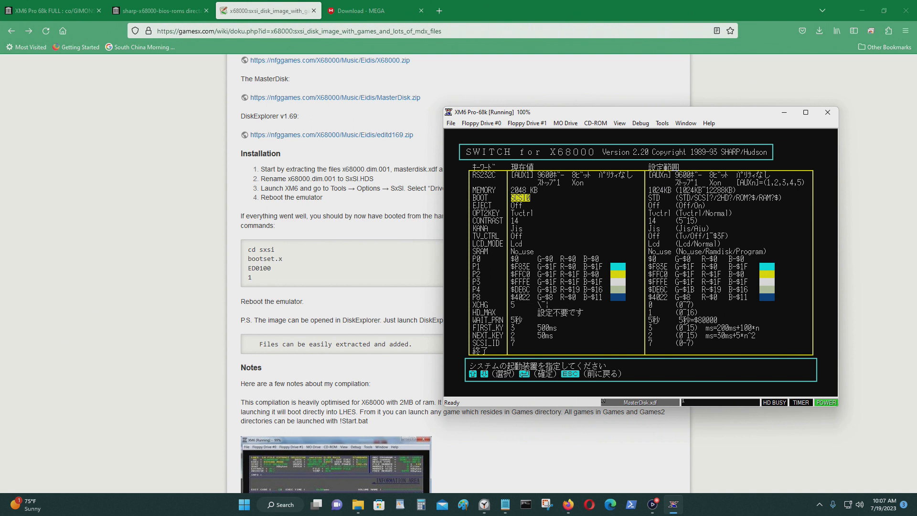
pyautogui.press('Return')
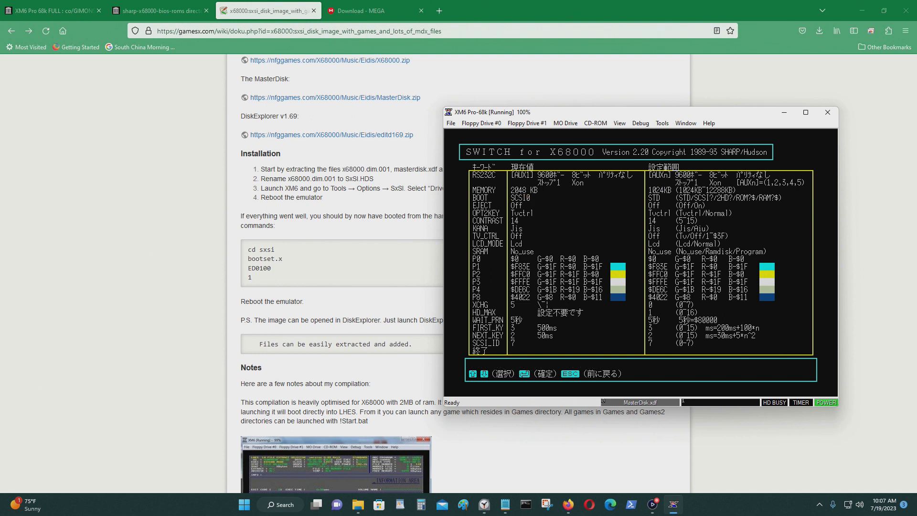
# Exit the SWITCH utility through its 終了 entry and save the changes to the memory switch.
pyautogui.press('Down')
pyautogui.press('Down')
pyautogui.press('Down')
pyautogui.press('Down')
pyautogui.press('Down')
pyautogui.press('Down')
pyautogui.press('Down')
pyautogui.press('Down')
pyautogui.press('Down')
pyautogui.press('Down')
pyautogui.press('Down')
pyautogui.press('Down')
pyautogui.press('Down')
pyautogui.press('Down')
pyautogui.press('Down')
pyautogui.press('Down')
pyautogui.press('Down')
pyautogui.press('Down')
pyautogui.press('Down')
pyautogui.press('Down')
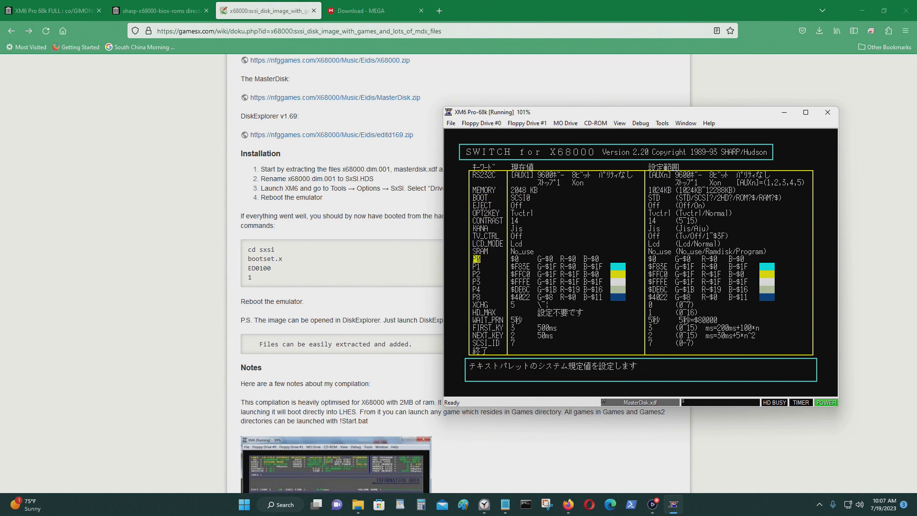
pyautogui.press('Return')
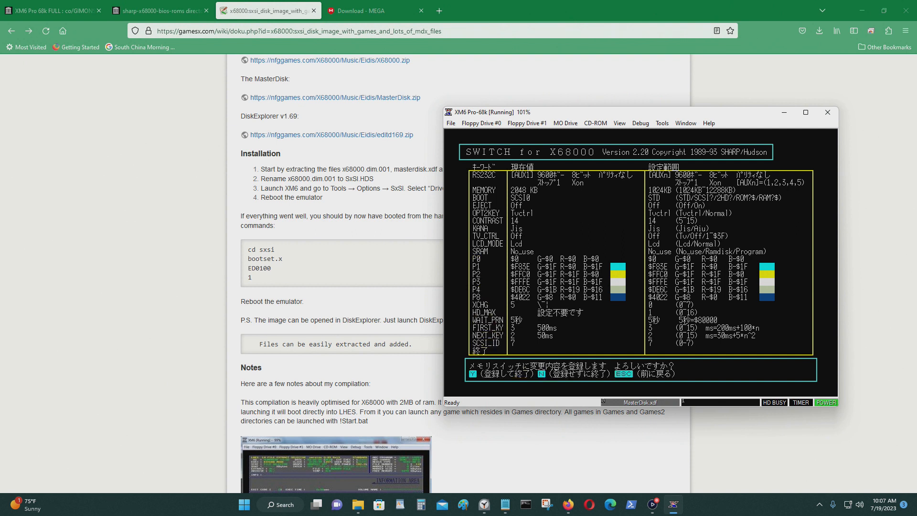
pyautogui.press('y')
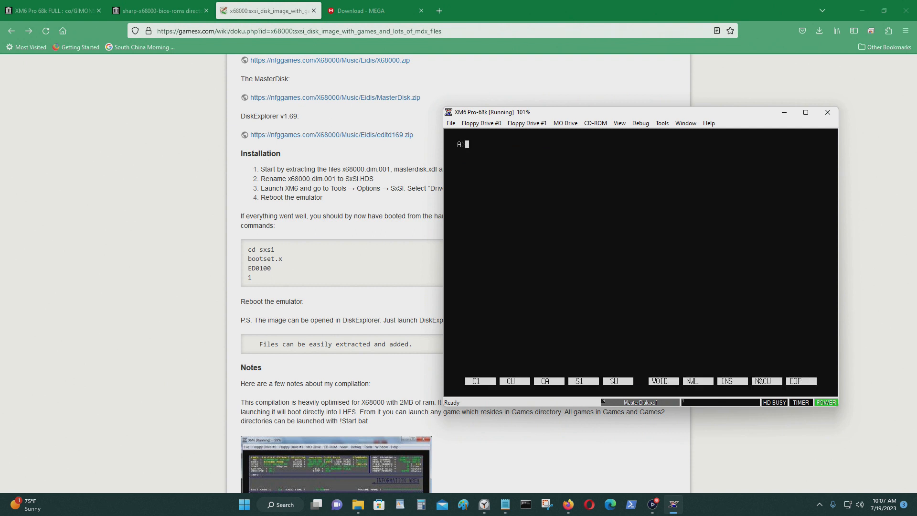
# Eject the master disk from floppy drive 0 and reset the emulator to boot from the hard disk.
pyautogui.click(472, 126)
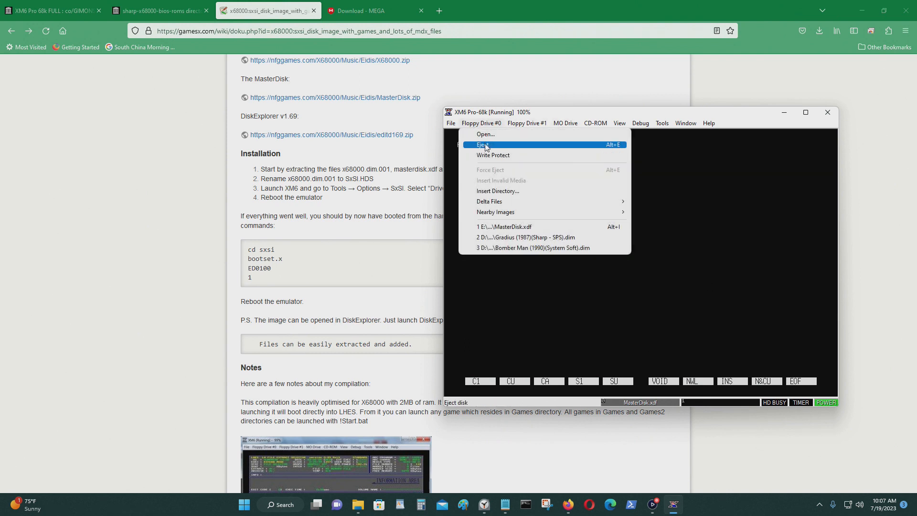
pyautogui.click(484, 146)
pyautogui.click(450, 124)
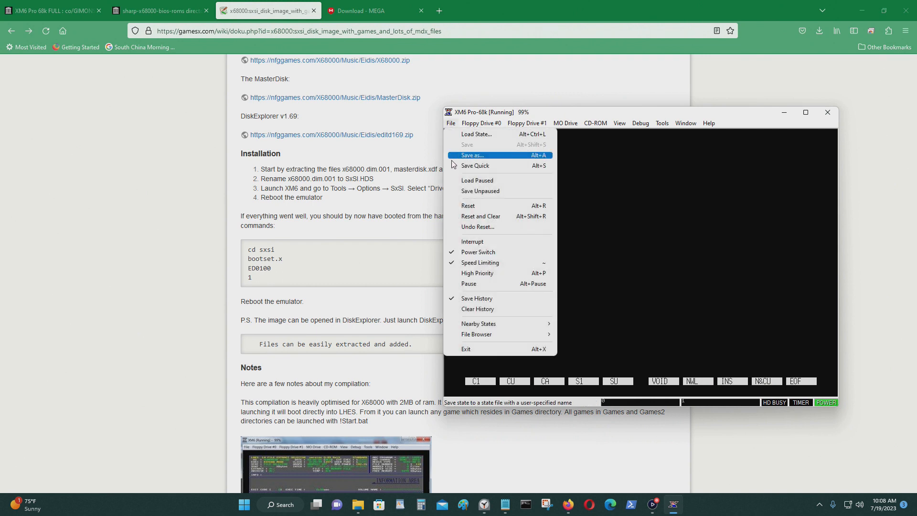
pyautogui.click(482, 207)
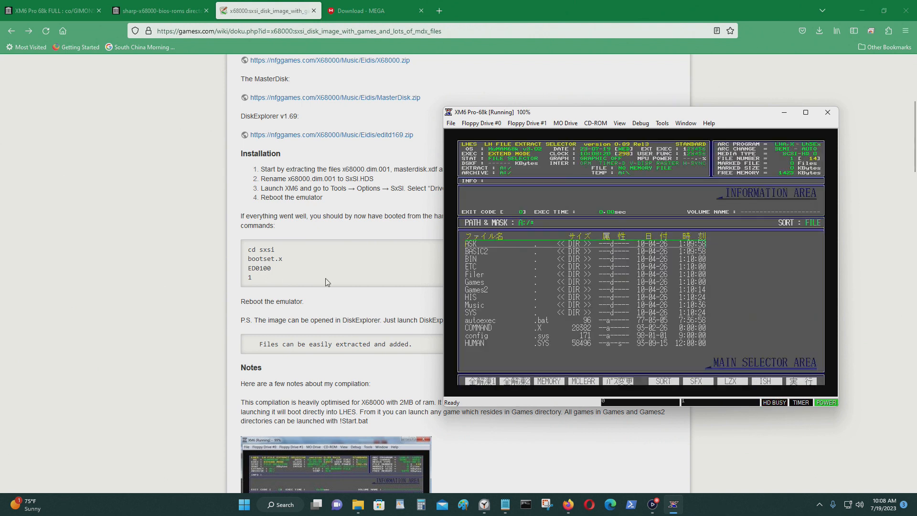
# Open the Games directory on the hard disk in the LHES file selector.
pyautogui.scroll(-3, 335, 363)
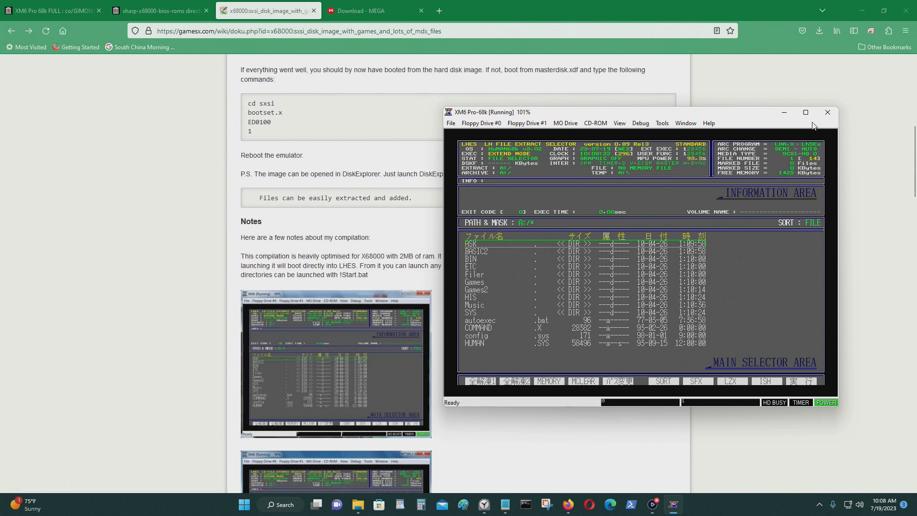
pyautogui.press('Down')
pyautogui.press('Down')
pyautogui.press('Down')
pyautogui.press('Down')
pyautogui.press('Down')
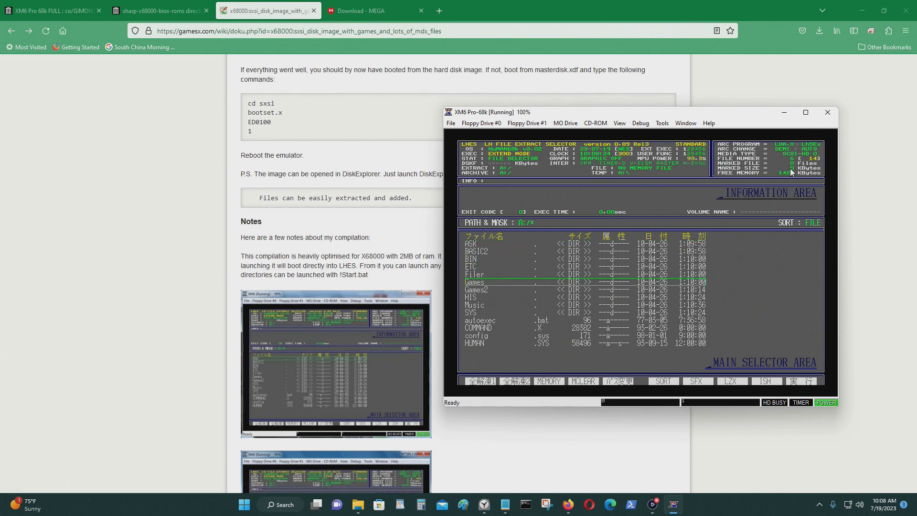
pyautogui.press('Return')
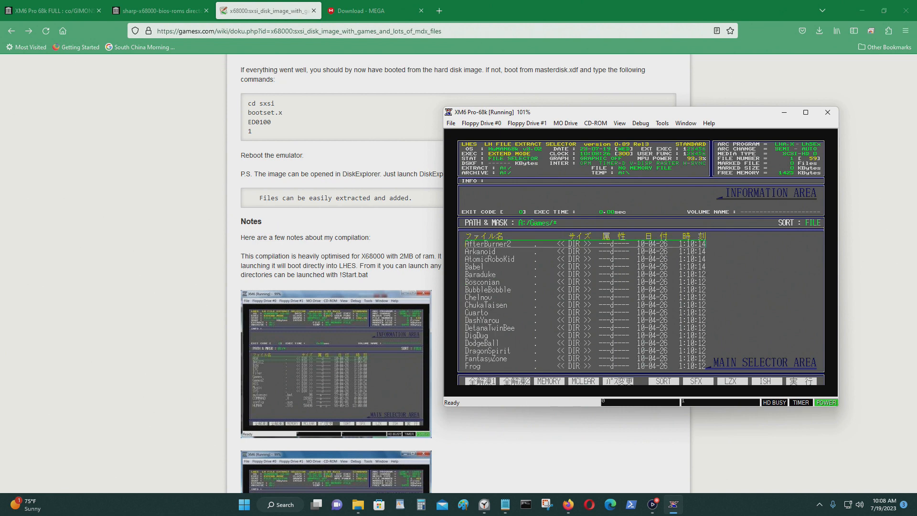
# Open the Galaga88 folder in the Games directory.
pyautogui.press('Down')
pyautogui.press('Down')
pyautogui.press('Down')
pyautogui.press('Down')
pyautogui.press('Down')
pyautogui.press('Down')
pyautogui.press('Down')
pyautogui.press('Down')
pyautogui.press('Down')
pyautogui.press('Down')
pyautogui.press('Down')
pyautogui.press('Down')
pyautogui.press('Down')
pyautogui.press('Down')
pyautogui.press('Down')
pyautogui.press('Down')
pyautogui.press('Down')
pyautogui.press('Down')
pyautogui.press('Down')
pyautogui.press('Down')
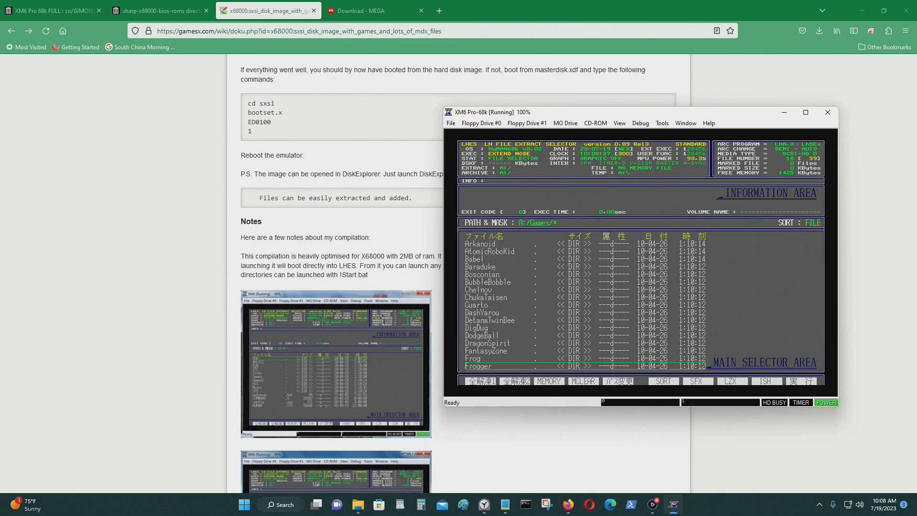
pyautogui.press('Up')
pyautogui.press('Up')
pyautogui.press('Up')
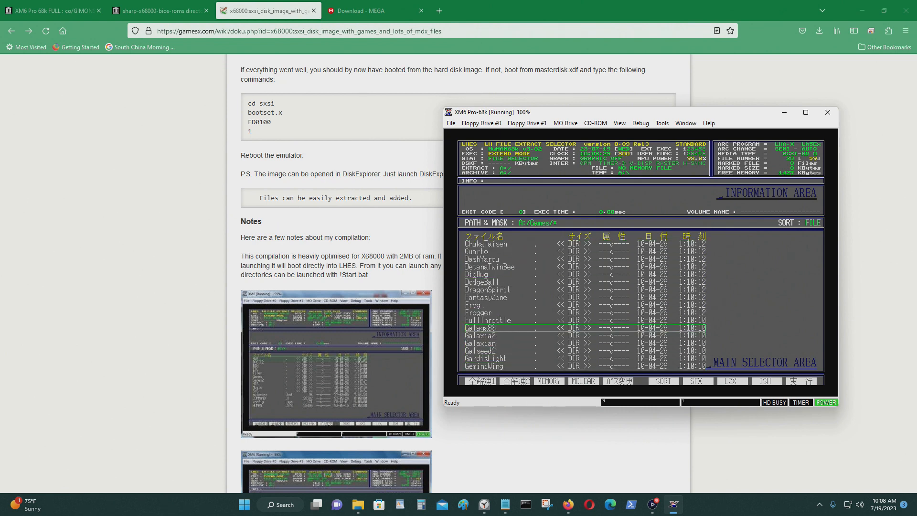
pyautogui.press('Return')
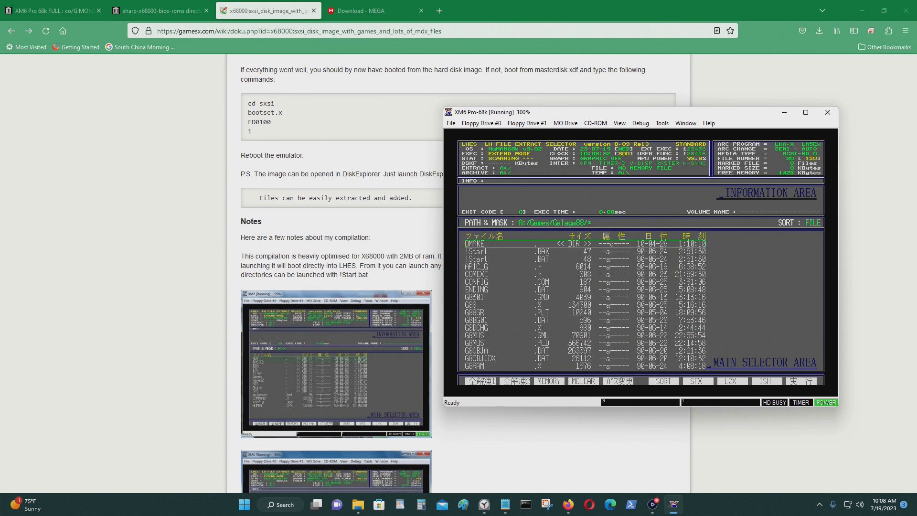
# Run !Start.BAT in the Galaga88 folder to launch the game.
pyautogui.press('Down')
pyautogui.press('Down')
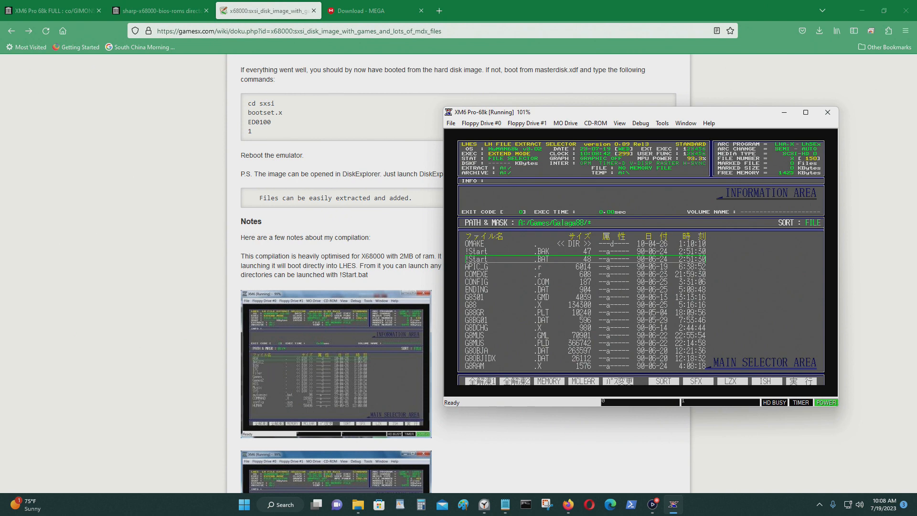
pyautogui.press('Return')
pyautogui.press('Return')
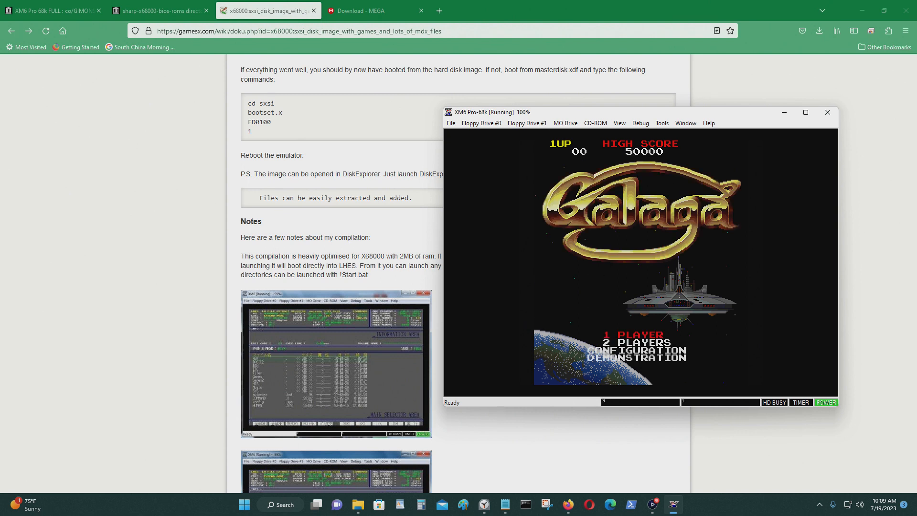
# Start a one-player Galaga game and choose the SINGLE ship mode.
pyautogui.press('Return')
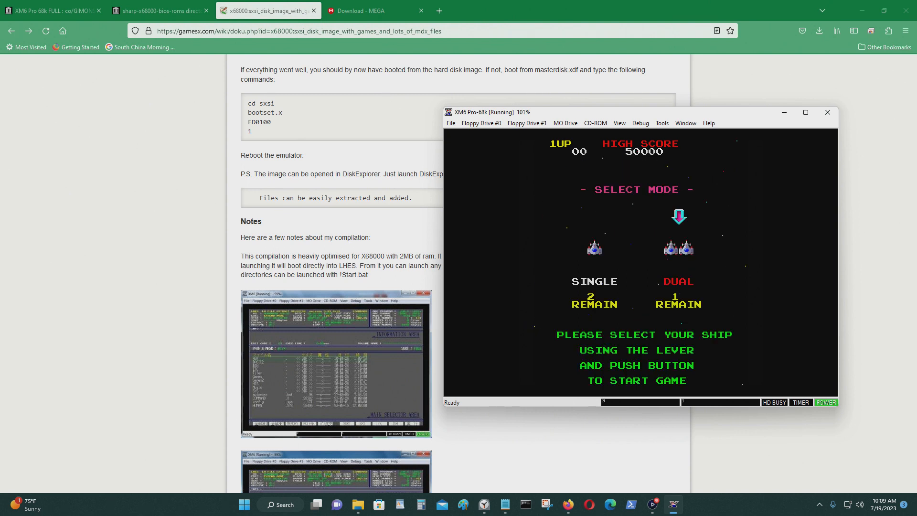
pyautogui.press('Left')
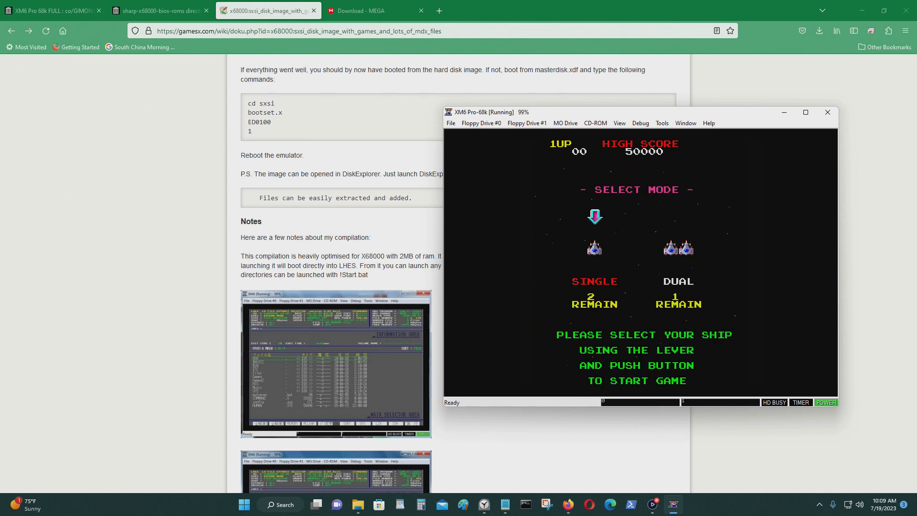
pyautogui.press('Right')
pyautogui.press('Left')
pyautogui.press('Return')
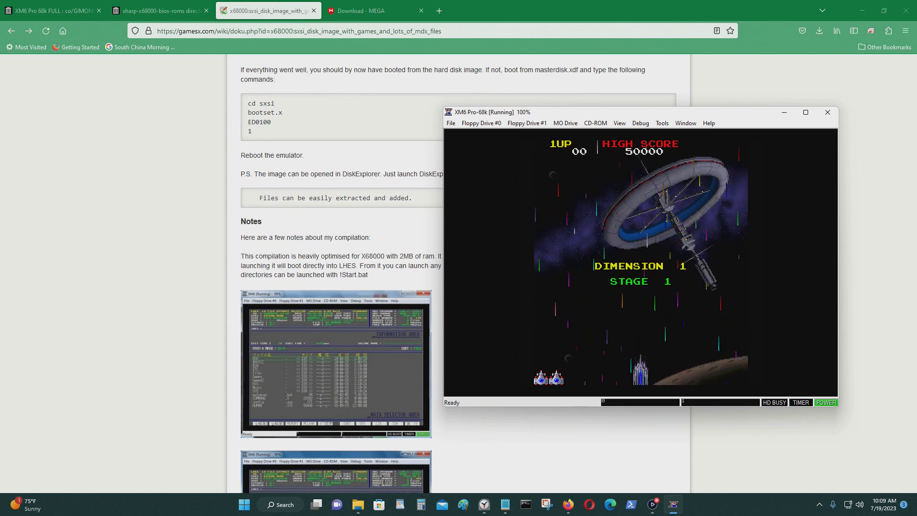
# Play stage 1 of Galaga, moving the ship sideways and shooting at the enemies.
pyautogui.press('Right')
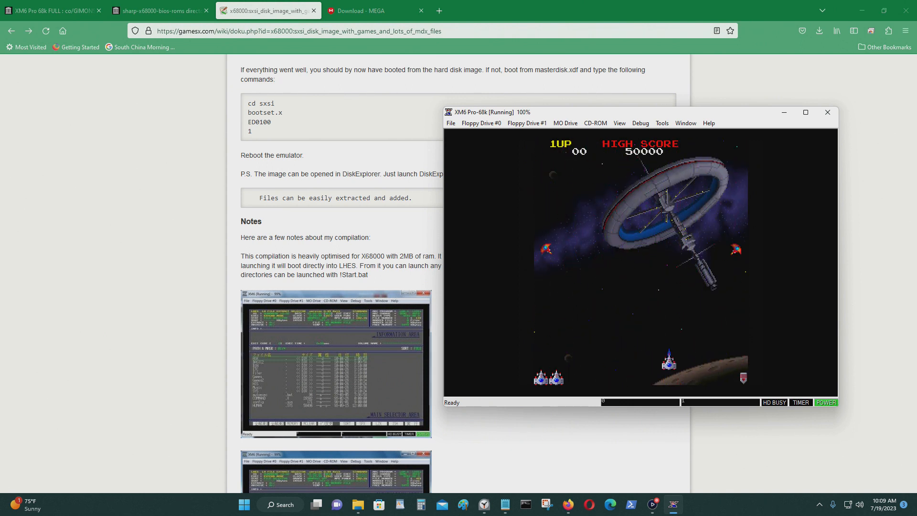
pyautogui.press('Left')
pyautogui.press('space')
pyautogui.press('Right')
pyautogui.press('space')
pyautogui.press('Left')
pyautogui.press('space')
pyautogui.press('Right')
pyautogui.press('space')
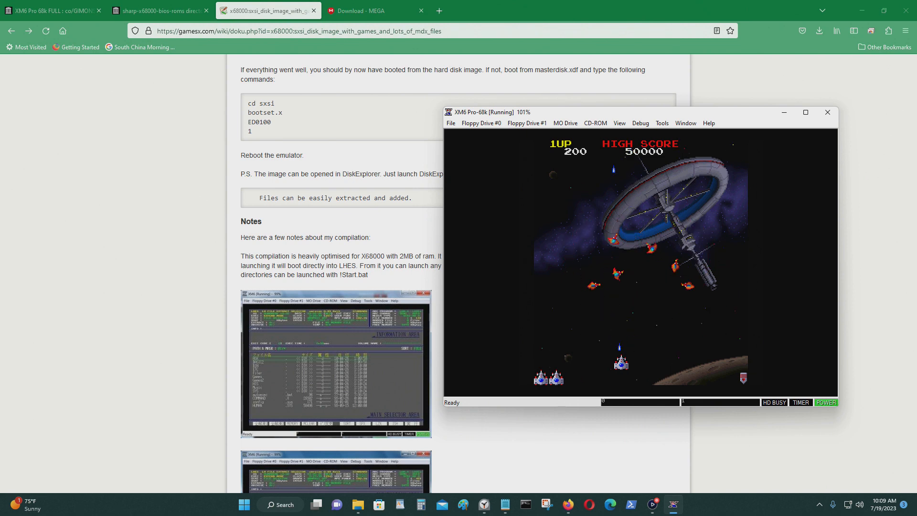
pyautogui.press('Left')
pyautogui.press('space')
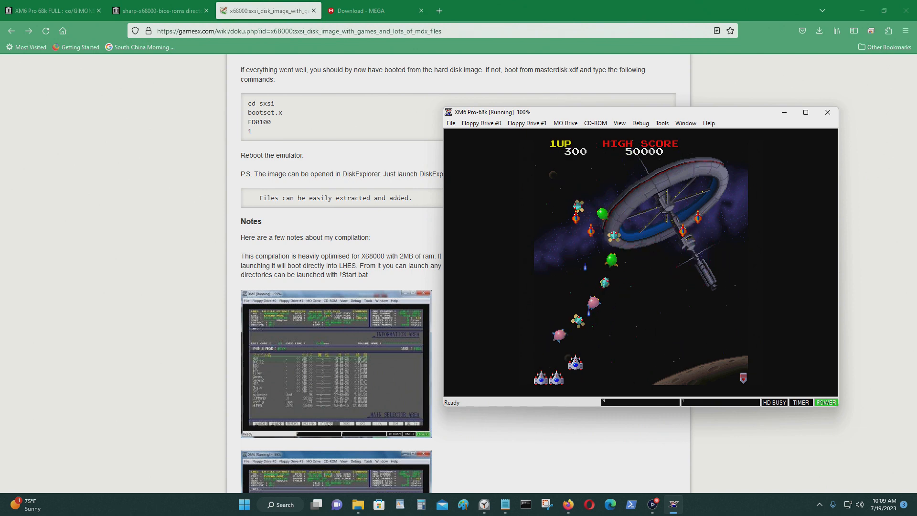
pyautogui.press('space')
pyautogui.press('space')
pyautogui.press('Right')
pyautogui.press('space')
pyautogui.press('space')
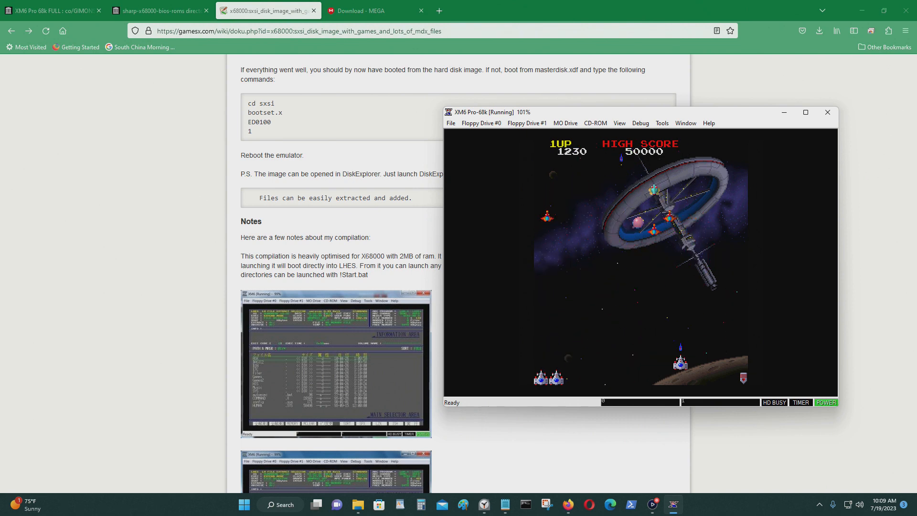
pyautogui.press('Left')
# Exit the emulator while the game is running.
pyautogui.click(450, 123)
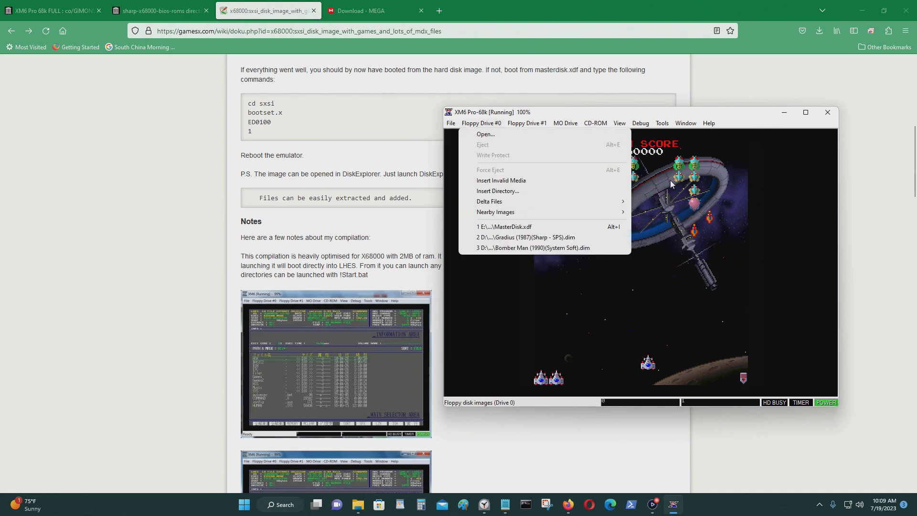
pyautogui.moveTo(451, 123)
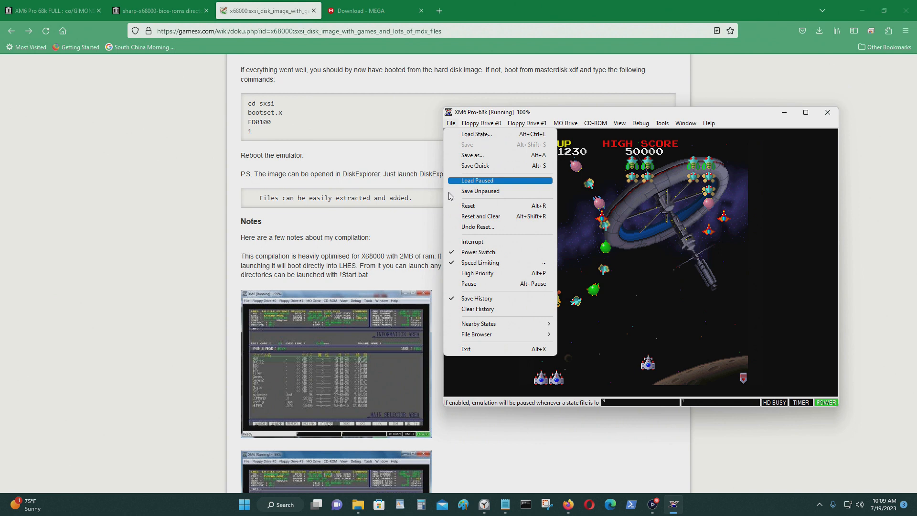
pyautogui.click(485, 348)
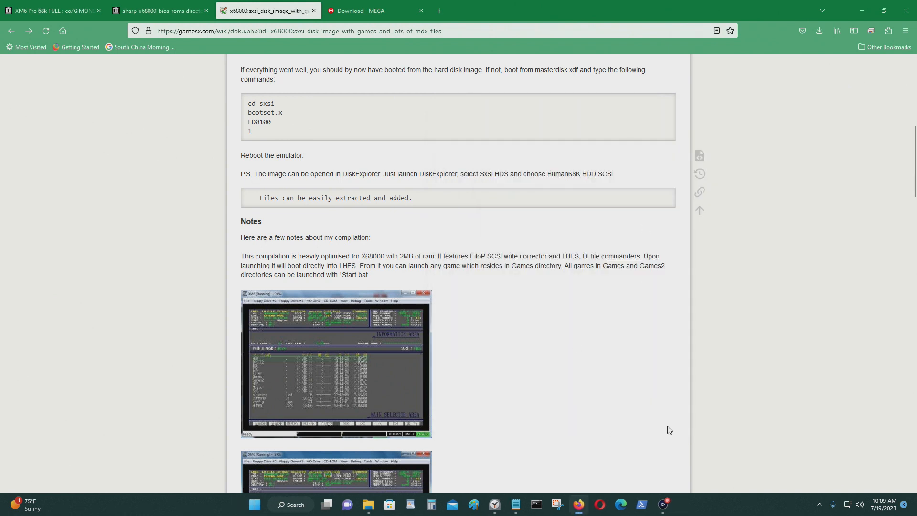
# Minimize the browser, relaunch XM6 from the Sharp X68000 folder and continue past the SCSI ROM warning.
pyautogui.click(862, 11)
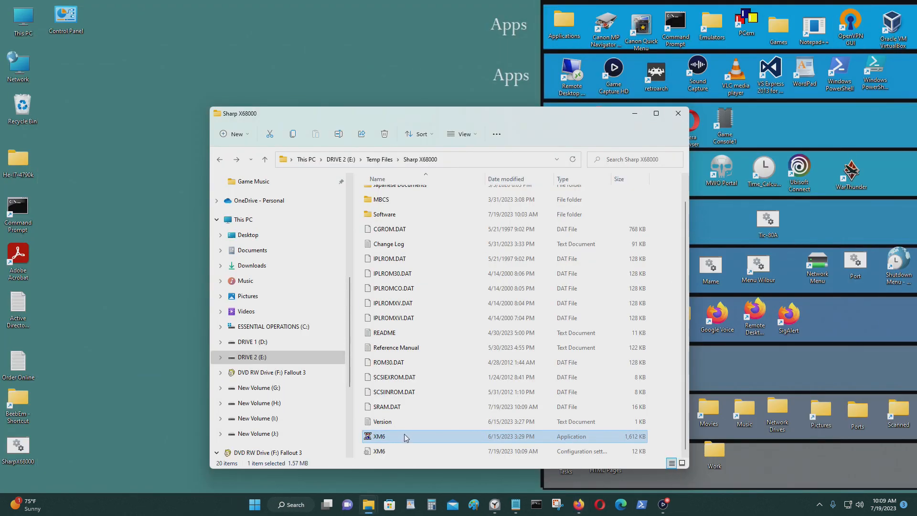
pyautogui.doubleClick(405, 437)
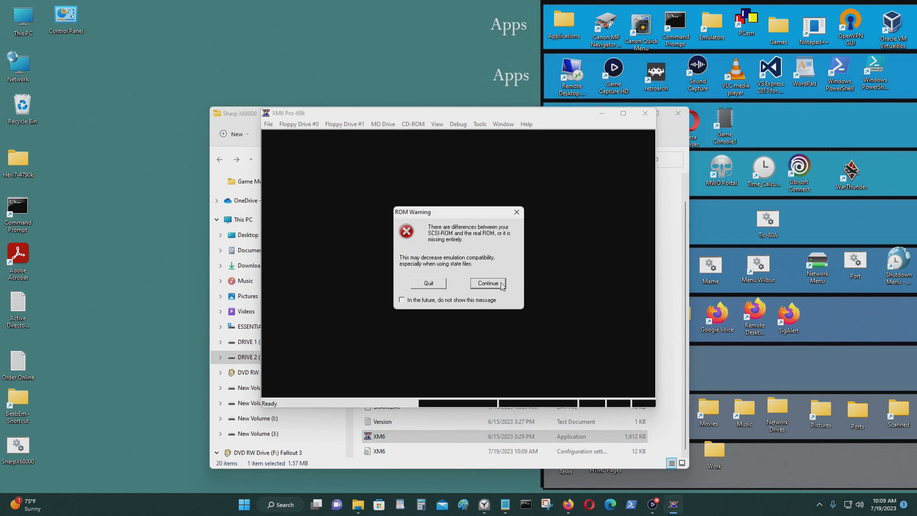
pyautogui.click(488, 283)
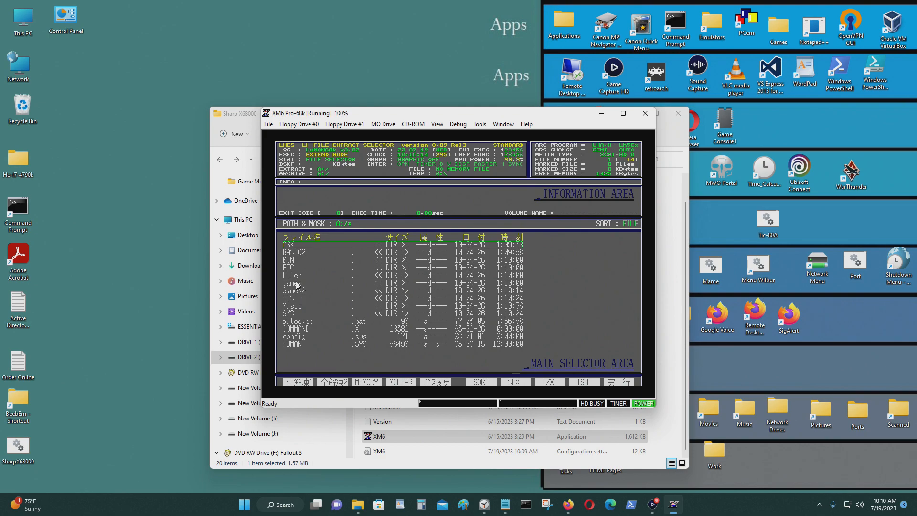
# Switch the emulator display to full-screen mode.
pyautogui.hotkey('alt', 'Return')
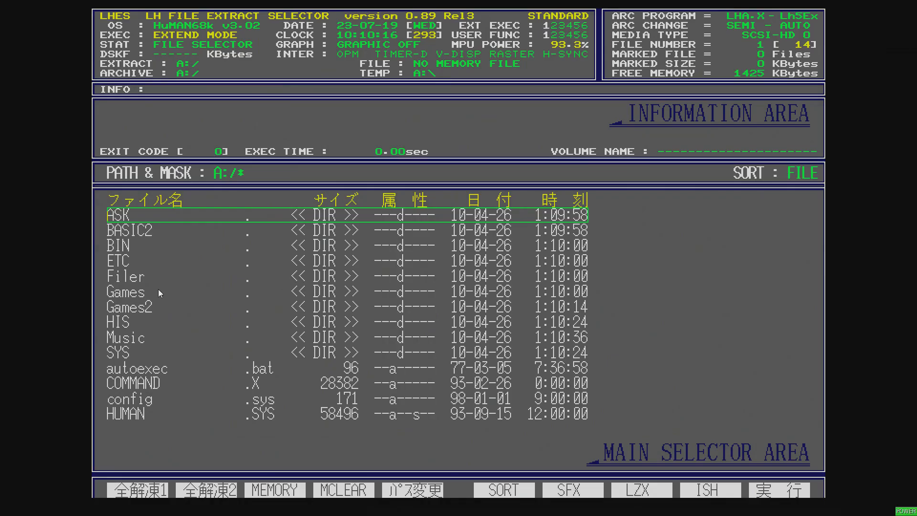
pyautogui.hotkey('alt', 'Return')
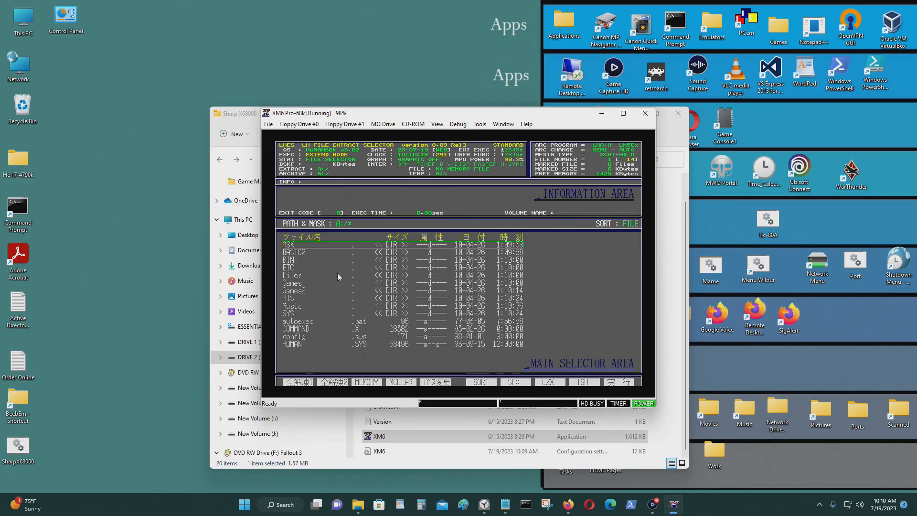
pyautogui.hotkey('alt', 'Return')
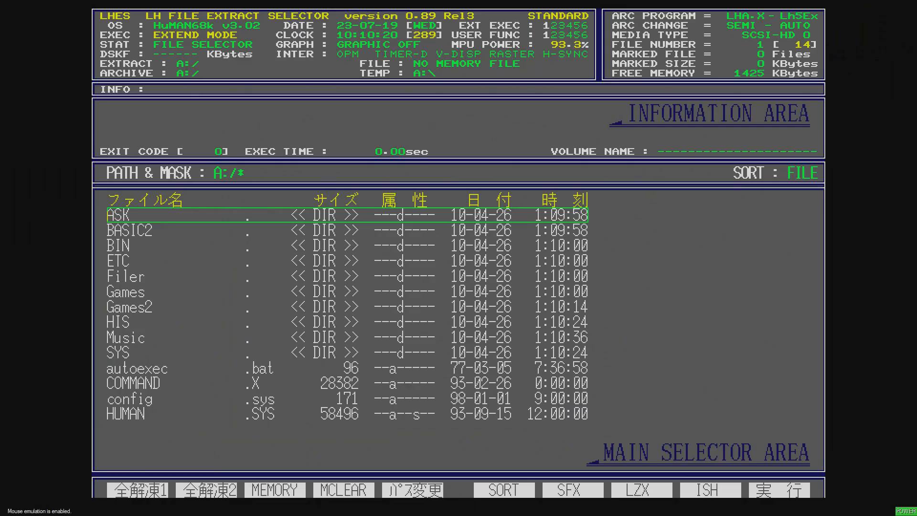
# Open the Games directory from the root of drive A in the full-screen file selector.
pyautogui.press('Down')
pyautogui.press('Down')
pyautogui.press('Down')
pyautogui.press('Down')
pyautogui.press('Down')
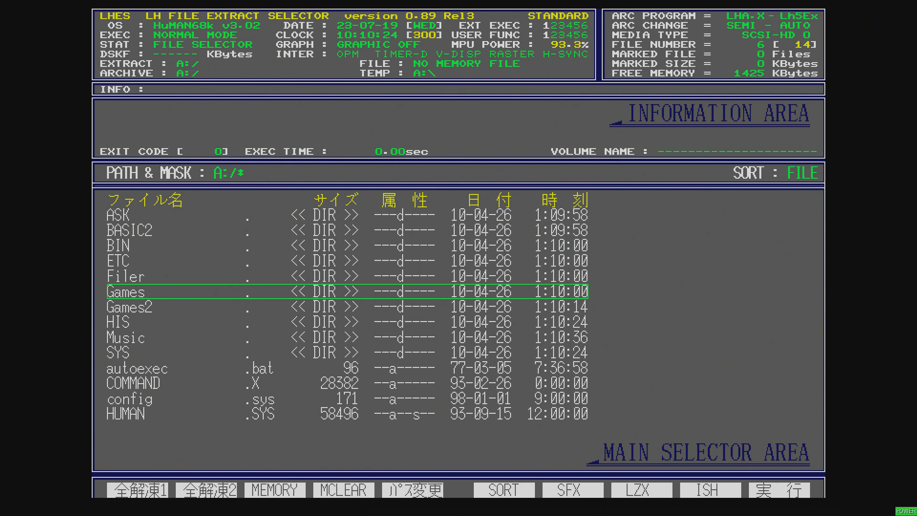
pyautogui.press('Down')
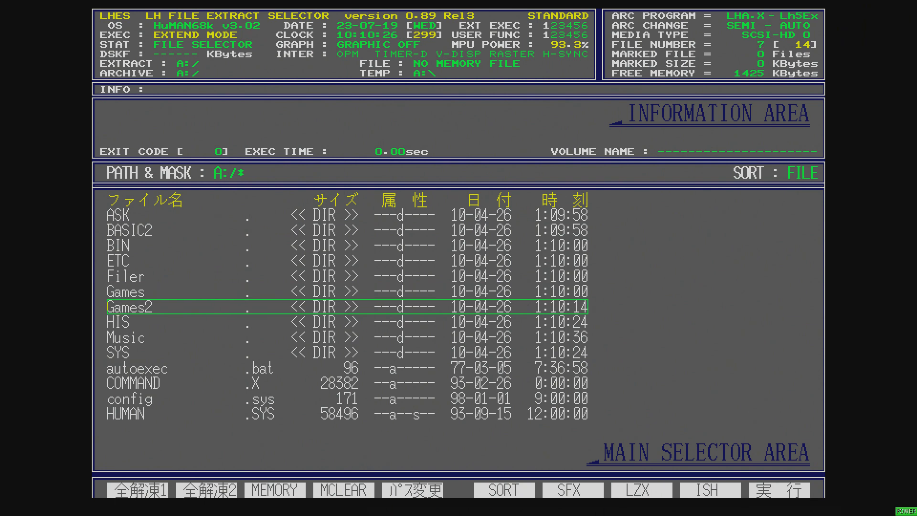
pyautogui.press('Up')
pyautogui.press('Return')
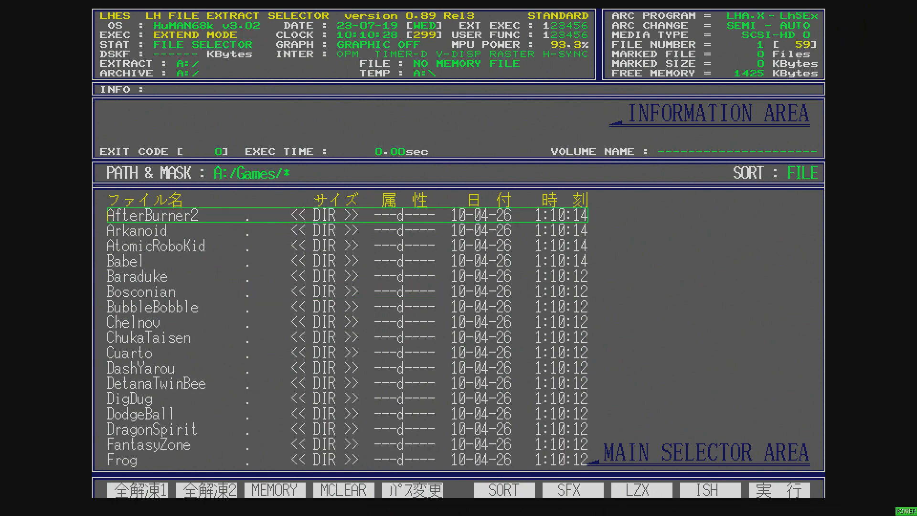
# Look through the list of game folders in the Games directory and return to its first entry.
pyautogui.press('Down')
pyautogui.press('Down')
pyautogui.press('Down')
pyautogui.press('Down')
pyautogui.press('Down')
pyautogui.press('Down')
pyautogui.press('Down')
pyautogui.press('Down')
pyautogui.press('Down')
pyautogui.press('Down')
pyautogui.press('Down')
pyautogui.press('Down')
pyautogui.press('Down')
pyautogui.press('Down')
pyautogui.press('Down')
pyautogui.press('Down')
pyautogui.press('Down')
pyautogui.press('Down')
pyautogui.press('Down')
pyautogui.press('Down')
pyautogui.press('Down')
pyautogui.press('Down')
pyautogui.press('Down')
pyautogui.press('Down')
pyautogui.press('Down')
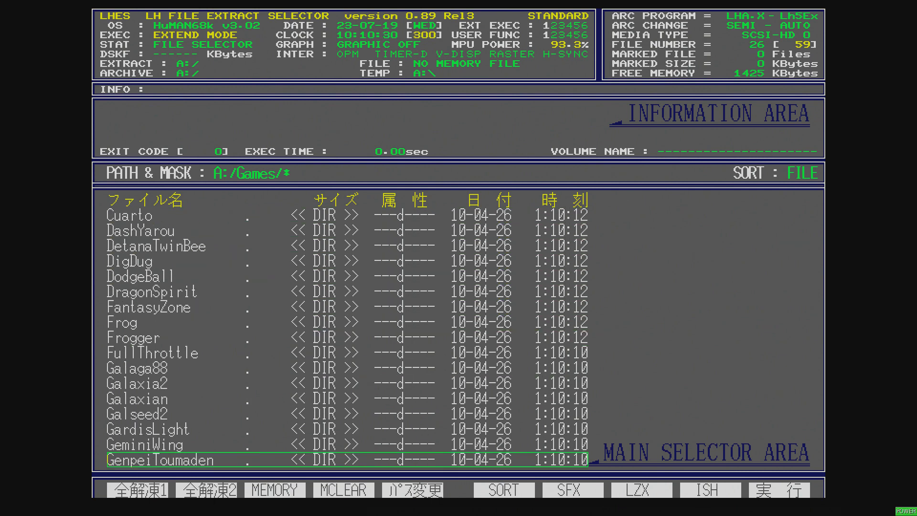
pyautogui.press('Down')
pyautogui.press('Down')
pyautogui.press('Up')
pyautogui.press('Up')
pyautogui.press('Up')
pyautogui.press('Up')
pyautogui.press('Up')
pyautogui.press('Up')
pyautogui.press('Up')
pyautogui.press('Up')
pyautogui.press('Up')
pyautogui.press('Up')
pyautogui.press('Up')
pyautogui.press('Up')
pyautogui.press('Up')
pyautogui.press('Up')
pyautogui.press('Up')
pyautogui.press('Up')
pyautogui.press('Up')
pyautogui.press('Up')
pyautogui.press('Up')
pyautogui.press('Up')
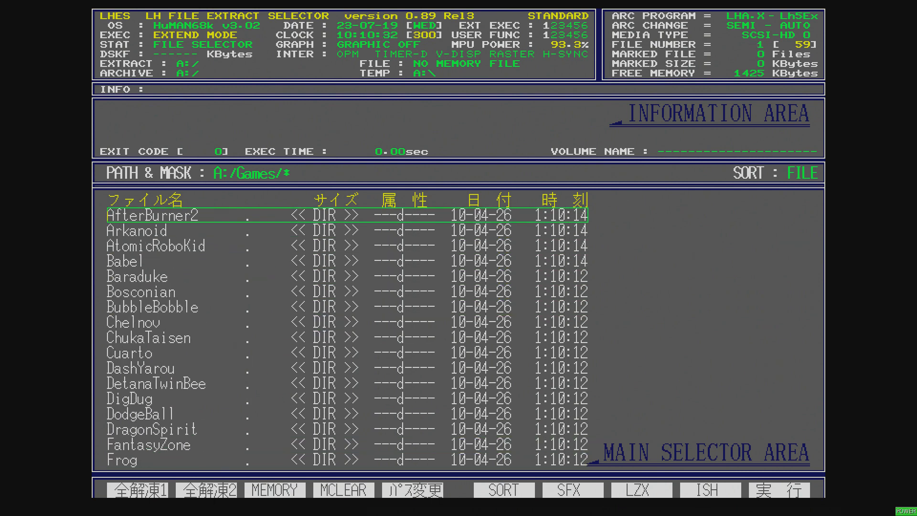
# Open the Gradius folder in the Games directory.
pyautogui.press('Down')
pyautogui.press('Down')
pyautogui.press('Down')
pyautogui.press('Down')
pyautogui.press('Down')
pyautogui.press('Down')
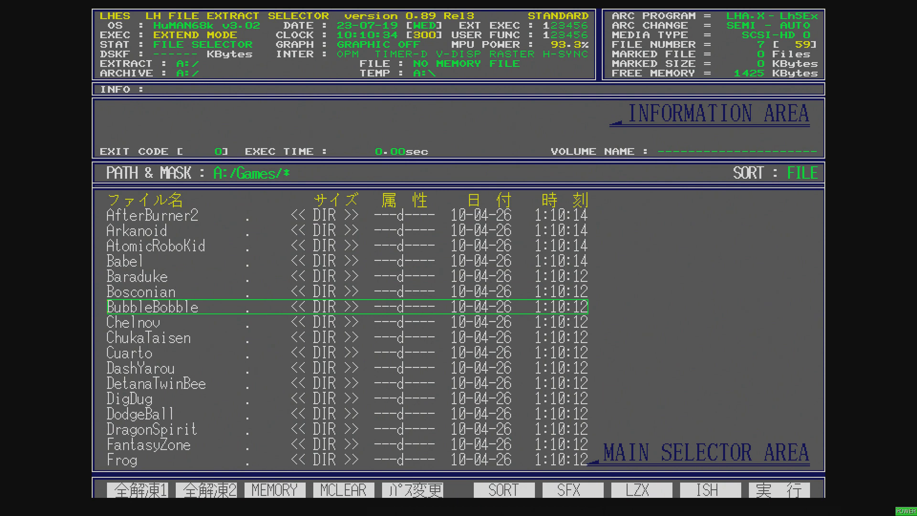
pyautogui.press('Down')
pyautogui.press('Down')
pyautogui.press('Down')
pyautogui.press('Down')
pyautogui.press('Down')
pyautogui.press('Down')
pyautogui.press('Down')
pyautogui.press('Down')
pyautogui.press('Down')
pyautogui.press('Down')
pyautogui.press('Down')
pyautogui.press('Down')
pyautogui.press('Down')
pyautogui.press('Down')
pyautogui.press('Down')
pyautogui.press('Down')
pyautogui.press('Down')
pyautogui.press('Down')
pyautogui.press('Down')
pyautogui.press('Down')
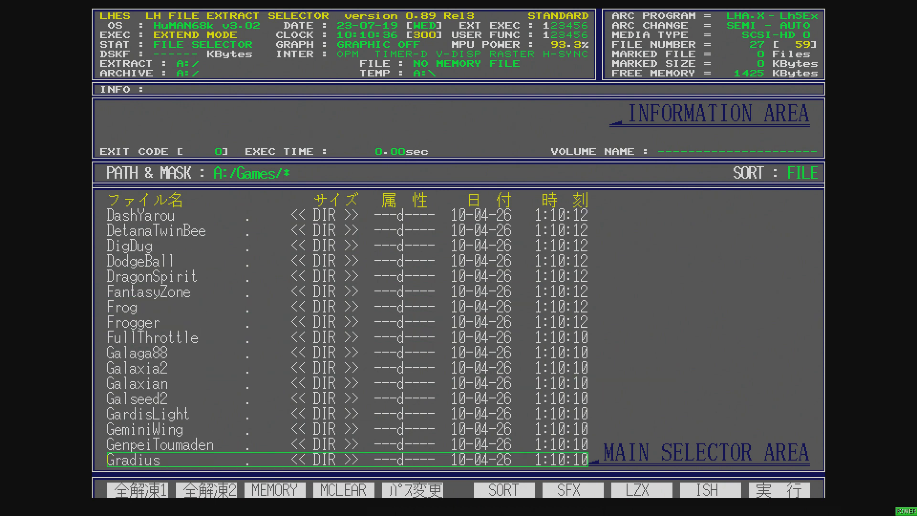
pyautogui.press('Up')
pyautogui.press('Up')
pyautogui.press('Up')
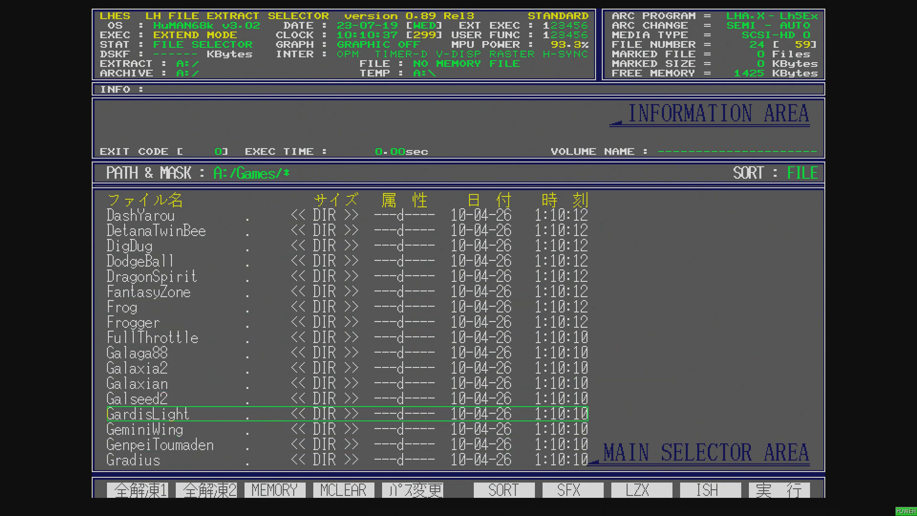
pyautogui.press('Down')
pyautogui.press('Down')
pyautogui.press('Down')
pyautogui.press('Down')
pyautogui.press('Down')
pyautogui.press('Up')
pyautogui.press('Up')
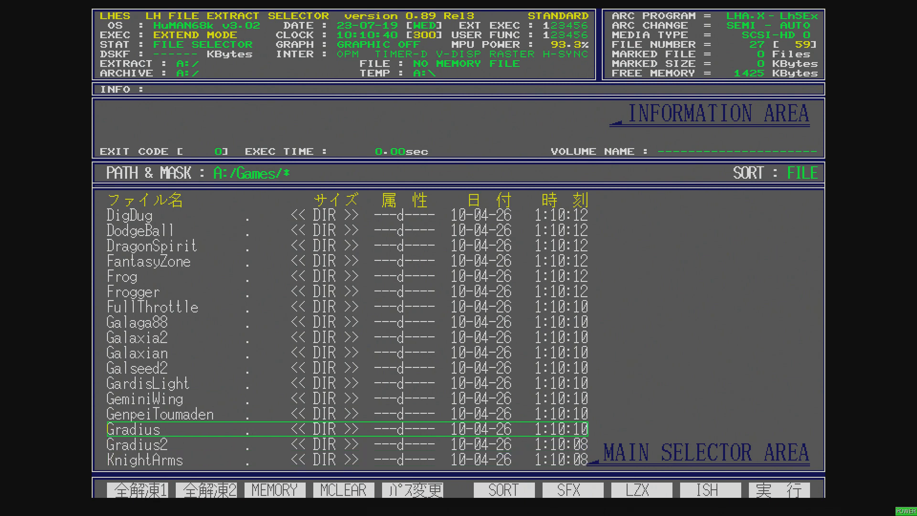
pyautogui.press('Return')
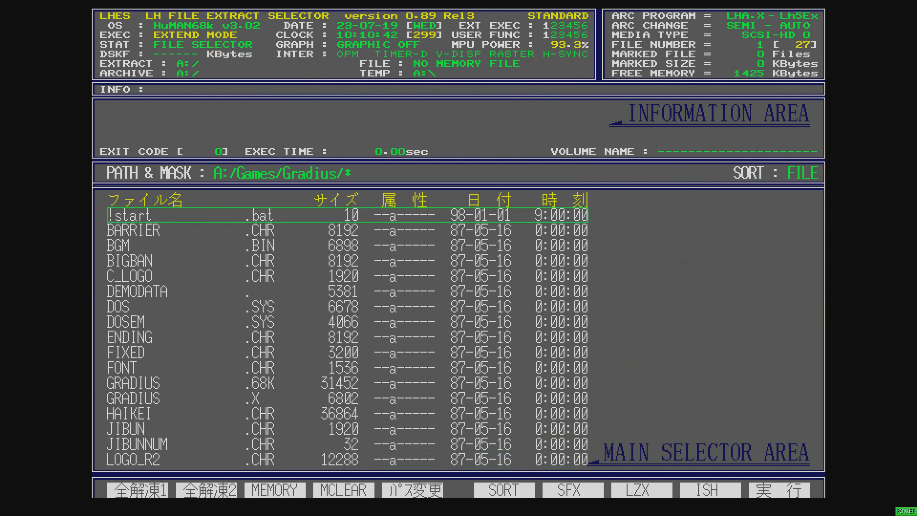
# Launch Gradius by running !start.bat in its folder and start a game from the title screen.
pyautogui.press('Down')
pyautogui.press('Up')
pyautogui.press('Return')
pyautogui.press('Return')
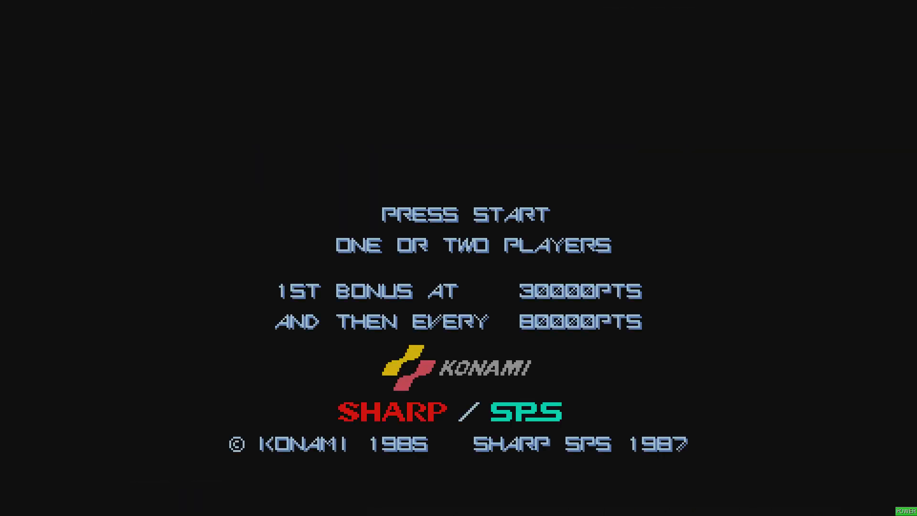
pyautogui.press('space')
pyautogui.press('space')
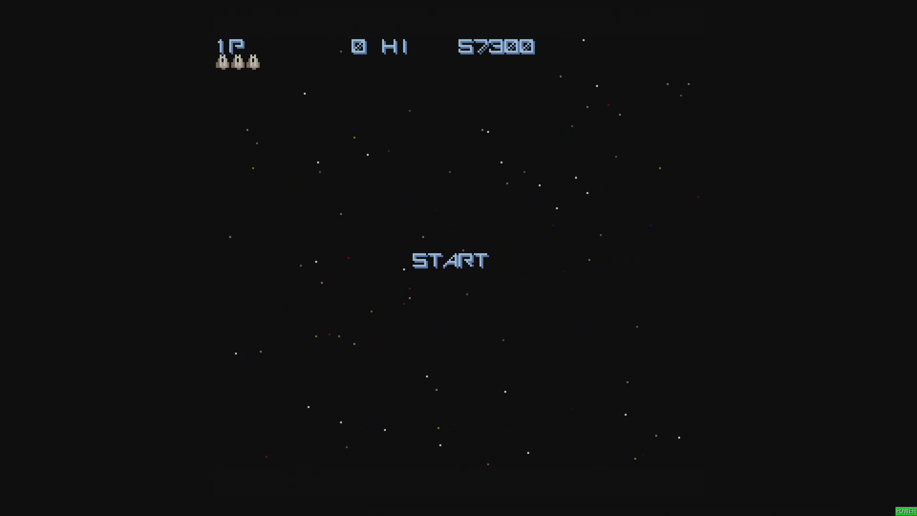
# Play the first stage of Gradius, steering the ship around the screen and shooting the incoming enemy formations.
pyautogui.press('Right')
pyautogui.press('Left')
pyautogui.press('Up')
pyautogui.press('space')
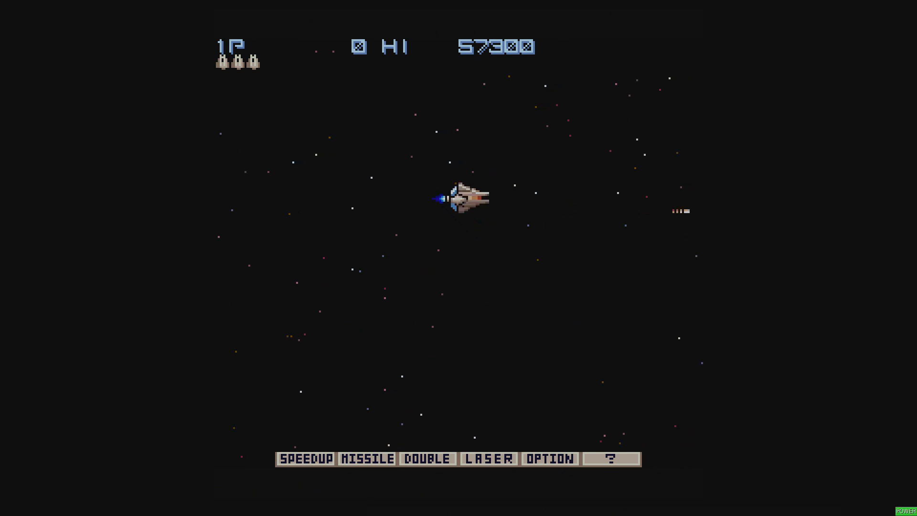
pyautogui.press('space')
pyautogui.press('Left')
pyautogui.press('Up')
pyautogui.press('space')
pyautogui.press('space')
pyautogui.press('Right')
pyautogui.press('space')
pyautogui.press('space')
pyautogui.press('Down')
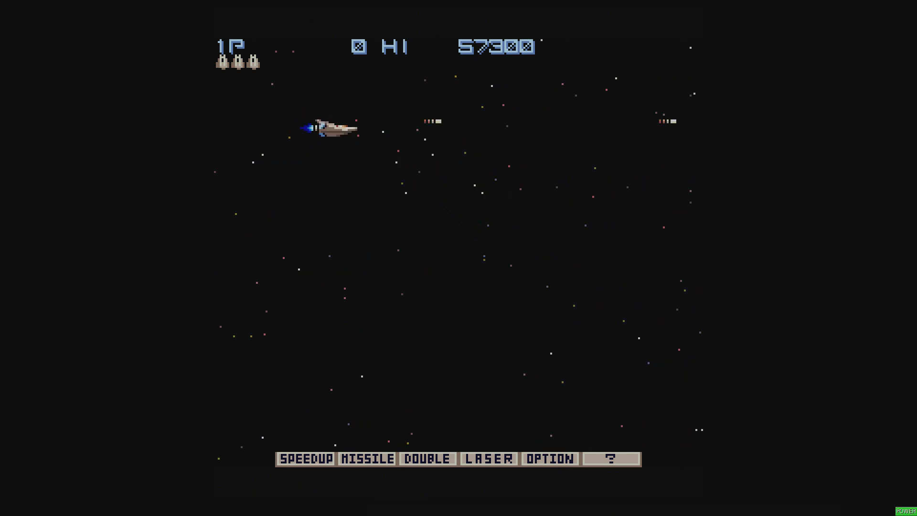
pyautogui.press('space')
pyautogui.press('Left')
pyautogui.press('Up')
pyautogui.press('space')
pyautogui.press('Down')
pyautogui.press('space')
pyautogui.press('space')
pyautogui.press('Right')
pyautogui.press('space')
pyautogui.press('space')
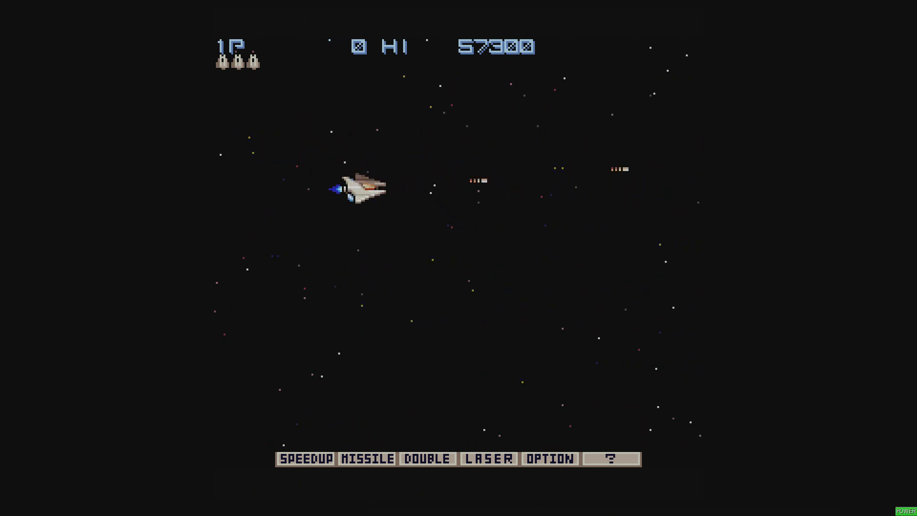
pyautogui.press('space')
pyautogui.press('space')
pyautogui.press('Up')
pyautogui.press('Left')
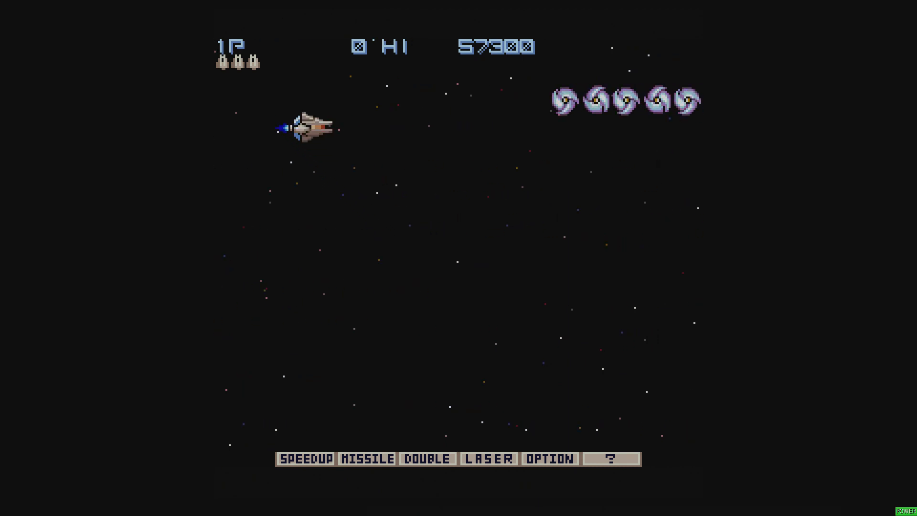
pyautogui.press('Right')
pyautogui.press('space')
pyautogui.press('Right')
pyautogui.press('space')
pyautogui.press('Down')
pyautogui.press('Left')
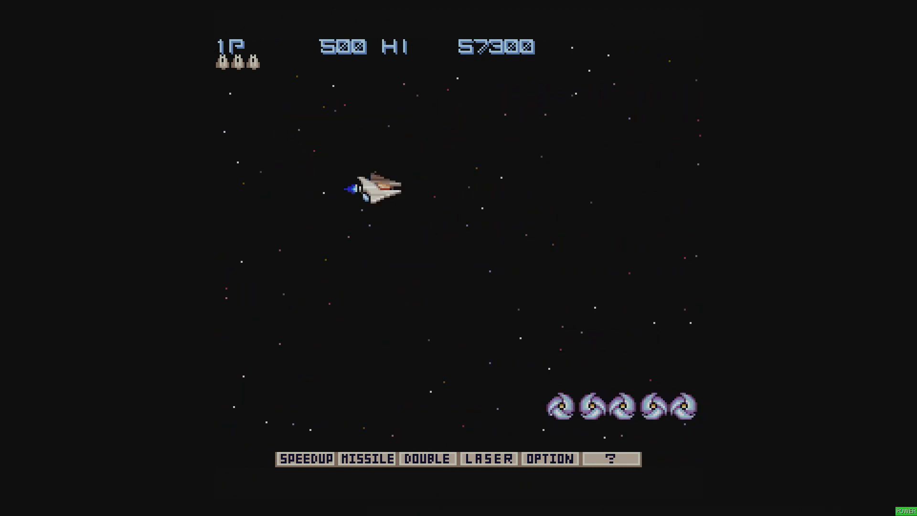
pyautogui.press('Down')
pyautogui.press('Left')
pyautogui.press('space')
pyautogui.press('Right')
pyautogui.press('space')
pyautogui.press('Left')
pyautogui.press('Right')
pyautogui.press('space')
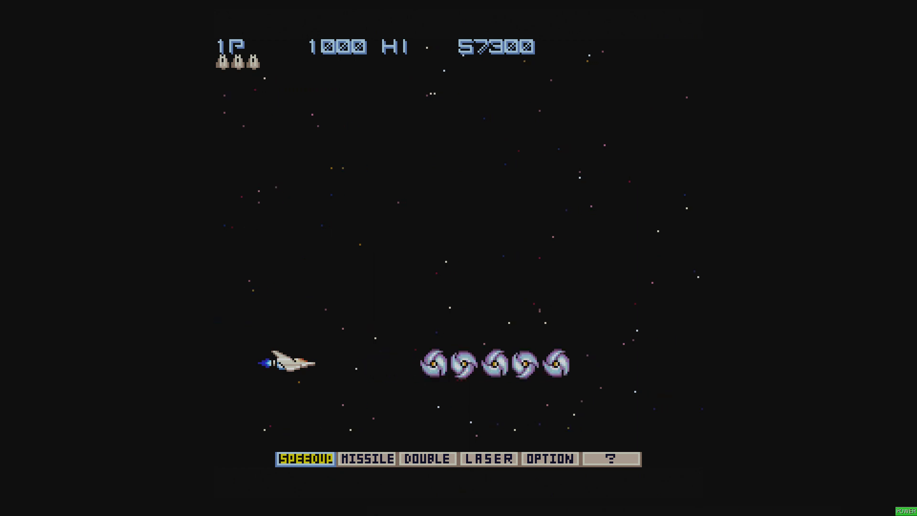
# Return the emulator to windowed mode, release the mouse and reset the system.
pyautogui.hotkey('alt', 'Return')
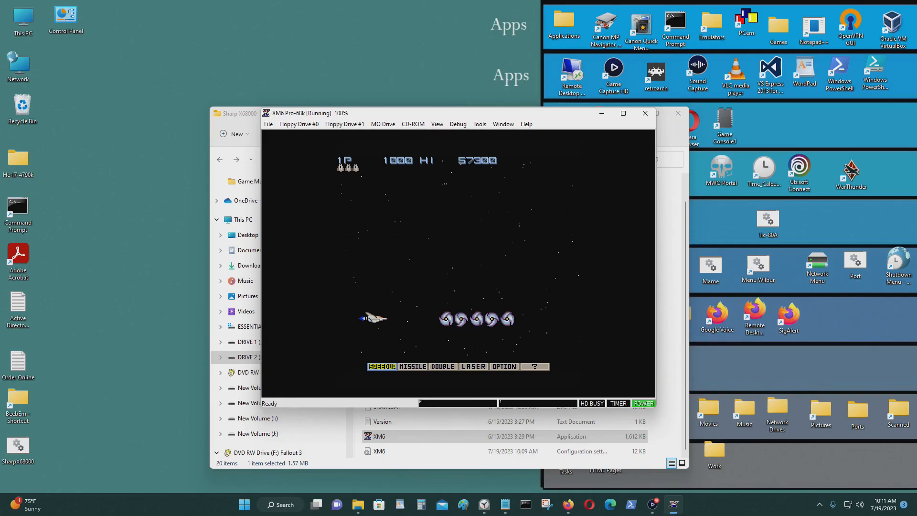
pyautogui.middleClick(458, 257)
pyautogui.click(269, 125)
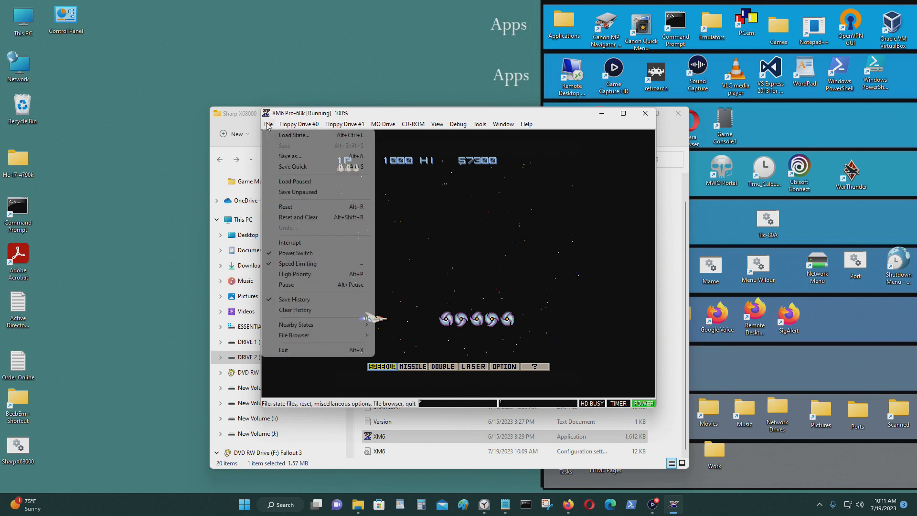
pyautogui.click(286, 206)
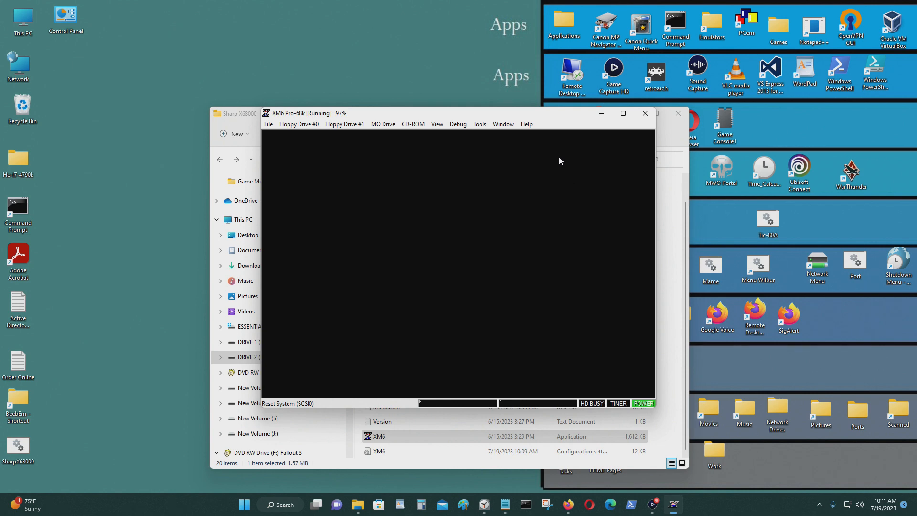
# Open the button setup for joystick Device A (Logitech Dual Action) in the emulator options.
pyautogui.click(478, 124)
pyautogui.click(497, 339)
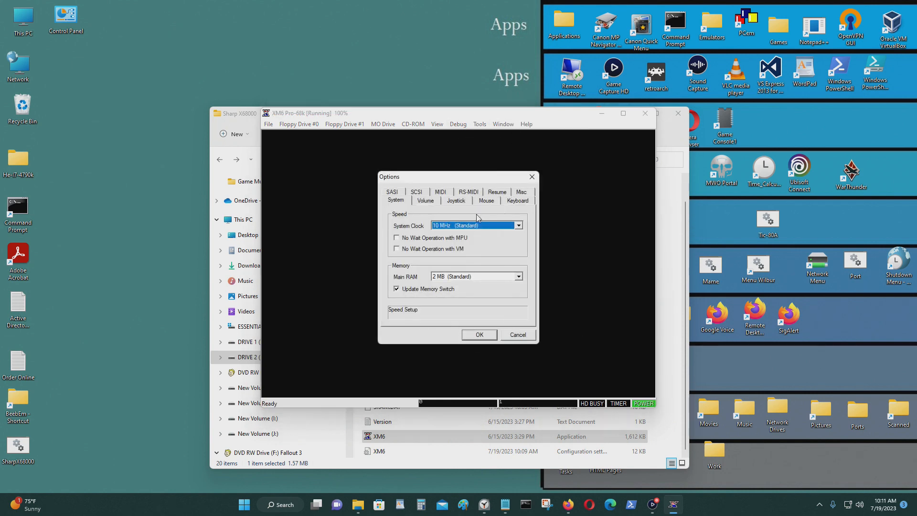
pyautogui.click(456, 200)
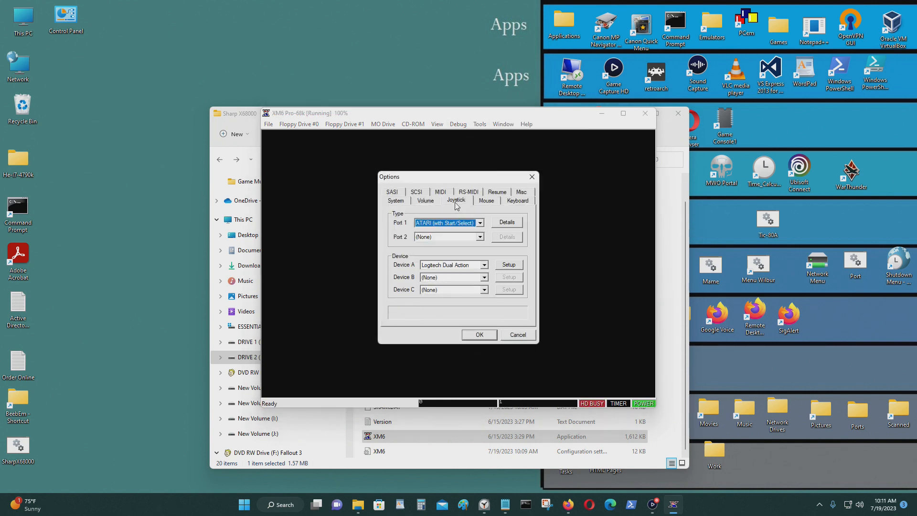
pyautogui.click(509, 264)
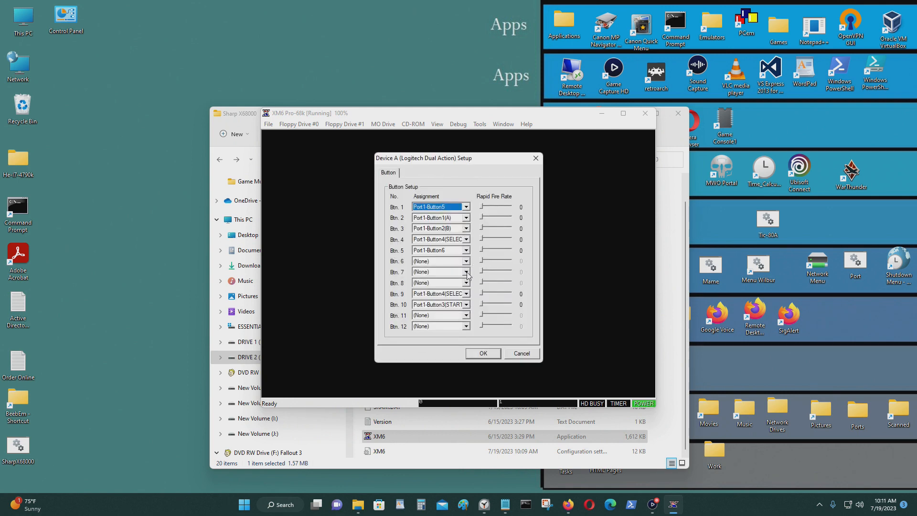
# Set the assignments of joystick buttons 1, 5 and 4 to (None) and accept the joystick options.
pyautogui.click(466, 207)
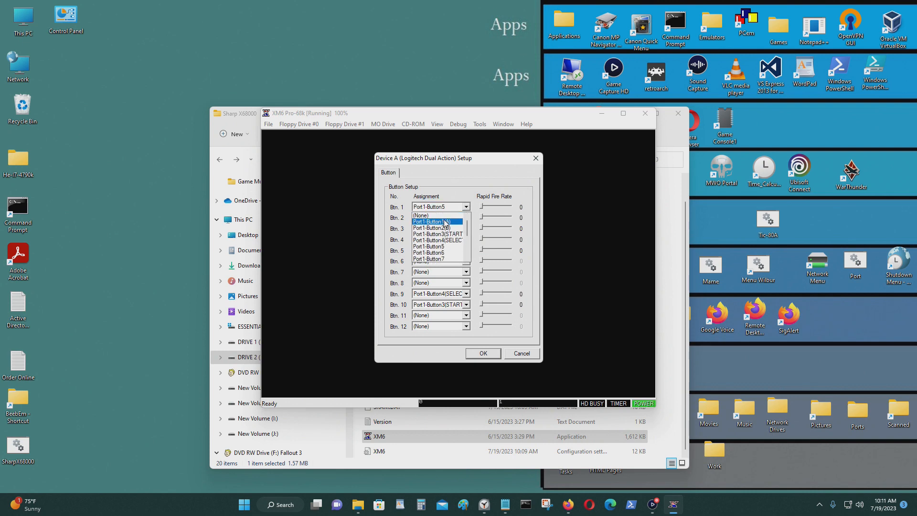
pyautogui.click(443, 218)
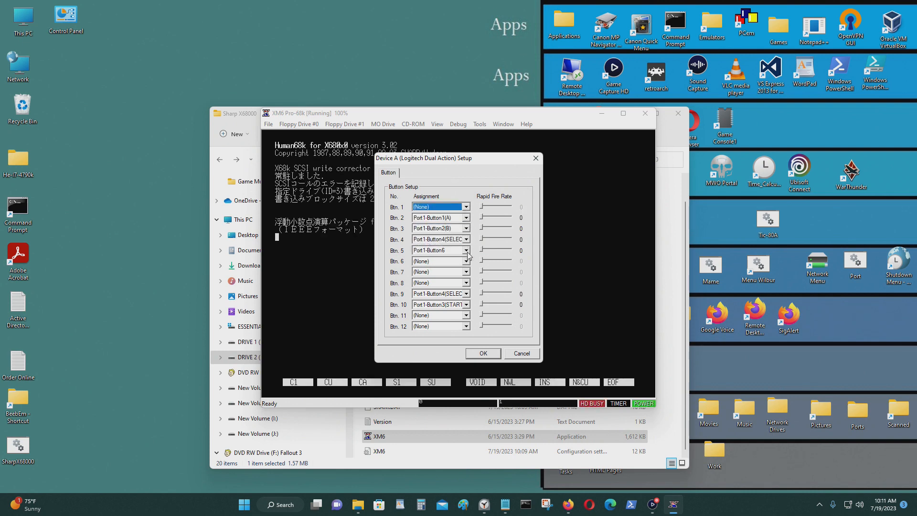
pyautogui.click(466, 261)
pyautogui.click(424, 259)
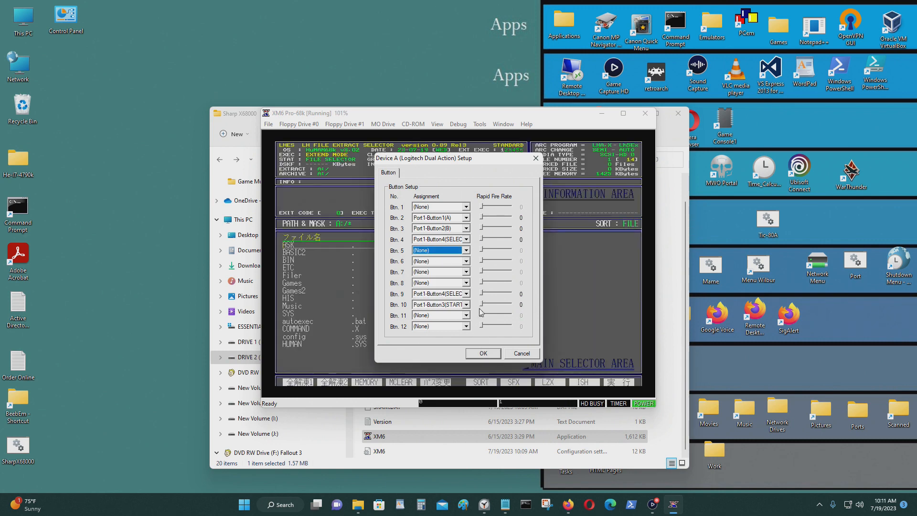
pyautogui.click(466, 239)
pyautogui.scroll(1, 461, 275)
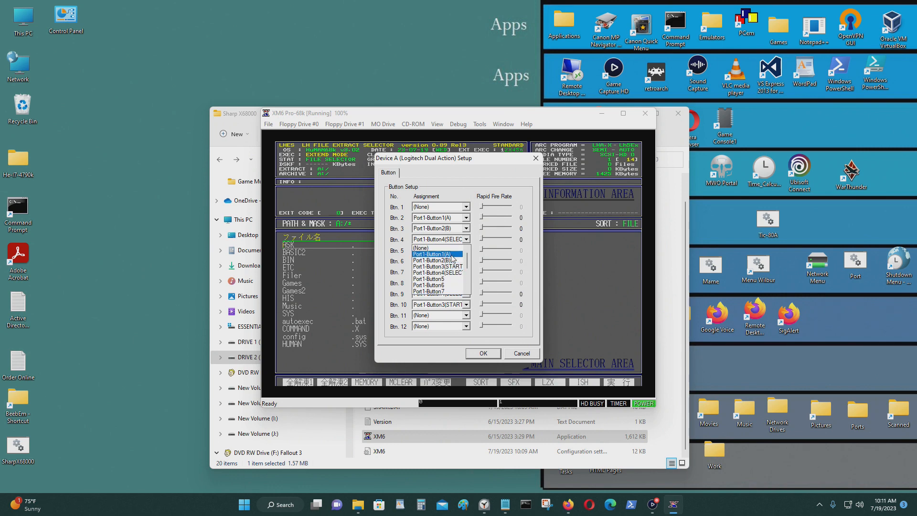
pyautogui.click(450, 247)
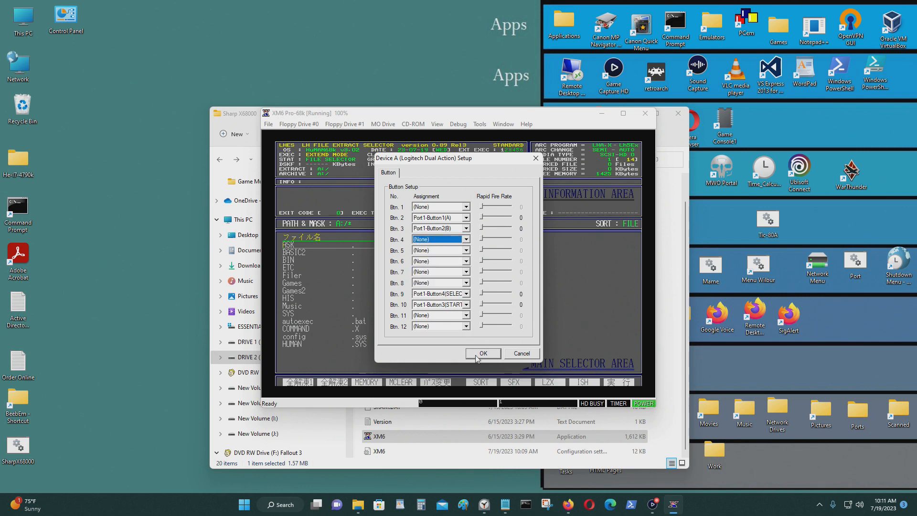
pyautogui.click(476, 355)
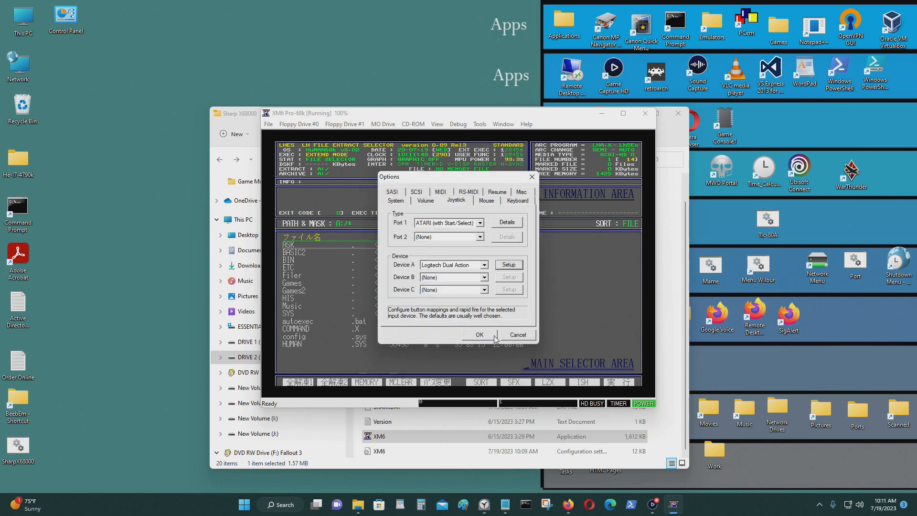
pyautogui.click(484, 338)
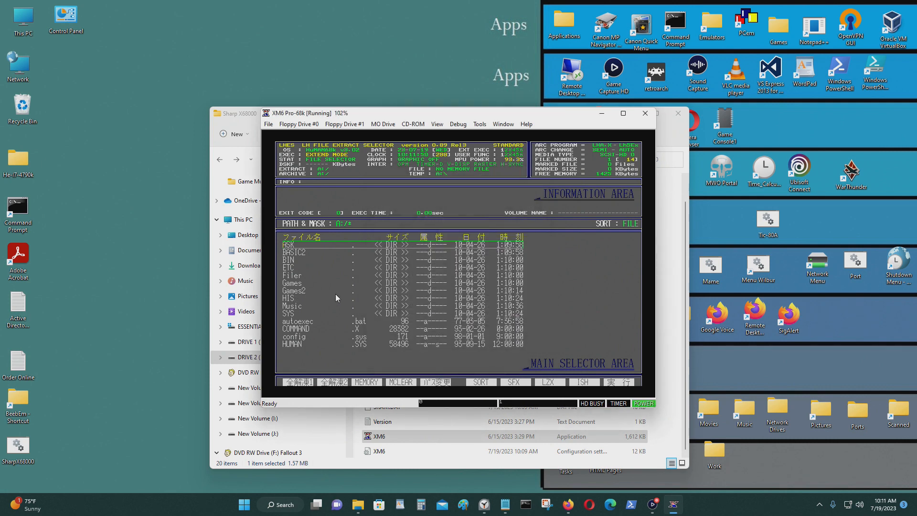
# Move the selection through the root directory of drive A to the Games2 folder.
pyautogui.press('Down')
pyautogui.press('Down')
pyautogui.press('Down')
pyautogui.press('Down')
pyautogui.press('Down')
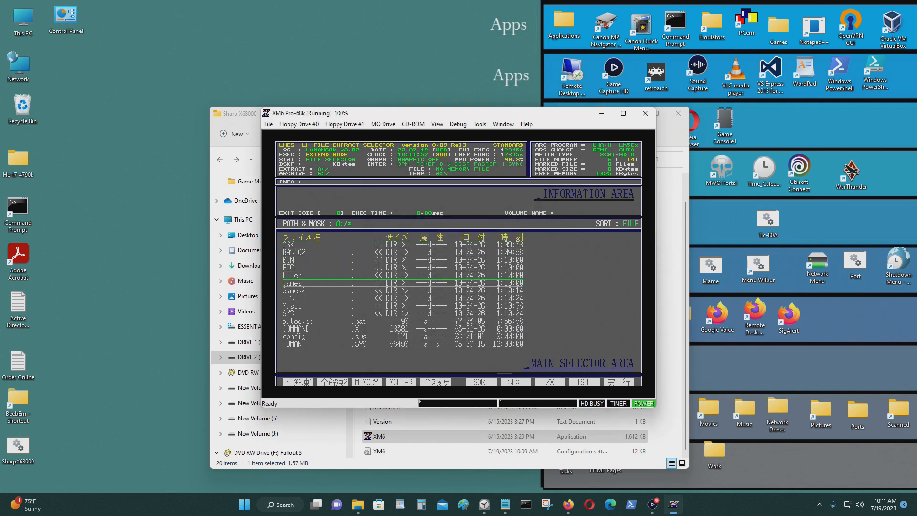
pyautogui.press('Down')
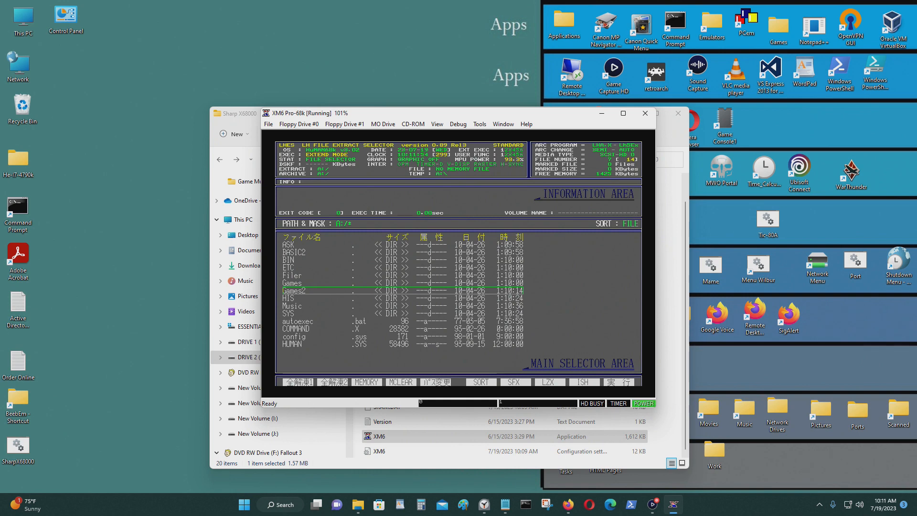
# Exit the emulator and move the Sharp X68000 folder window clear of the desktop icons.
pyautogui.click(269, 124)
pyautogui.click(310, 352)
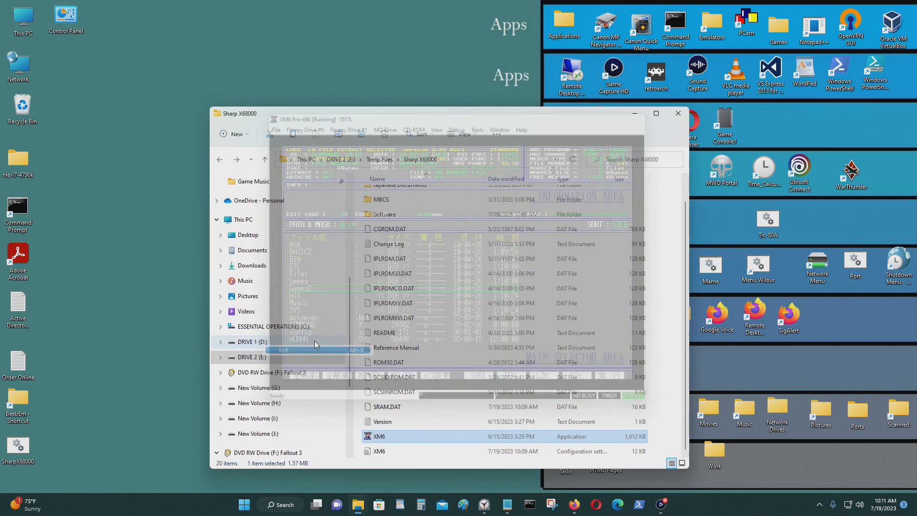
pyautogui.moveTo(483, 116); pyautogui.dragTo(700, 113)
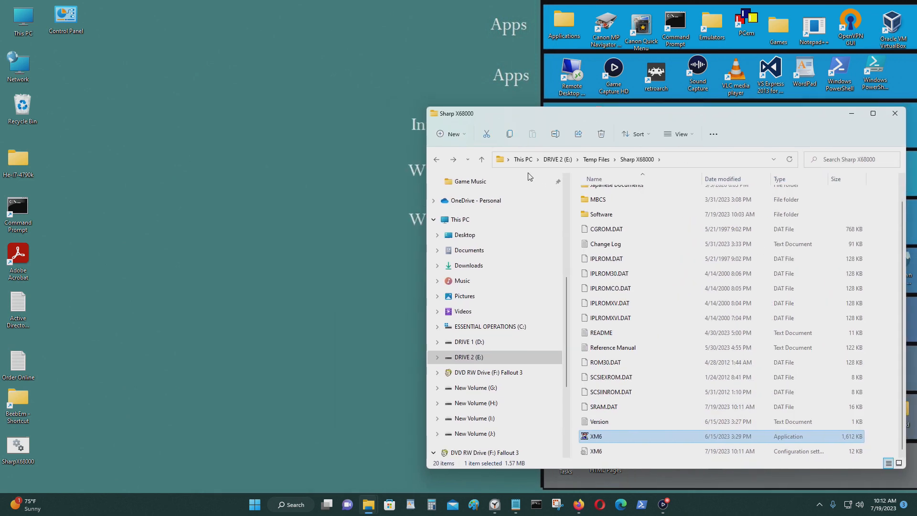
# Reopen the Sharp X68000 folder from Temp Files and run the SharpX68000 script on the desktop.
pyautogui.click(437, 159)
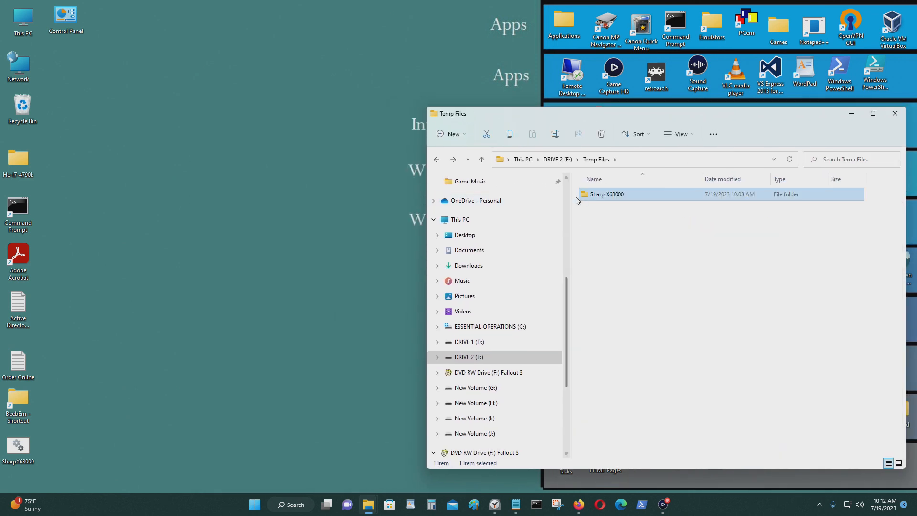
pyautogui.doubleClick(599, 194)
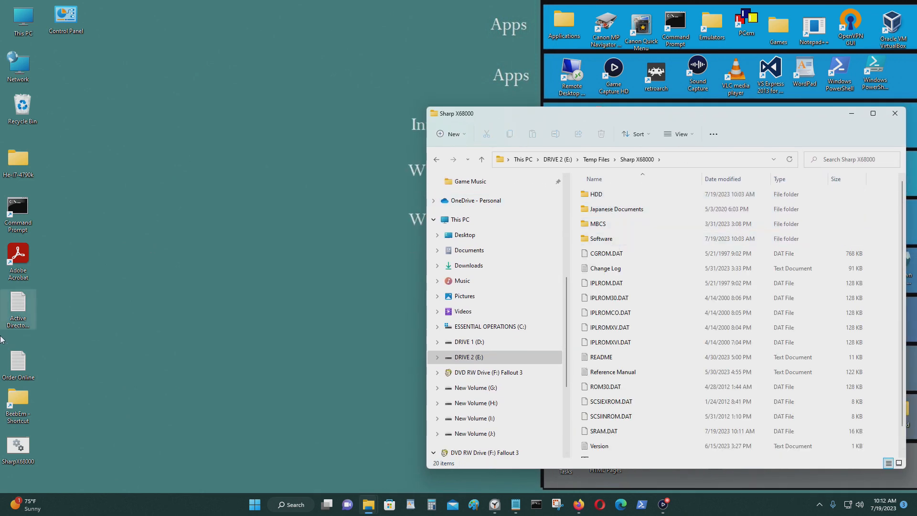
pyautogui.doubleClick(18, 447)
pyautogui.click(381, 69)
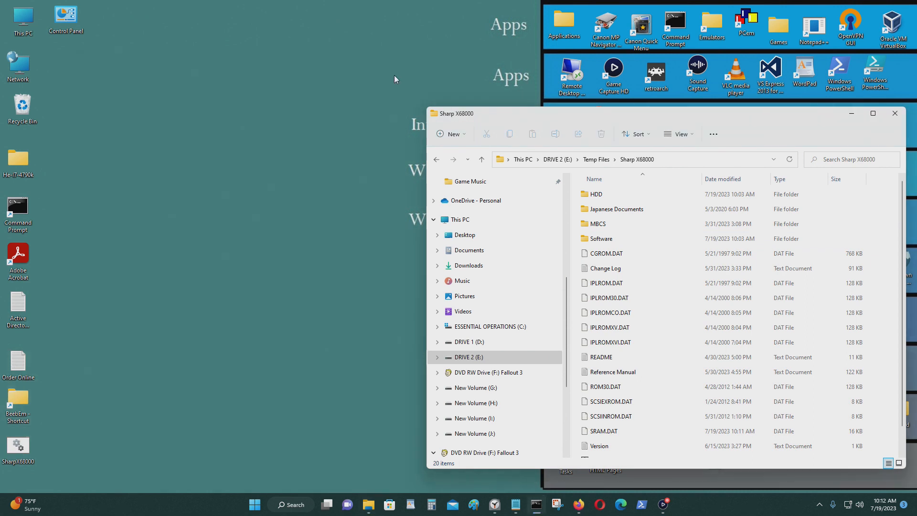
# Open the Editor folder inside Software and place a second File Explorer window showing This PC beside it.
pyautogui.doubleClick(627, 239)
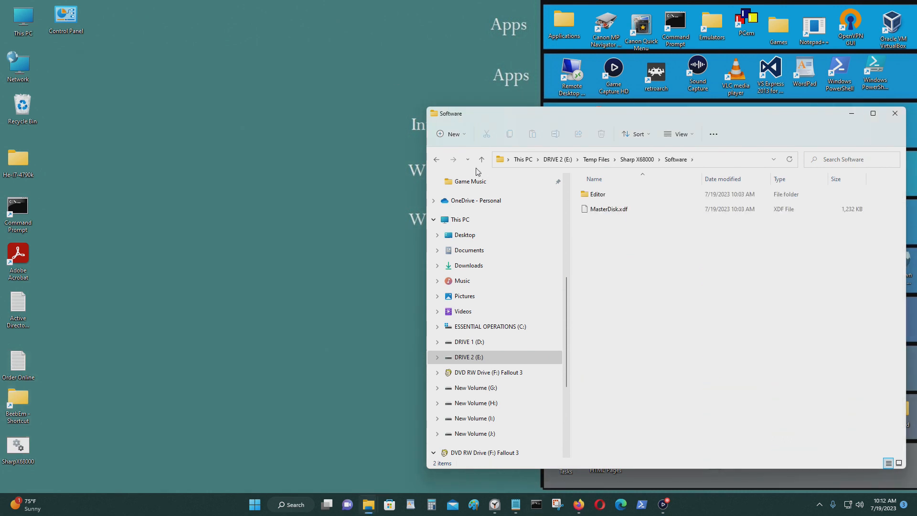
pyautogui.doubleClick(606, 195)
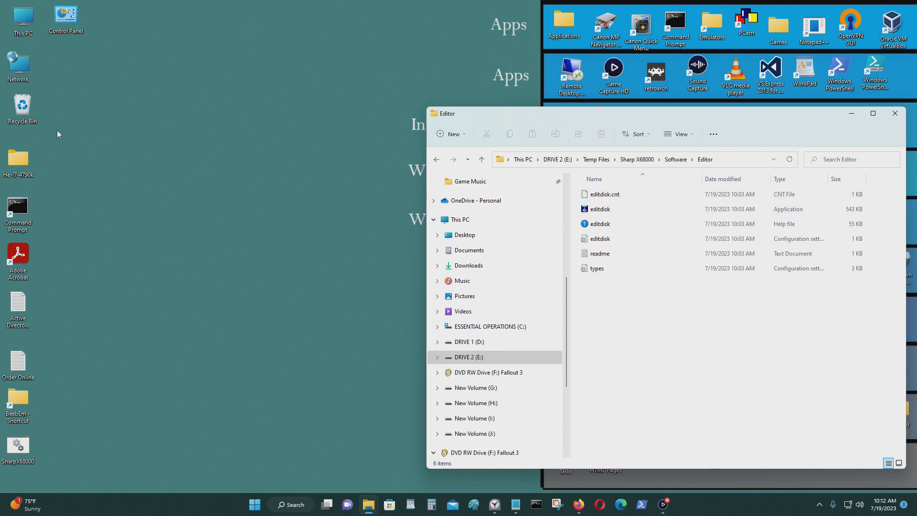
pyautogui.doubleClick(23, 19)
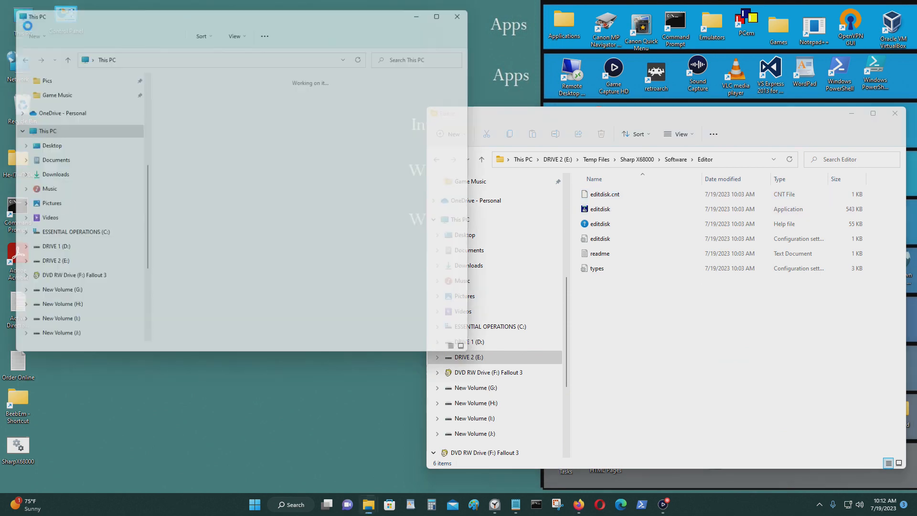
pyautogui.moveTo(254, 12); pyautogui.dragTo(273, 128)
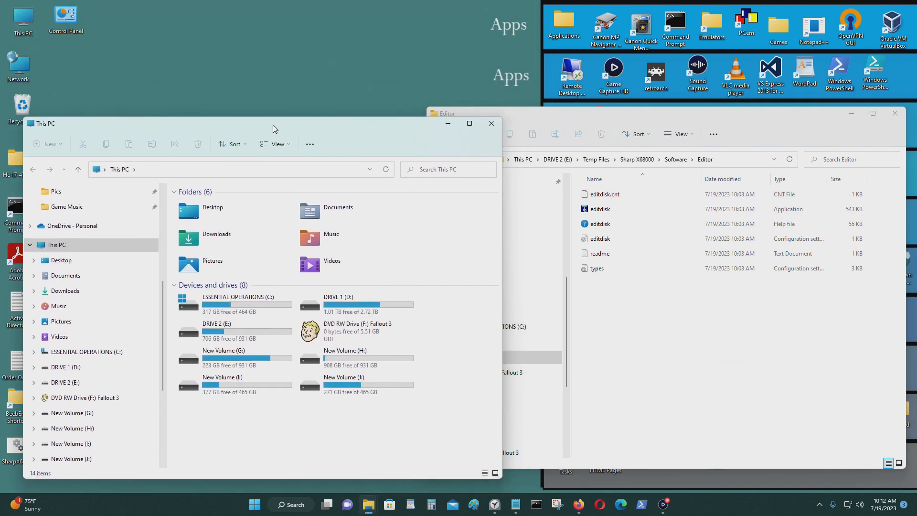
# Copy the path E:\Temp Files\Sharp X68000\Software\Editor from the first window and open it in the second window.
pyautogui.click(717, 159)
pyautogui.hotkey('ctrl', 'c')
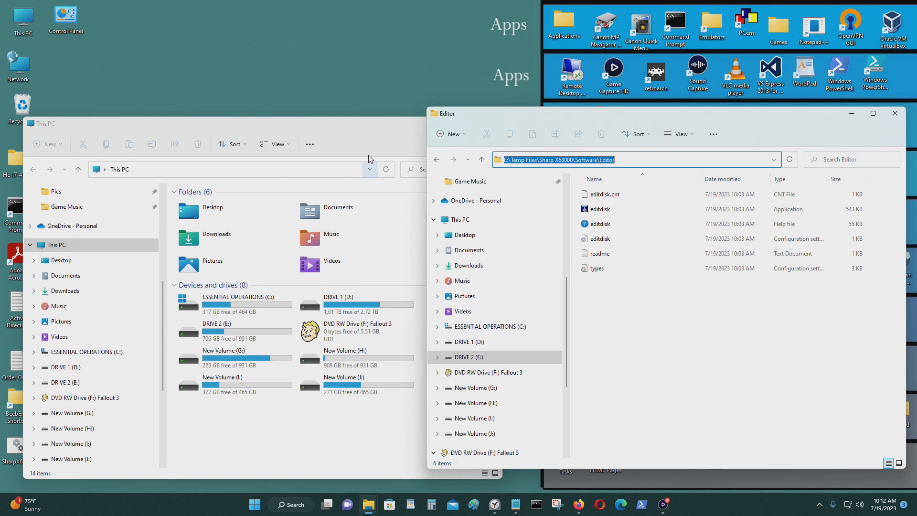
pyautogui.click(314, 166)
pyautogui.click(306, 169)
pyautogui.hotkey('ctrl', 'v')
pyautogui.press('Return')
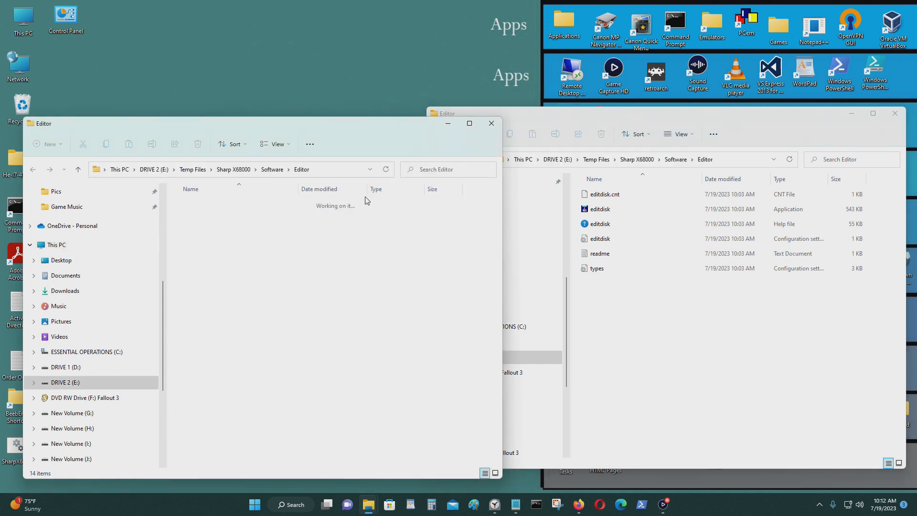
# Shorten the first window's path to the Sharp X68000 folder in E:\Temp Files and open its HDD folder.
pyautogui.click(347, 175)
pyautogui.click(346, 177)
pyautogui.press('BackSpace')
pyautogui.press('BackSpace')
pyautogui.press('BackSpace')
pyautogui.press('BackSpace')
pyautogui.press('BackSpace')
pyautogui.press('BackSpace')
pyautogui.press('BackSpace')
pyautogui.press('BackSpace')
pyautogui.press('BackSpace')
pyautogui.press('BackSpace')
pyautogui.press('BackSpace')
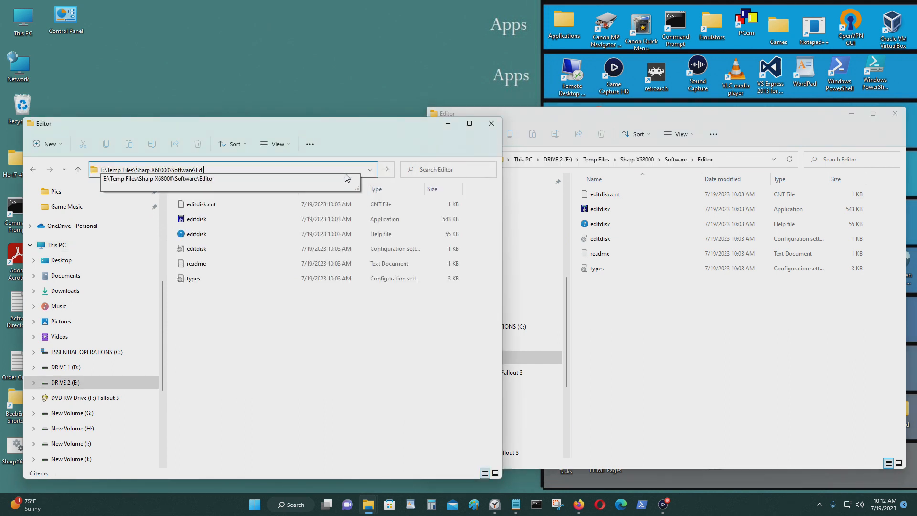
pyautogui.press('BackSpace')
pyautogui.press('BackSpace')
pyautogui.press('BackSpace')
pyautogui.press('BackSpace')
pyautogui.press('Return')
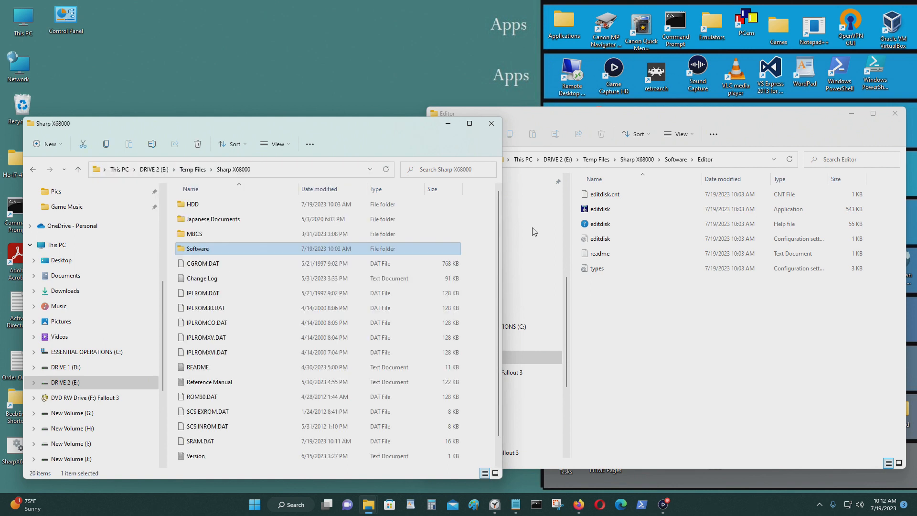
pyautogui.click(212, 205)
pyautogui.doubleClick(213, 205)
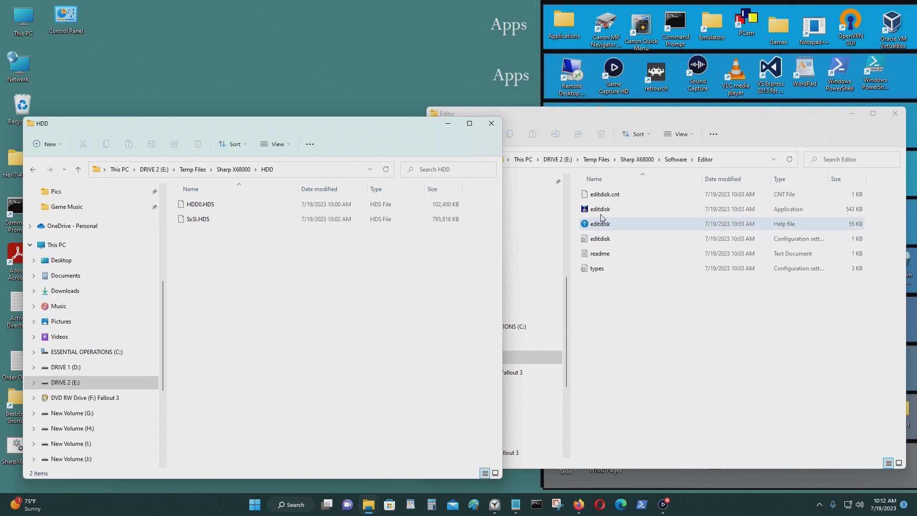
# Open the SxSI.HDS image with the editdisk application using the Human68k HDD SCSI profile.
pyautogui.moveTo(227, 219); pyautogui.dragTo(611, 215)
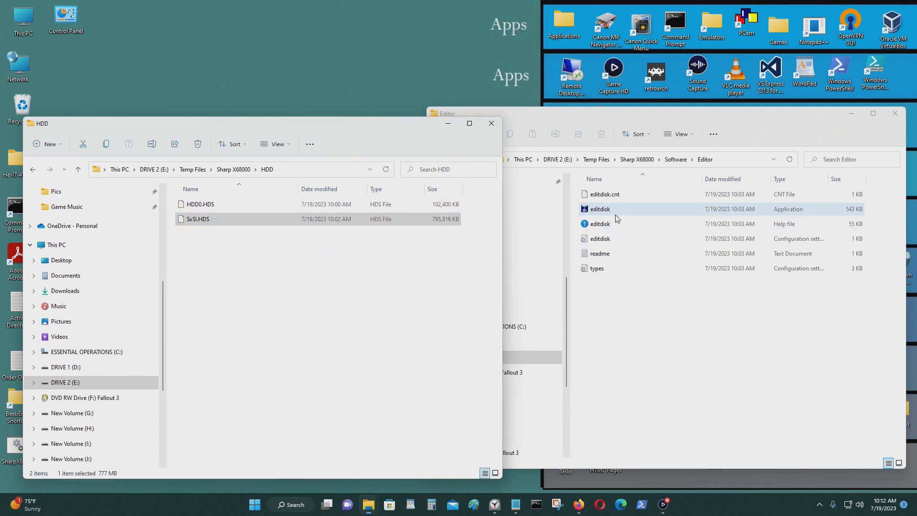
pyautogui.click(531, 262)
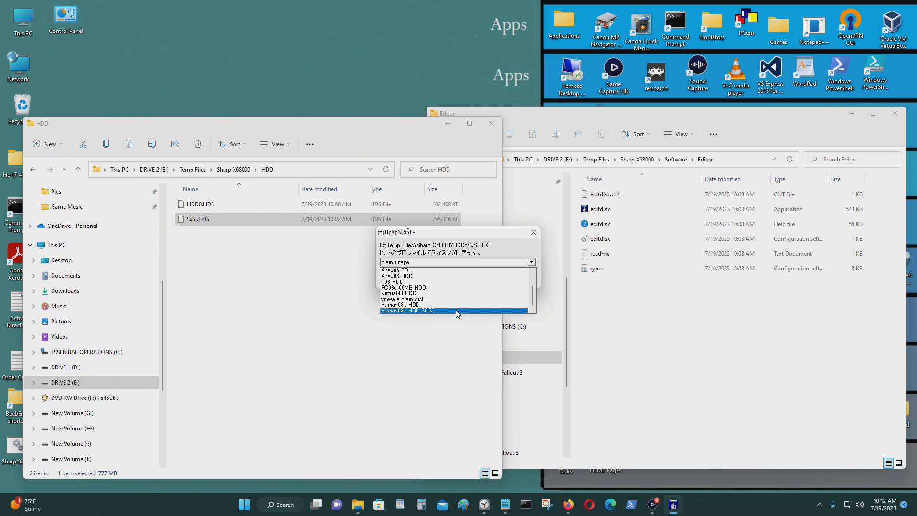
pyautogui.click(458, 311)
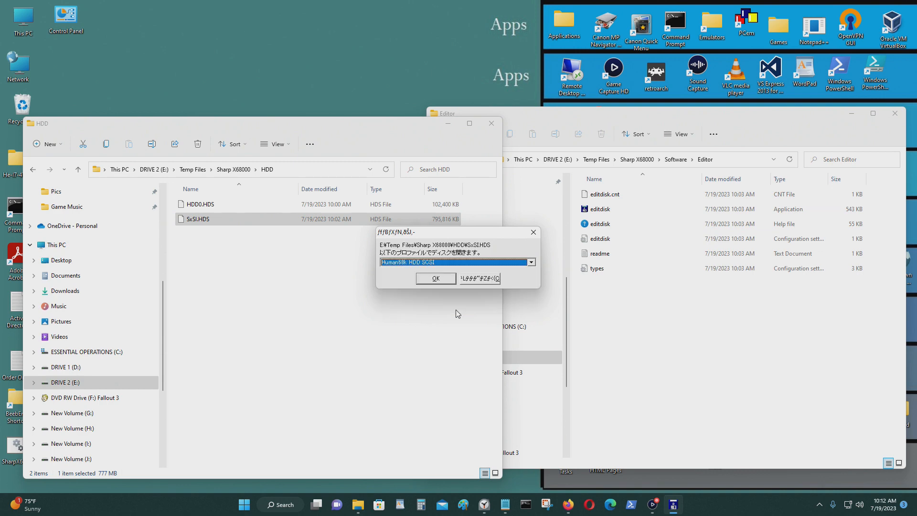
pyautogui.click(435, 278)
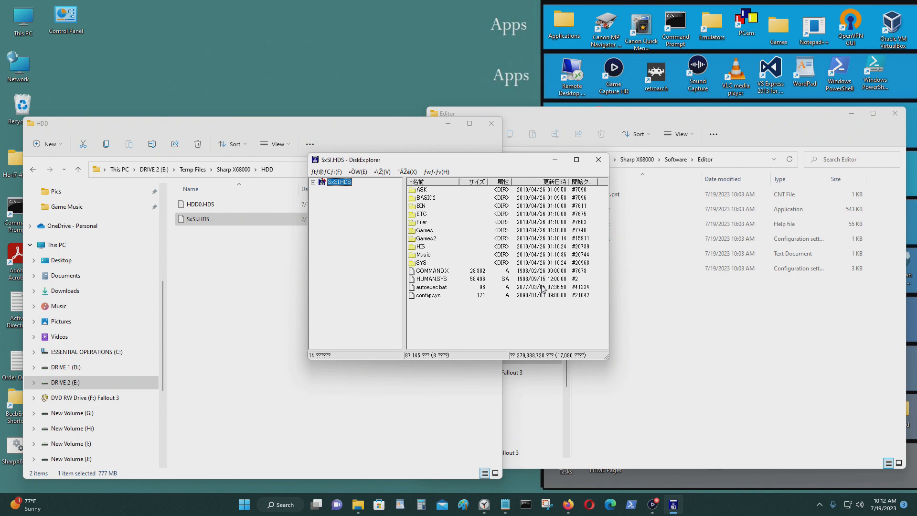
# Extract the Frogger folder from the image's Games folder into the Editor folder and open the extracted copy.
pyautogui.doubleClick(430, 231)
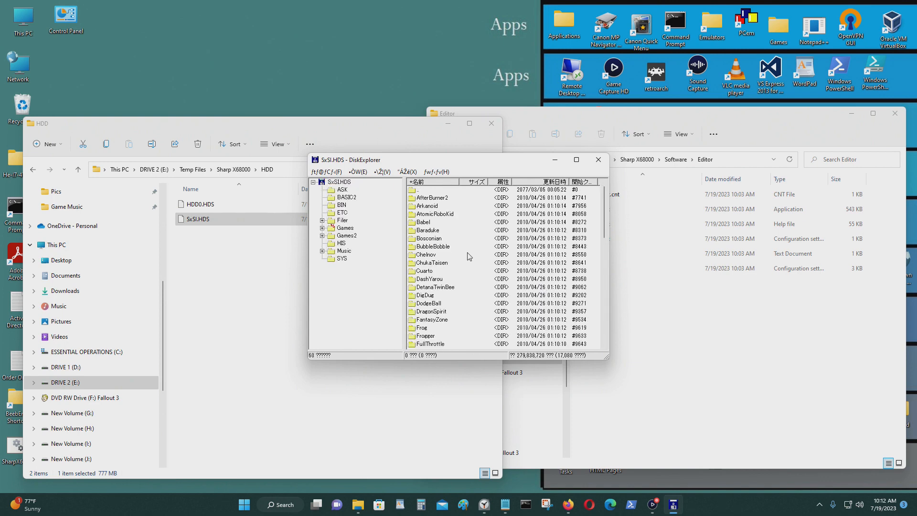
pyautogui.scroll(-12, 469, 256)
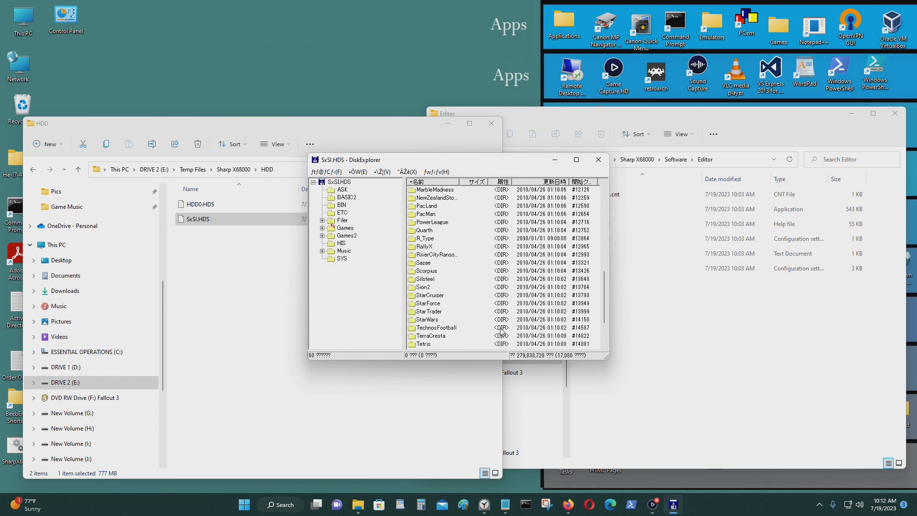
pyautogui.scroll(12, 501, 276)
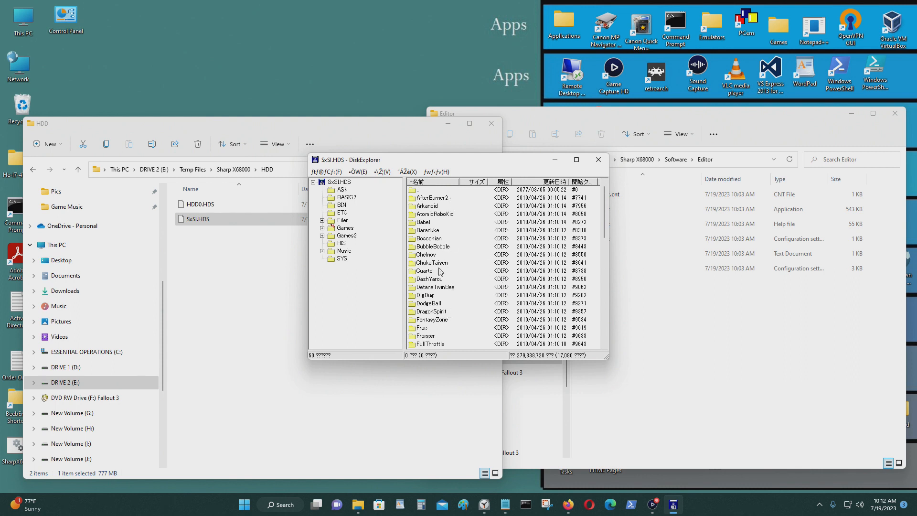
pyautogui.scroll(-1, 440, 271)
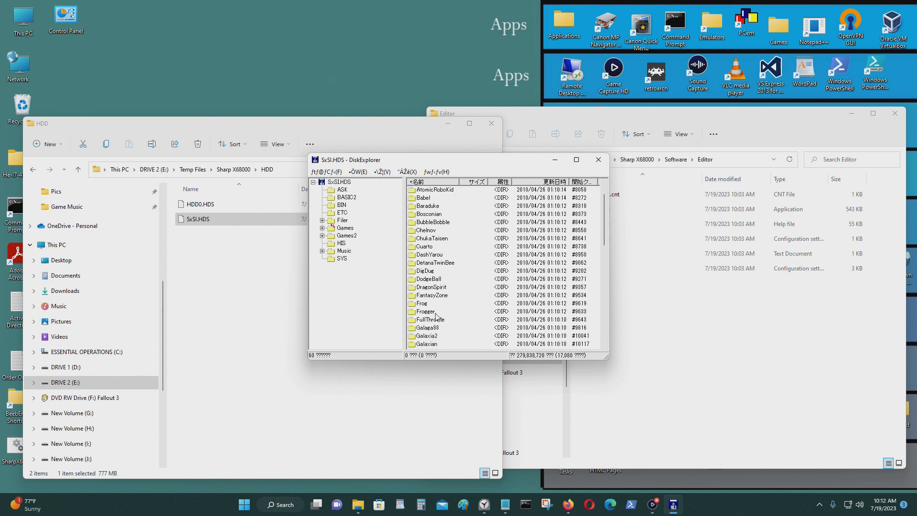
pyautogui.moveTo(436, 316); pyautogui.dragTo(695, 315)
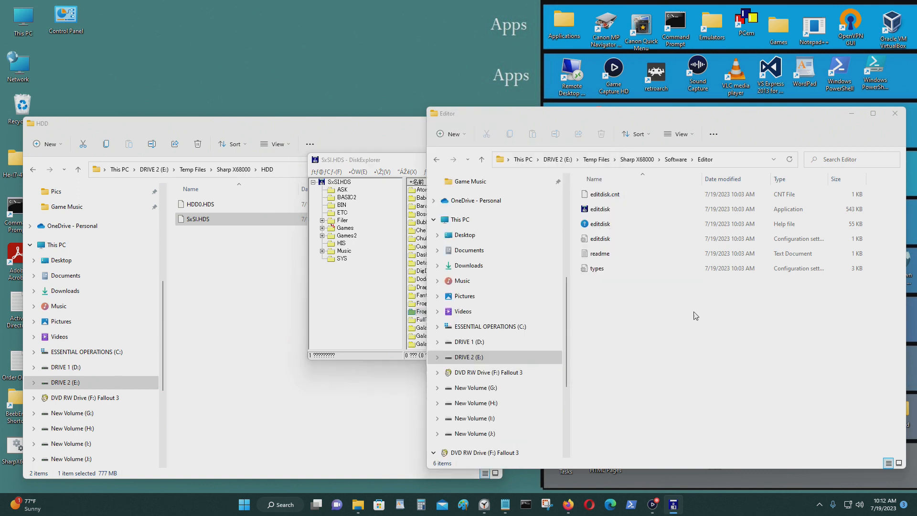
pyautogui.doubleClick(611, 194)
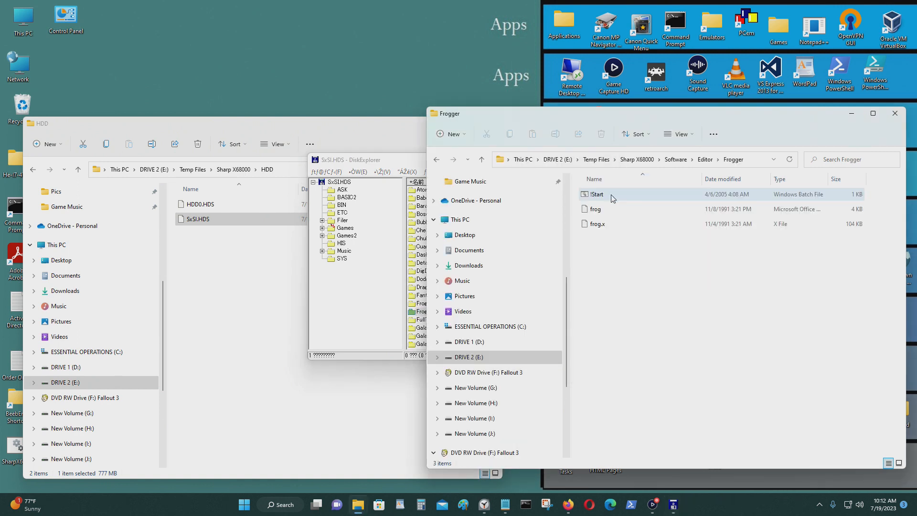
# Return to the Editor folder and move the disk image window clear of its file list.
pyautogui.click(434, 157)
pyautogui.moveTo(402, 165); pyautogui.dragTo(305, 179)
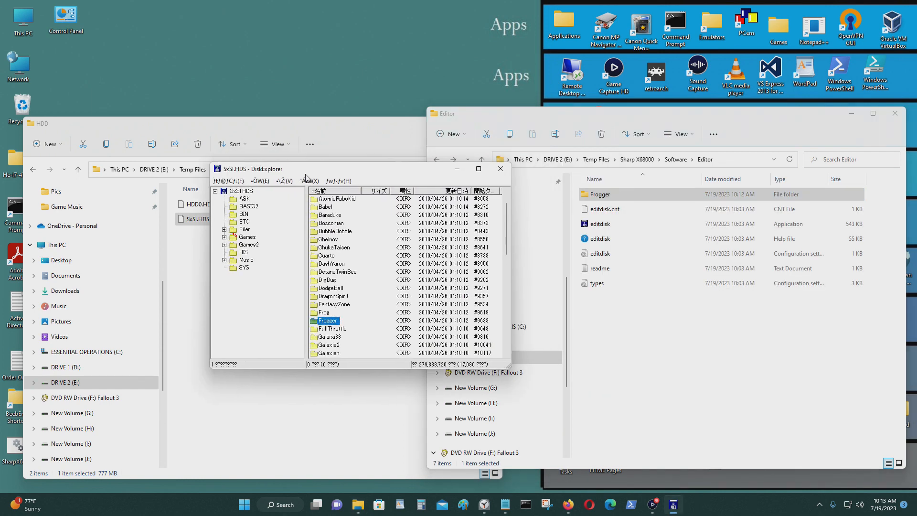
pyautogui.scroll(-3, 348, 286)
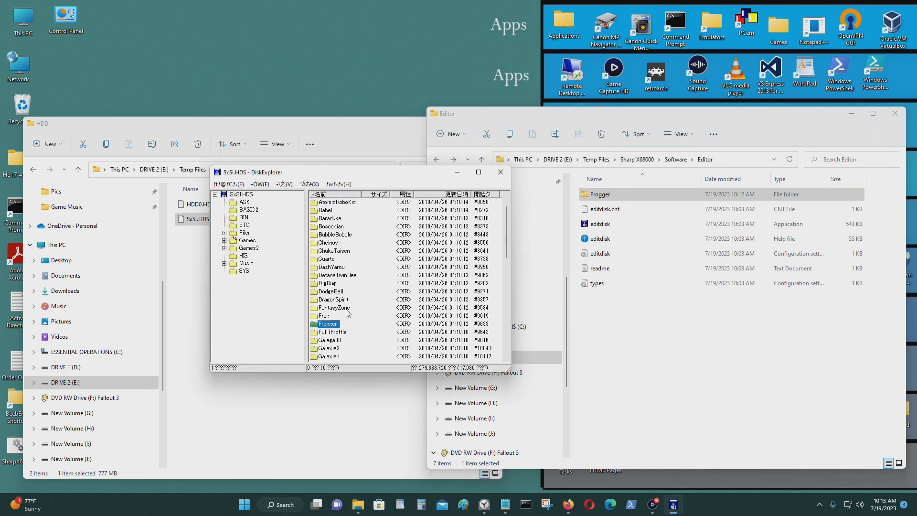
# Go back to the image's root, look through the Games2 folder, and close the disk image editor.
pyautogui.doubleClick(241, 194)
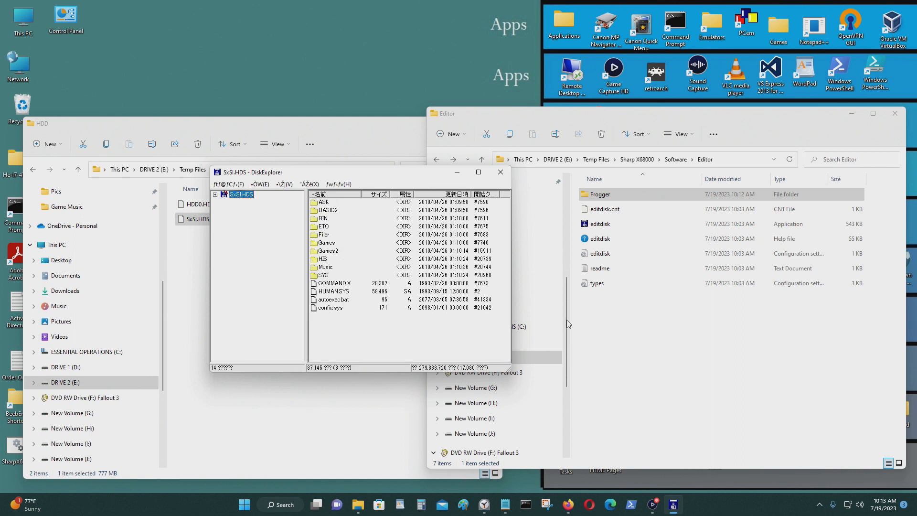
pyautogui.click(354, 254)
pyautogui.doubleClick(329, 250)
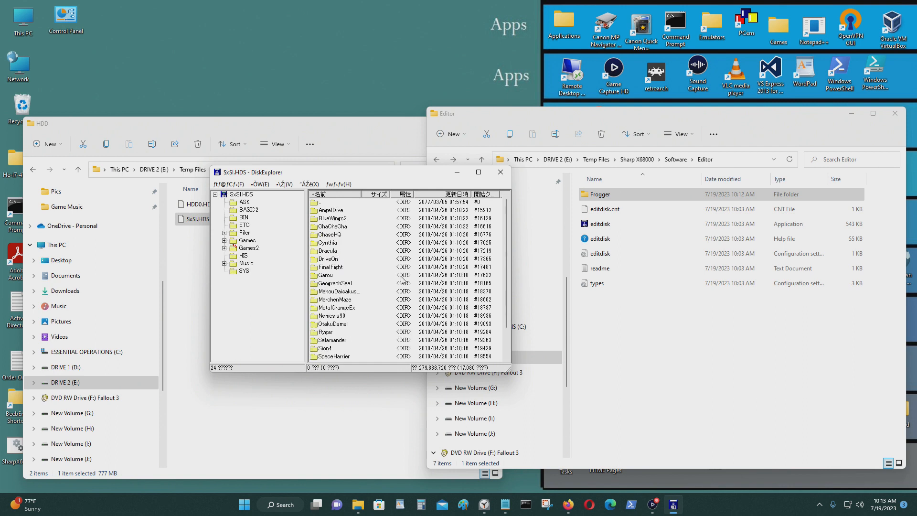
pyautogui.scroll(-1, 402, 281)
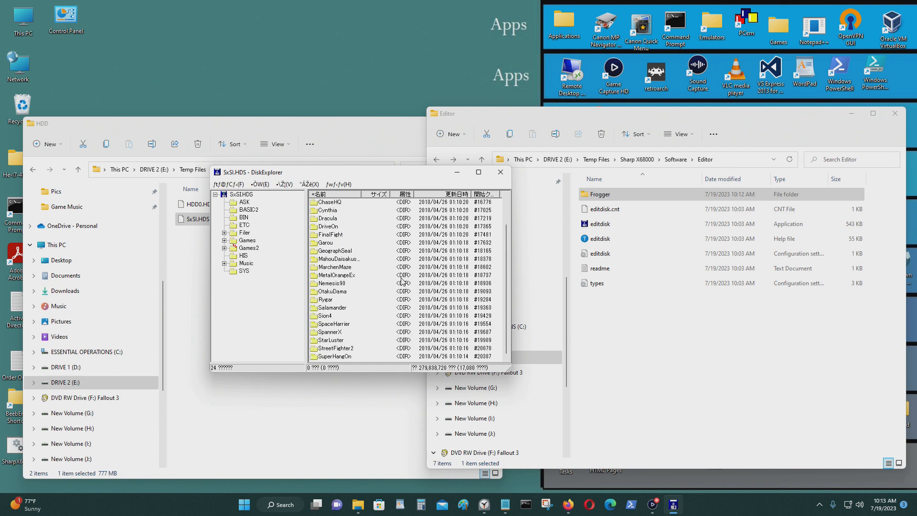
pyautogui.scroll(1, 402, 282)
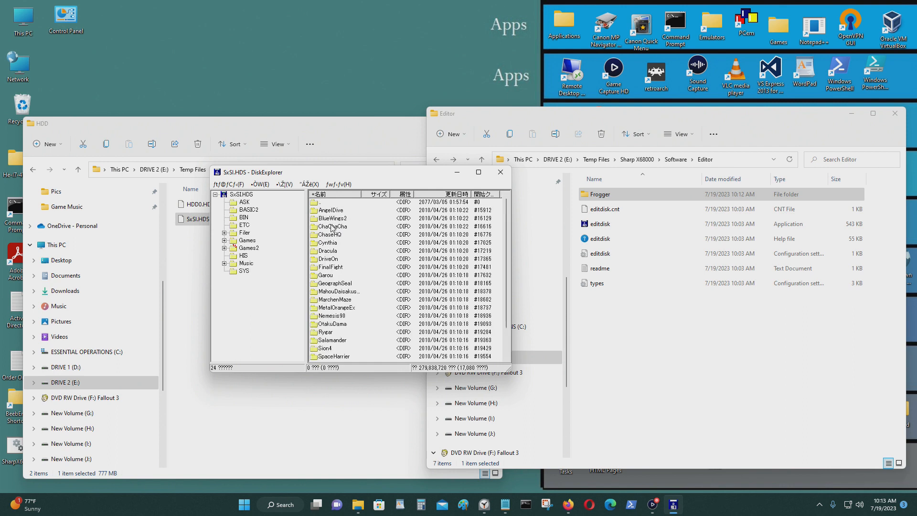
pyautogui.click(500, 172)
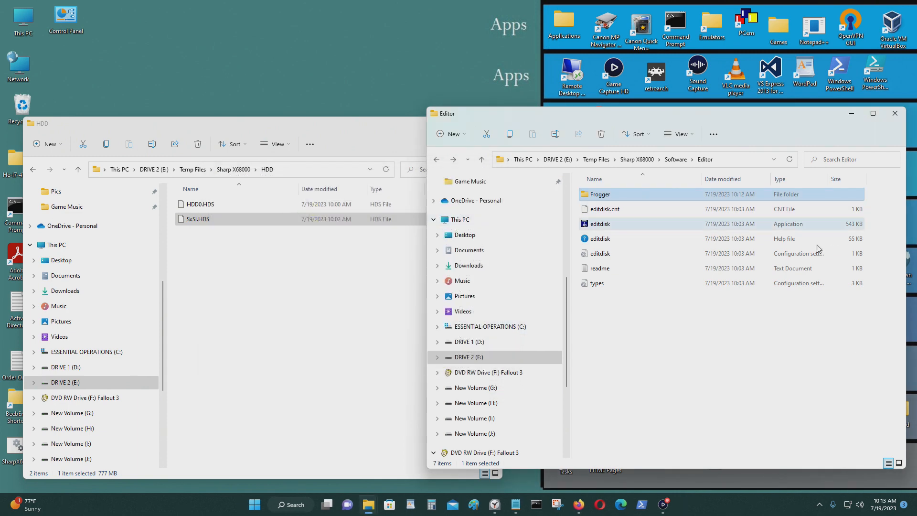
# Go back from Editor to the Software folder and close both File Explorer windows.
pyautogui.click(753, 386)
pyautogui.click(436, 159)
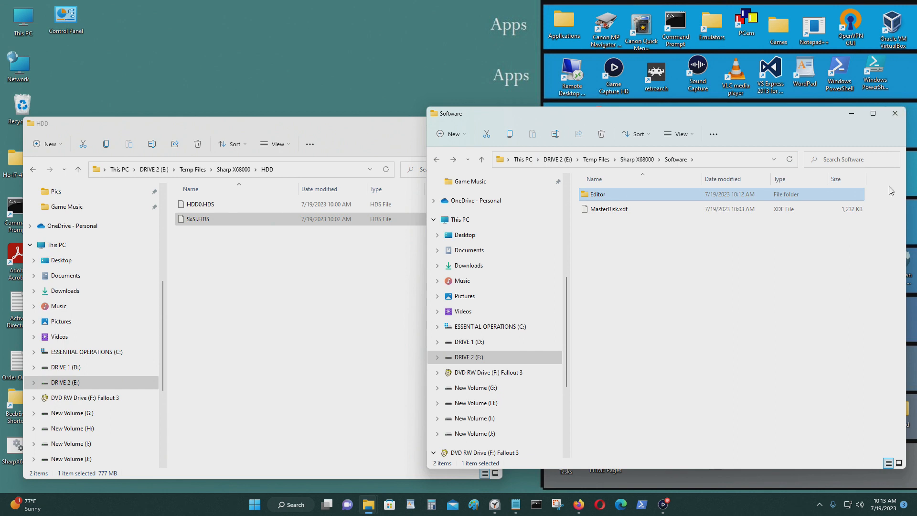
pyautogui.click(785, 316)
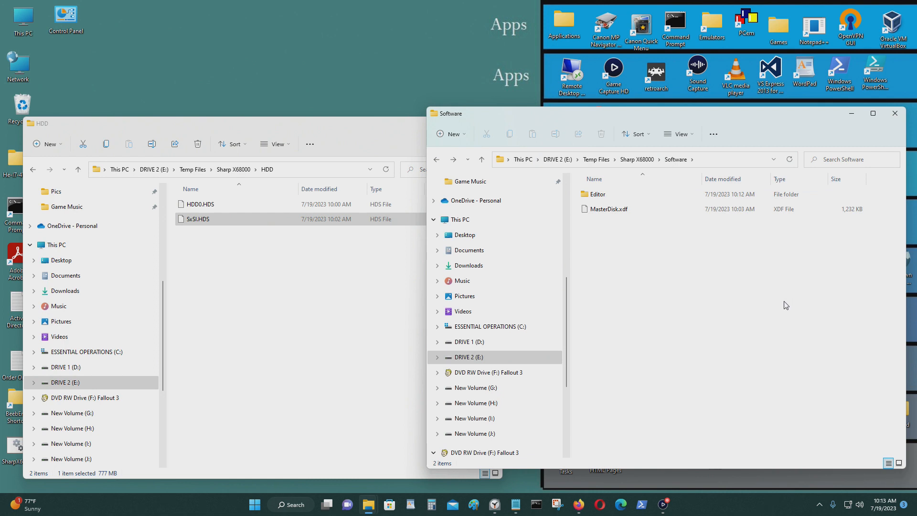
pyautogui.click(402, 143)
pyautogui.click(488, 124)
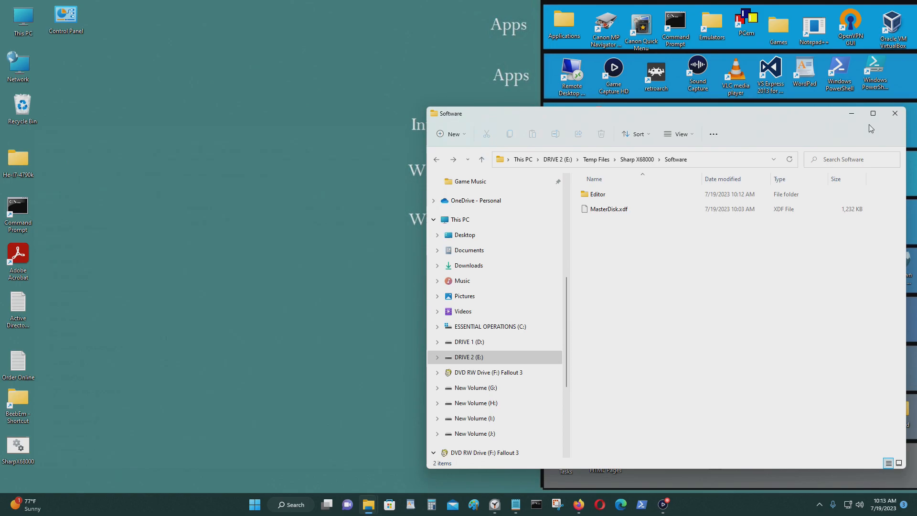
pyautogui.click(894, 114)
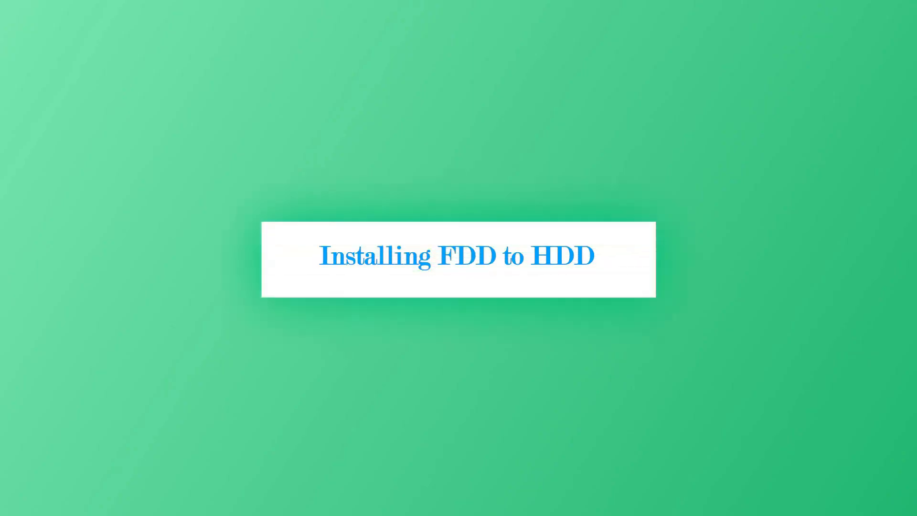
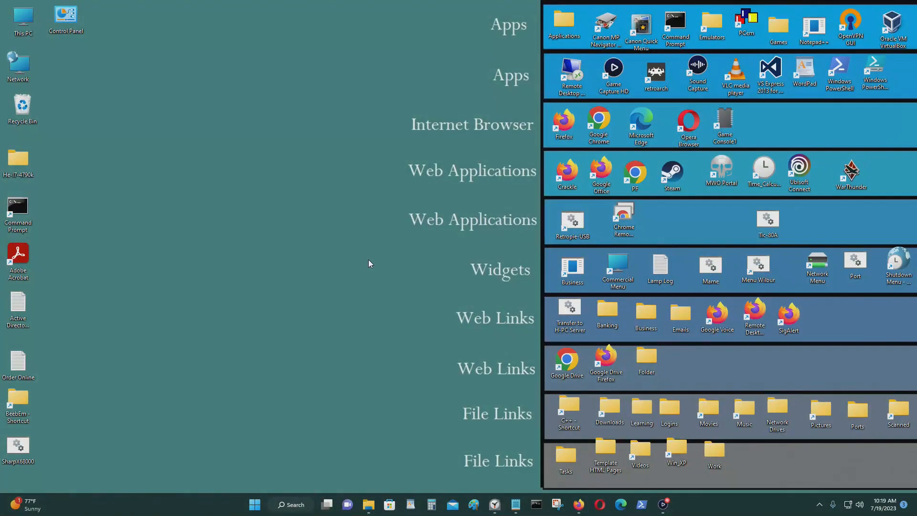
# Switch to Firefox, find the Sharp X68000 Starter Kit link in the floppy-to-hard-disk tutorial's full description, and close the browser.
pyautogui.click(579, 504)
pyautogui.click(484, 9)
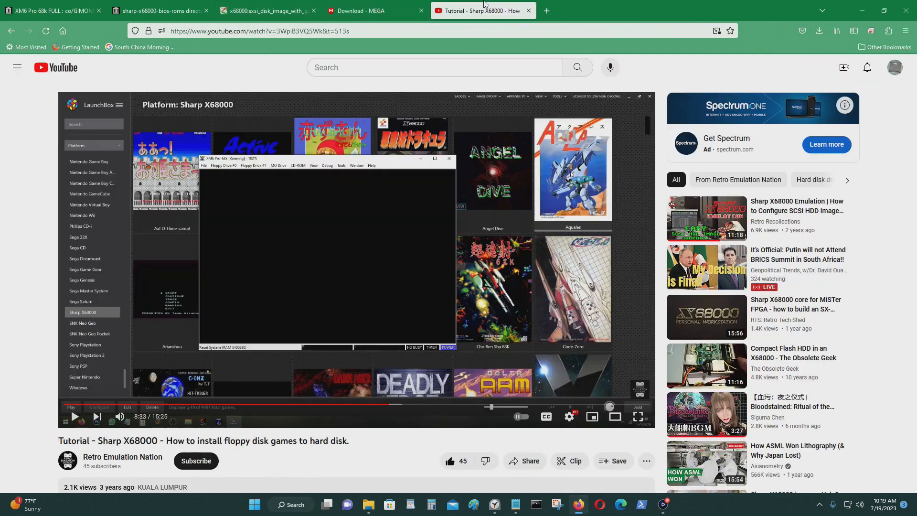
pyautogui.scroll(-2, 601, 331)
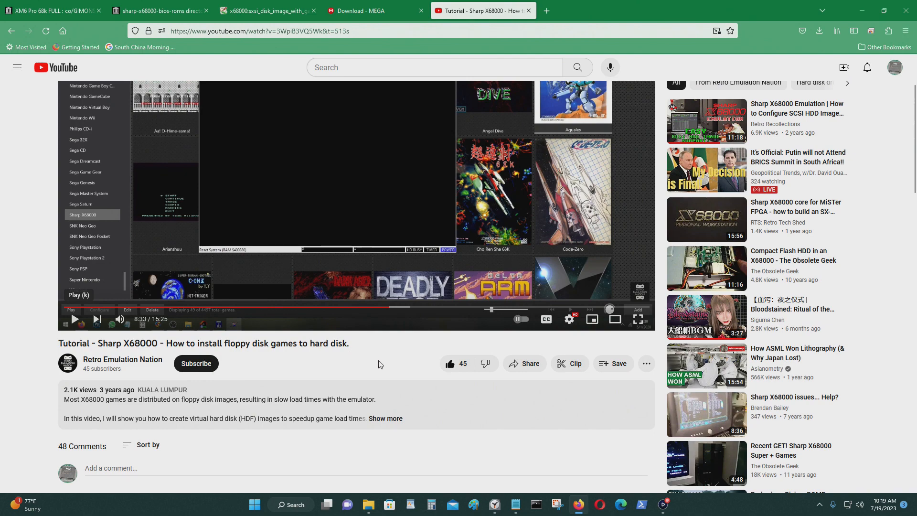
pyautogui.scroll(2, 386, 351)
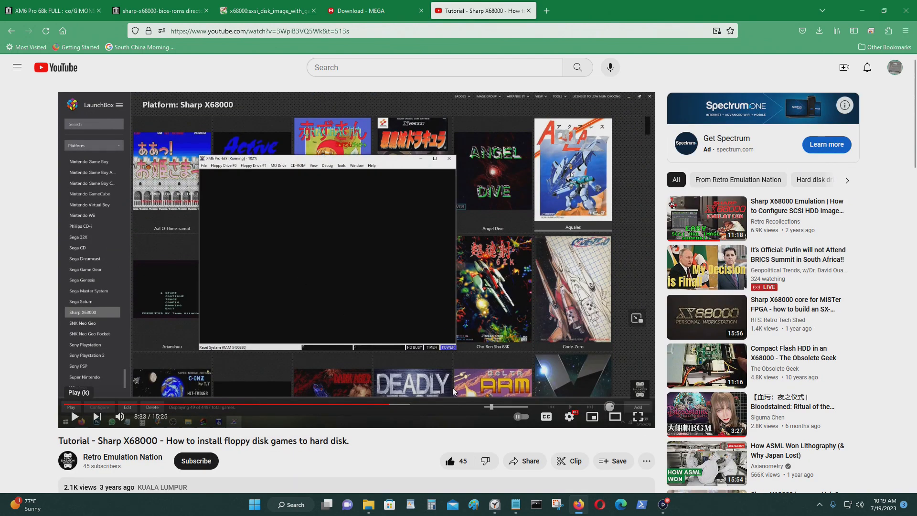
pyautogui.scroll(-3, 456, 351)
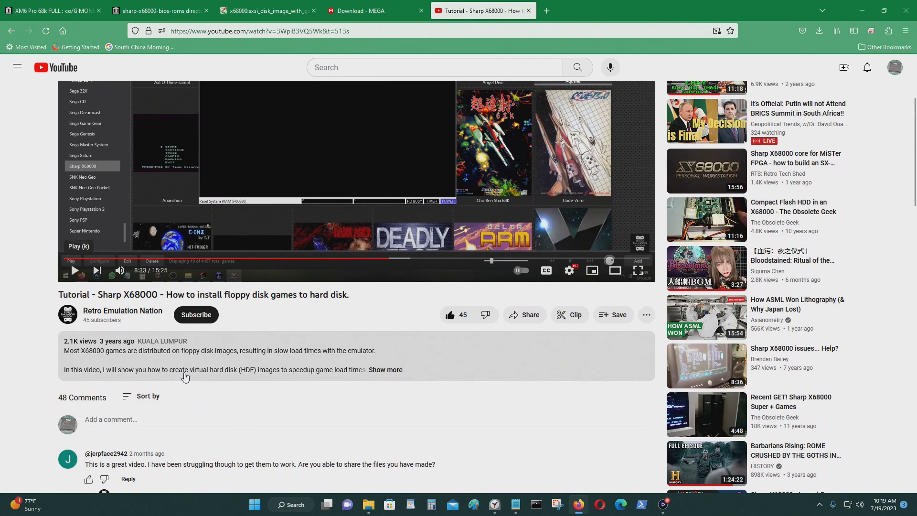
pyautogui.click(386, 370)
pyautogui.scroll(-3, 327, 376)
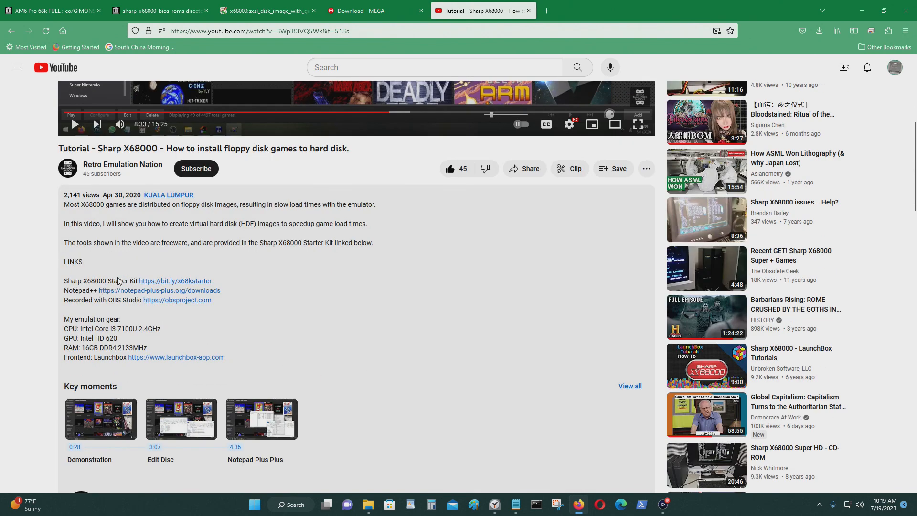
pyautogui.scroll(2, 194, 281)
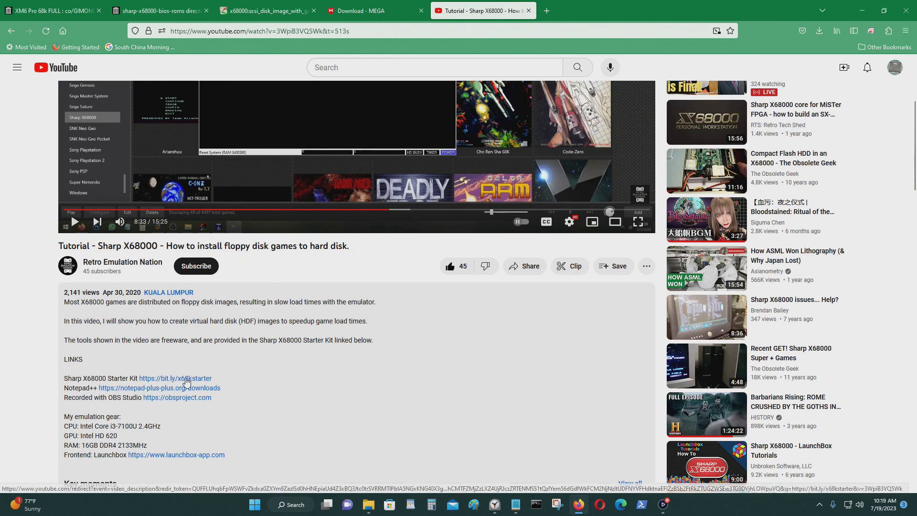
pyautogui.click(896, 5)
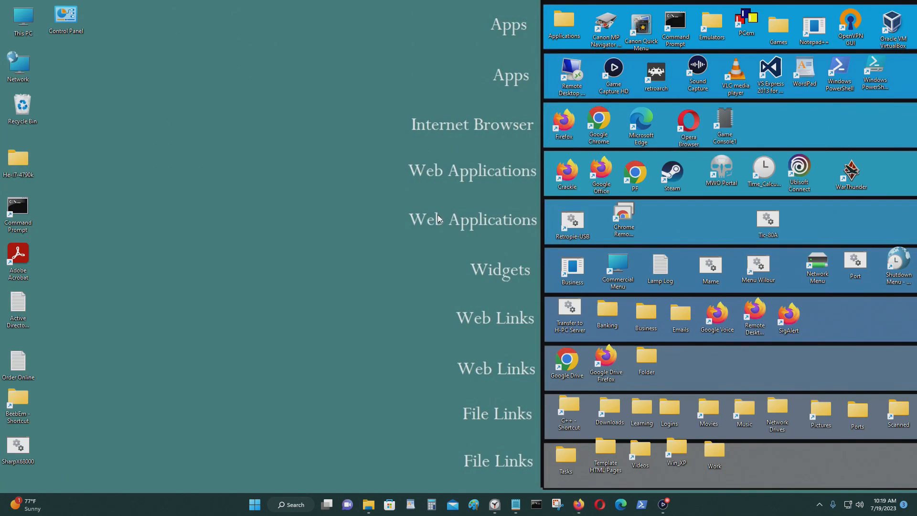
# Browse DRIVE 1 (D:), switch to DRIVE 2 (E:), and move the File Explorer window clear of the desktop's other half.
pyautogui.doubleClick(16, 25)
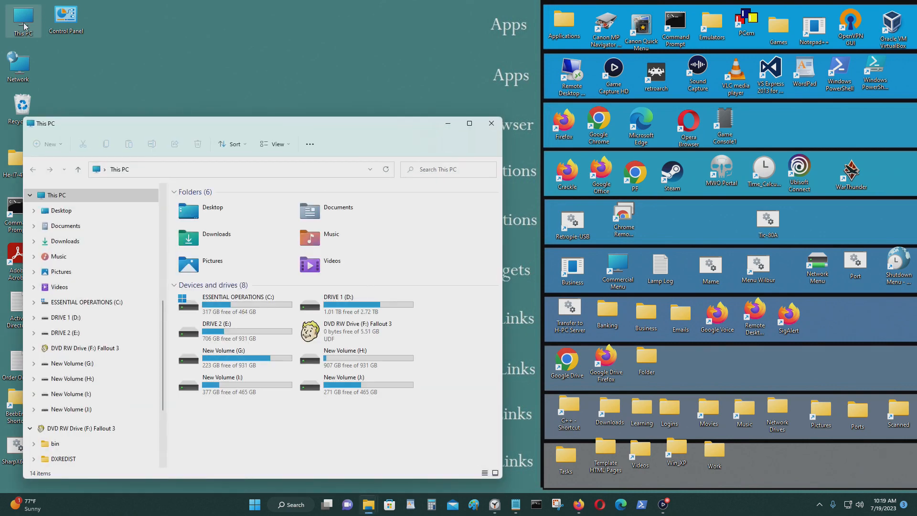
pyautogui.click(380, 301)
pyautogui.doubleClick(380, 299)
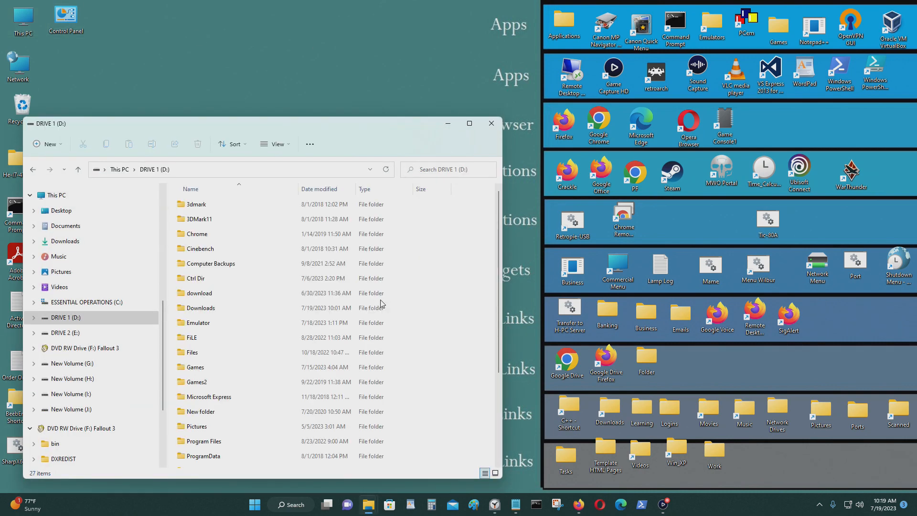
pyautogui.scroll(-3, 414, 305)
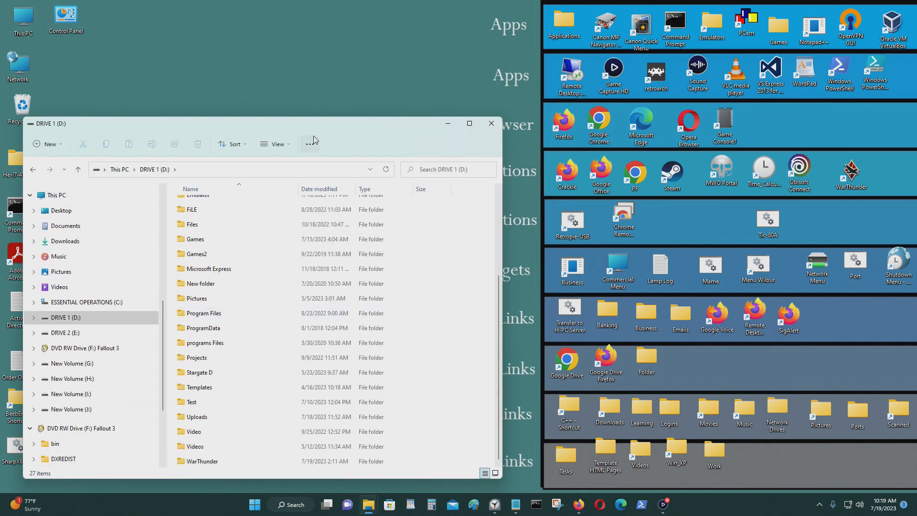
pyautogui.moveTo(315, 131); pyautogui.dragTo(333, 134)
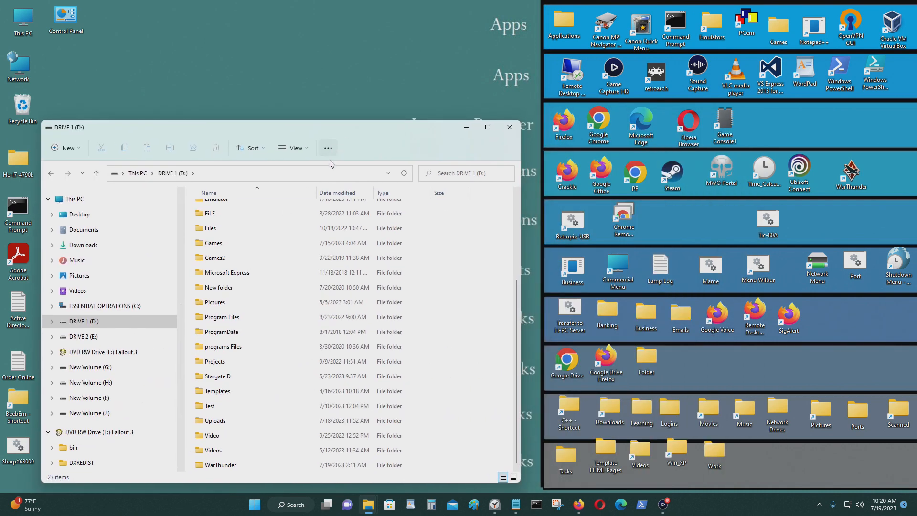
pyautogui.scroll(-1, 154, 325)
pyautogui.click(125, 302)
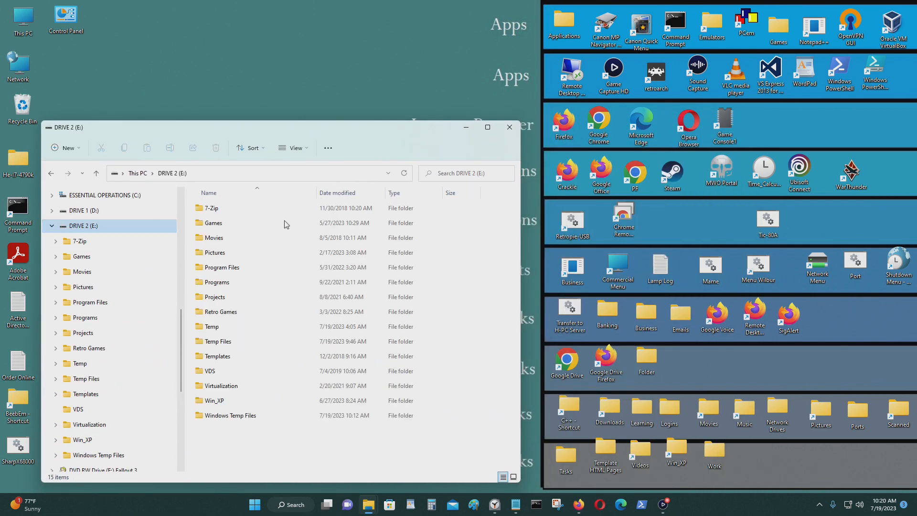
pyautogui.moveTo(283, 133); pyautogui.dragTo(648, 136)
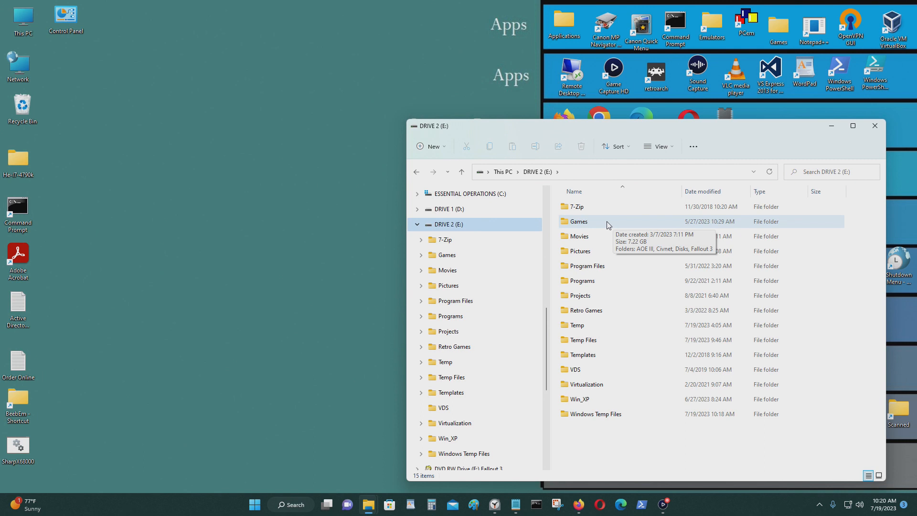
# Look at the contents of the Sharp X68000 folder inside Temp Files on DRIVE 2 (E:).
pyautogui.doubleClick(629, 343)
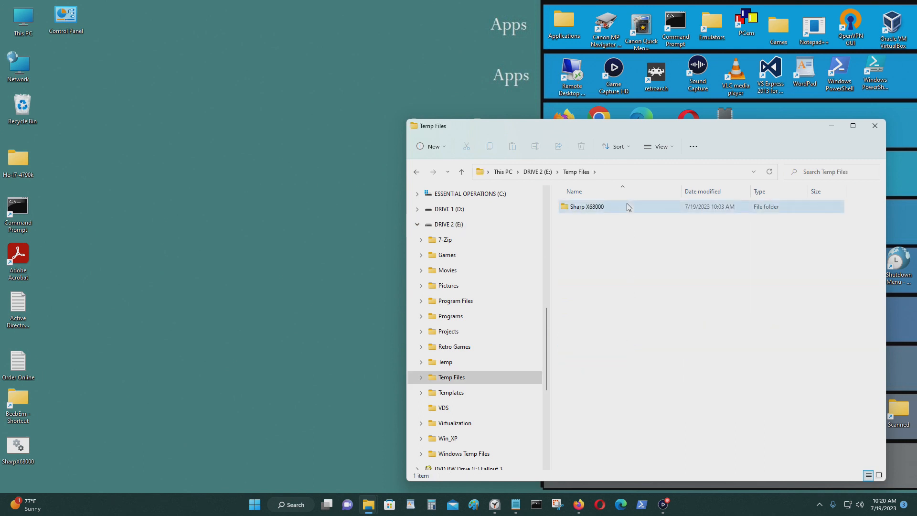
pyautogui.doubleClick(628, 208)
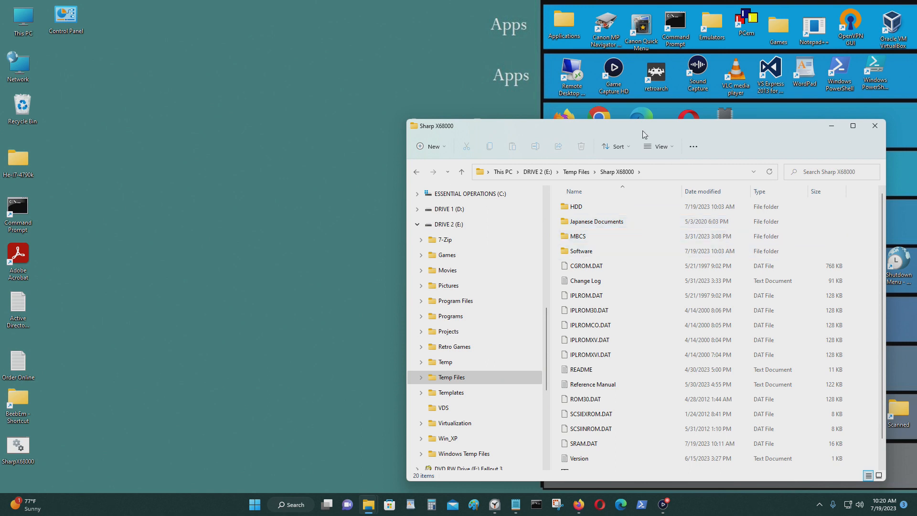
pyautogui.moveTo(643, 130)
pyautogui.mouseDown()
pyautogui.moveTo(617, 120)
pyautogui.moveTo(657, 126)
pyautogui.mouseUp()
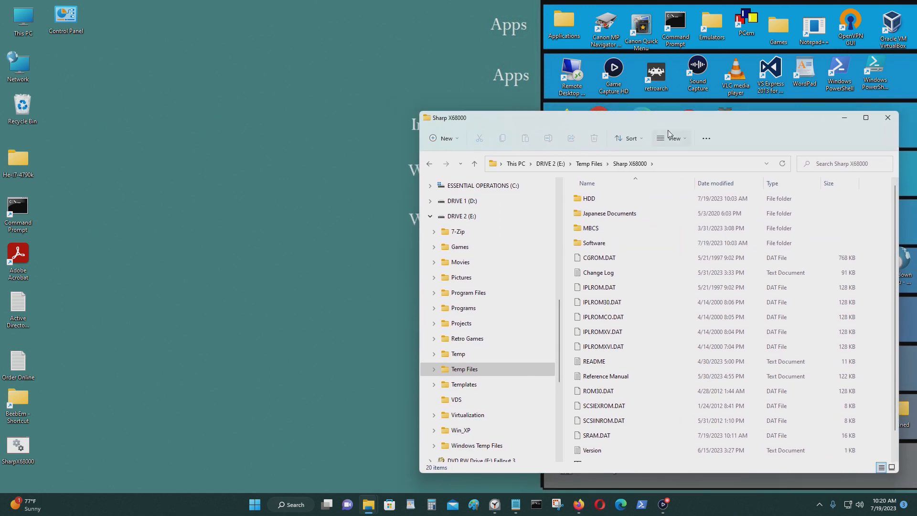
# Go back to Temp Files and create a folder named "Sharp X68000 Starter Kit" there.
pyautogui.click(430, 165)
pyautogui.click(604, 225)
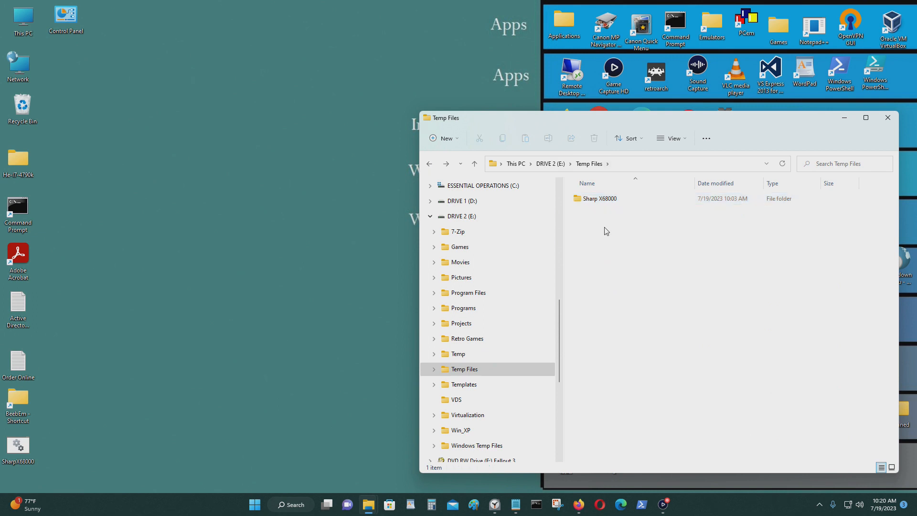
pyautogui.hotkey('ctrl', 'shift', 'n')
pyautogui.write('Sharp X68000 Starter Ki')
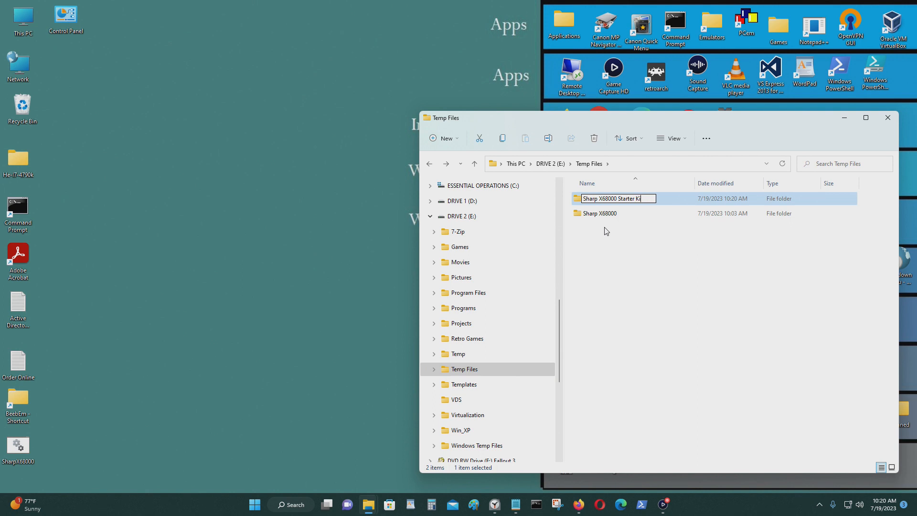
pyautogui.write('t')
pyautogui.press('Return')
# Open a second File Explorer window beside the first and open the Sharp X68000 Starter Kit archive in DRIVE 1's Downloads folder.
pyautogui.doubleClick(3, 32)
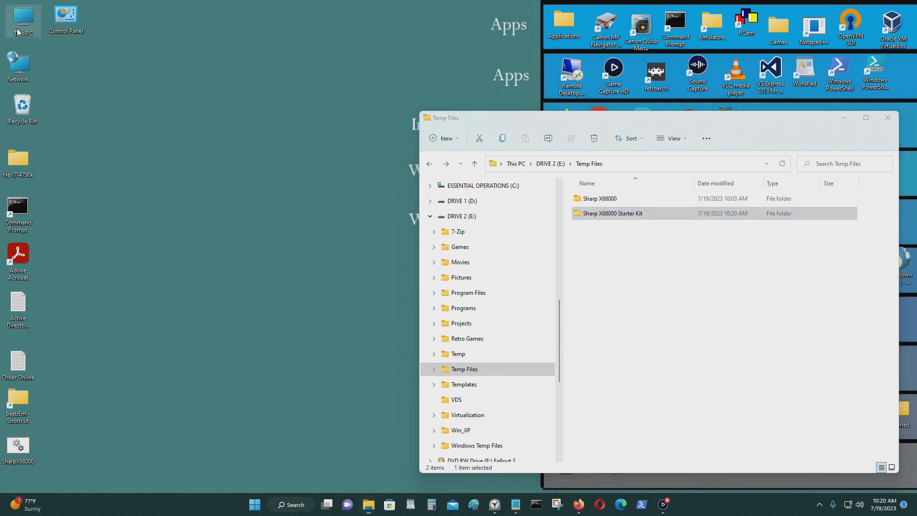
pyautogui.moveTo(621, 123); pyautogui.dragTo(161, 129)
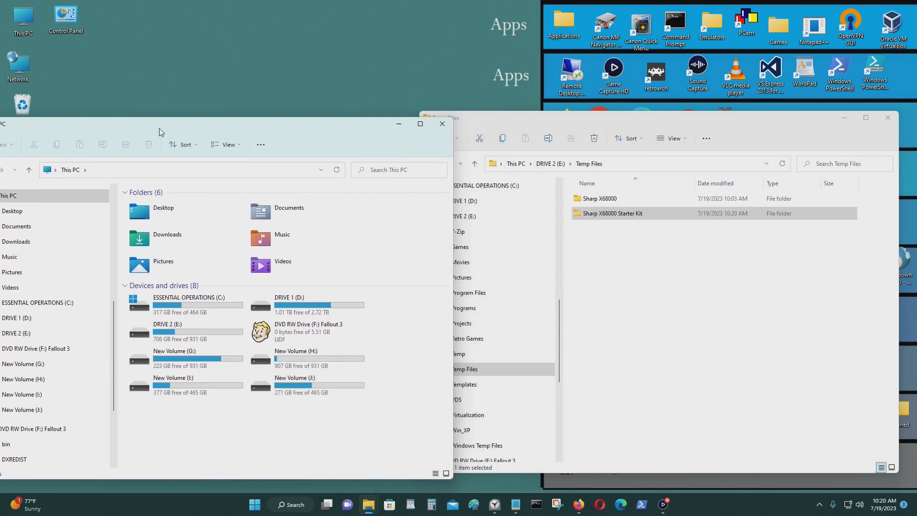
pyautogui.doubleClick(284, 298)
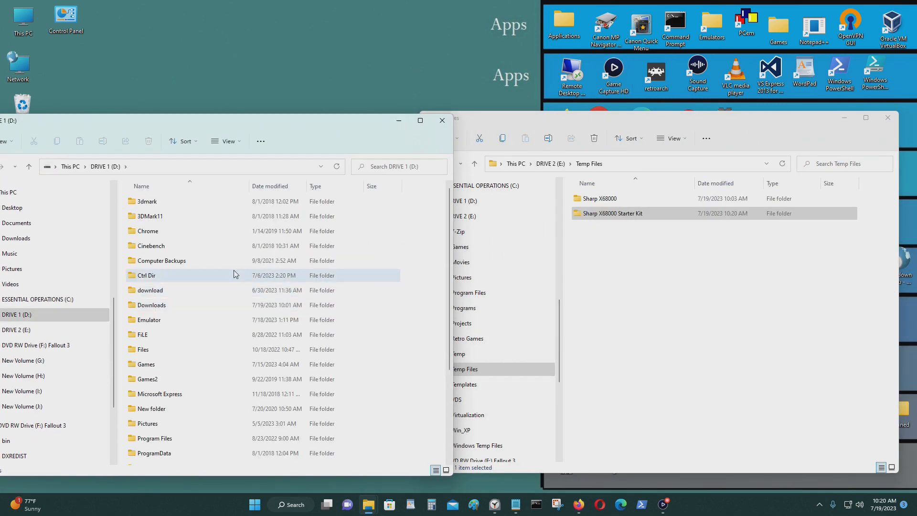
pyautogui.doubleClick(193, 305)
pyautogui.doubleClick(217, 399)
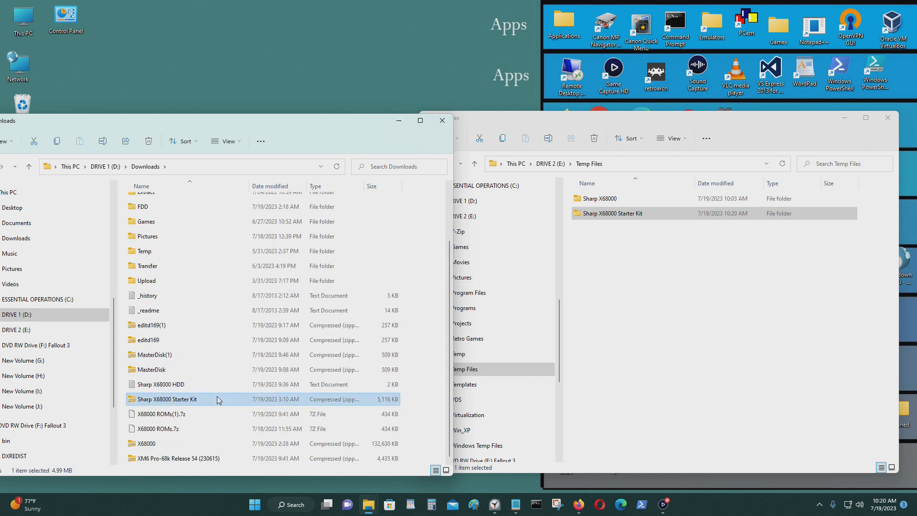
# Copy everything from the archive's XM6 Pro-68k folder into the new Sharp X68000 Starter Kit folder, and return to the archive's root.
pyautogui.doubleClick(652, 215)
pyautogui.doubleClick(185, 252)
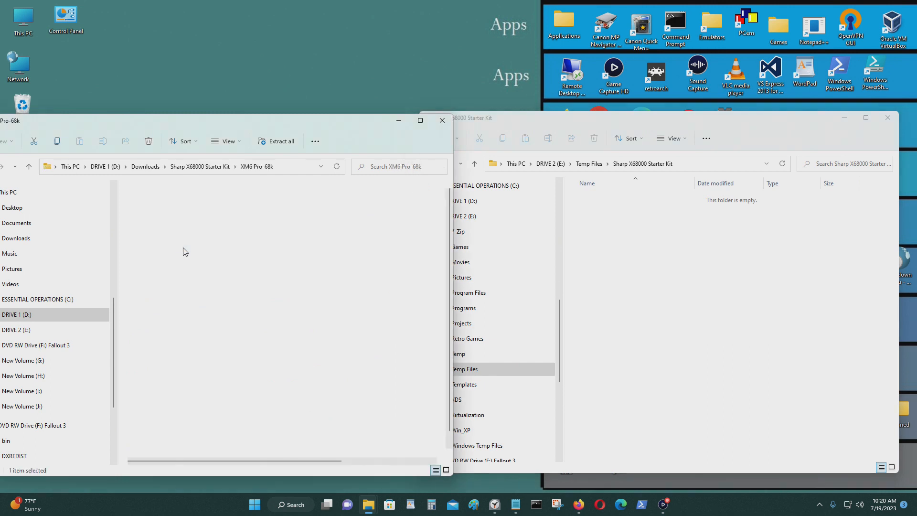
pyautogui.moveTo(123, 199); pyautogui.dragTo(340, 469)
pyautogui.moveTo(272, 322); pyautogui.dragTo(652, 322)
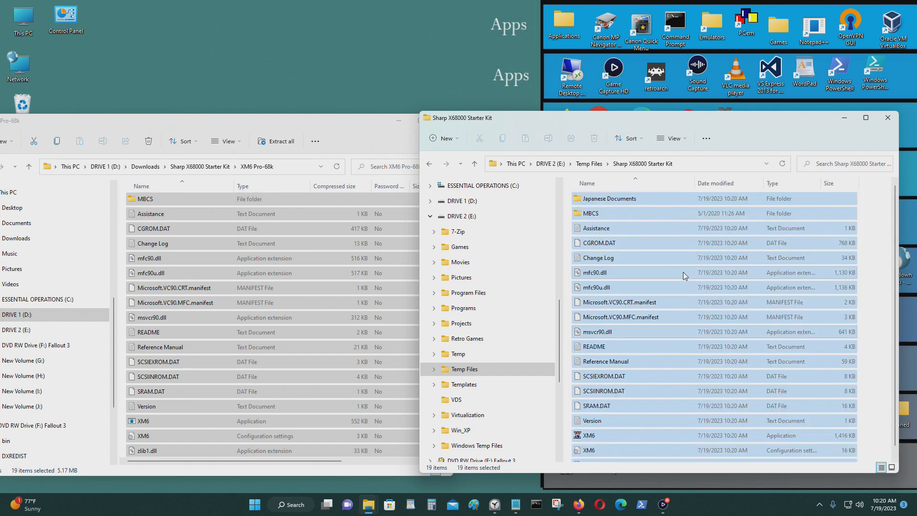
pyautogui.moveTo(138, 131); pyautogui.dragTo(170, 123)
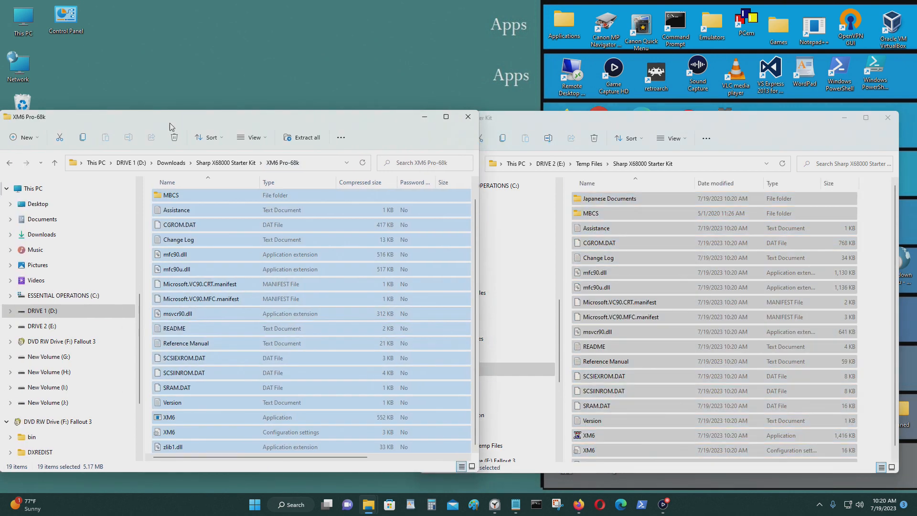
pyautogui.click(19, 163)
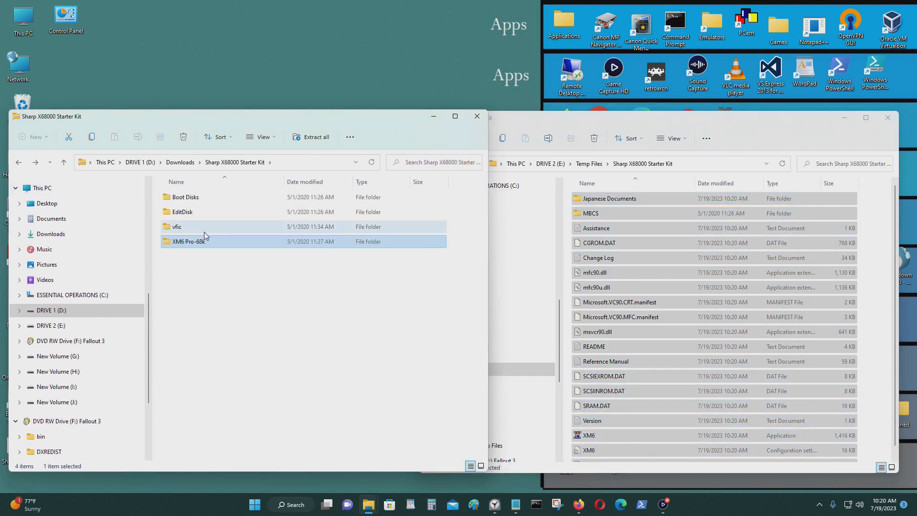
# Create a folder named "Software" in the Sharp X68000 Starter Kit folder on DRIVE 2 (E:).
pyautogui.click(616, 241)
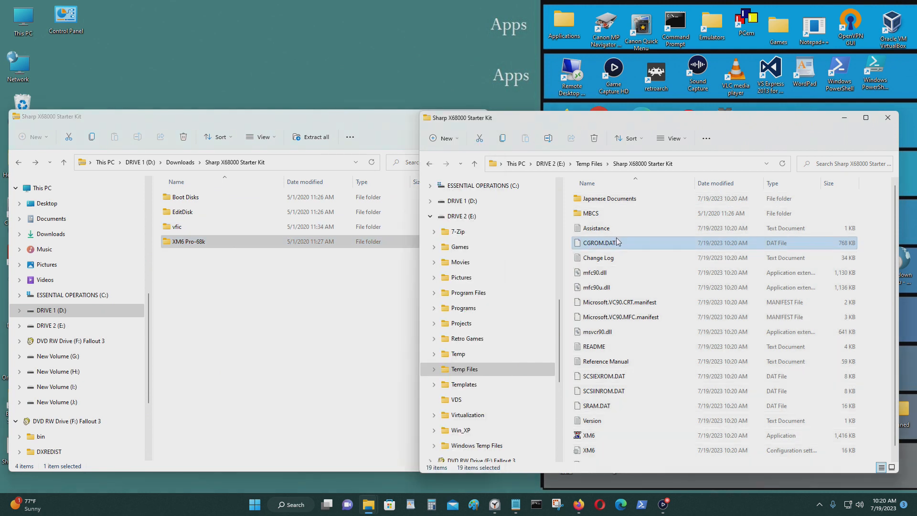
pyautogui.rightClick(571, 238)
pyautogui.moveTo(623, 293)
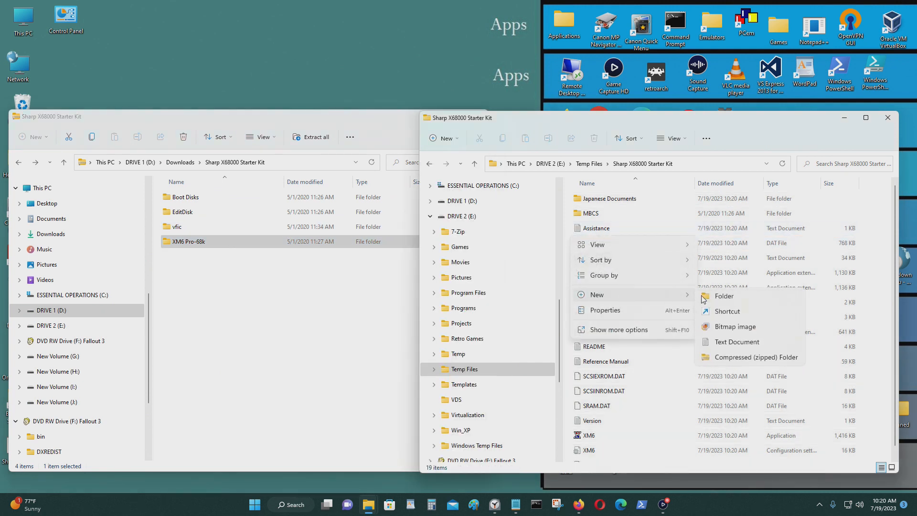
pyautogui.click(711, 297)
pyautogui.write('Software')
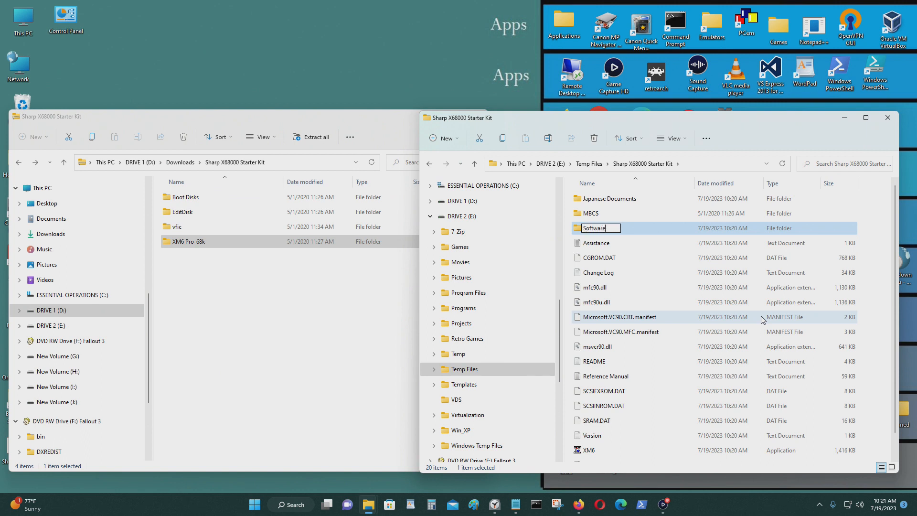
pyautogui.press('Return')
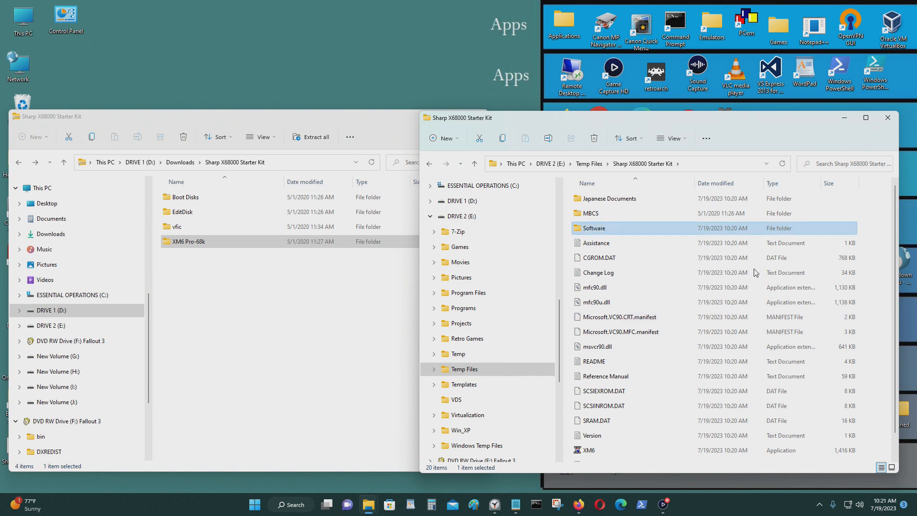
# Copy the EditDisk, vfic and Boot Disks folders from the archive into the Software folder.
pyautogui.doubleClick(638, 229)
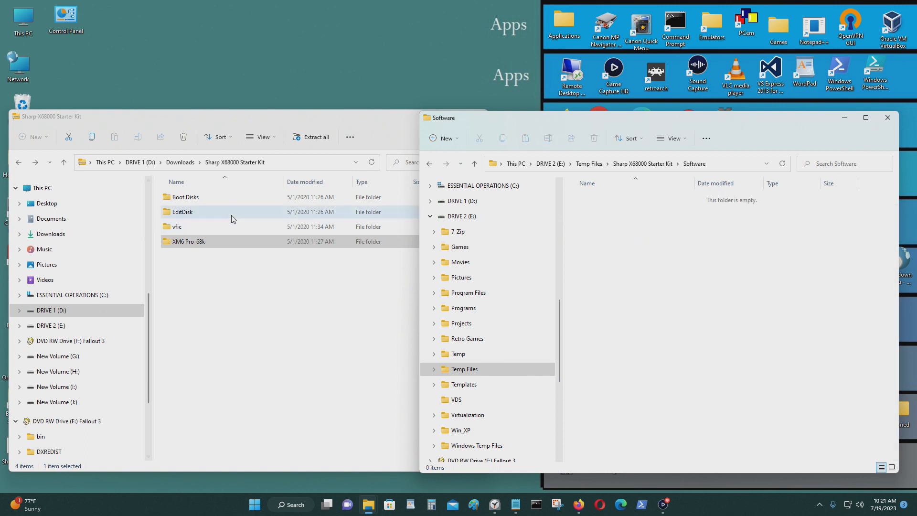
pyautogui.moveTo(201, 213); pyautogui.dragTo(637, 227)
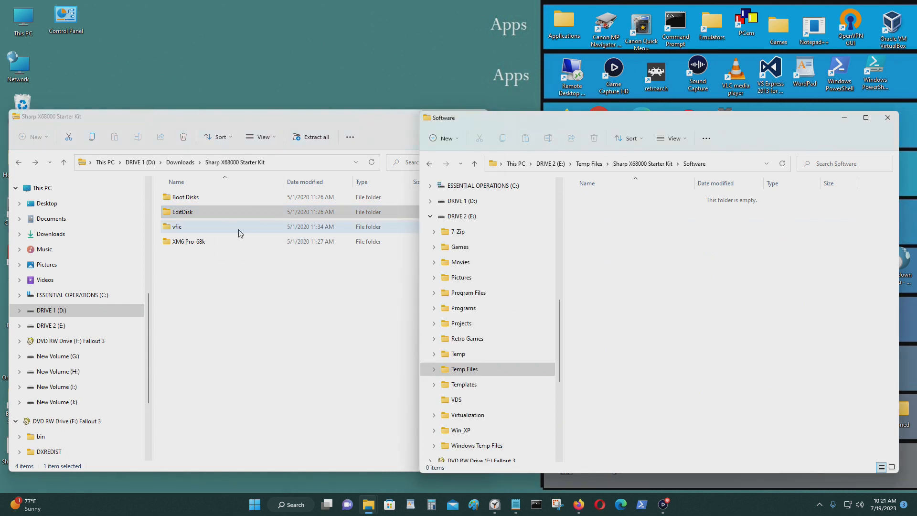
pyautogui.click(199, 228)
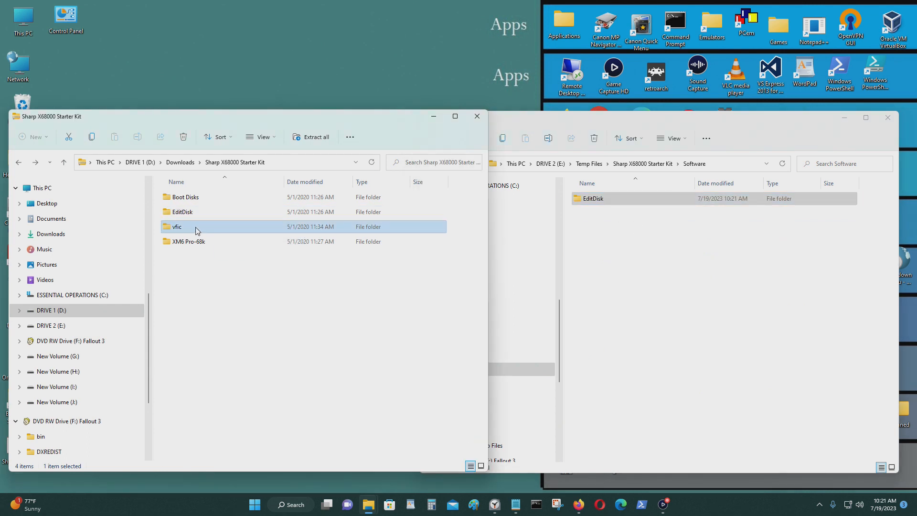
pyautogui.moveTo(196, 231); pyautogui.dragTo(679, 285)
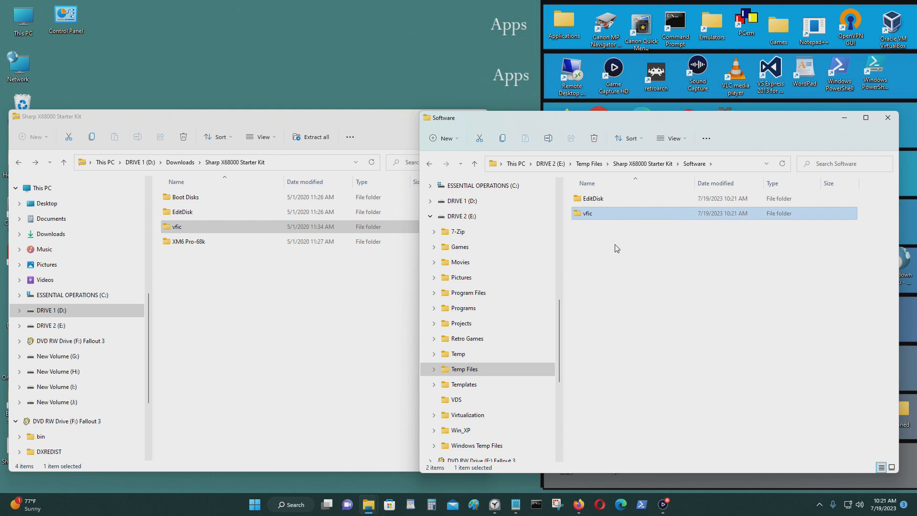
pyautogui.doubleClick(207, 200)
pyautogui.click(18, 163)
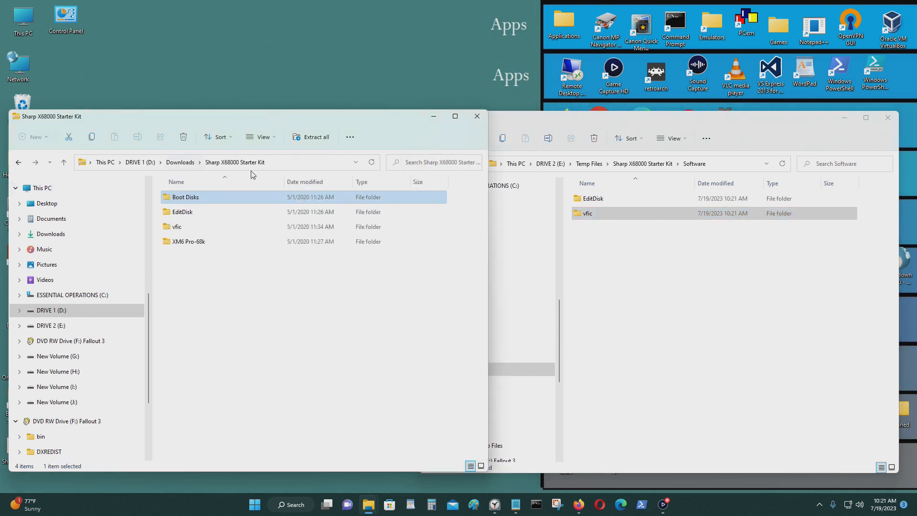
pyautogui.moveTo(208, 201); pyautogui.dragTo(689, 268)
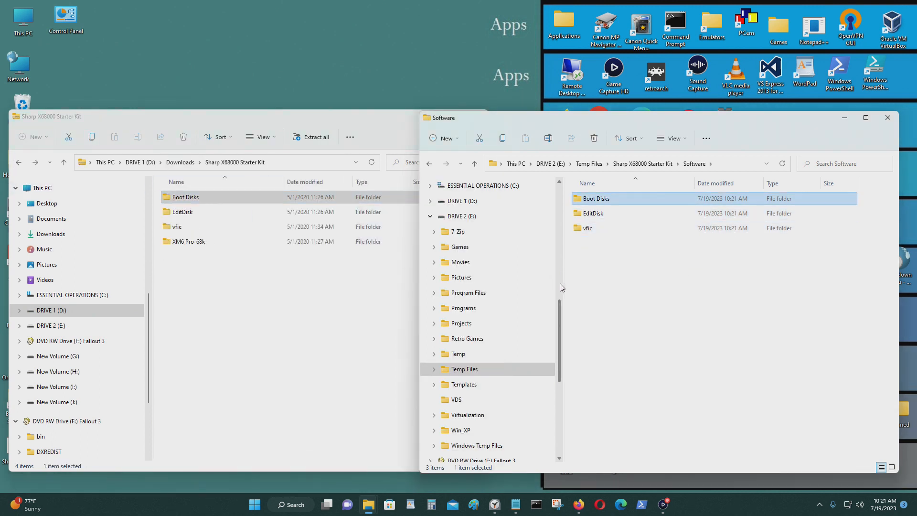
# Look at the Blank.HDF image in the copied Boot Disks folder and go back to the Sharp X68000 Starter Kit folder.
pyautogui.moveTo(680, 124); pyautogui.dragTo(725, 116)
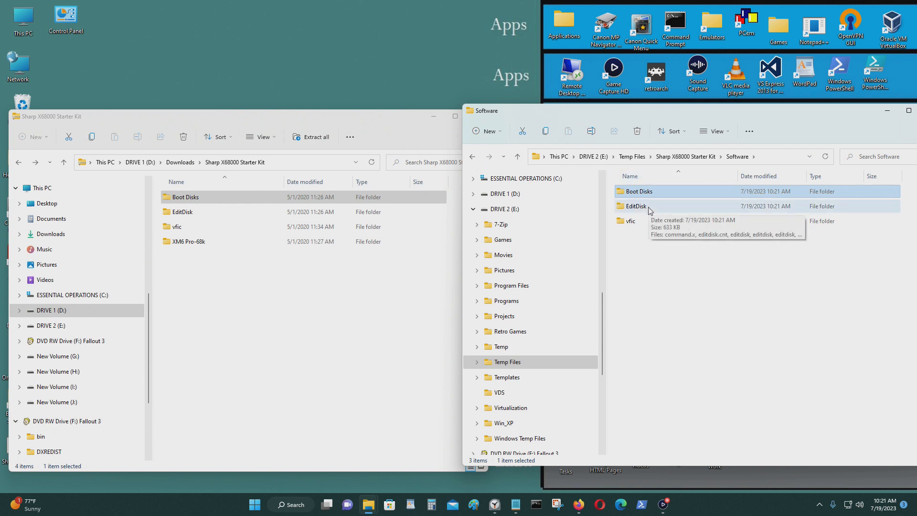
pyautogui.doubleClick(640, 192)
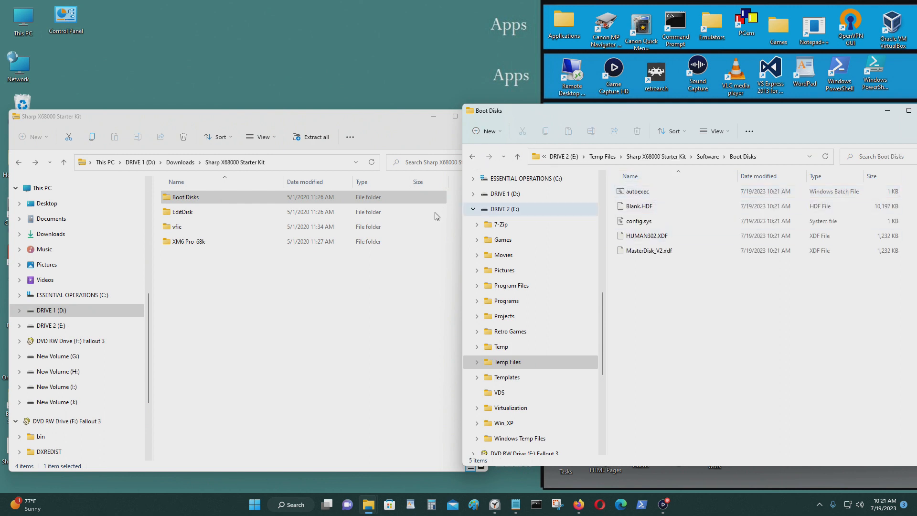
pyautogui.click(661, 207)
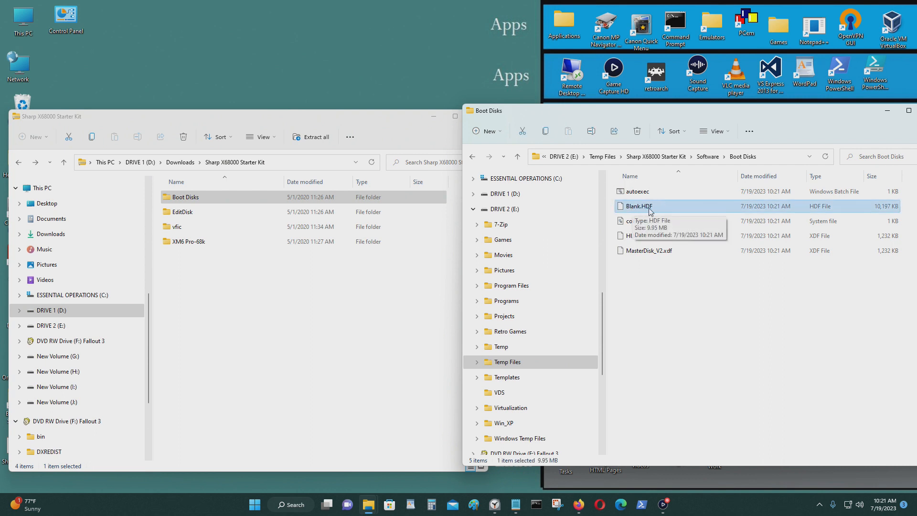
pyautogui.click(478, 159)
pyautogui.click(478, 159)
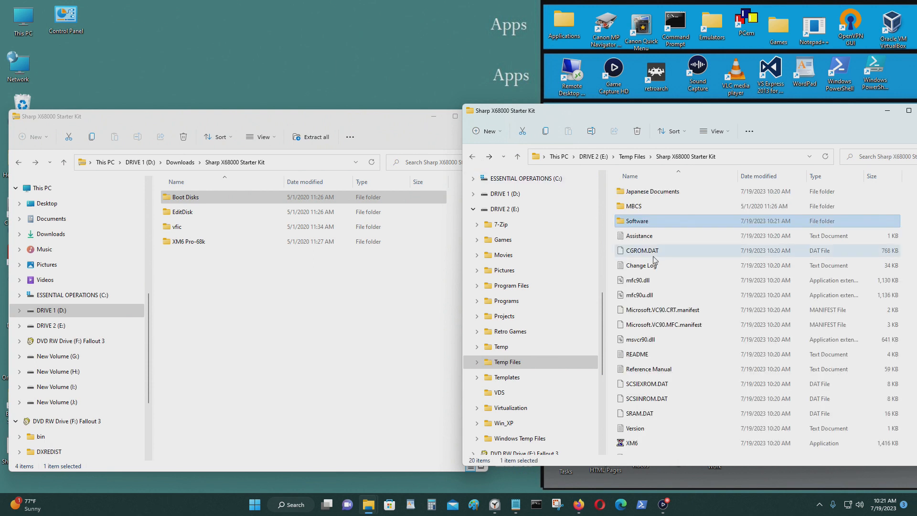
# Create a folder named "HDD" in the Sharp X68000 Starter Kit folder on DRIVE 2 (E:).
pyautogui.rightClick(615, 240)
pyautogui.moveTo(665, 299)
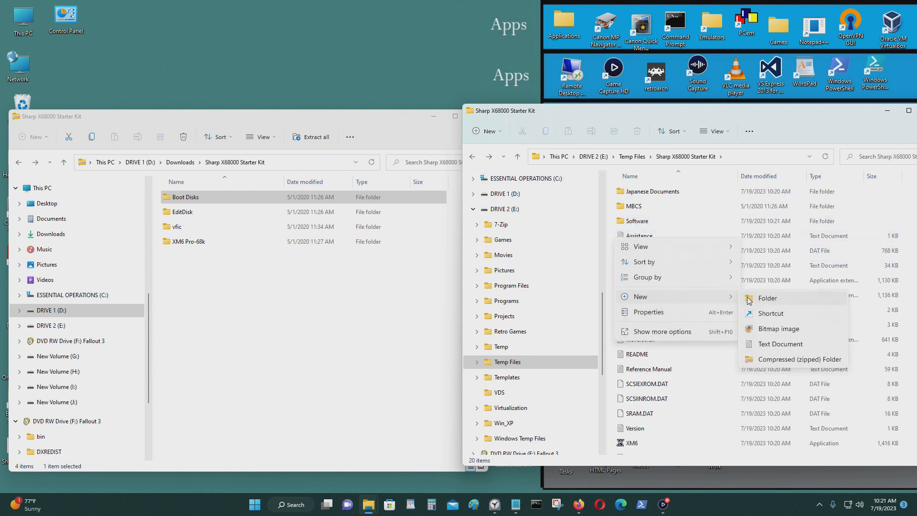
pyautogui.click(754, 297)
pyautogui.write('H')
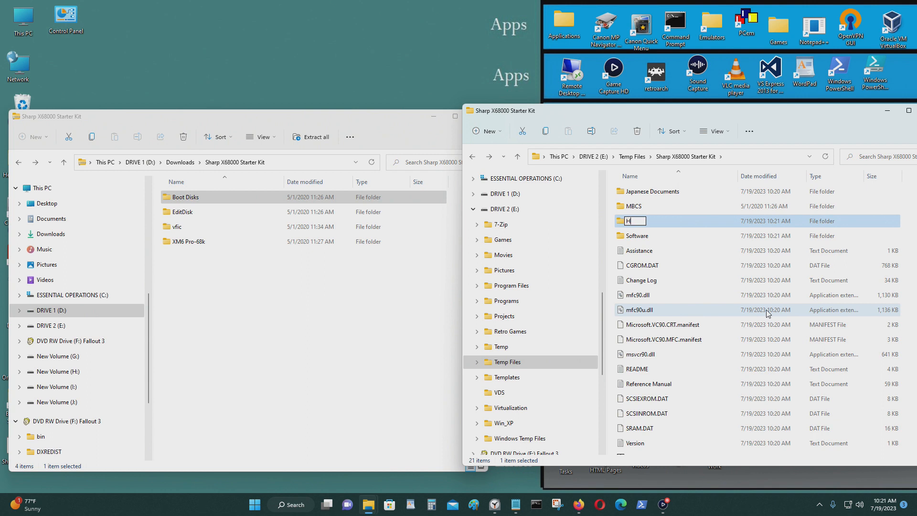
pyautogui.write('DD')
pyautogui.press('Return')
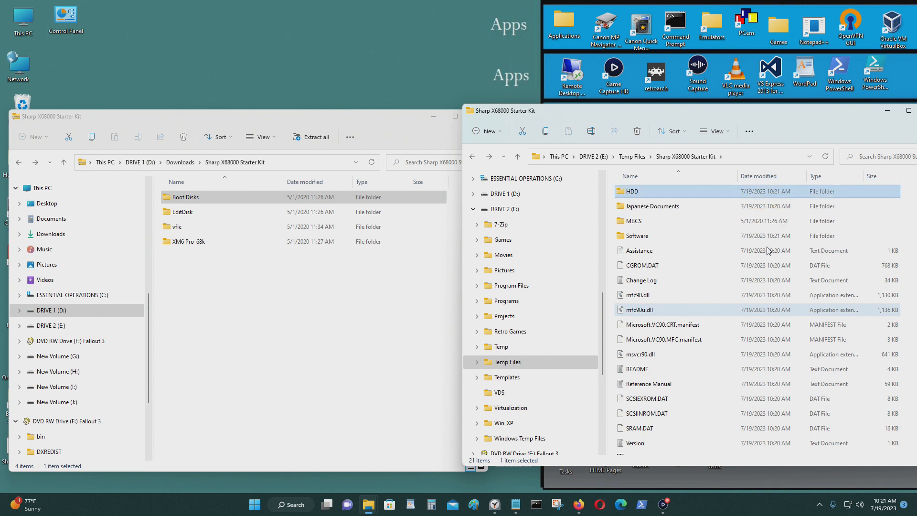
# Copy Blank.HDF from the archive's Boot Disks folder into the new HDD folder and close the archive window.
pyautogui.doubleClick(642, 192)
pyautogui.doubleClick(253, 191)
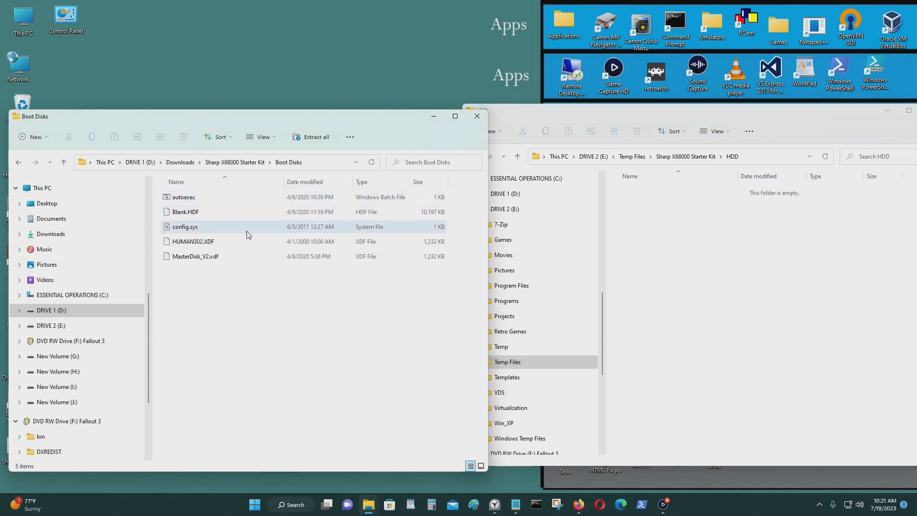
pyautogui.click(250, 254)
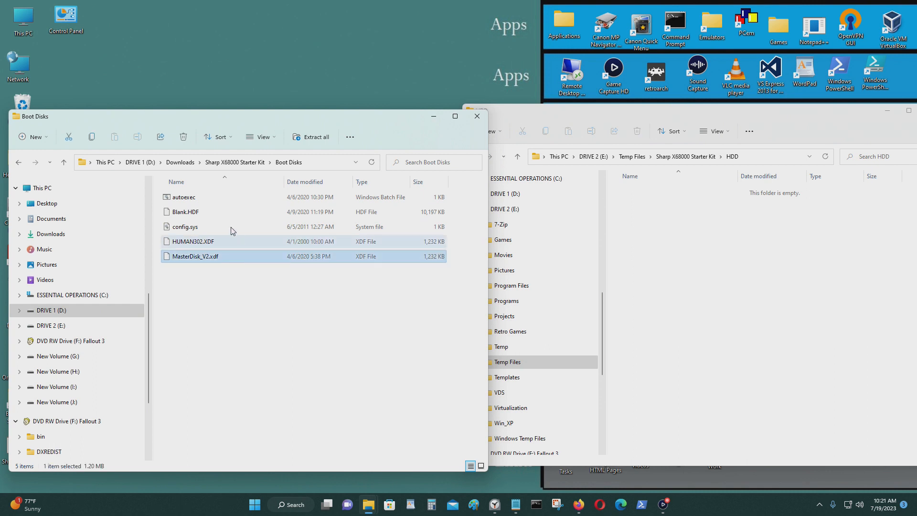
pyautogui.moveTo(216, 209); pyautogui.dragTo(680, 217)
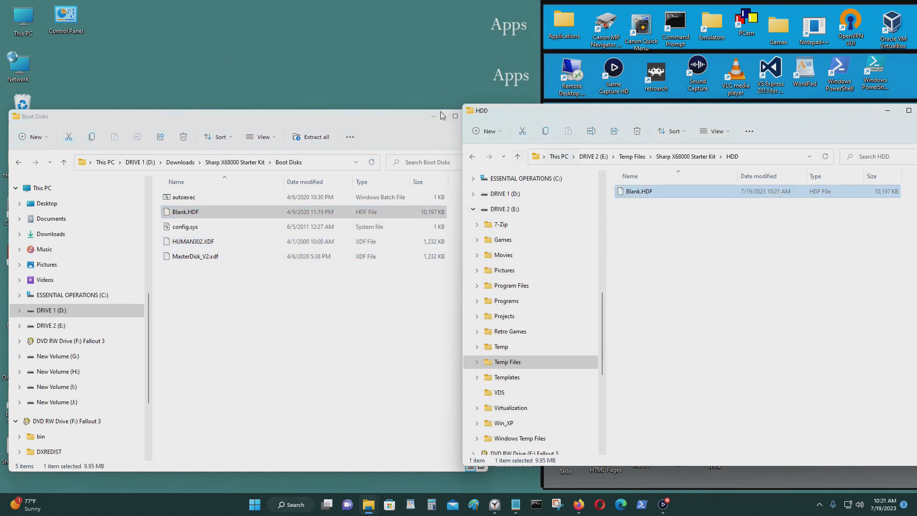
pyautogui.moveTo(403, 118); pyautogui.dragTo(378, 118)
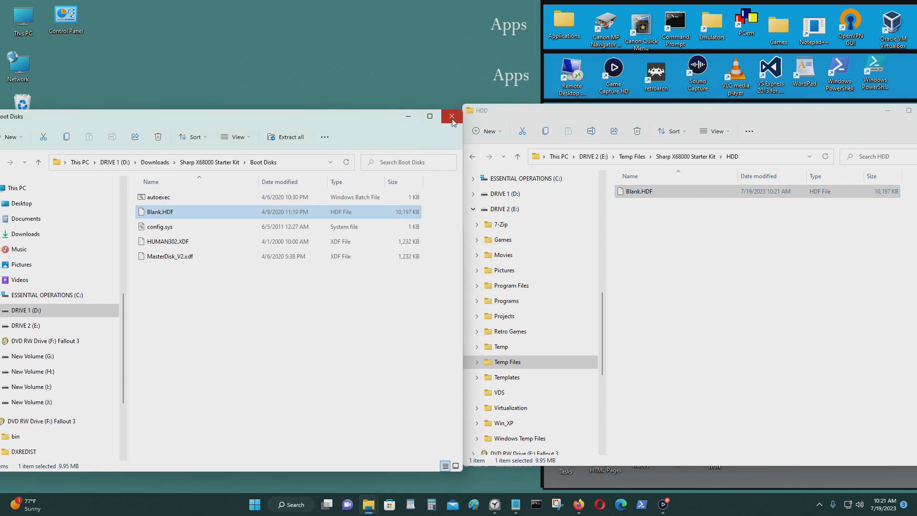
pyautogui.click(451, 116)
# Open a second File Explorer window beside the first and take it to the HDD folder using the first window's copied path.
pyautogui.moveTo(597, 114); pyautogui.dragTo(148, 131)
pyautogui.doubleClick(11, 23)
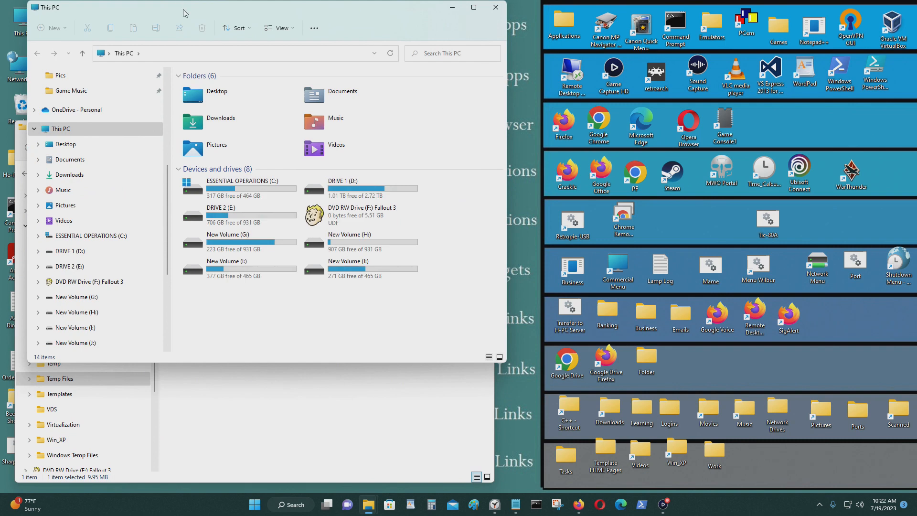
pyautogui.moveTo(182, 7); pyautogui.dragTo(638, 127)
pyautogui.click(320, 173)
pyautogui.hotkey('ctrl', 'c')
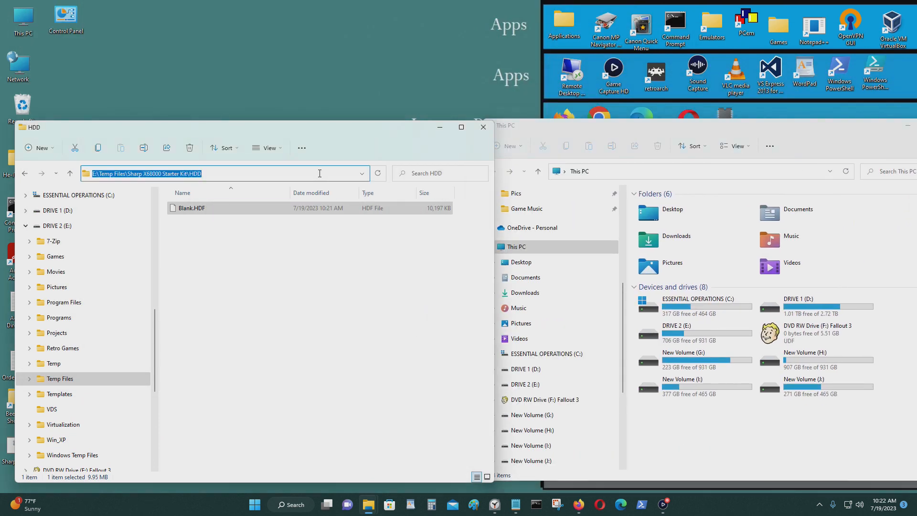
pyautogui.click(748, 172)
pyautogui.hotkey('ctrl', 'v')
pyautogui.press('Return')
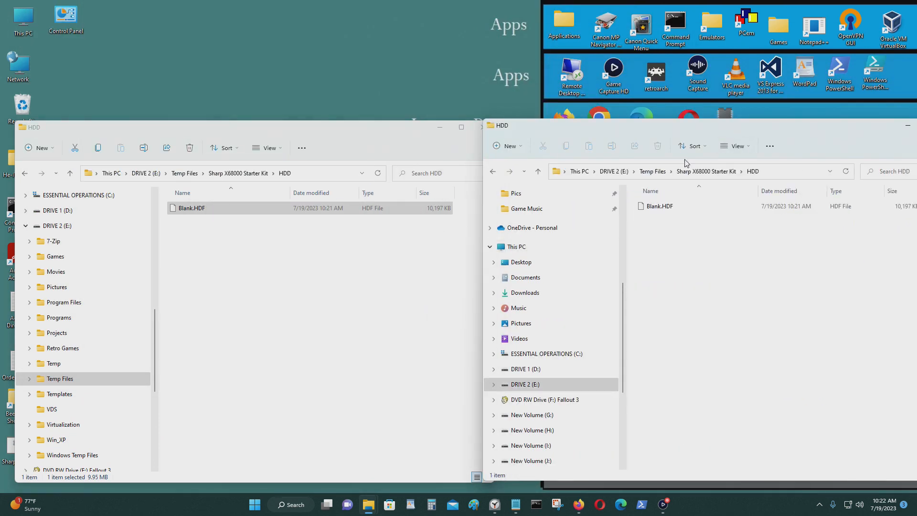
# Go back to This PC in the second window and reopen the copied HDD folder path.
pyautogui.click(492, 173)
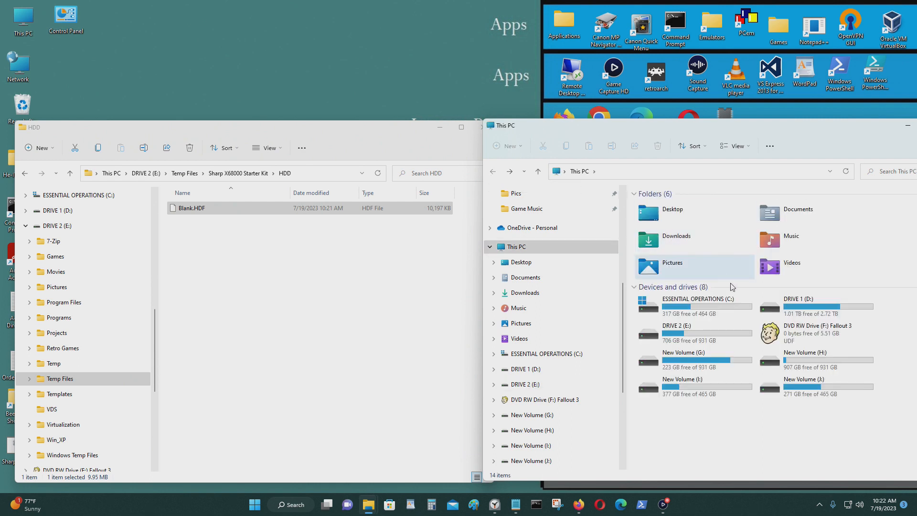
pyautogui.click(659, 173)
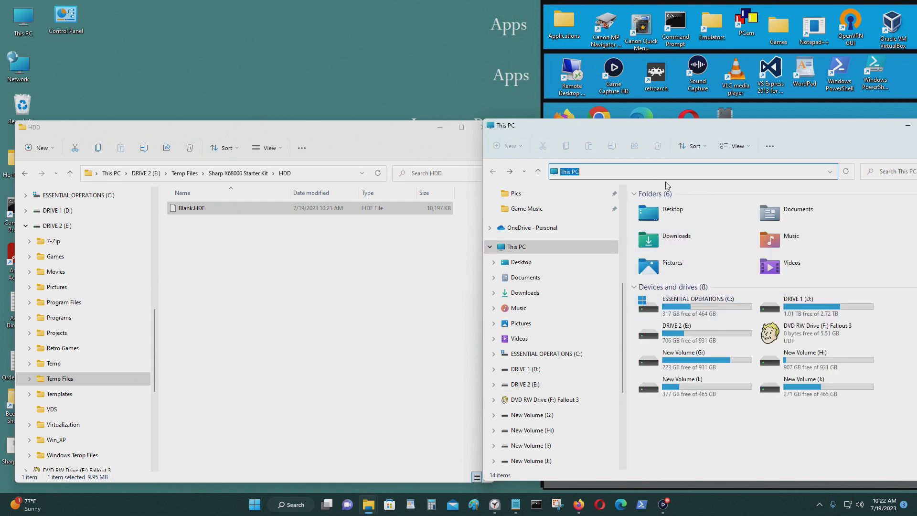
pyautogui.hotkey('ctrl', 'v')
pyautogui.press('Return')
# Shorten the second window's path to E:\Temp Files\Sharp X68000 Starter Kit to show the Starter Kit folder.
pyautogui.click(778, 169)
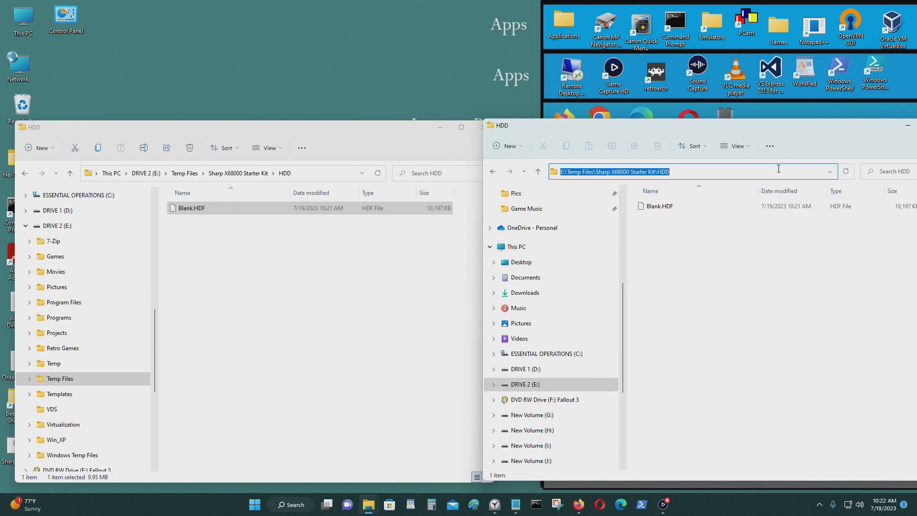
pyautogui.click(743, 169)
pyautogui.press('BackSpace')
pyautogui.press('BackSpace')
pyautogui.press('BackSpace')
pyautogui.press('BackSpace')
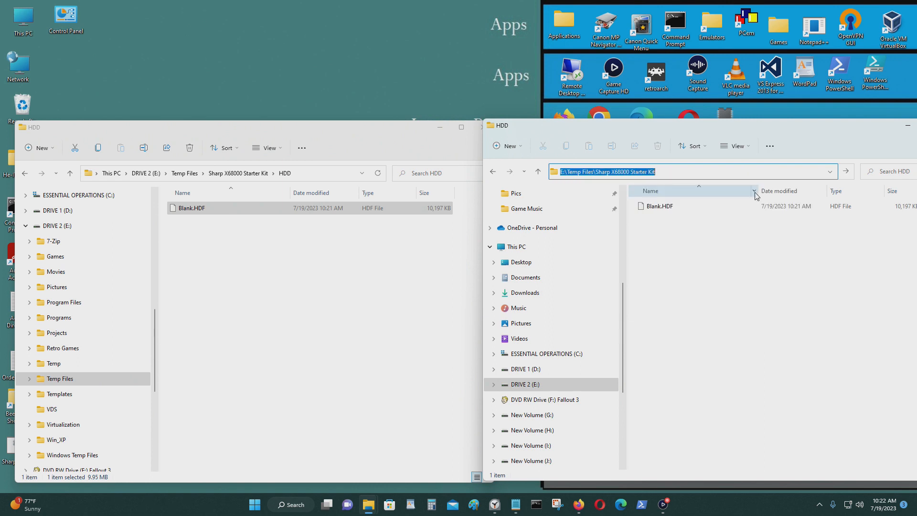
pyautogui.press('Return')
pyautogui.moveTo(691, 136); pyautogui.dragTo(701, 138)
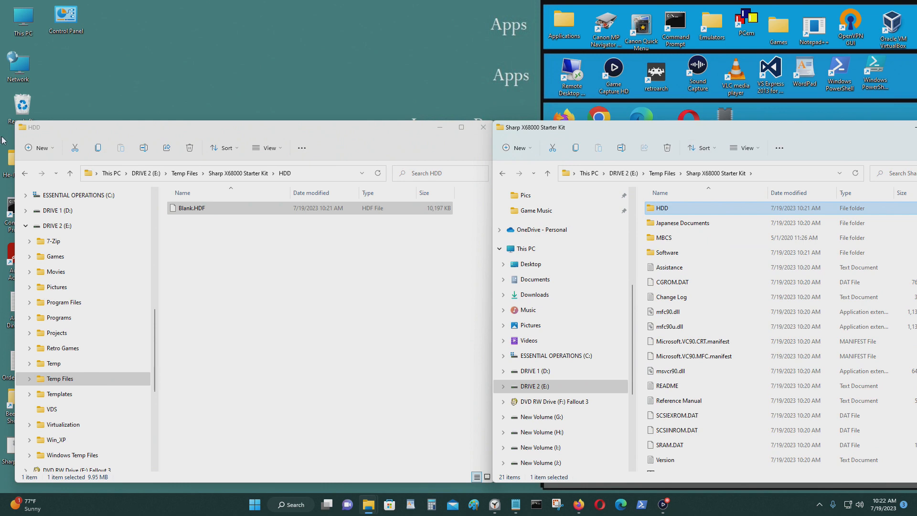
# Open another File Explorer window and go to the Sharp X68000 folder inside Emulator on DRIVE 1 (D:).
pyautogui.doubleClick(25, 24)
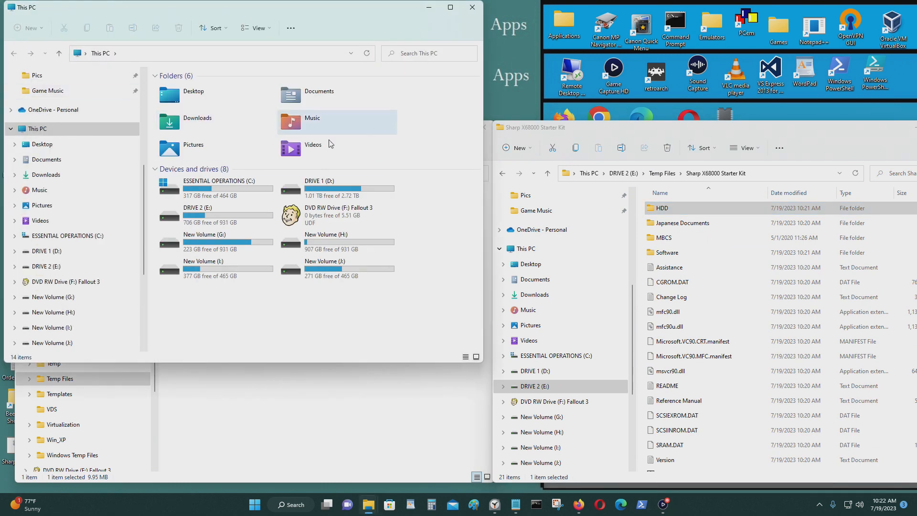
pyautogui.doubleClick(345, 190)
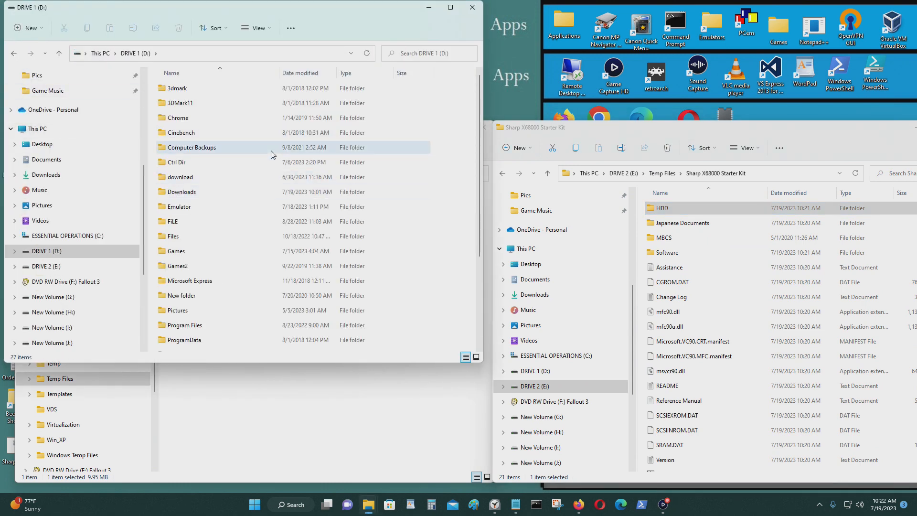
pyautogui.scroll(-3, 259, 296)
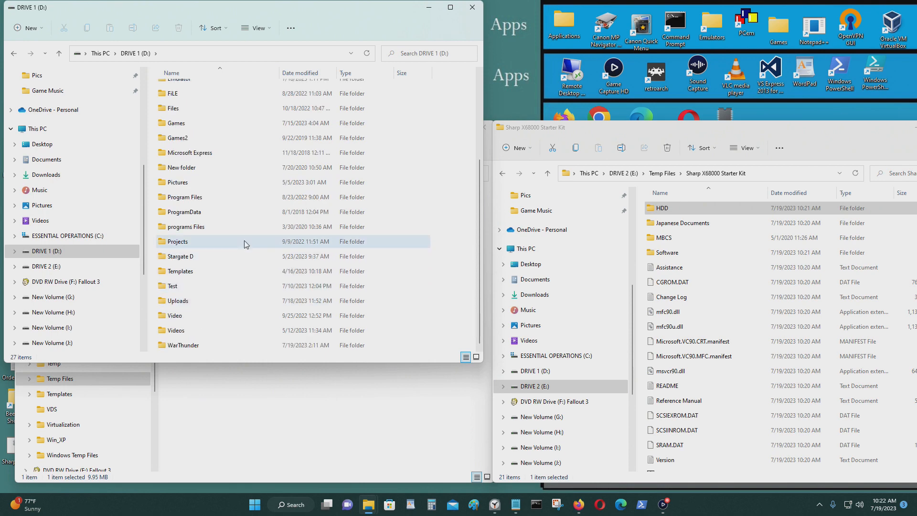
pyautogui.scroll(3, 234, 149)
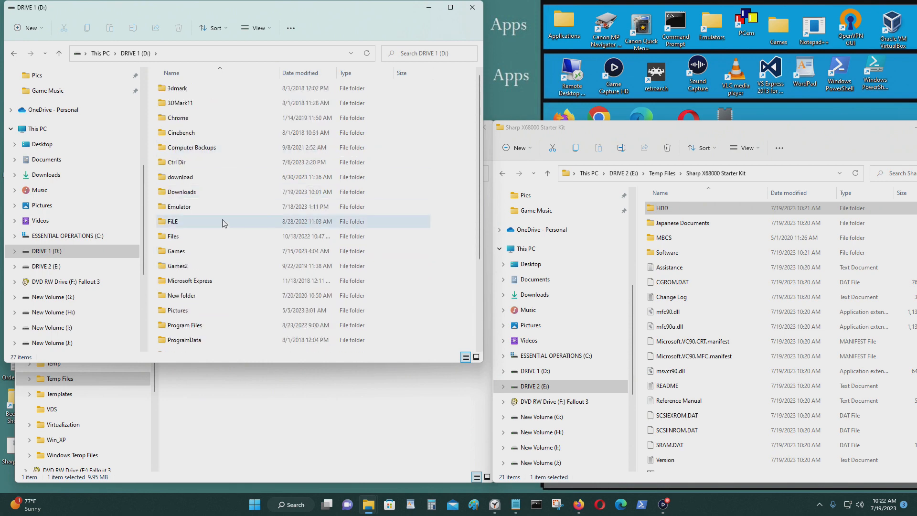
pyautogui.doubleClick(224, 207)
pyautogui.scroll(-15, 229, 201)
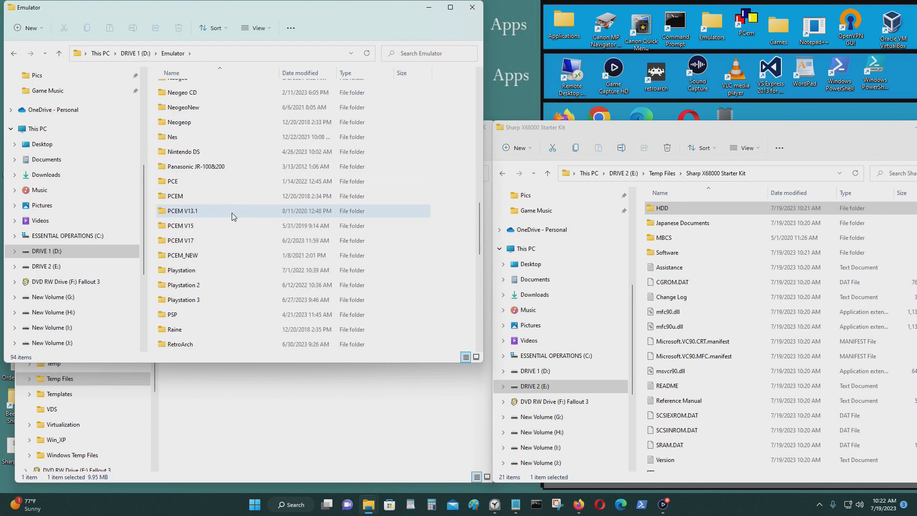
pyautogui.scroll(-2, 232, 216)
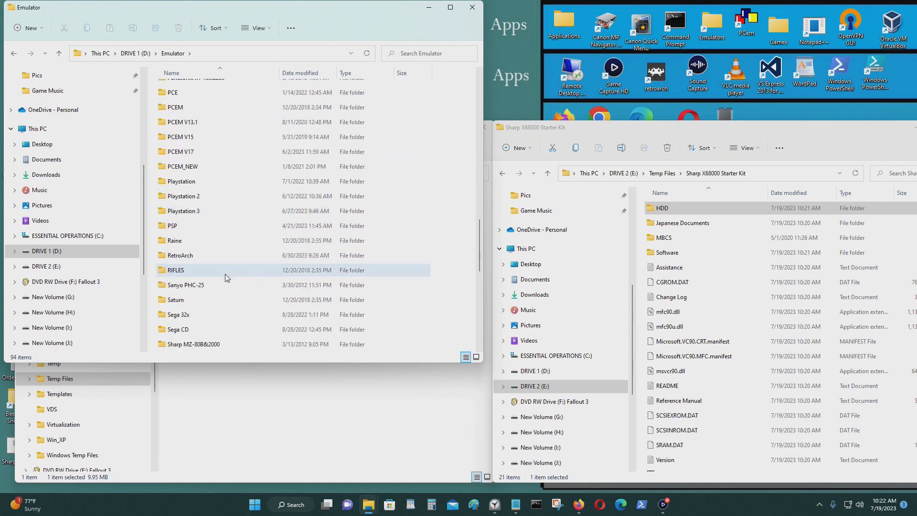
pyautogui.scroll(2, 226, 274)
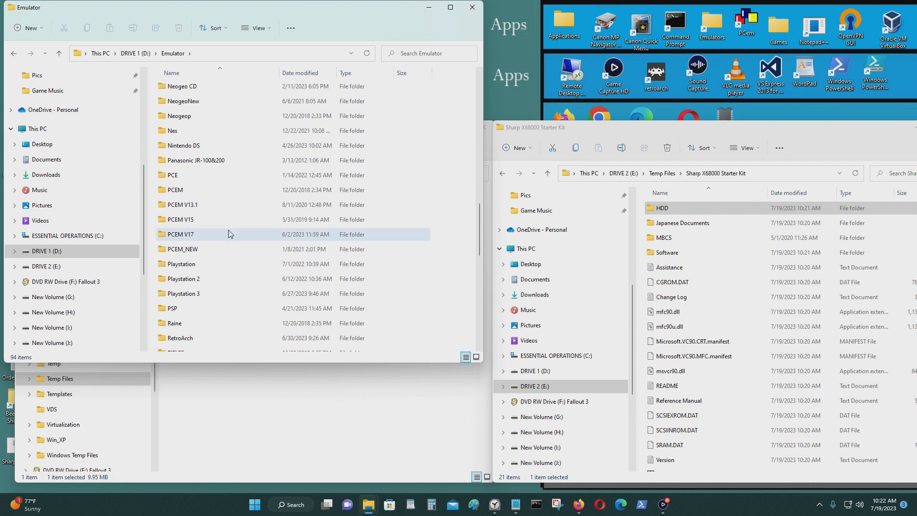
pyautogui.scroll(-8, 228, 239)
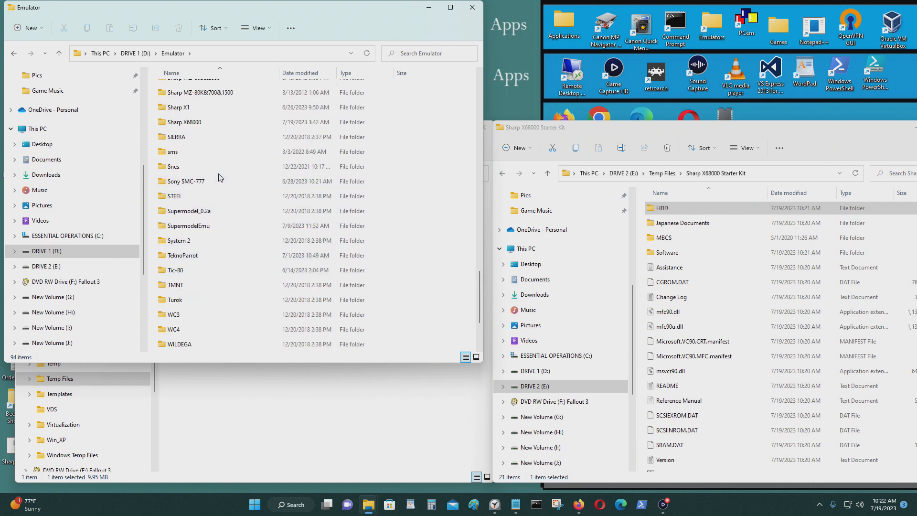
pyautogui.doubleClick(213, 121)
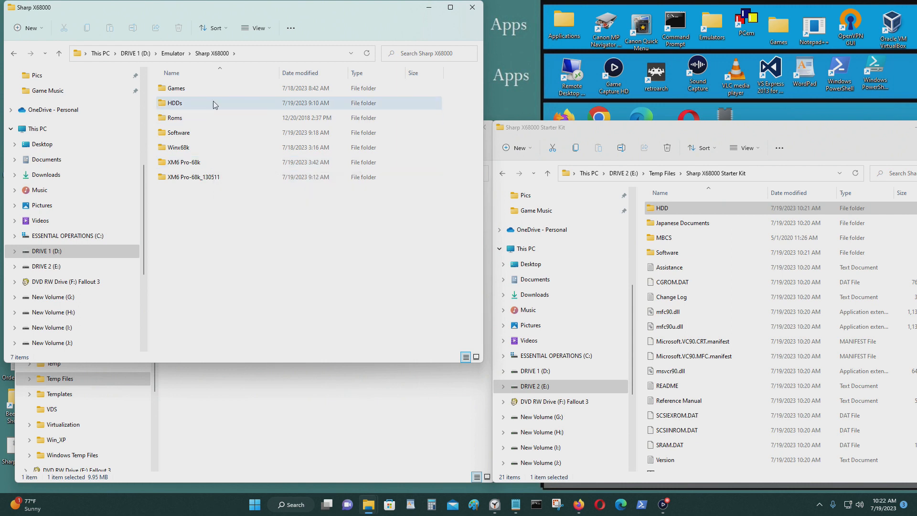
# Open the Bomber Man folder inside the Sharp X68000 Roms folder.
pyautogui.doubleClick(215, 119)
pyautogui.scroll(-2, 215, 121)
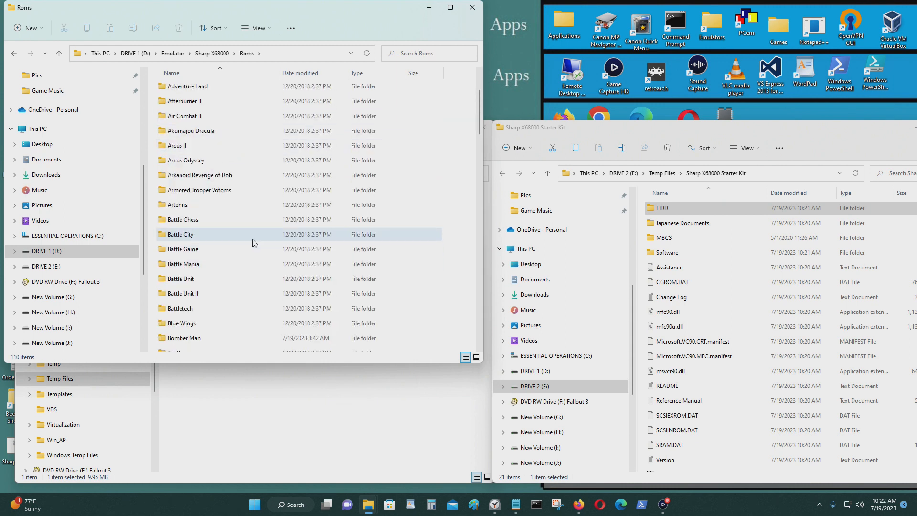
pyautogui.scroll(1, 248, 174)
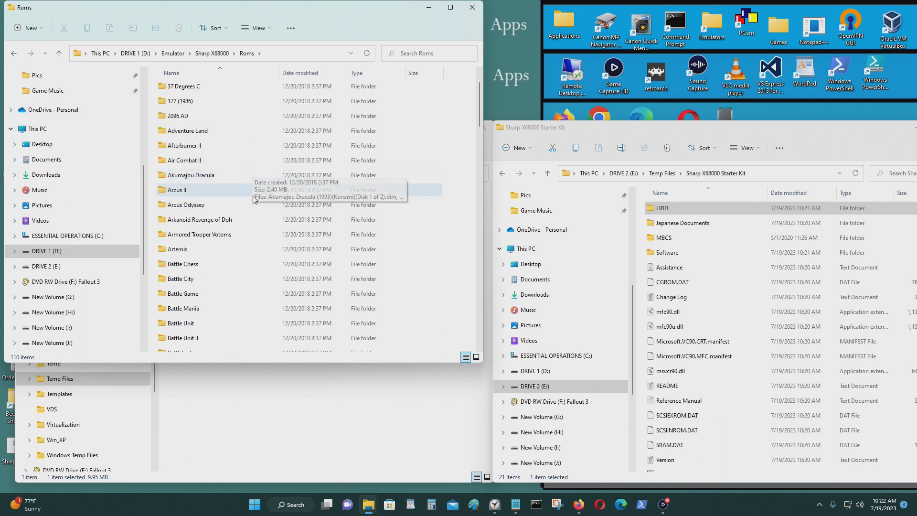
pyautogui.scroll(-3, 248, 179)
pyautogui.doubleClick(241, 259)
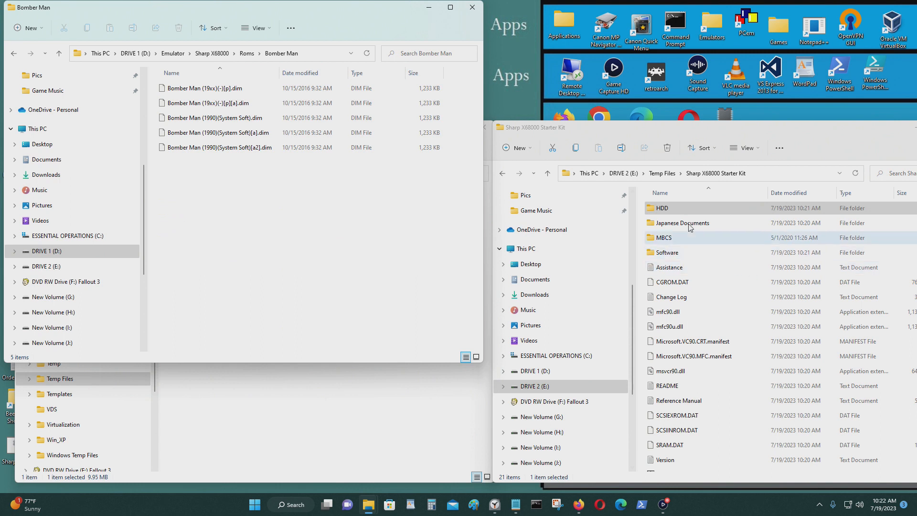
# Open the vfic folder inside the Starter Kit's Software folder and locate the vfic application.
pyautogui.doubleClick(686, 252)
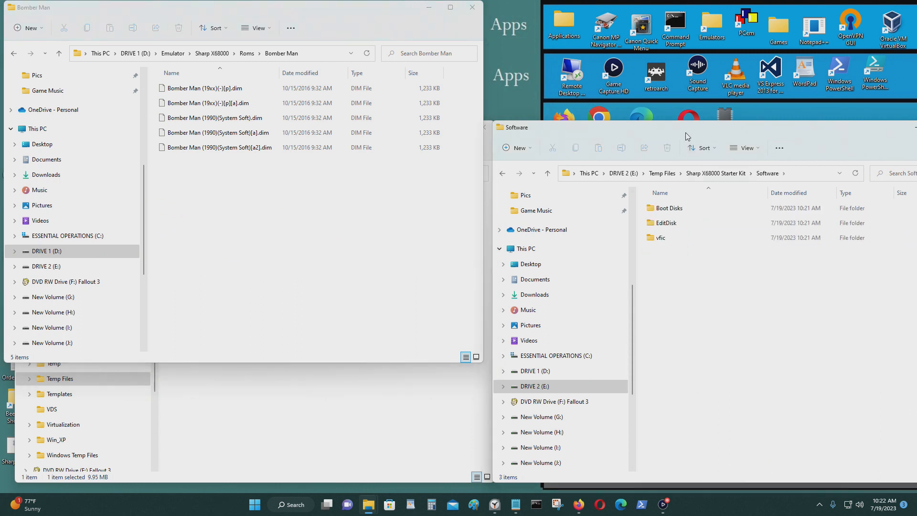
pyautogui.moveTo(684, 132); pyautogui.dragTo(667, 79)
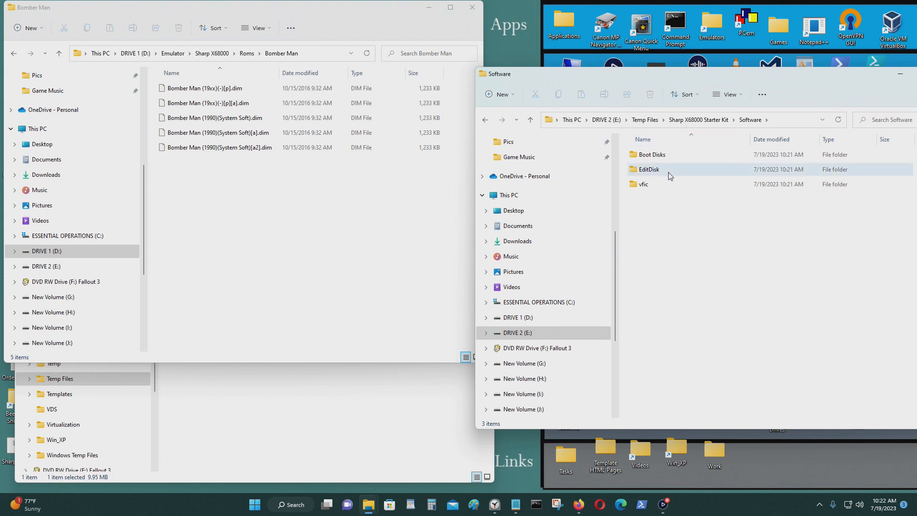
pyautogui.click(644, 189)
pyautogui.doubleClick(644, 189)
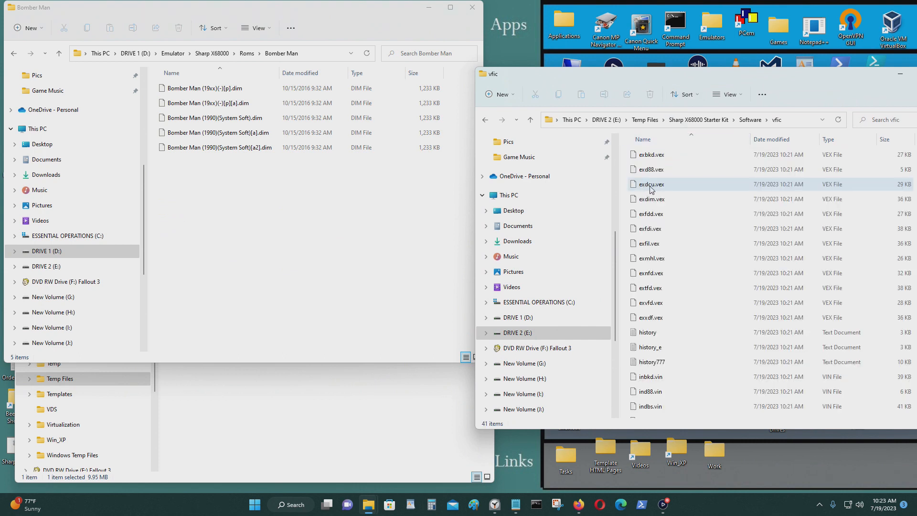
pyautogui.scroll(-8, 692, 248)
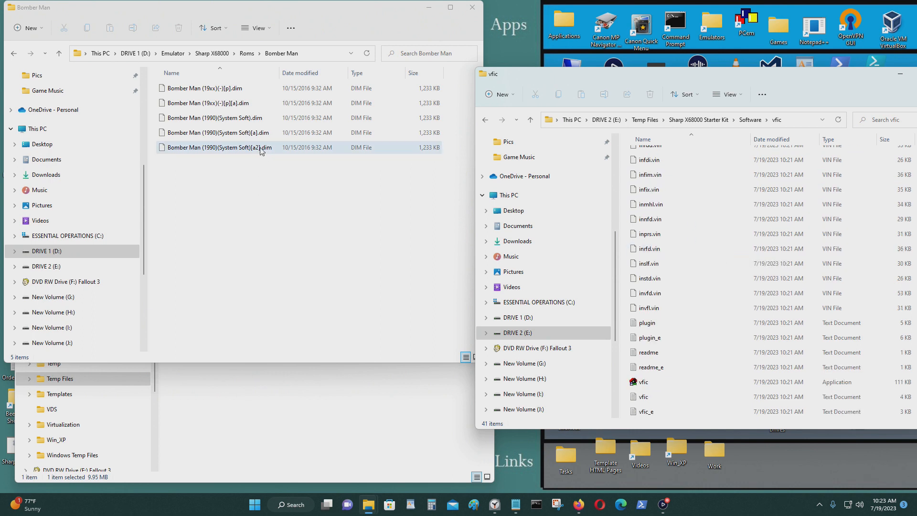
# Select Bomber Man (1990)(System Soft).dim, start vfic with XDF(EX68) FORMAT as the output format, and place its window beside the game files.
pyautogui.click(266, 117)
pyautogui.moveTo(249, 122); pyautogui.dragTo(652, 382)
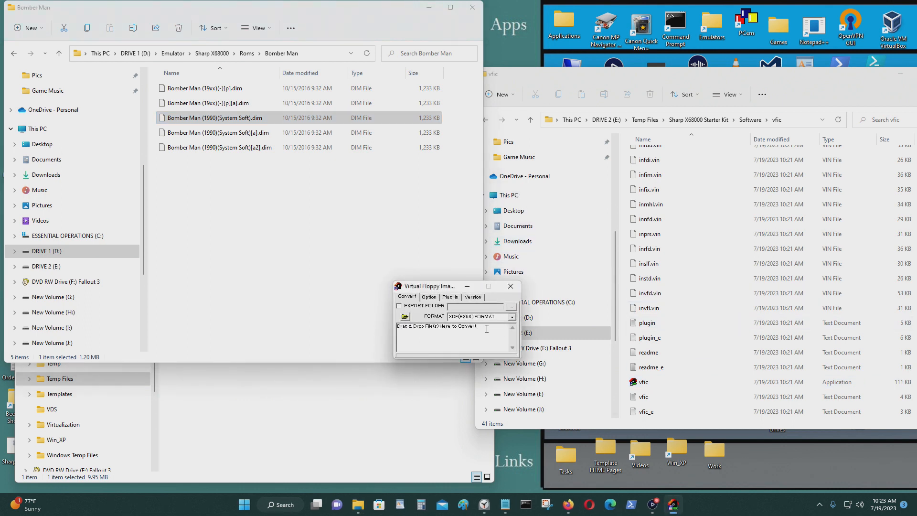
pyautogui.click(512, 317)
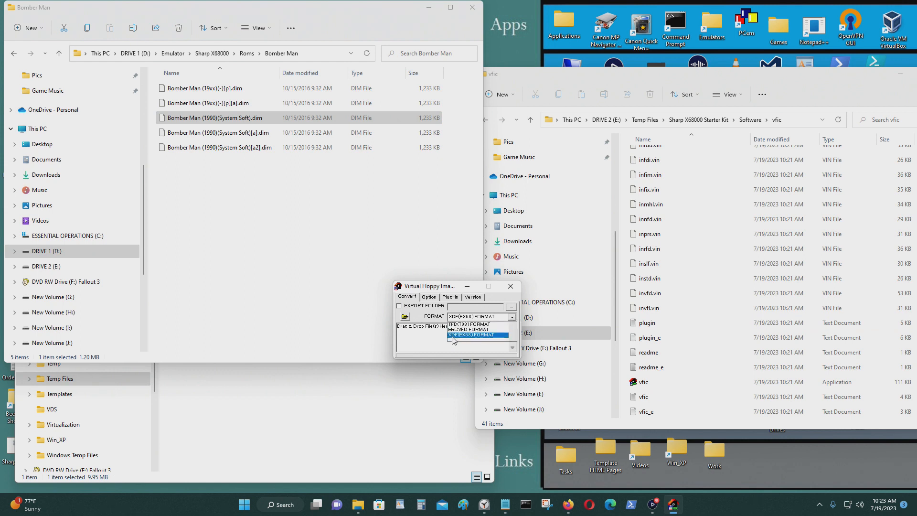
pyautogui.click(483, 337)
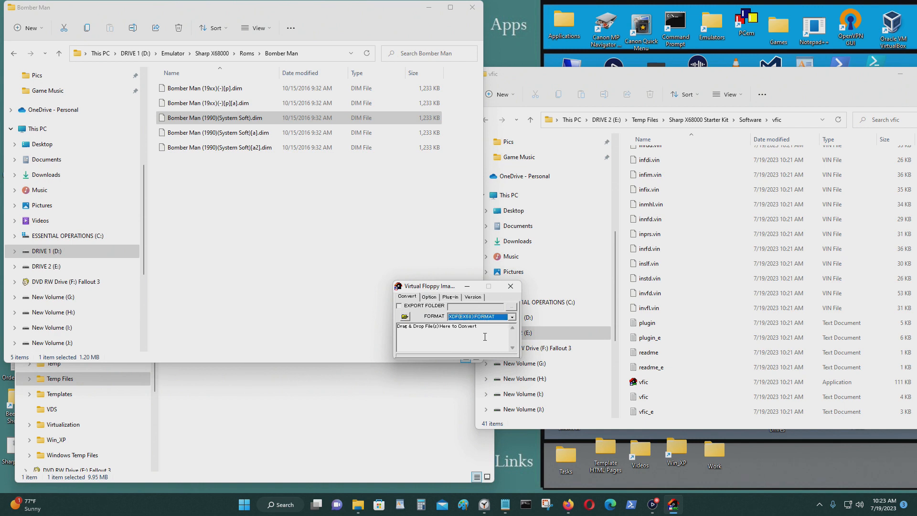
pyautogui.moveTo(439, 290); pyautogui.dragTo(525, 150)
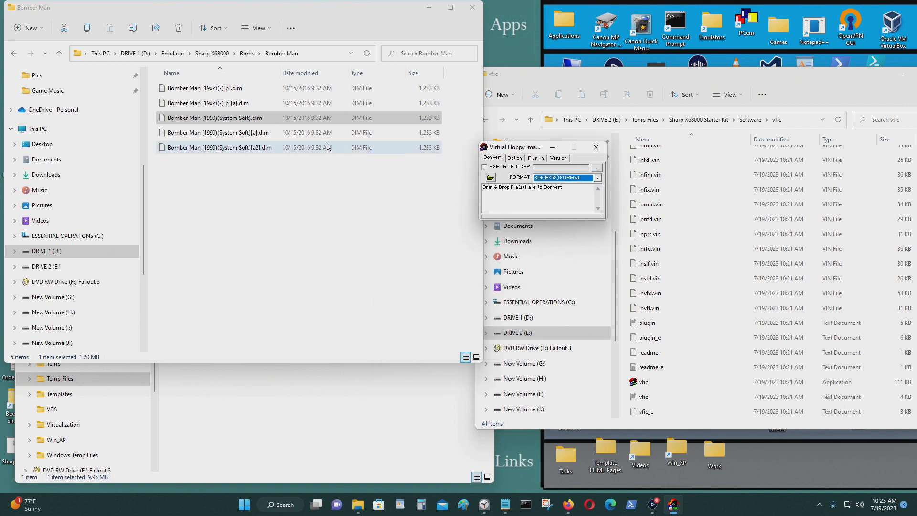
# Convert Bomber Man (1990)(System Soft).dim to XDF with vfic and close the converter.
pyautogui.click(306, 121)
pyautogui.moveTo(306, 120); pyautogui.dragTo(529, 198)
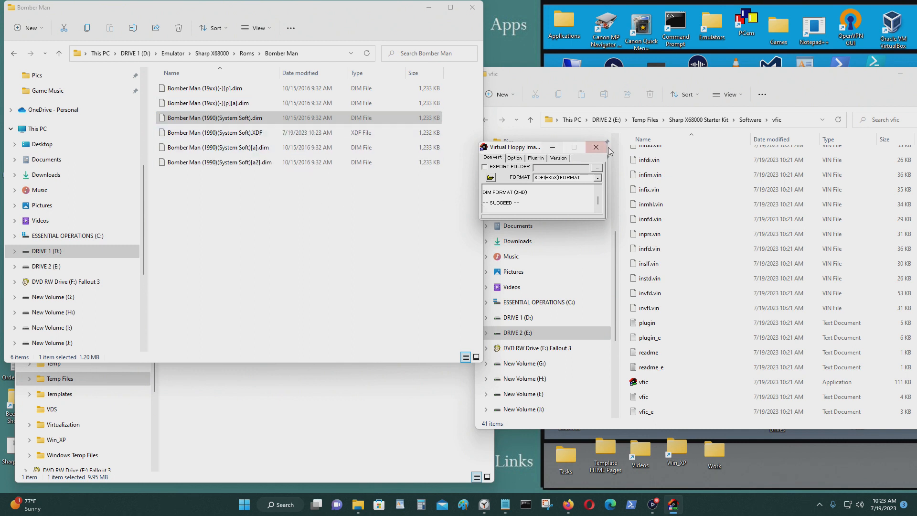
pyautogui.click(595, 147)
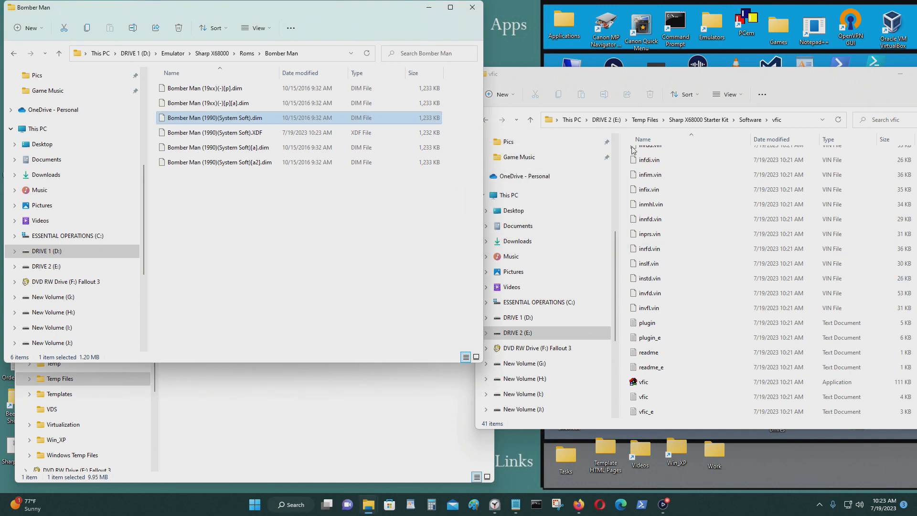
# Open Blank.HDF from the HDD folder in EditDisk's editdisk application using the Human68k HDD profile, and place its window beside the Bomber Man files.
pyautogui.click(611, 82)
pyautogui.click(486, 119)
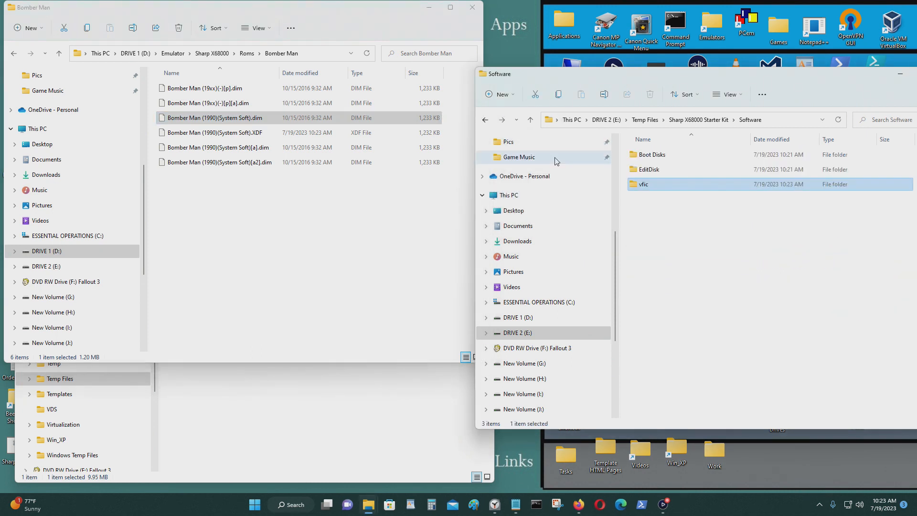
pyautogui.doubleClick(675, 171)
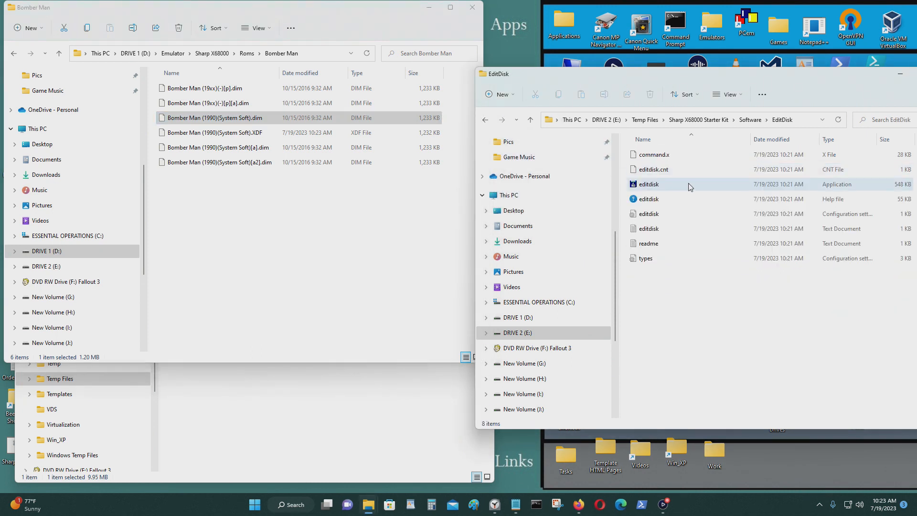
pyautogui.click(397, 367)
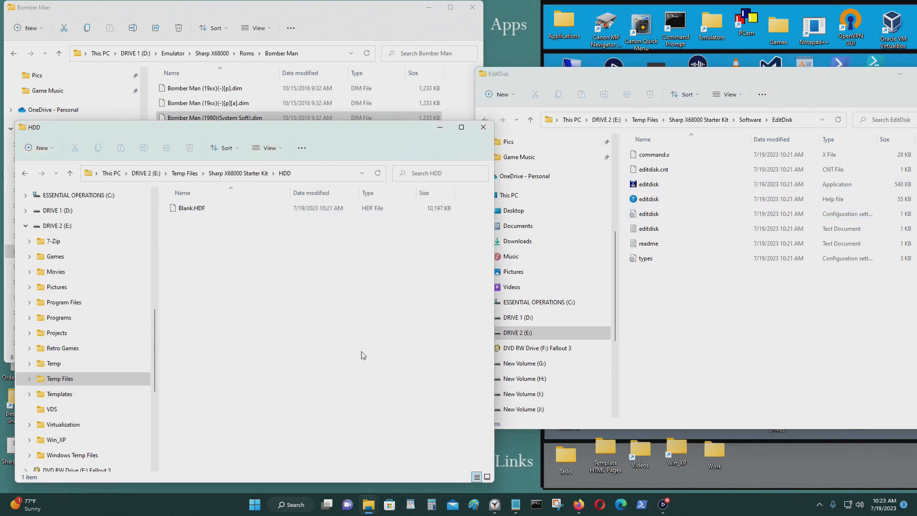
pyautogui.click(225, 207)
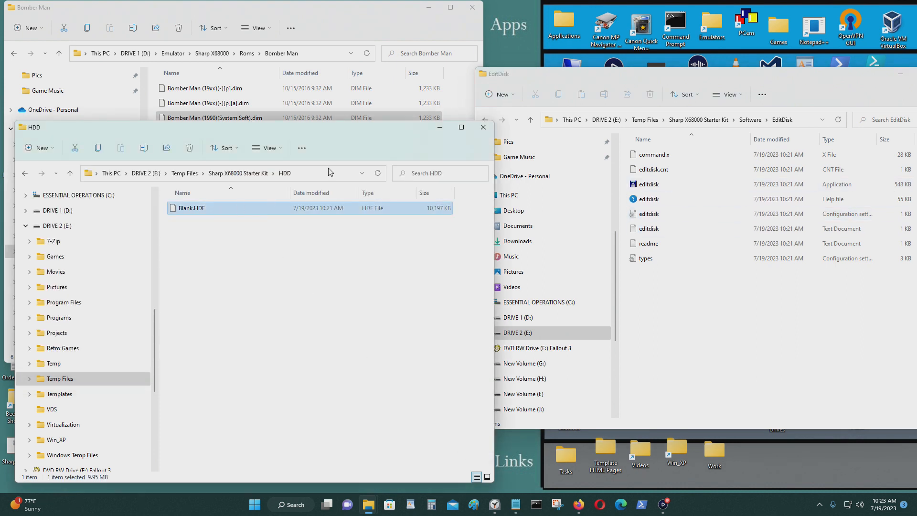
pyautogui.click(316, 171)
pyautogui.click(253, 208)
pyautogui.moveTo(225, 209); pyautogui.dragTo(674, 183)
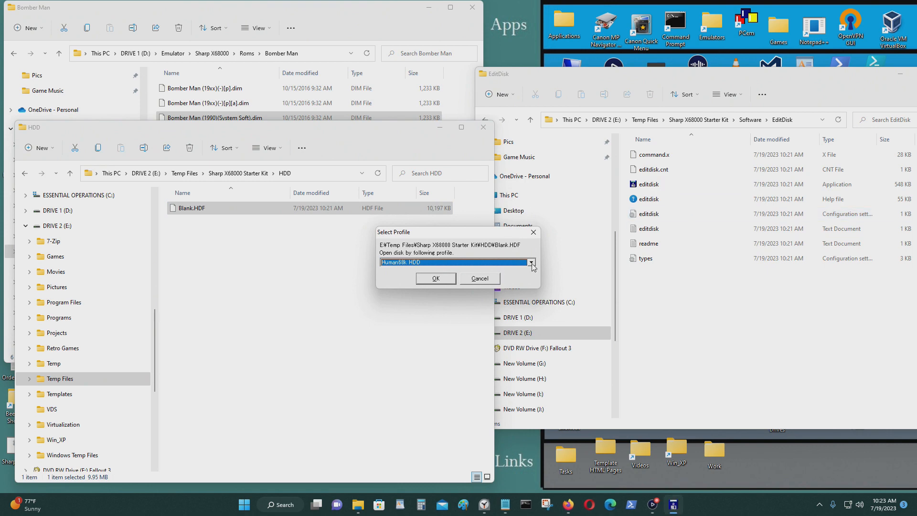
pyautogui.click(436, 278)
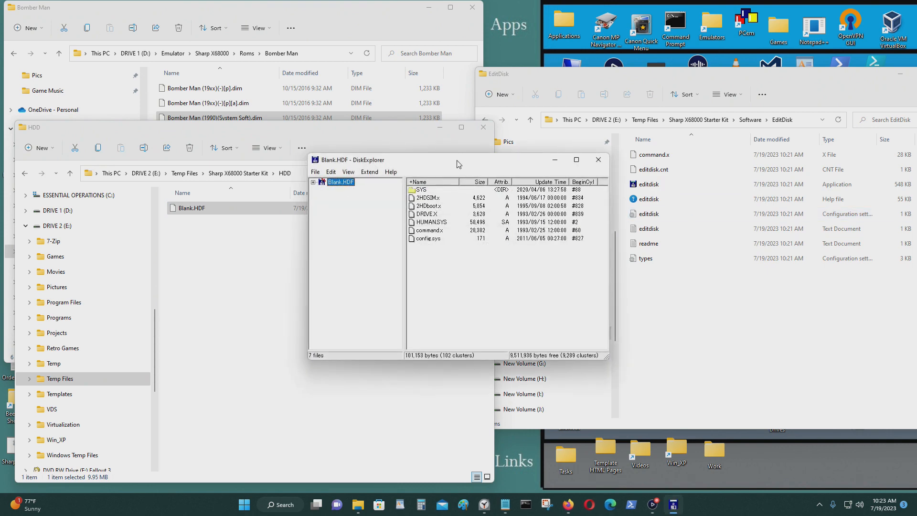
pyautogui.moveTo(458, 163); pyautogui.dragTo(689, 149)
pyautogui.click(439, 127)
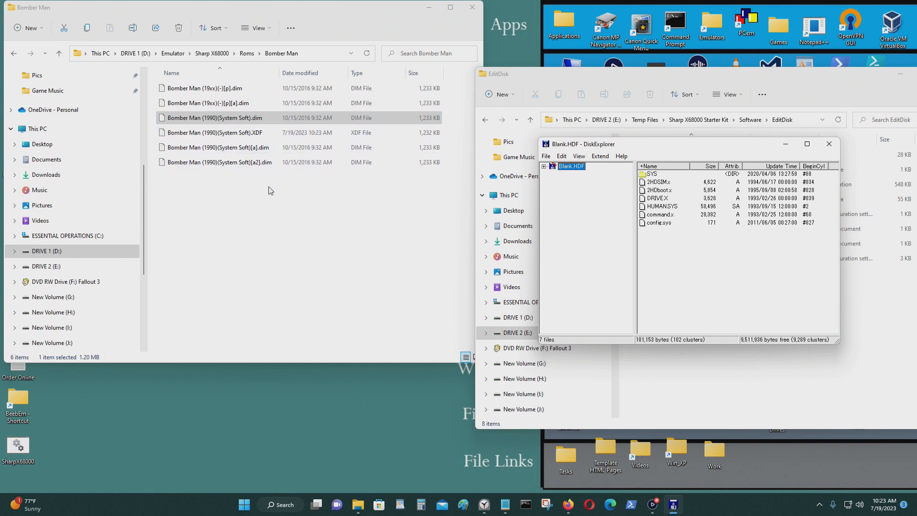
# Rename Bomber Man (1990)(System Soft).XDF to Disk 1.XDF and copy it into the Blank.HDF image.
pyautogui.click(250, 134)
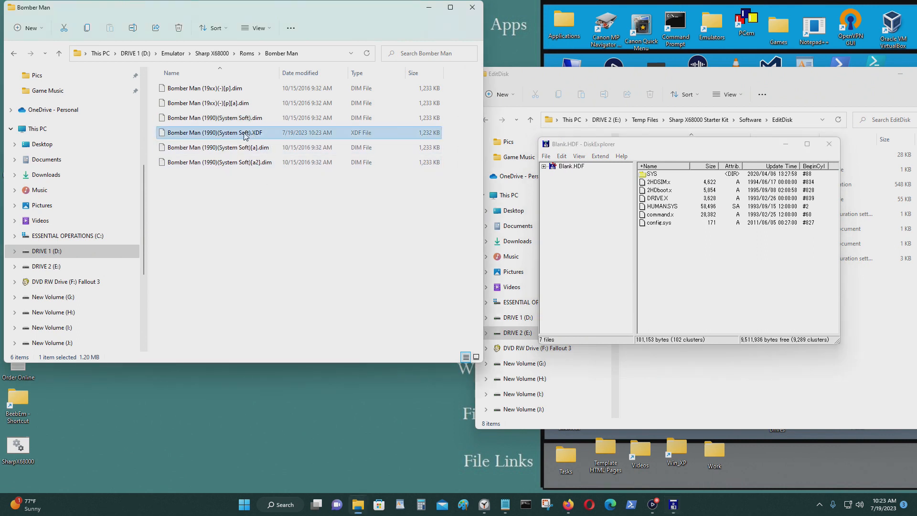
pyautogui.press('F2')
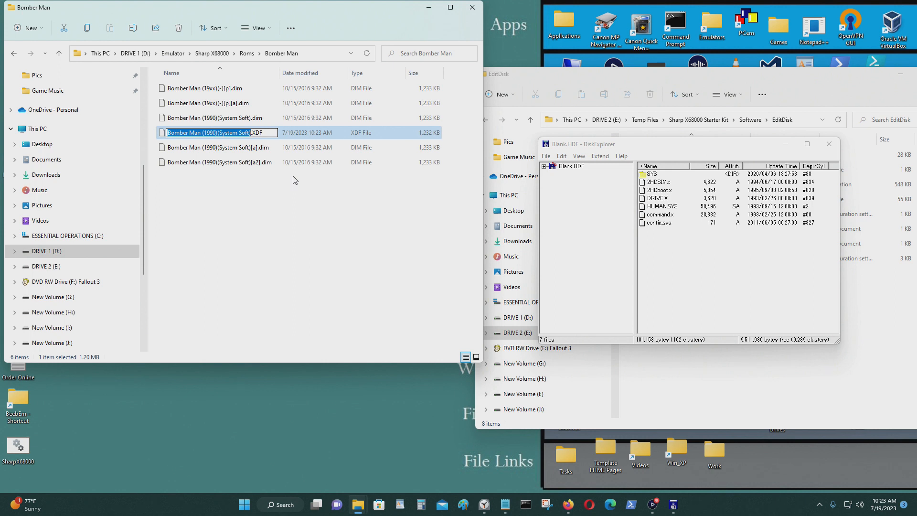
pyautogui.write('Disk 1')
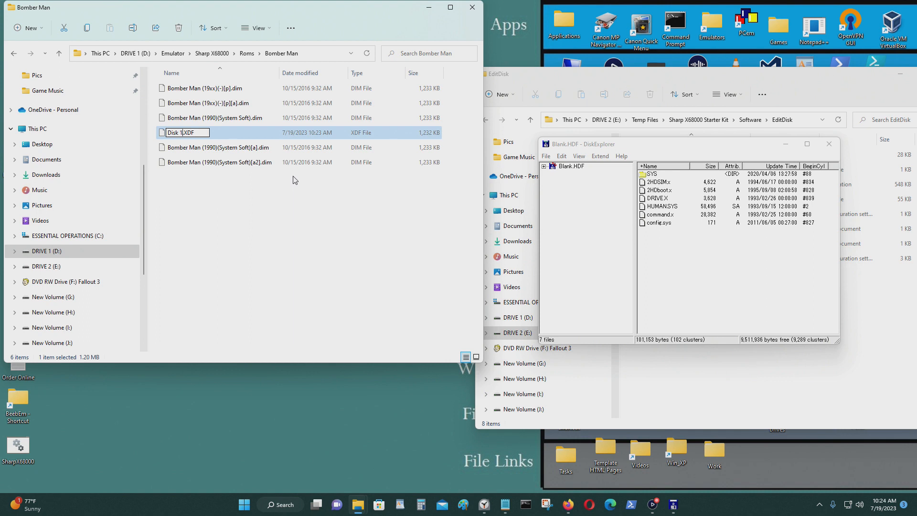
pyautogui.press('Return')
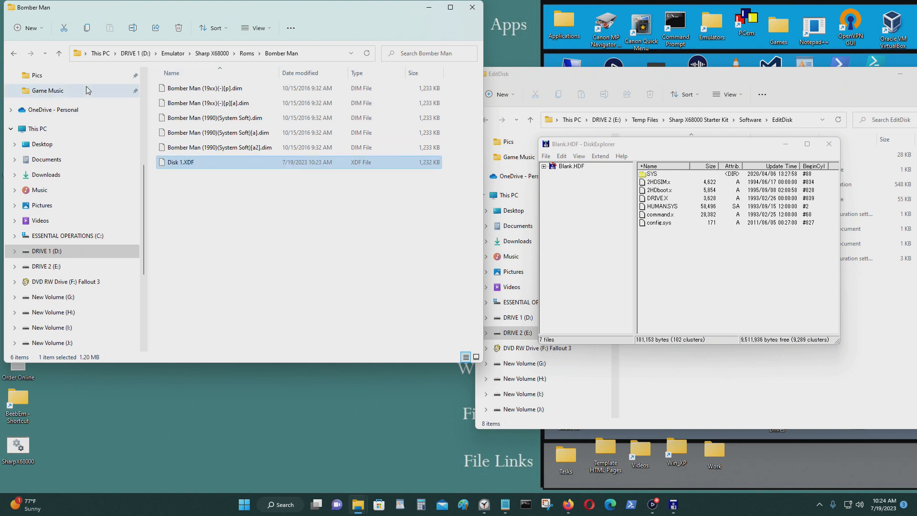
pyautogui.moveTo(220, 167); pyautogui.dragTo(741, 272)
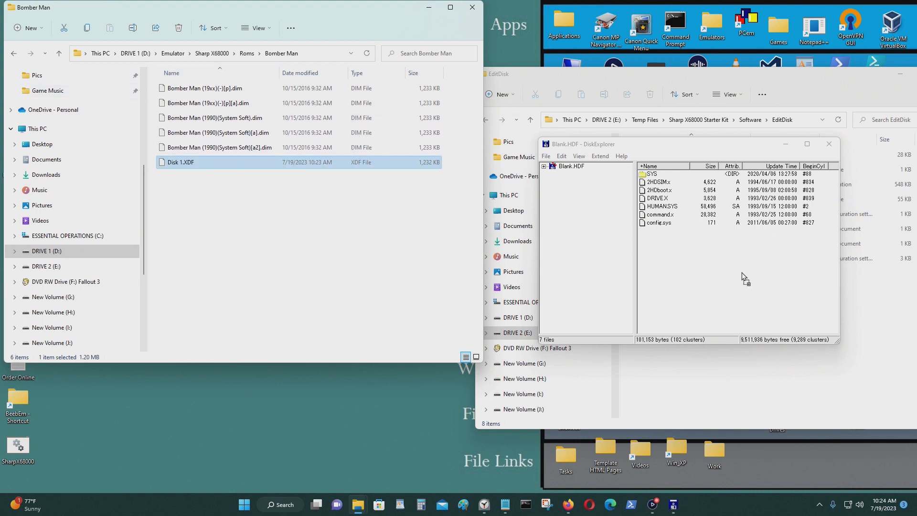
pyautogui.moveTo(683, 147); pyautogui.dragTo(259, 228)
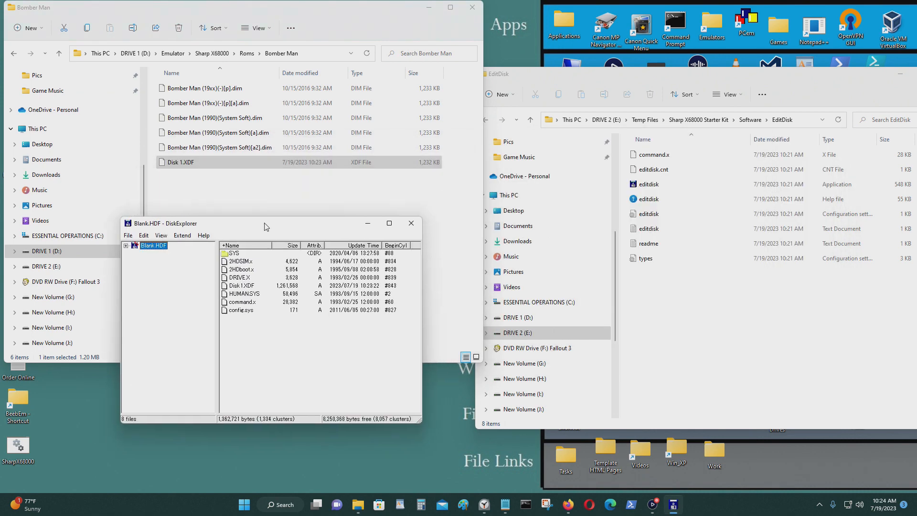
# Open the autoexec batch file from the Starter Kit's Boot Disks folder for editing, allowing it past the SmartScreen warning.
pyautogui.click(675, 334)
pyautogui.click(485, 119)
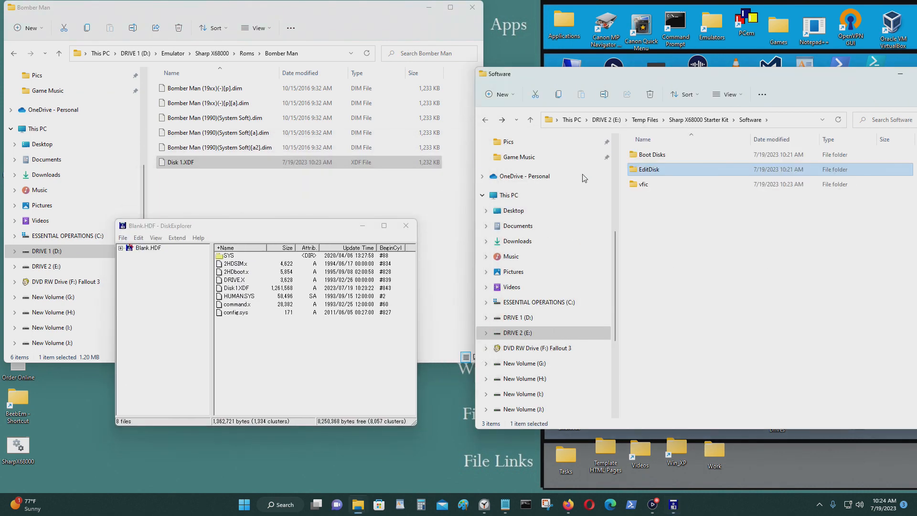
pyautogui.doubleClick(663, 154)
pyautogui.click(662, 157)
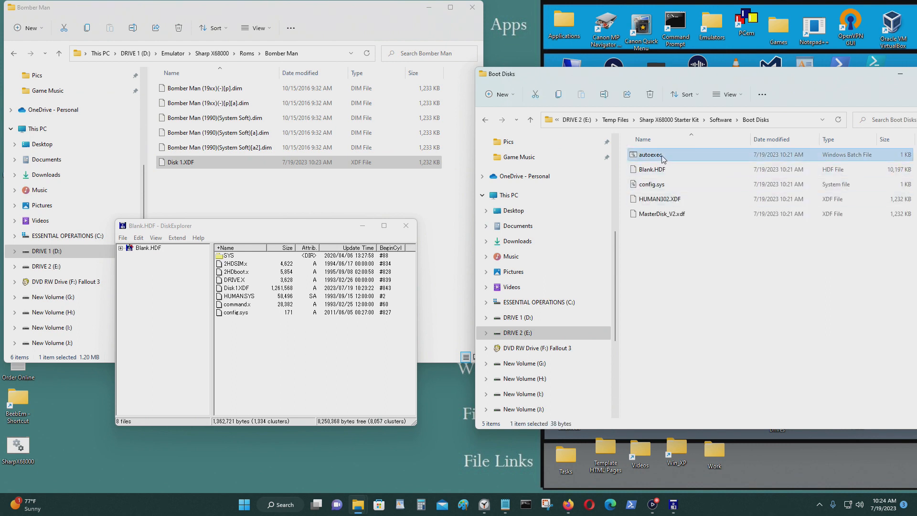
pyautogui.rightClick(662, 158)
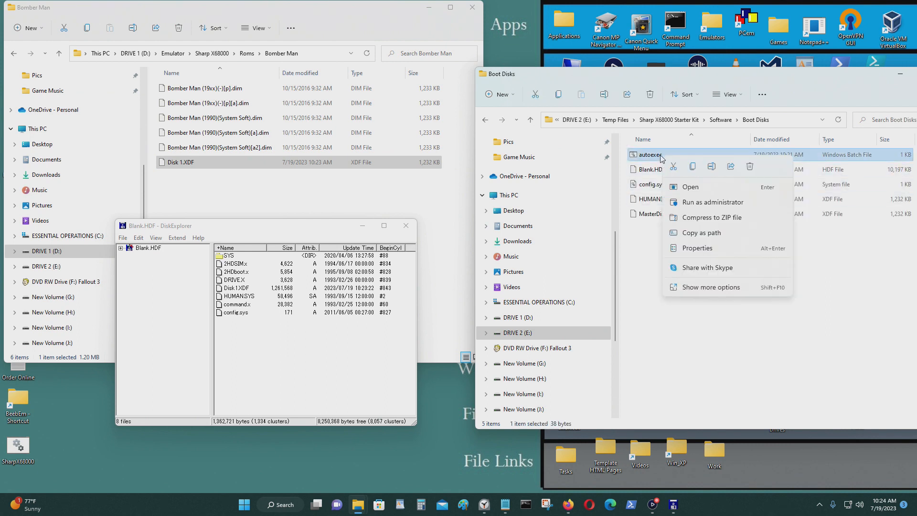
pyautogui.click(715, 287)
pyautogui.click(741, 107)
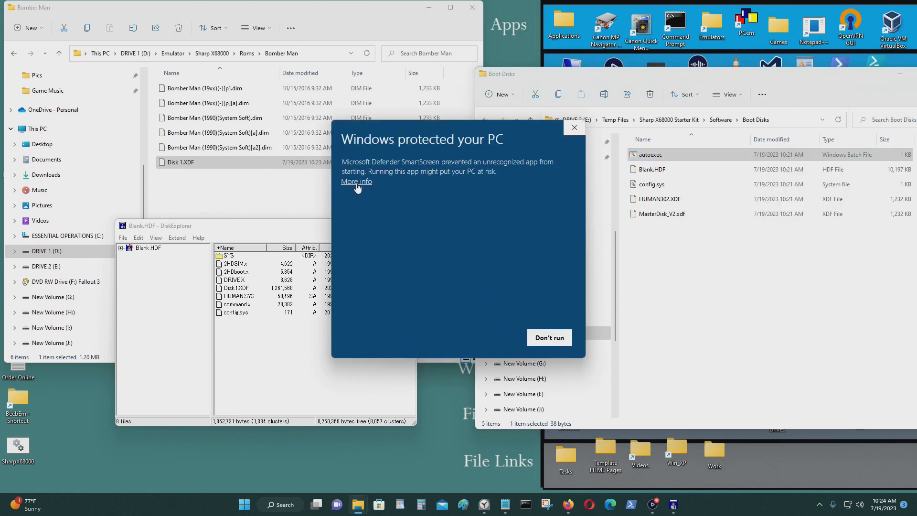
pyautogui.click(357, 188)
pyautogui.click(491, 337)
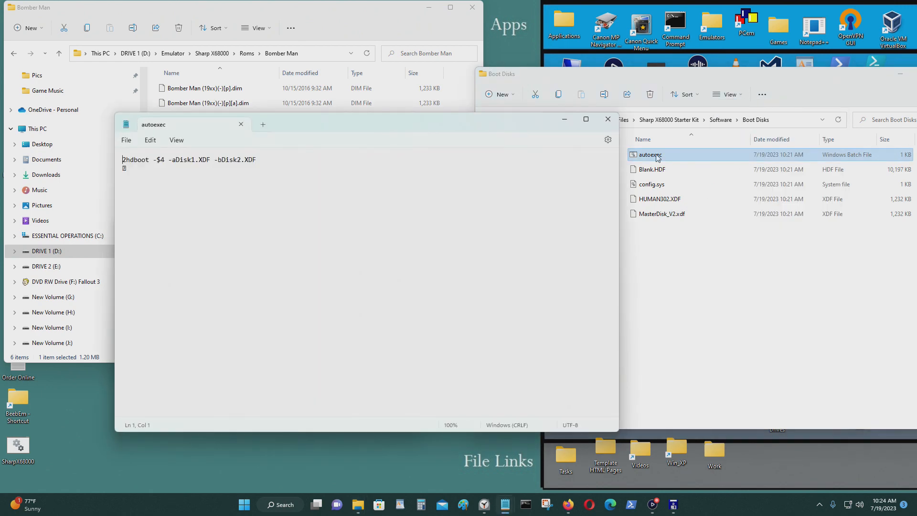
# Remove -bDisk2.XDF from the 2hdboot line in autoexec, then save and close the file.
pyautogui.moveTo(387, 120); pyautogui.dragTo(656, 118)
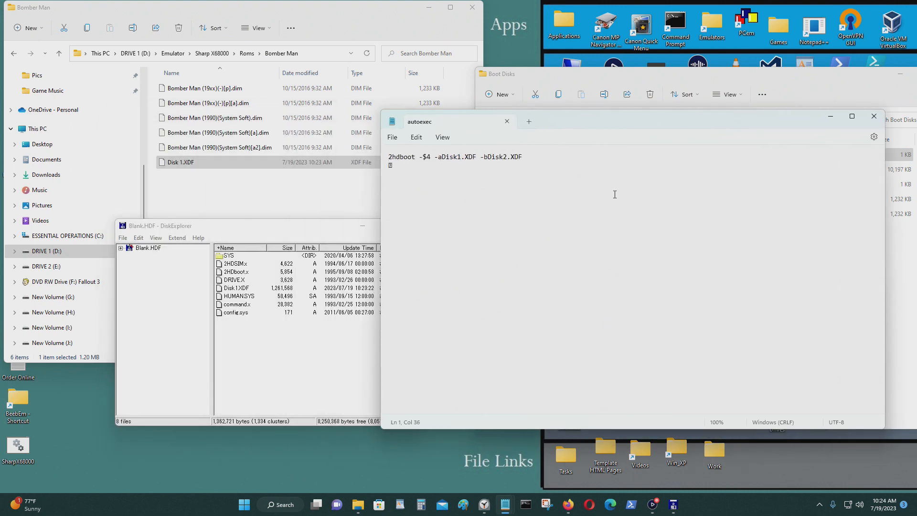
pyautogui.press('BackSpace')
pyautogui.press('BackSpace')
pyautogui.press('BackSpace')
pyautogui.press('BackSpace')
pyautogui.press('BackSpace')
pyautogui.press('BackSpace')
pyautogui.press('BackSpace')
pyautogui.press('BackSpace')
pyautogui.press('BackSpace')
pyautogui.press('BackSpace')
pyautogui.press('BackSpace')
pyautogui.click(392, 139)
pyautogui.click(432, 201)
pyautogui.click(874, 116)
# Copy the edited autoexec file into the Blank.HDF image and close DiskExplorer.
pyautogui.moveTo(659, 155); pyautogui.dragTo(323, 368)
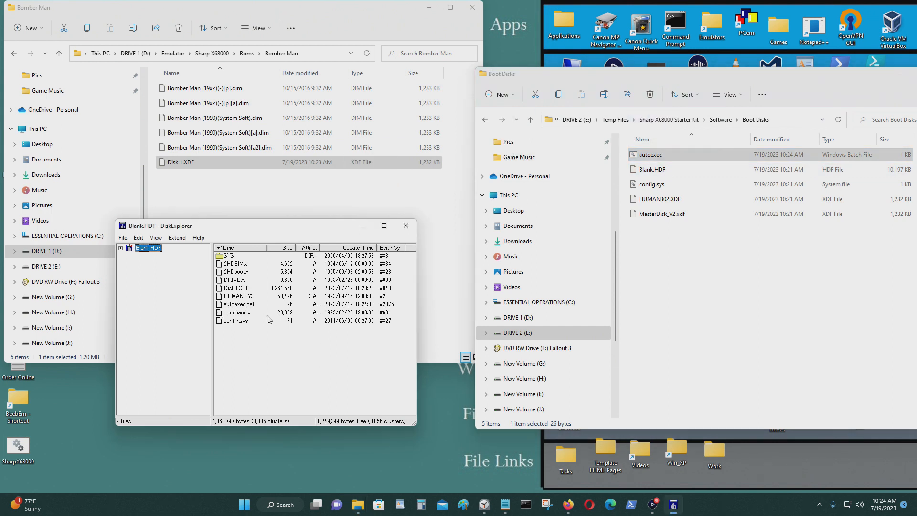
pyautogui.click(406, 226)
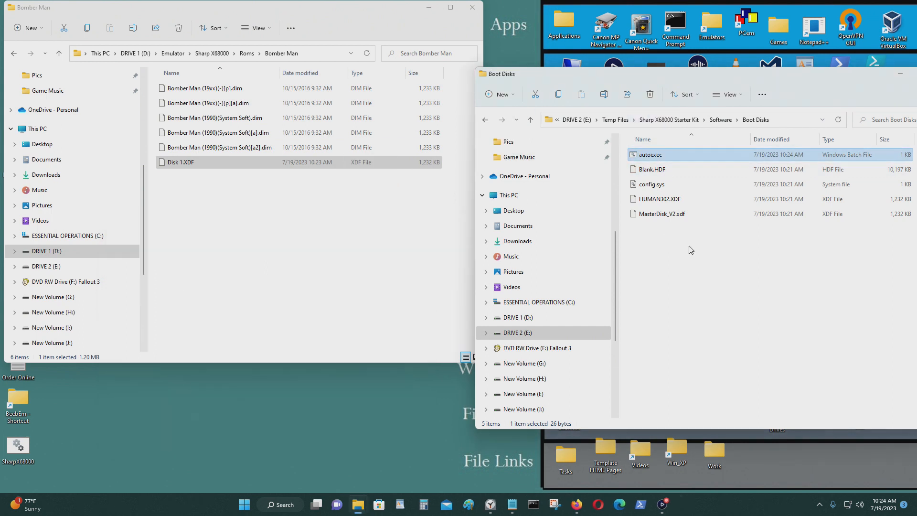
# Return to the Sharp X68000 Starter Kit folder, minimize the Bomber Man window and bring up the HDD folder window.
pyautogui.click(485, 120)
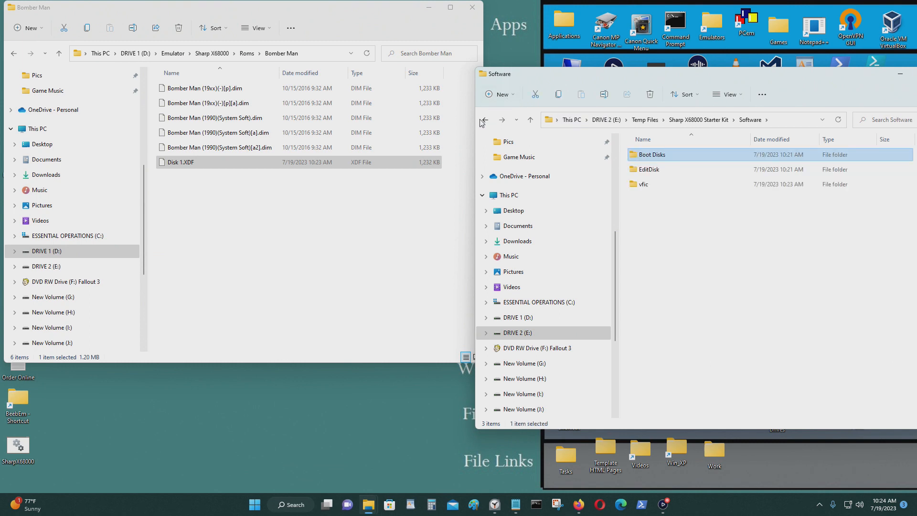
pyautogui.click(484, 120)
pyautogui.scroll(-1, 669, 267)
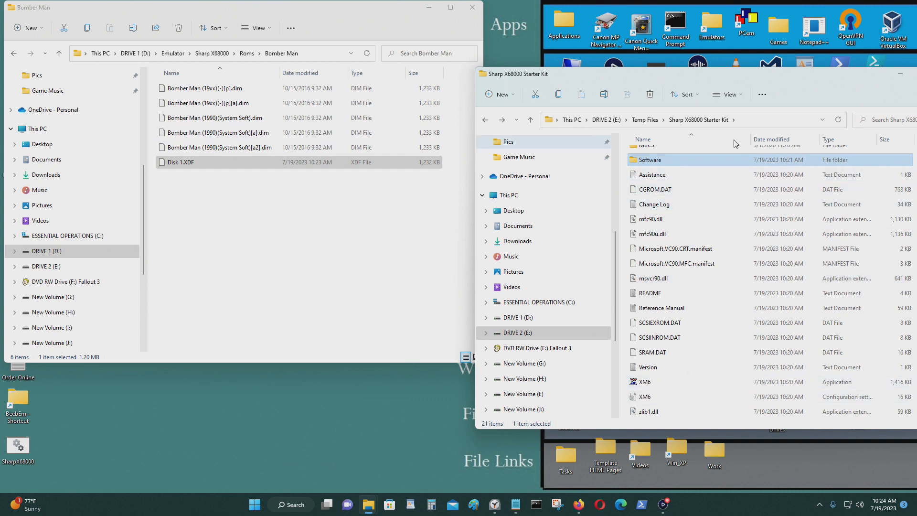
pyautogui.scroll(1, 740, 168)
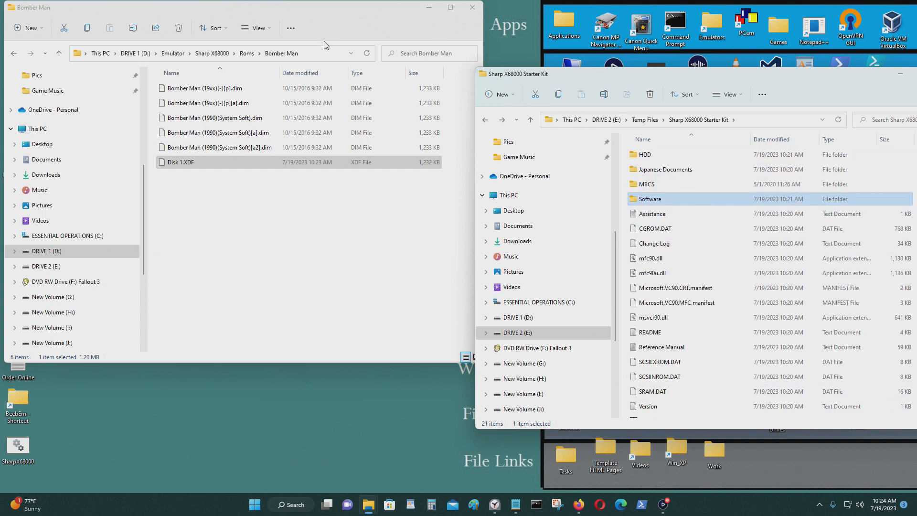
pyautogui.click(241, 161)
pyautogui.click(424, 13)
pyautogui.moveTo(368, 502)
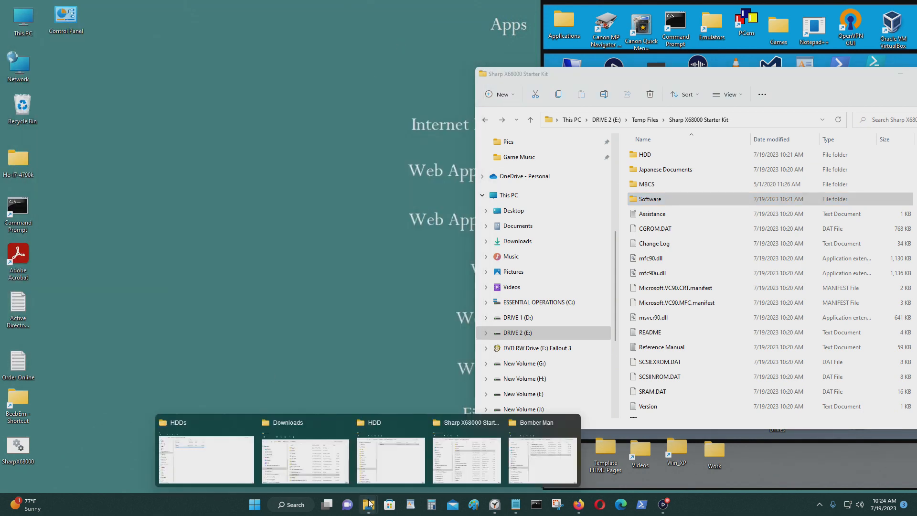
pyautogui.click(384, 460)
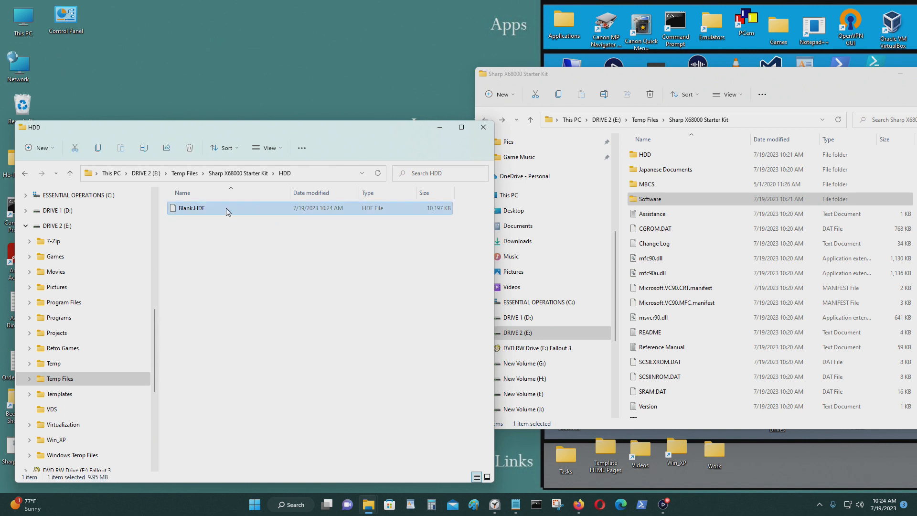
# Try to open Blank.HDF with the Starter Kit's XM6 application and dismiss the SmartScreen warning.
pyautogui.scroll(-2, 563, 268)
pyautogui.scroll(-1, 668, 215)
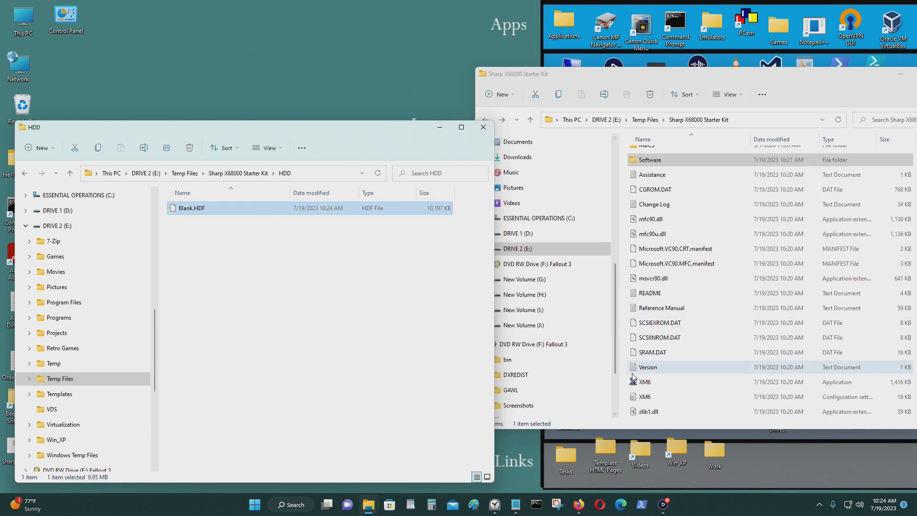
pyautogui.moveTo(234, 207); pyautogui.dragTo(667, 382)
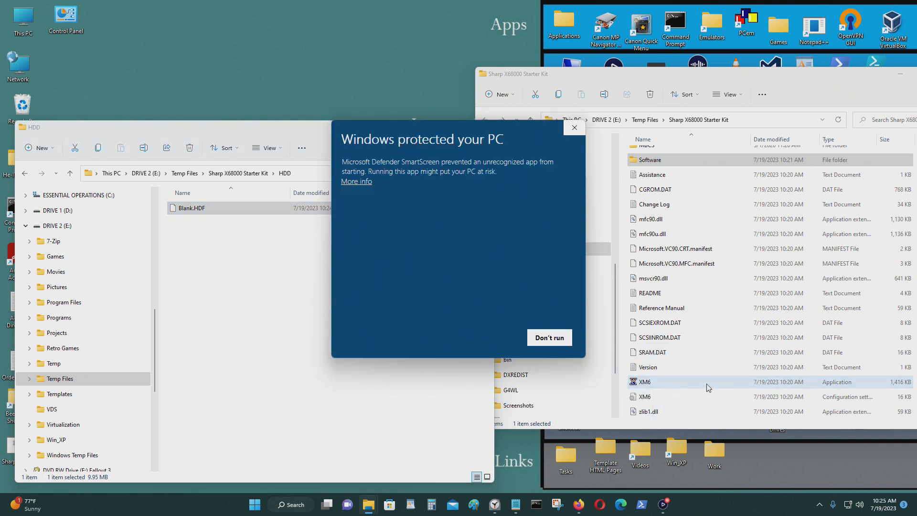
pyautogui.click(580, 124)
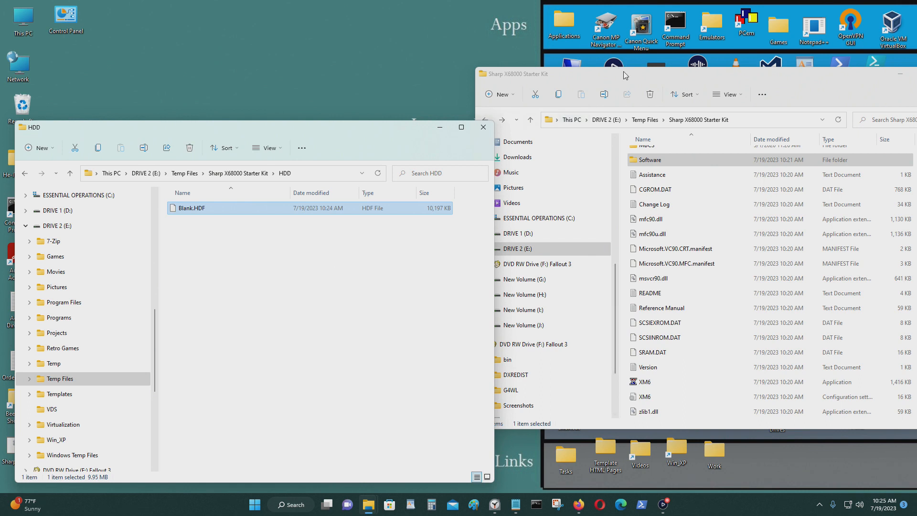
# Go to the Temp Files folder on DRIVE 2 (E:) by shortening the folder path in the second File Explorer window.
pyautogui.moveTo(623, 71); pyautogui.dragTo(622, 63)
pyautogui.click(483, 112)
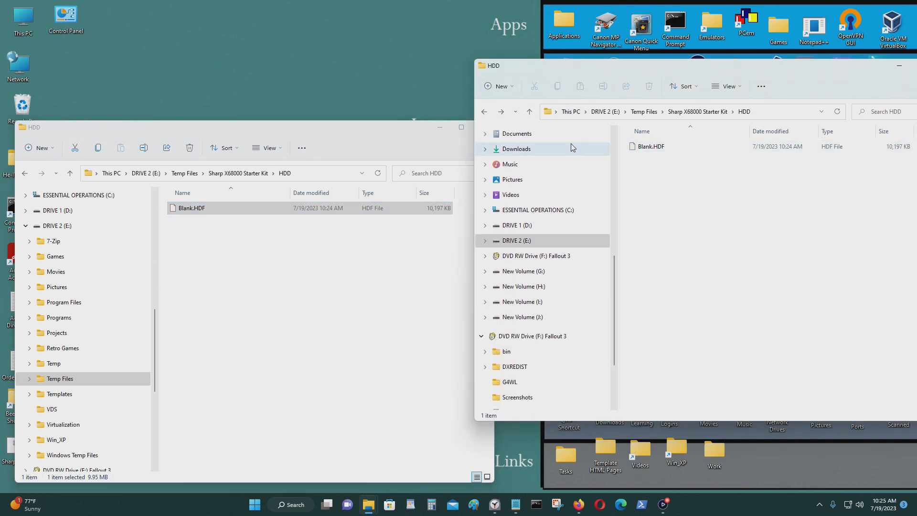
pyautogui.click(764, 112)
pyautogui.click(759, 112)
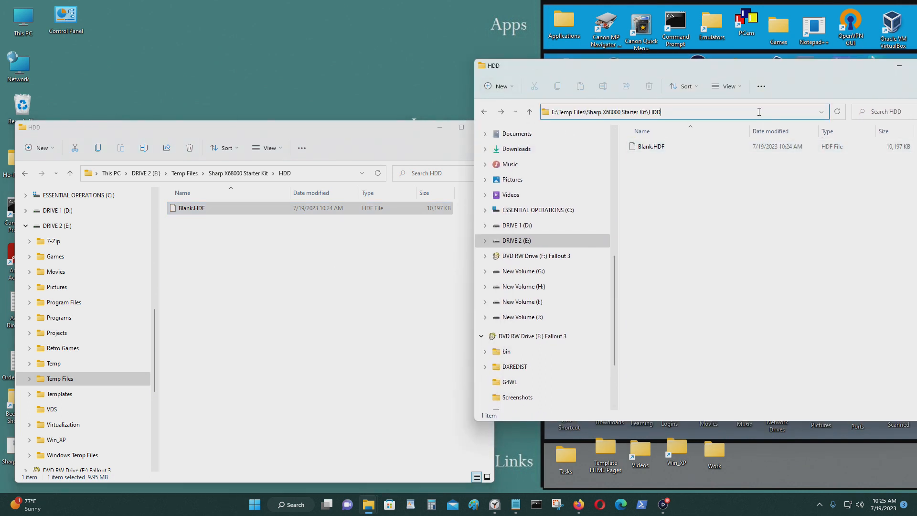
pyautogui.press('BackSpace')
pyautogui.press('BackSpace')
pyautogui.press('BackSpace')
pyautogui.press('BackSpace')
pyautogui.press('BackSpace')
pyautogui.press('BackSpace')
pyautogui.press('BackSpace')
pyautogui.press('BackSpace')
pyautogui.press('BackSpace')
pyautogui.press('BackSpace')
pyautogui.press('BackSpace')
pyautogui.press('BackSpace')
pyautogui.press('BackSpace')
pyautogui.press('BackSpace')
pyautogui.press('BackSpace')
pyautogui.press('BackSpace')
pyautogui.press('BackSpace')
pyautogui.press('BackSpace')
pyautogui.press('BackSpace')
pyautogui.press('BackSpace')
pyautogui.press('BackSpace')
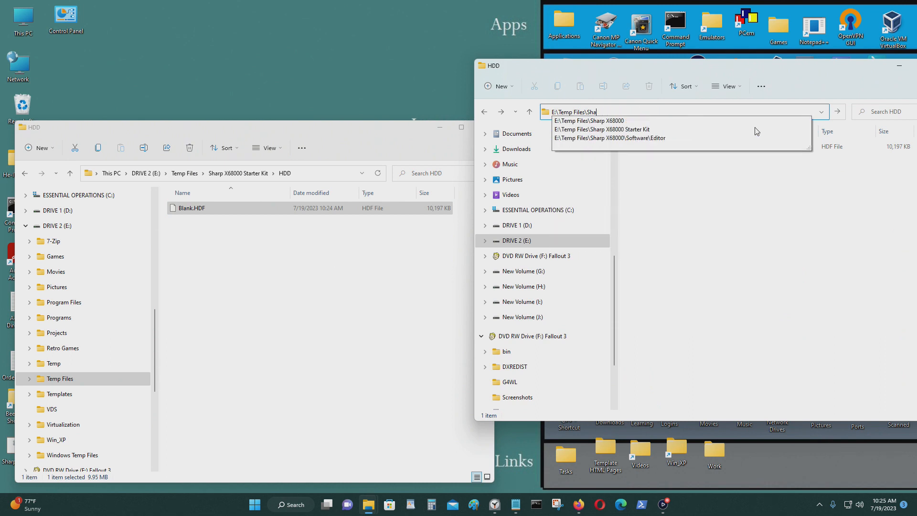
pyautogui.press('Return')
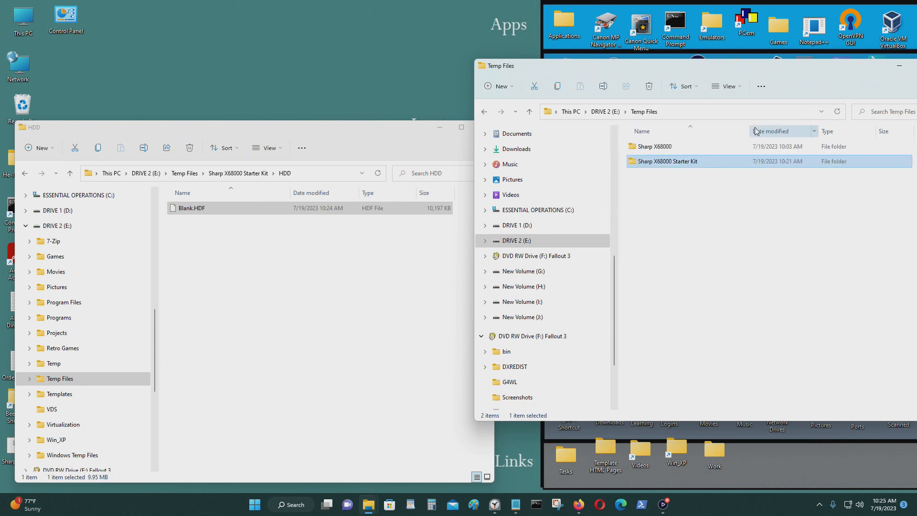
# Scan the Sharp X68000 Starter Kit folder with Microsoft Defender and close the Windows Security window.
pyautogui.rightClick(683, 162)
pyautogui.click(721, 302)
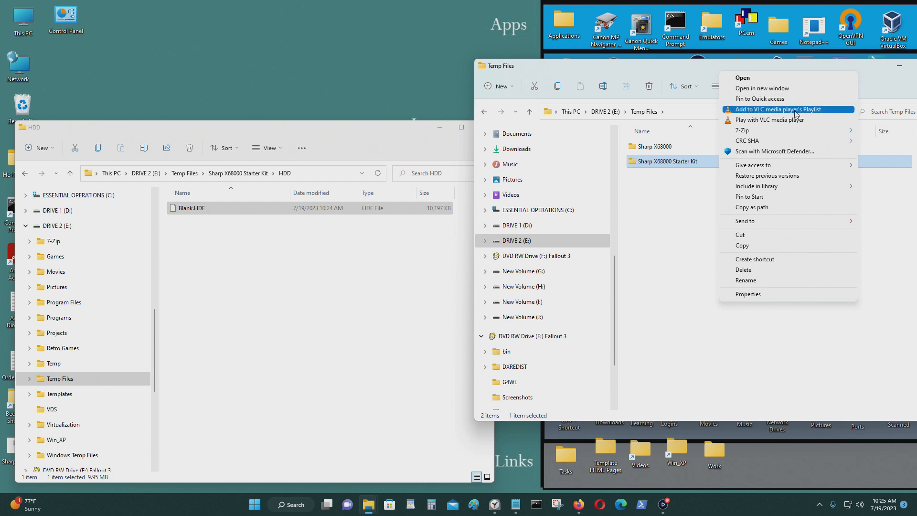
pyautogui.click(808, 152)
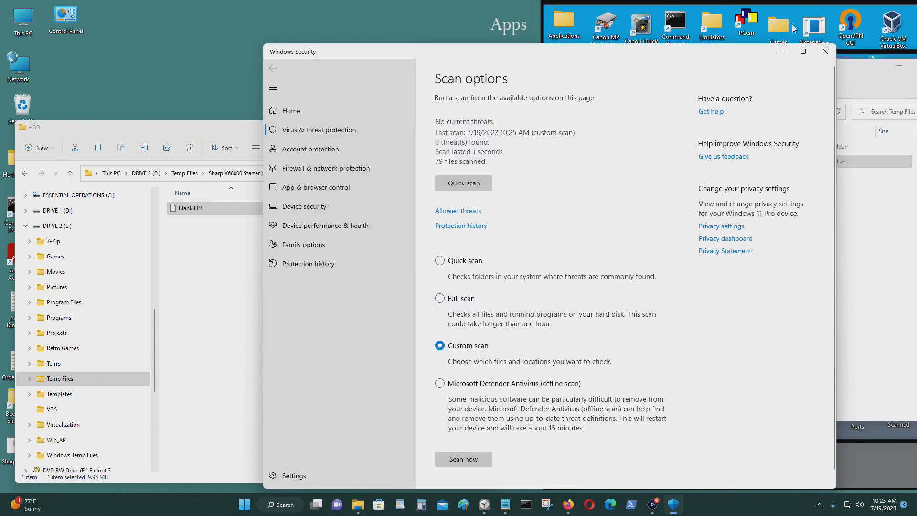
pyautogui.click(825, 51)
# Open the Sharp X68000 Starter Kit folder in the Temp Files window and rename Blank.HDF in the HDD folder as Bomberman.HDF.
pyautogui.doubleClick(710, 163)
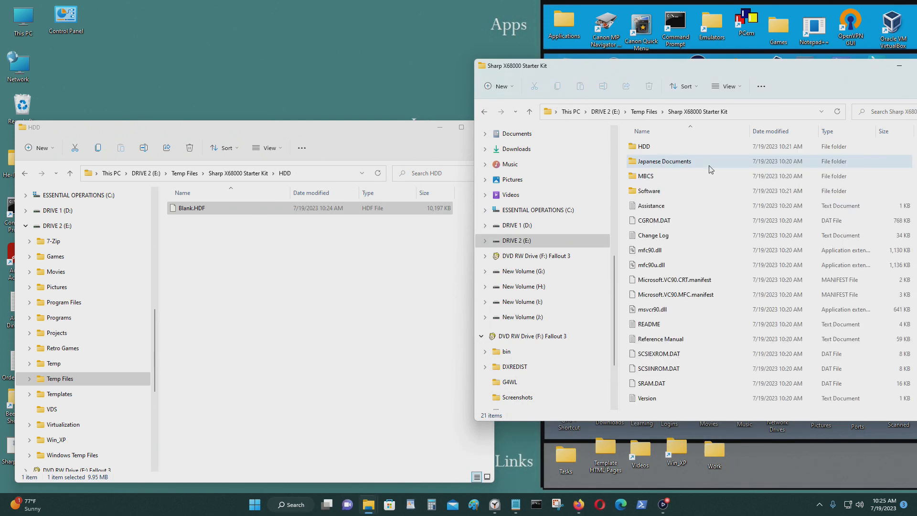
pyautogui.scroll(-1, 710, 167)
pyautogui.click(239, 208)
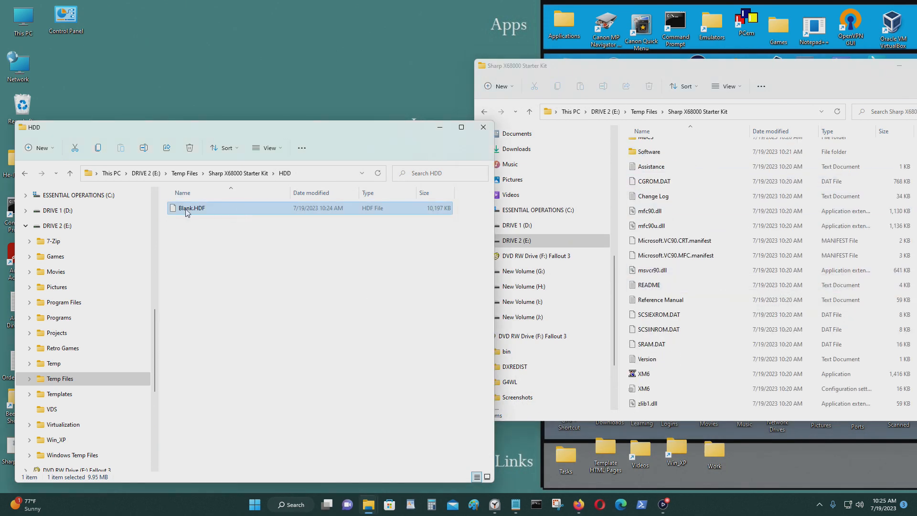
pyautogui.click(186, 210)
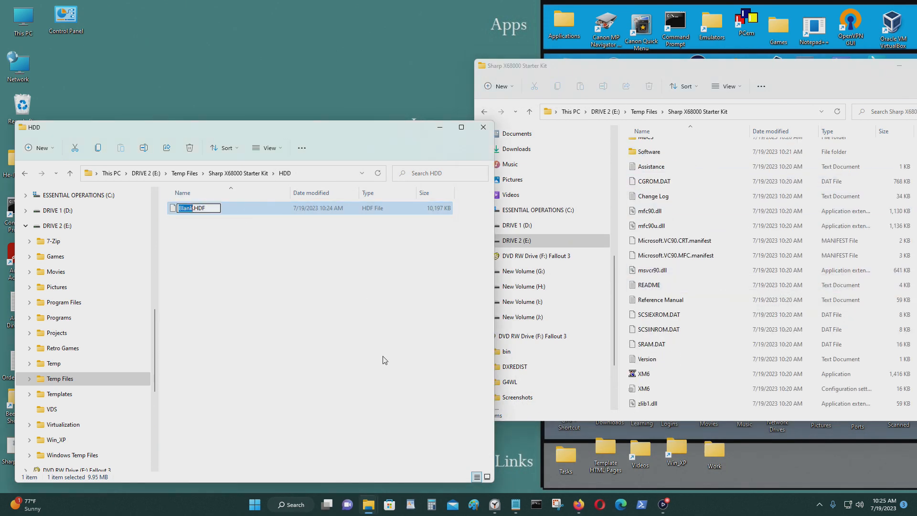
pyautogui.write('Bomberman')
pyautogui.press('Return')
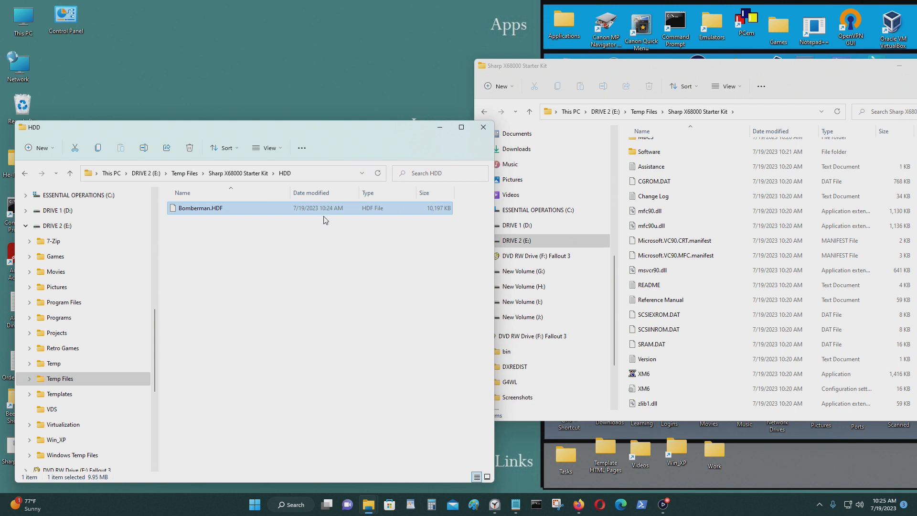
# Open Bomberman.HDF with the Starter Kit's XM6 application and allow it to run despite the SmartScreen warning.
pyautogui.moveTo(305, 208); pyautogui.dragTo(708, 369)
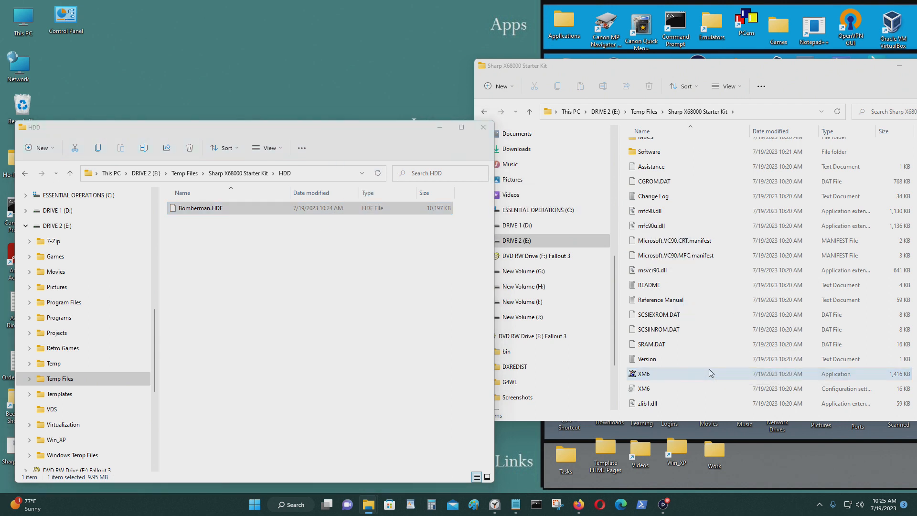
pyautogui.click(358, 182)
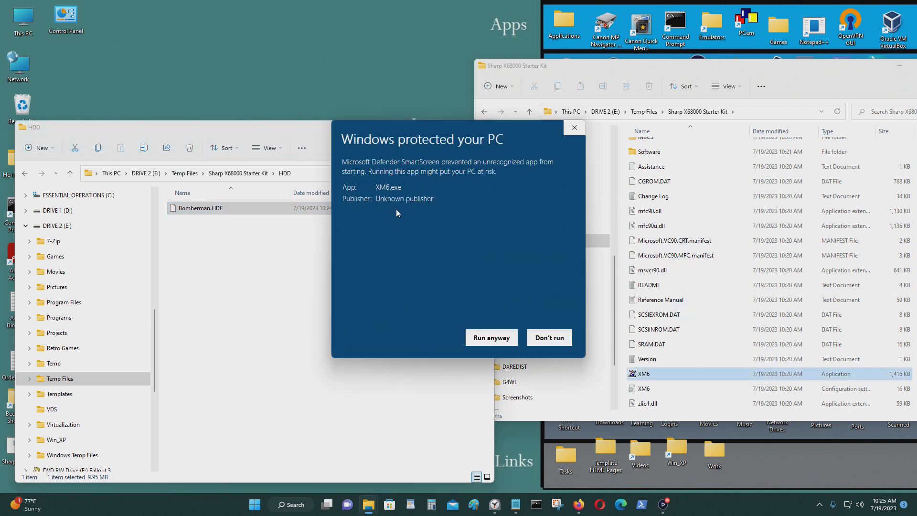
pyautogui.click(480, 334)
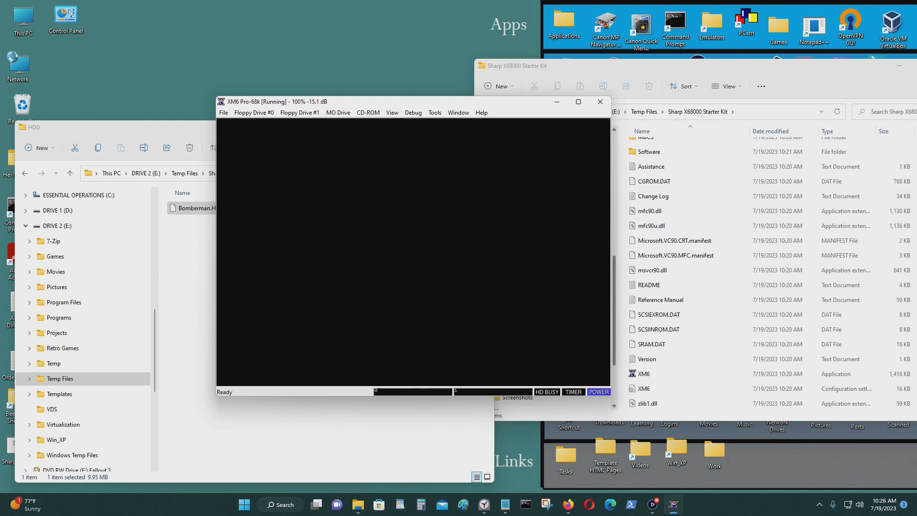
# Open the emulator's options and bring up the SCSI settings.
pyautogui.click(435, 113)
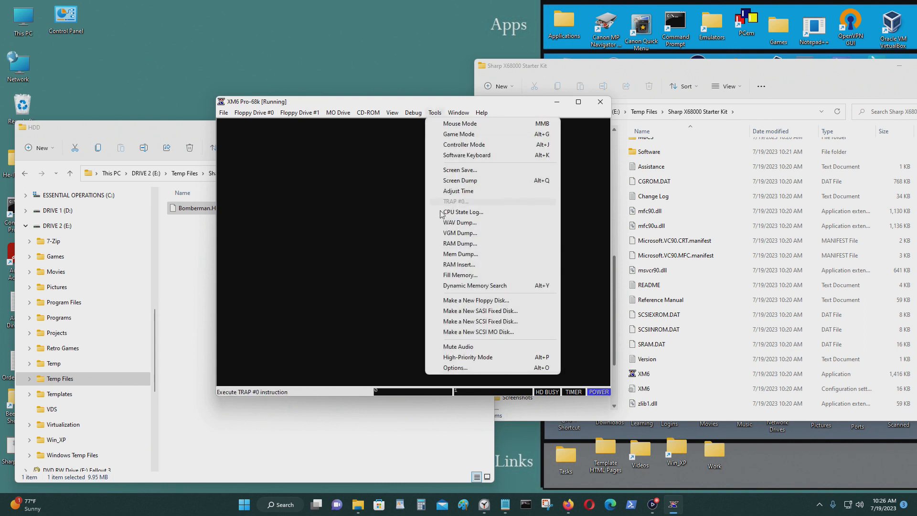
pyautogui.click(453, 368)
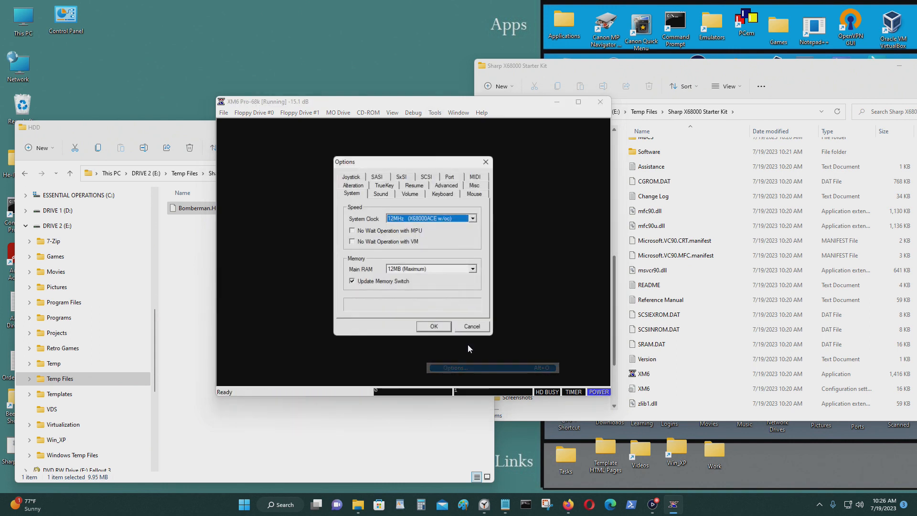
pyautogui.click(427, 178)
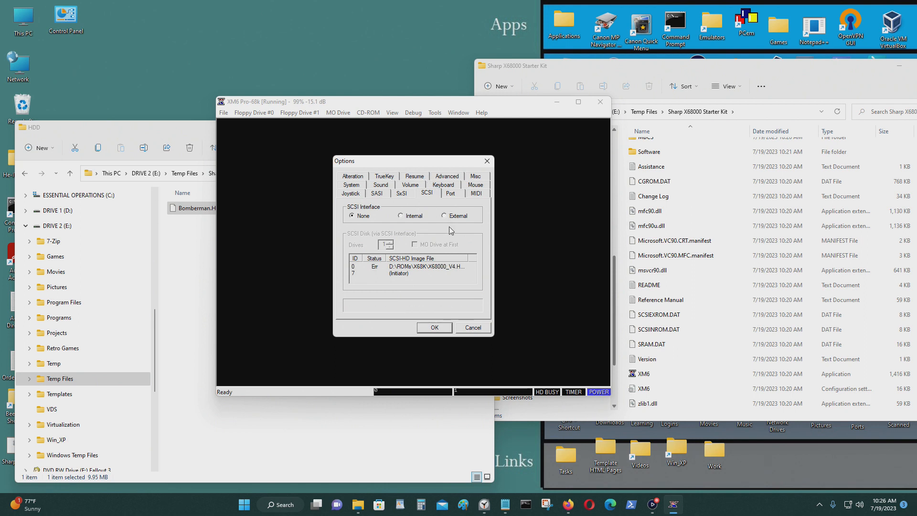
# Set Device A in the joystick options to Logitech Dual Action.
pyautogui.click(402, 194)
pyautogui.click(385, 196)
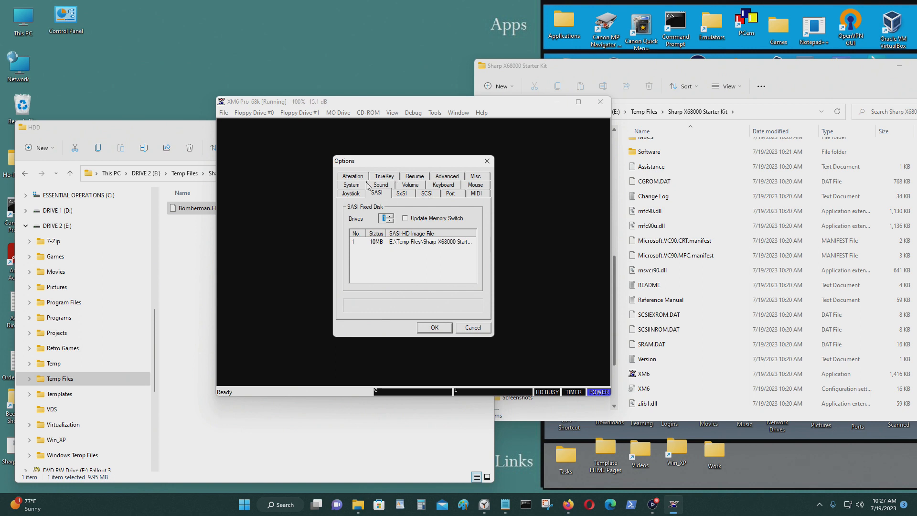
pyautogui.click(354, 195)
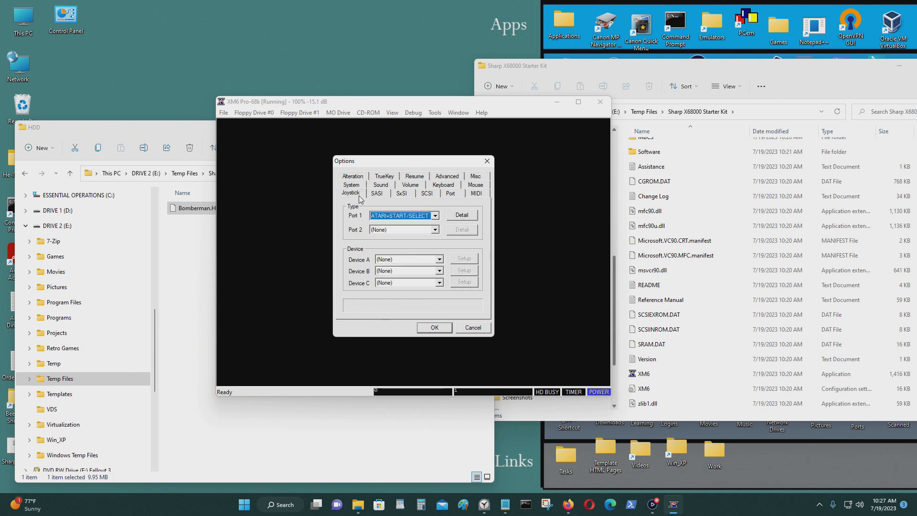
pyautogui.click(439, 260)
pyautogui.click(430, 275)
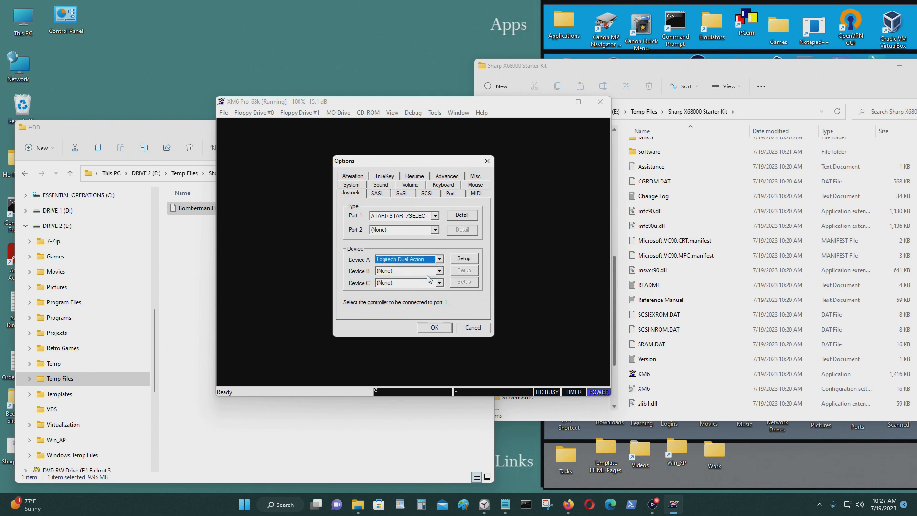
# Assign Port1-Button1(A) to Btn. 2 in the Device A setup and accept the emulator options.
pyautogui.click(473, 258)
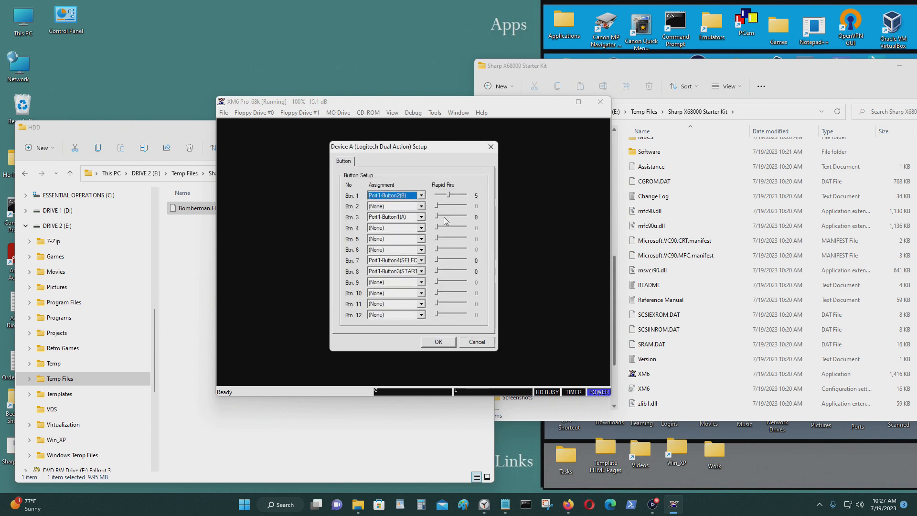
pyautogui.click(421, 206)
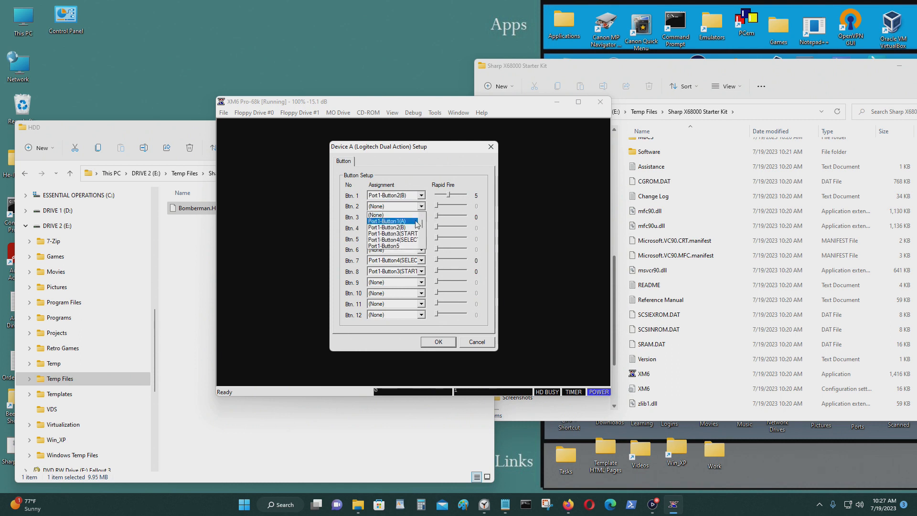
pyautogui.click(416, 221)
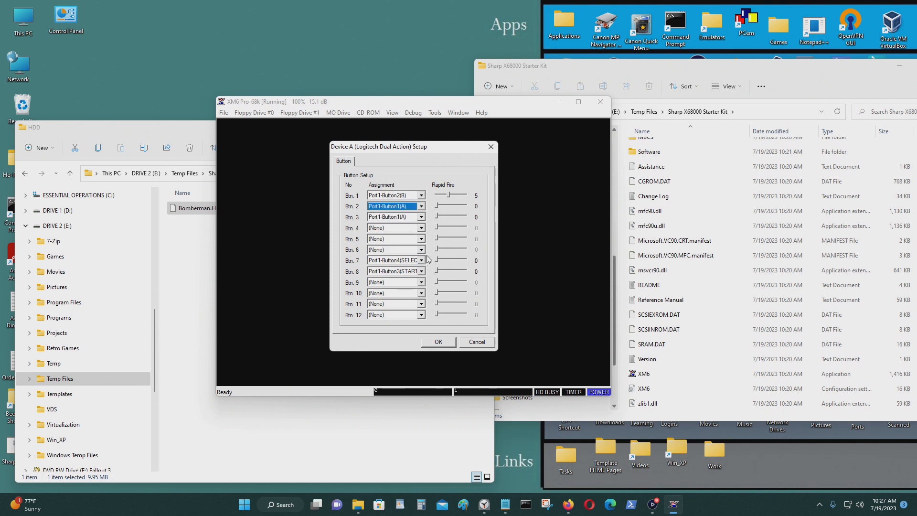
pyautogui.click(437, 342)
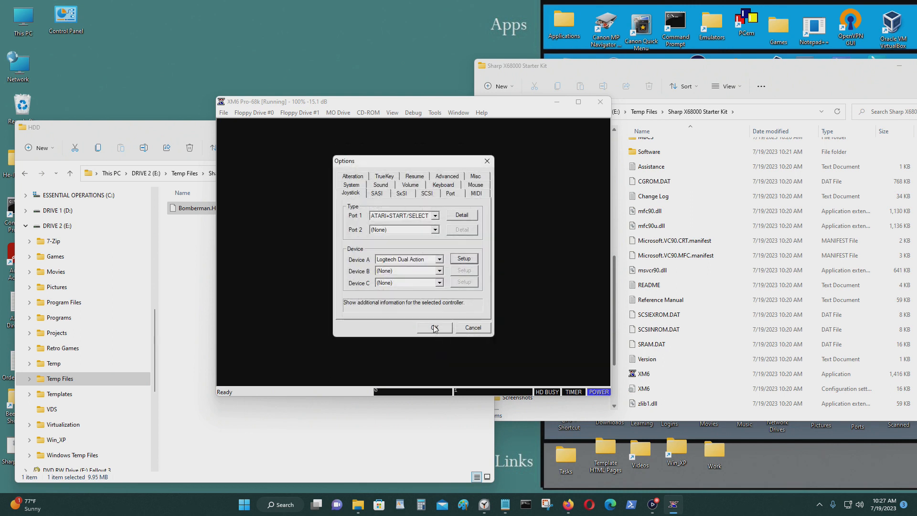
pyautogui.click(435, 327)
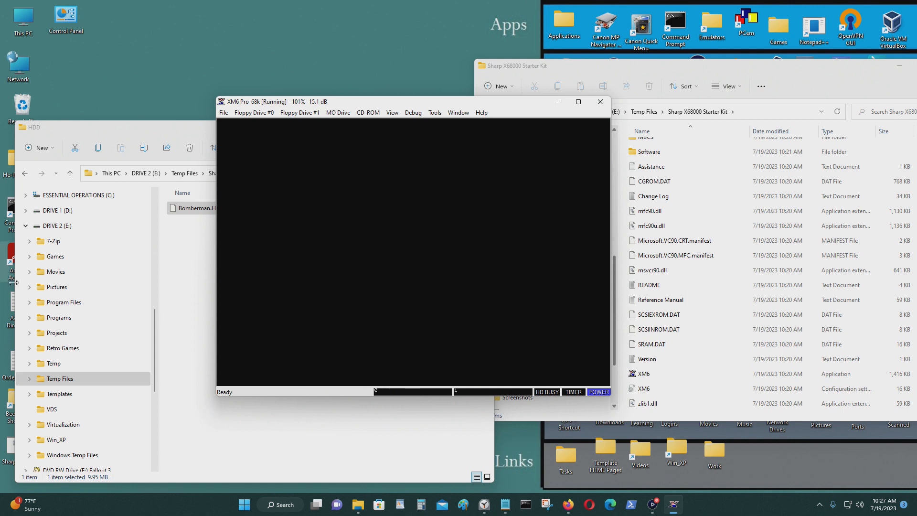
# Exit XM6 and relaunch it with Bomberman.HDF to test the game, closing the emulator when done.
pyautogui.click(223, 112)
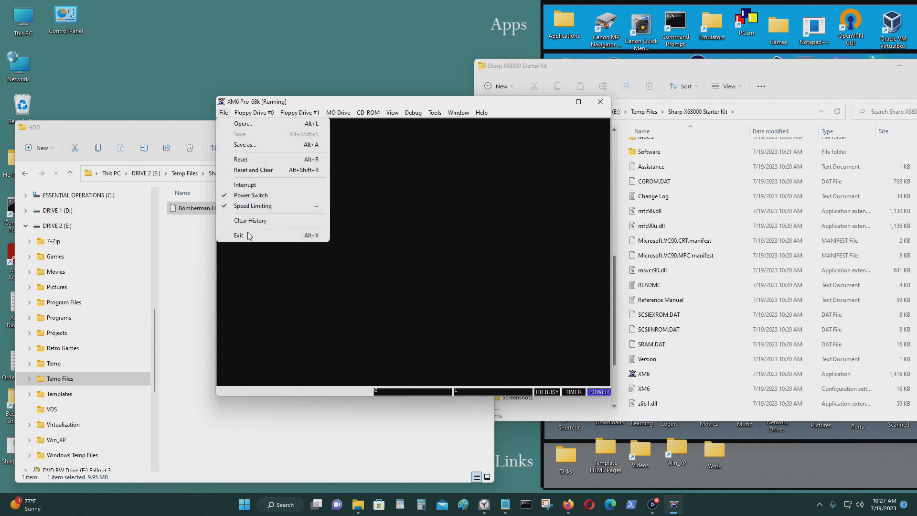
pyautogui.click(241, 234)
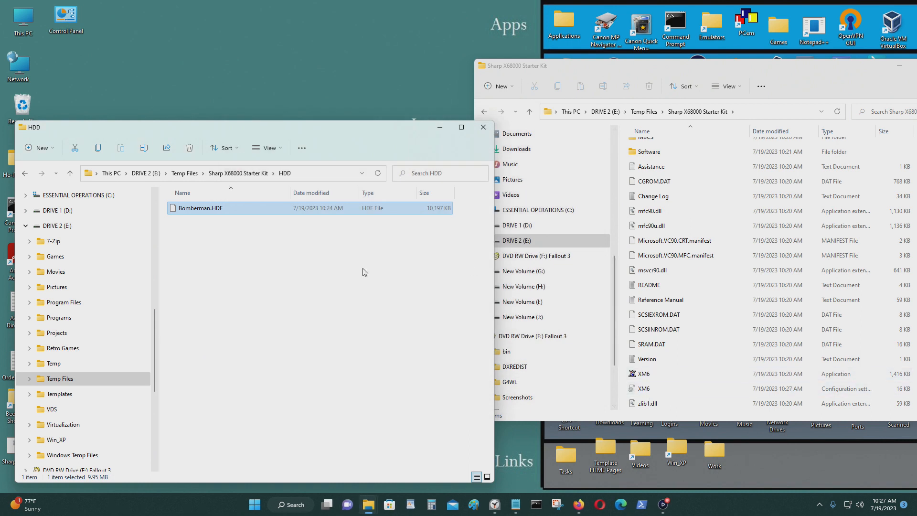
pyautogui.moveTo(242, 210); pyautogui.dragTo(690, 373)
pyautogui.click(396, 368)
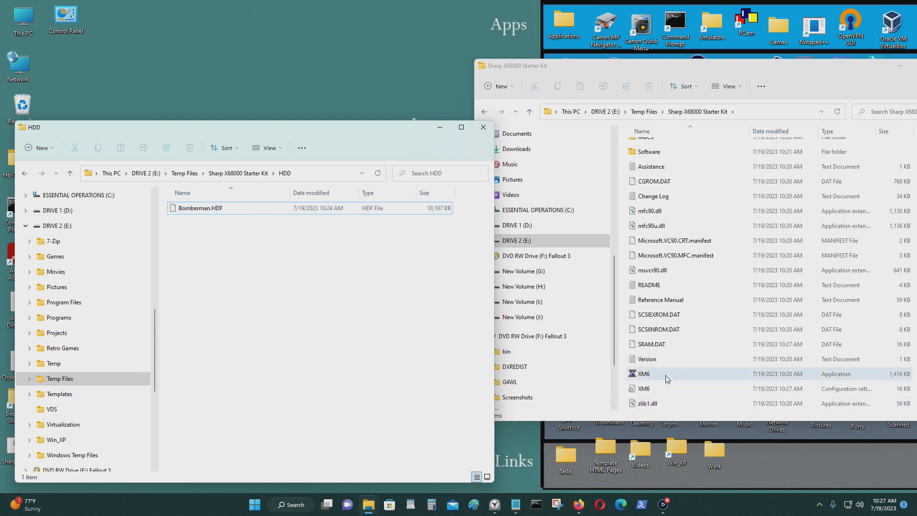
pyautogui.click(663, 345)
pyautogui.click(330, 266)
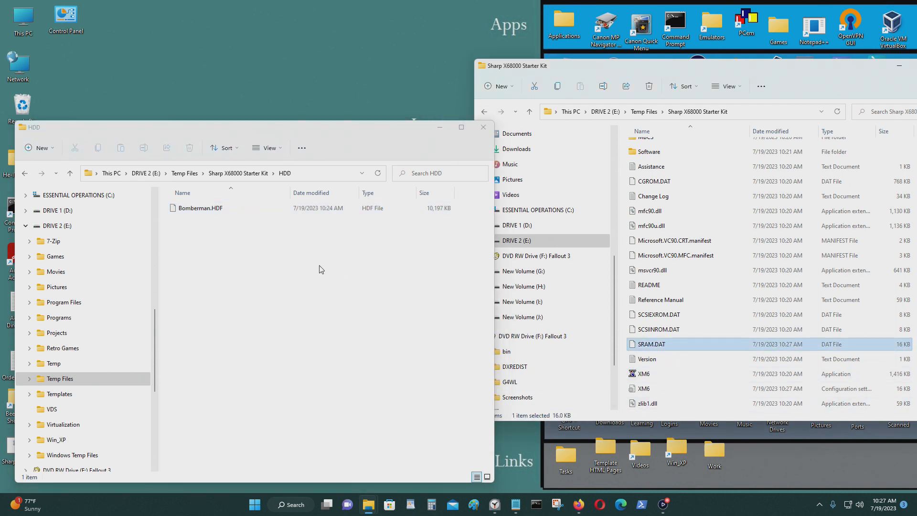
pyautogui.click(264, 212)
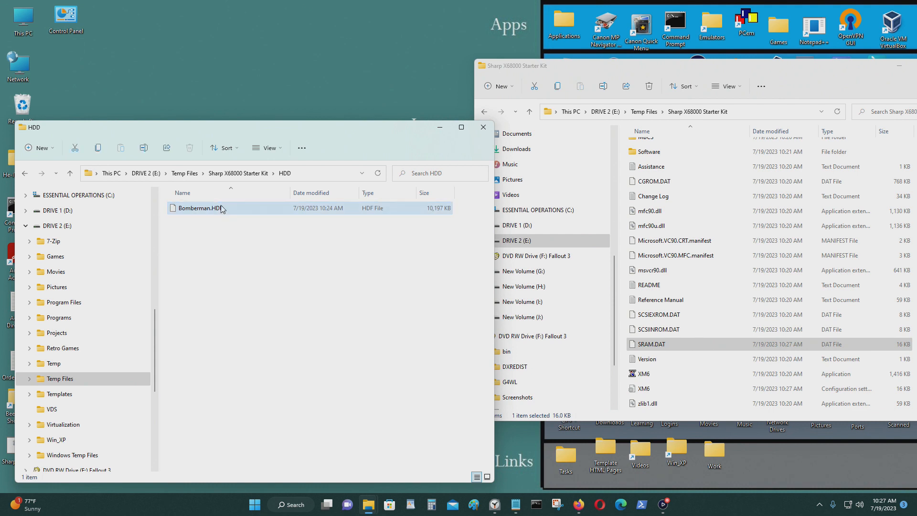
pyautogui.moveTo(193, 210); pyautogui.dragTo(649, 374)
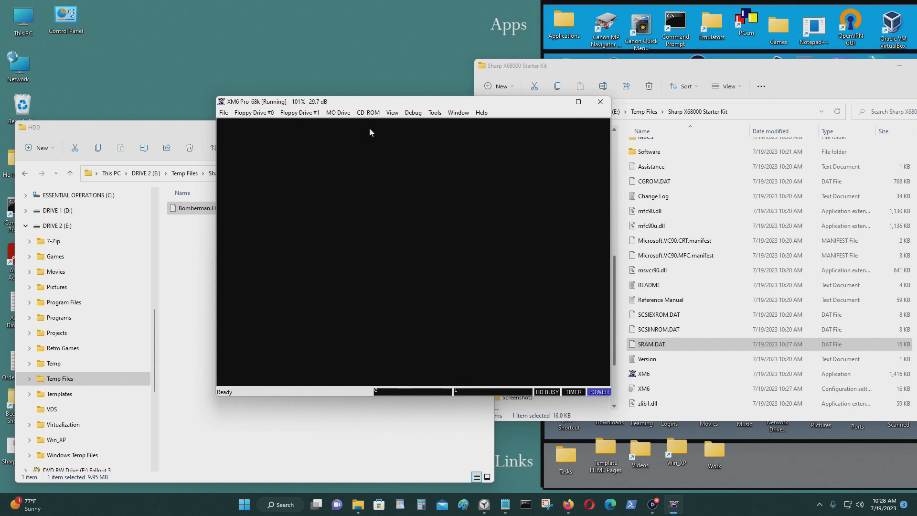
pyautogui.click(599, 103)
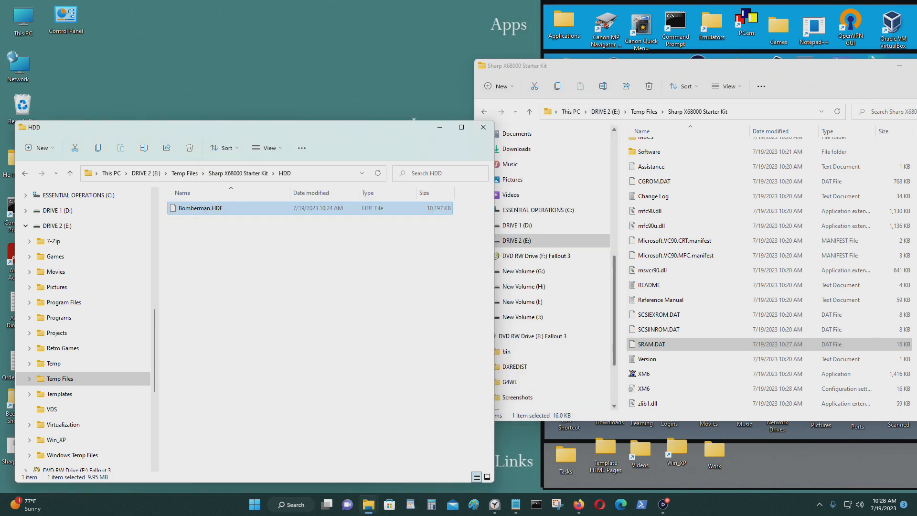
pyautogui.moveTo(356, 124)
pyautogui.mouseDown()
pyautogui.moveTo(455, 128)
pyautogui.moveTo(348, 122)
pyautogui.mouseUp()
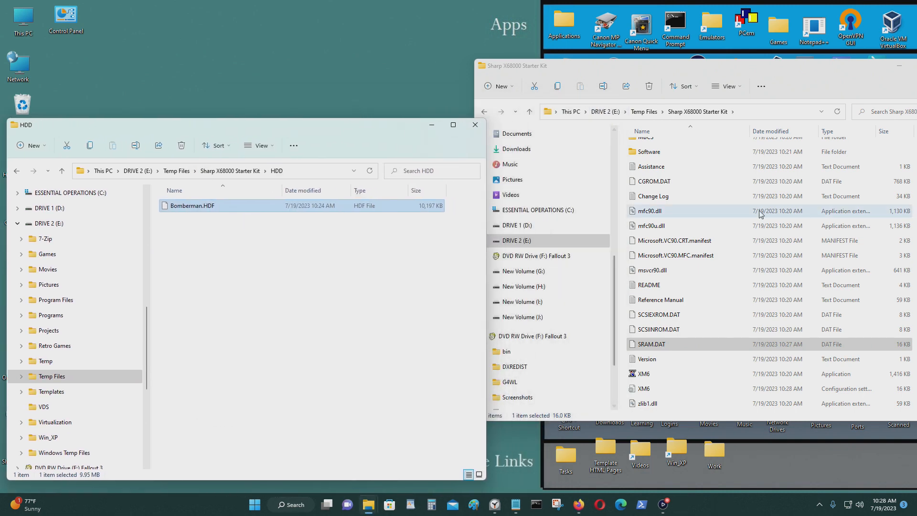
pyautogui.scroll(1, 750, 205)
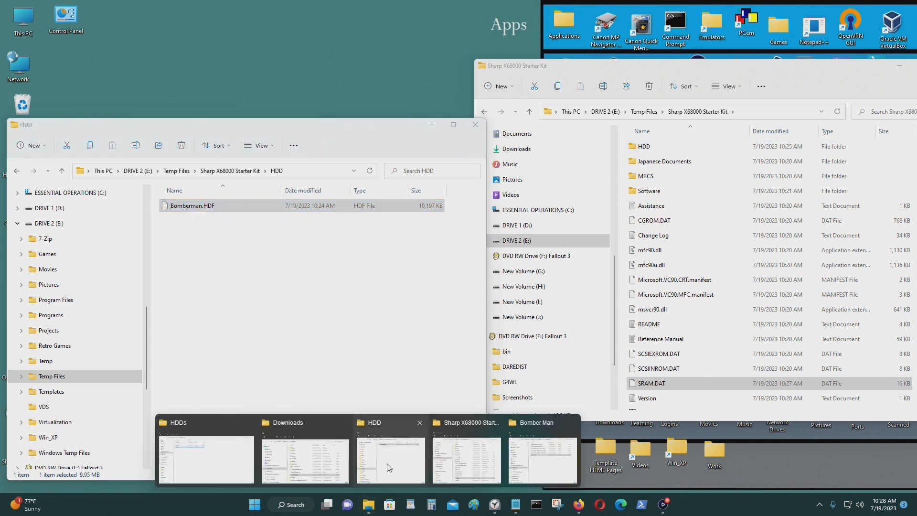
pyautogui.moveTo(368, 504)
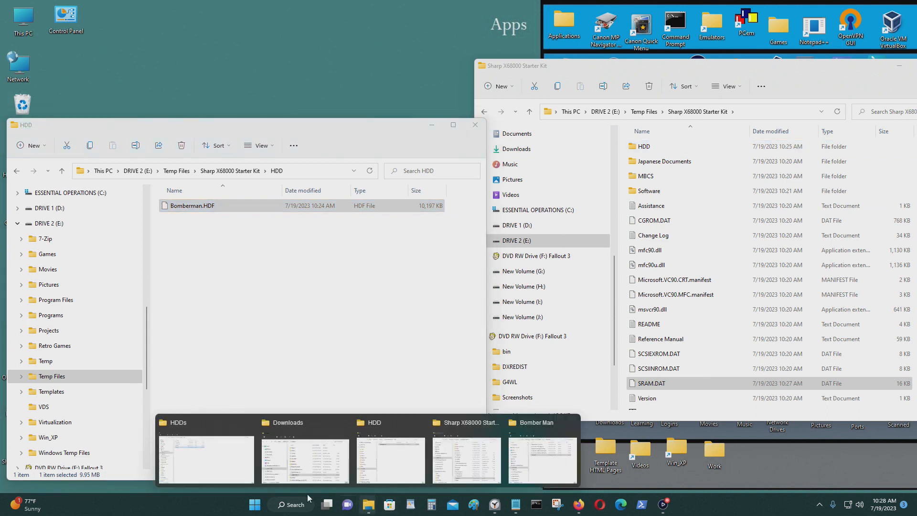
pyautogui.click(233, 463)
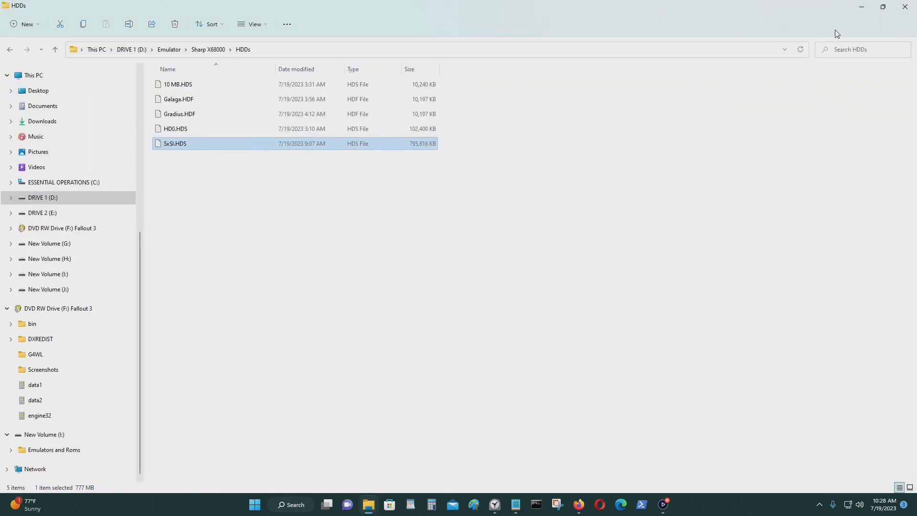
pyautogui.click(884, 6)
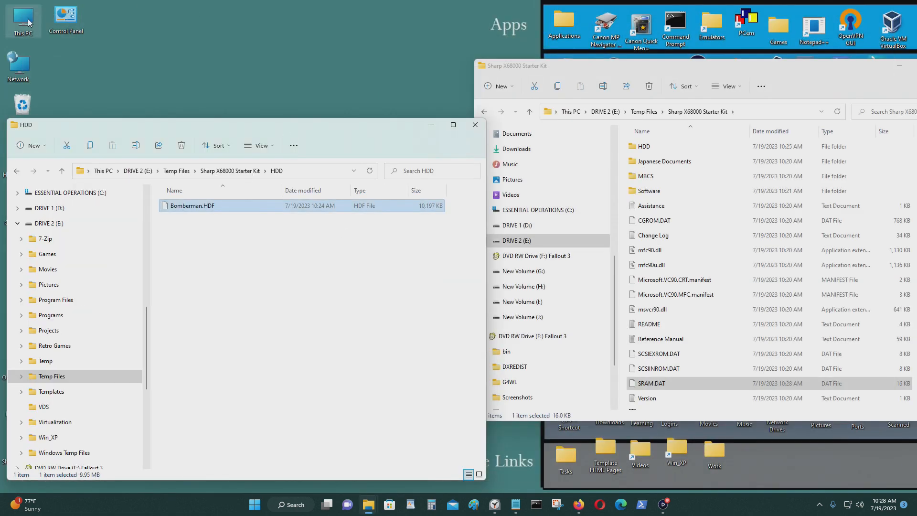
# Open the Downloads folder of DRIVE 1 (D:) in a new, non-maximized window placed beside the HDD folder window.
pyautogui.doubleClick(30, 22)
pyautogui.doubleClick(332, 115)
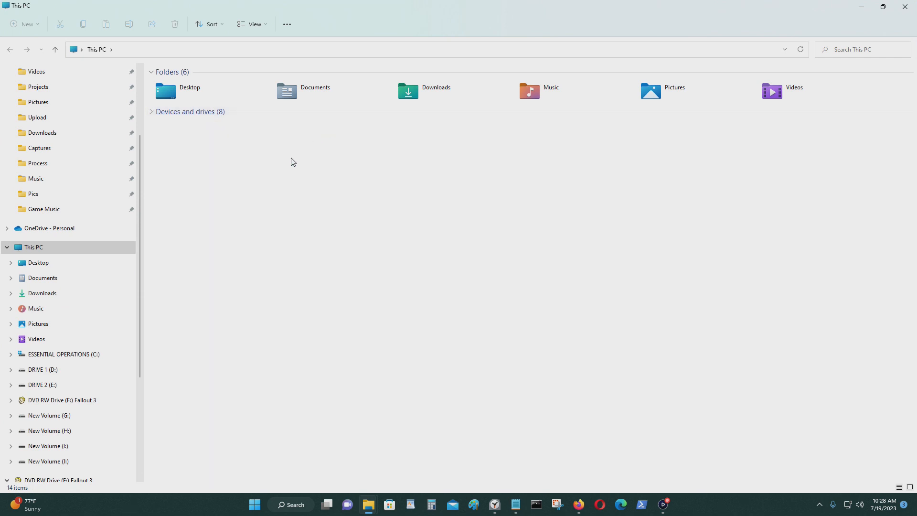
pyautogui.click(241, 113)
pyautogui.doubleClick(287, 133)
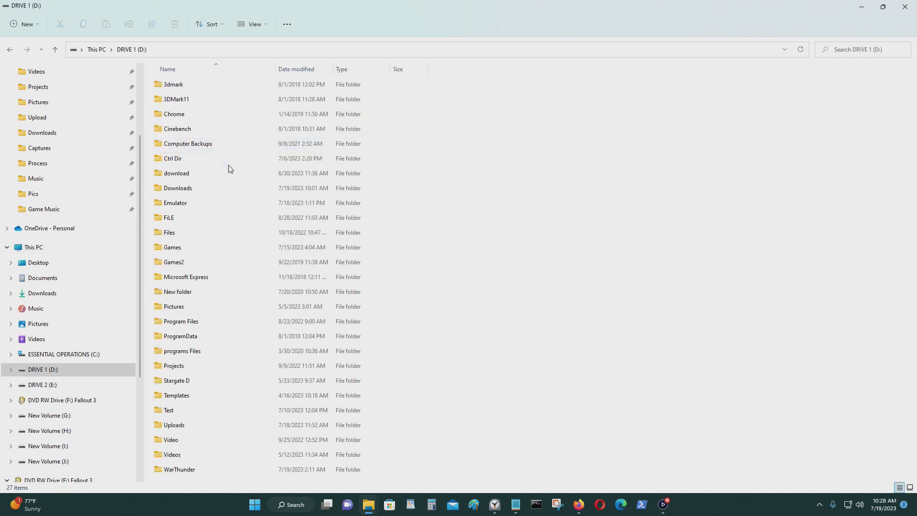
pyautogui.doubleClick(231, 191)
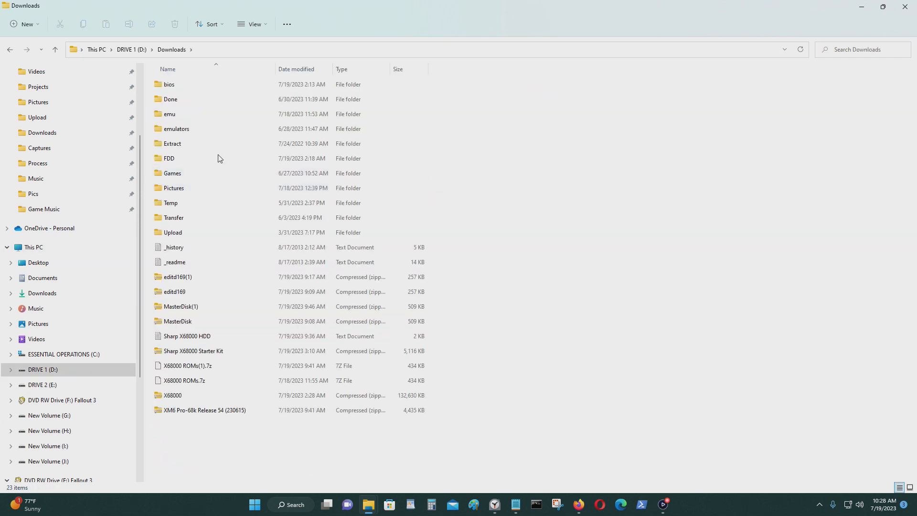
pyautogui.click(882, 7)
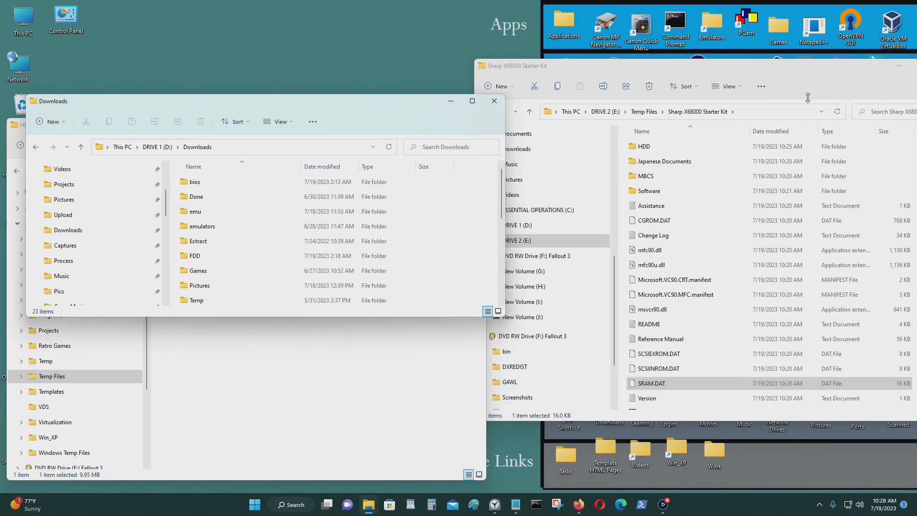
pyautogui.moveTo(388, 106); pyautogui.dragTo(778, 102)
# Copy Blank.HDF from the Boot Disks folder of the Sharp X68000 Starter Kit archive into the HDD folder.
pyautogui.scroll(-5, 693, 253)
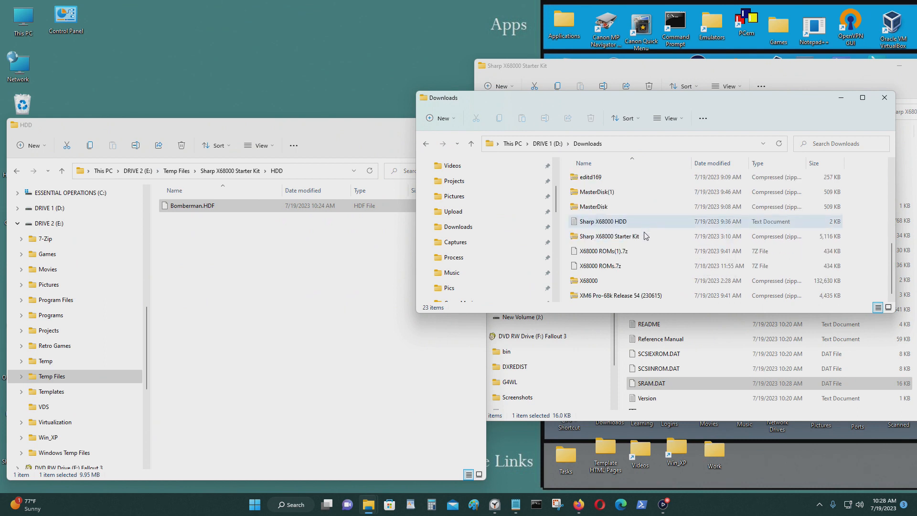
pyautogui.scroll(3, 644, 277)
pyautogui.scroll(-3, 644, 278)
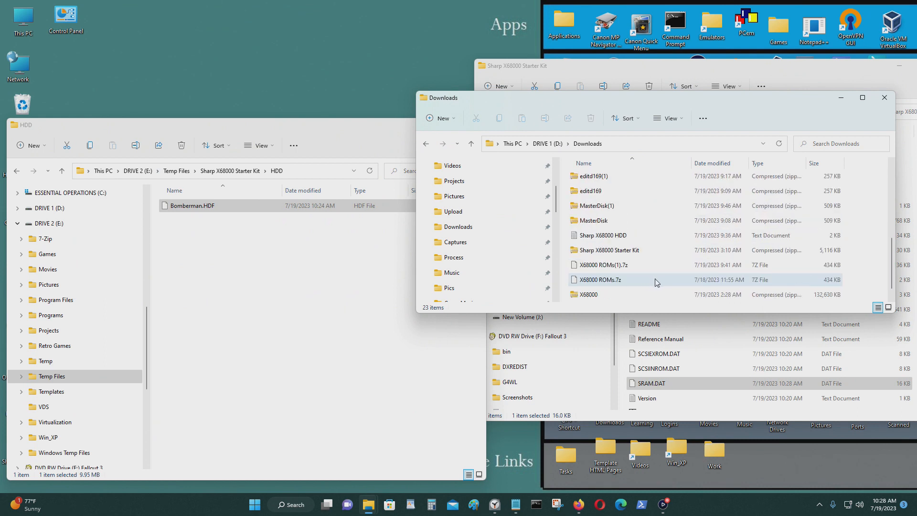
pyautogui.scroll(-1, 654, 279)
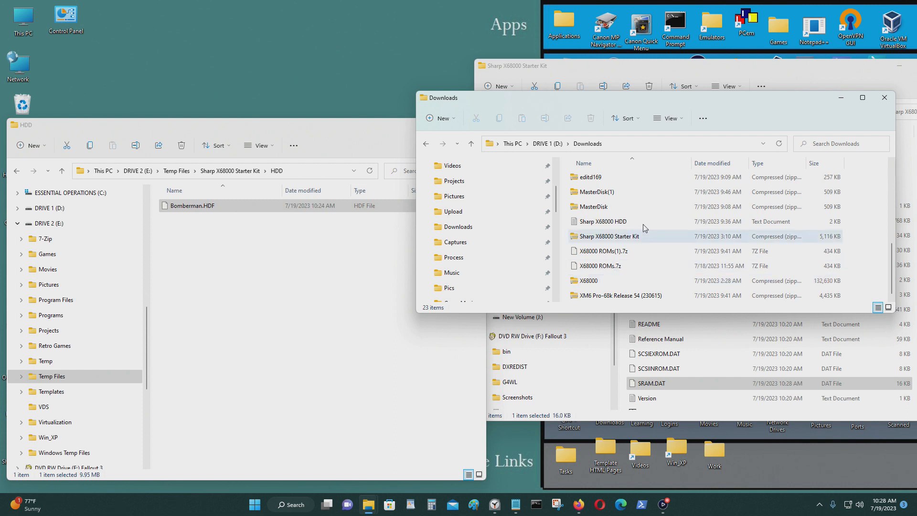
pyautogui.doubleClick(640, 236)
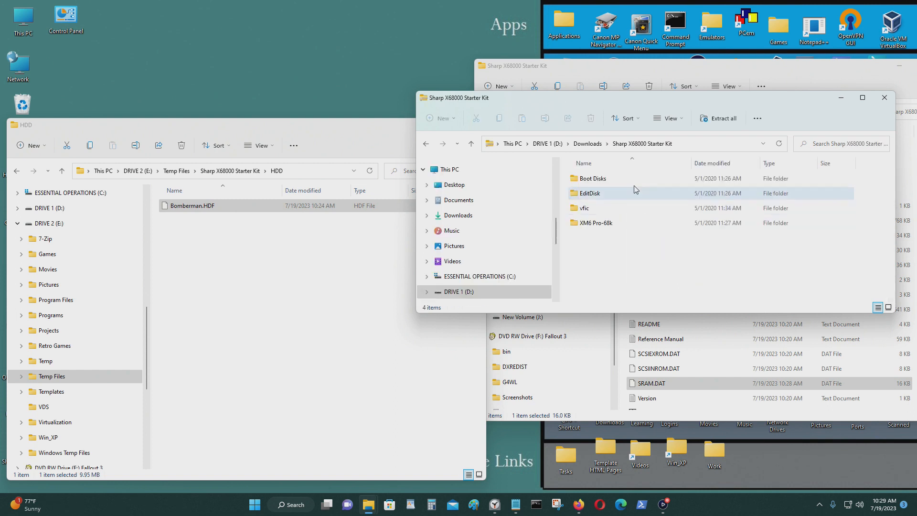
pyautogui.doubleClick(633, 187)
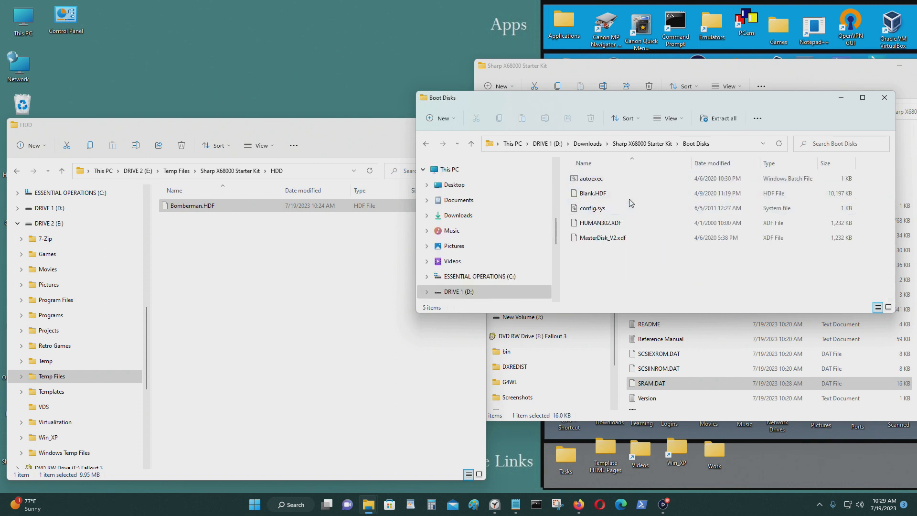
pyautogui.moveTo(629, 195); pyautogui.dragTo(269, 288)
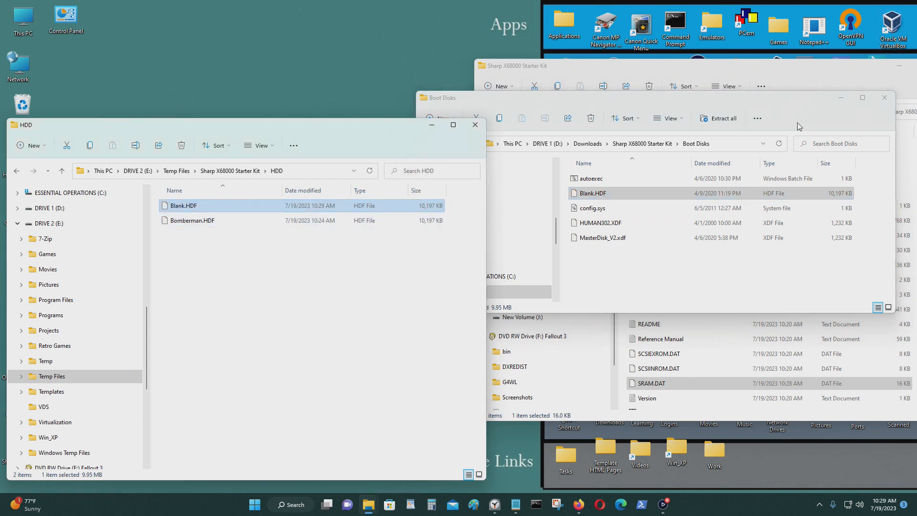
pyautogui.click(842, 97)
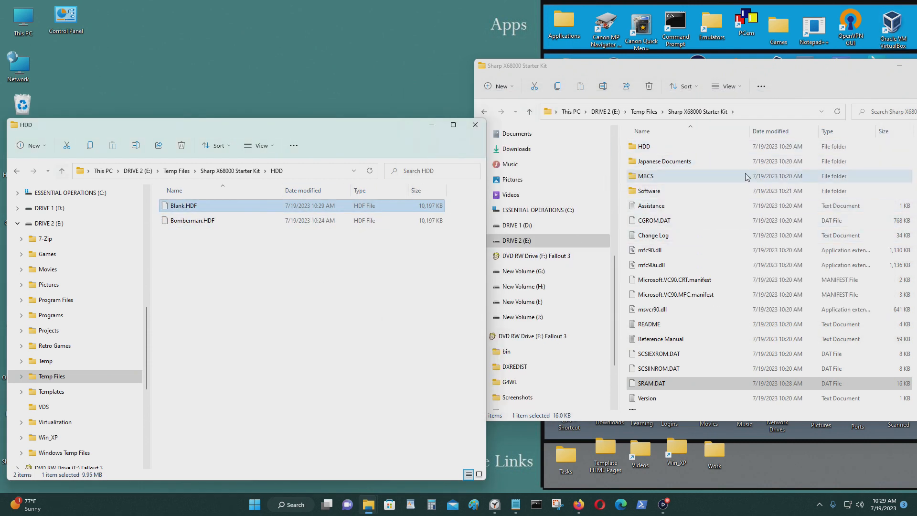
# Open the Starter Kit's Software folder, and show DRIVE 1 (D:) in a new window placed beside it.
pyautogui.doubleClick(680, 191)
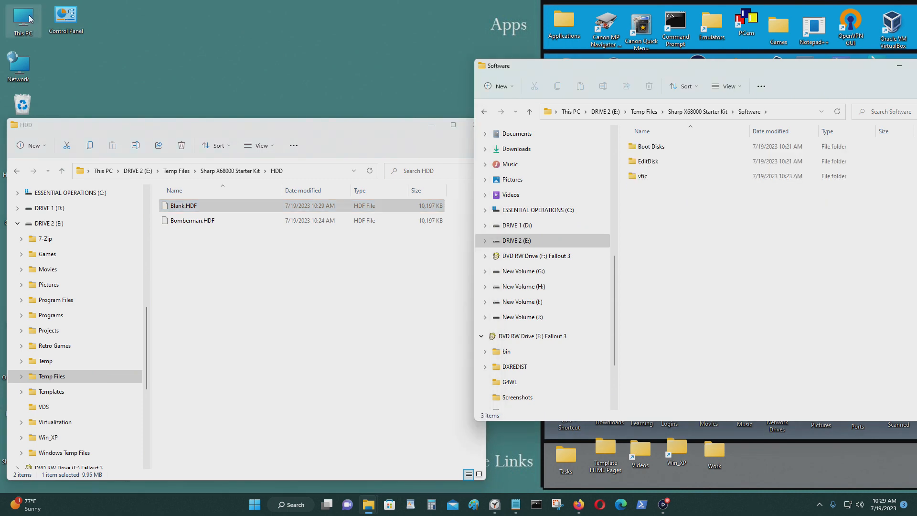
pyautogui.press('super+e')
pyautogui.moveTo(621, 110); pyautogui.dragTo(228, 84)
pyautogui.scroll(-3, 374, 224)
pyautogui.click(376, 209)
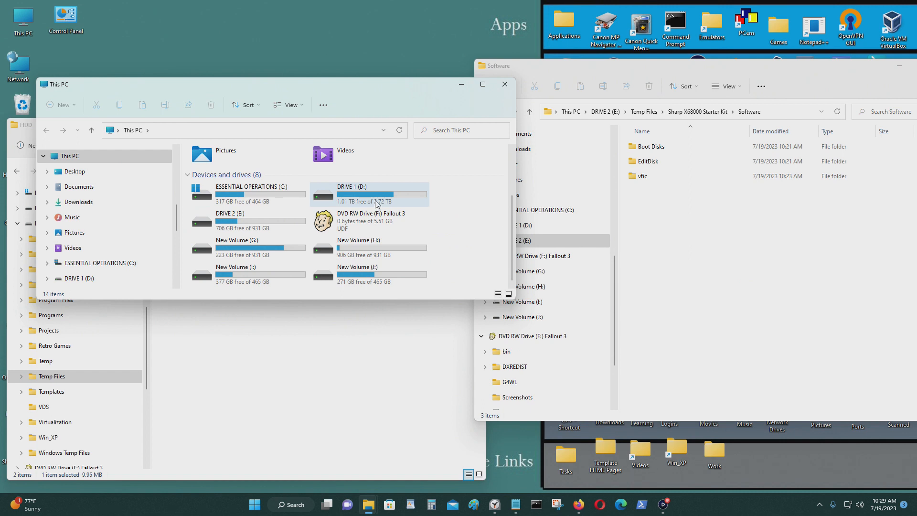
pyautogui.doubleClick(376, 203)
pyautogui.scroll(-3, 307, 213)
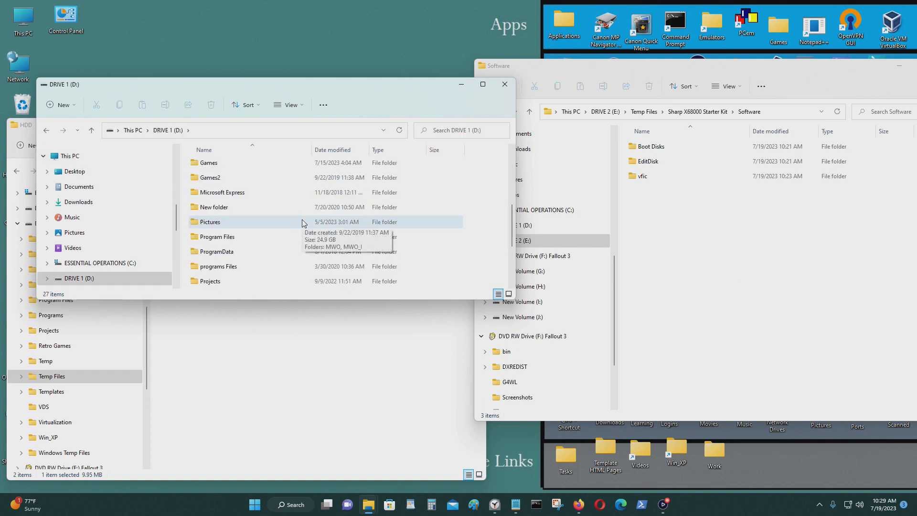
pyautogui.scroll(-2, 304, 223)
pyautogui.scroll(4, 303, 226)
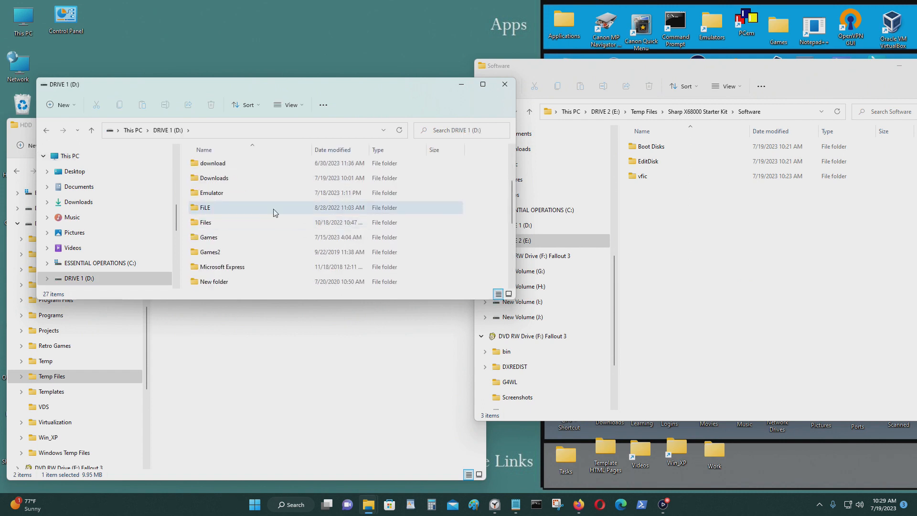
# Go to Emulator, Sharp X68000, Roms on DRIVE 1 and open the Gradius folder.
pyautogui.doubleClick(266, 195)
pyautogui.scroll(-15, 280, 225)
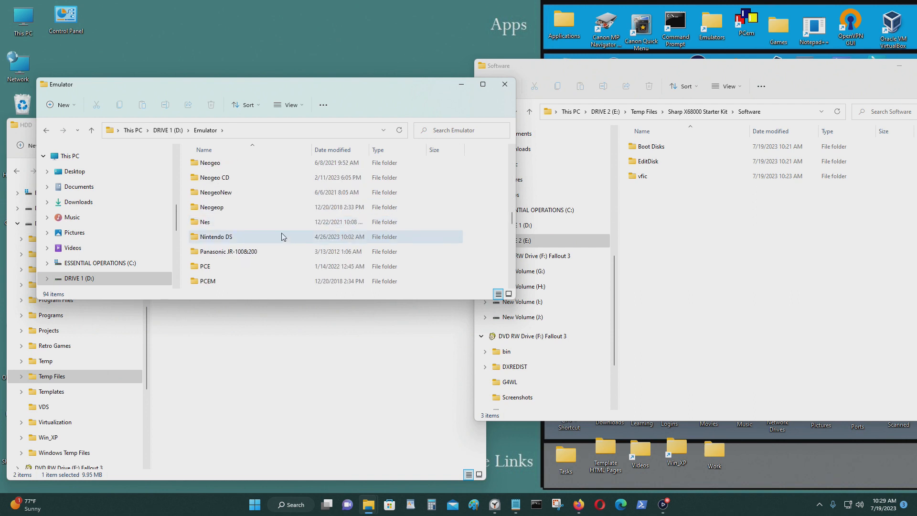
pyautogui.scroll(-6, 282, 236)
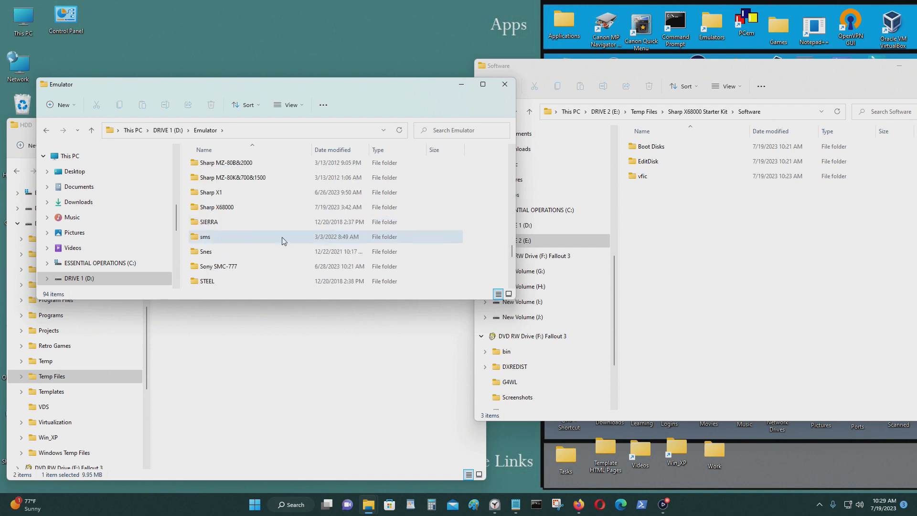
pyautogui.doubleClick(283, 209)
pyautogui.doubleClick(269, 193)
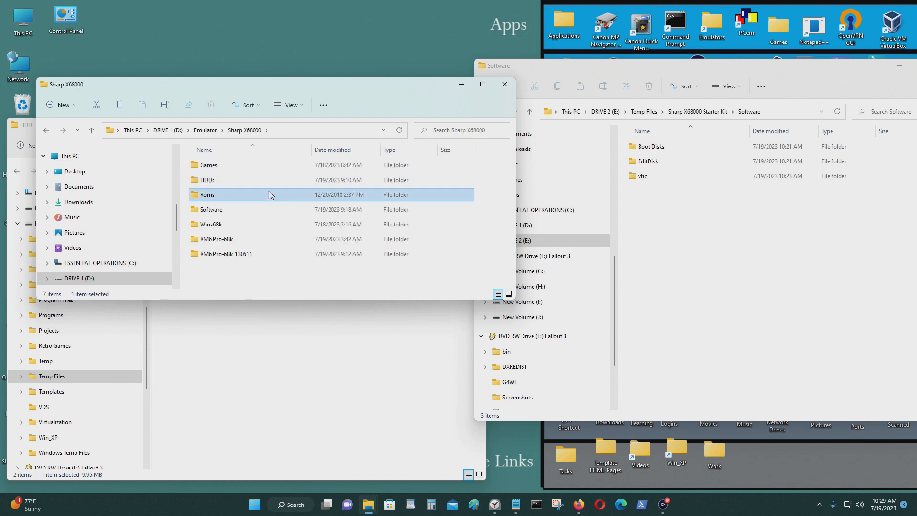
pyautogui.scroll(-4, 270, 191)
pyautogui.scroll(-8, 271, 193)
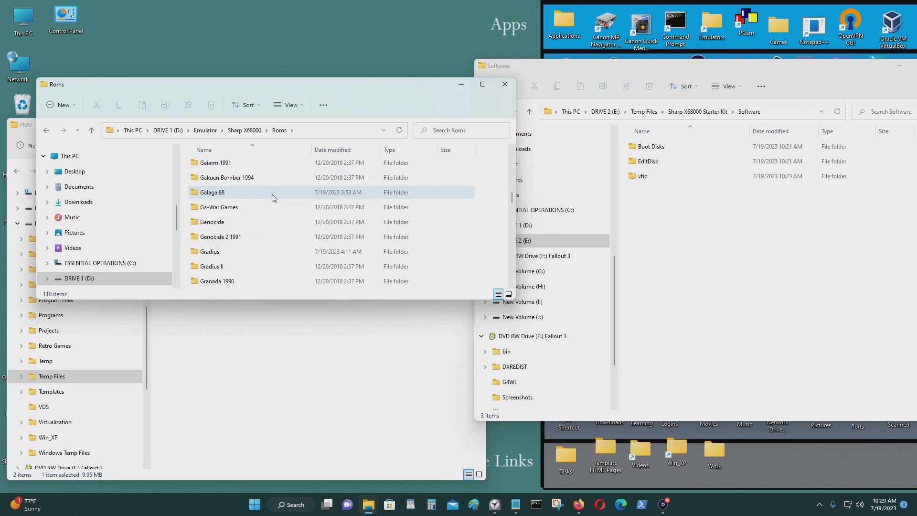
pyautogui.doubleClick(267, 251)
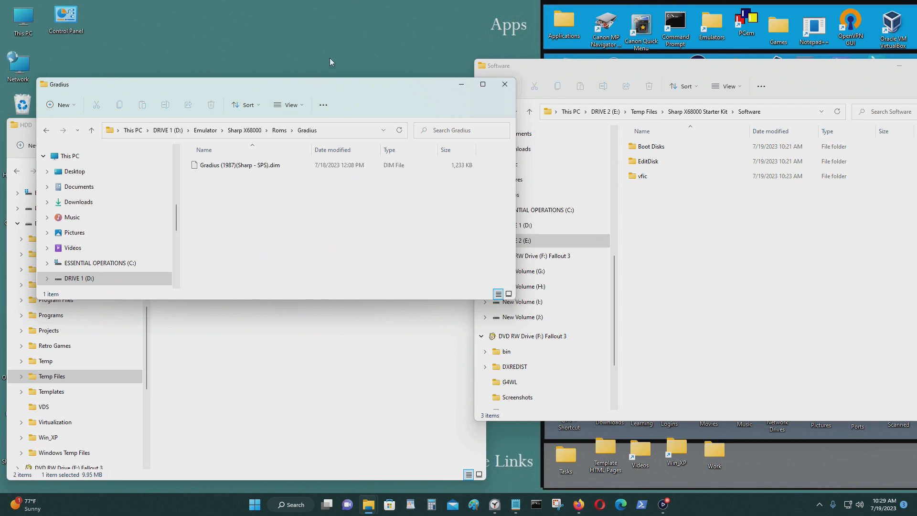
# Convert Gradius (1987)(Sharp - SPS).dim to XDF(EX68) format with vfic from the Software folder, then close the converter.
pyautogui.click(669, 177)
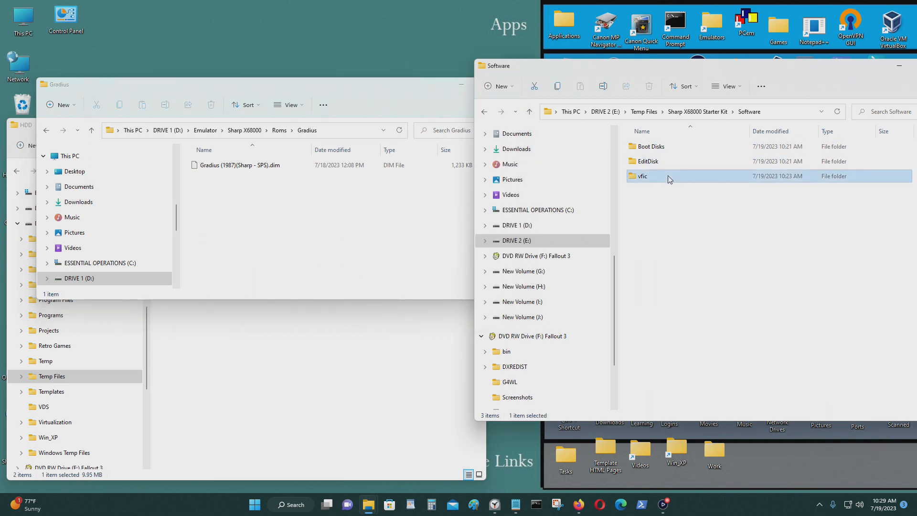
pyautogui.doubleClick(668, 177)
pyautogui.scroll(-8, 665, 256)
pyautogui.click(294, 166)
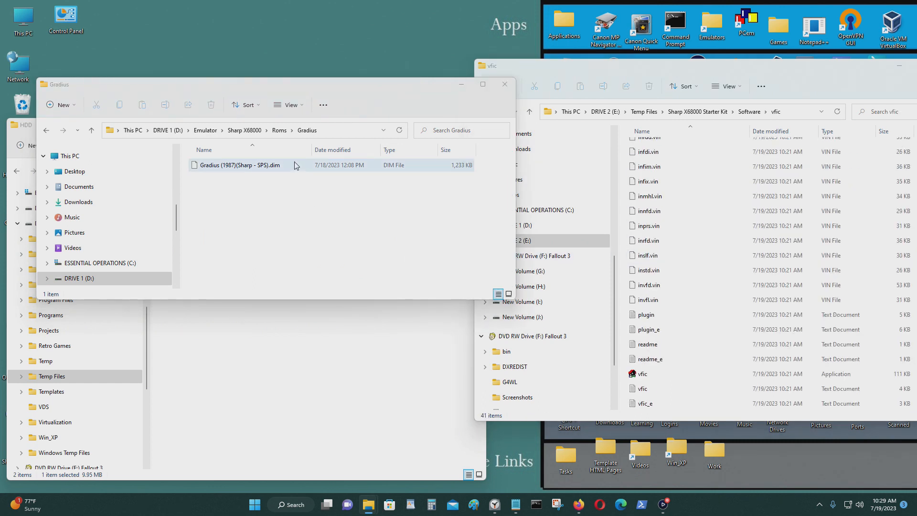
pyautogui.moveTo(295, 166); pyautogui.dragTo(710, 373)
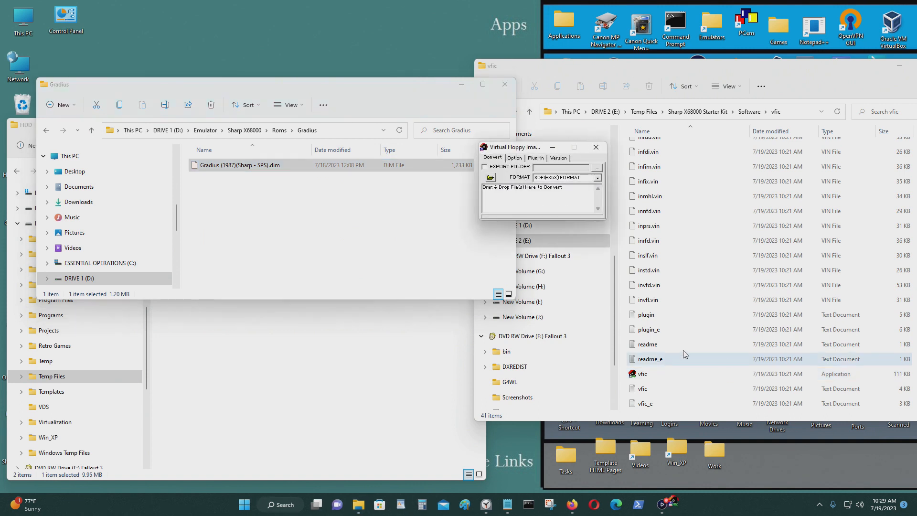
pyautogui.moveTo(382, 167); pyautogui.dragTo(570, 196)
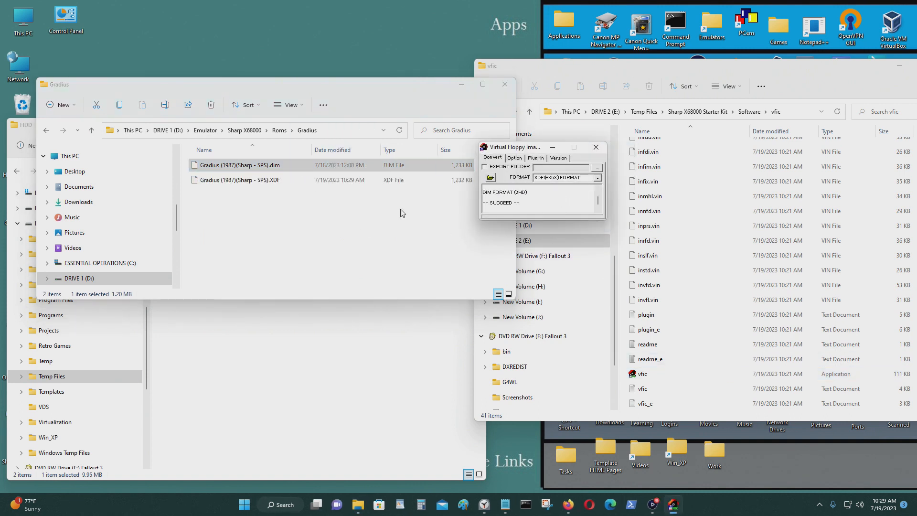
pyautogui.click(596, 148)
# Move the Gradius window clear of the HDD file list and open the EditDisk folder inside Software.
pyautogui.moveTo(371, 85); pyautogui.dragTo(348, 267)
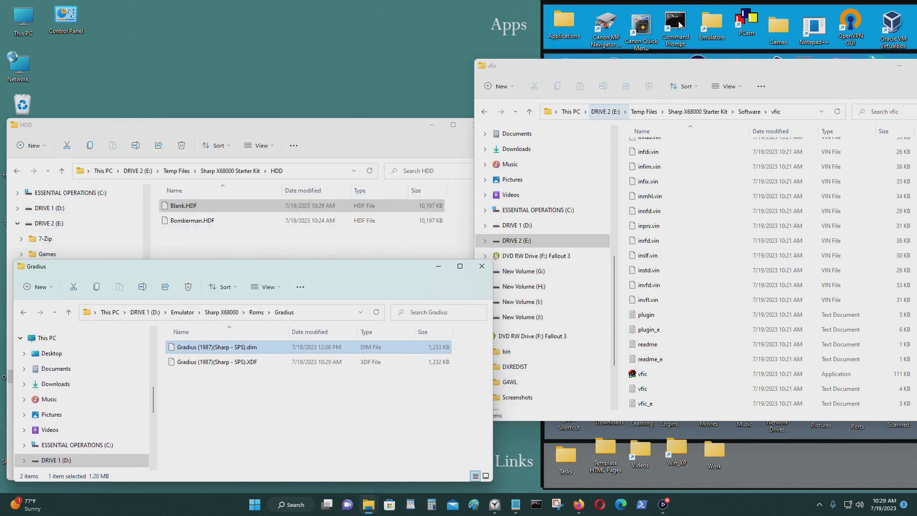
pyautogui.click(483, 112)
pyautogui.doubleClick(656, 162)
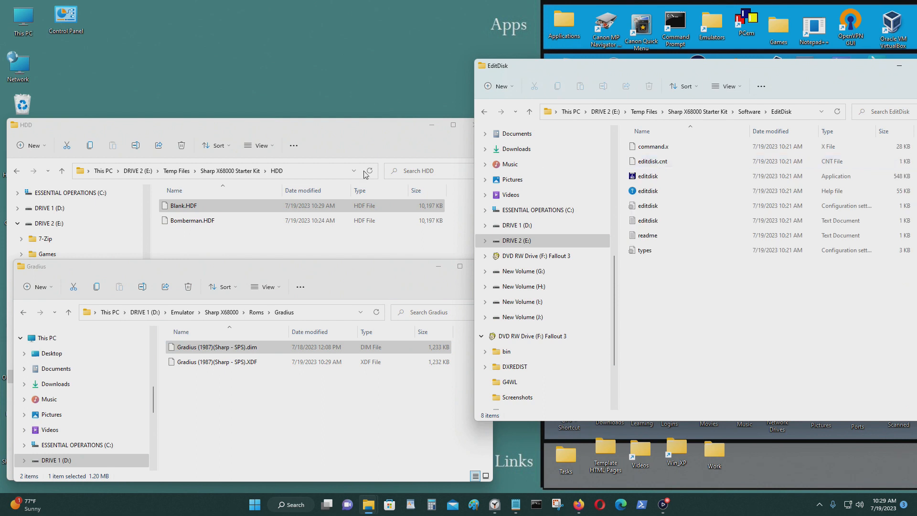
# Rename Blank.HDF in the HDD folder to Gradius.HDF.
pyautogui.click(233, 217)
pyautogui.click(193, 208)
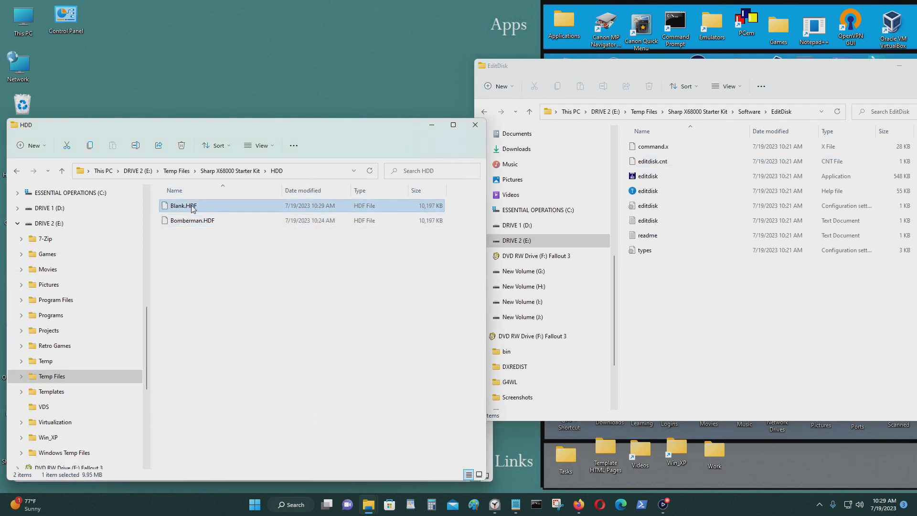
pyautogui.moveTo(193, 207)
pyautogui.mouseDown()
pyautogui.moveTo(694, 185)
pyautogui.moveTo(381, 183)
pyautogui.moveTo(283, 208)
pyautogui.moveTo(177, 211)
pyautogui.mouseUp()
pyautogui.click(183, 209)
pyautogui.write('H')
pyautogui.press('Return')
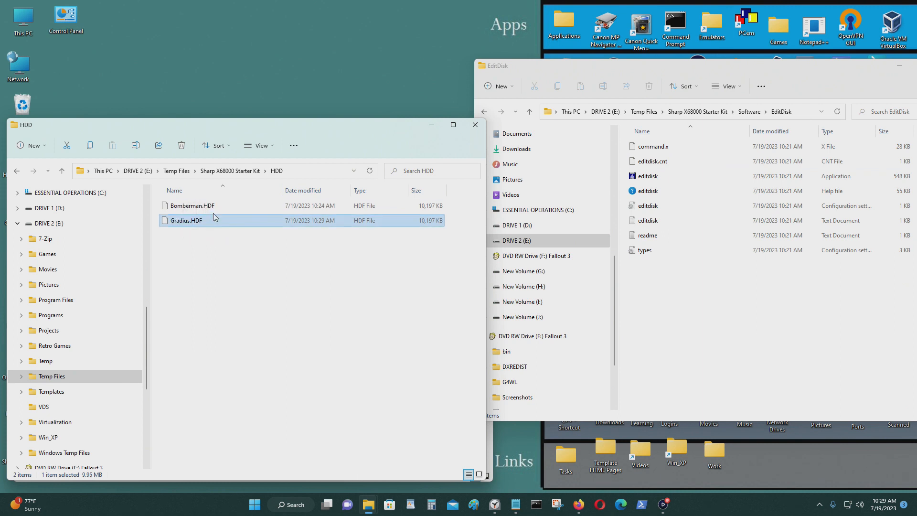
# Open Gradius.HDF in editdisk with the Human68k HDD profile, and show the Boot Disks folder beside it.
pyautogui.moveTo(230, 223); pyautogui.dragTo(692, 170)
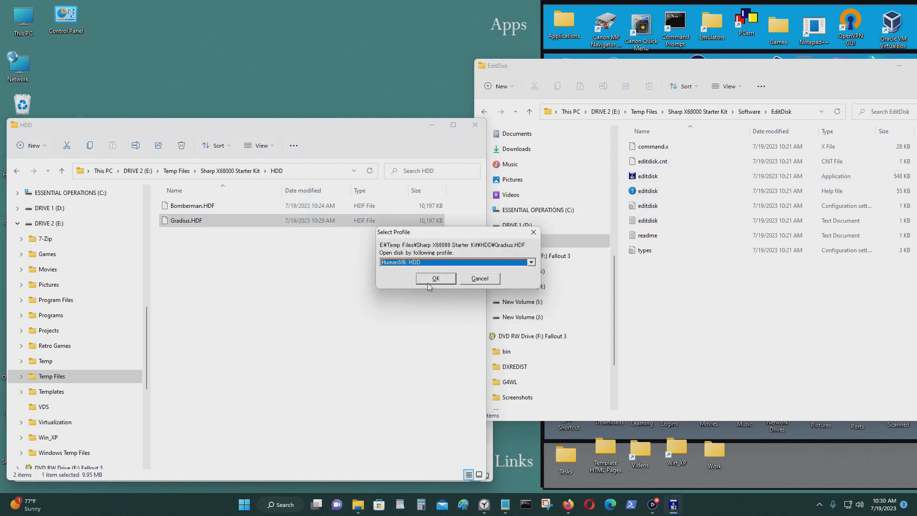
pyautogui.click(428, 282)
pyautogui.moveTo(479, 168); pyautogui.dragTo(311, 149)
pyautogui.click(625, 68)
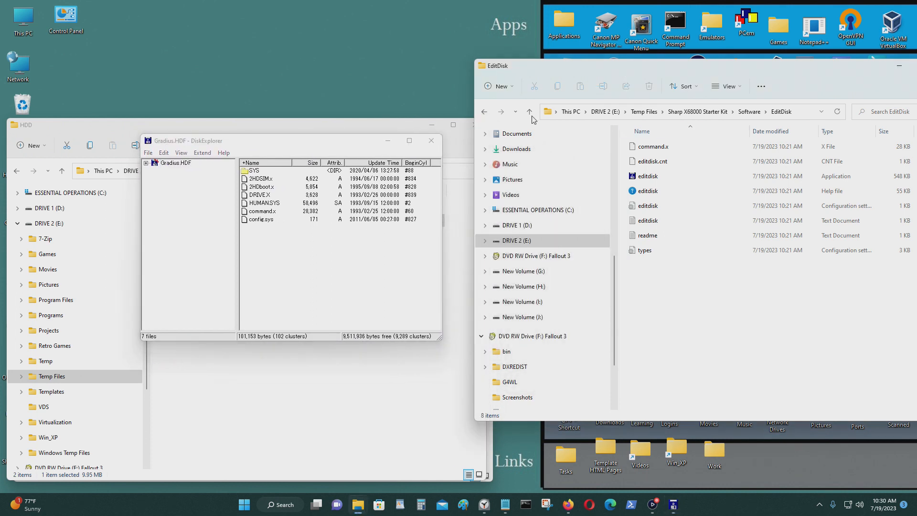
pyautogui.click(484, 112)
pyautogui.doubleClick(650, 146)
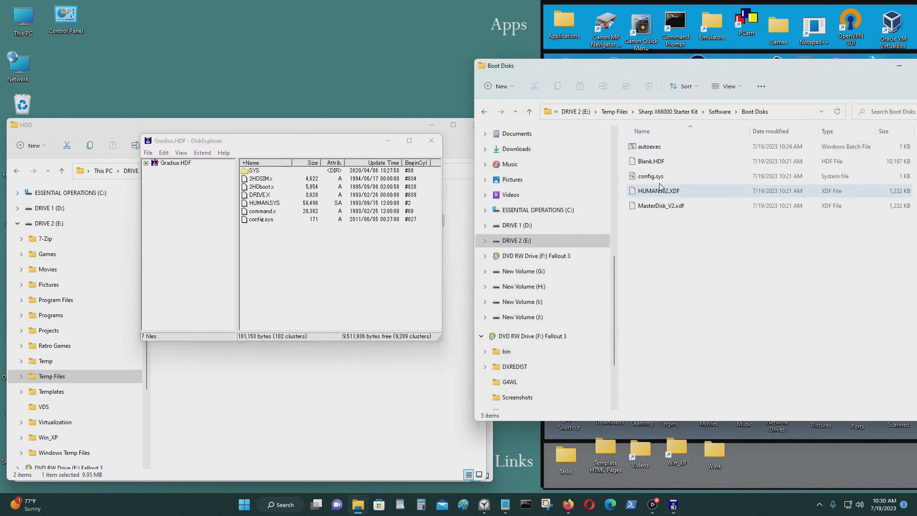
# Examine the boot command in the Boot Disks autoexec batch file in a text editor, then close it.
pyautogui.click(661, 148)
pyautogui.rightClick(660, 148)
pyautogui.click(724, 282)
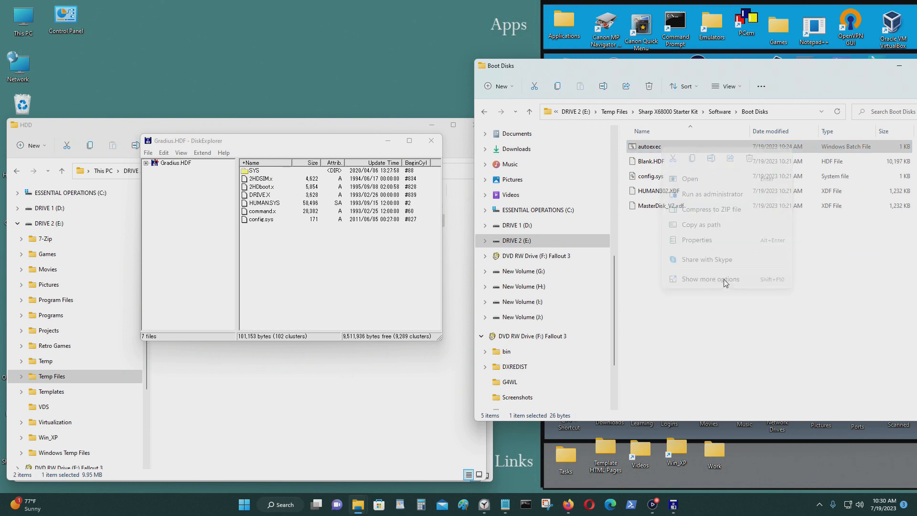
pyautogui.click(759, 300)
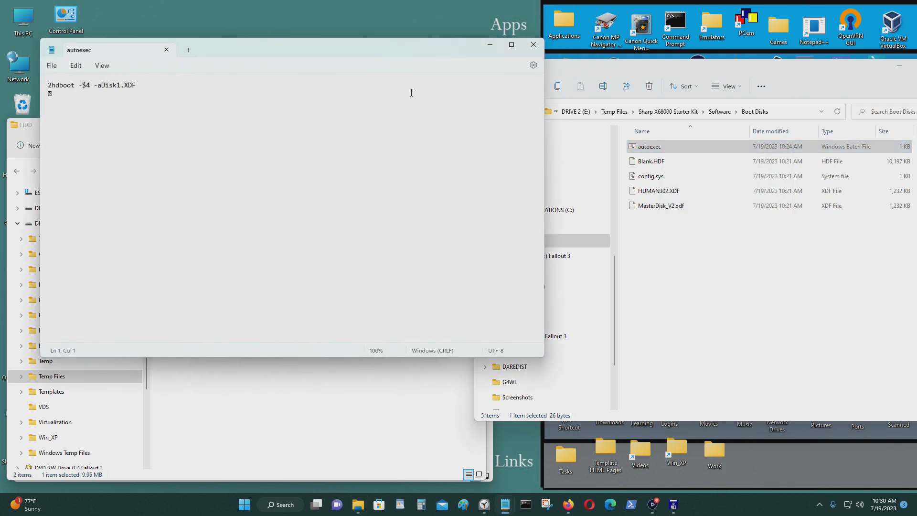
pyautogui.click(540, 48)
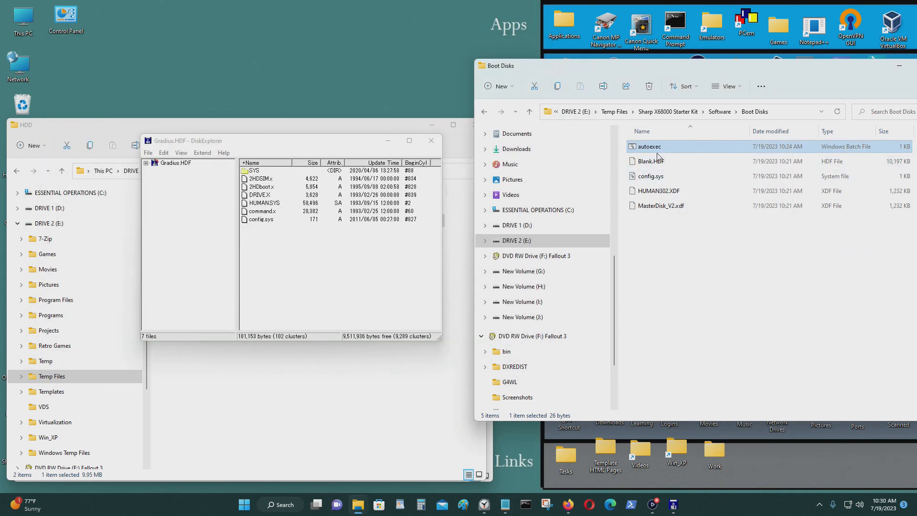
# Copy the autoexec batch file from Boot Disks into Gradius.HDF, keeping the disk image window over the HDD folder.
pyautogui.moveTo(654, 148); pyautogui.dragTo(337, 270)
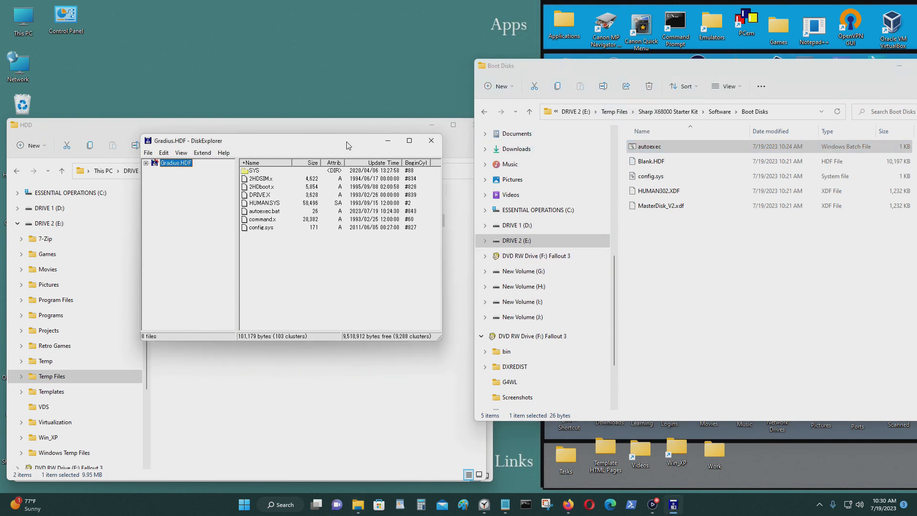
pyautogui.moveTo(348, 145); pyautogui.dragTo(636, 138)
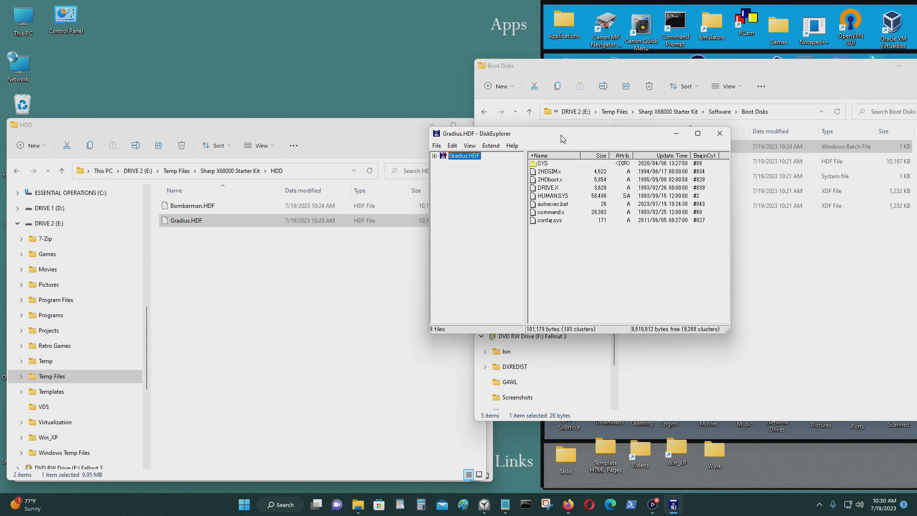
pyautogui.moveTo(562, 138); pyautogui.dragTo(300, 138)
# Return to the Software folder, and bring the Gradius folder window forward beside the disk image window.
pyautogui.click(486, 112)
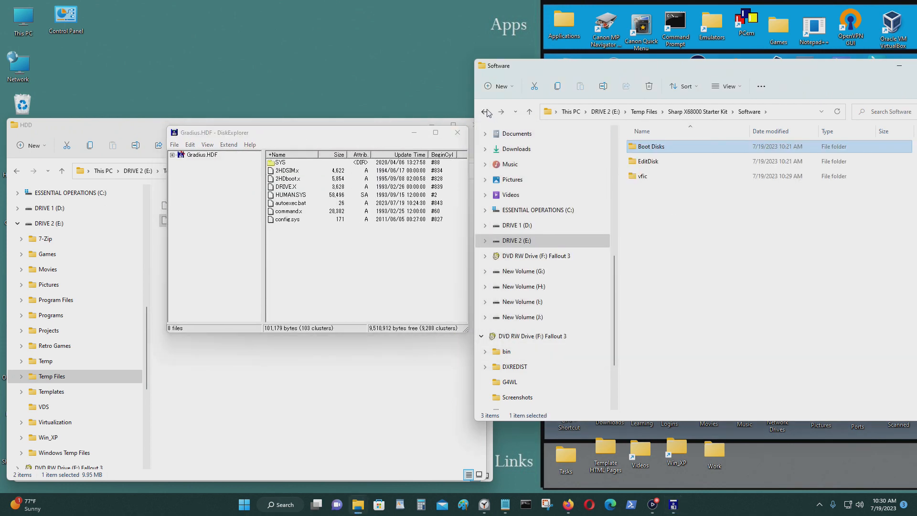
pyautogui.click(485, 112)
pyautogui.click(500, 112)
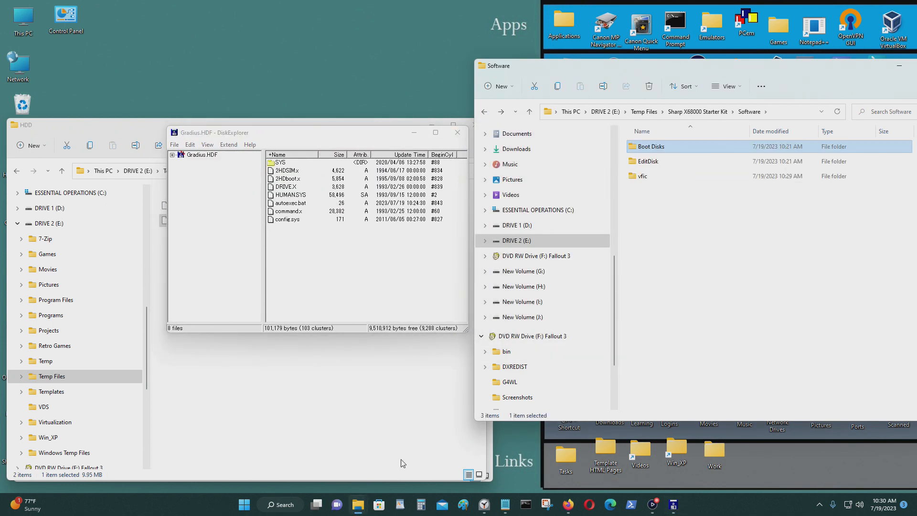
pyautogui.click(359, 504)
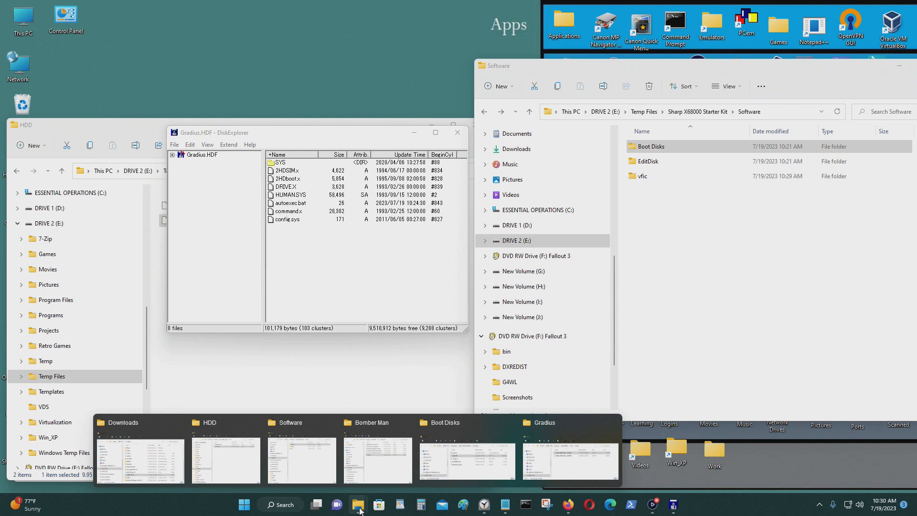
pyautogui.click(564, 471)
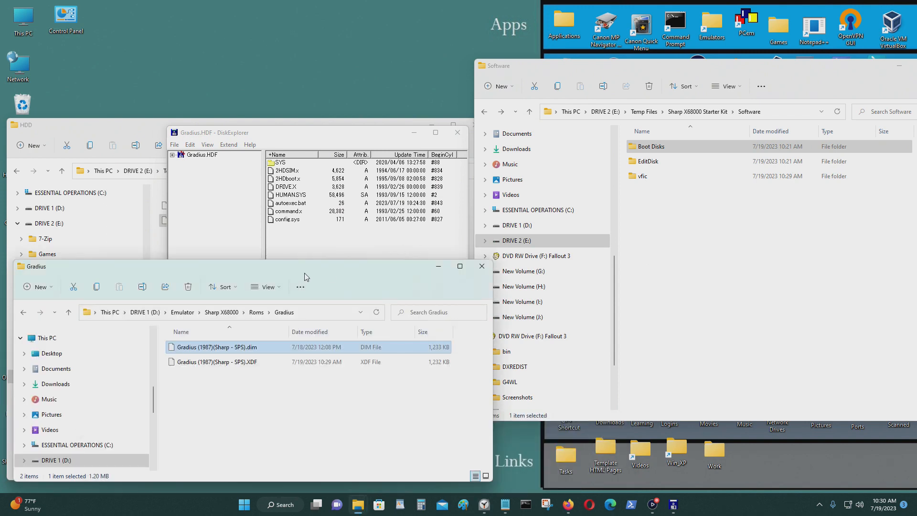
pyautogui.moveTo(304, 274); pyautogui.dragTo(726, 202)
# Try copying Gradius (1987)(Sharp - SPS).XDF into Gradius.HDF under its long name, and delete that copy from the image.
pyautogui.click(649, 293)
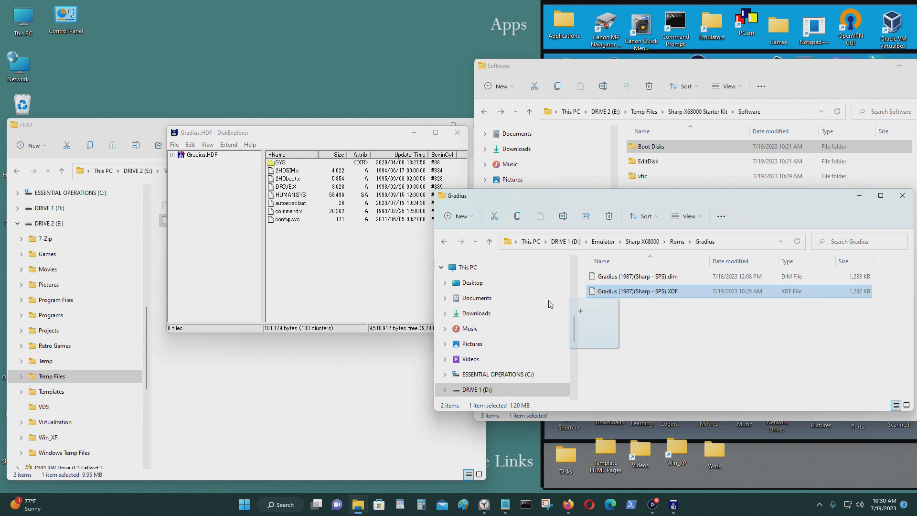
pyautogui.moveTo(333, 282); pyautogui.dragTo(375, 294)
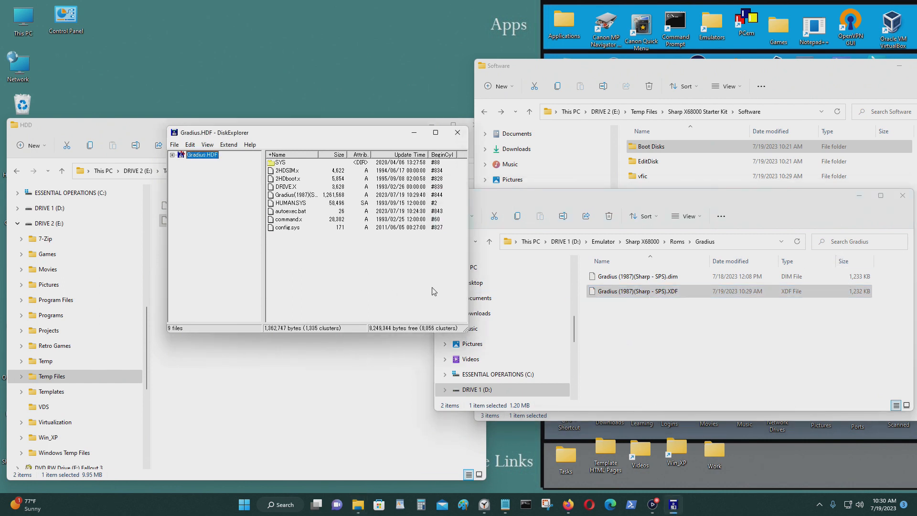
pyautogui.click(333, 259)
pyautogui.click(304, 196)
pyautogui.press('Delete')
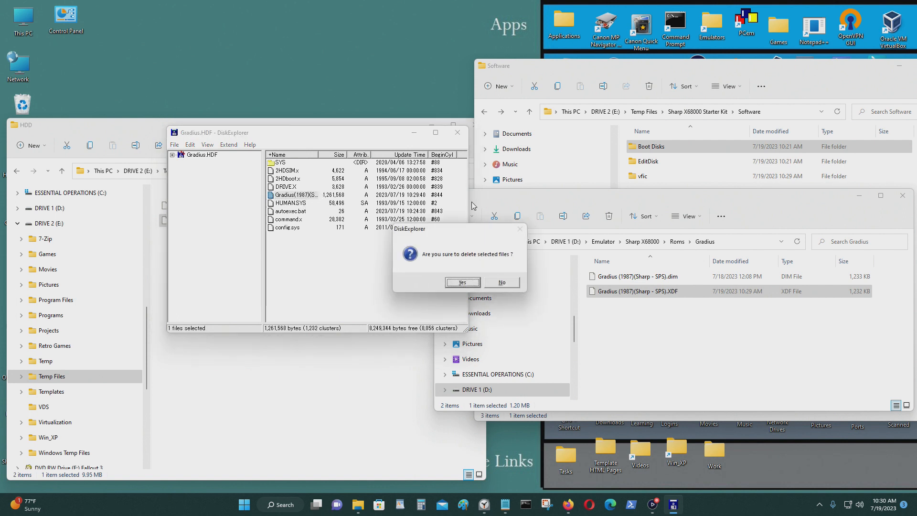
pyautogui.click(462, 282)
# Rename the Gradius XDF file to Disk 1.XDF and copy it into Gradius.HDF.
pyautogui.click(640, 292)
pyautogui.press('F2')
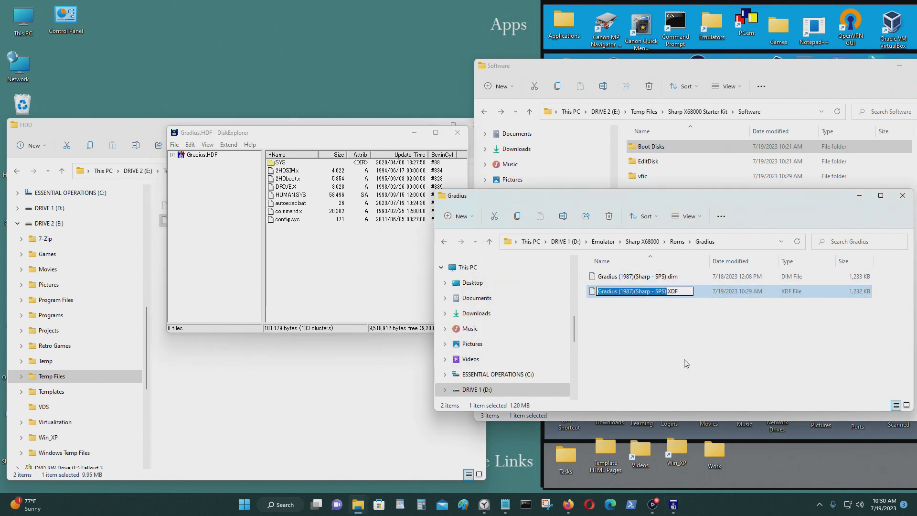
pyautogui.write('Disk 1')
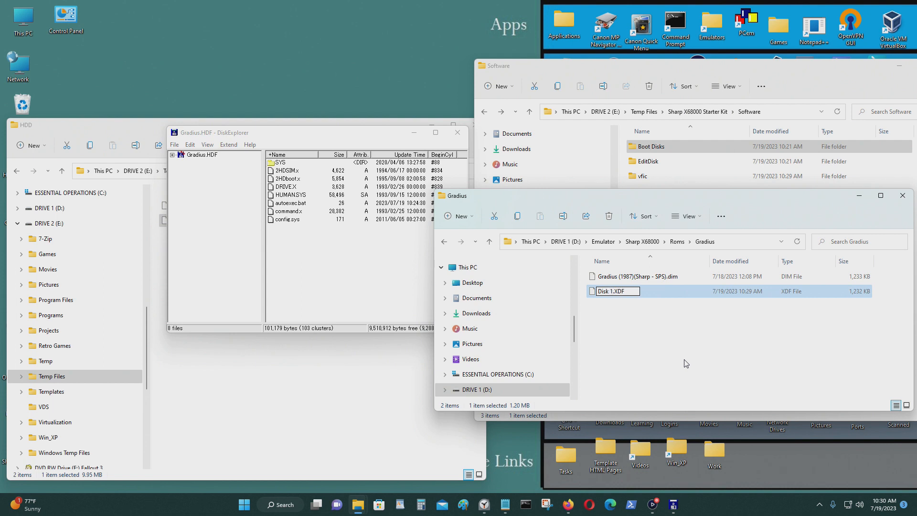
pyautogui.press('Return')
pyautogui.moveTo(634, 283); pyautogui.dragTo(375, 285)
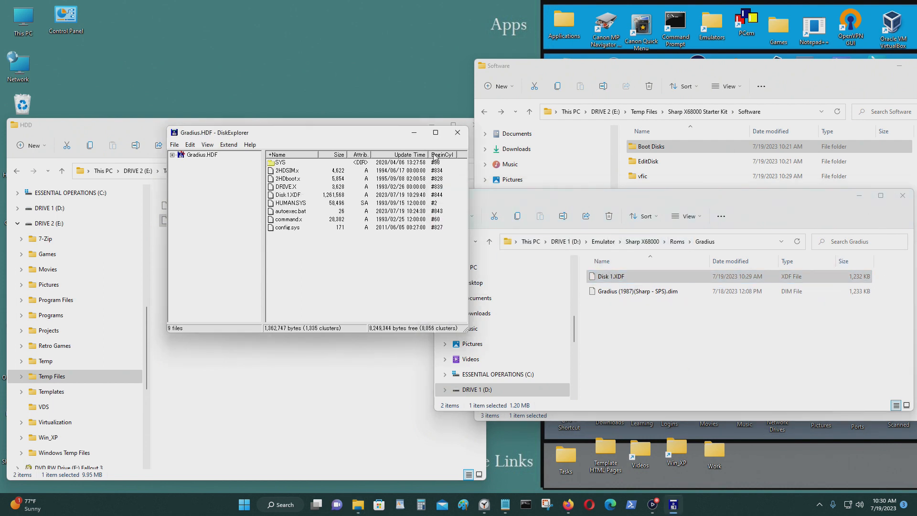
# Close the Gradius.HDF disk image window and launch XM6 from the Sharp X68000 Starter Kit folder with Gradius.HDF.
pyautogui.click(457, 133)
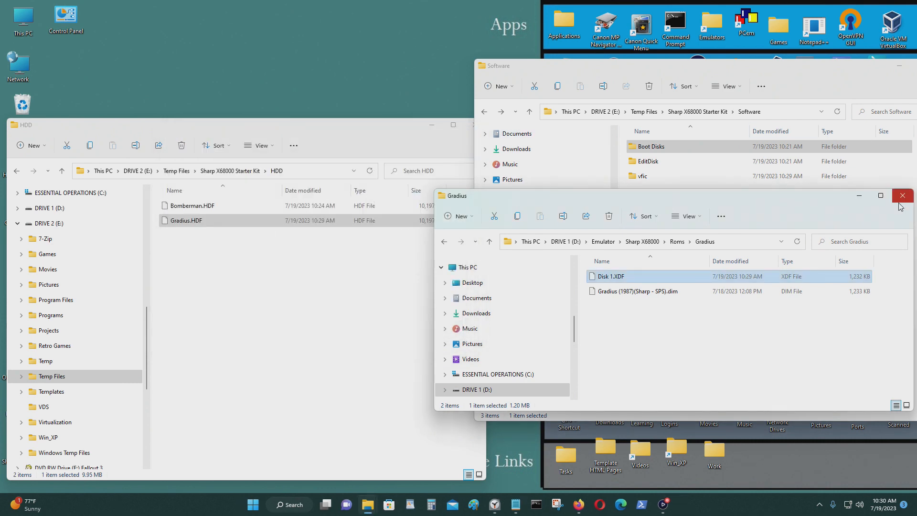
pyautogui.click(900, 201)
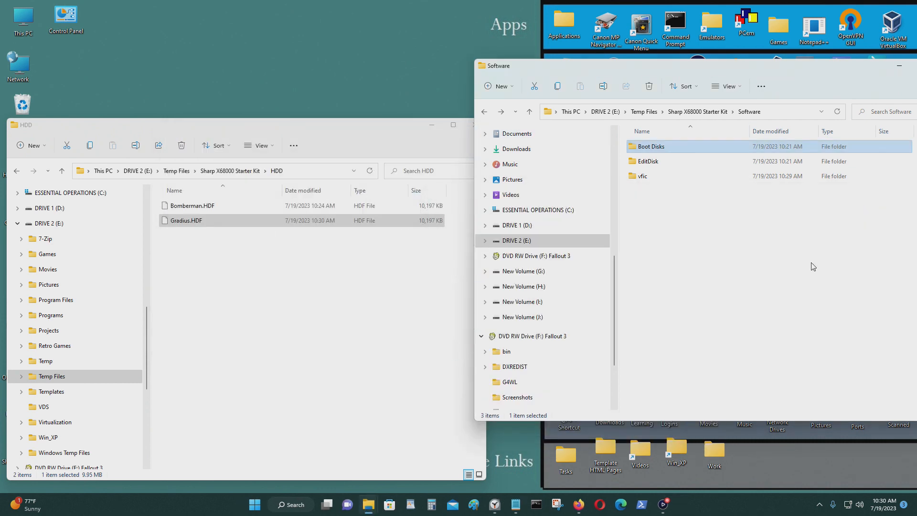
pyautogui.click(484, 112)
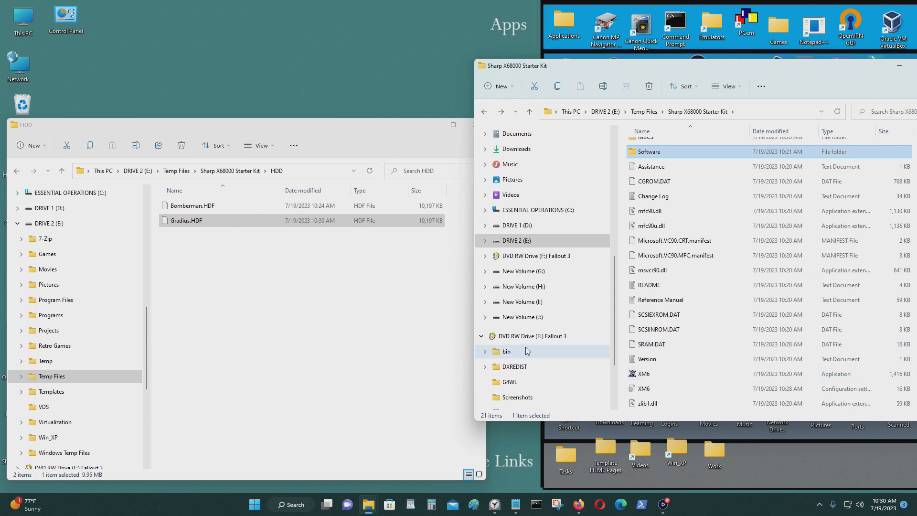
pyautogui.moveTo(216, 220); pyautogui.dragTo(670, 372)
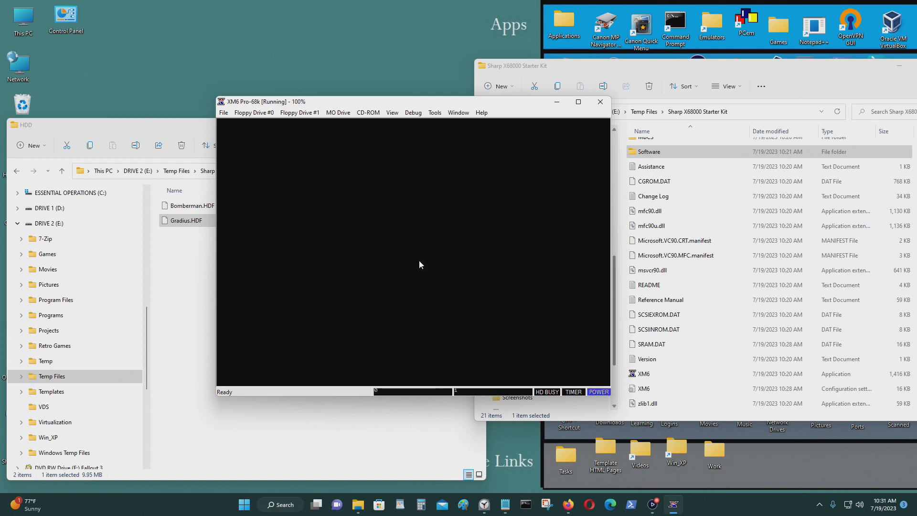
# Launch GRADIUS.X in the emulator using mouse emulation, release the mouse, and start a one-player game.
pyautogui.middleClick(419, 261)
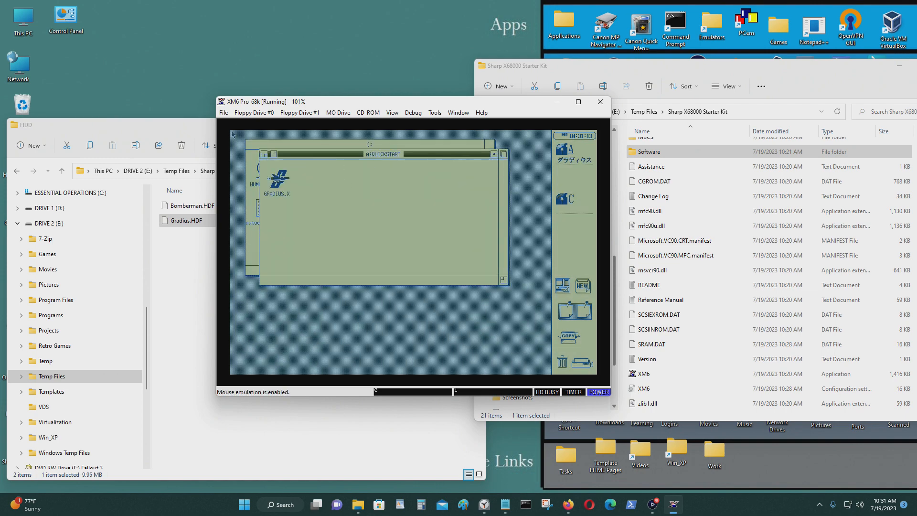
pyautogui.doubleClick(278, 190)
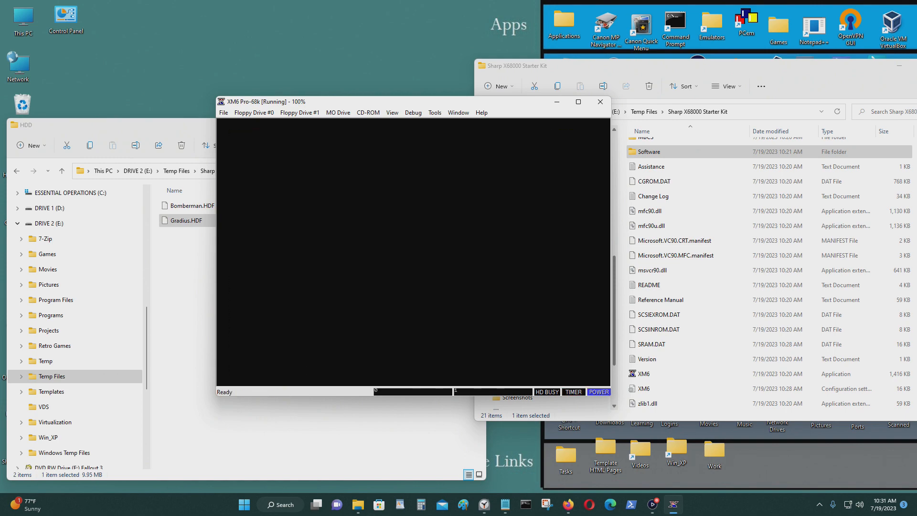
pyautogui.middleClick(458, 258)
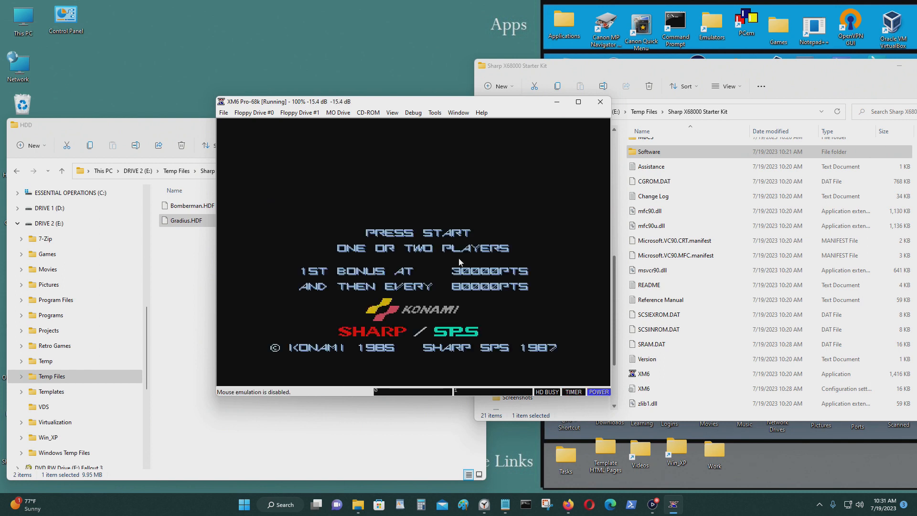
pyautogui.press('space')
pyautogui.press('space')
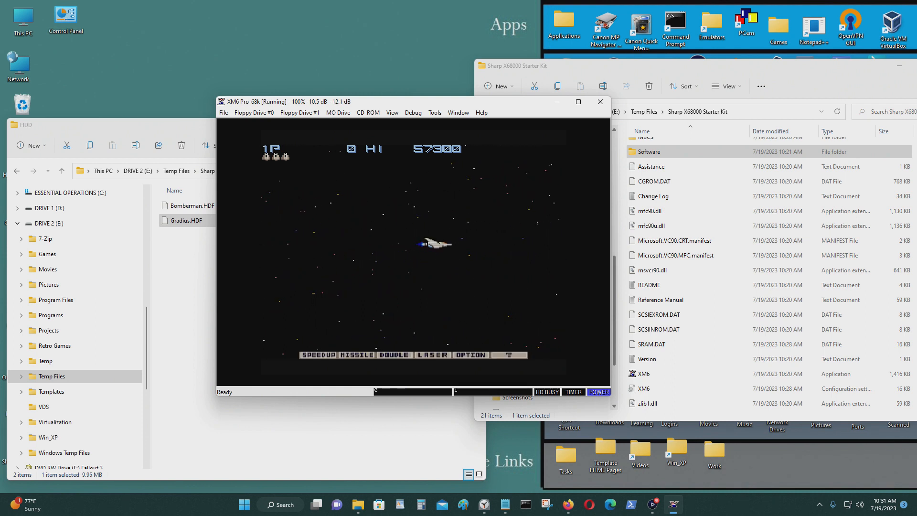
# Test Gradius by flying the ship and shooting enemies in the first stage, and exit the emulator.
pyautogui.press('Left')
pyautogui.press('Up')
pyautogui.press('space')
pyautogui.press('space')
pyautogui.press('space')
pyautogui.press('space')
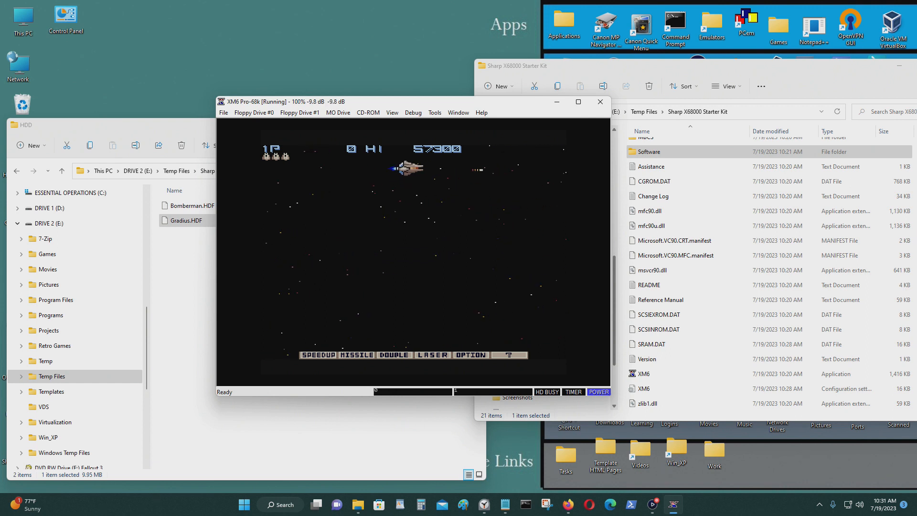
pyautogui.press('Left')
pyautogui.press('Down')
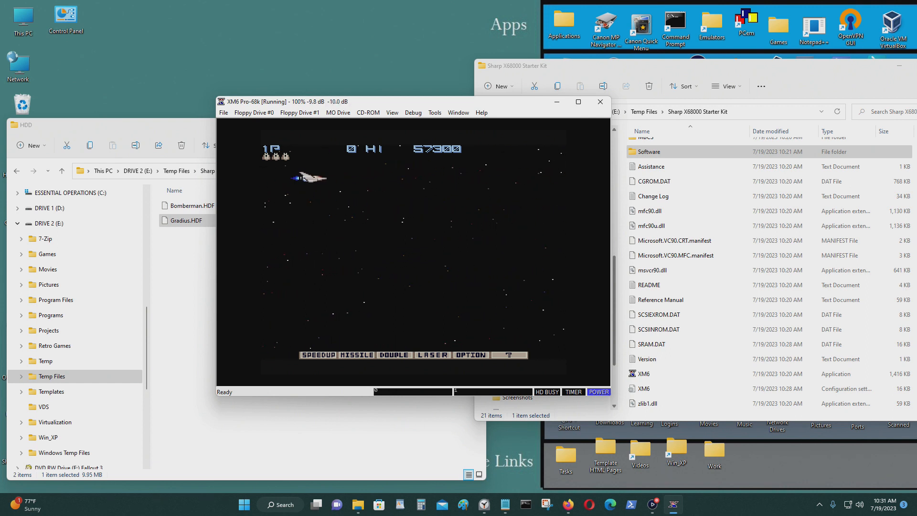
pyautogui.press('Left')
pyautogui.press('space')
pyautogui.press('Right')
pyautogui.press('space')
pyautogui.press('space')
pyautogui.press('space')
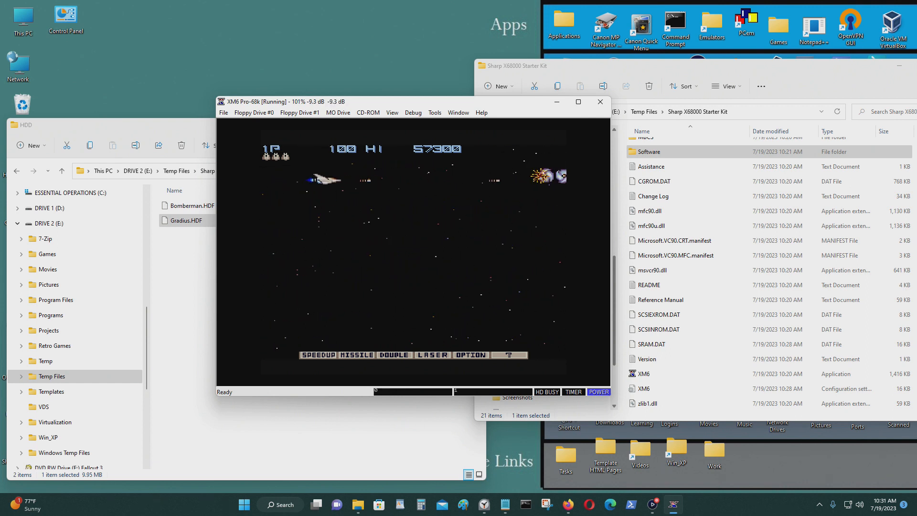
pyautogui.press('Right')
pyautogui.press('space')
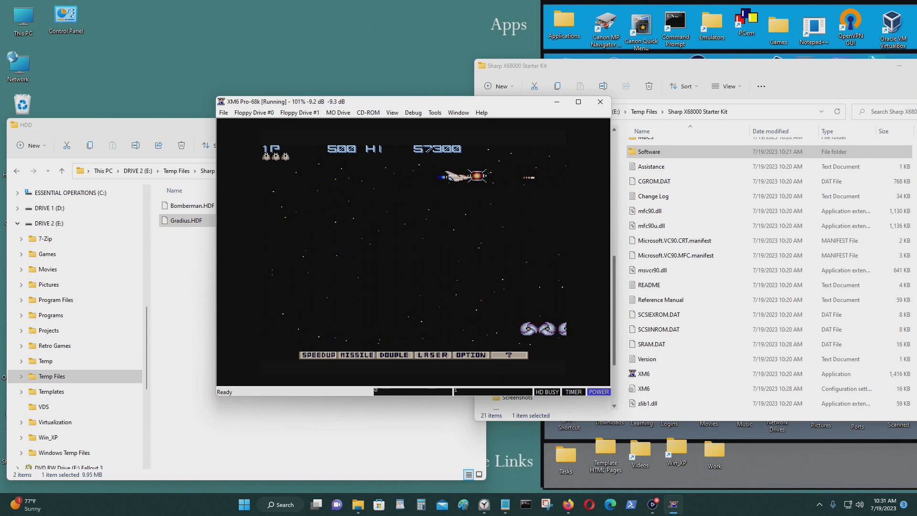
pyautogui.press('Left')
pyautogui.press('Down')
pyautogui.press('space')
pyautogui.press('Left')
pyautogui.press('space')
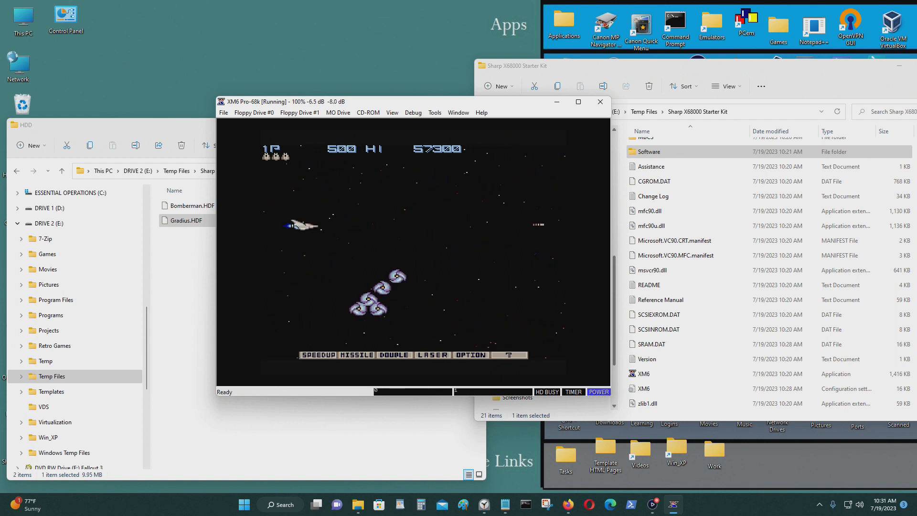
pyautogui.press('Down')
pyautogui.press('space')
pyautogui.press('Right')
pyautogui.press('Up')
pyautogui.press('space')
pyautogui.press('space')
pyautogui.press('Down')
pyautogui.press('space')
pyautogui.press('Up')
pyautogui.press('Left')
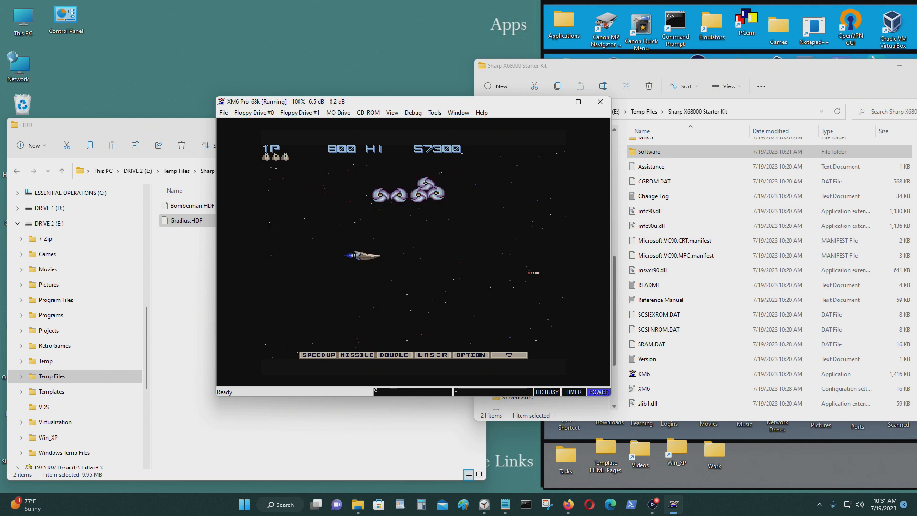
pyautogui.press('space')
pyautogui.press('Right')
pyautogui.press('space')
pyautogui.press('space')
pyautogui.press('Right')
pyautogui.press('space')
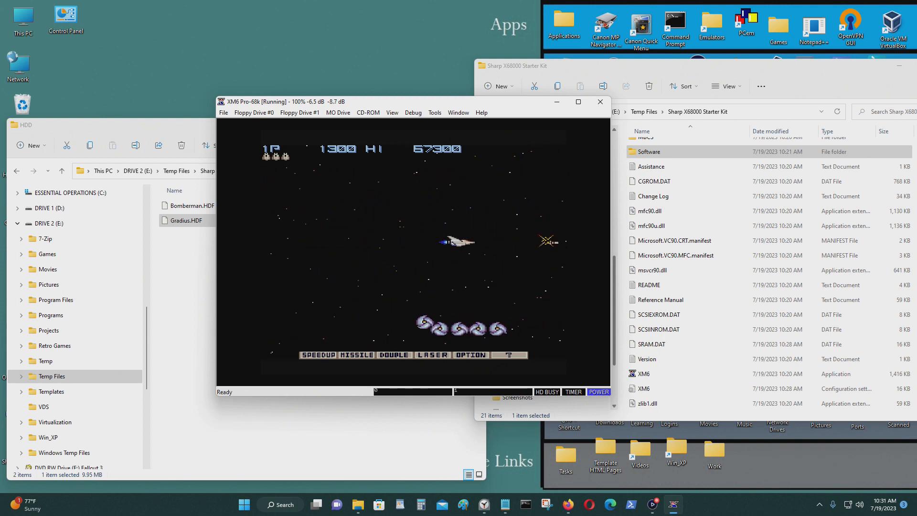
pyautogui.press('Left')
pyautogui.press('Up')
pyautogui.press('space')
pyautogui.press('Down')
pyautogui.press('space')
pyautogui.press('space')
pyautogui.press('Right')
pyautogui.press('space')
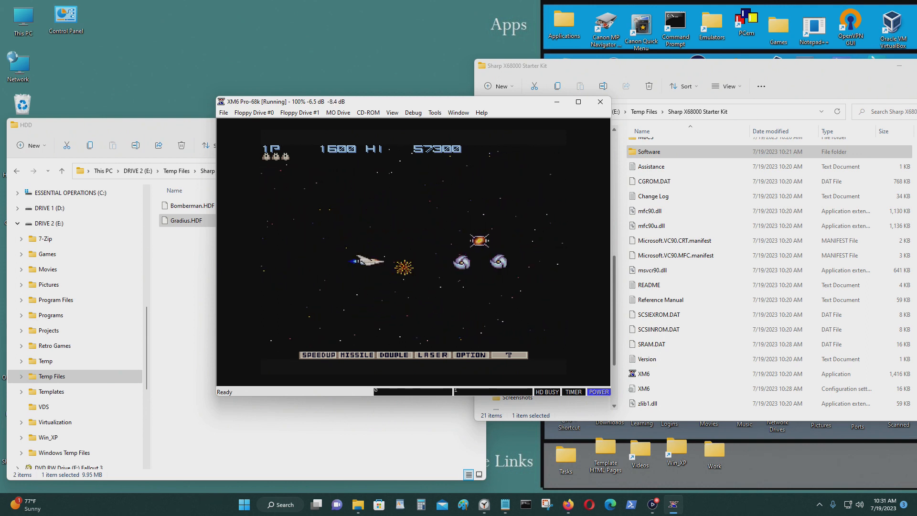
pyautogui.press('space')
pyautogui.press('Up')
pyautogui.press('space')
pyautogui.press('Down')
pyautogui.press('Left')
pyautogui.press('Down')
pyautogui.press('Left')
pyautogui.press('x')
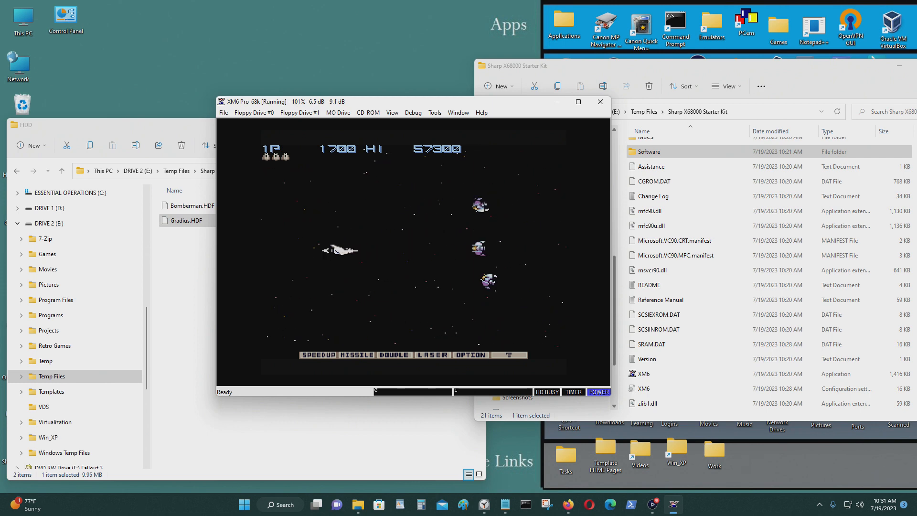
pyautogui.press('space')
pyautogui.press('space')
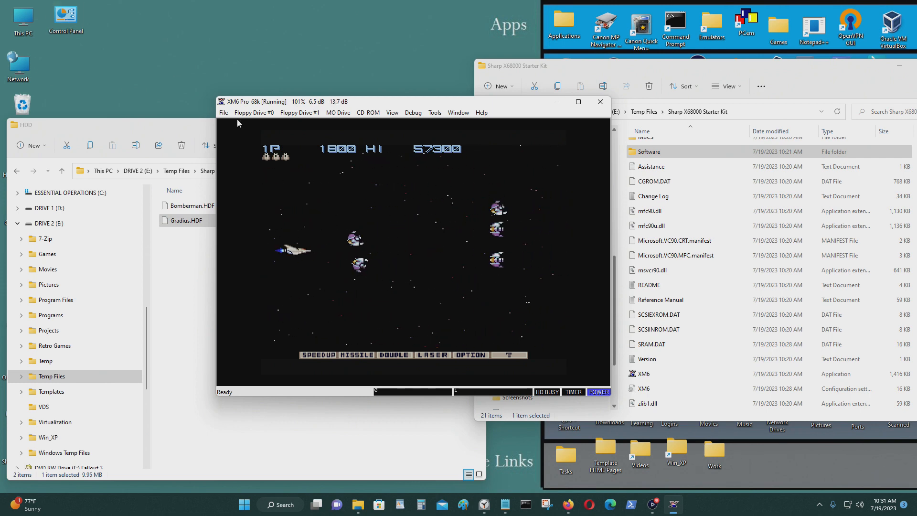
pyautogui.click(224, 112)
pyautogui.click(231, 235)
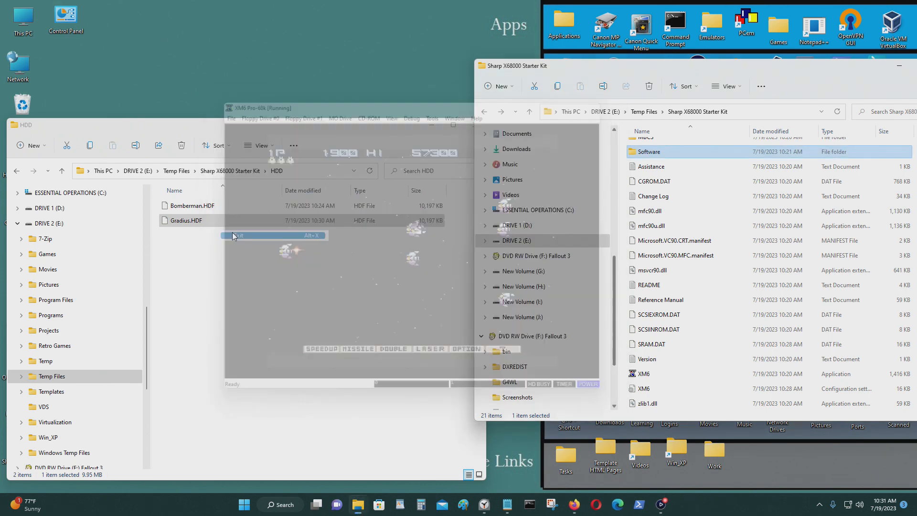
# Reduce the height of the HDD and Sharp X68000 Starter Kit folder windows and place them side by side on the desktop's lower half.
pyautogui.scroll(1, 753, 196)
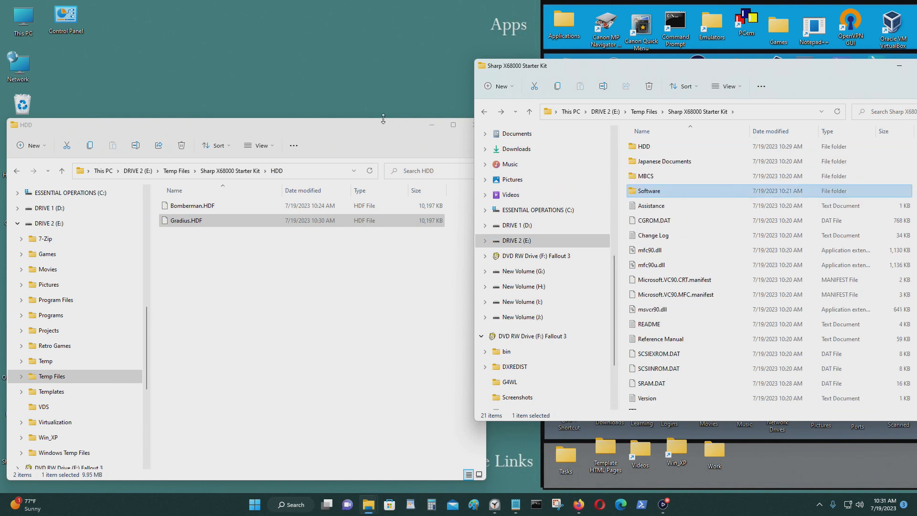
pyautogui.moveTo(383, 119); pyautogui.dragTo(383, 262)
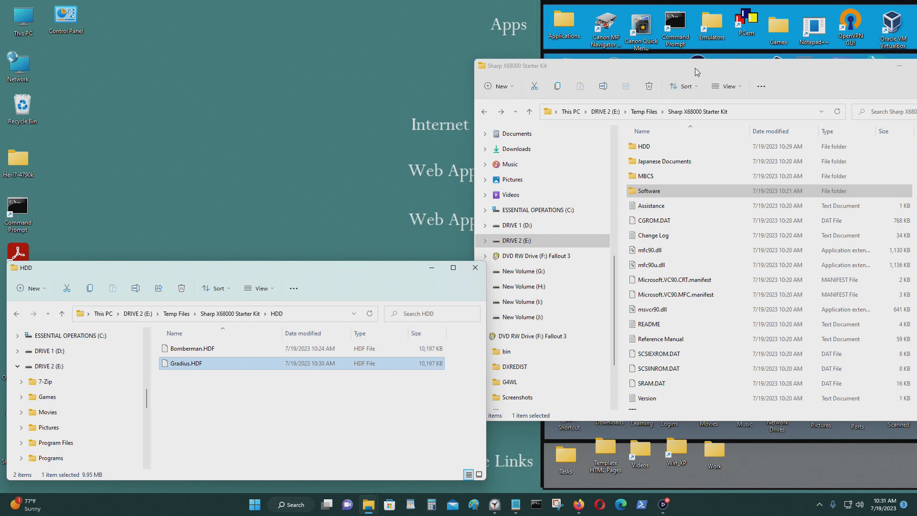
pyautogui.moveTo(695, 67); pyautogui.dragTo(220, 15)
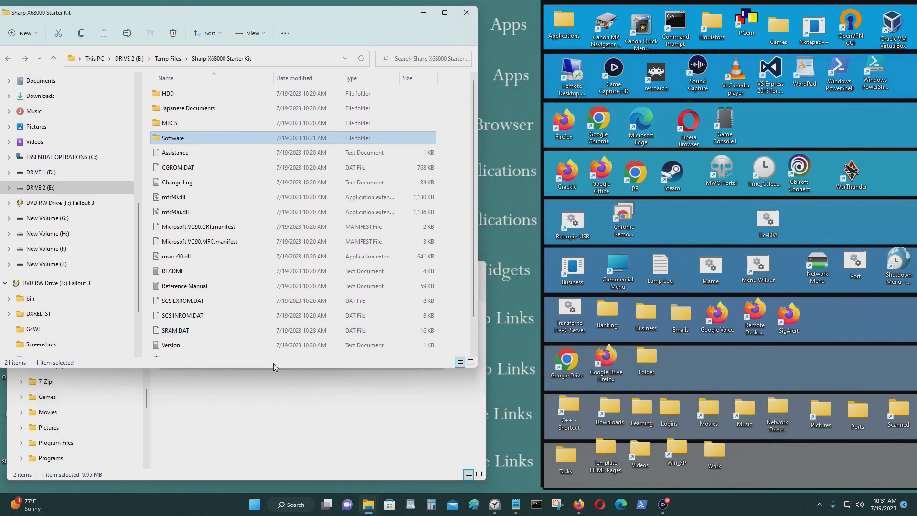
pyautogui.moveTo(276, 372); pyautogui.dragTo(278, 258)
pyautogui.moveTo(266, 14); pyautogui.dragTo(756, 246)
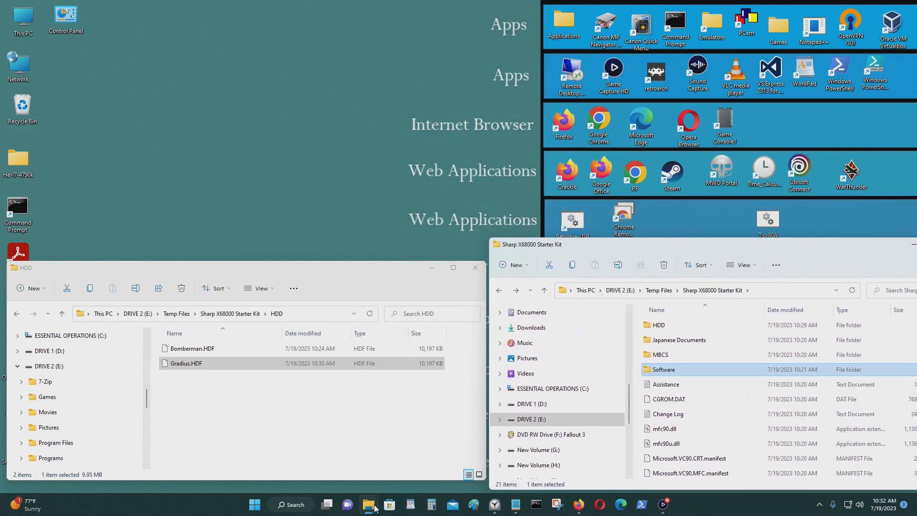
# Bring the Gradius folder window forward and place it above the HDD window.
pyautogui.moveTo(374, 508)
pyautogui.click(609, 473)
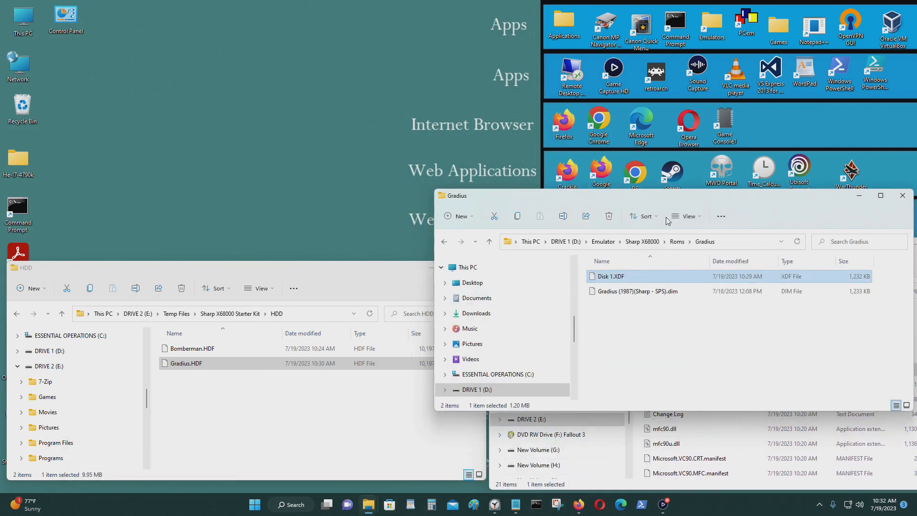
pyautogui.moveTo(673, 198); pyautogui.dragTo(247, 41)
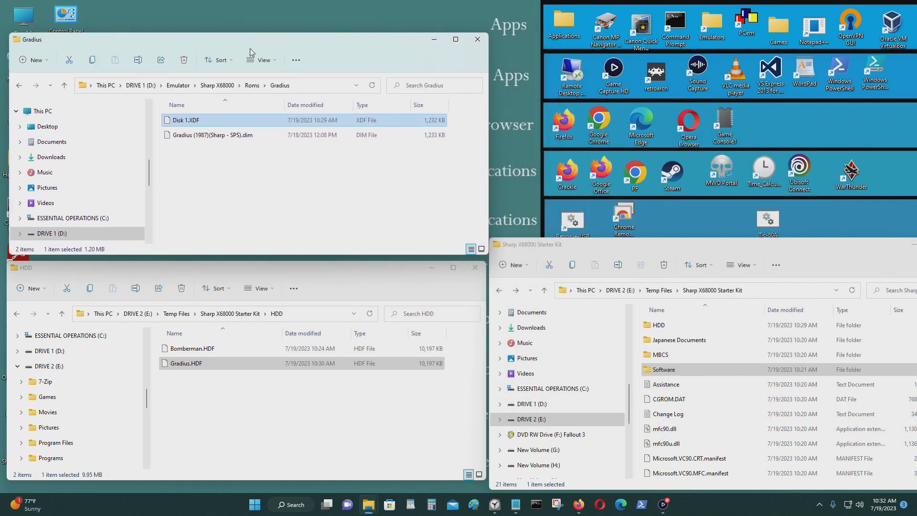
# Open the Sharp X68000 Starter Kit archive from the Downloads folder, and fit its window above the extracted Starter Kit window.
pyautogui.click(368, 506)
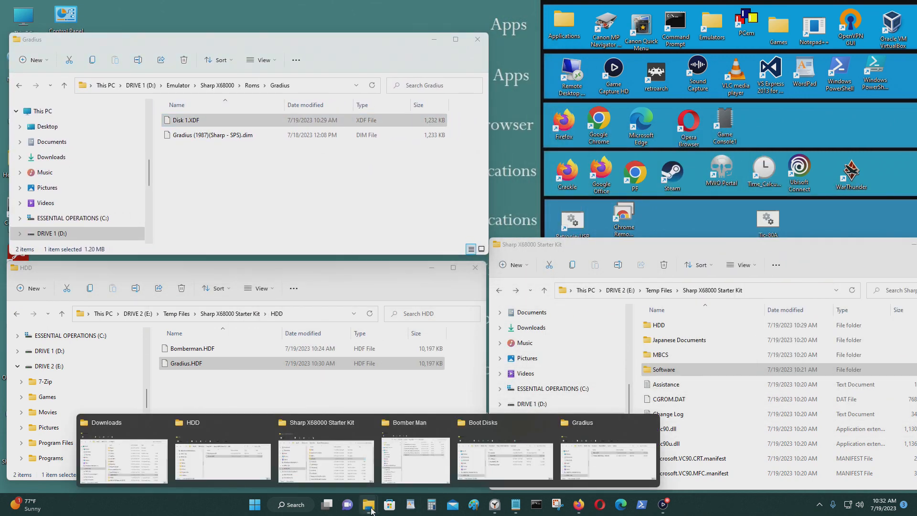
pyautogui.click(334, 476)
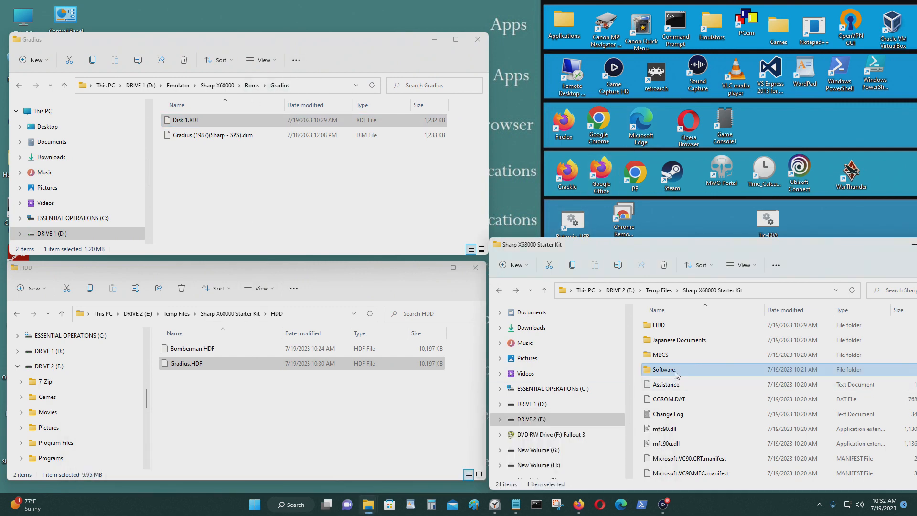
pyautogui.click(363, 505)
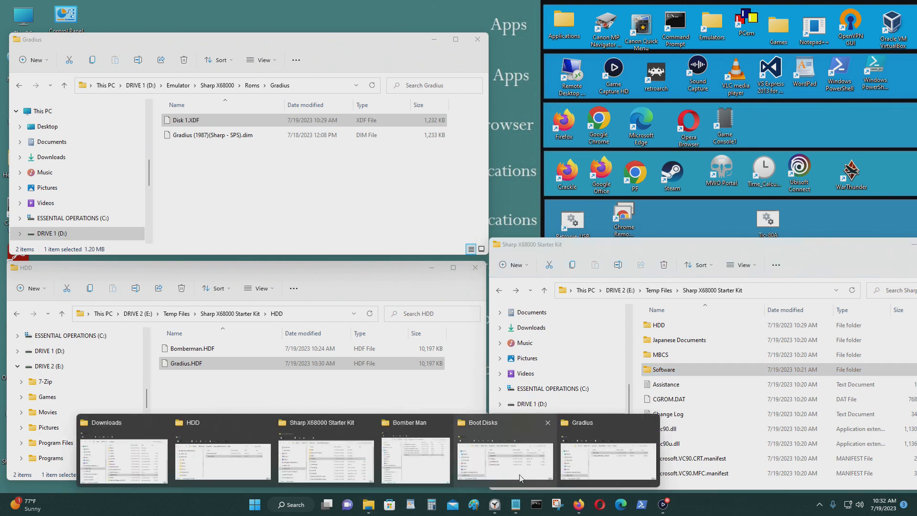
pyautogui.click(140, 470)
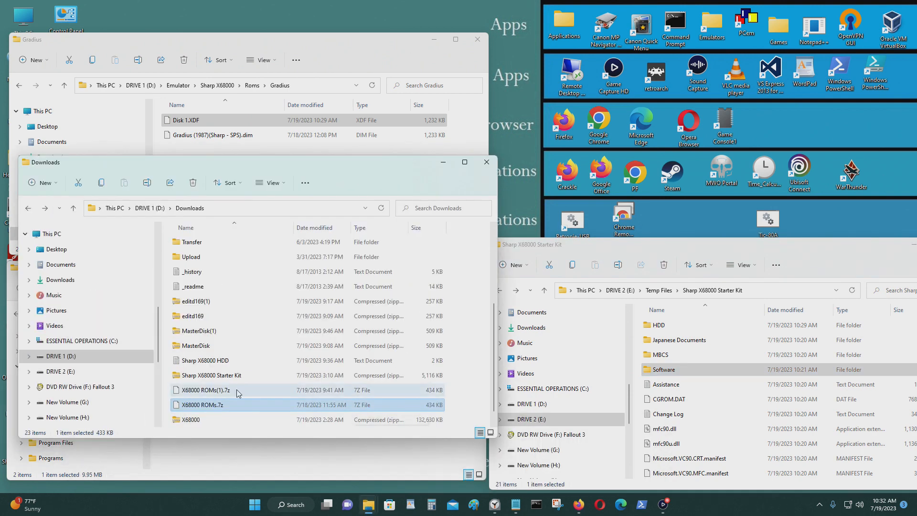
pyautogui.doubleClick(245, 375)
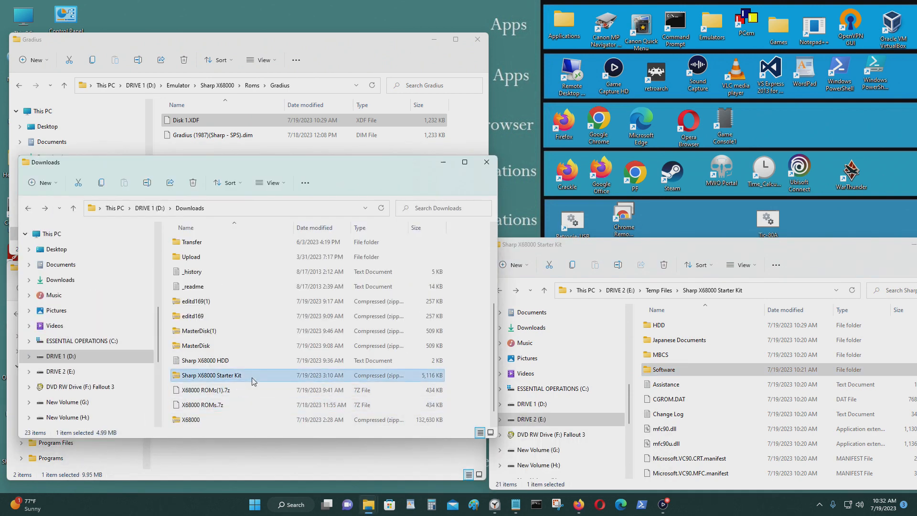
pyautogui.moveTo(265, 159); pyautogui.dragTo(720, 19)
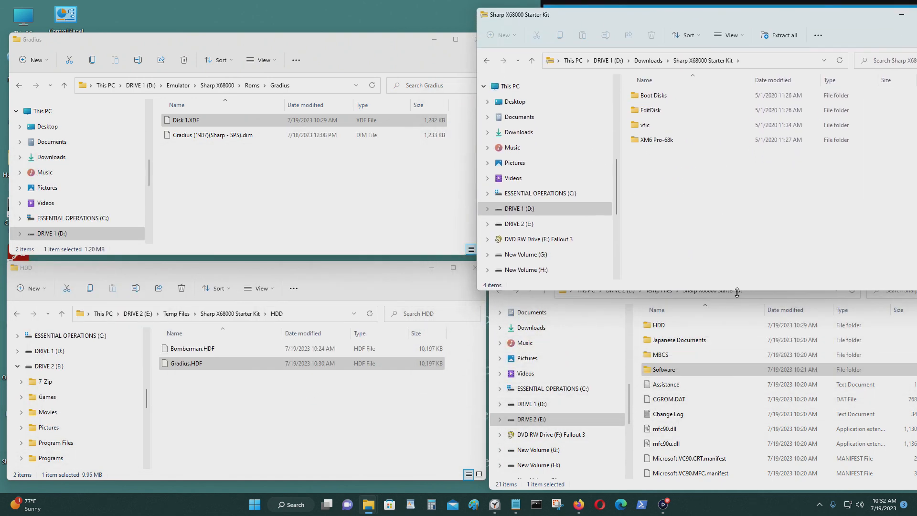
pyautogui.moveTo(737, 288); pyautogui.dragTo(737, 243)
# Move the Gradius folder window clear of its neighbours and delete Disk 1.XDF from it.
pyautogui.moveTo(353, 39); pyautogui.dragTo(337, 23)
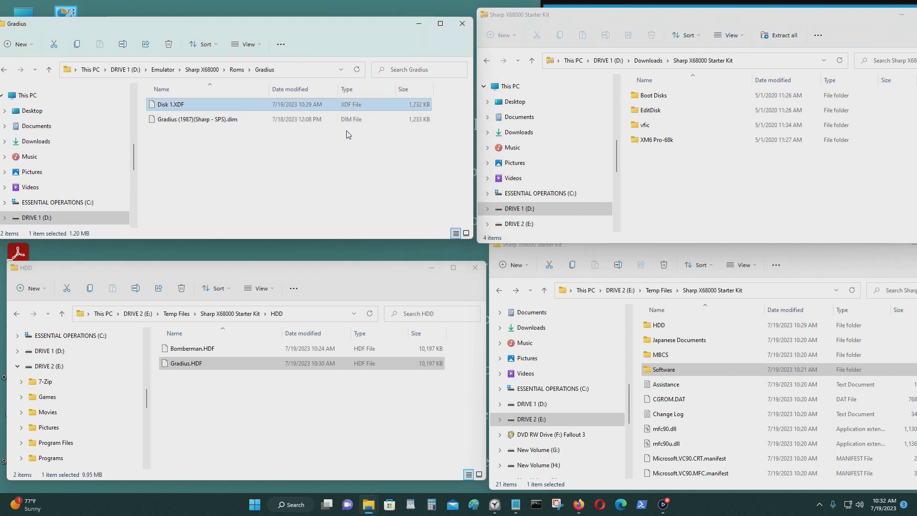
pyautogui.press('Delete')
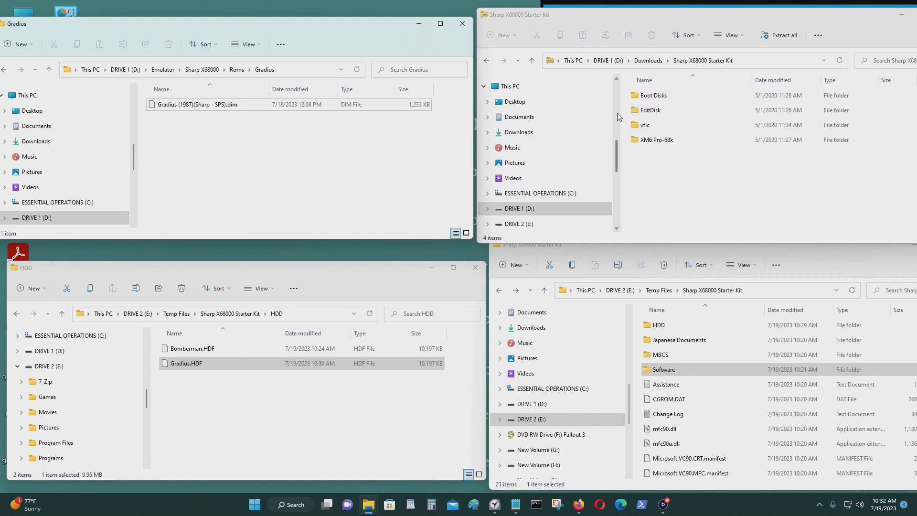
# Copy Blank.HDF from the archive's Boot Disks folder into the HDD folder, and return the Gradius window to the Roms folder.
pyautogui.doubleClick(673, 97)
pyautogui.moveTo(653, 110); pyautogui.dragTo(297, 422)
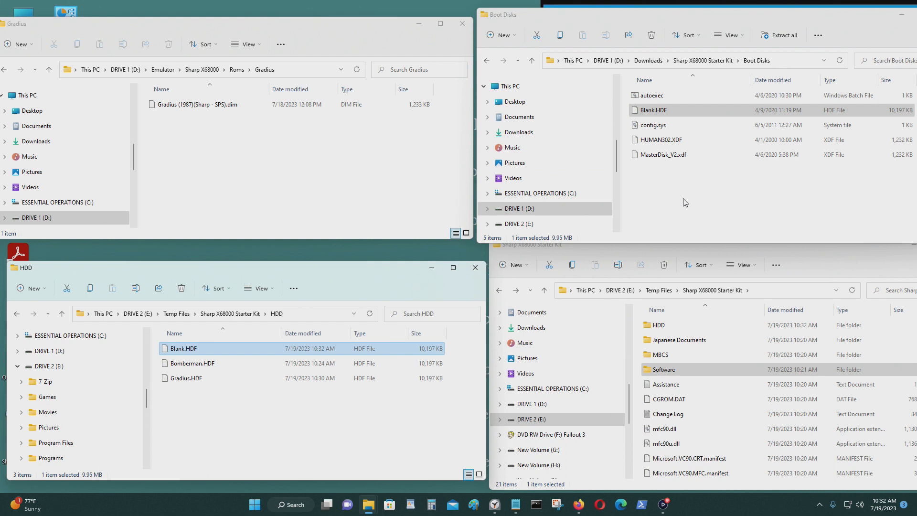
pyautogui.click(6, 71)
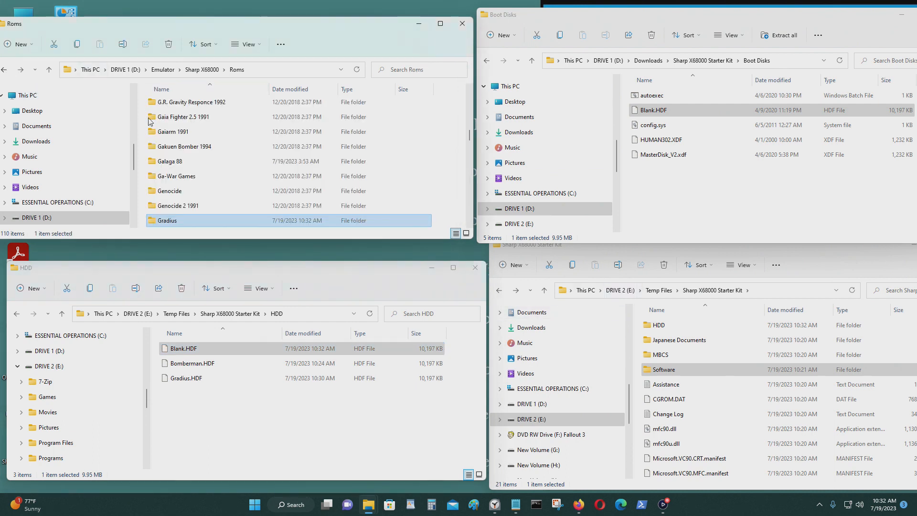
# Open the Afterburner II game folder in the Roms directory.
pyautogui.scroll(5, 210, 172)
pyautogui.scroll(1, 211, 177)
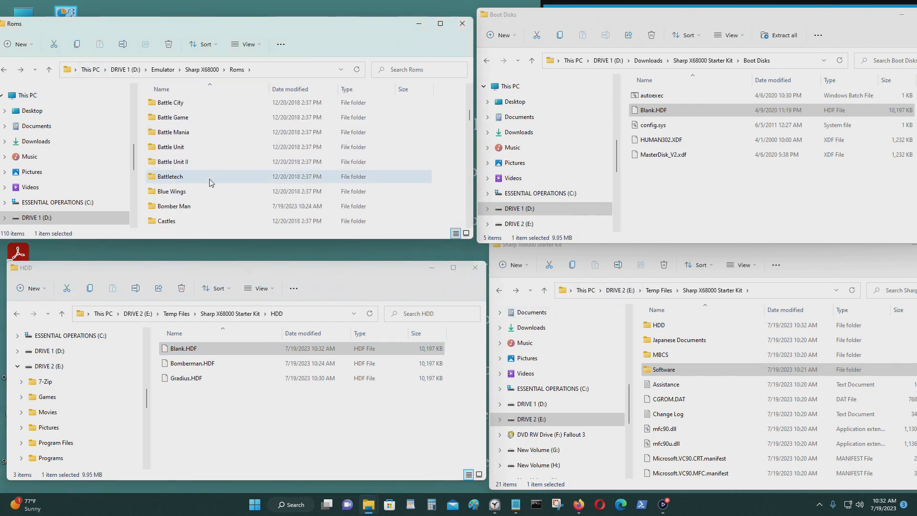
pyautogui.scroll(5, 212, 186)
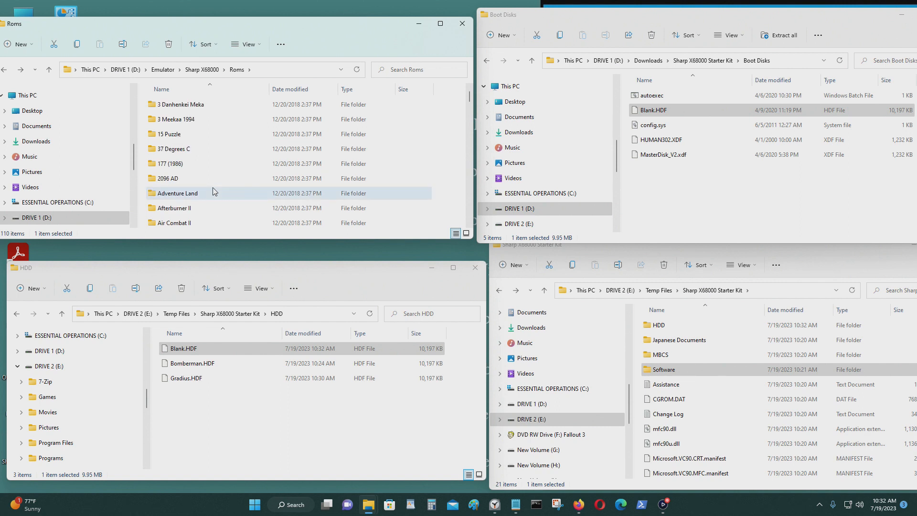
pyautogui.scroll(-2, 213, 191)
pyautogui.doubleClick(227, 135)
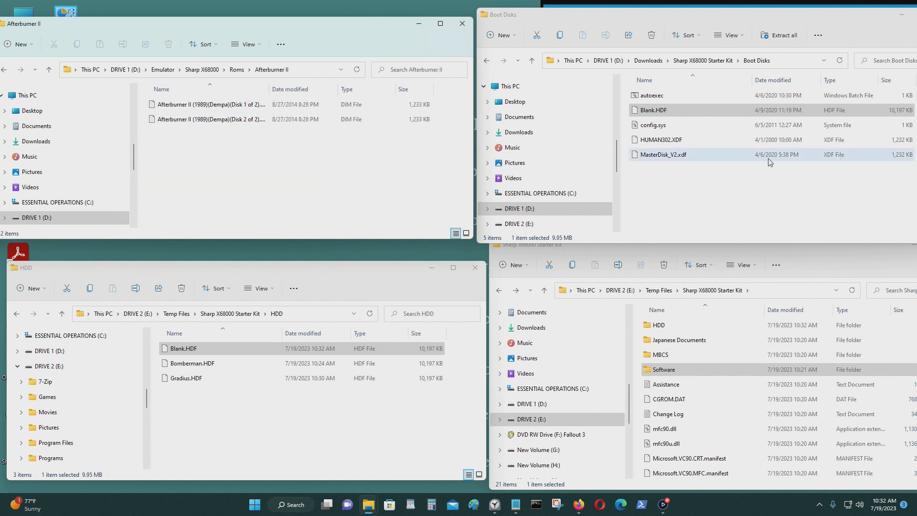
# Launch the vfic floppy image converter from the vfic folder inside the extracted Starter Kit's Software folder.
pyautogui.scroll(-3, 706, 399)
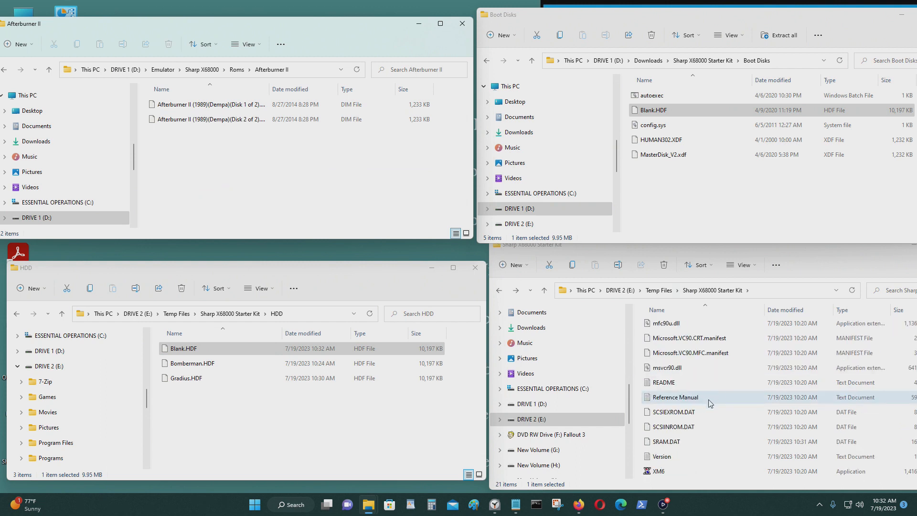
pyautogui.scroll(3, 710, 368)
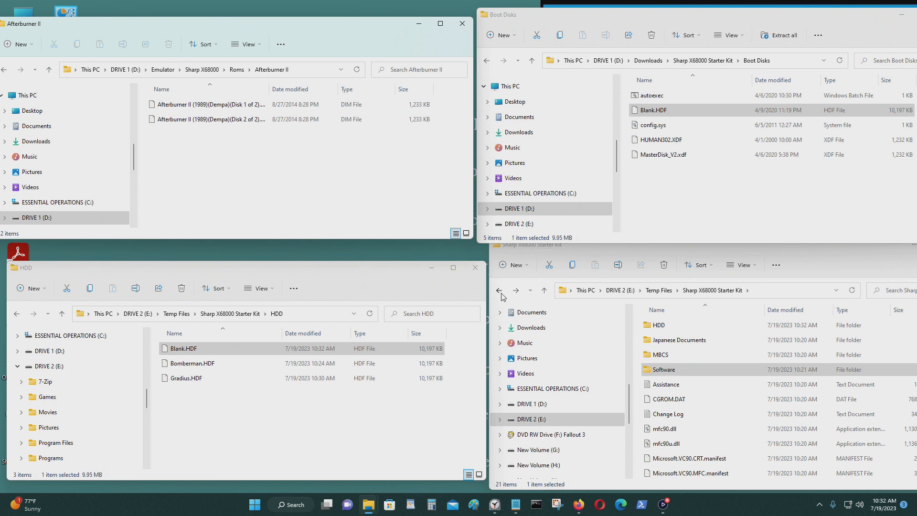
pyautogui.click(764, 293)
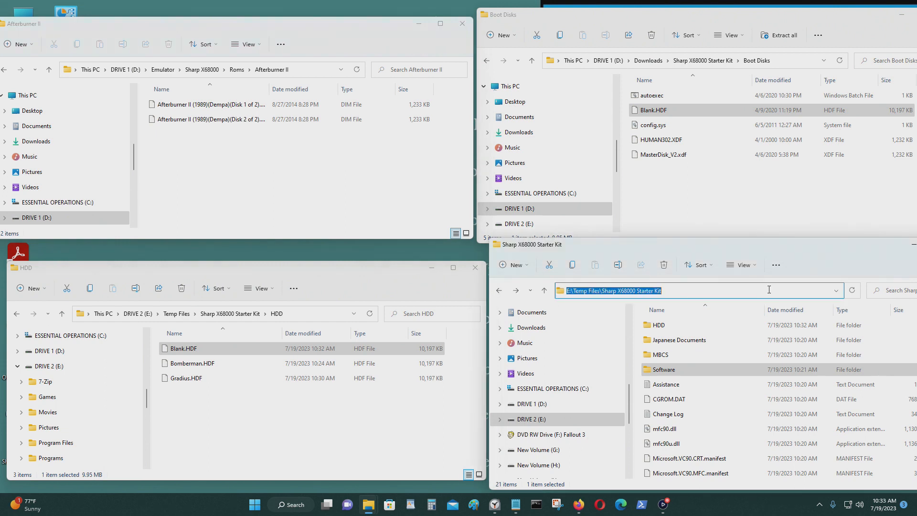
pyautogui.doubleClick(697, 374)
pyautogui.doubleClick(663, 357)
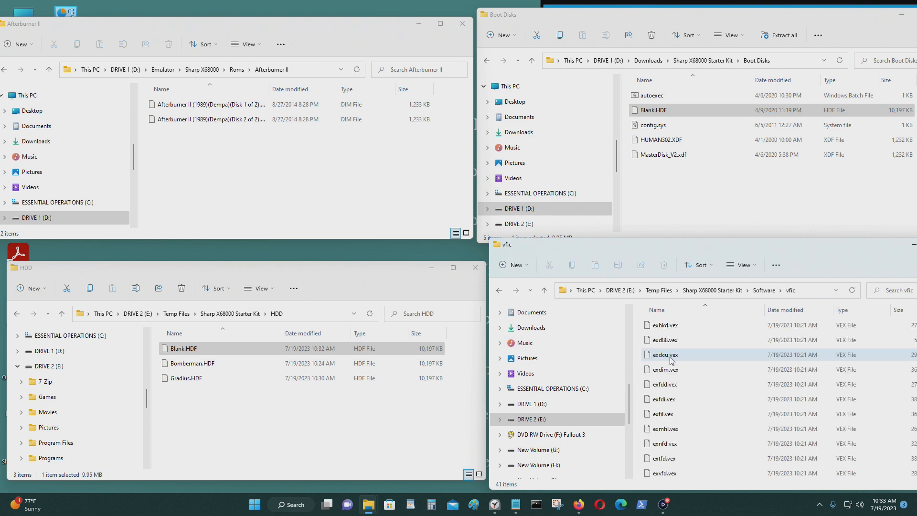
pyautogui.scroll(-8, 688, 430)
pyautogui.doubleClick(683, 446)
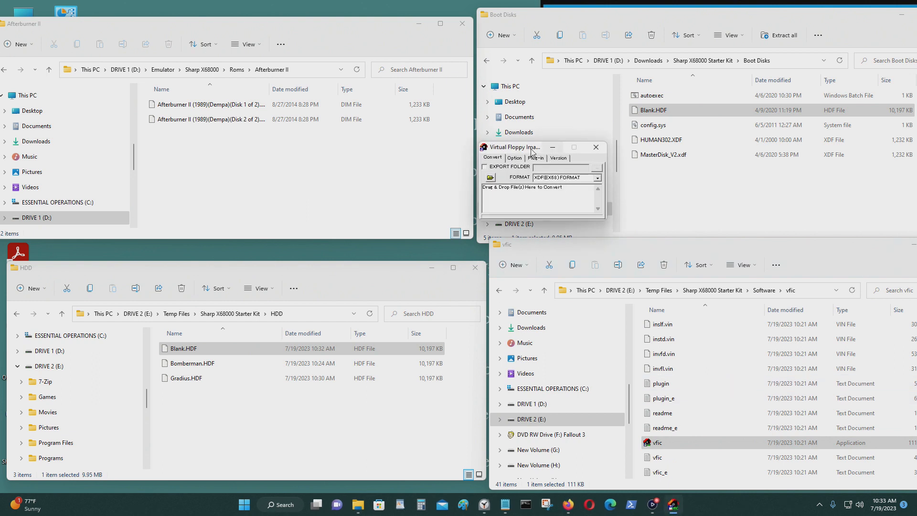
# Move the converter clear of the Afterburner II window and convert both Afterburner II DIM disk images to XDF format.
pyautogui.moveTo(532, 152); pyautogui.dragTo(538, 66)
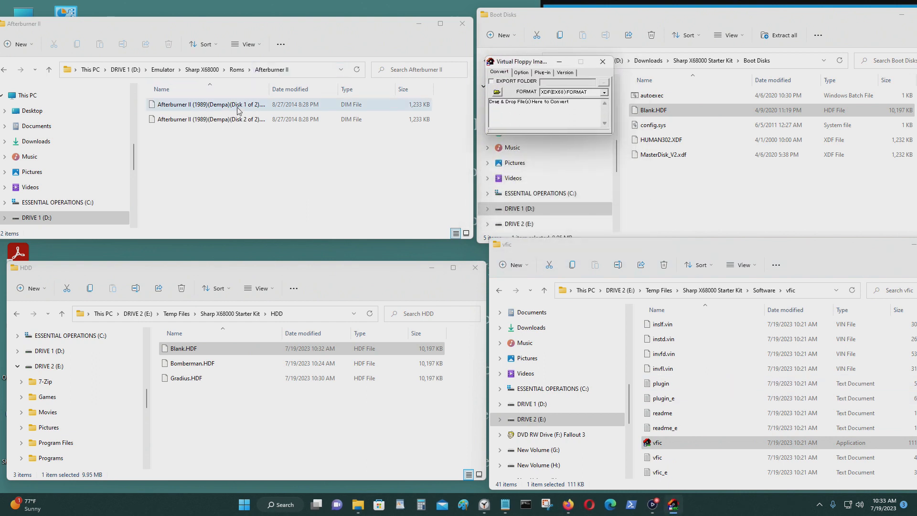
pyautogui.moveTo(238, 110); pyautogui.dragTo(549, 112)
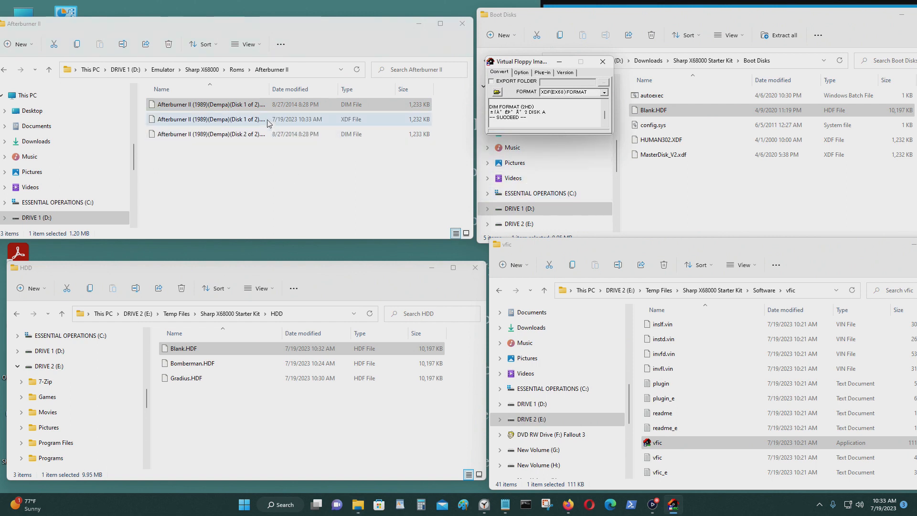
pyautogui.click(226, 137)
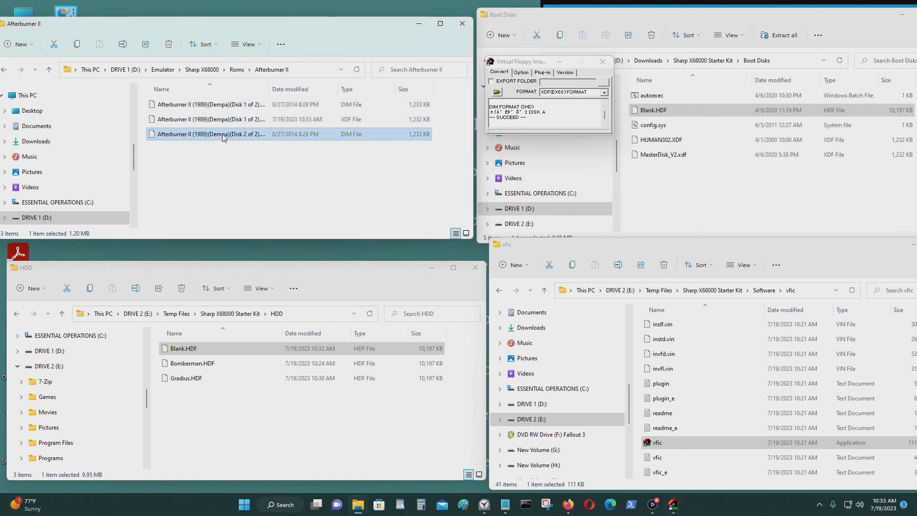
pyautogui.moveTo(223, 137); pyautogui.dragTo(542, 117)
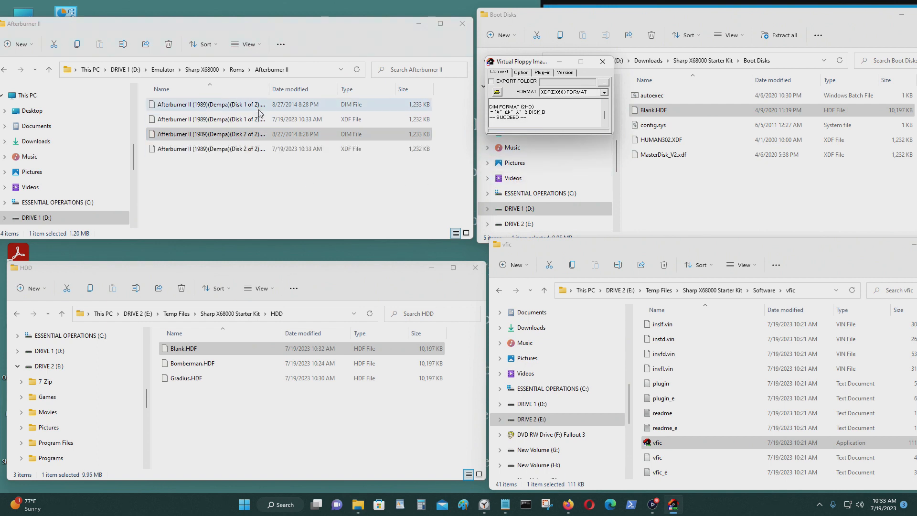
# Rename the two converted Afterburner II XDF files as Disk 1.XDF and Disk 2.XDF.
pyautogui.click(285, 122)
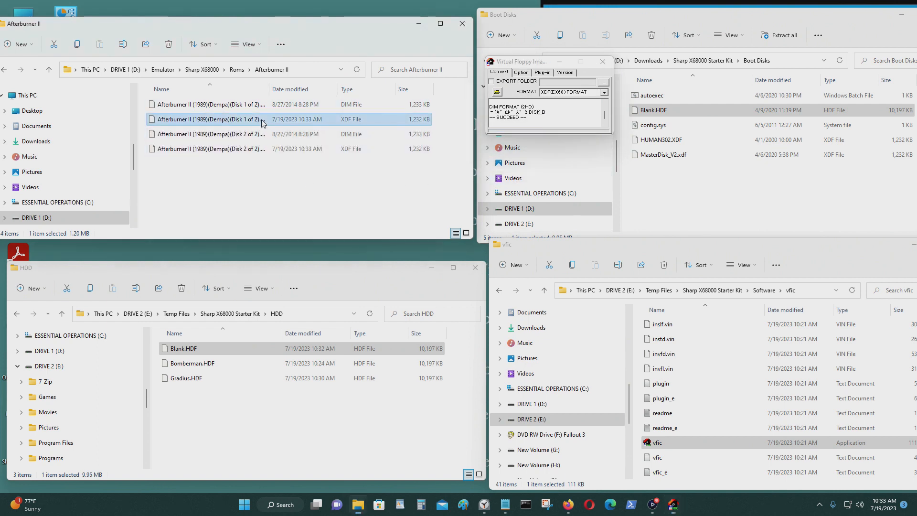
pyautogui.press('F2')
pyautogui.write('Disk 1.XDF')
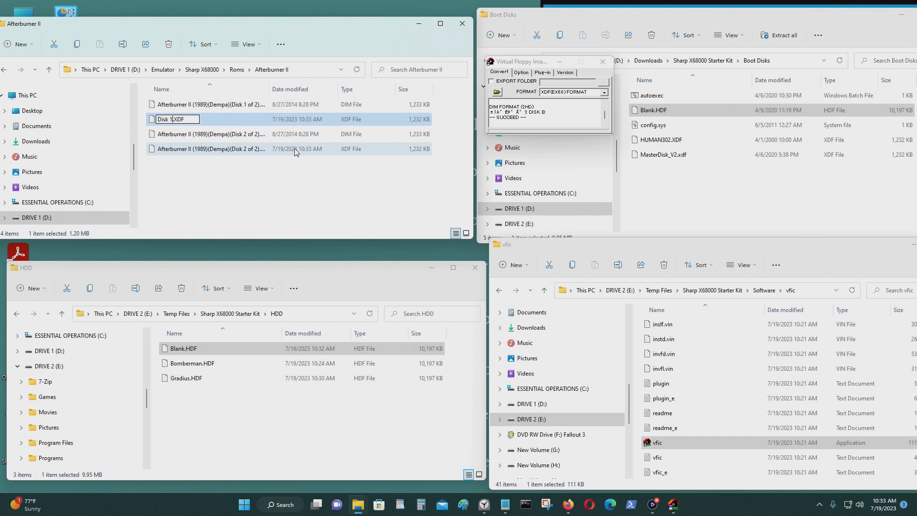
pyautogui.press('Return')
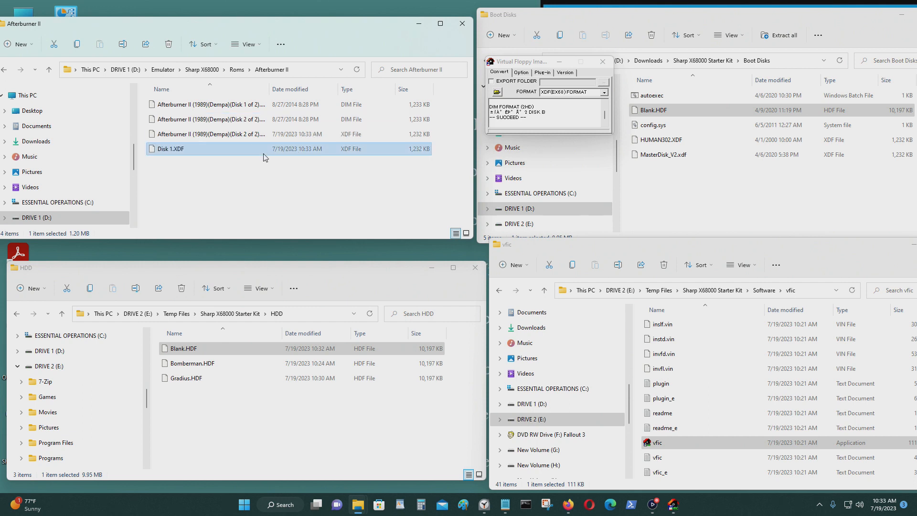
pyautogui.click(254, 135)
pyautogui.press('F2')
pyautogui.write('Di')
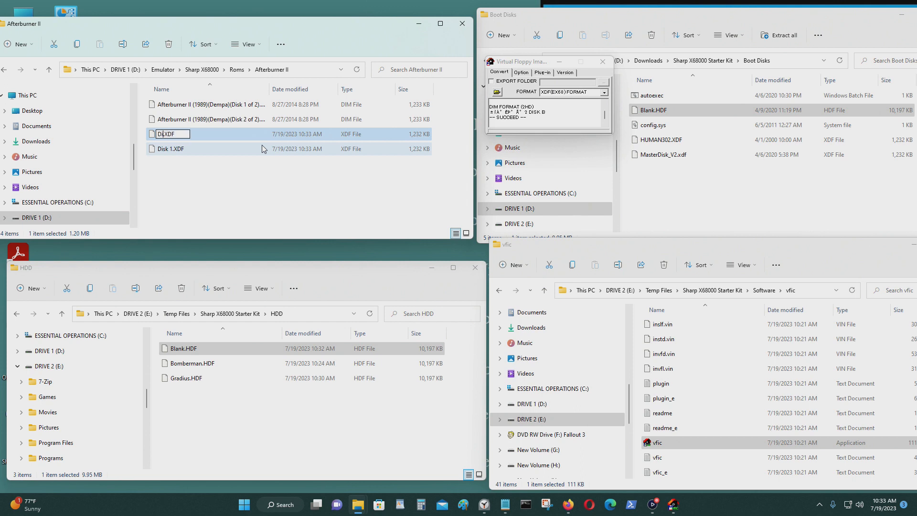
pyautogui.write('sk 2')
pyautogui.press('Return')
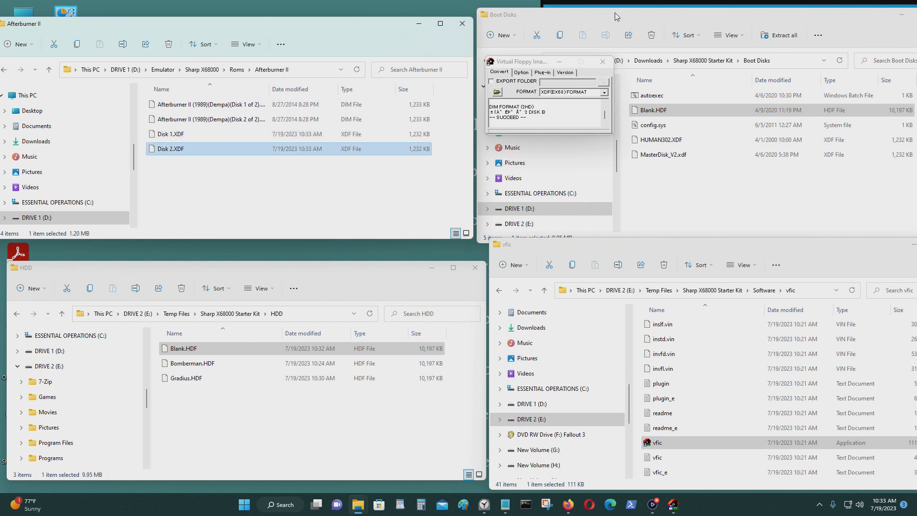
# Close the floppy image converter and open the EditDisk folder within the Starter Kit's Software folder.
pyautogui.click(602, 61)
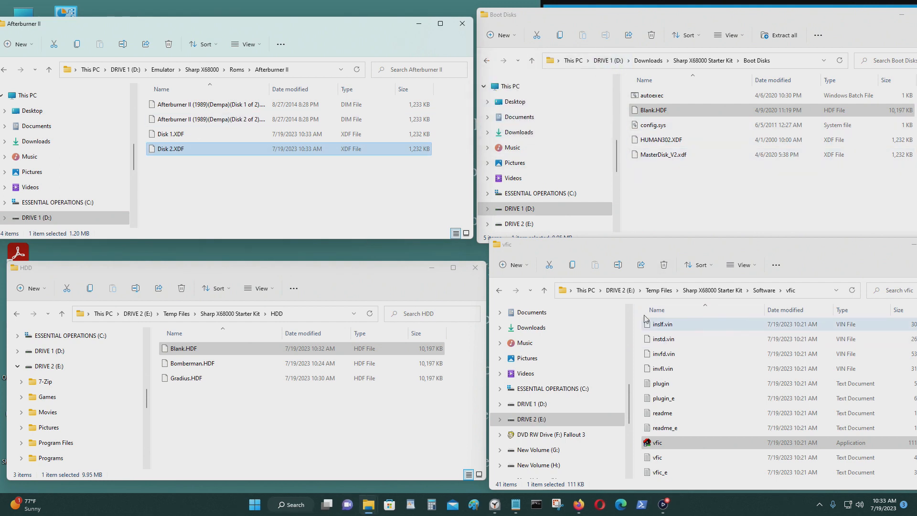
pyautogui.click(499, 289)
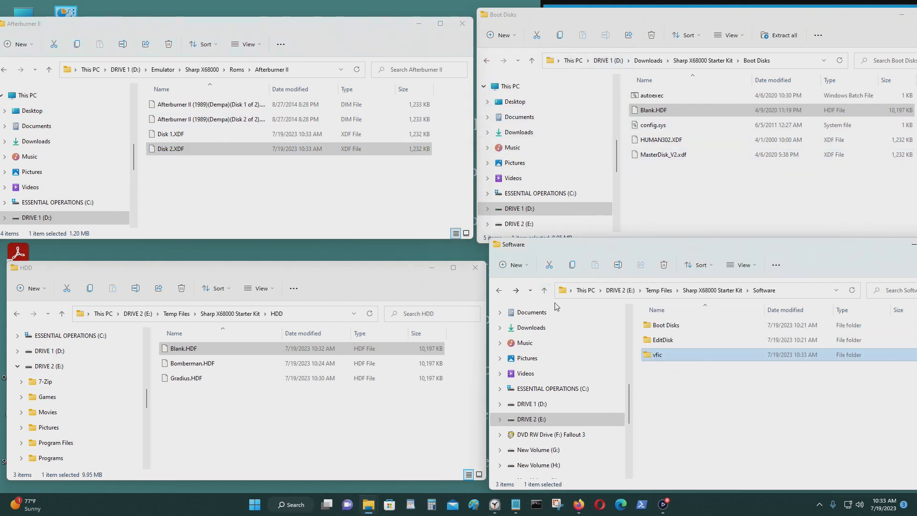
pyautogui.doubleClick(664, 340)
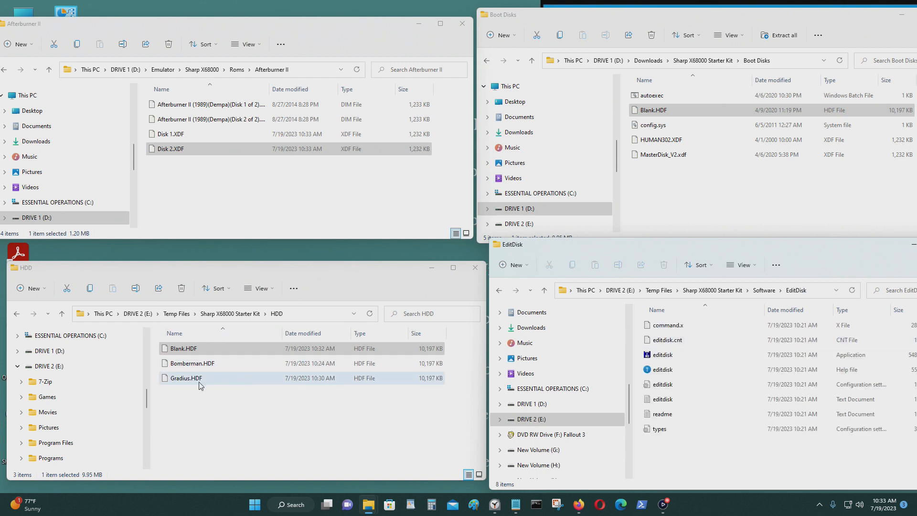
# Rename Blank.HDF in the HDD folder as Afterburner II.HDF.
pyautogui.click(186, 349)
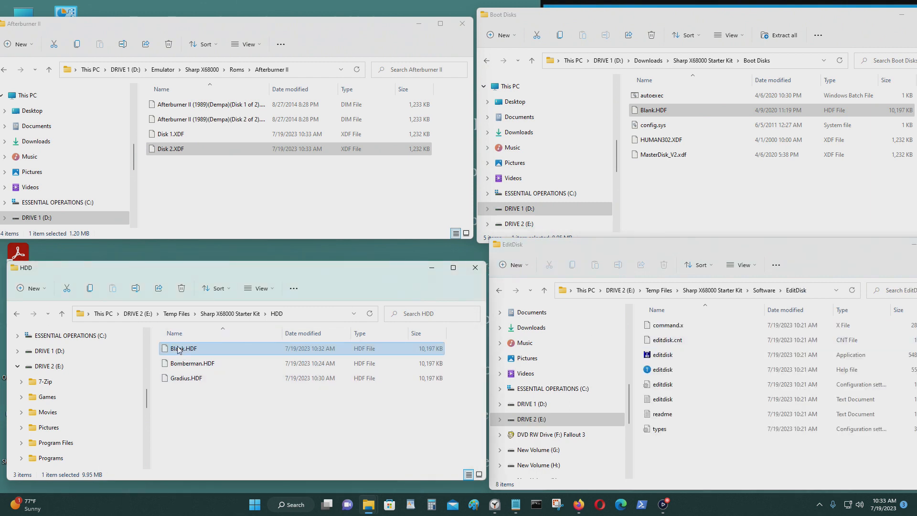
pyautogui.click(183, 350)
pyautogui.write('Afterburner')
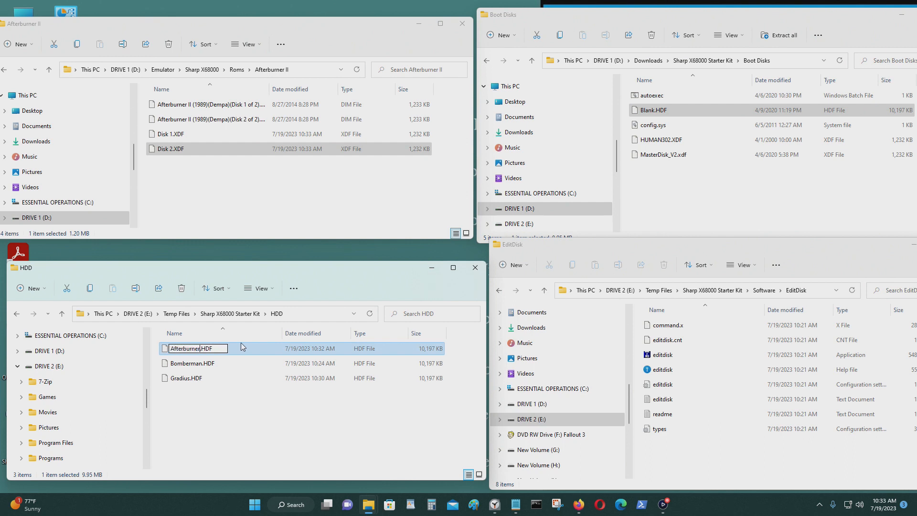
pyautogui.press('Return')
pyautogui.click(200, 352)
pyautogui.press('Right')
pyautogui.write('II')
pyautogui.press('Return')
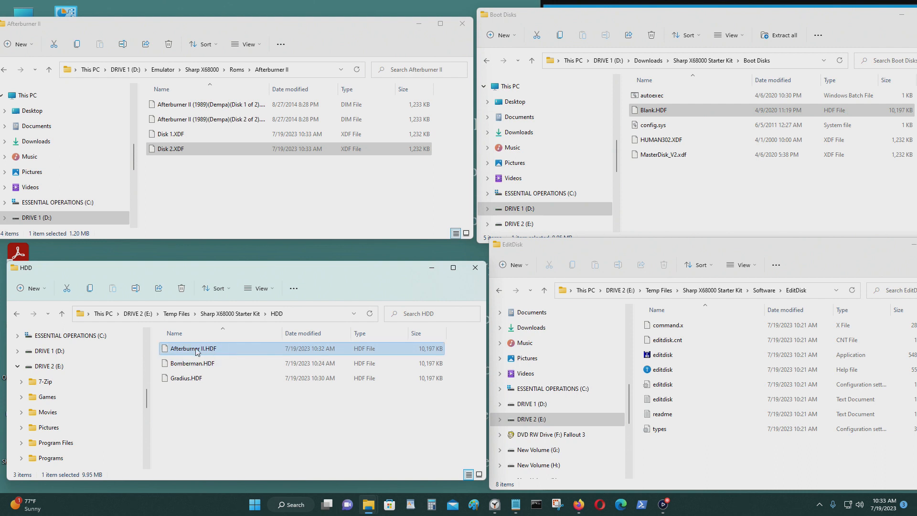
# Open Afterburner II.HDF with the editdisk application and move the DiskExplorer window away from the EditDisk folder.
pyautogui.moveTo(196, 350); pyautogui.dragTo(691, 355)
pyautogui.click(428, 281)
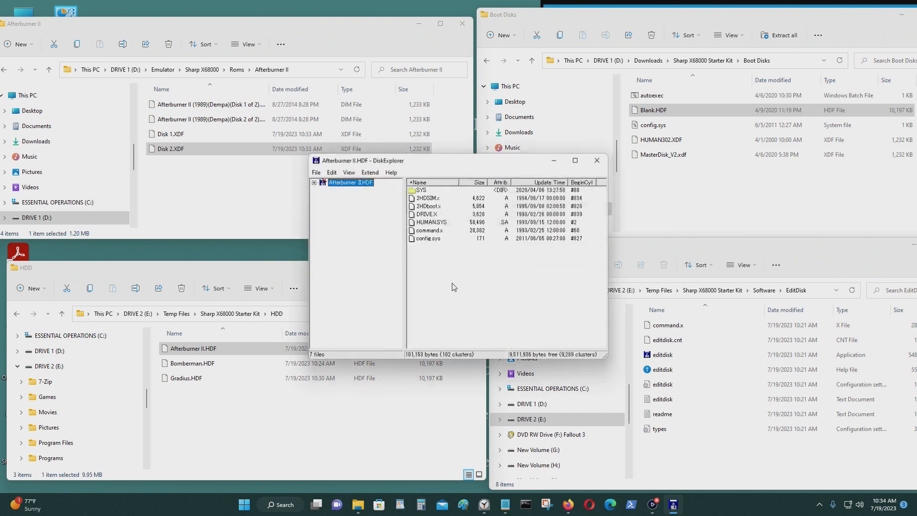
pyautogui.moveTo(470, 162); pyautogui.dragTo(285, 174)
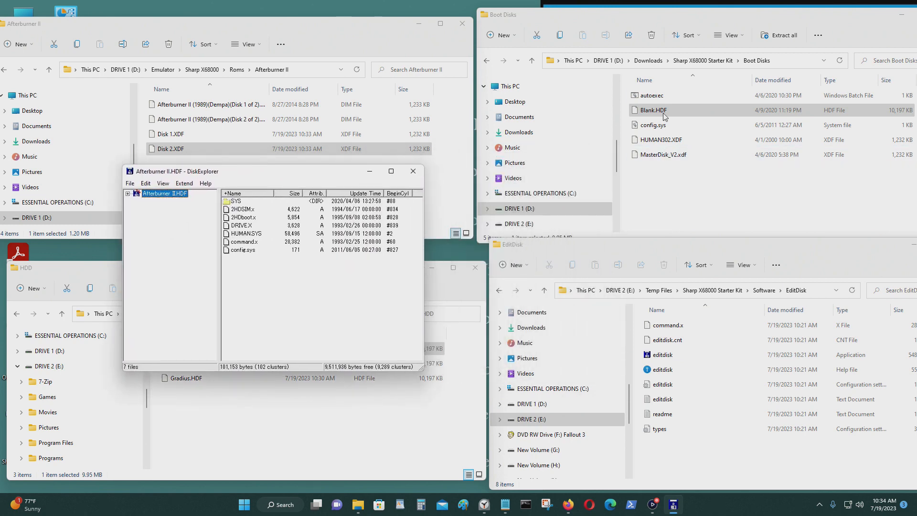
pyautogui.click(659, 96)
pyautogui.rightClick(660, 100)
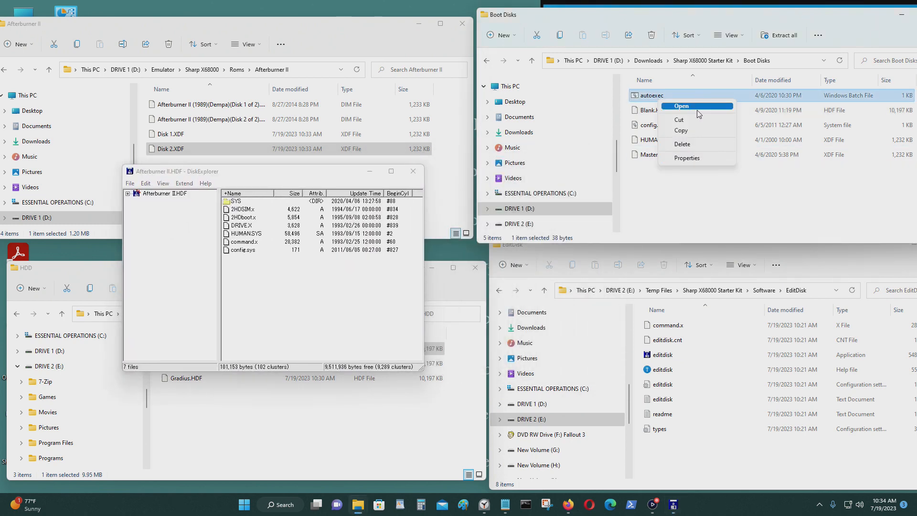
pyautogui.click(697, 159)
pyautogui.click(635, 287)
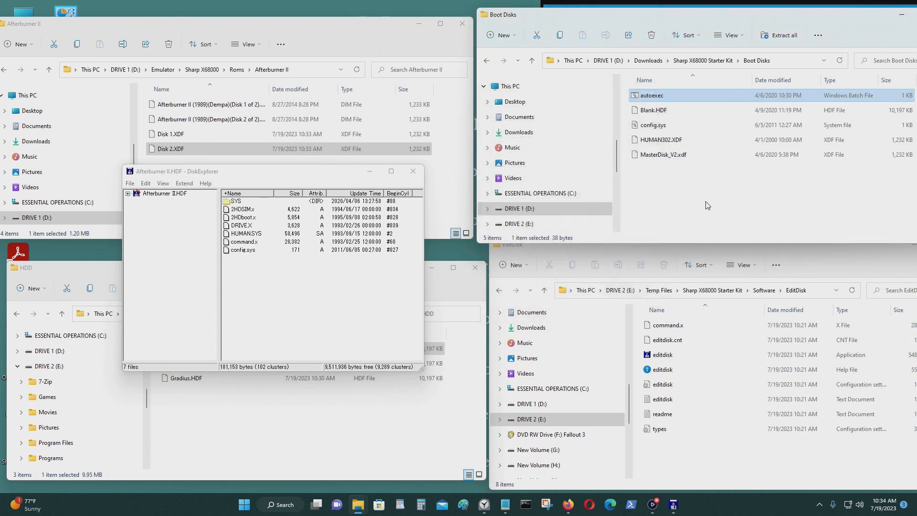
pyautogui.click(486, 61)
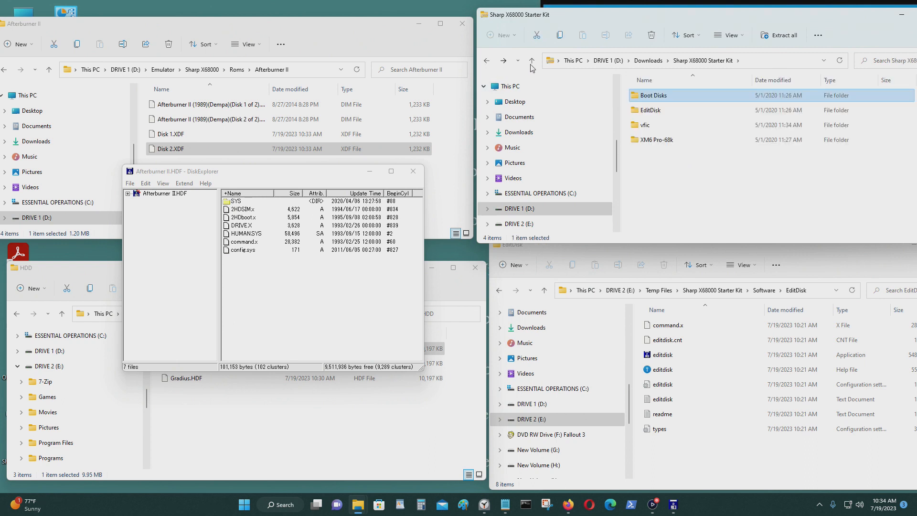
pyautogui.click(755, 62)
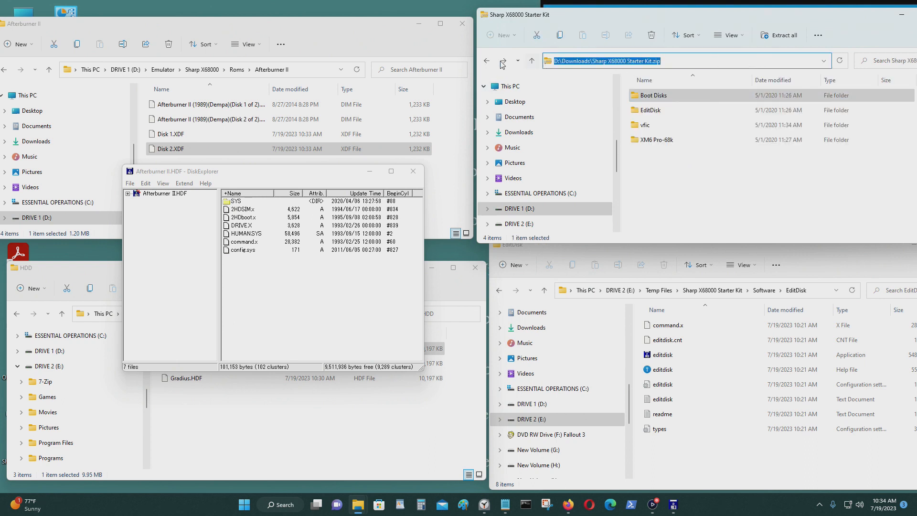
pyautogui.click(504, 63)
# Move the DiskExplorer window below the Afterburner II files and open the extracted Starter Kit's Boot Disks folder.
pyautogui.moveTo(305, 172); pyautogui.dragTo(307, 265)
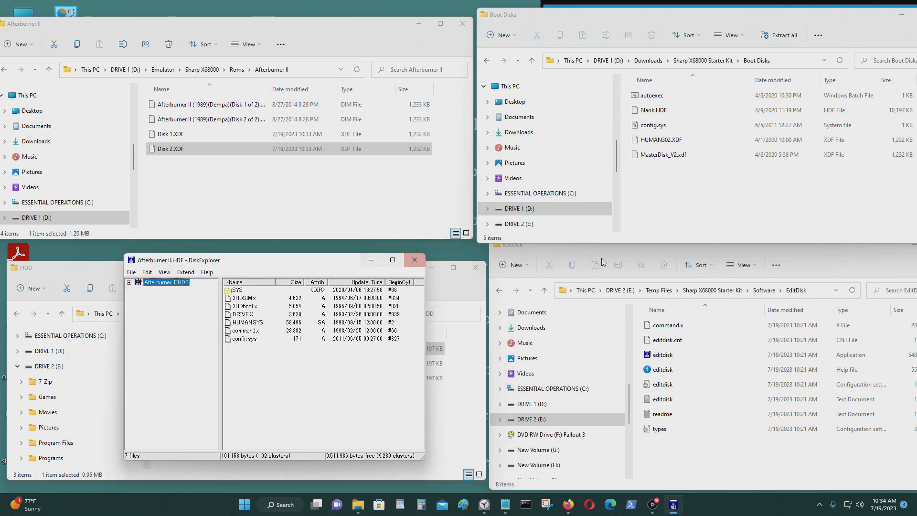
pyautogui.click(499, 290)
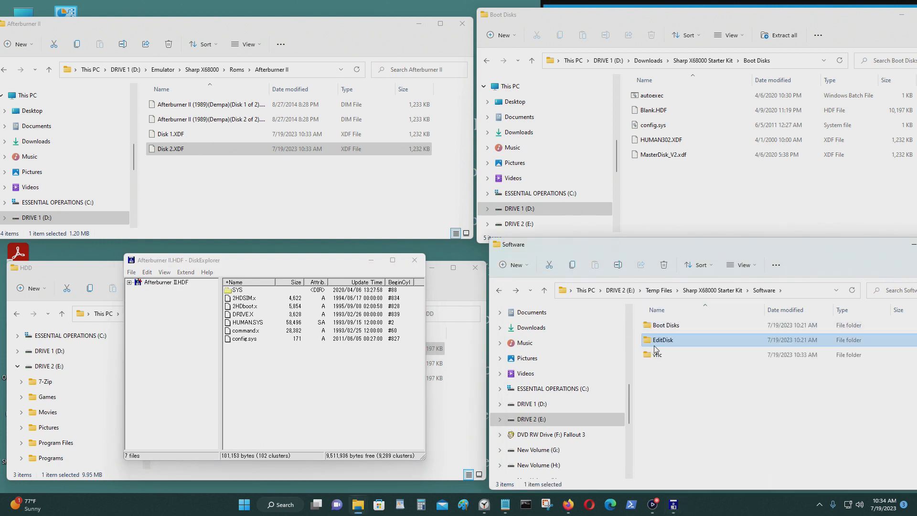
pyautogui.click(681, 327)
pyautogui.doubleClick(680, 328)
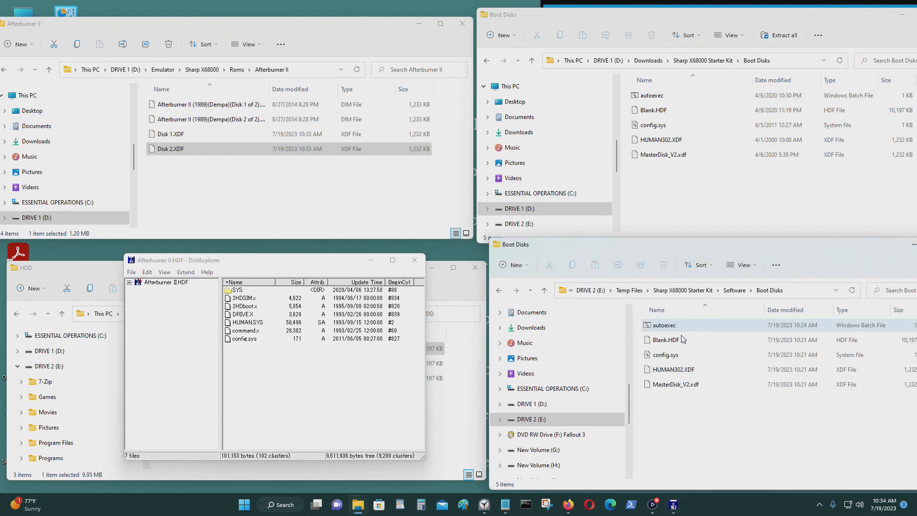
# Open the extracted autoexec batch file for editing and make its command line read "2hdboot -$4 -aDisk1.XDF -bDisk2.XDF".
pyautogui.rightClick(681, 326)
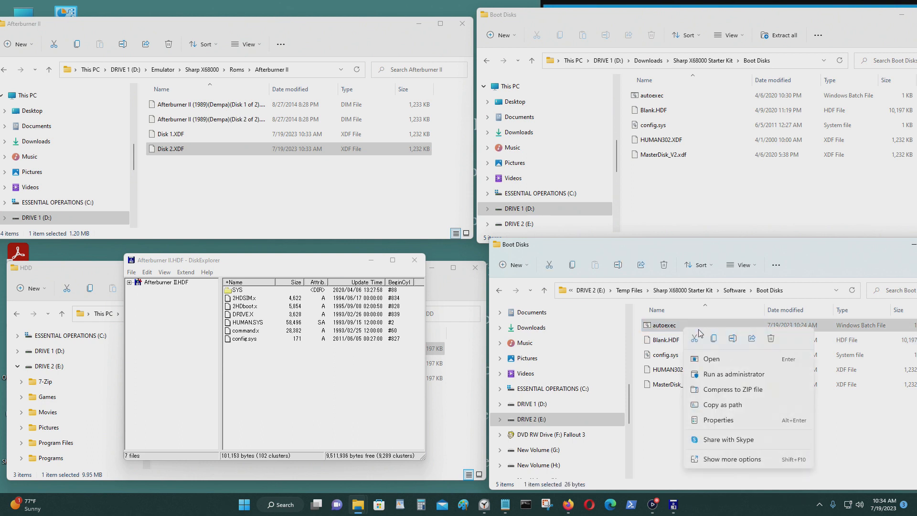
pyautogui.click(745, 459)
pyautogui.click(767, 271)
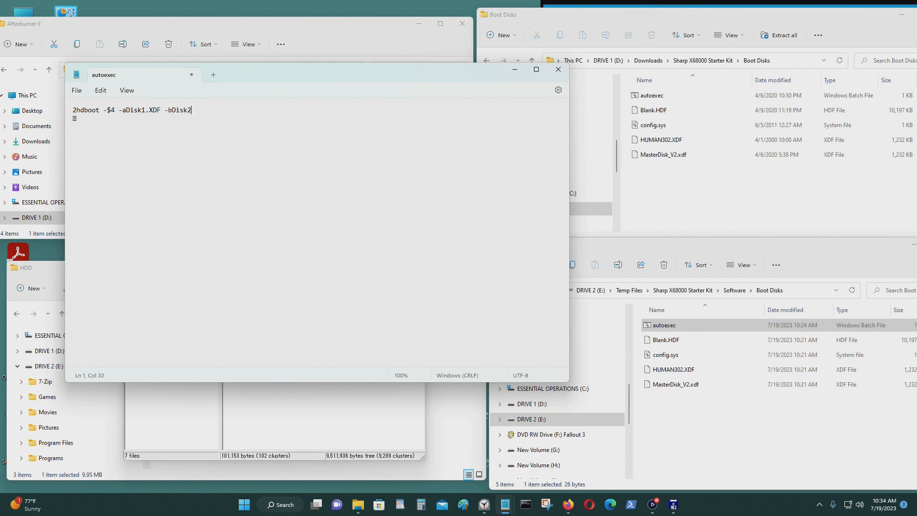
pyautogui.write('XDF')
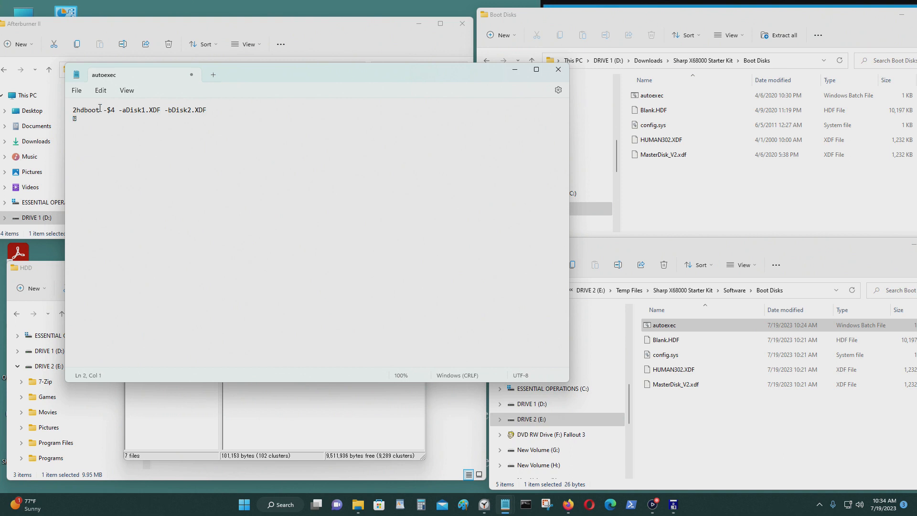
# Save the edited autoexec batch file and close it.
pyautogui.click(76, 90)
pyautogui.click(86, 151)
pyautogui.click(558, 70)
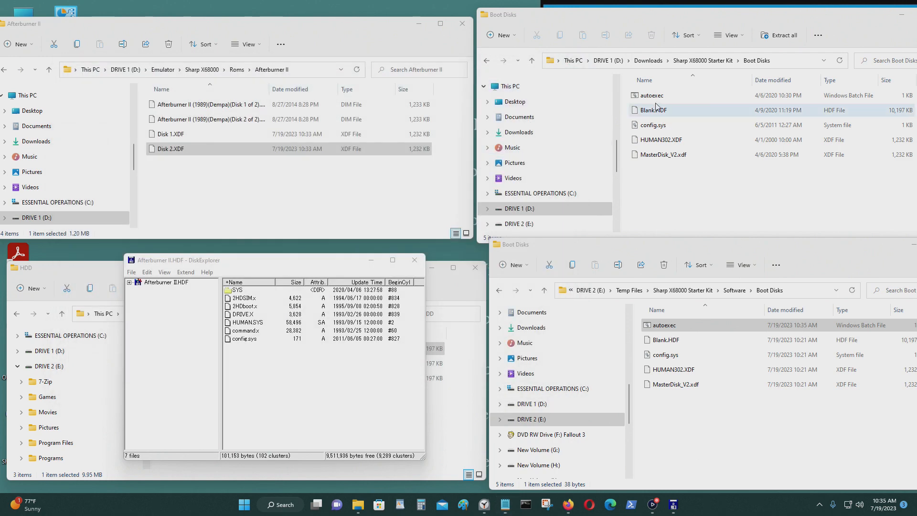
# Try to copy the autoexec batch file from the zipped Starter Kit's Boot Disks folder into the Afterburner II disk image.
pyautogui.moveTo(669, 94); pyautogui.dragTo(359, 419)
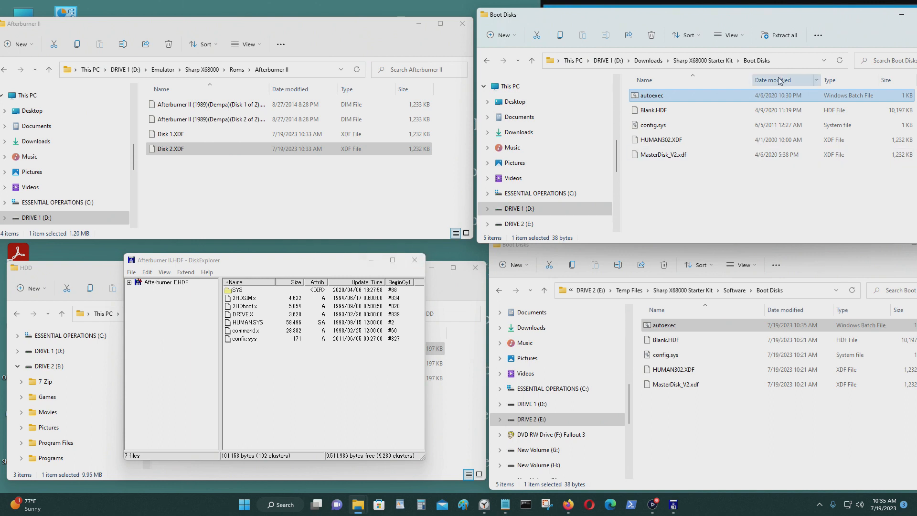
pyautogui.click(789, 58)
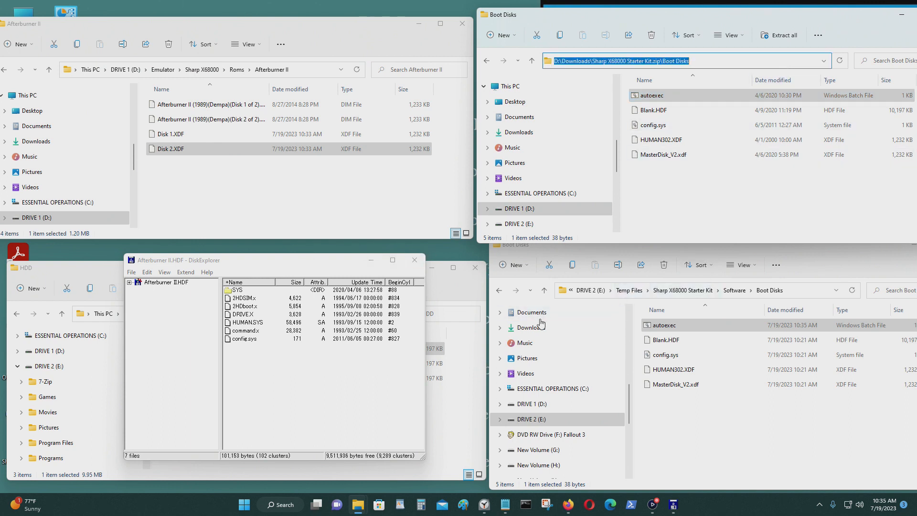
pyautogui.click(711, 427)
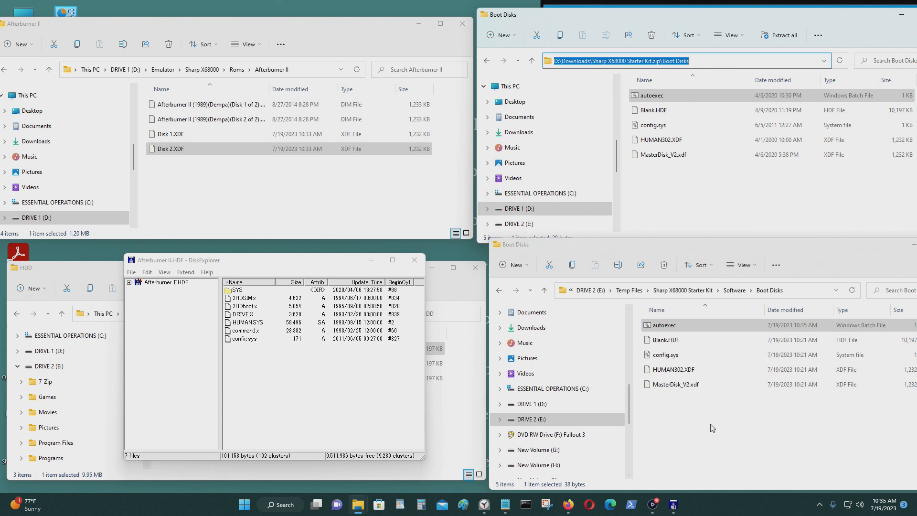
# Reopen the extracted Boot Disks folder's autoexec batch file for editing, check its saved command line and close it.
pyautogui.click(671, 338)
pyautogui.click(677, 326)
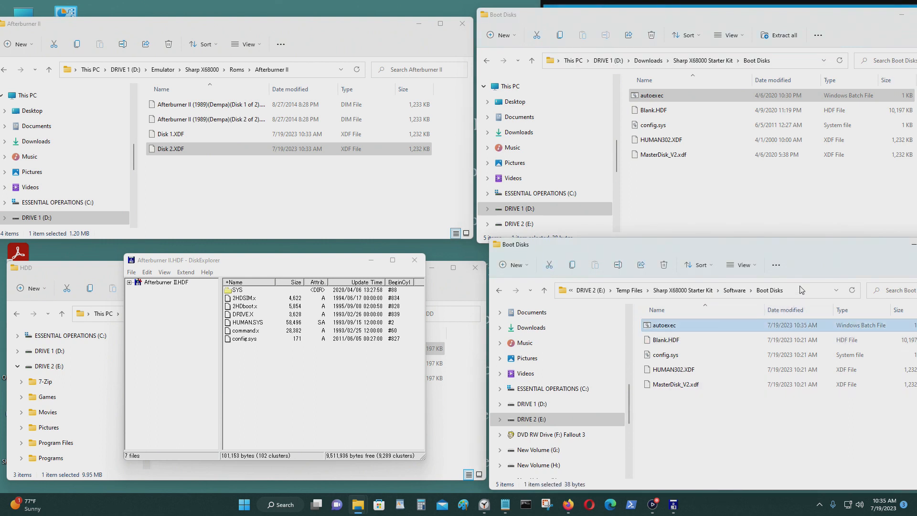
pyautogui.hotkey('alt', 'd')
pyautogui.press('Escape')
pyautogui.rightClick(716, 329)
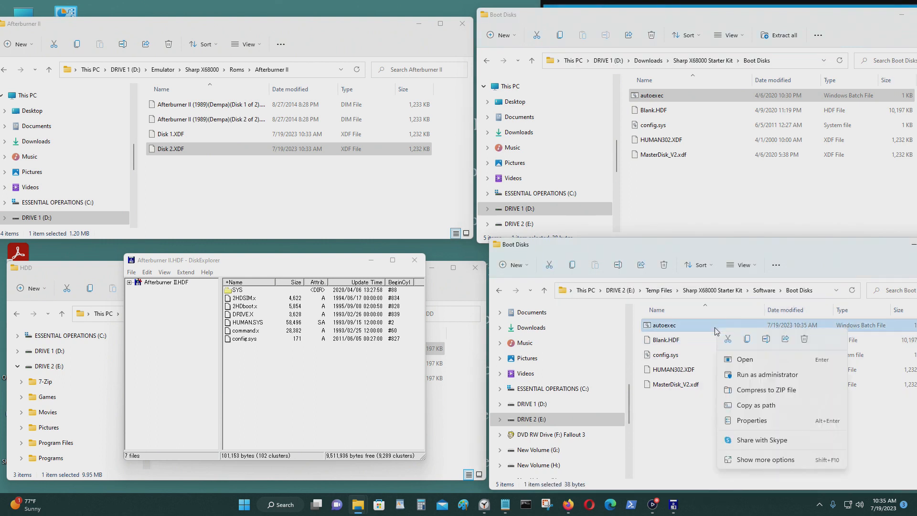
pyautogui.click(779, 459)
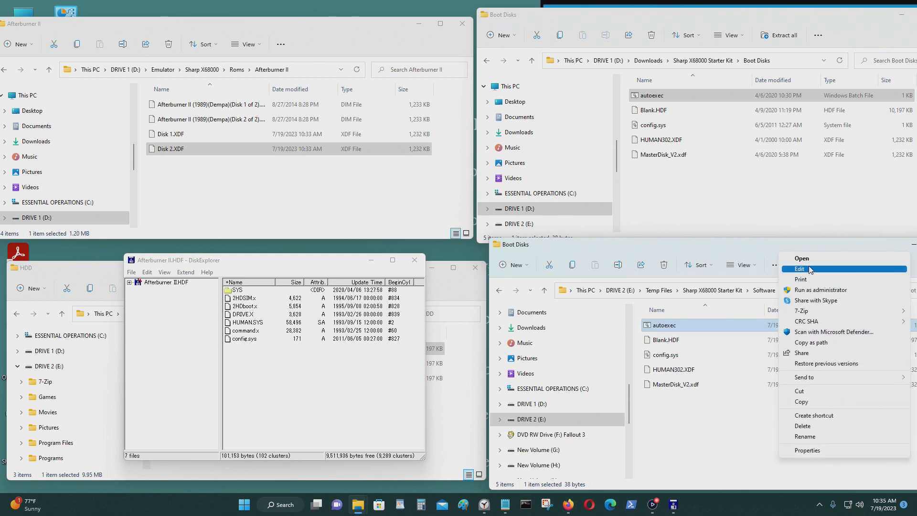
pyautogui.click(753, 269)
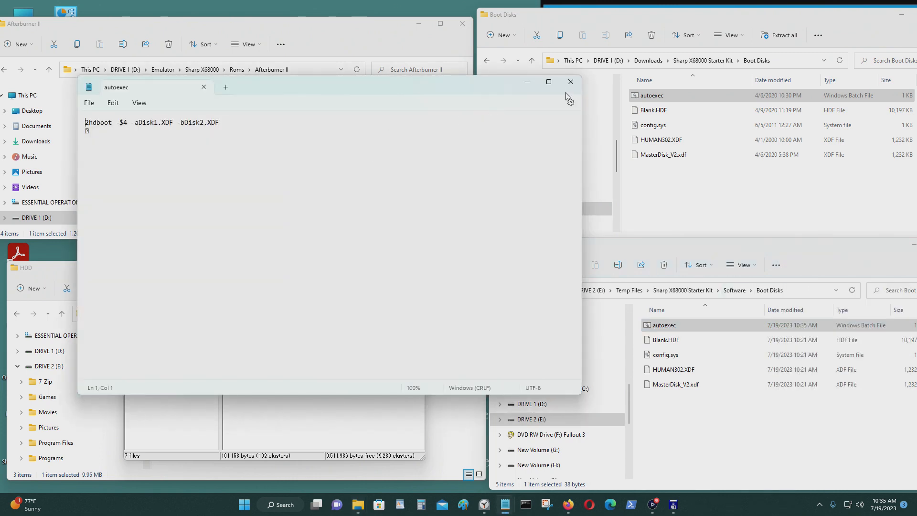
pyautogui.click(570, 82)
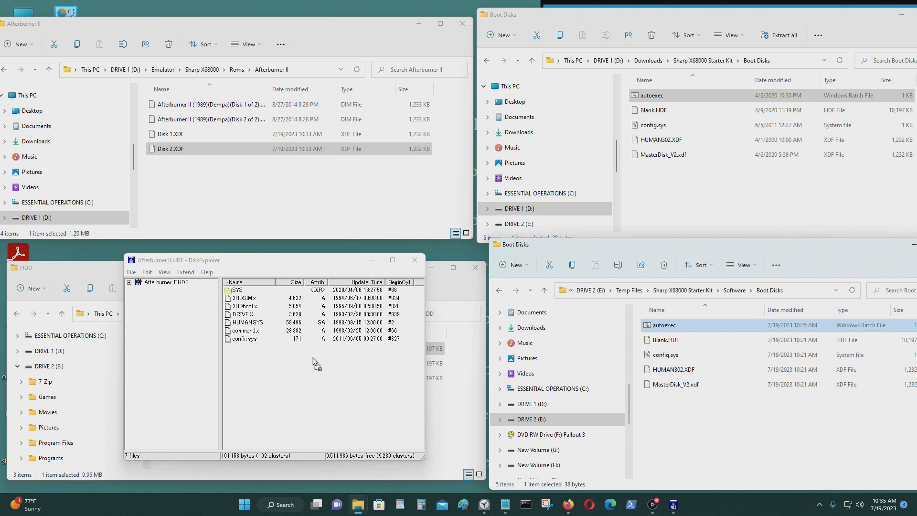
# Copy the extracted autoexec batch file into the Afterburner II disk image and close DiskExplorer.
pyautogui.moveTo(313, 357); pyautogui.dragTo(310, 367)
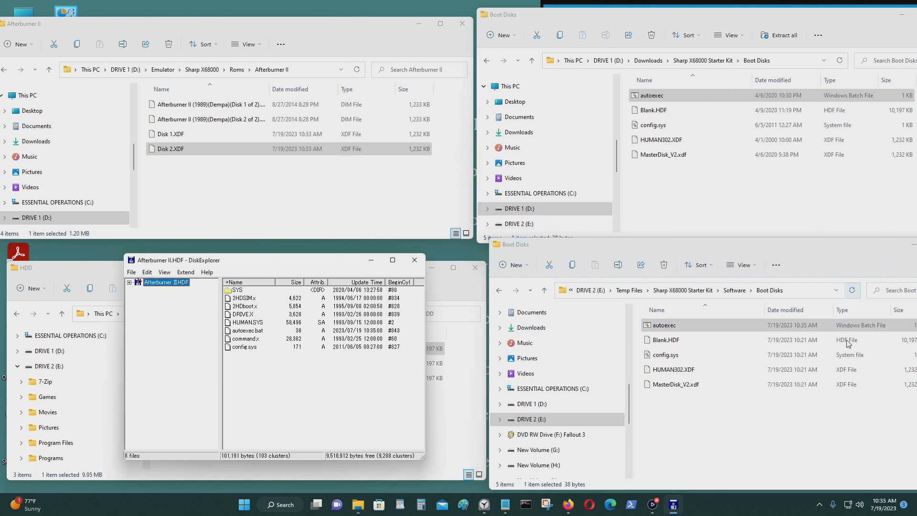
pyautogui.click(415, 260)
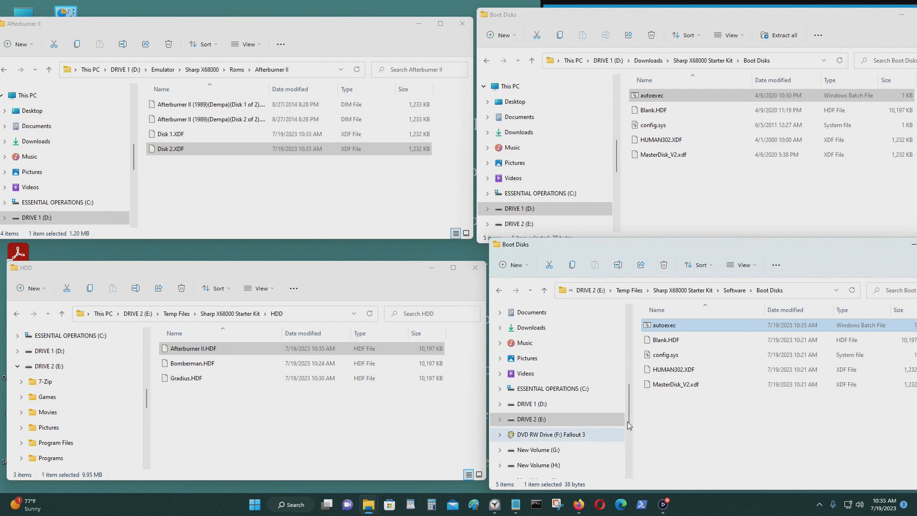
# Return to the extracted Sharp X68000 Starter Kit folder and launch Afterburner II.HDF with the XM6 application.
pyautogui.click(503, 292)
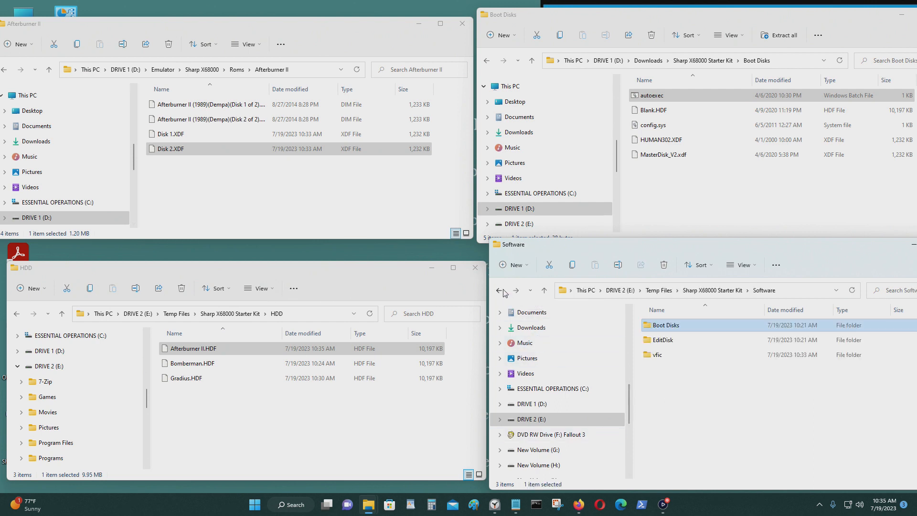
pyautogui.click(499, 291)
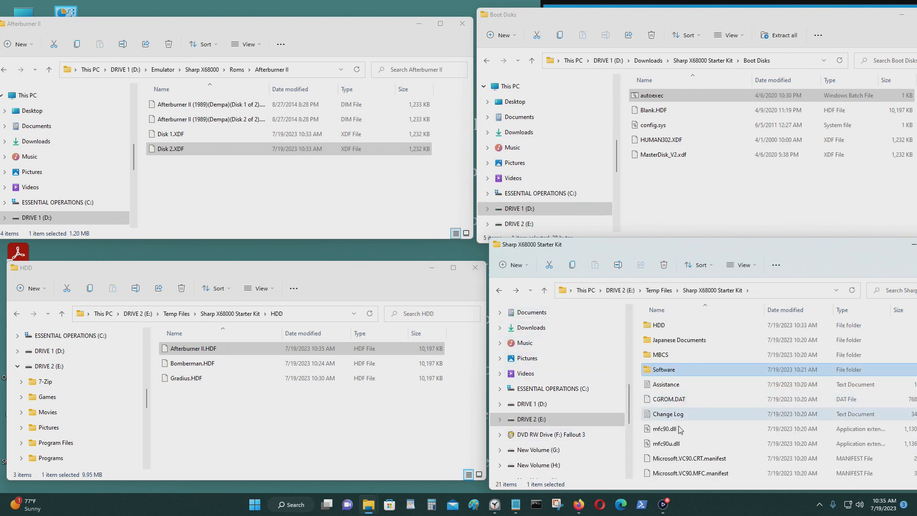
pyautogui.click(209, 347)
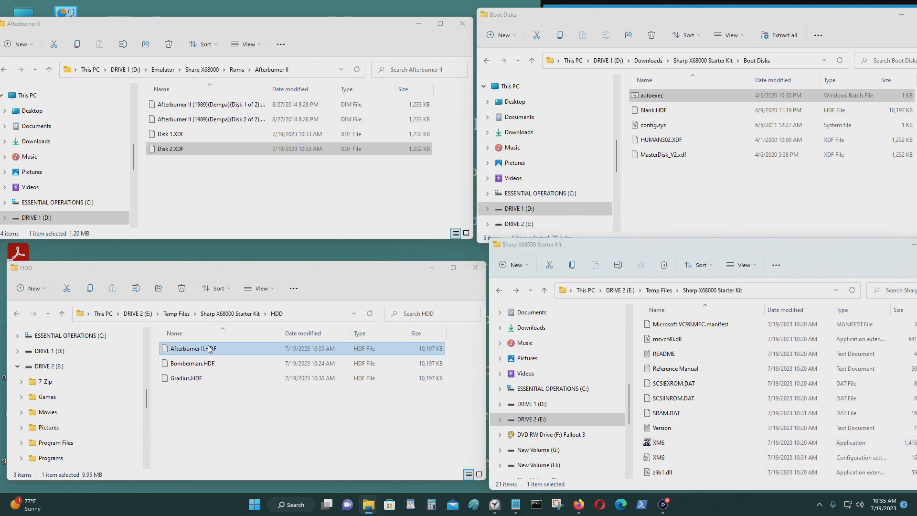
pyautogui.moveTo(209, 347); pyautogui.dragTo(682, 445)
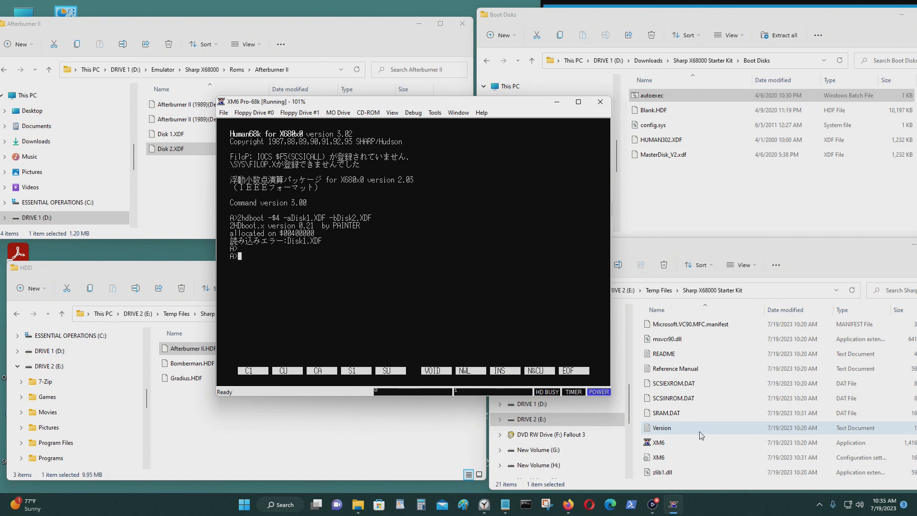
# List the files on the emulated boot drive with the dir command and close the emulator.
pyautogui.write('ir')
pyautogui.press('Return')
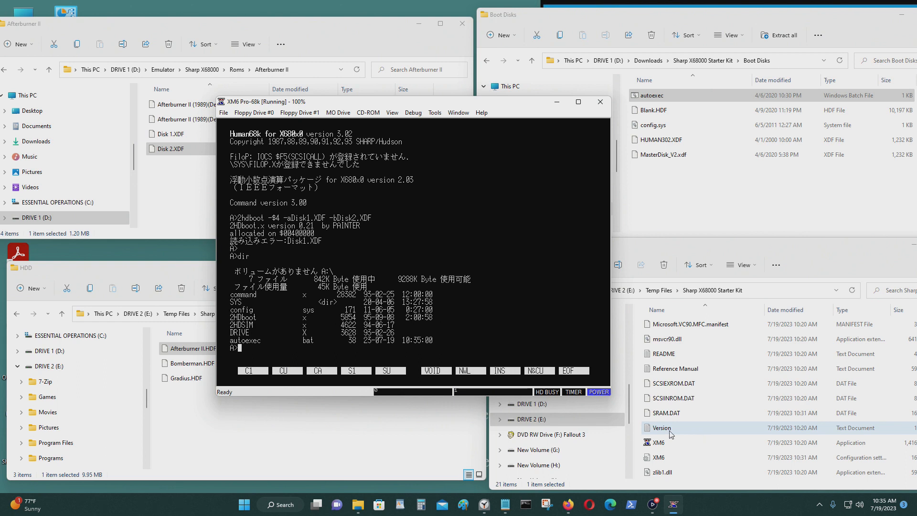
pyautogui.click(599, 100)
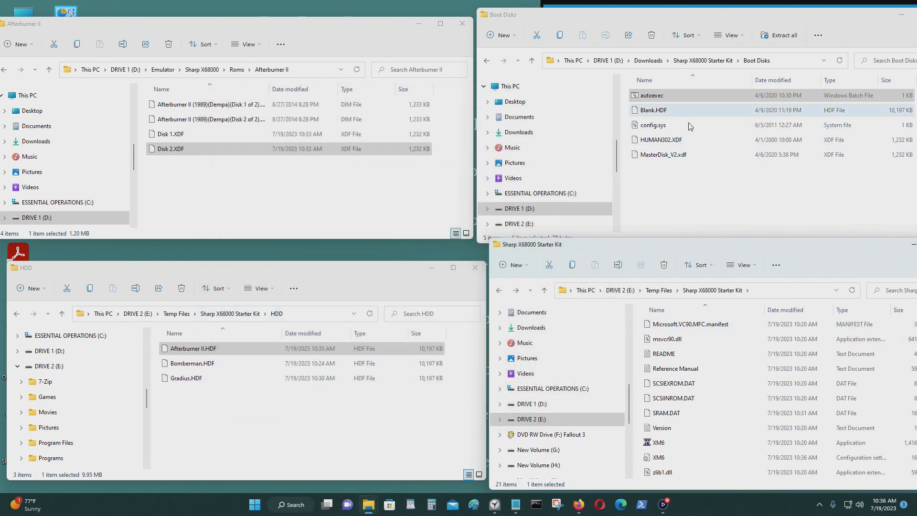
# Open the Starter Kit's Software\EditDisk folder and open Afterburner II.HDF with the editdisk application.
pyautogui.click(498, 290)
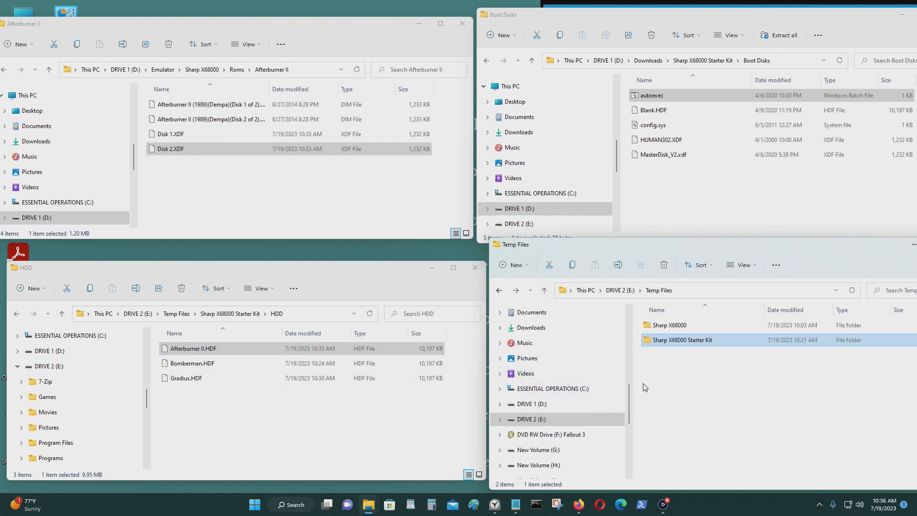
pyautogui.doubleClick(683, 341)
pyautogui.doubleClick(685, 370)
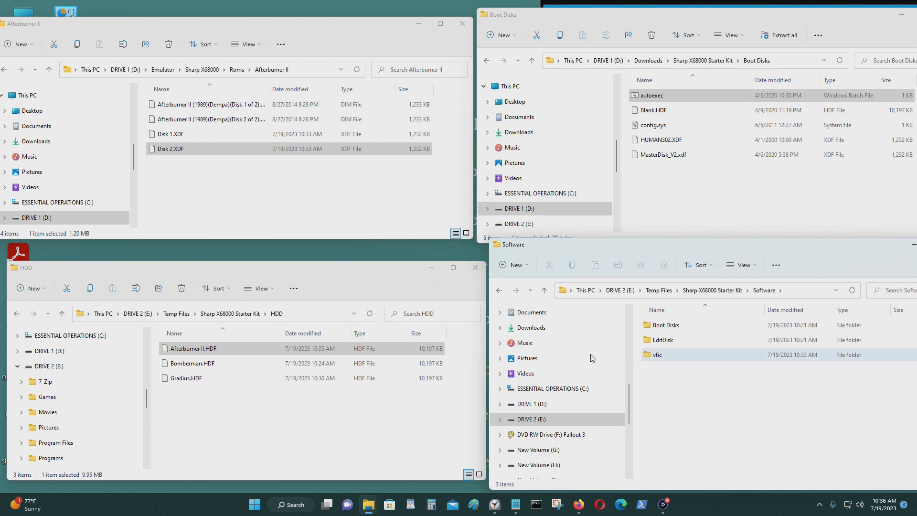
pyautogui.doubleClick(668, 354)
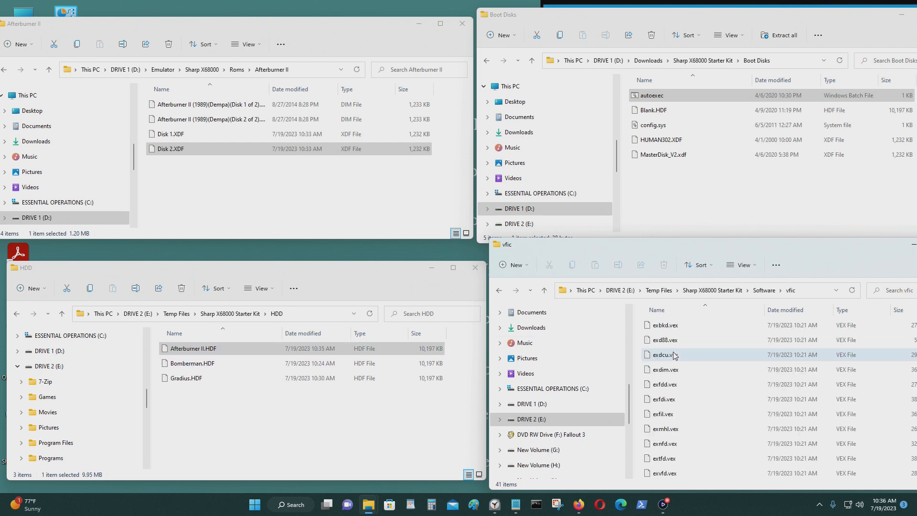
pyautogui.click(499, 290)
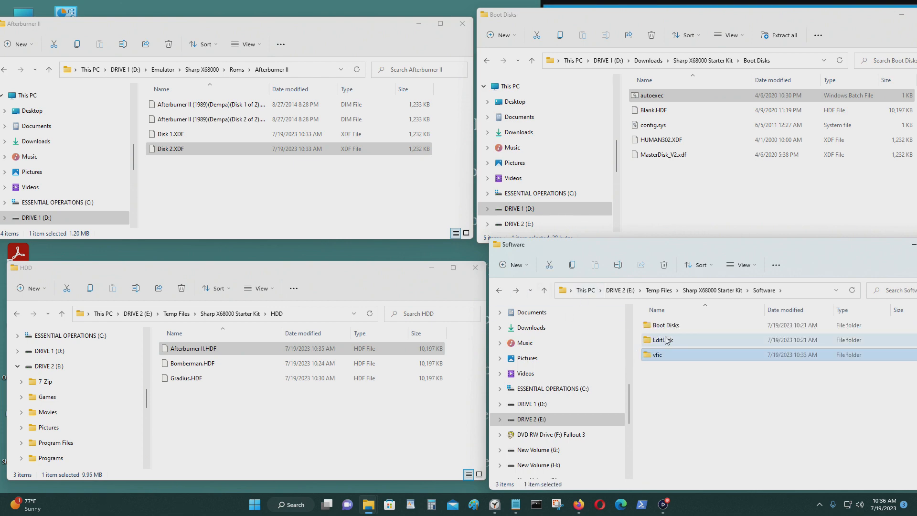
pyautogui.doubleClick(662, 340)
pyautogui.click(369, 350)
pyautogui.moveTo(313, 349); pyautogui.dragTo(706, 355)
pyautogui.click(436, 279)
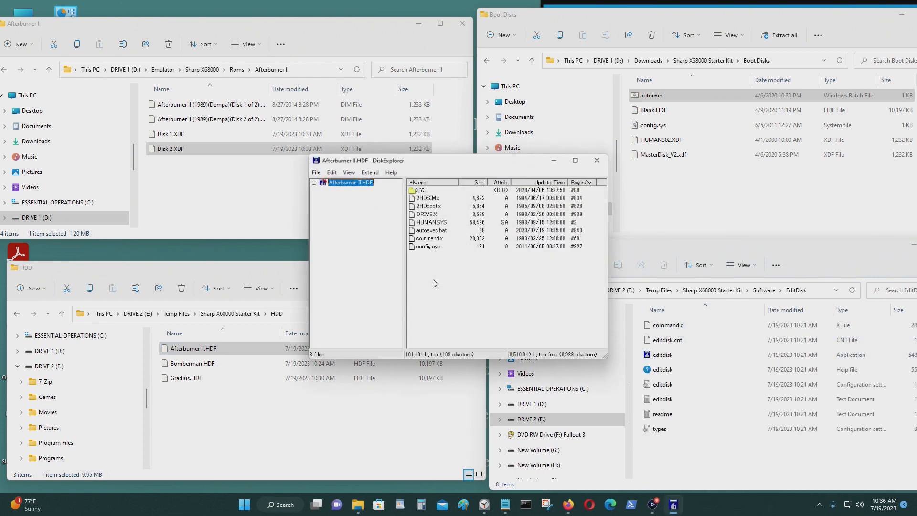
# Extract autoexec.bat from the disk image into the EditDisk folder, open it for editing to check its disk names, and close it.
pyautogui.click(422, 230)
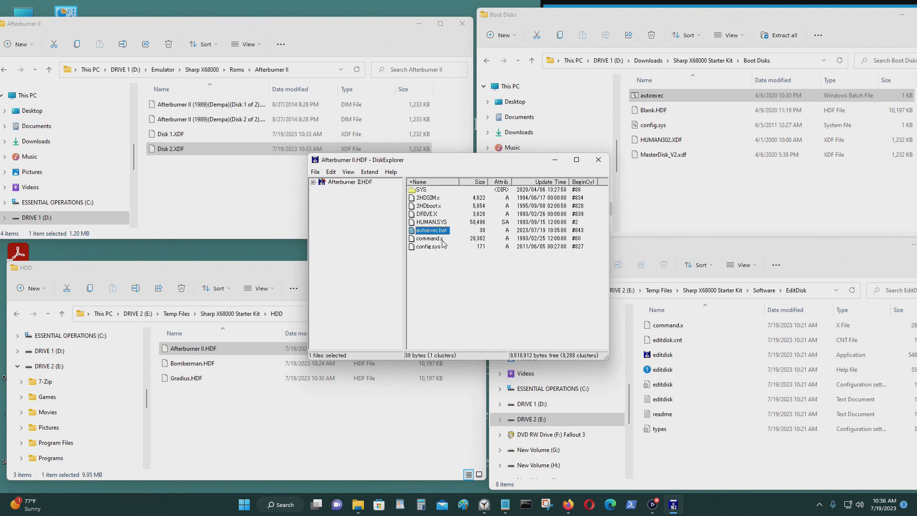
pyautogui.moveTo(428, 232); pyautogui.dragTo(690, 463)
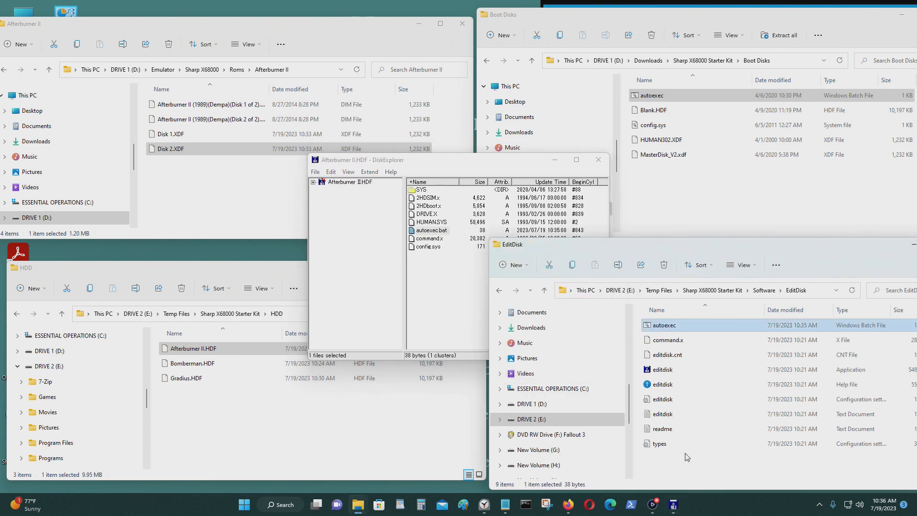
pyautogui.rightClick(680, 324)
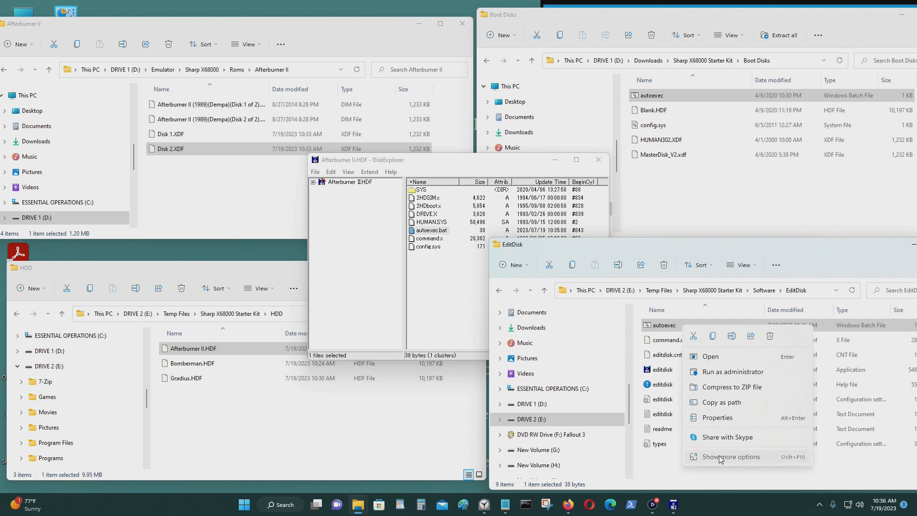
pyautogui.click(777, 264)
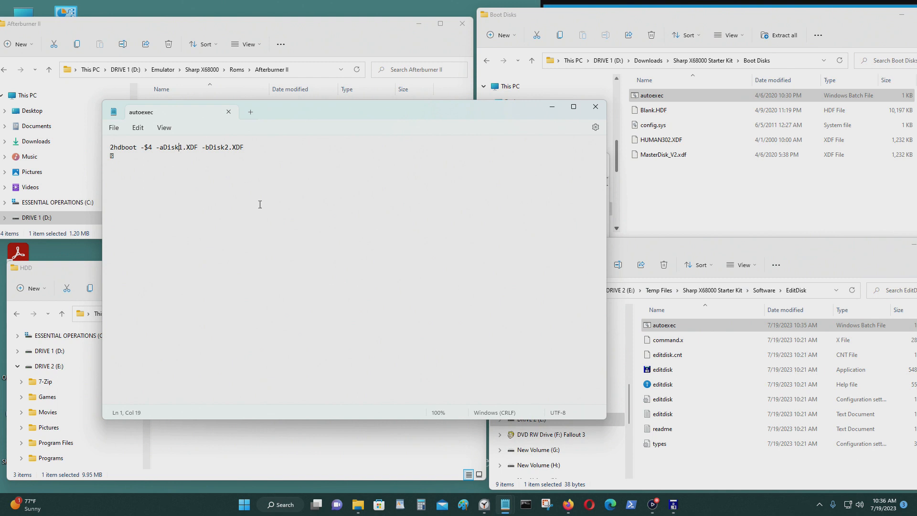
pyautogui.click(595, 106)
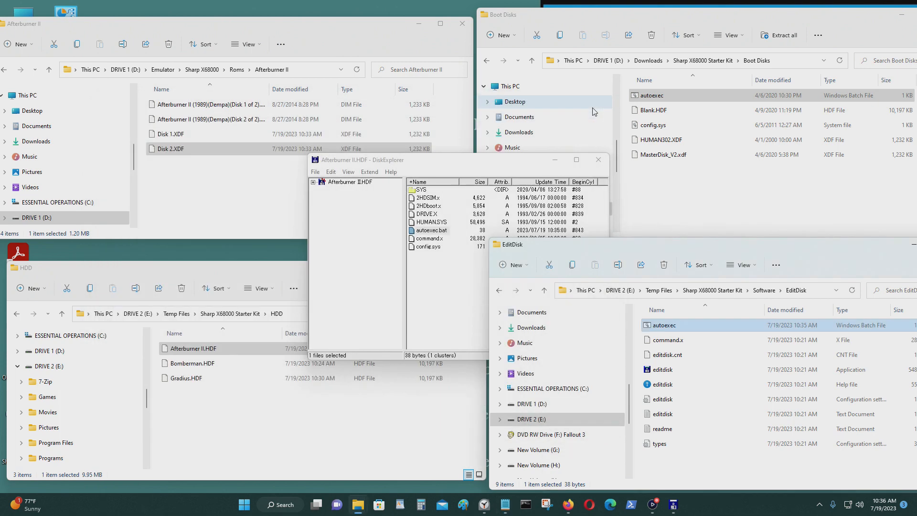
# Remove the spaces from the two XDF file names in the Afterburner II folder, making them Disk1.XDF and Disk2.XDF.
pyautogui.click(269, 184)
pyautogui.click(167, 136)
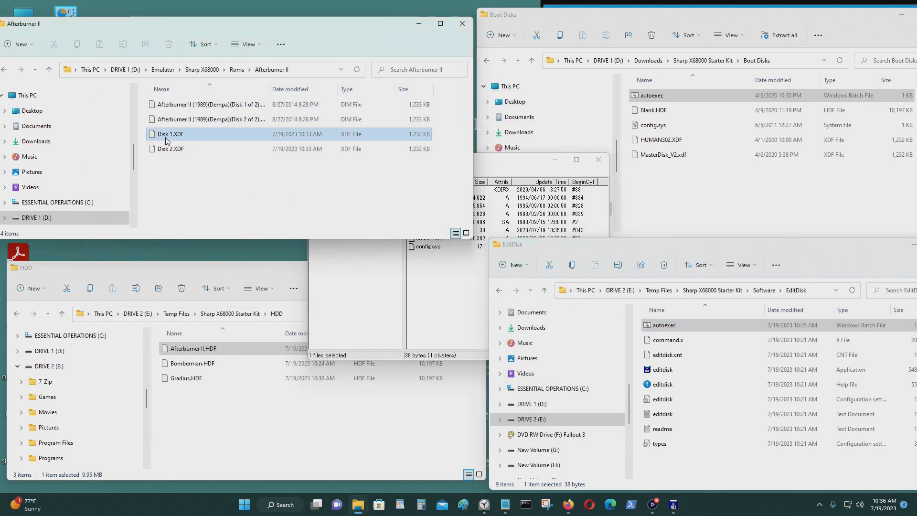
pyautogui.click(167, 135)
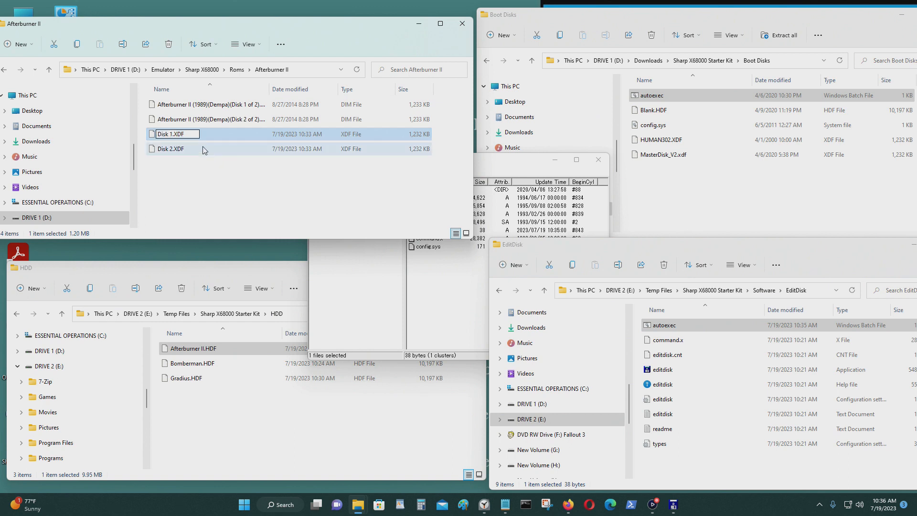
pyautogui.press('BackSpace')
pyautogui.click(165, 150)
pyautogui.click(174, 137)
pyautogui.press('F2')
pyautogui.moveTo(174, 136); pyautogui.dragTo(177, 136)
pyautogui.press('Left')
pyautogui.press('Left')
pyautogui.press('Left')
pyautogui.press('BackSpace')
pyautogui.click(224, 178)
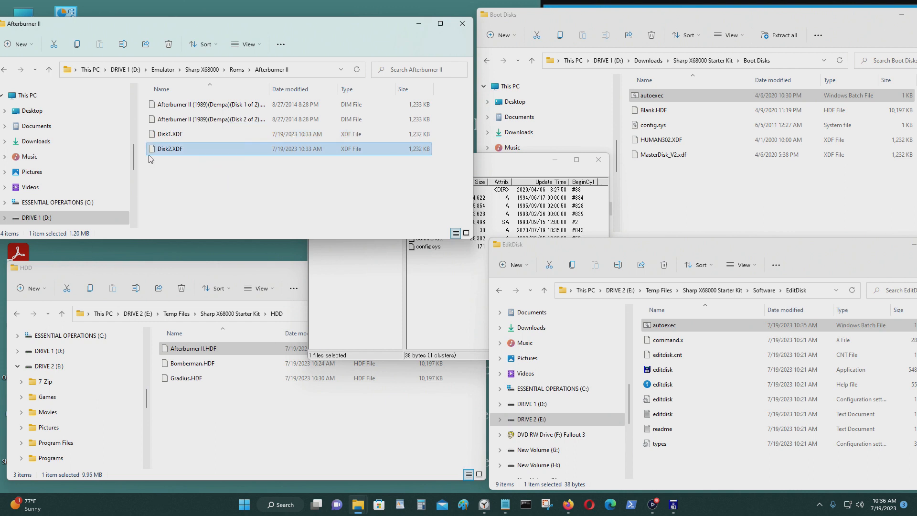
# Bring the DiskExplorer window forward and move it clear of the HDD folder's file list.
pyautogui.click(426, 266)
pyautogui.moveTo(473, 160); pyautogui.dragTo(539, 160)
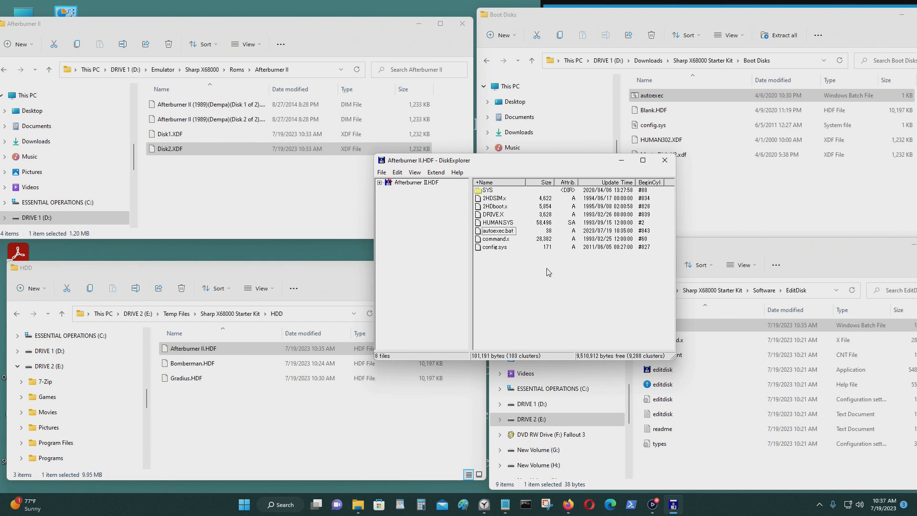
# Rename the two XDF files as Disk 1.XDF and Disk 2.XDF and copy both into the Afterburner II disk image.
pyautogui.click(176, 134)
pyautogui.click(168, 134)
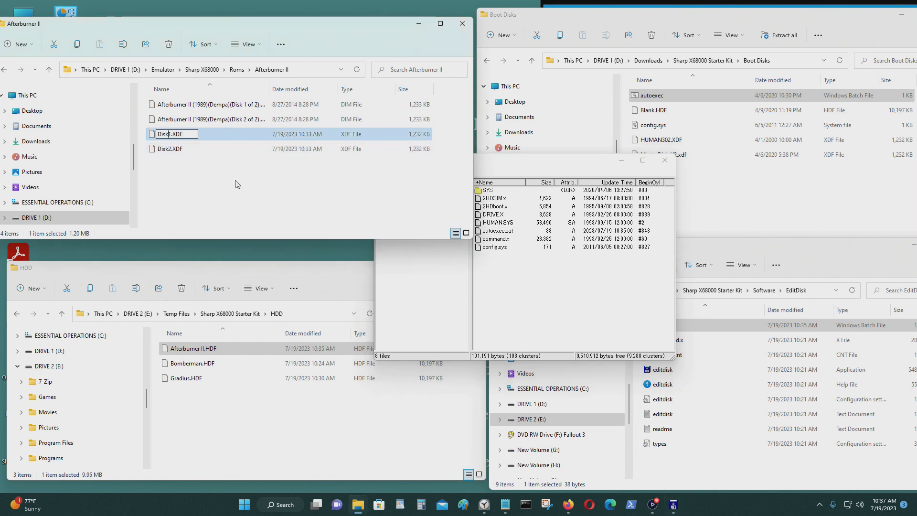
pyautogui.press('Return')
pyautogui.click(172, 149)
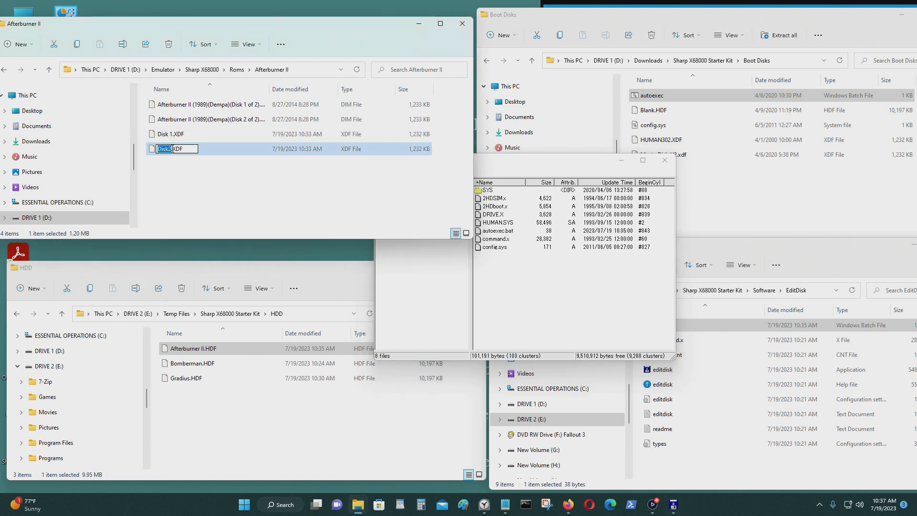
pyautogui.click(171, 150)
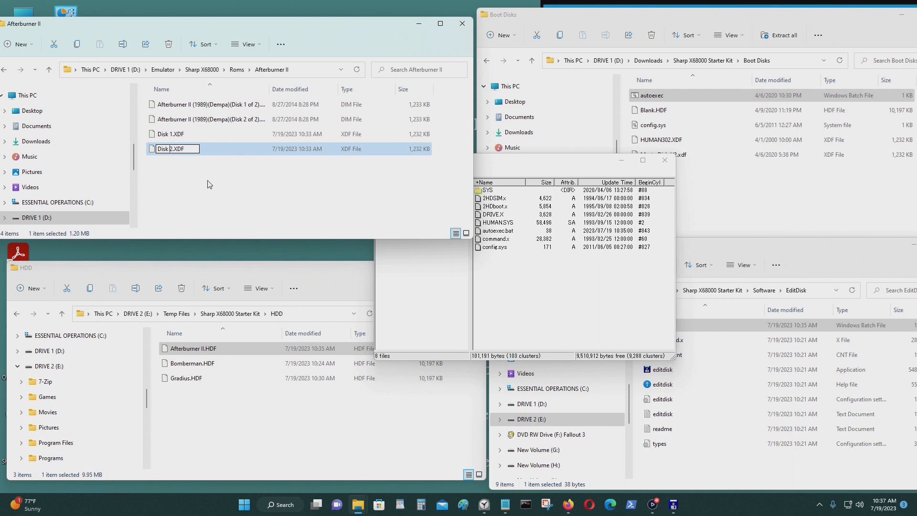
pyautogui.press('Return')
pyautogui.moveTo(260, 194); pyautogui.dragTo(564, 297)
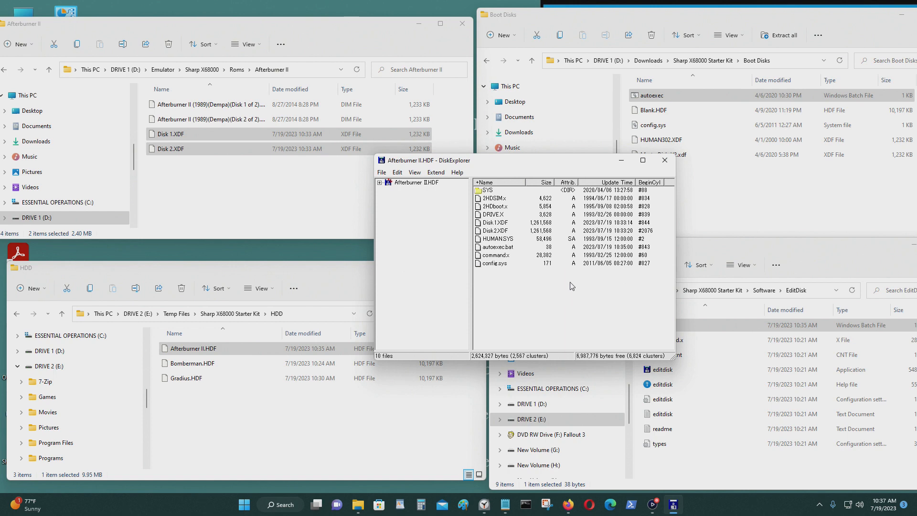
# Close DiskExplorer and boot Afterburner II.HDF with the XM6 program in the Sharp X68000 Starter Kit folder.
pyautogui.click(664, 160)
pyautogui.click(698, 188)
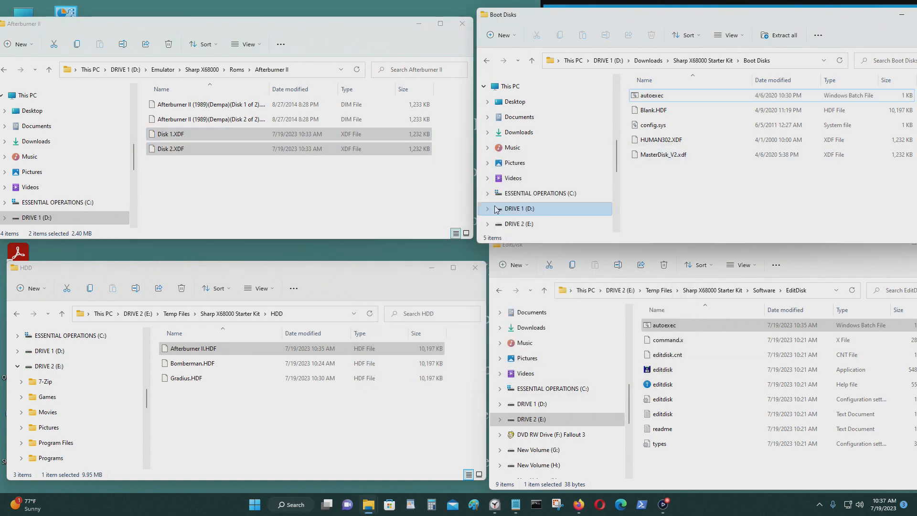
pyautogui.click(497, 291)
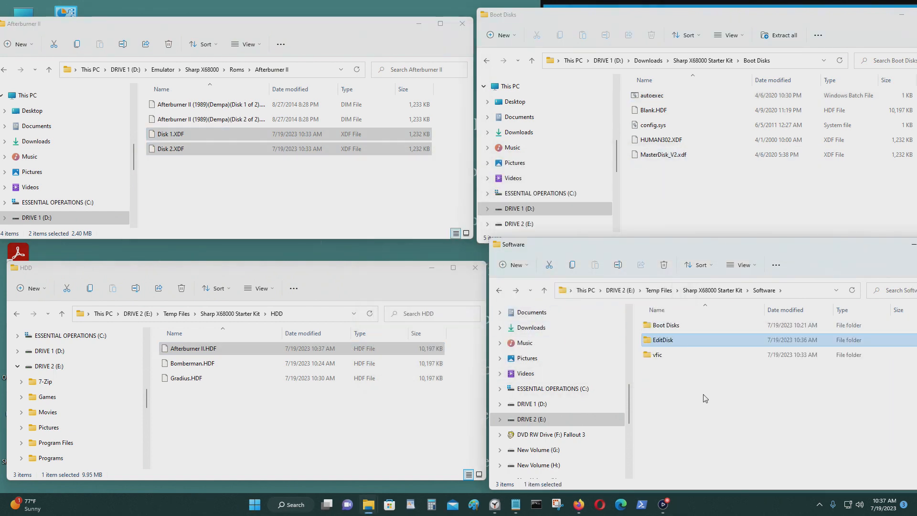
pyautogui.click(496, 292)
pyautogui.moveTo(267, 351); pyautogui.dragTo(698, 445)
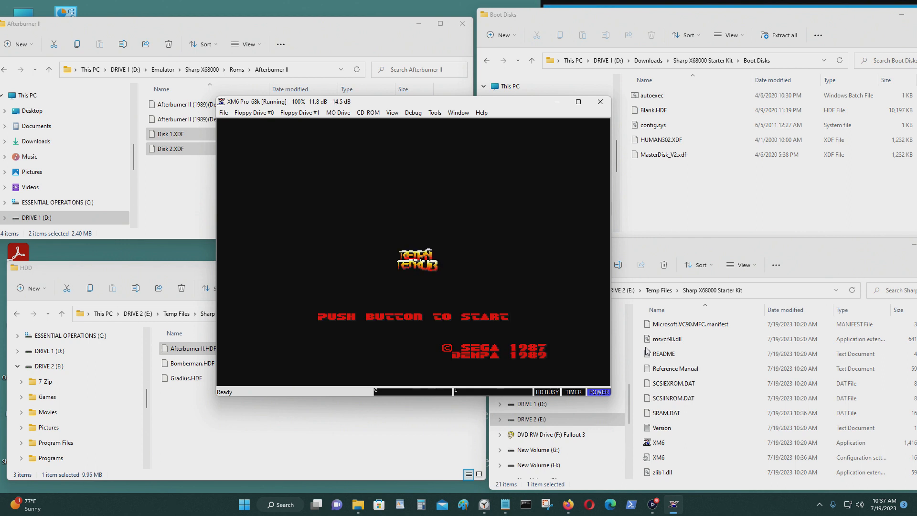
# Start Afterburner II from its title screen and test it briefly.
pyautogui.press('F12')
pyautogui.click(414, 251)
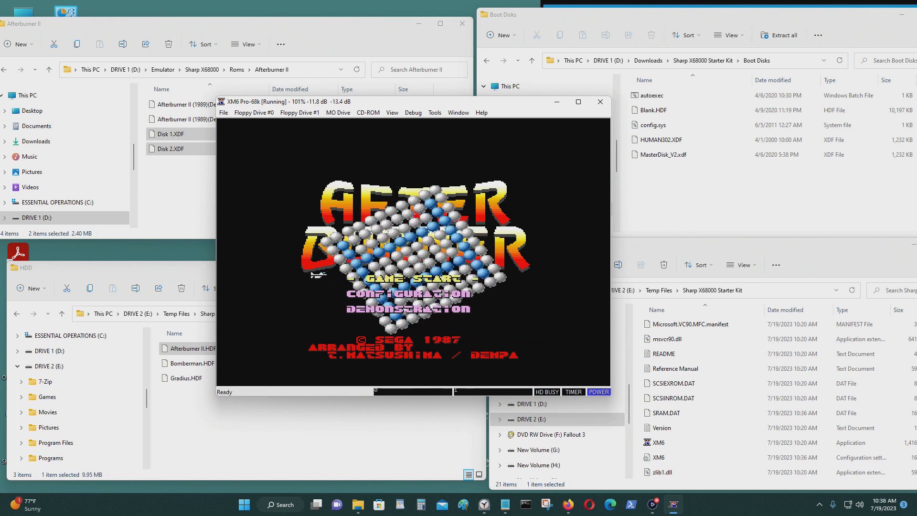
pyautogui.click(413, 252)
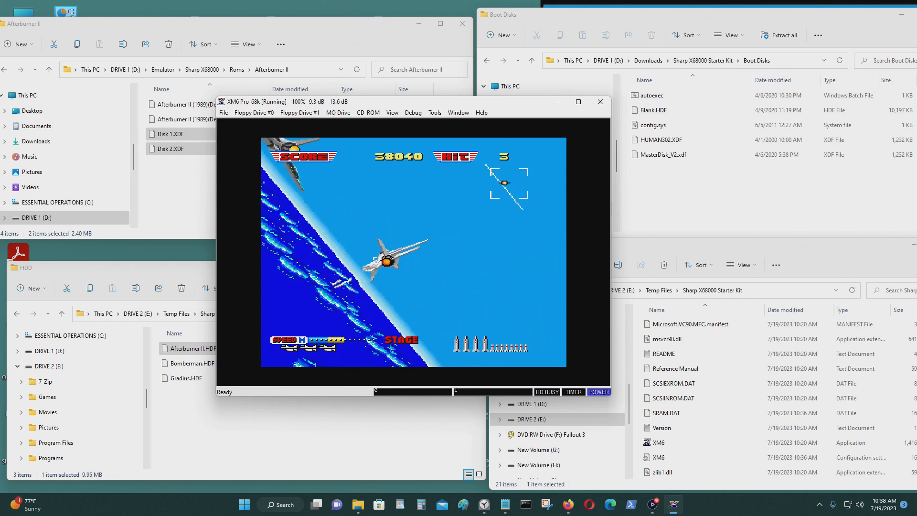
# Disable mouse emulation and exit the emulator.
pyautogui.middleClick(460, 262)
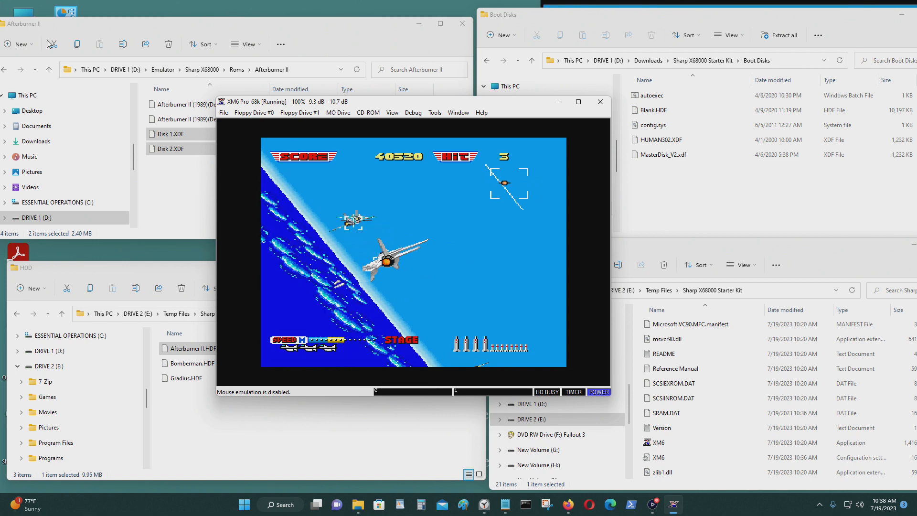
pyautogui.click(222, 112)
pyautogui.click(241, 232)
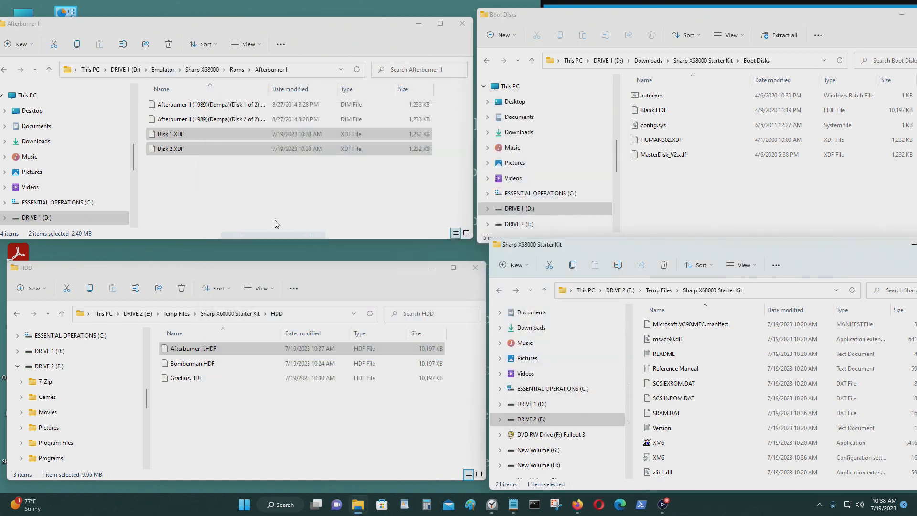
# Delete Disk 1.XDF and Disk 2.XDF from the Afterburner II folder.
pyautogui.click(282, 220)
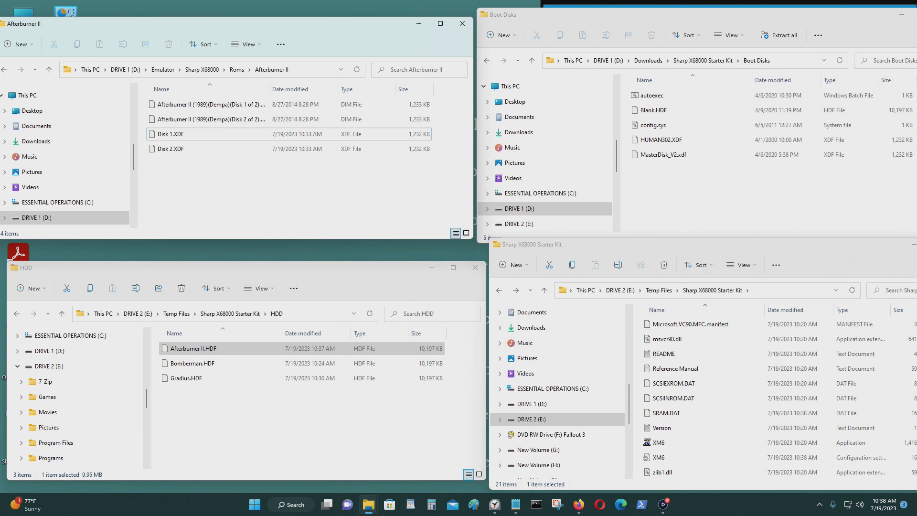
pyautogui.click(693, 192)
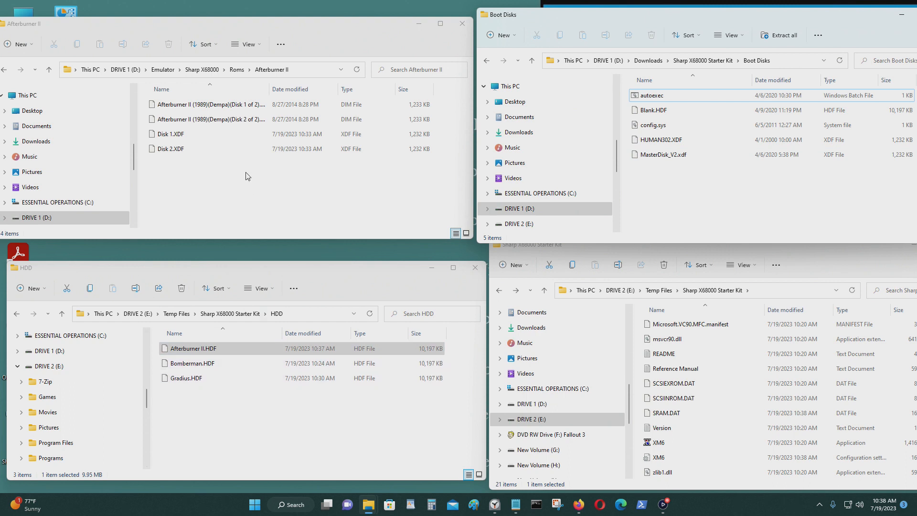
pyautogui.moveTo(239, 187); pyautogui.dragTo(183, 135)
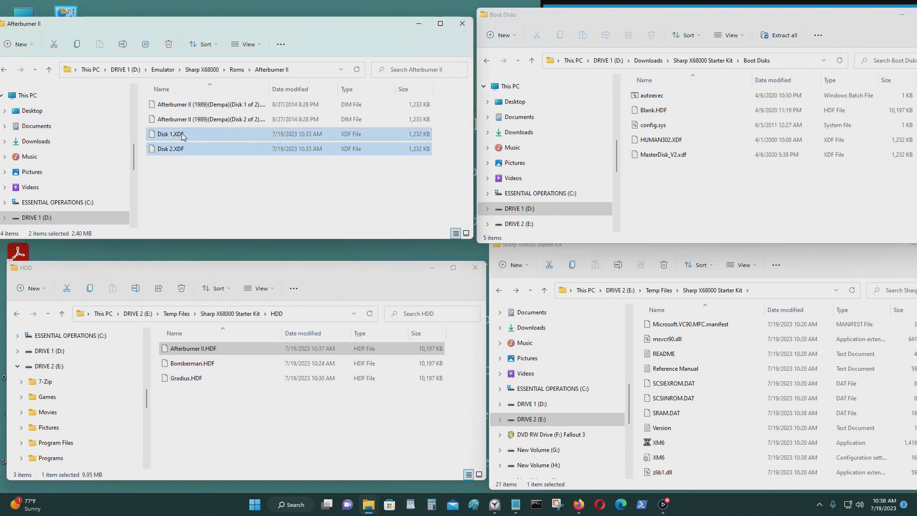
pyautogui.press('Delete')
# Browse the Roms folder for a game with more disks, checking the files in Gradius II and X-Type.
pyautogui.click(4, 75)
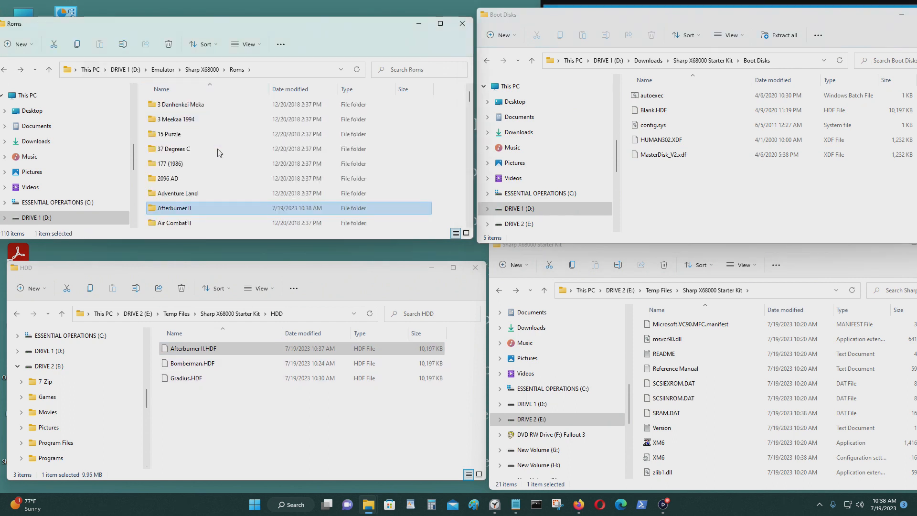
pyautogui.scroll(-5, 220, 163)
pyautogui.scroll(-4, 215, 191)
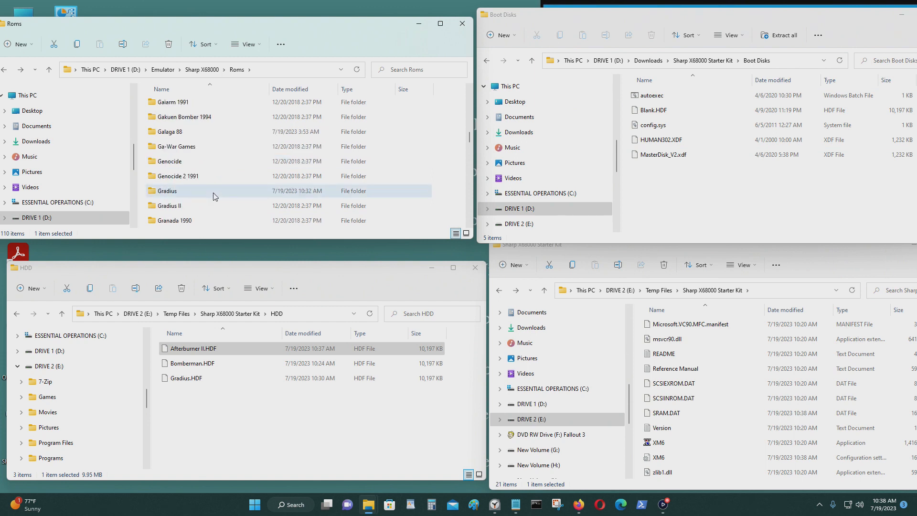
pyautogui.doubleClick(199, 149)
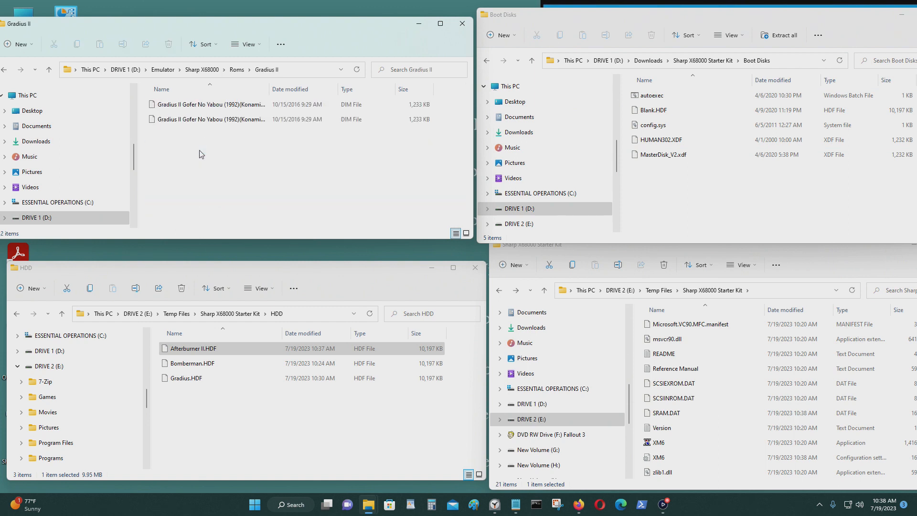
pyautogui.click(4, 70)
pyautogui.scroll(-12, 239, 191)
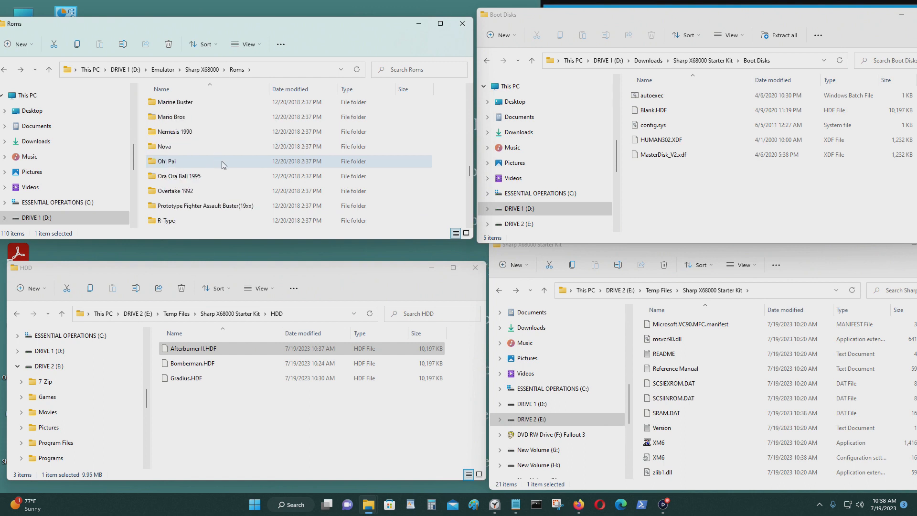
pyautogui.scroll(-8, 243, 202)
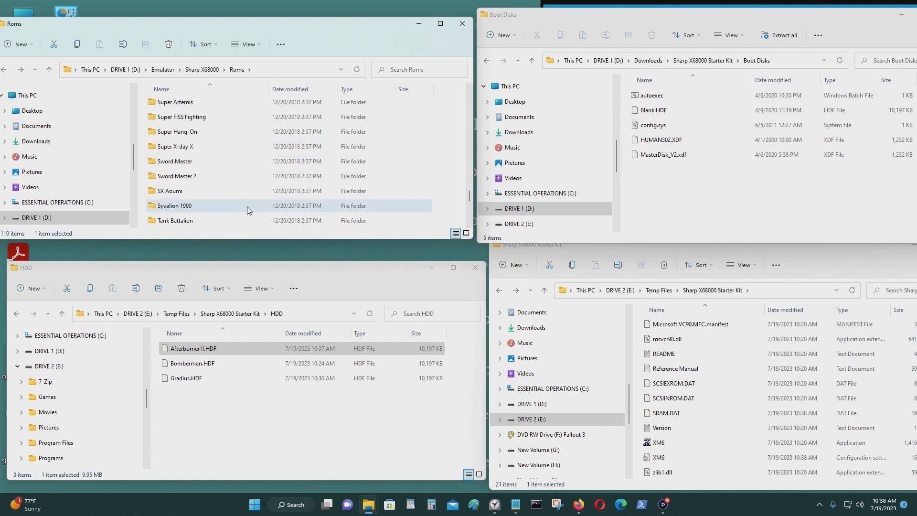
pyautogui.doubleClick(270, 222)
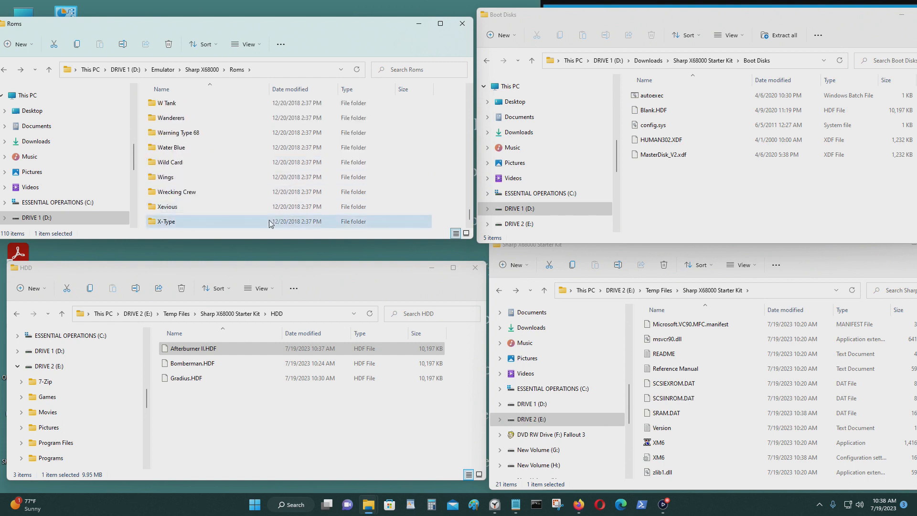
pyautogui.click(4, 69)
# Check the disk files in the Sim City and Sim Earth folders.
pyautogui.scroll(10, 239, 172)
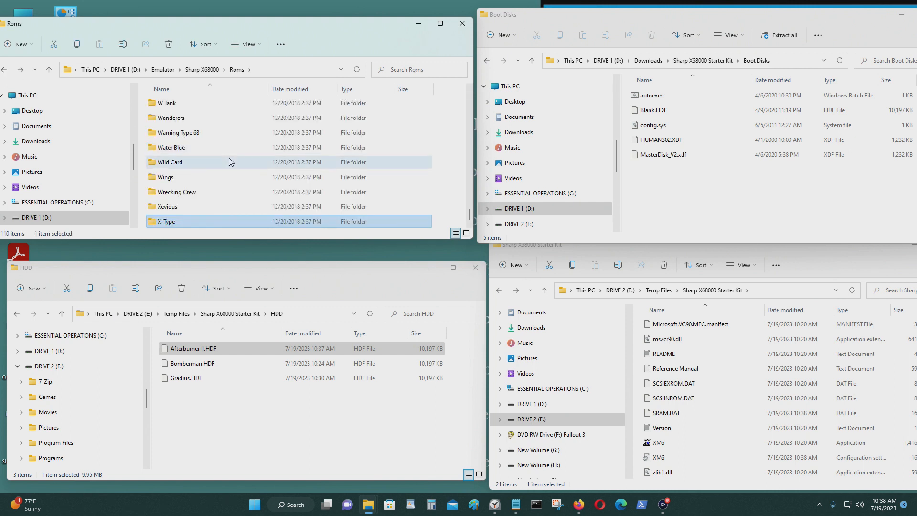
pyautogui.scroll(1, 250, 191)
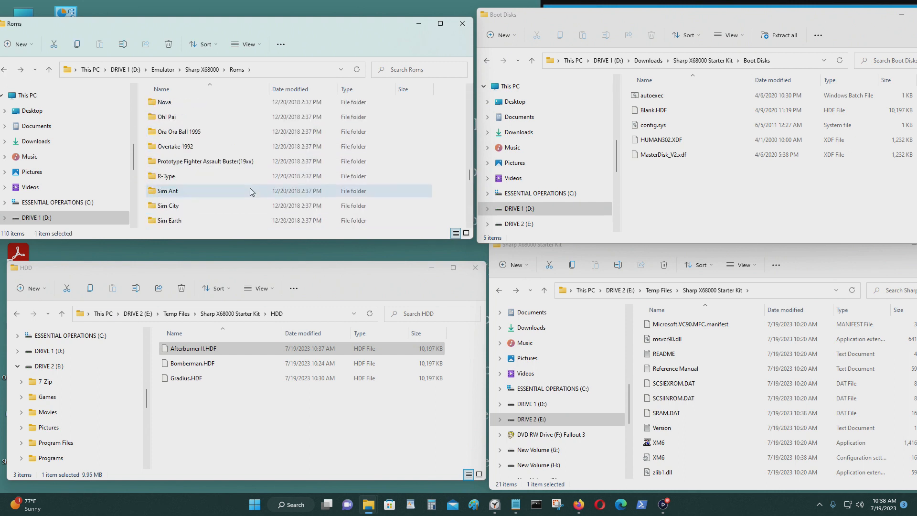
pyautogui.doubleClick(240, 207)
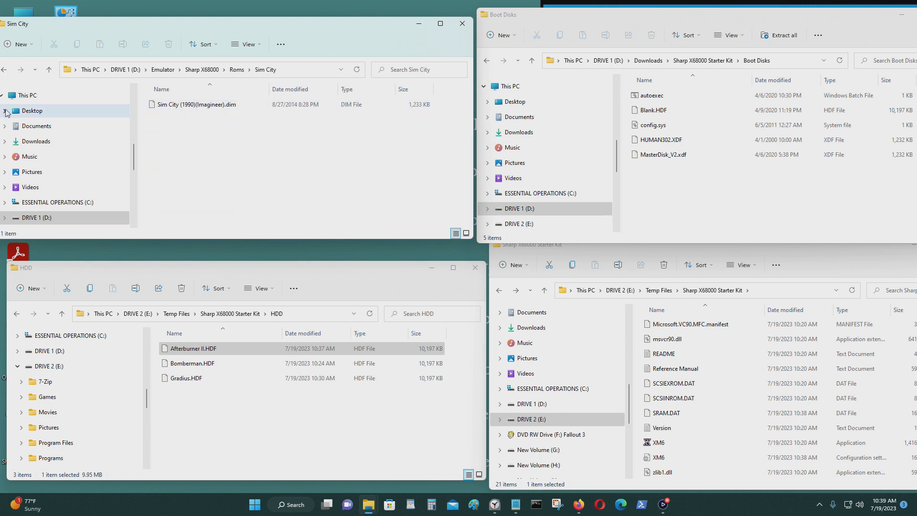
pyautogui.click(4, 69)
pyautogui.scroll(10, 320, 177)
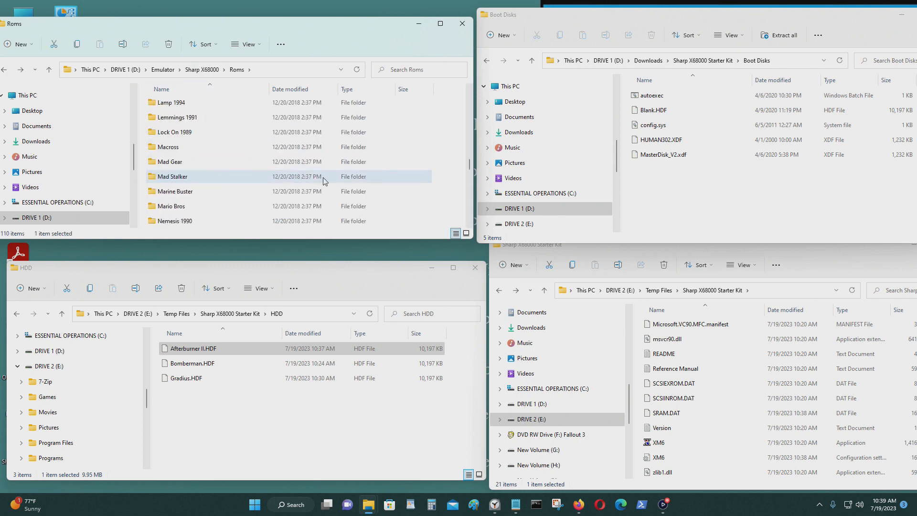
pyautogui.scroll(-10, 325, 182)
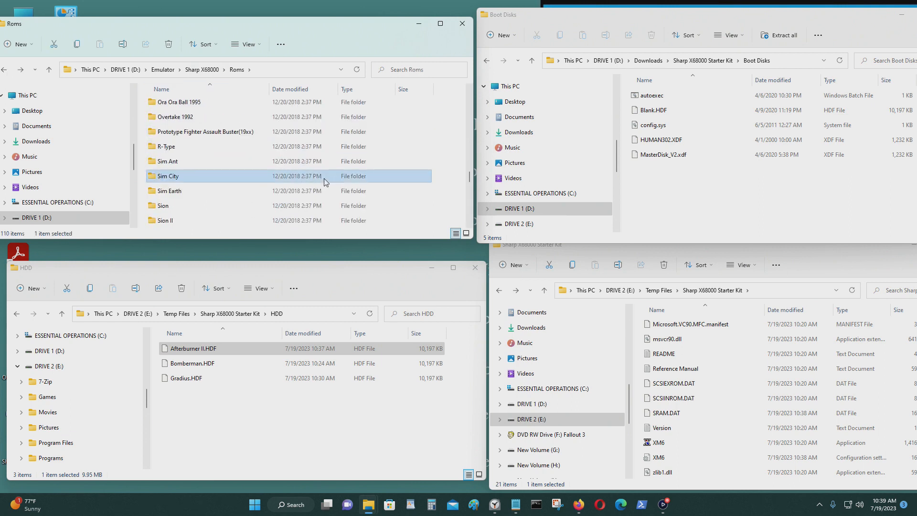
pyautogui.doubleClick(202, 189)
pyautogui.click(4, 70)
# Find the Battletech folder in Roms and open it.
pyautogui.scroll(20, 300, 143)
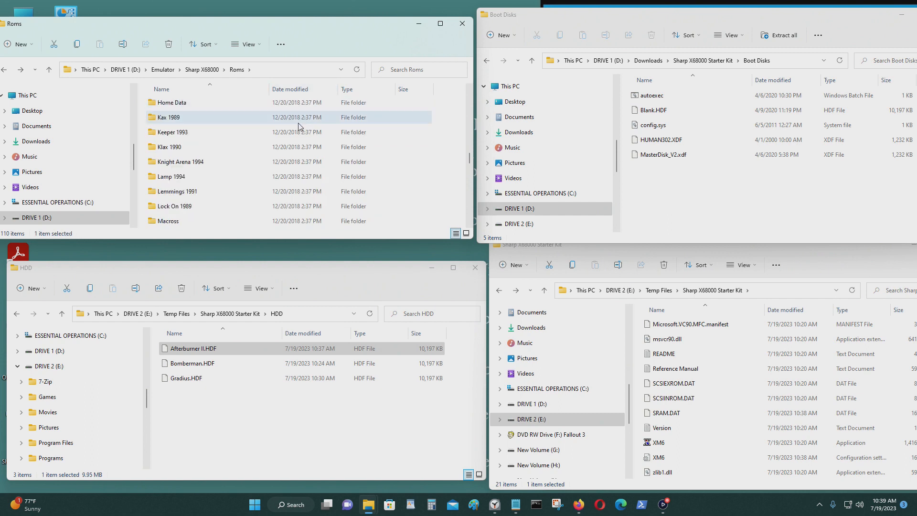
pyautogui.scroll(3, 299, 128)
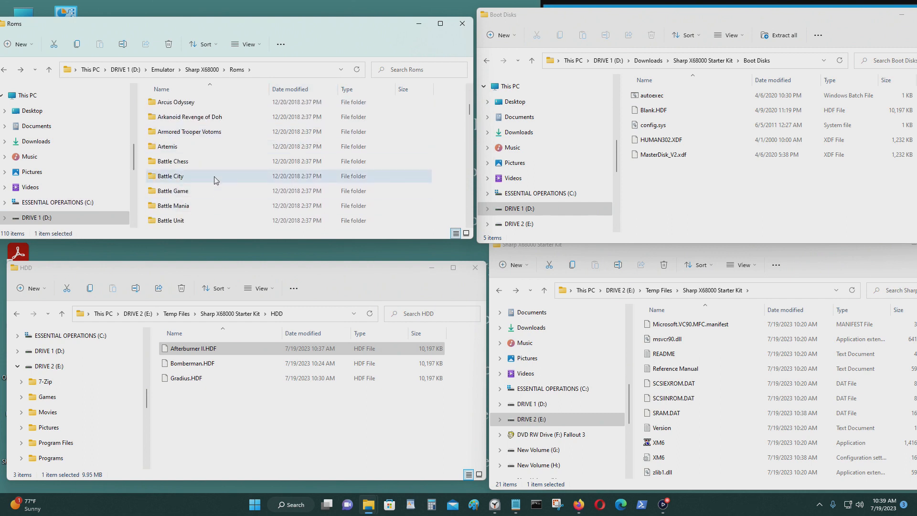
pyautogui.scroll(-1, 213, 187)
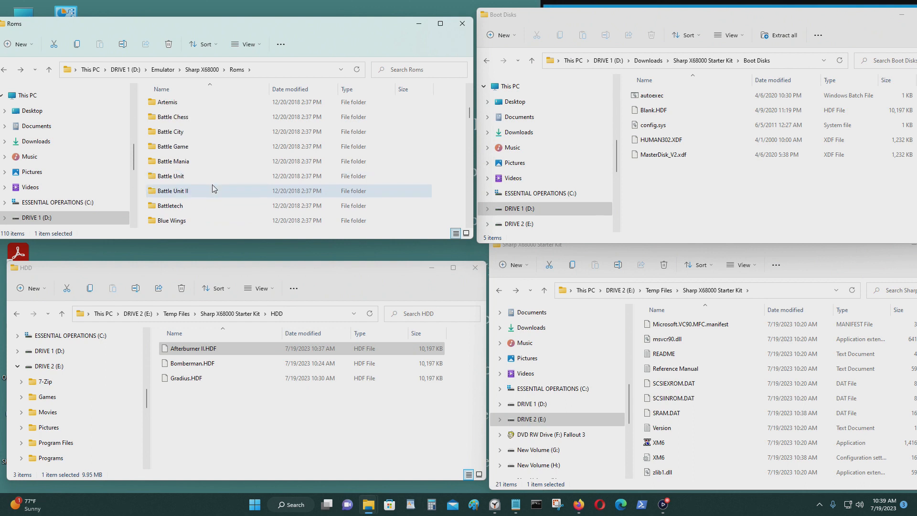
pyautogui.scroll(-1, 214, 193)
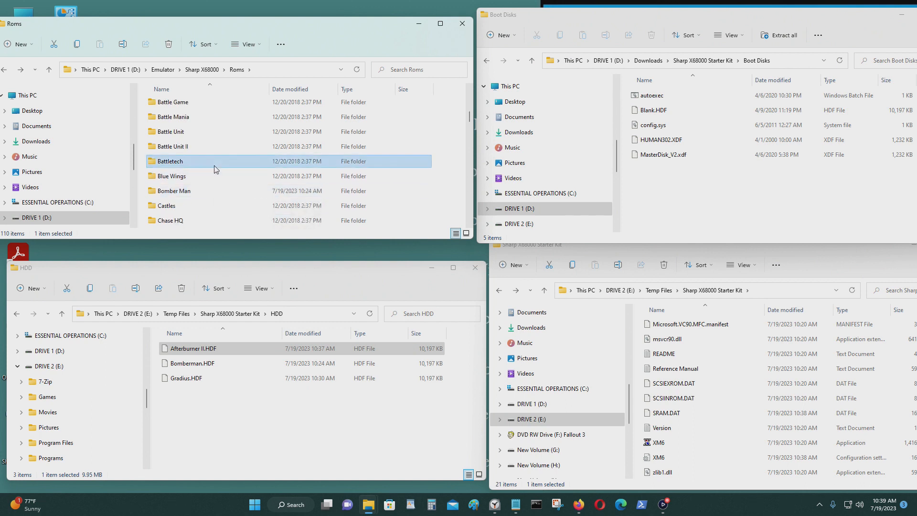
pyautogui.doubleClick(215, 162)
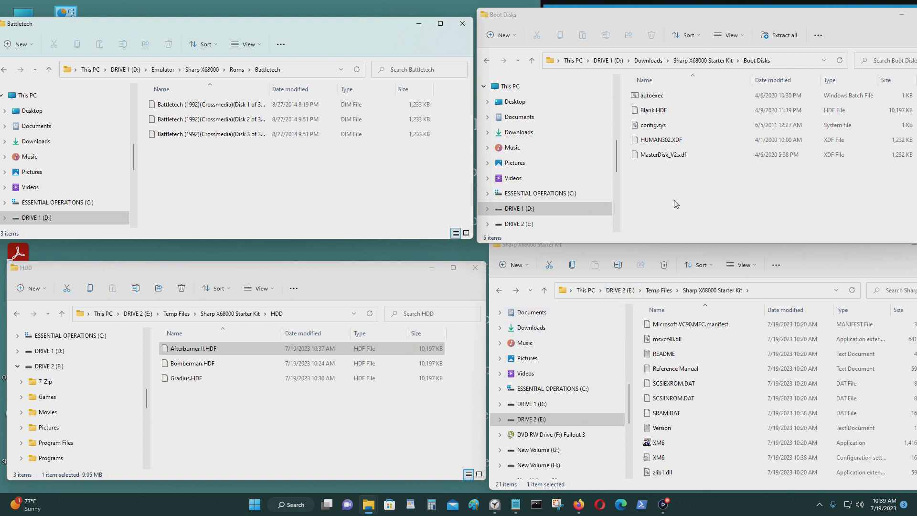
# Copy Blank.HDF from Boot Disks into the HDD folder and rename the copy Battletech.HDF.
pyautogui.moveTo(659, 113); pyautogui.dragTo(254, 454)
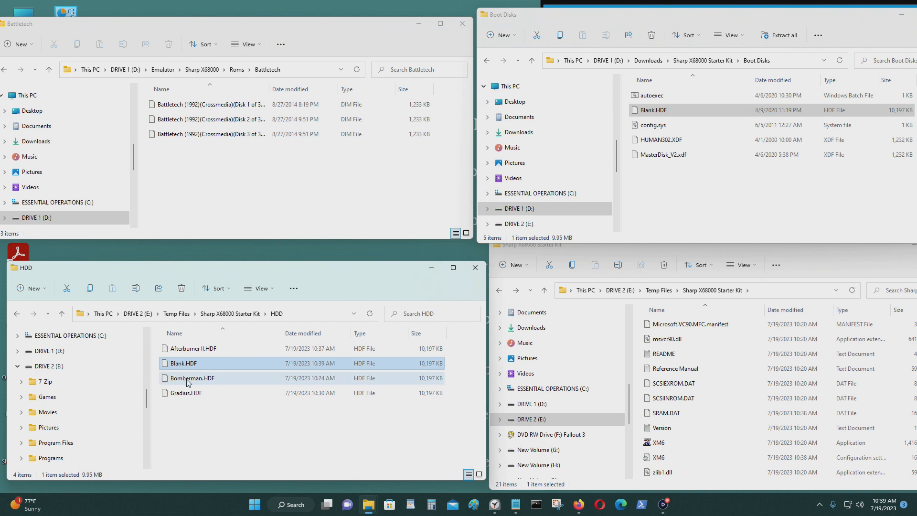
pyautogui.click(180, 367)
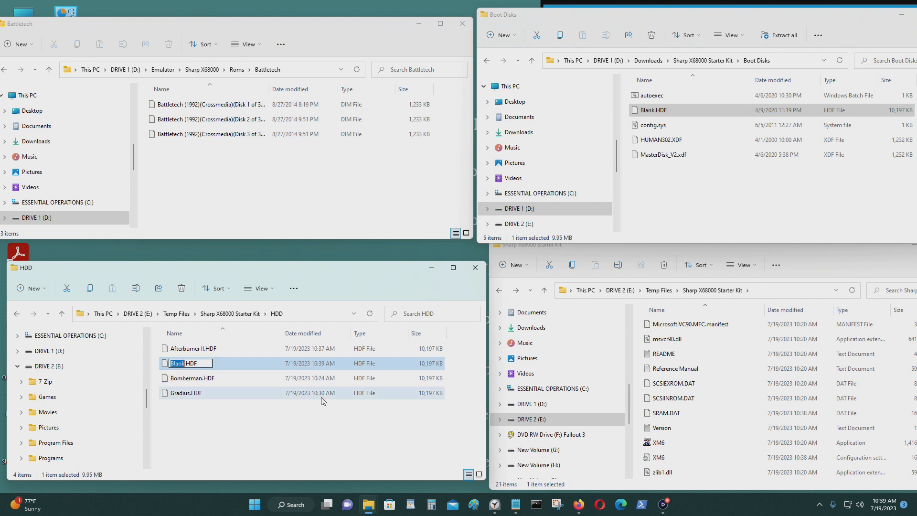
pyautogui.write('Battletech')
pyautogui.click(281, 367)
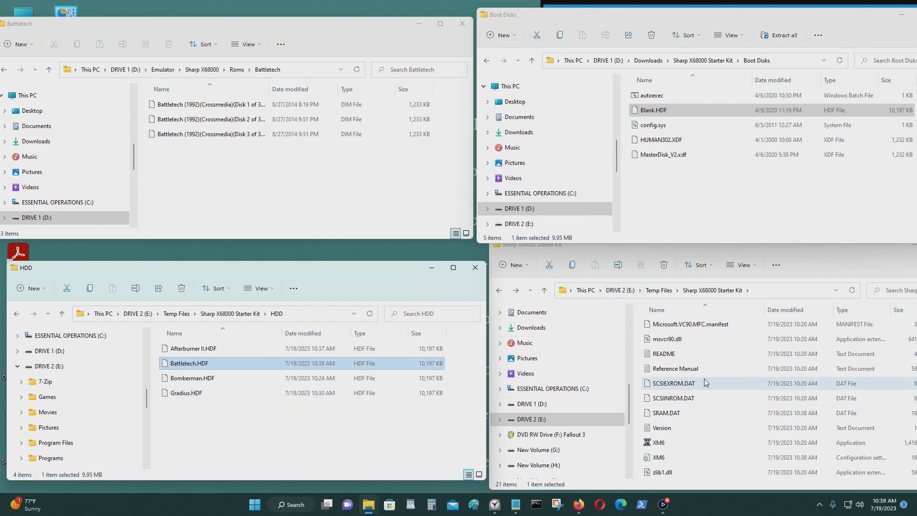
pyautogui.click(500, 292)
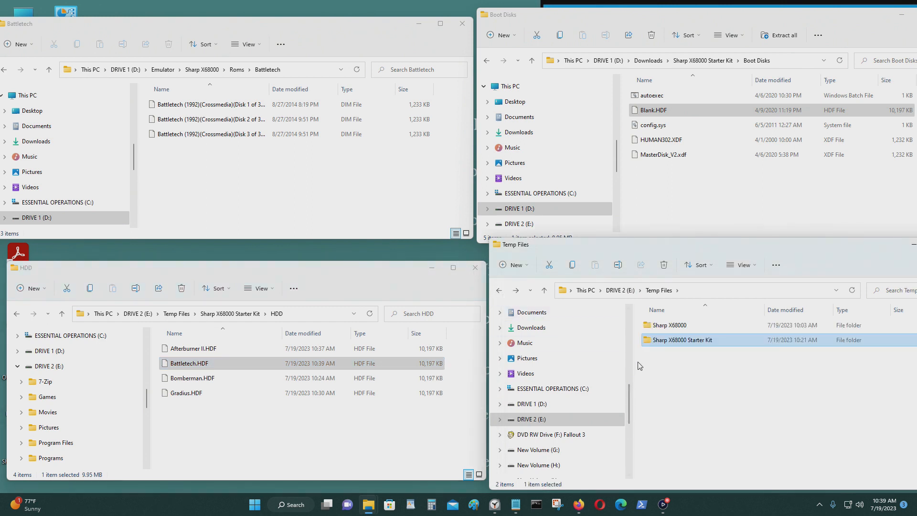
pyautogui.doubleClick(689, 330)
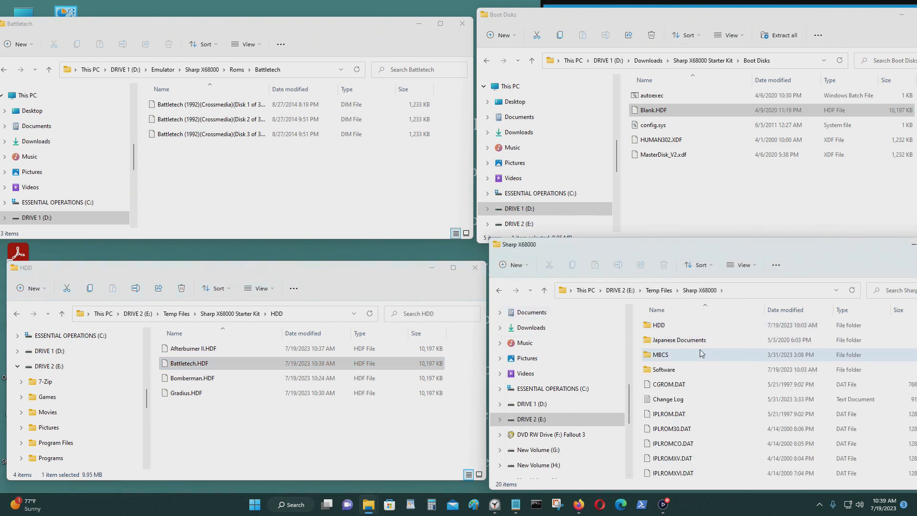
pyautogui.doubleClick(701, 368)
pyautogui.doubleClick(701, 329)
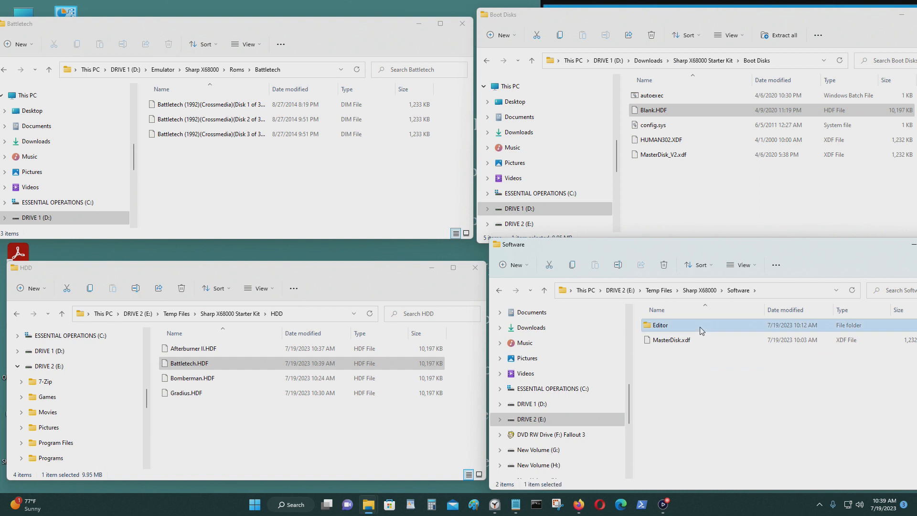
pyautogui.click(499, 291)
pyautogui.click(504, 295)
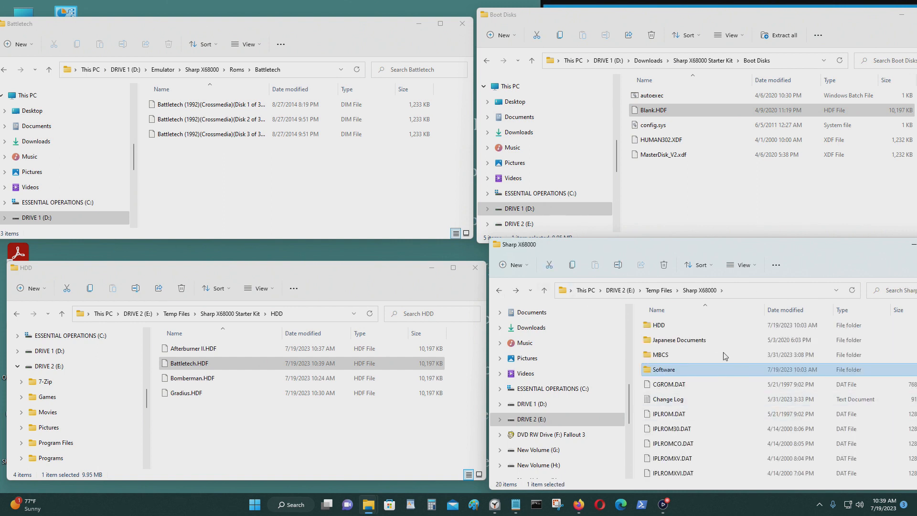
pyautogui.scroll(-3, 711, 350)
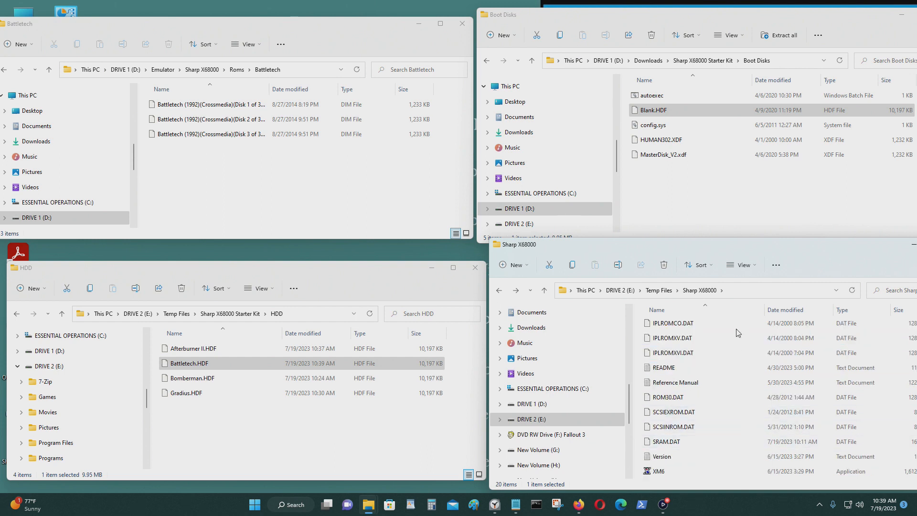
pyautogui.click(756, 290)
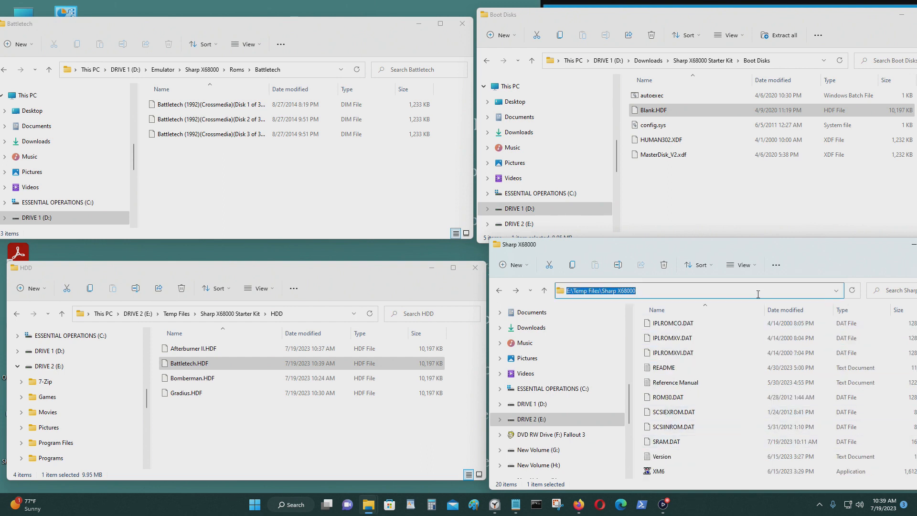
pyautogui.click(498, 294)
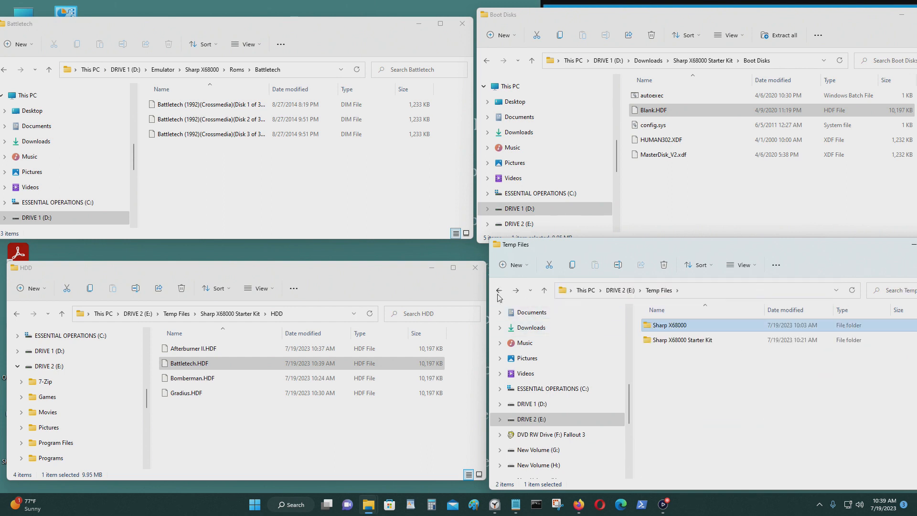
# Open the Boot Disks folder within Software in the Sharp X68000 Starter Kit folder.
pyautogui.doubleClick(729, 340)
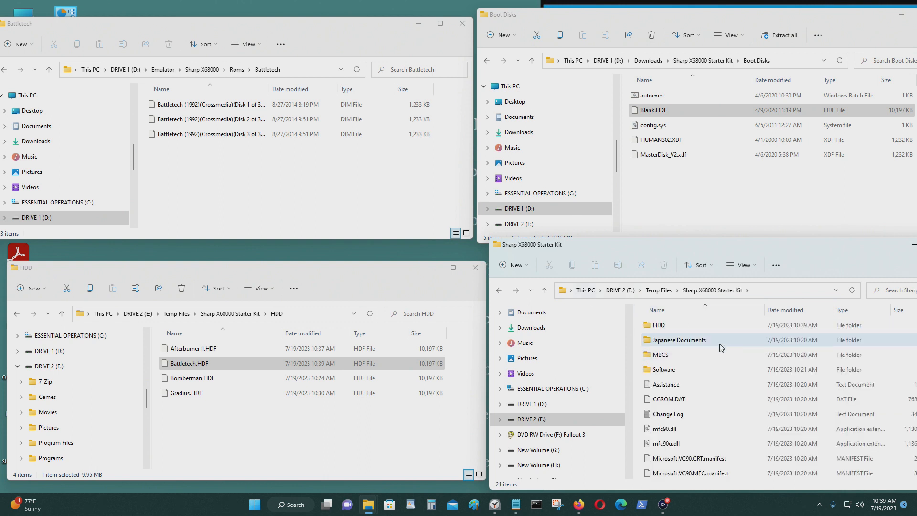
pyautogui.doubleClick(720, 369)
pyautogui.doubleClick(701, 325)
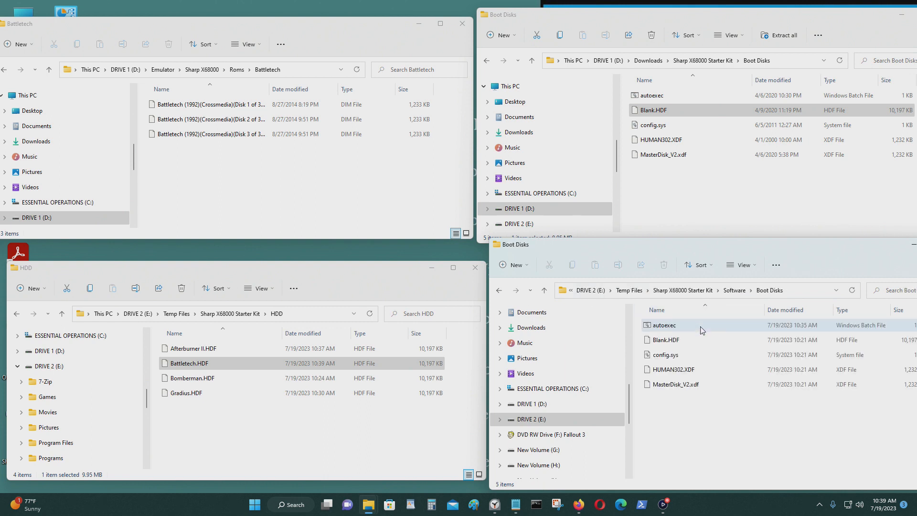
# Edit the autoexec batch file to read "2hdboot -$4 -aDisk1.XDF -bDisk2.XDF -aDisk3.XDF", save it and close the editor.
pyautogui.rightClick(702, 330)
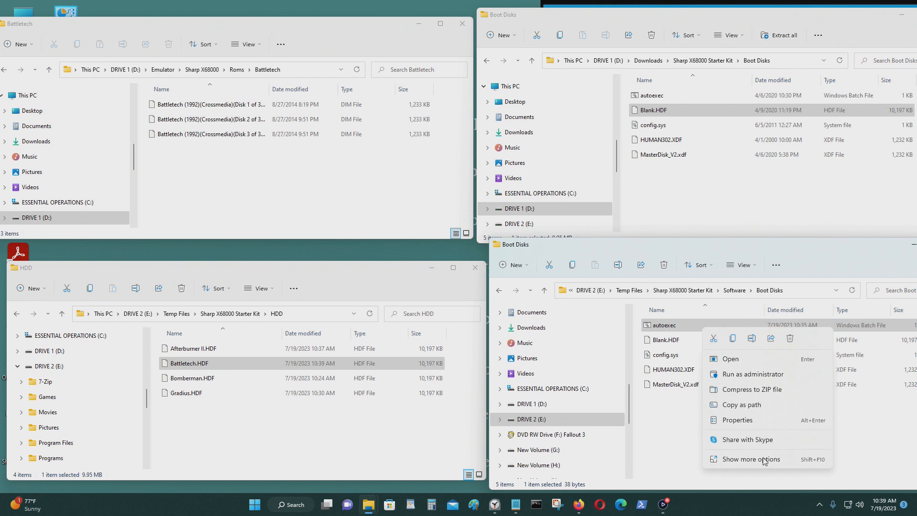
pyautogui.click(763, 460)
pyautogui.click(818, 278)
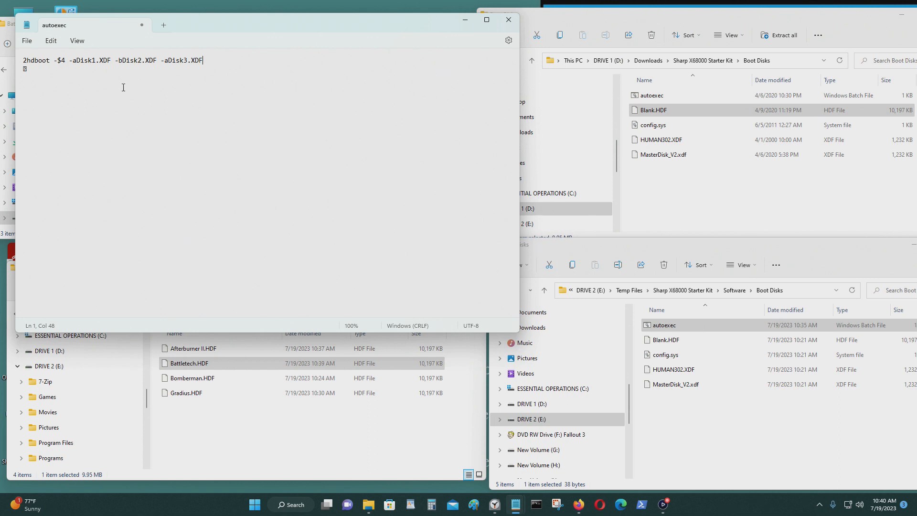
pyautogui.click(27, 41)
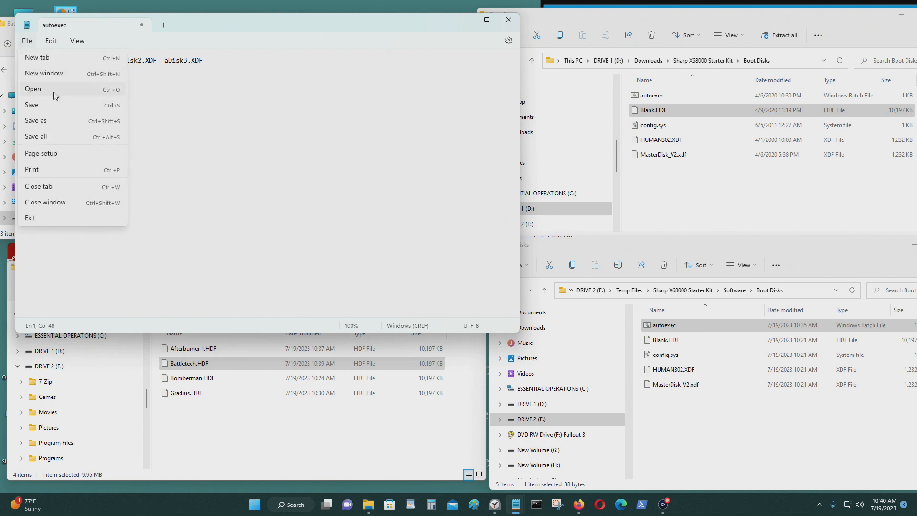
pyautogui.click(54, 106)
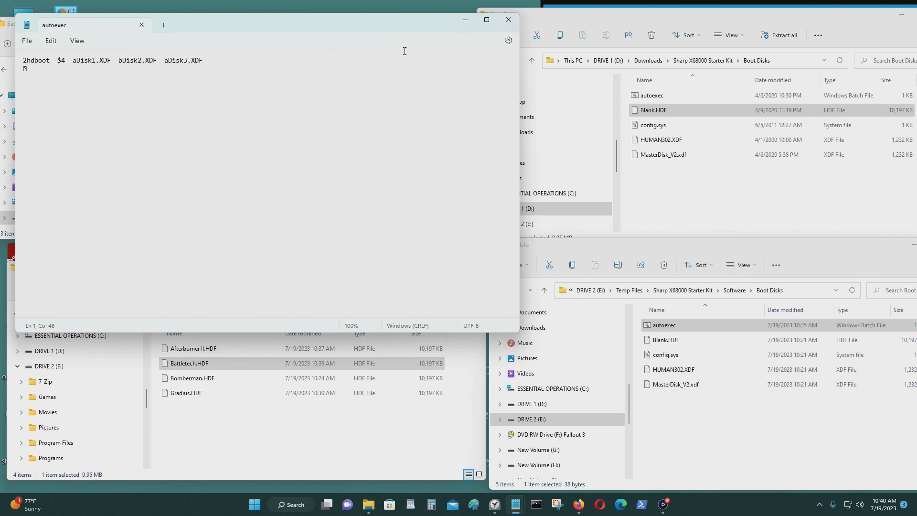
pyautogui.click(507, 20)
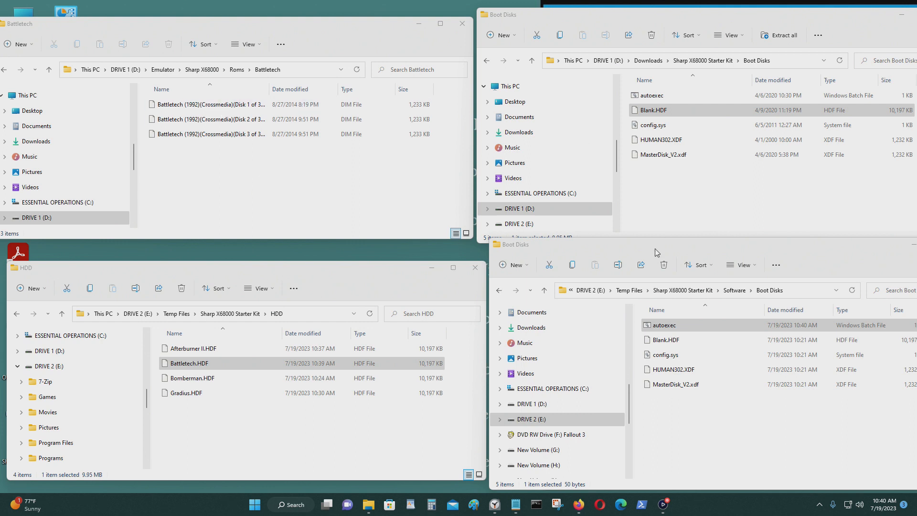
# Launch the vfic application from the Software\vfic folder and move its window aside.
pyautogui.click(498, 290)
pyautogui.click(666, 340)
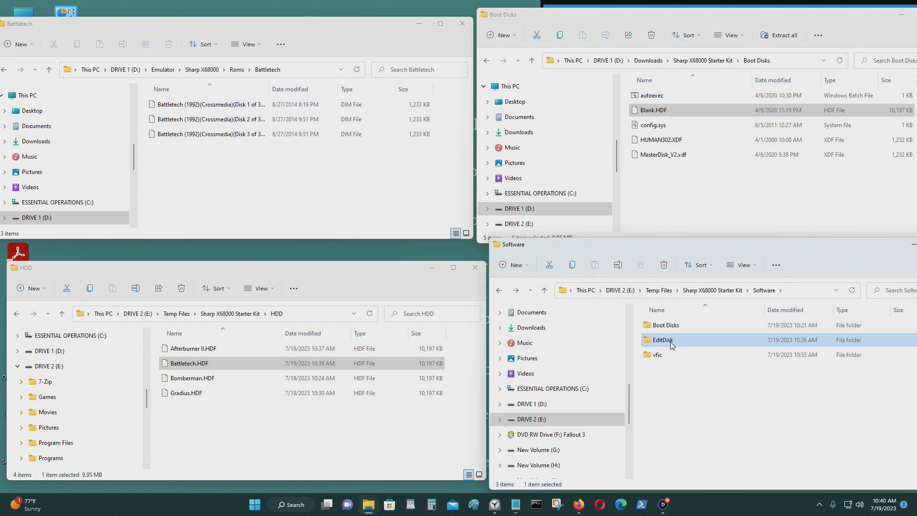
pyautogui.doubleClick(657, 354)
pyautogui.scroll(-10, 688, 430)
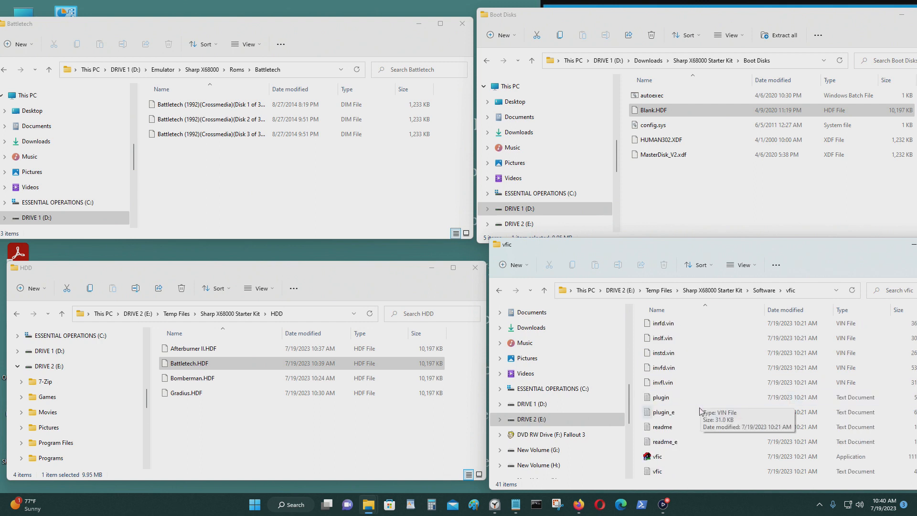
pyautogui.click(693, 444)
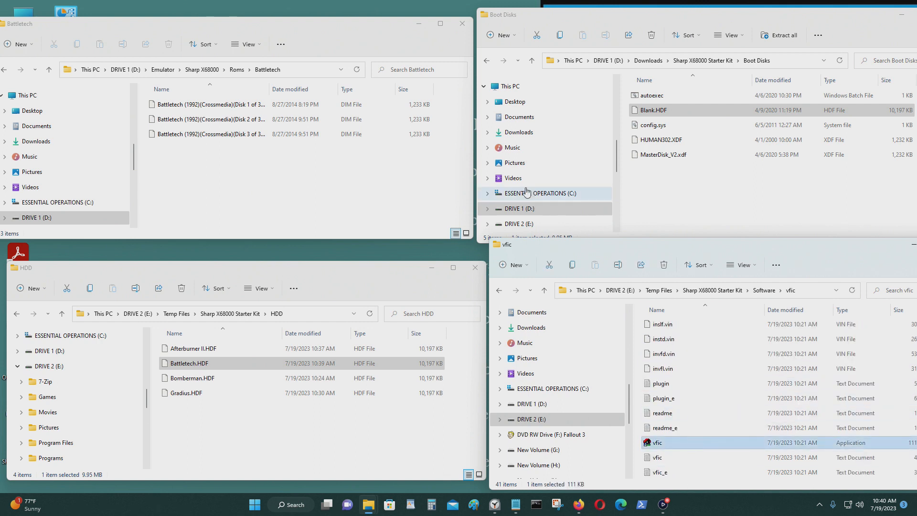
pyautogui.click(558, 210)
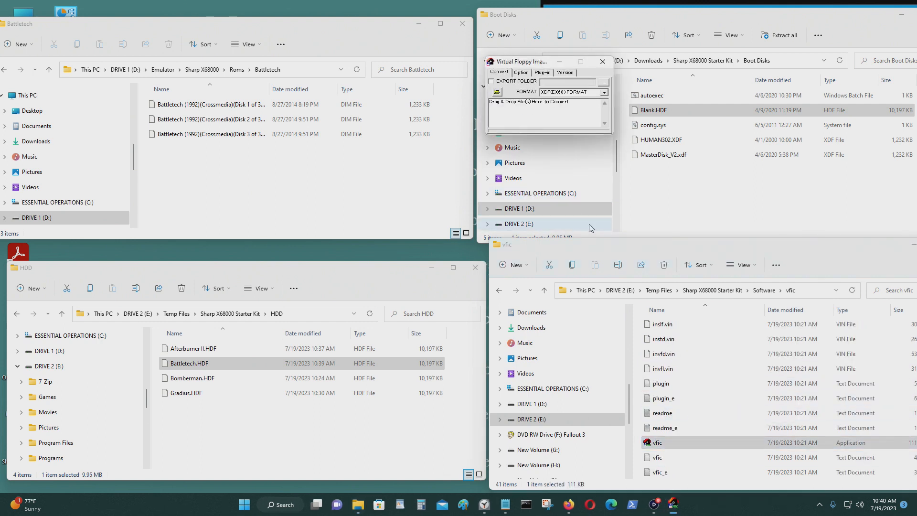
pyautogui.moveTo(531, 62); pyautogui.dragTo(601, 63)
# Create a new folder named Done inside the Battletech folder.
pyautogui.click(277, 186)
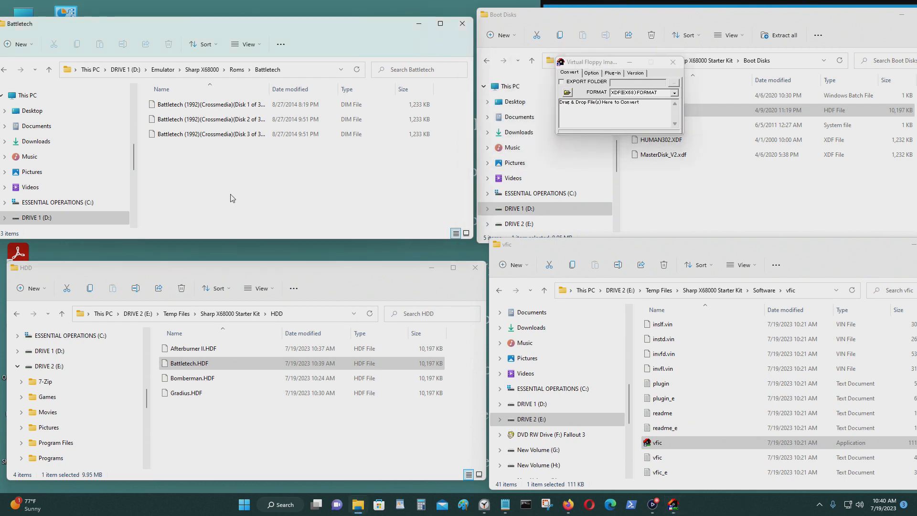
pyautogui.hotkey('ctrl', 'shift', 'n')
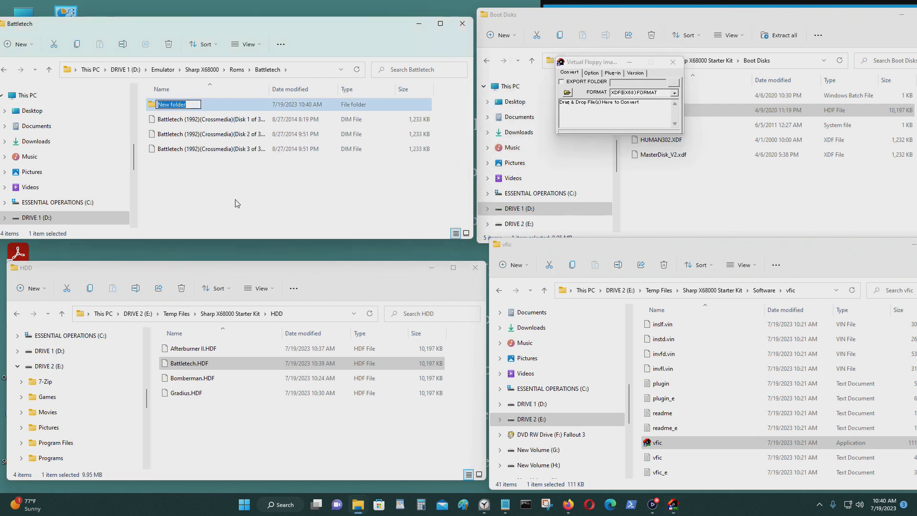
pyautogui.write('Done')
pyautogui.press('Return')
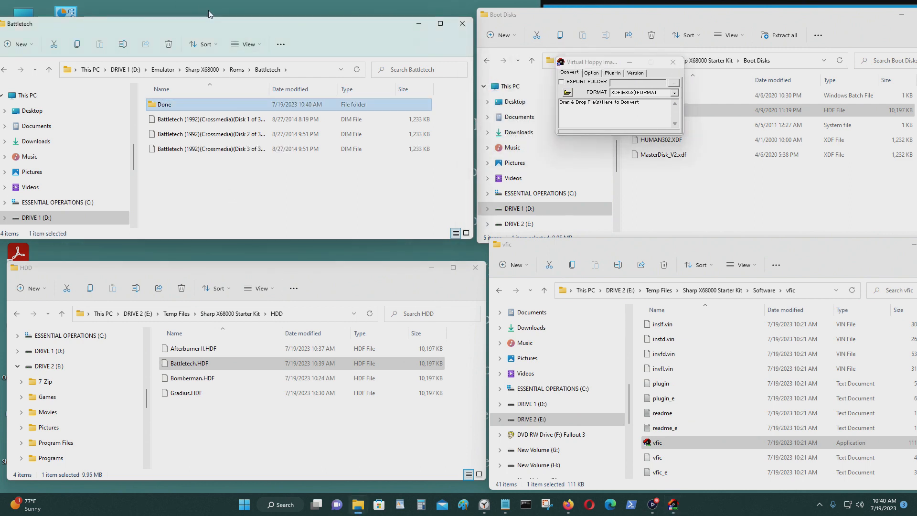
# Open the Done folder and copy its path.
pyautogui.doubleClick(203, 105)
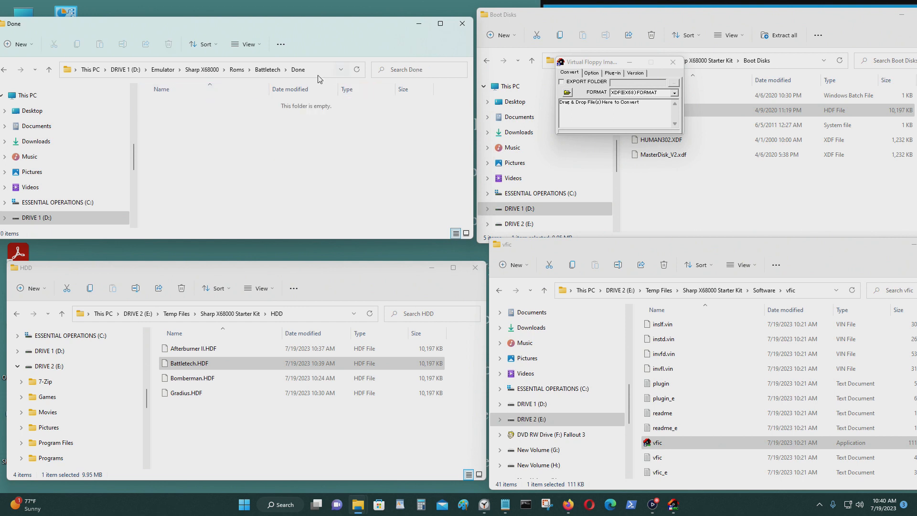
pyautogui.click(165, 70)
pyautogui.rightClick(166, 70)
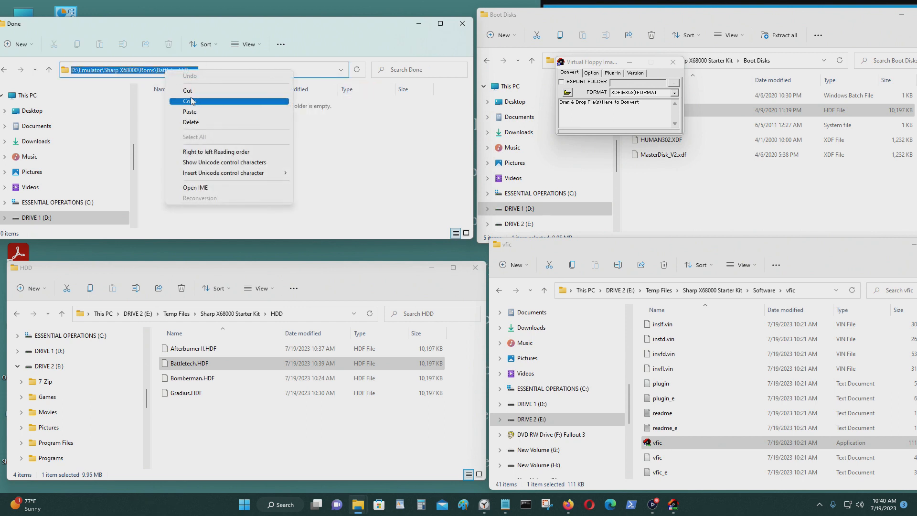
pyautogui.click(182, 101)
# Enable the export folder in the floppy image converter and set it to HDD in E:\Temp Files\Sharp X68000 Starter Kit.
pyautogui.click(673, 84)
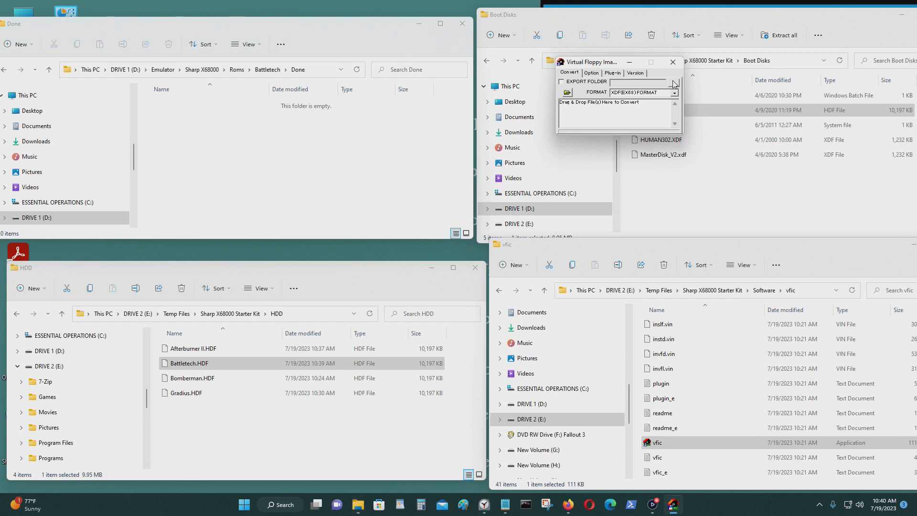
pyautogui.click(562, 81)
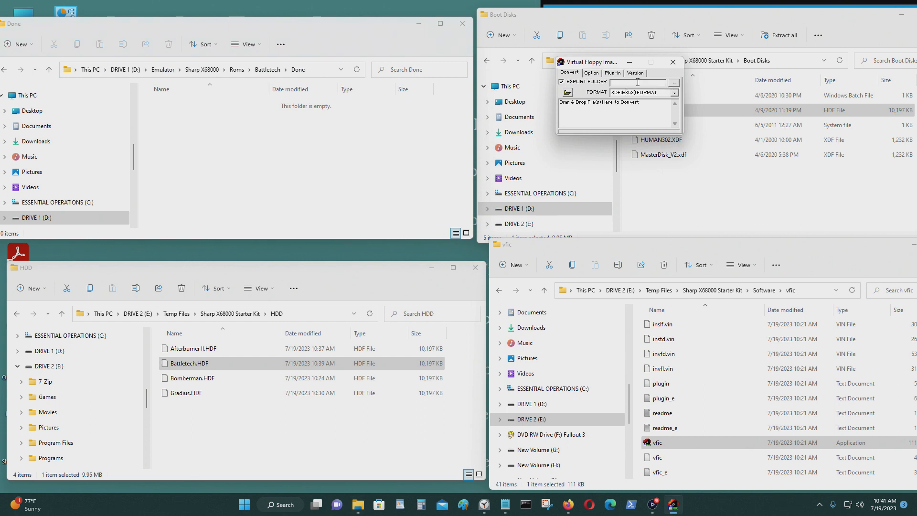
pyautogui.click(674, 83)
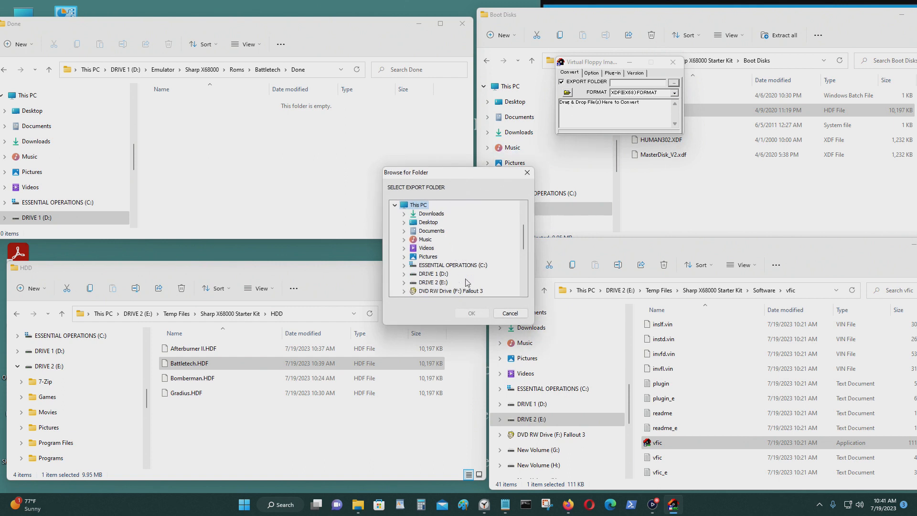
pyautogui.doubleClick(439, 275)
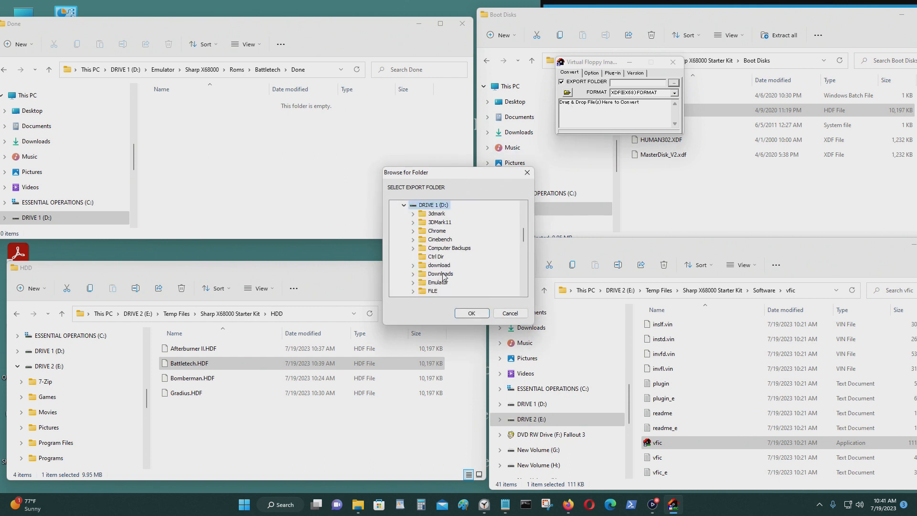
pyautogui.scroll(-10, 454, 267)
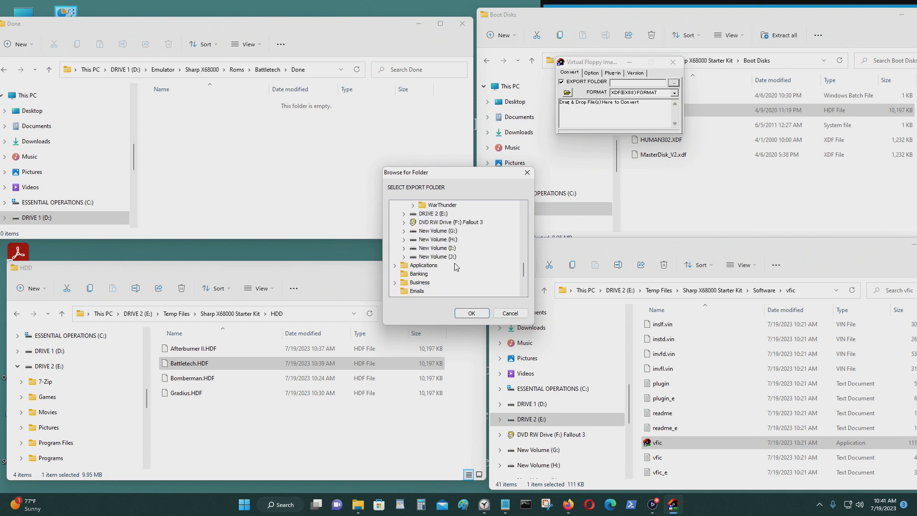
pyautogui.doubleClick(445, 240)
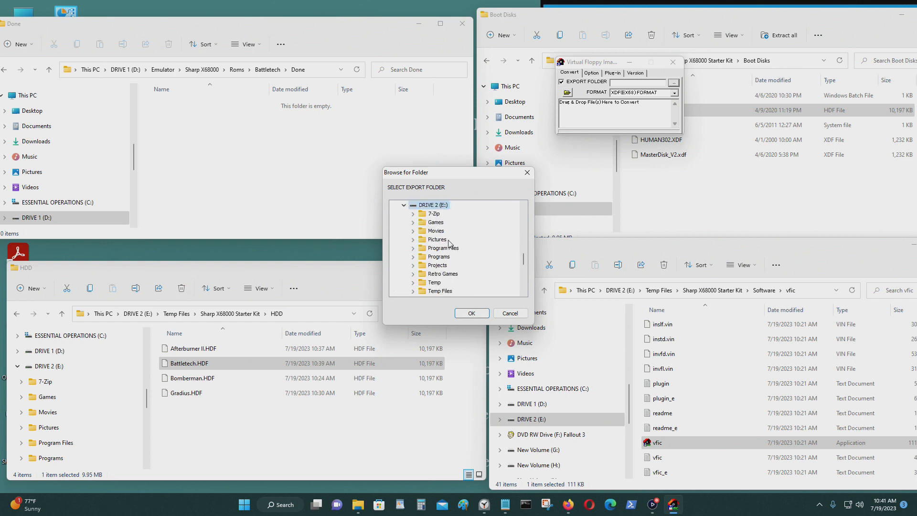
pyautogui.scroll(-1, 453, 242)
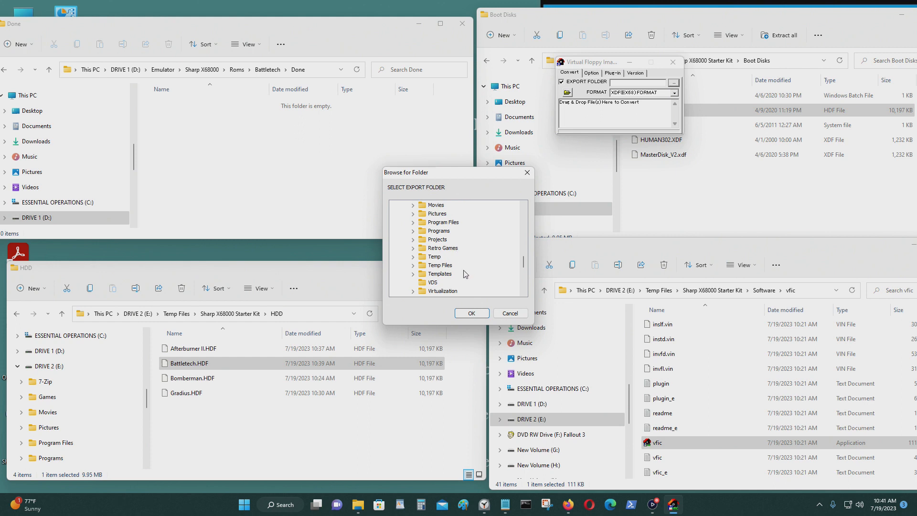
pyautogui.doubleClick(447, 266)
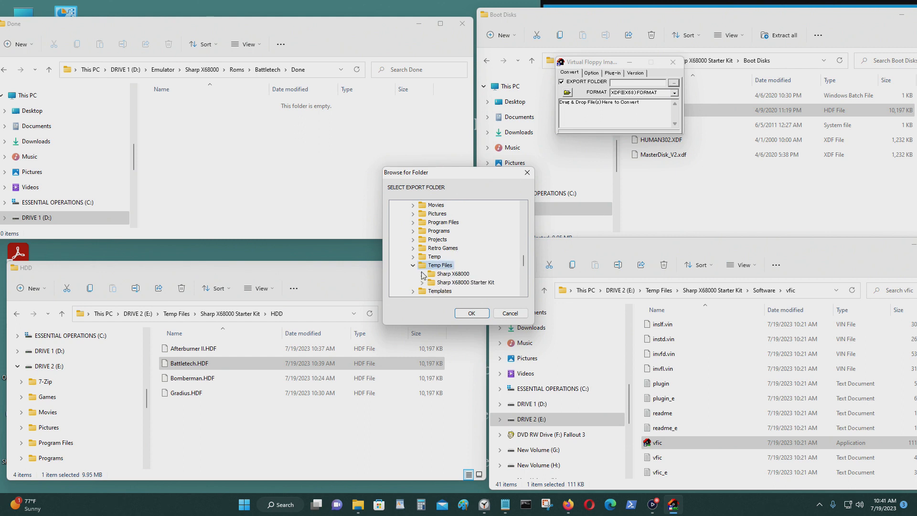
pyautogui.doubleClick(462, 282)
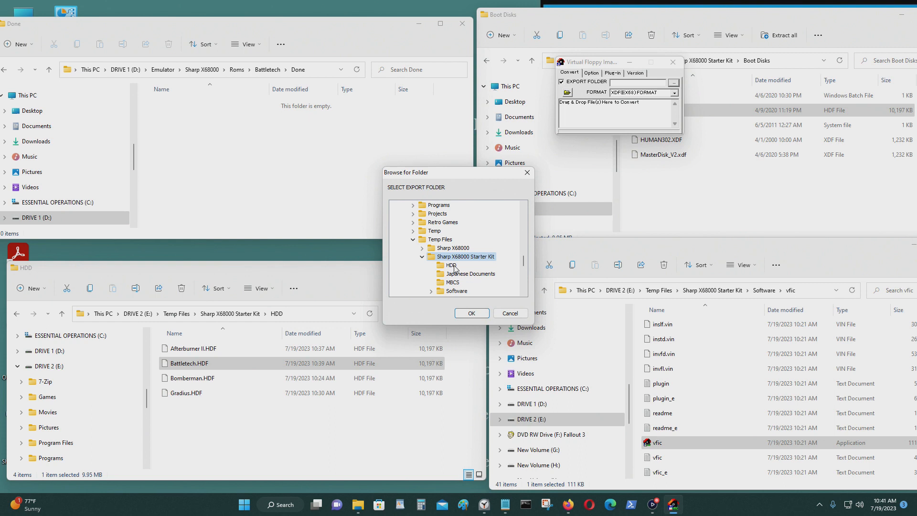
pyautogui.click(452, 265)
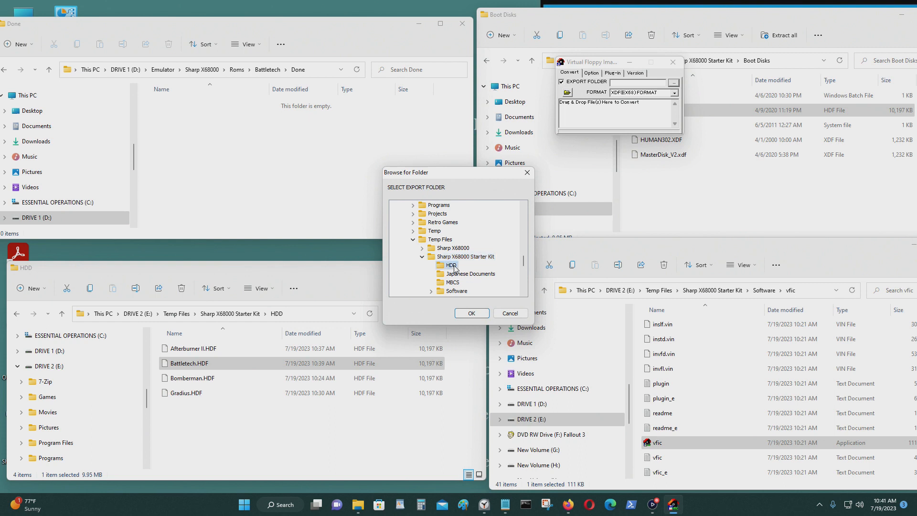
pyautogui.click(472, 313)
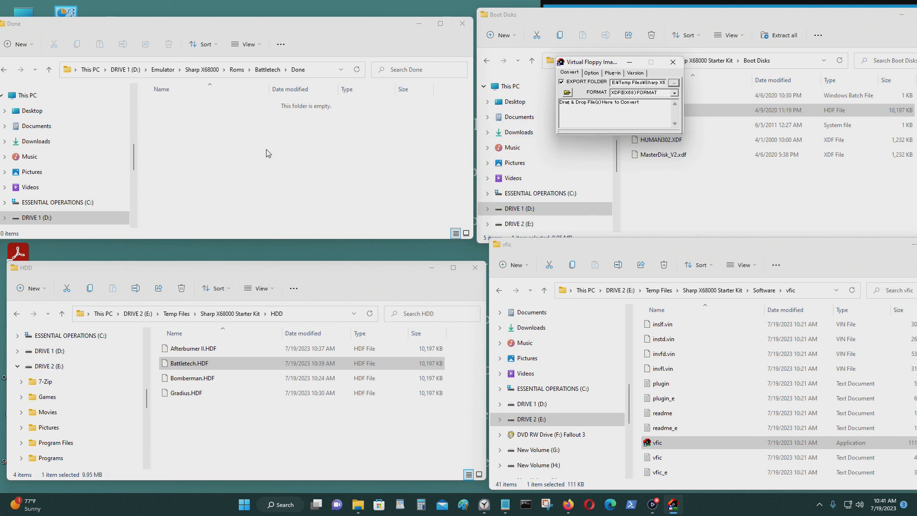
# Convert the three Battletech DIM disk images to XDF format into the HDD folder.
pyautogui.click(6, 69)
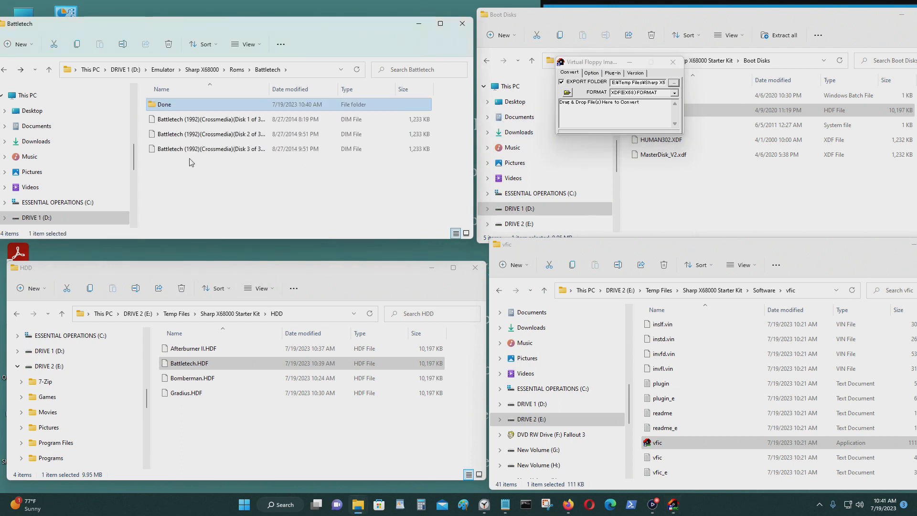
pyautogui.click(271, 121)
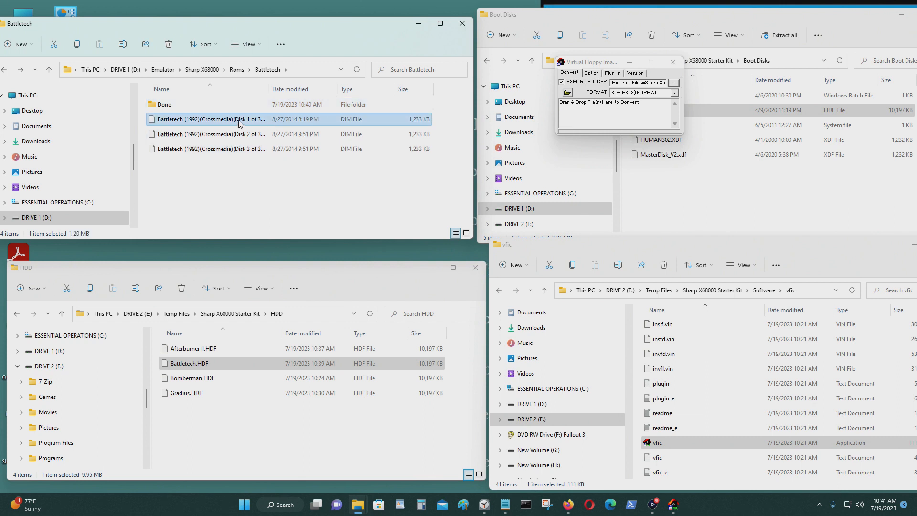
pyautogui.moveTo(239, 120); pyautogui.dragTo(626, 120)
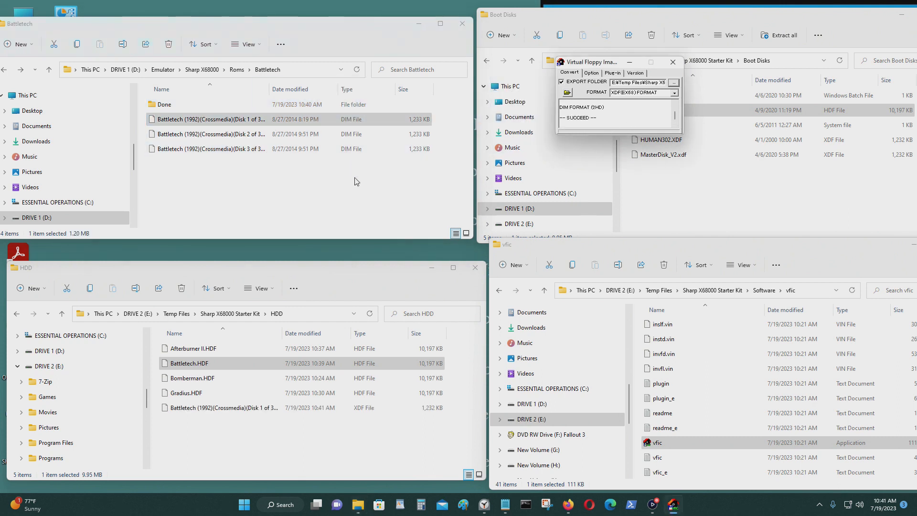
pyautogui.moveTo(238, 134); pyautogui.dragTo(606, 119)
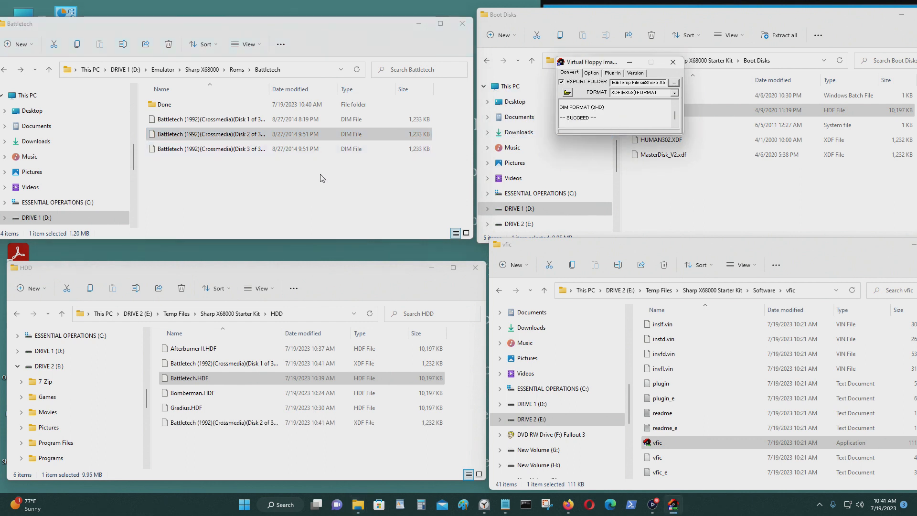
pyautogui.moveTo(266, 149); pyautogui.dragTo(621, 122)
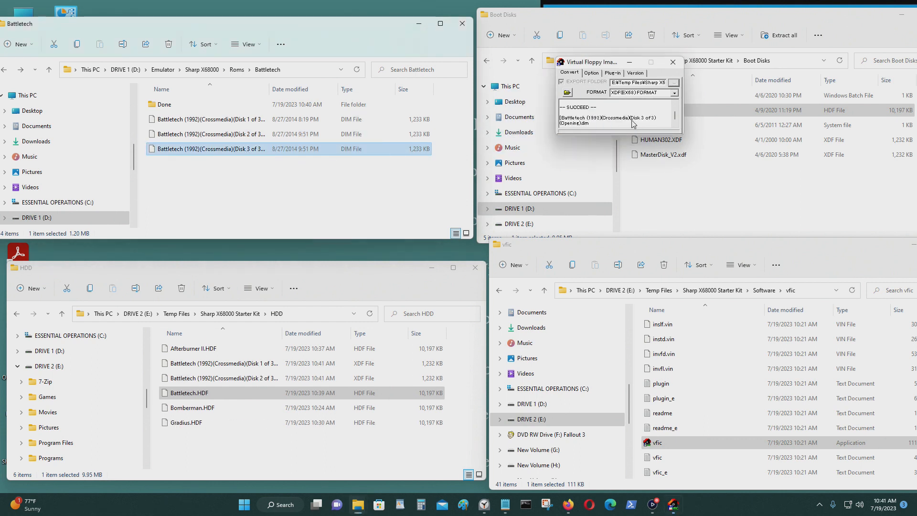
# Rename the converted first Battletech disk in the HDD folder as Disk 1.XDF.
pyautogui.click(228, 366)
pyautogui.press('F2')
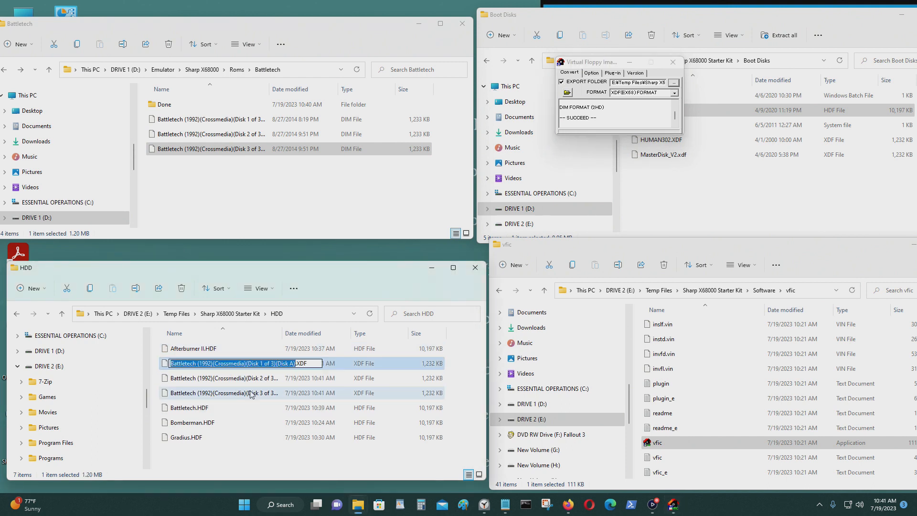
pyautogui.write('Disk1')
pyautogui.press('Return')
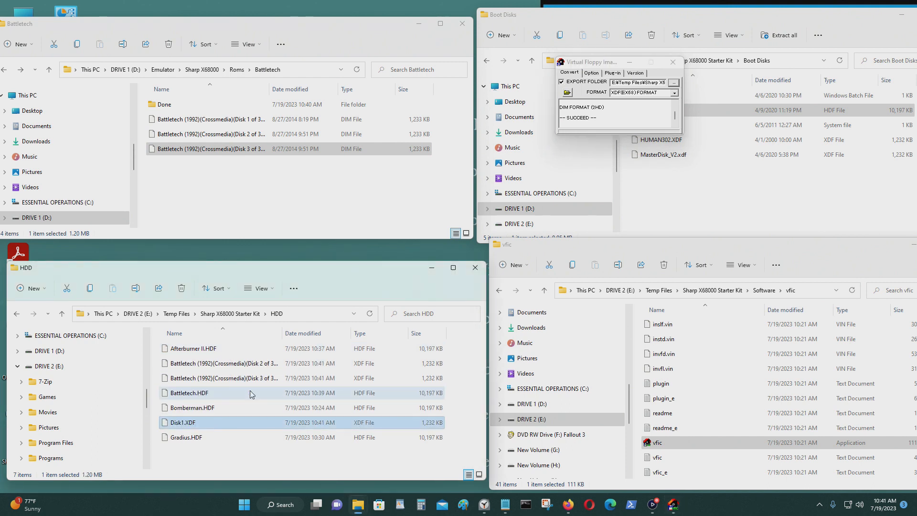
pyautogui.press('F2')
pyautogui.click(185, 422)
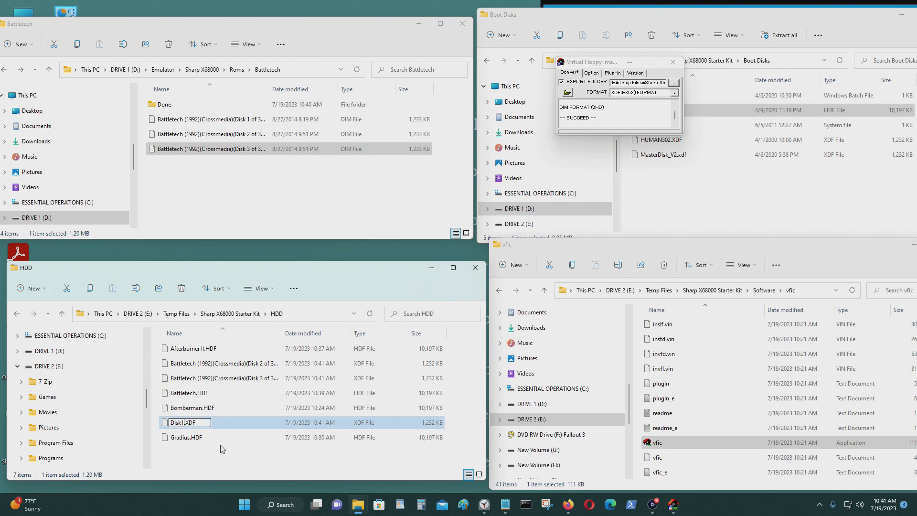
pyautogui.press('BackSpace')
pyautogui.write('1')
pyautogui.press('Return')
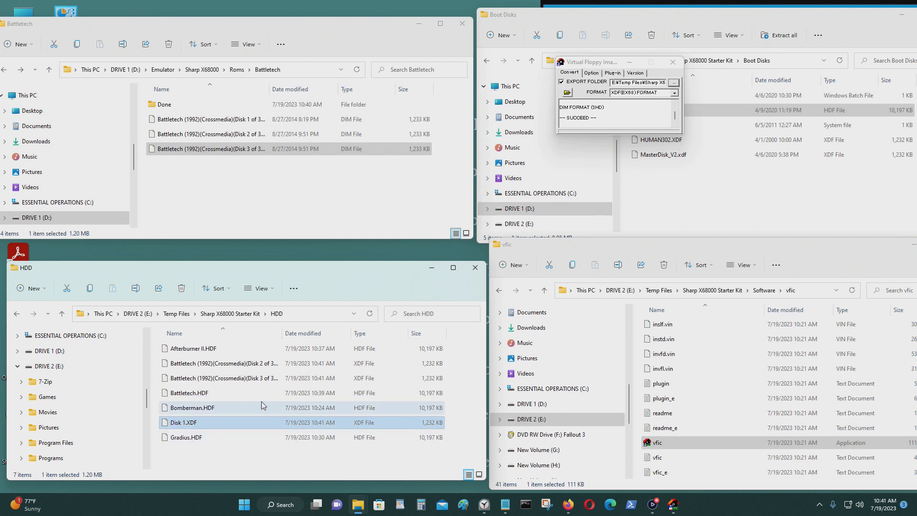
# Rename the converted second Battletech disk in the HDD folder as Disk 2.XDF.
pyautogui.click(193, 365)
pyautogui.press('F2')
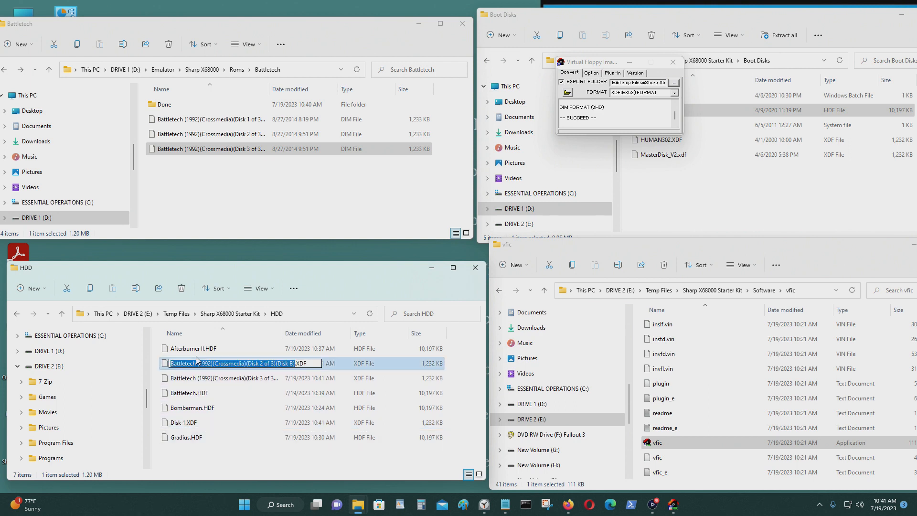
pyautogui.write('Disk 2')
pyautogui.press('Return')
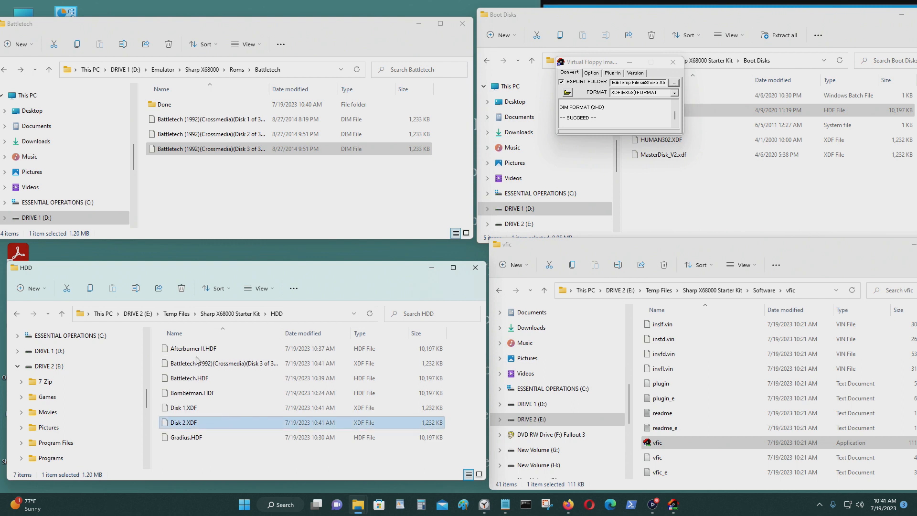
# Rename the converted third Battletech disk in the HDD folder as Disk 3.XDF.
pyautogui.click(196, 361)
pyautogui.press('F2')
pyautogui.write('Dsi.XDF')
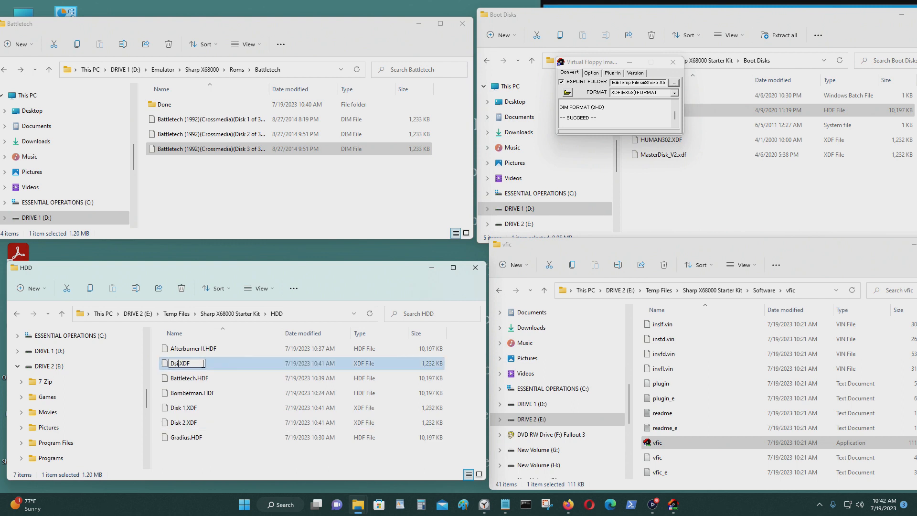
pyautogui.press('BackSpace')
pyautogui.press('BackSpace')
pyautogui.write('isk 3')
pyautogui.press('Return')
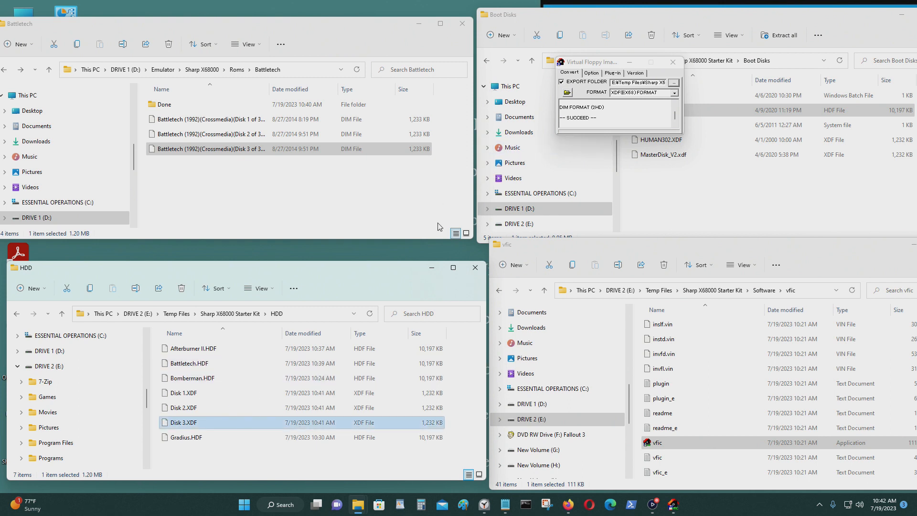
# Close the floppy image converter and open Battletech.HDF in editdisk from the EditDisk folder with the Human68k HDD profile.
pyautogui.click(680, 62)
pyautogui.click(680, 63)
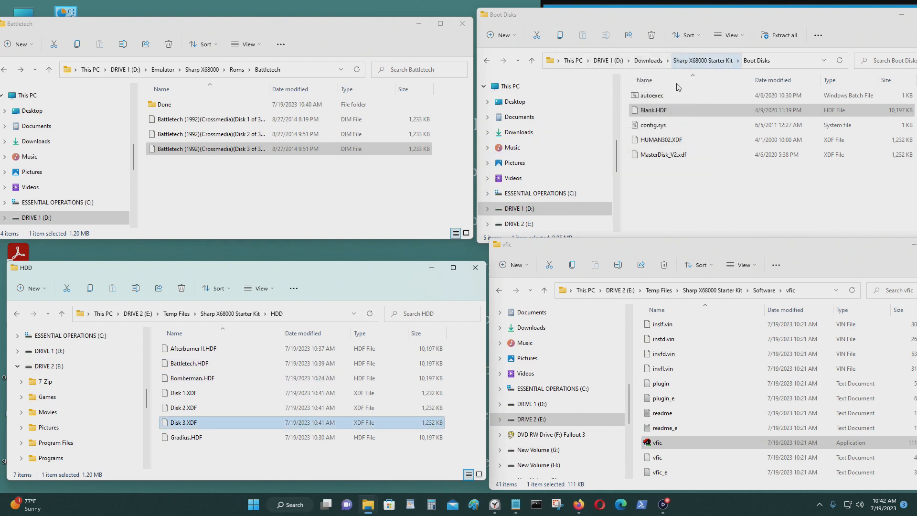
pyautogui.click(500, 290)
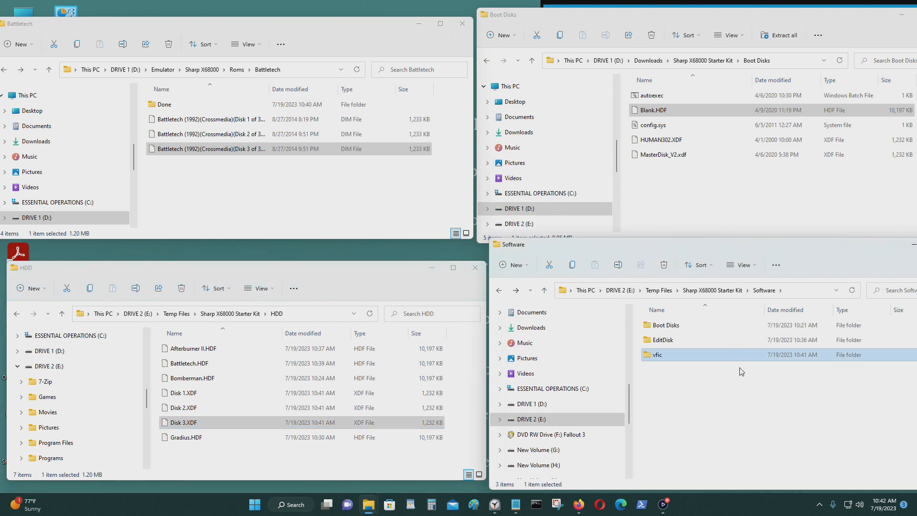
pyautogui.doubleClick(704, 339)
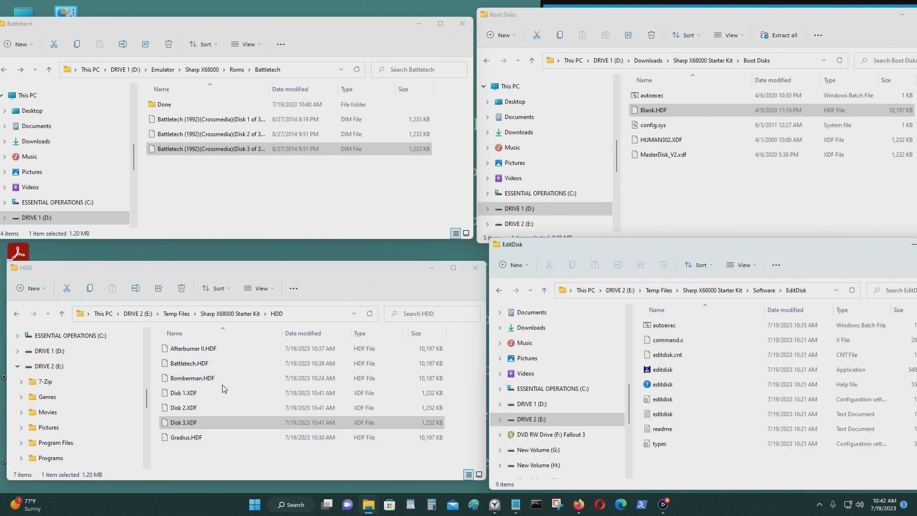
pyautogui.moveTo(220, 366); pyautogui.dragTo(693, 371)
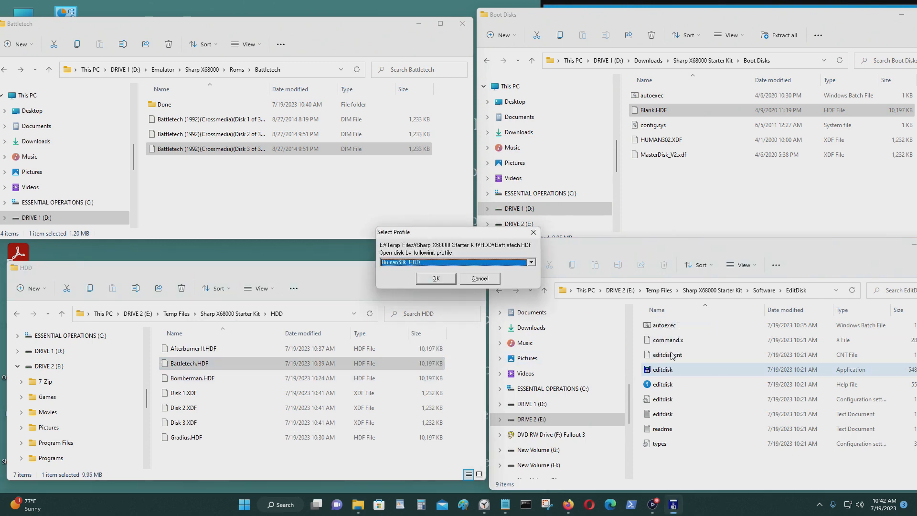
pyautogui.click(440, 277)
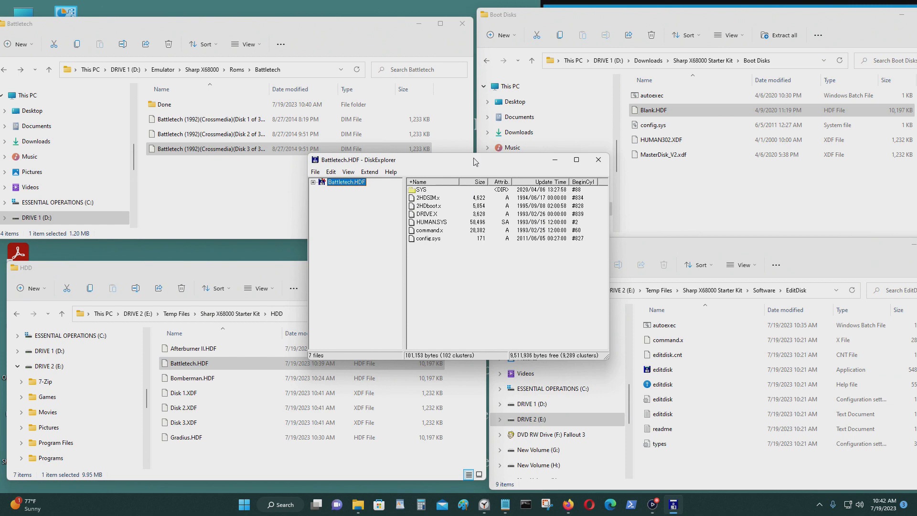
pyautogui.moveTo(475, 158); pyautogui.dragTo(310, 49)
pyautogui.click(667, 98)
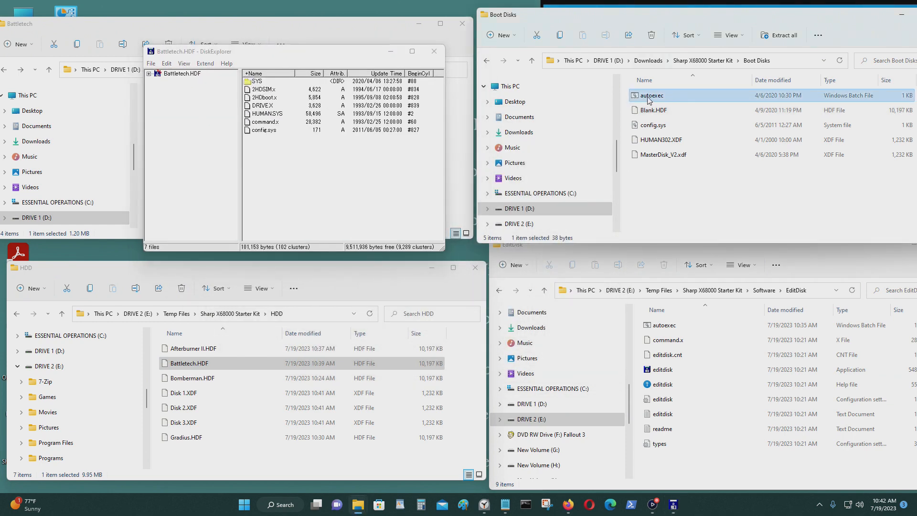
pyautogui.moveTo(652, 96); pyautogui.dragTo(680, 116)
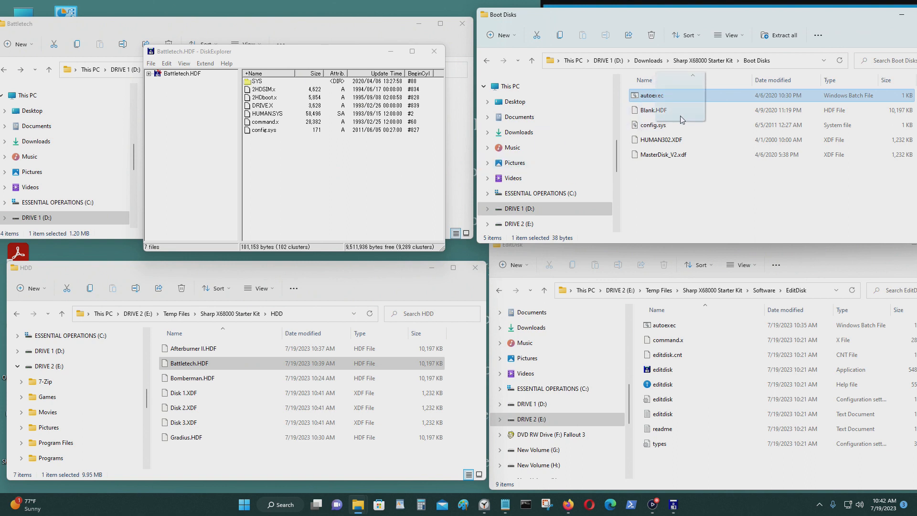
pyautogui.click(785, 60)
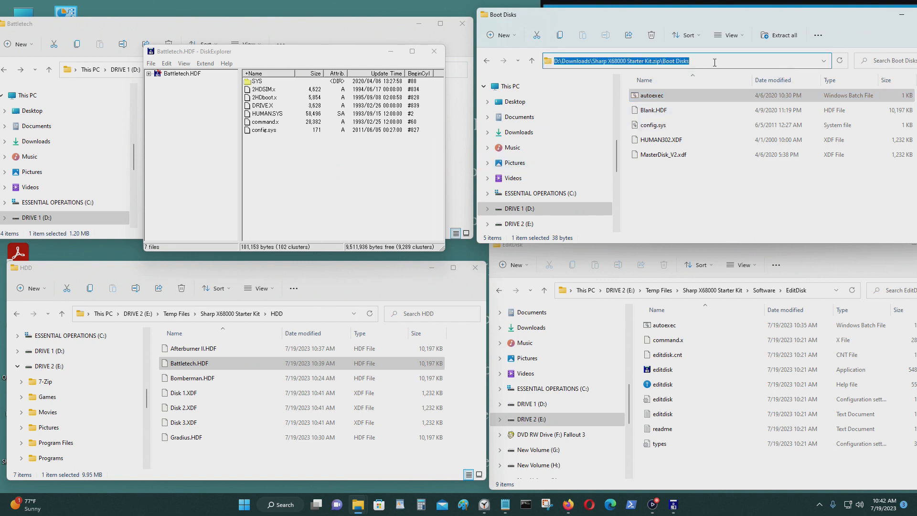
pyautogui.click(695, 193)
# Edit the EditDisk folder's autoexec batch file to read "2hdboot -$4 -aDisk1.XDF -bDisk2.XDF -aDisk3.XDF", then save and close it.
pyautogui.click(664, 326)
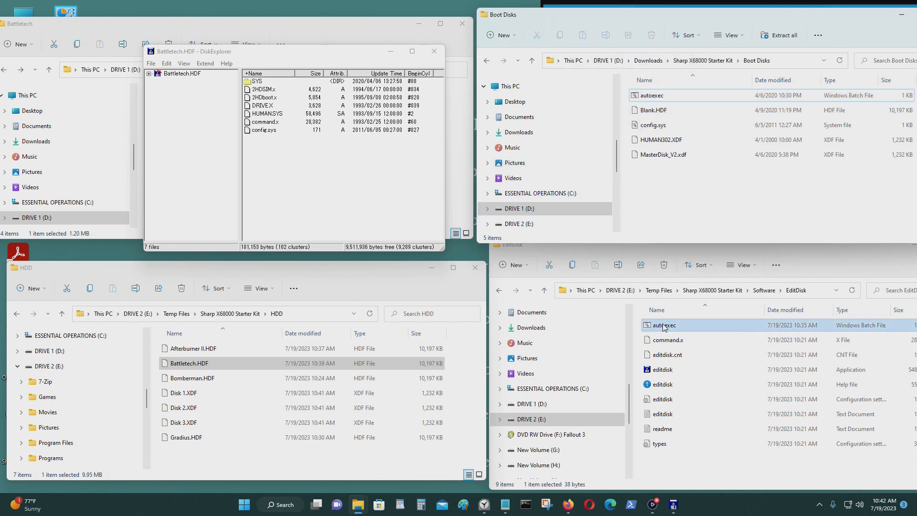
pyautogui.rightClick(663, 326)
pyautogui.click(700, 456)
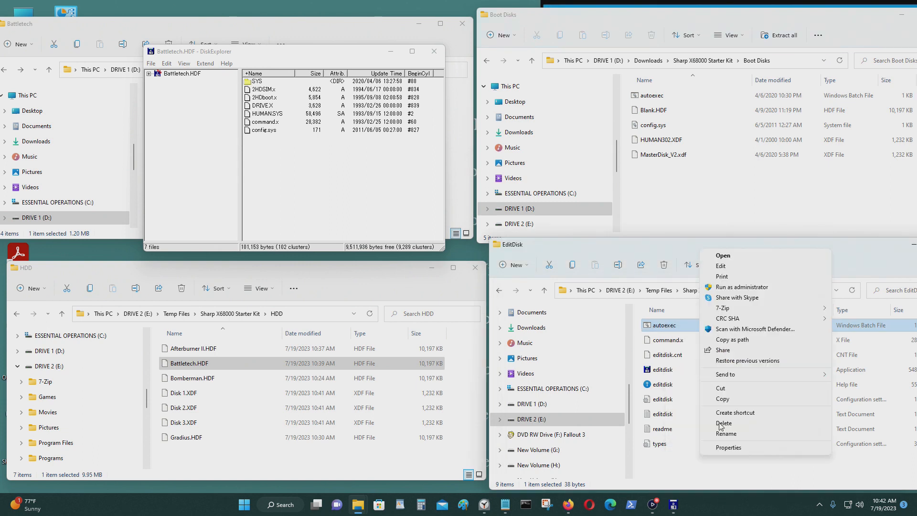
pyautogui.click(720, 266)
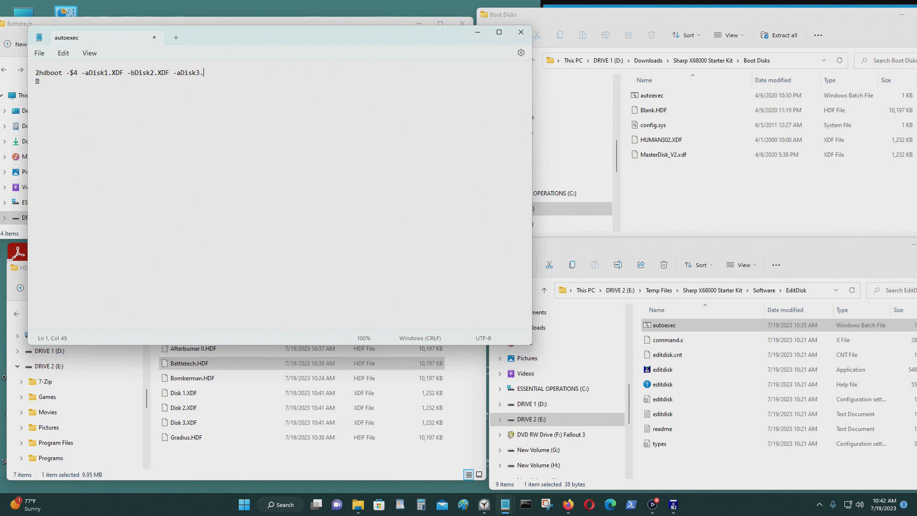
pyautogui.click(36, 53)
pyautogui.click(72, 117)
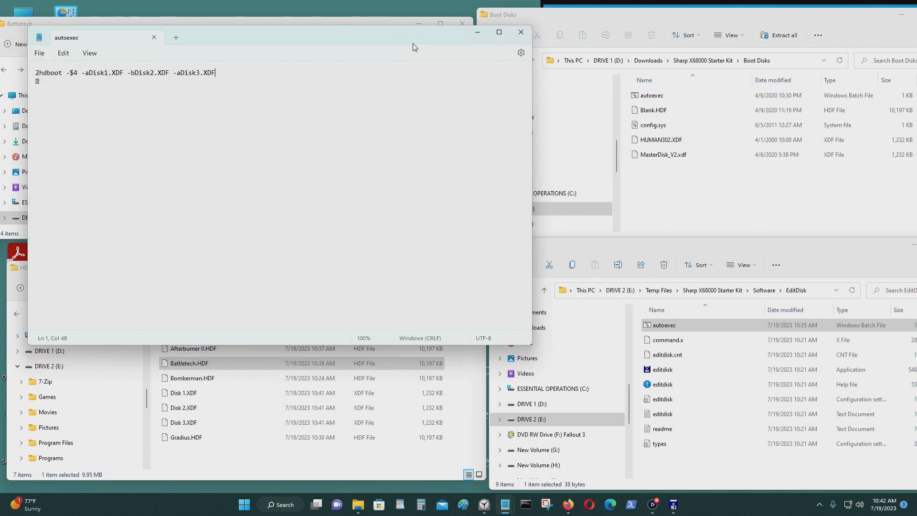
pyautogui.click(520, 32)
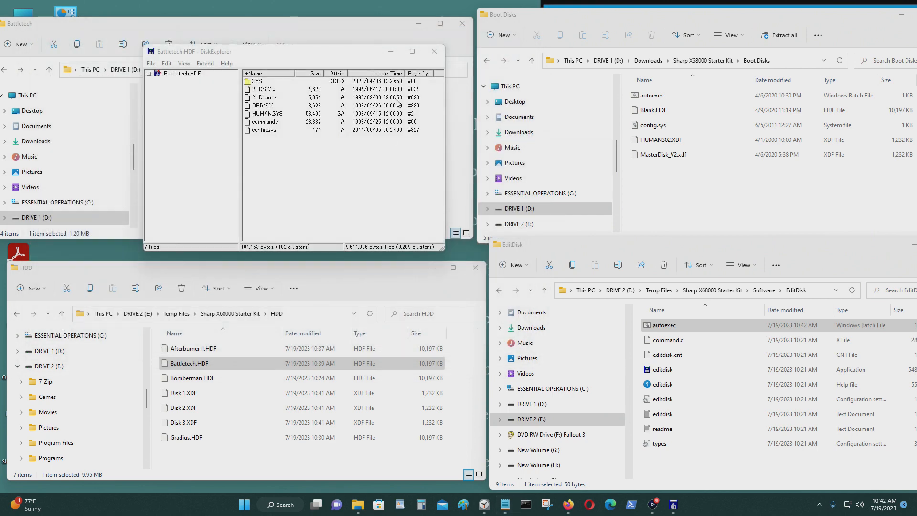
# Add the edited autoexec file and the Disk 1, Disk 2 and Disk 3 XDF files to Battletech.HDF, then close DiskExplorer.
pyautogui.moveTo(671, 324); pyautogui.dragTo(368, 167)
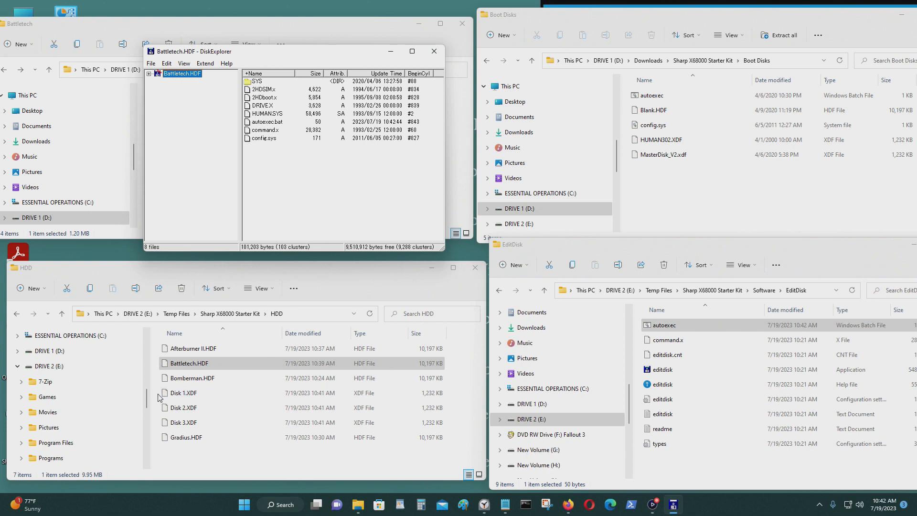
pyautogui.moveTo(158, 388); pyautogui.dragTo(362, 211)
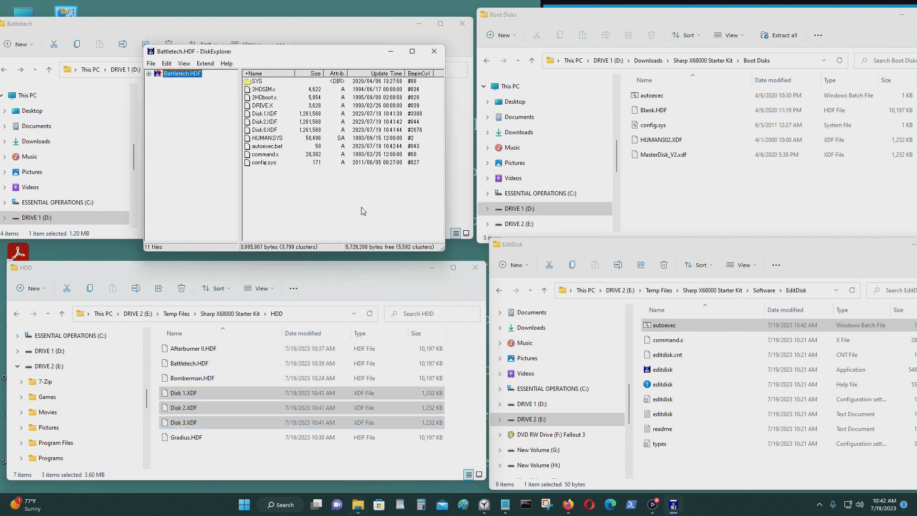
pyautogui.click(434, 51)
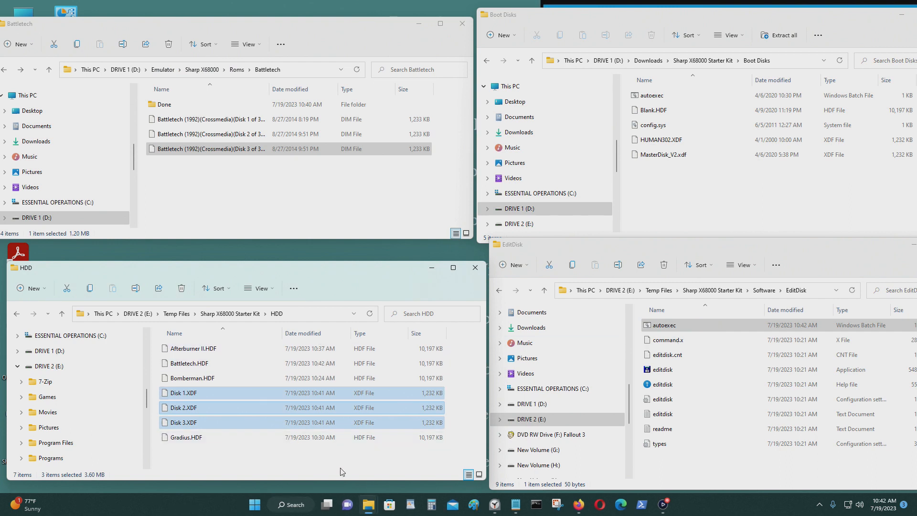
# Go back to the Sharp X68000 Starter Kit folder and launch Battletech.HDF with the XM6 application.
pyautogui.click(505, 292)
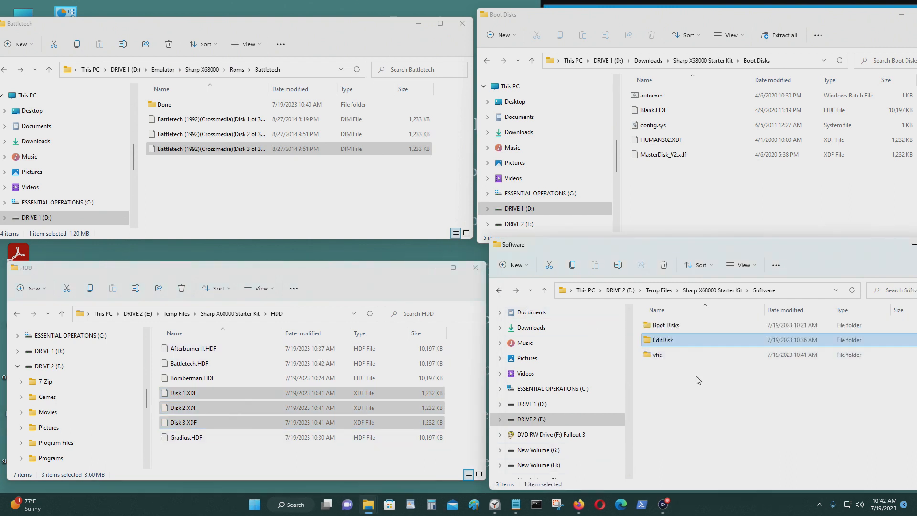
pyautogui.click(499, 290)
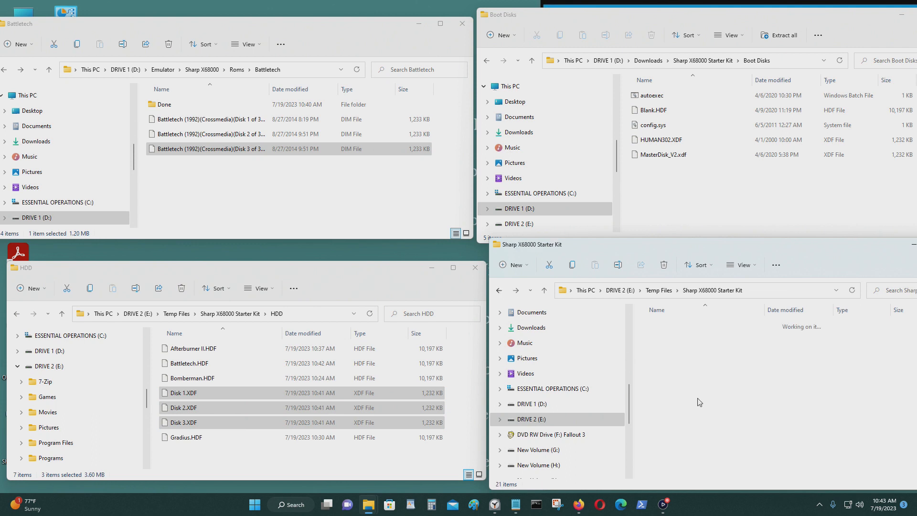
pyautogui.click(246, 377)
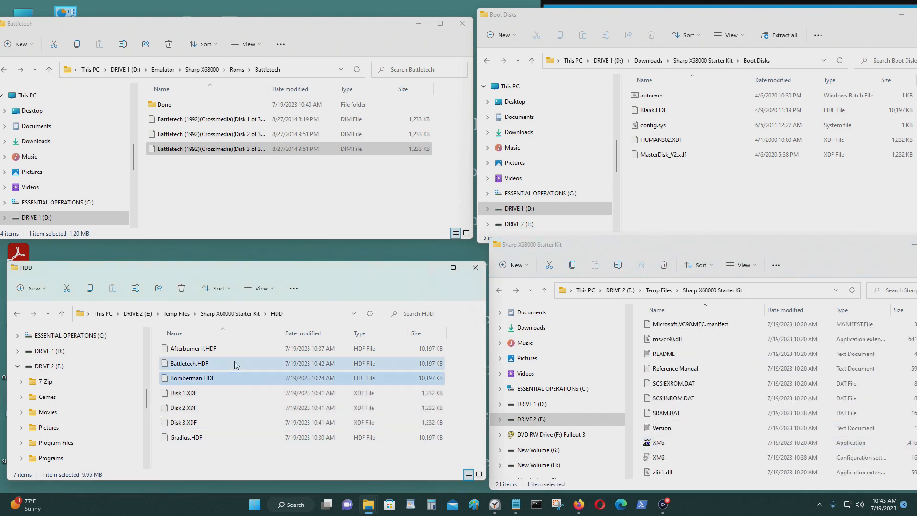
pyautogui.click(234, 363)
pyautogui.moveTo(231, 365); pyautogui.dragTo(701, 447)
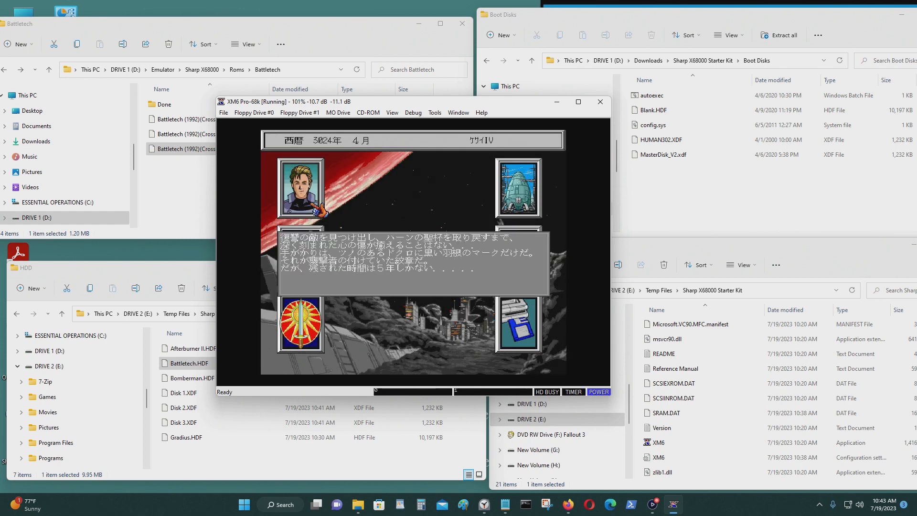
# Enable mouse emulation in the emulator and open the pilot portrait's status screen in Battletech.
pyautogui.middleClick(451, 211)
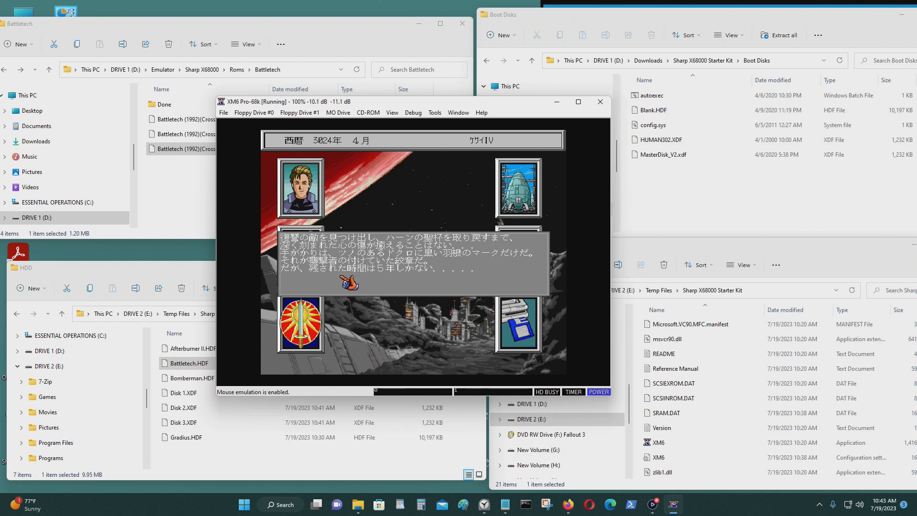
pyautogui.click(311, 190)
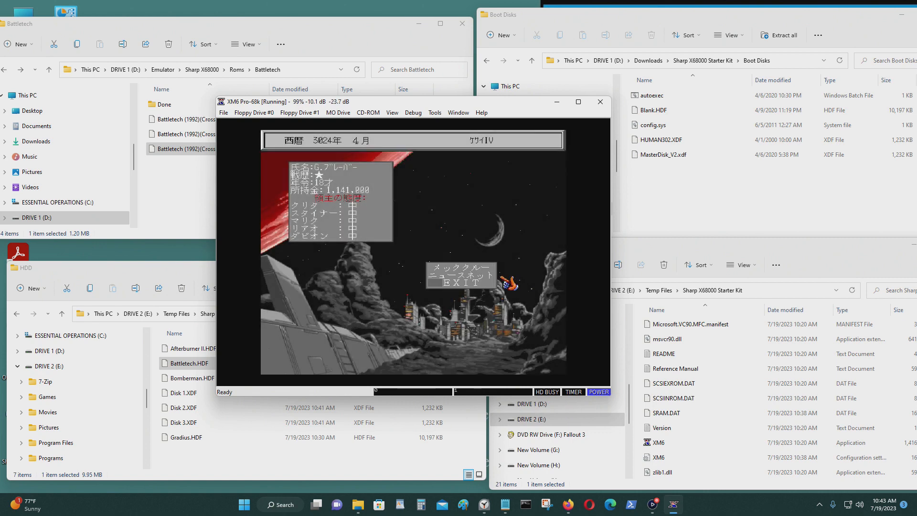
# Leave the pilot status screen, view the mech hangar in Battletech, and return to the main map screen.
pyautogui.click(447, 282)
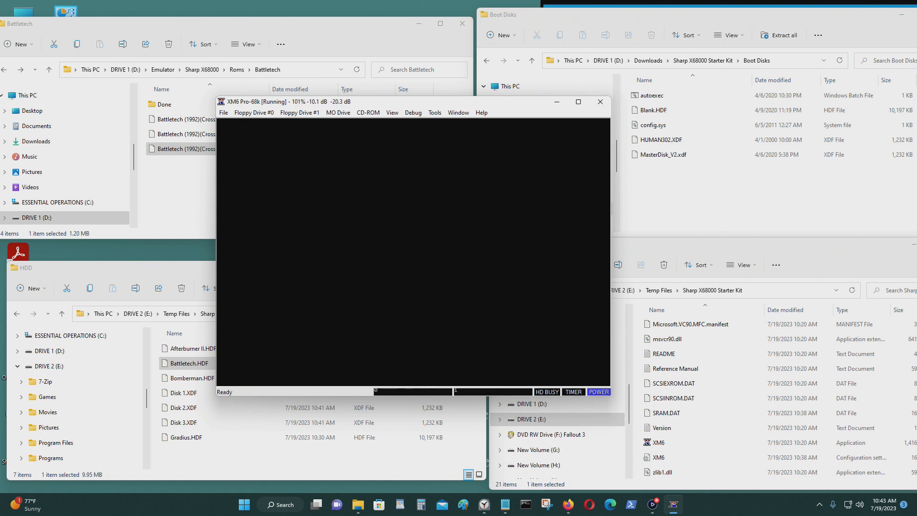
pyautogui.click(293, 277)
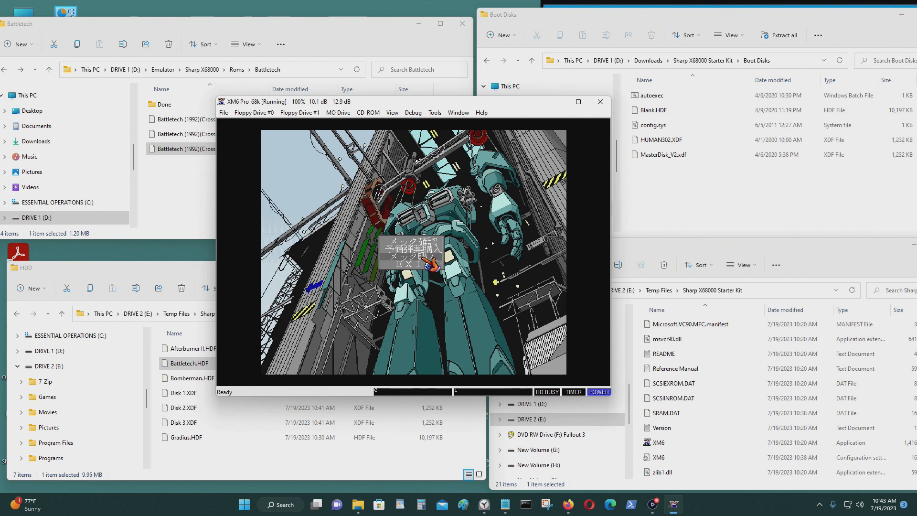
pyautogui.click(430, 268)
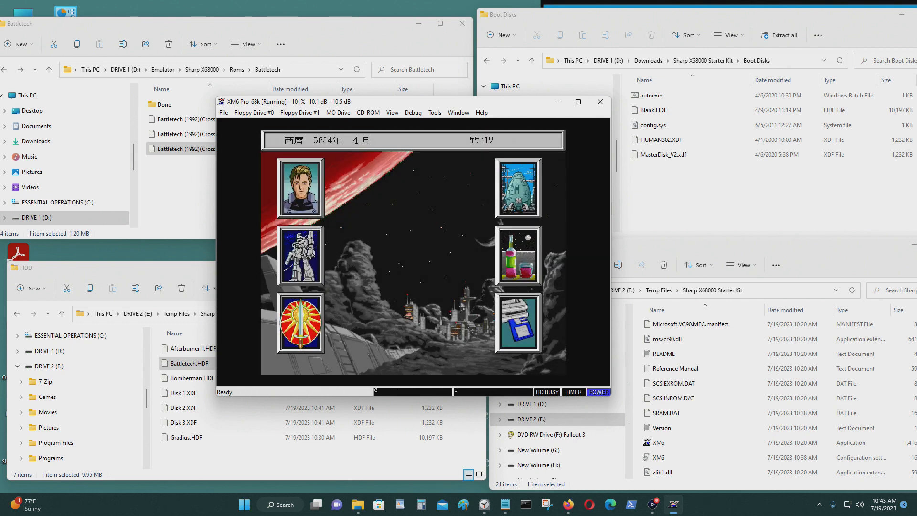
# Visit the Battletech bar, order a drink, look for crew, answer the approaching mercenary's offer, and leave the bar.
pyautogui.click(529, 274)
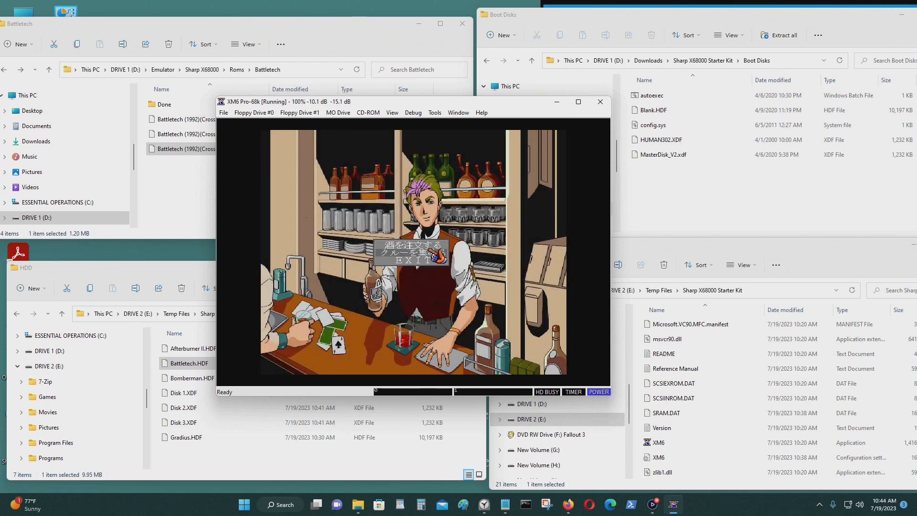
pyautogui.click(436, 256)
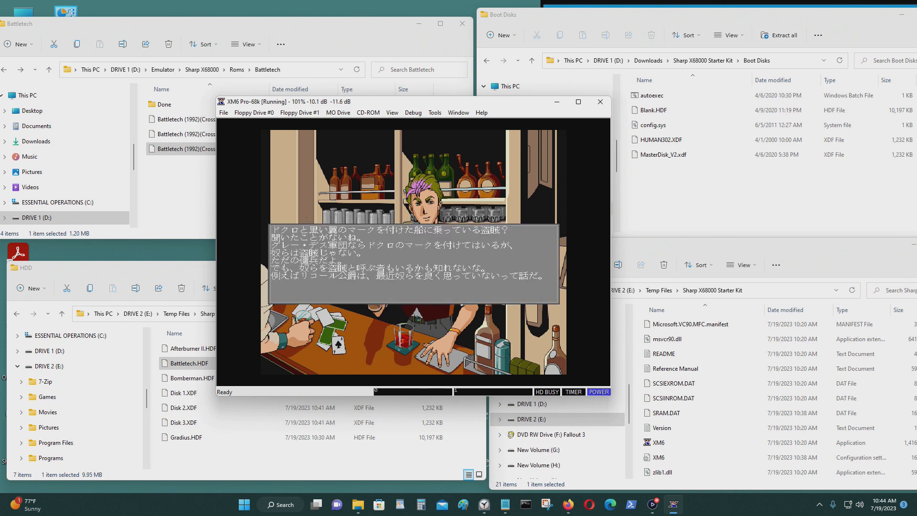
pyautogui.click(453, 252)
pyautogui.click(422, 260)
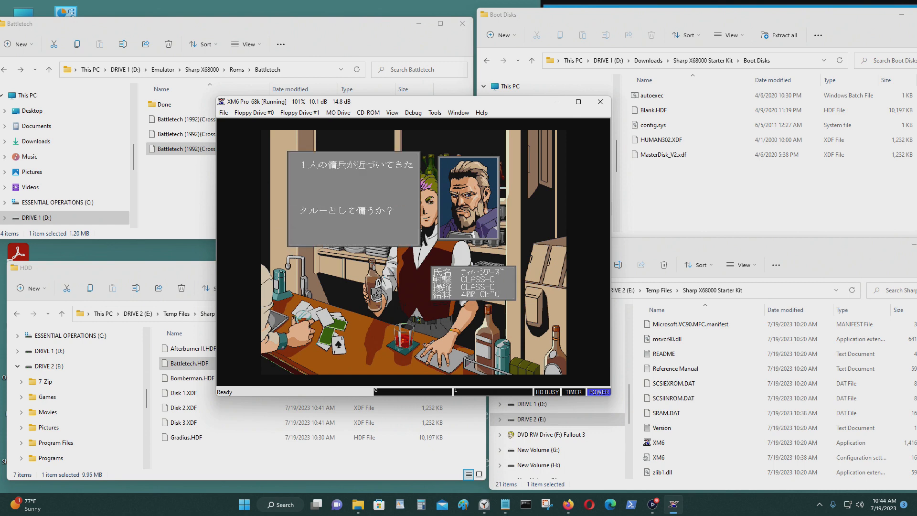
pyautogui.click(370, 231)
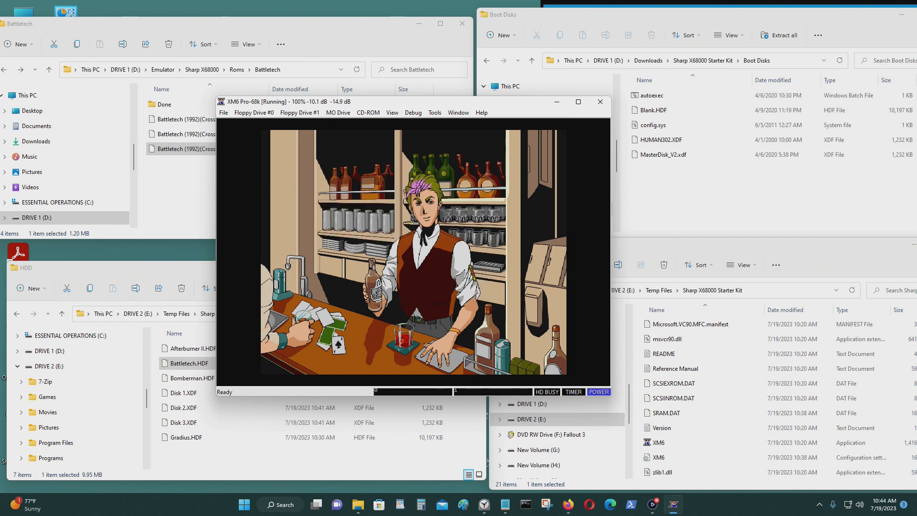
pyautogui.click(448, 261)
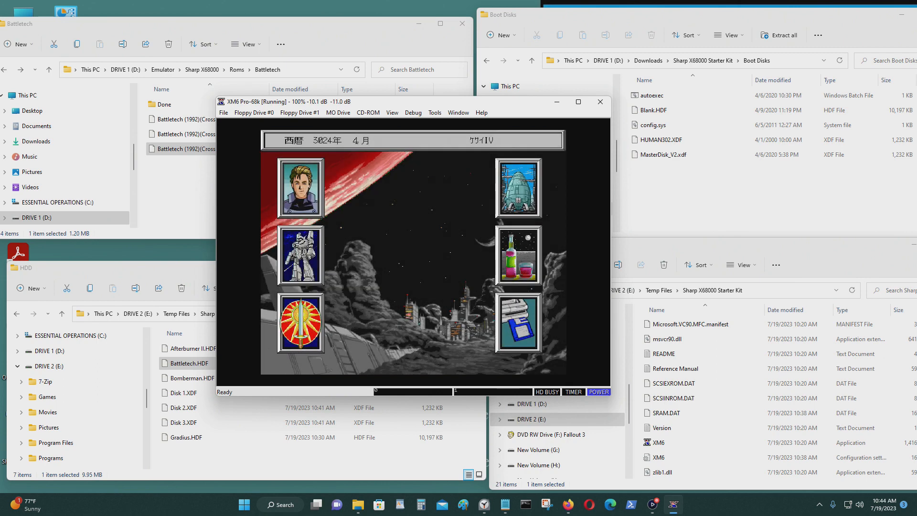
# View Battletech's floppy disk load and save options, leave them, and exit the emulator.
pyautogui.click(521, 319)
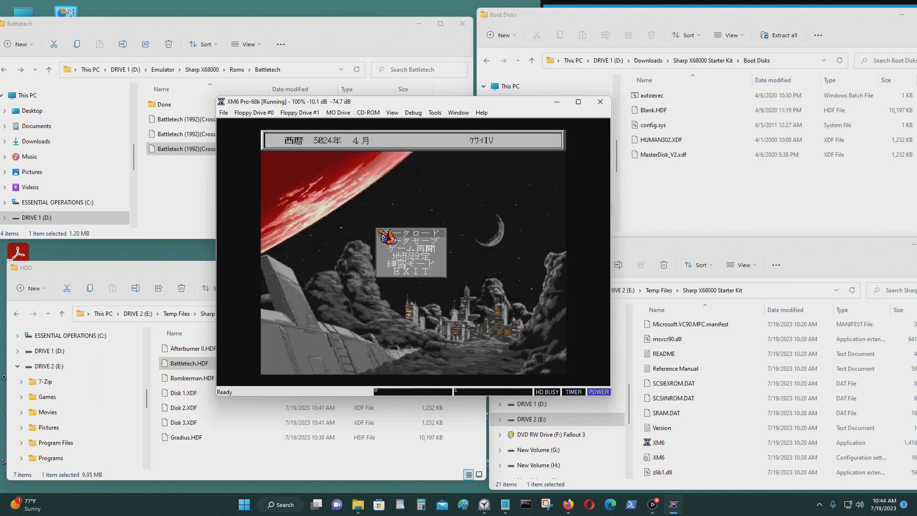
pyautogui.click(418, 266)
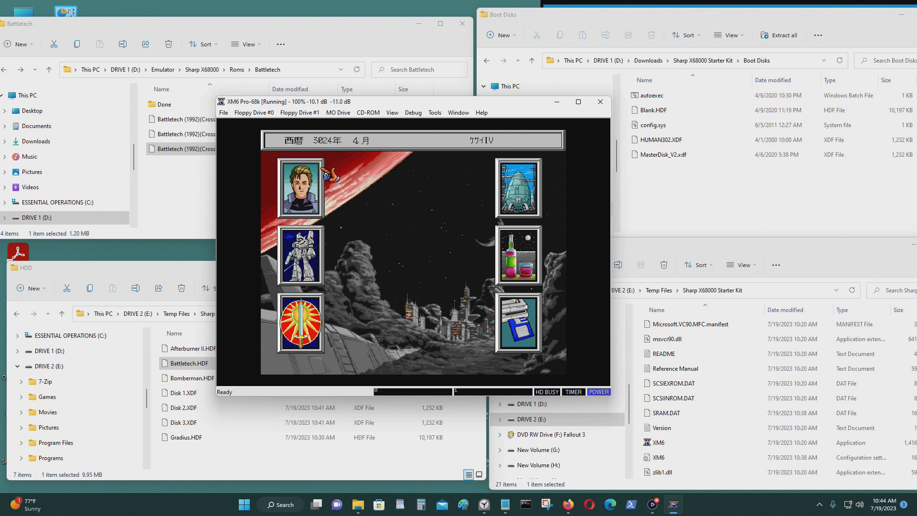
pyautogui.click(223, 113)
pyautogui.click(239, 235)
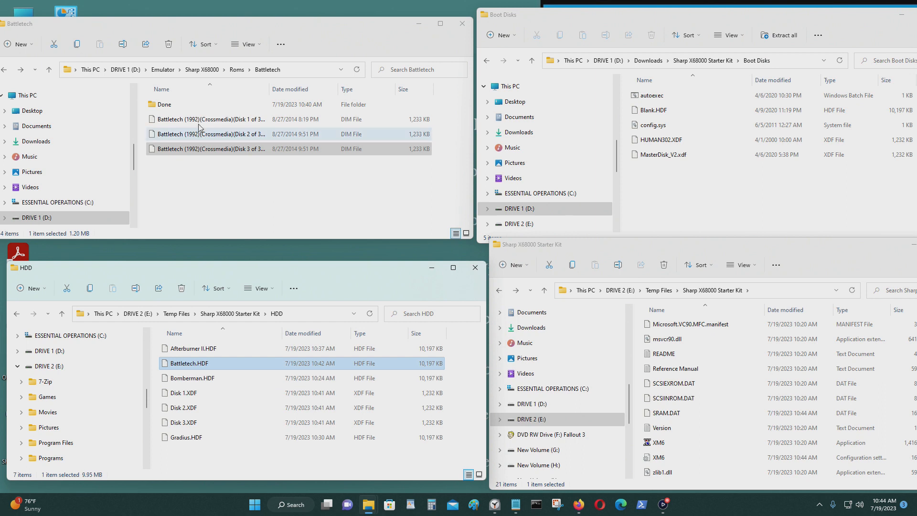
# Delete the Done folder from the Battletech roms folder and the Disk 1, Disk 2 and Disk 3 XDF files from the HDD folder.
pyautogui.doubleClick(165, 104)
pyautogui.click(5, 70)
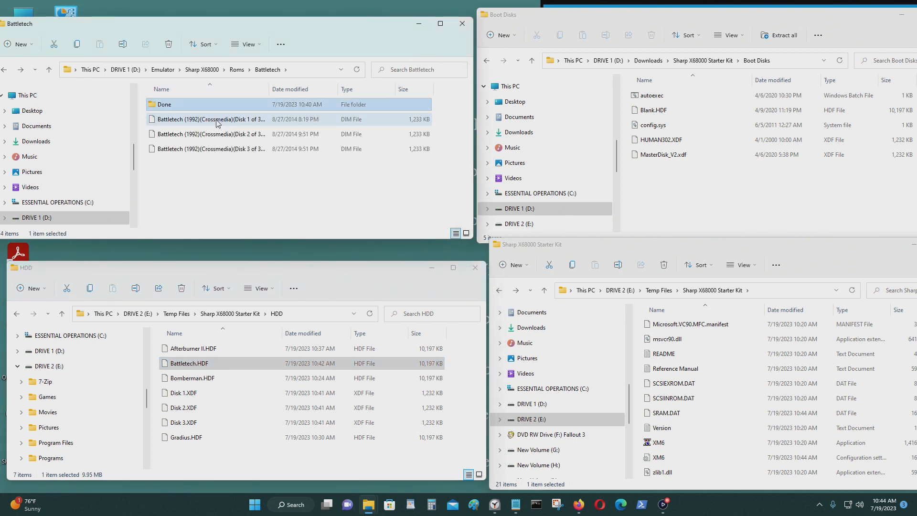
pyautogui.press('Delete')
pyautogui.moveTo(157, 400); pyautogui.dragTo(208, 423)
pyautogui.press('Delete')
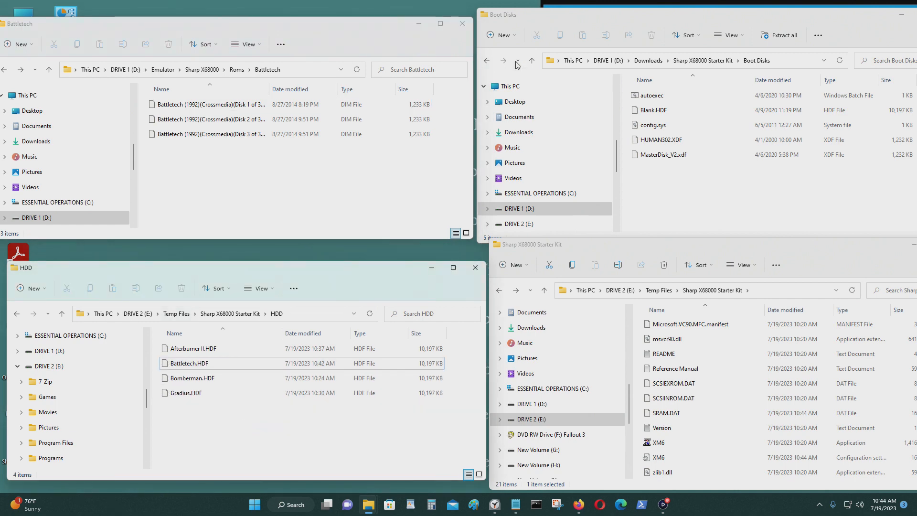
# Close the HDD, Battletech, Boot Disks and Sharp X68000 Starter Kit folder windows.
pyautogui.click(471, 268)
pyautogui.click(461, 23)
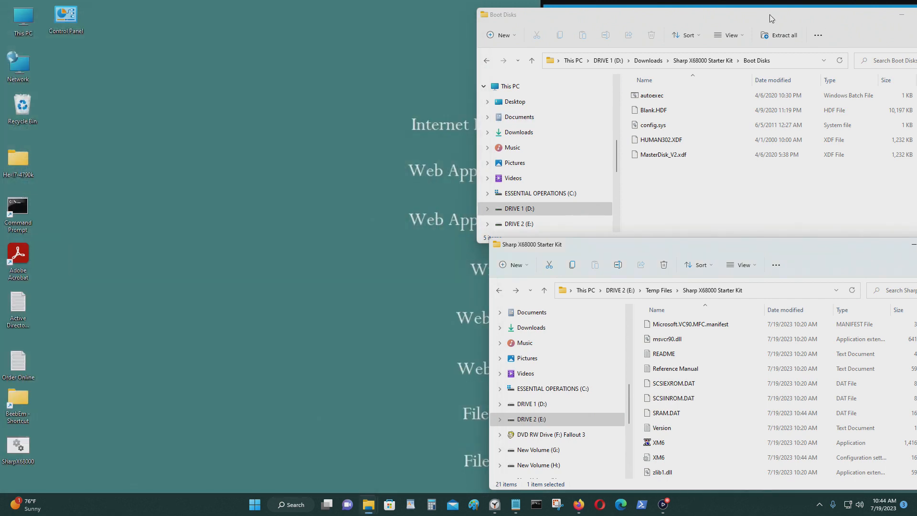
pyautogui.moveTo(769, 14); pyautogui.dragTo(330, 88)
pyautogui.click(502, 83)
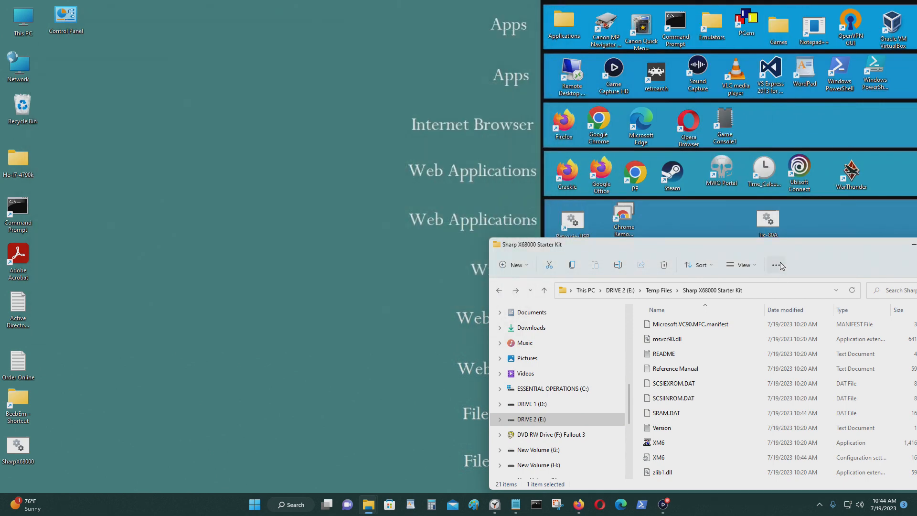
pyautogui.moveTo(781, 248); pyautogui.dragTo(348, 214)
pyautogui.click(528, 213)
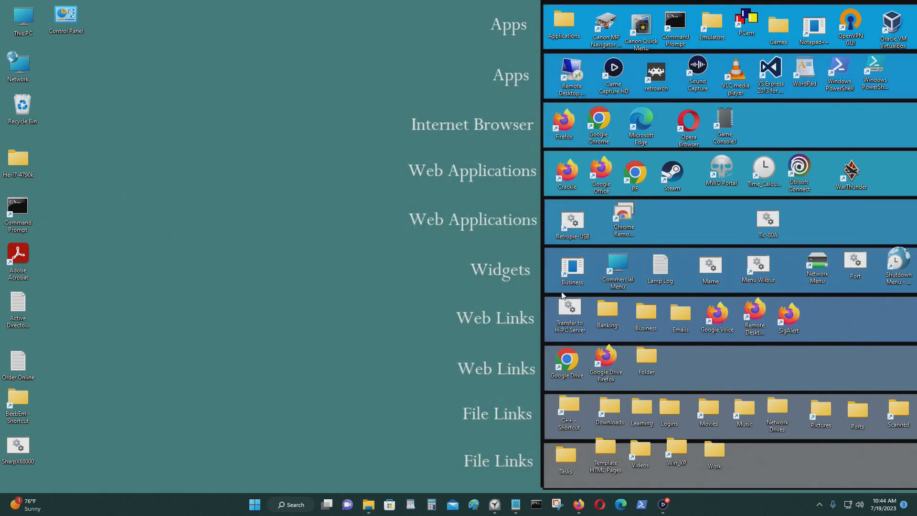